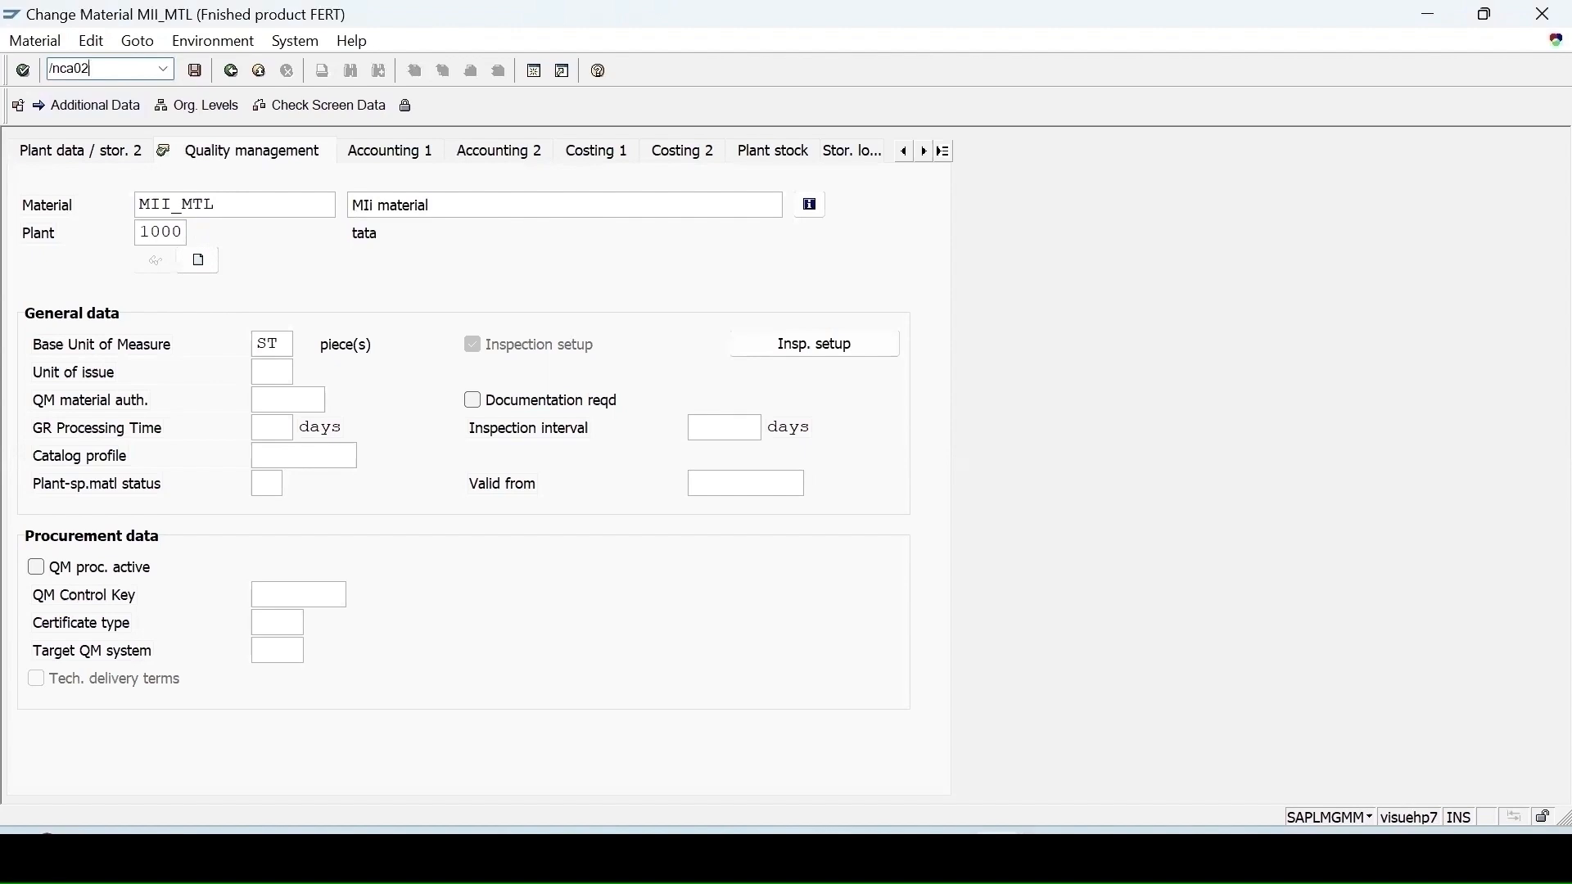
# Step: Open the routing of material MII_MTL in plant 1000 for changing
pyautogui.press('Return')
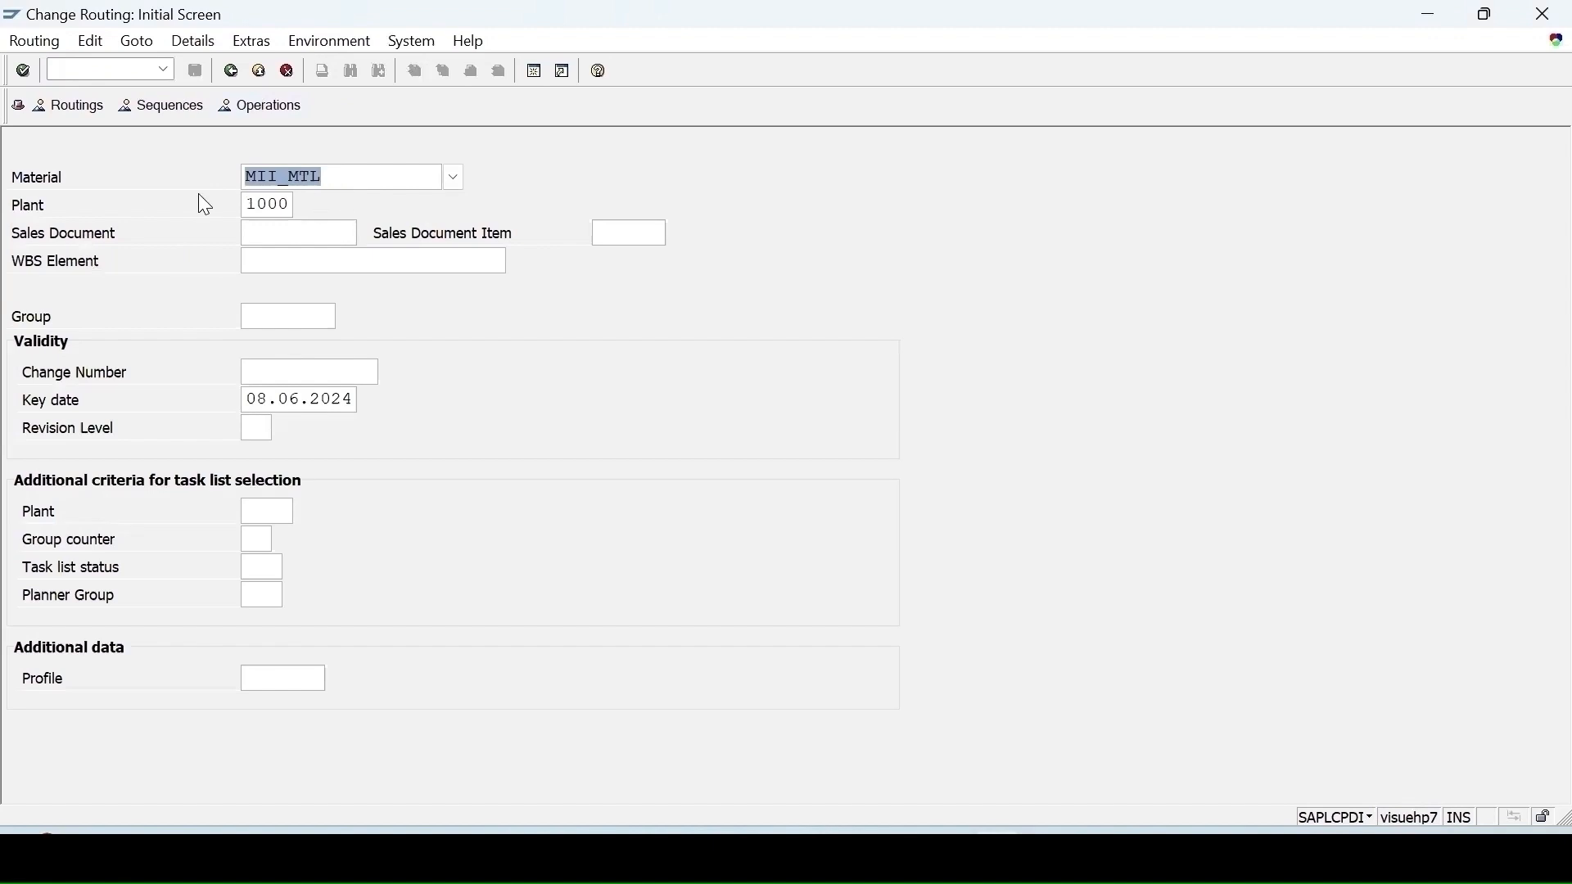
pyautogui.press('Return')
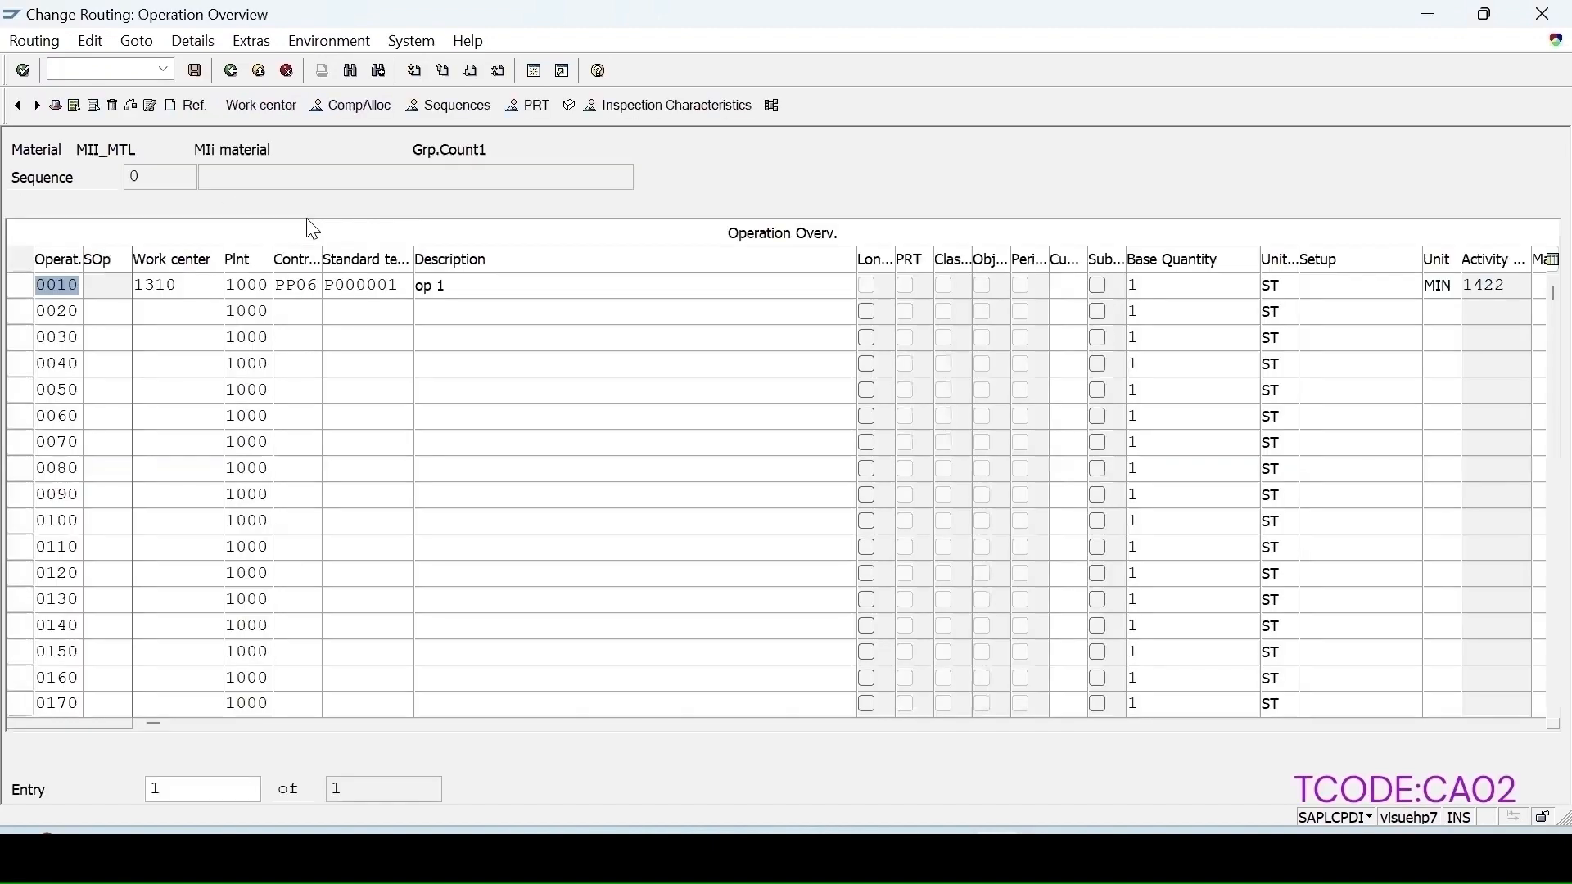
# Step: Select operation 0010 and inspect its control key
pyautogui.click(23, 281)
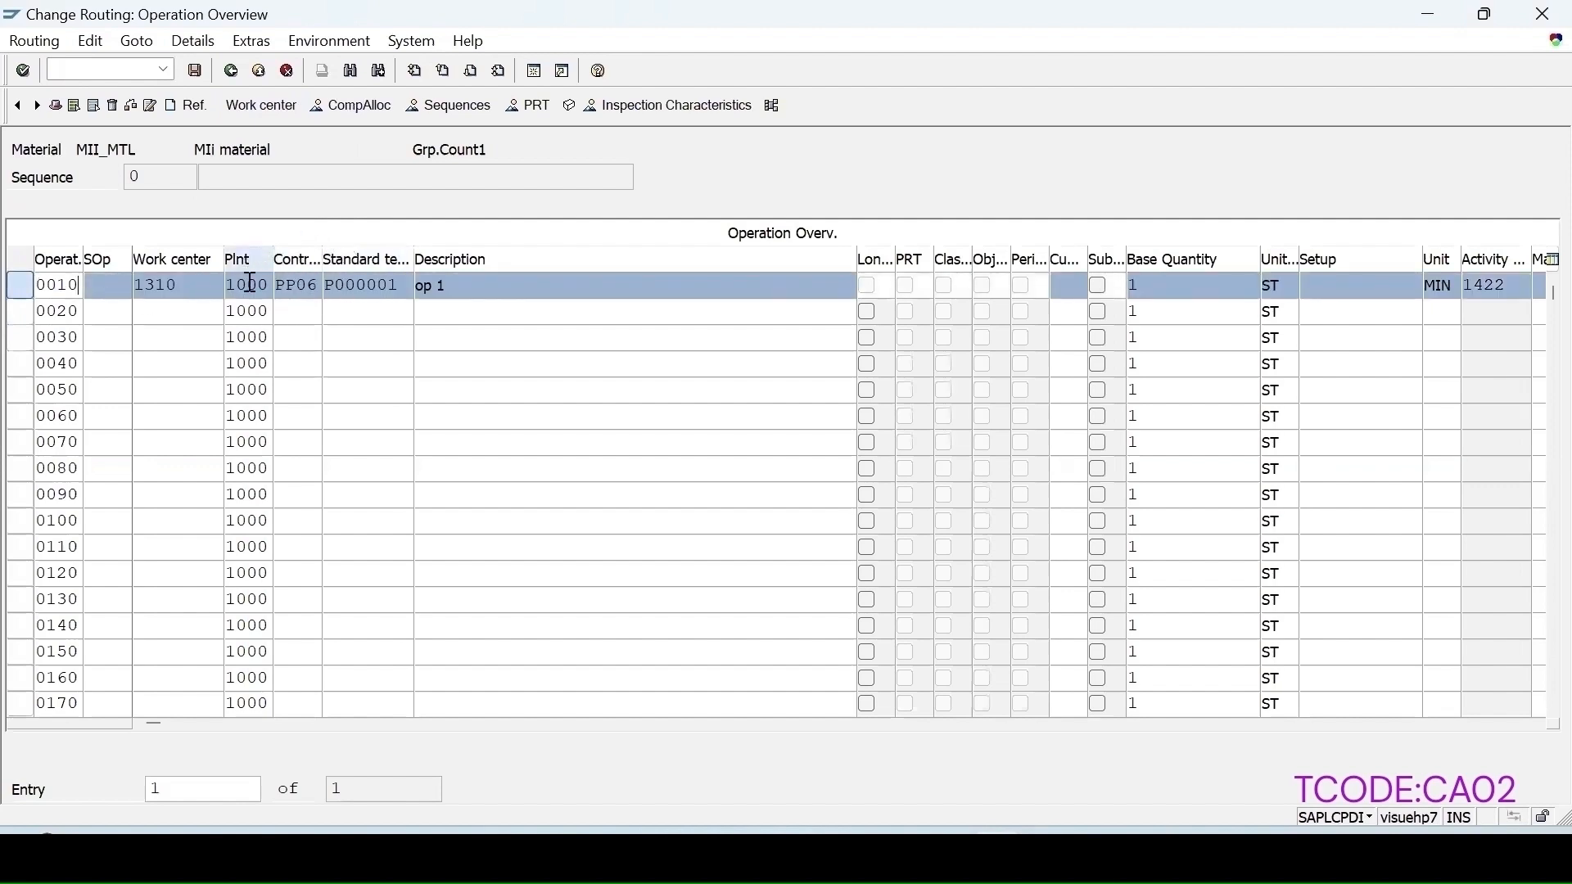
pyautogui.click(297, 286)
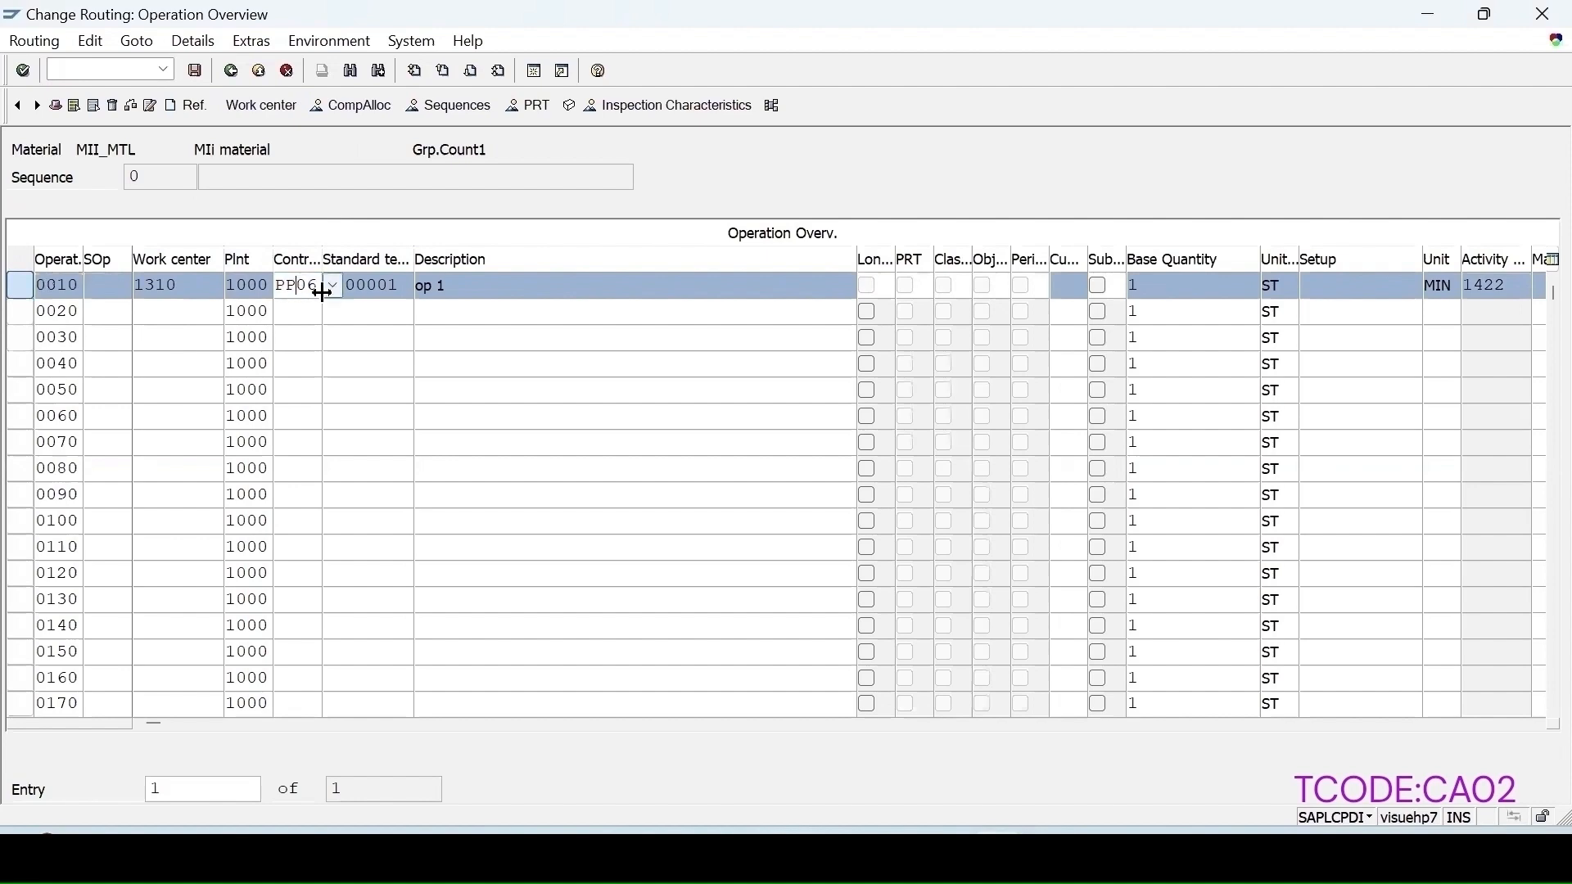
pyautogui.press('Return')
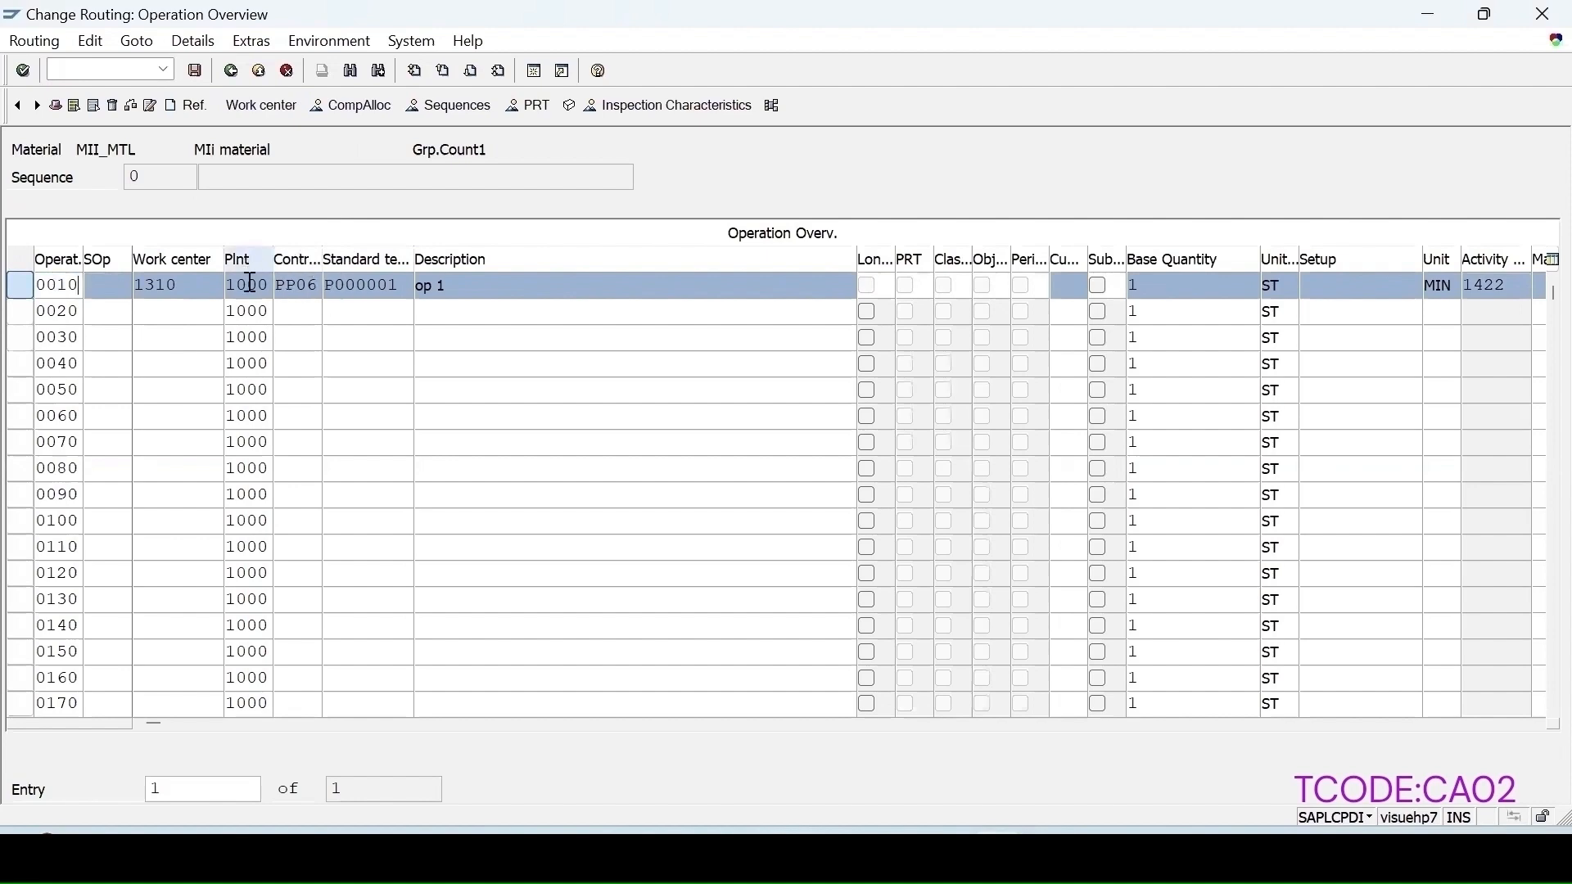
pyautogui.click(299, 288)
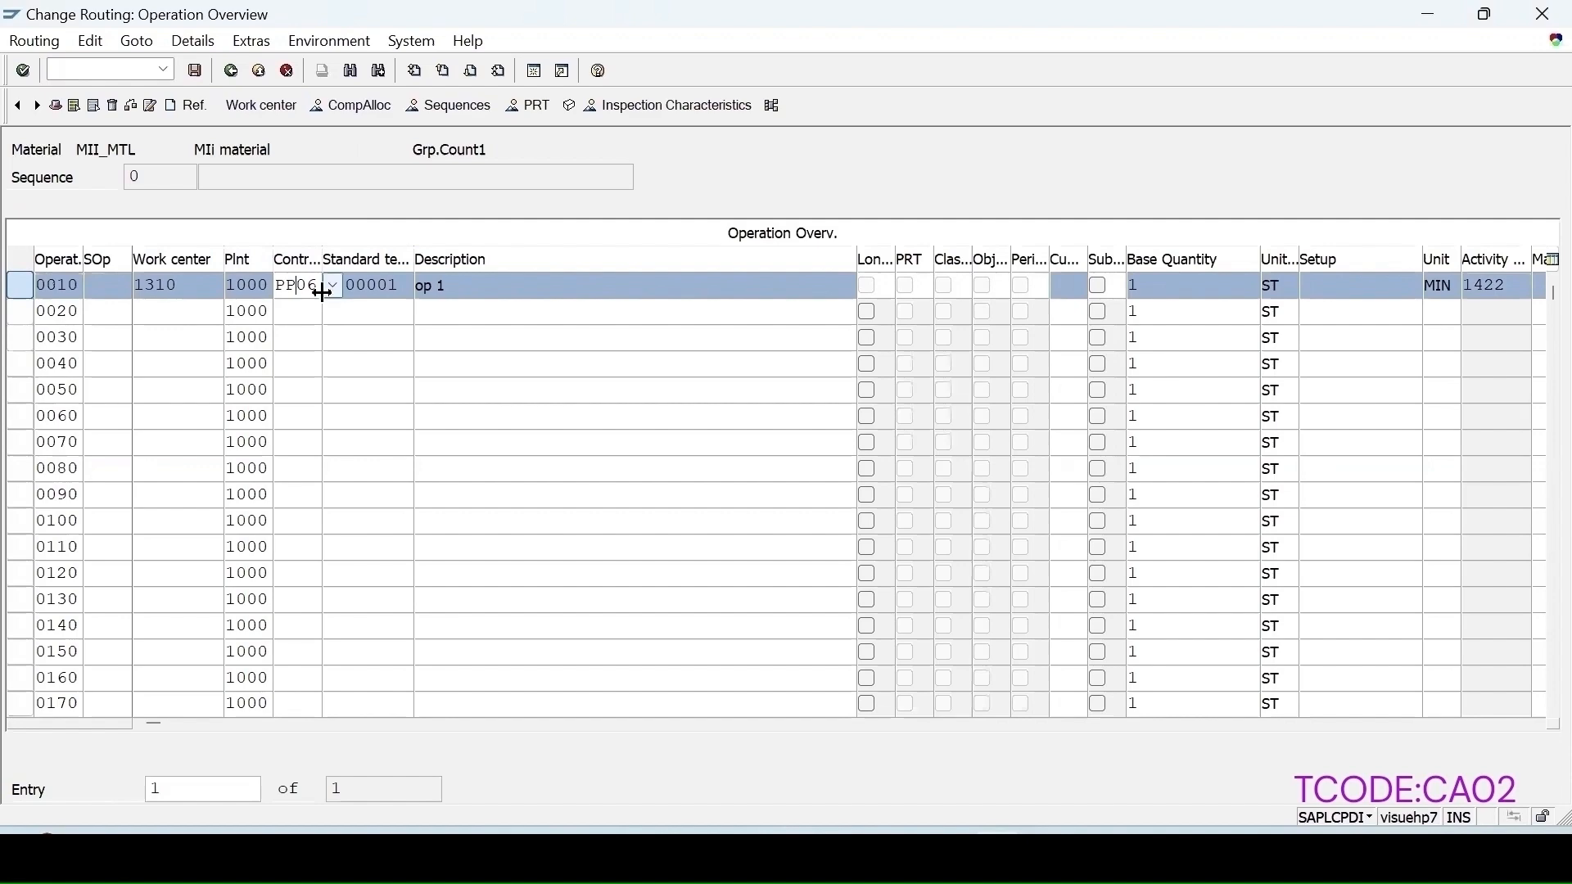
# Step: Open the routing header details and review the available task list usage values
pyautogui.press('F6')
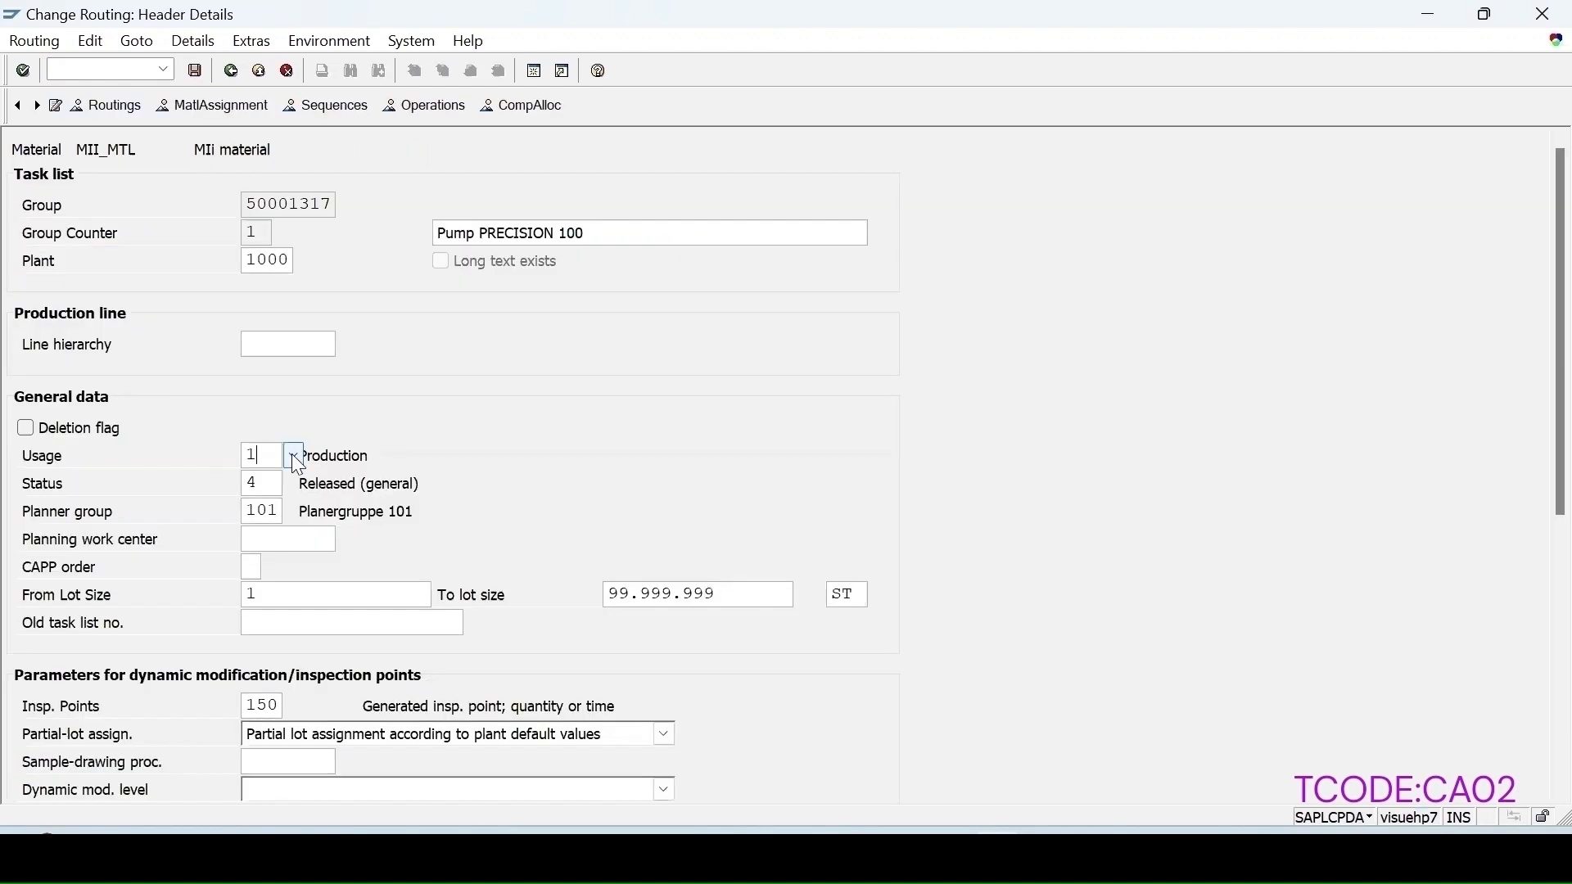
pyautogui.press('F4')
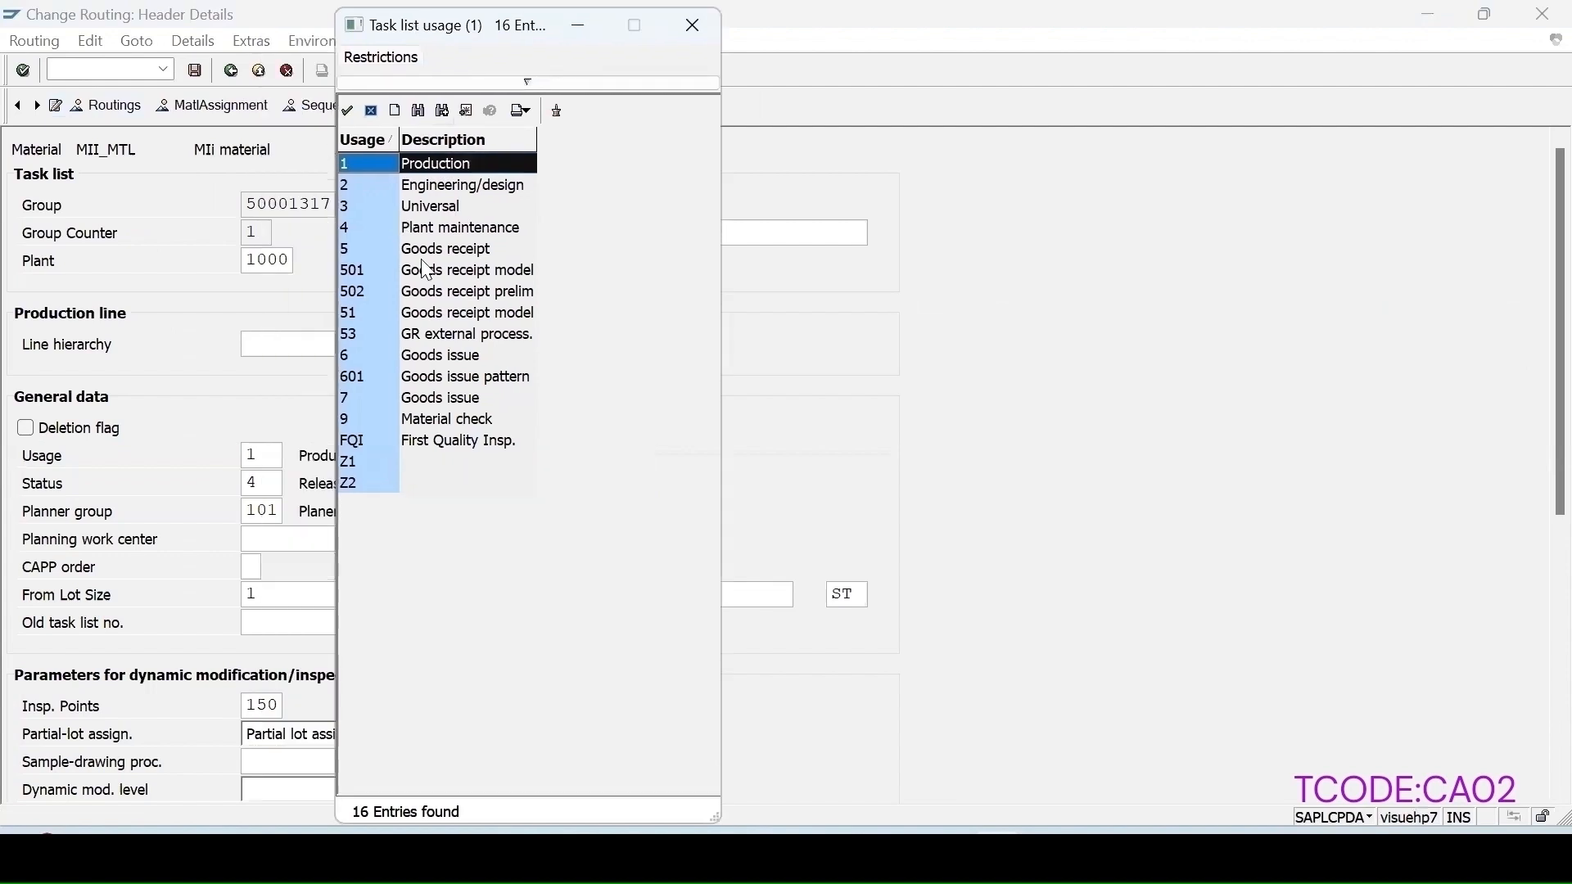
pyautogui.click(694, 25)
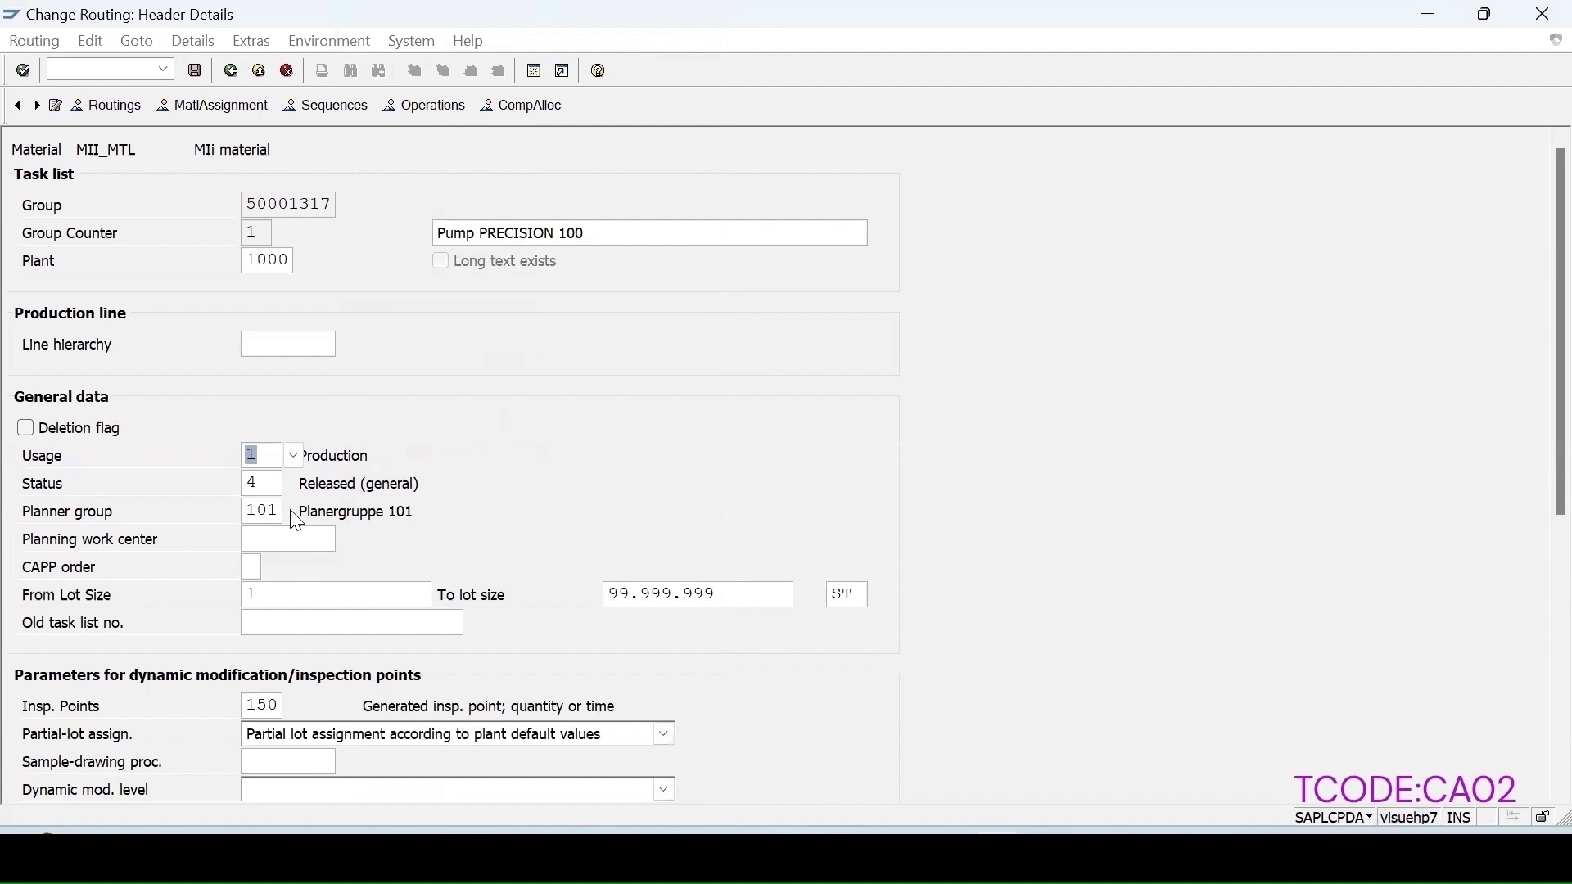
# Step: Review the inspection point options and clear the header's Inspection Points field
pyautogui.scroll(-1, 348, 628)
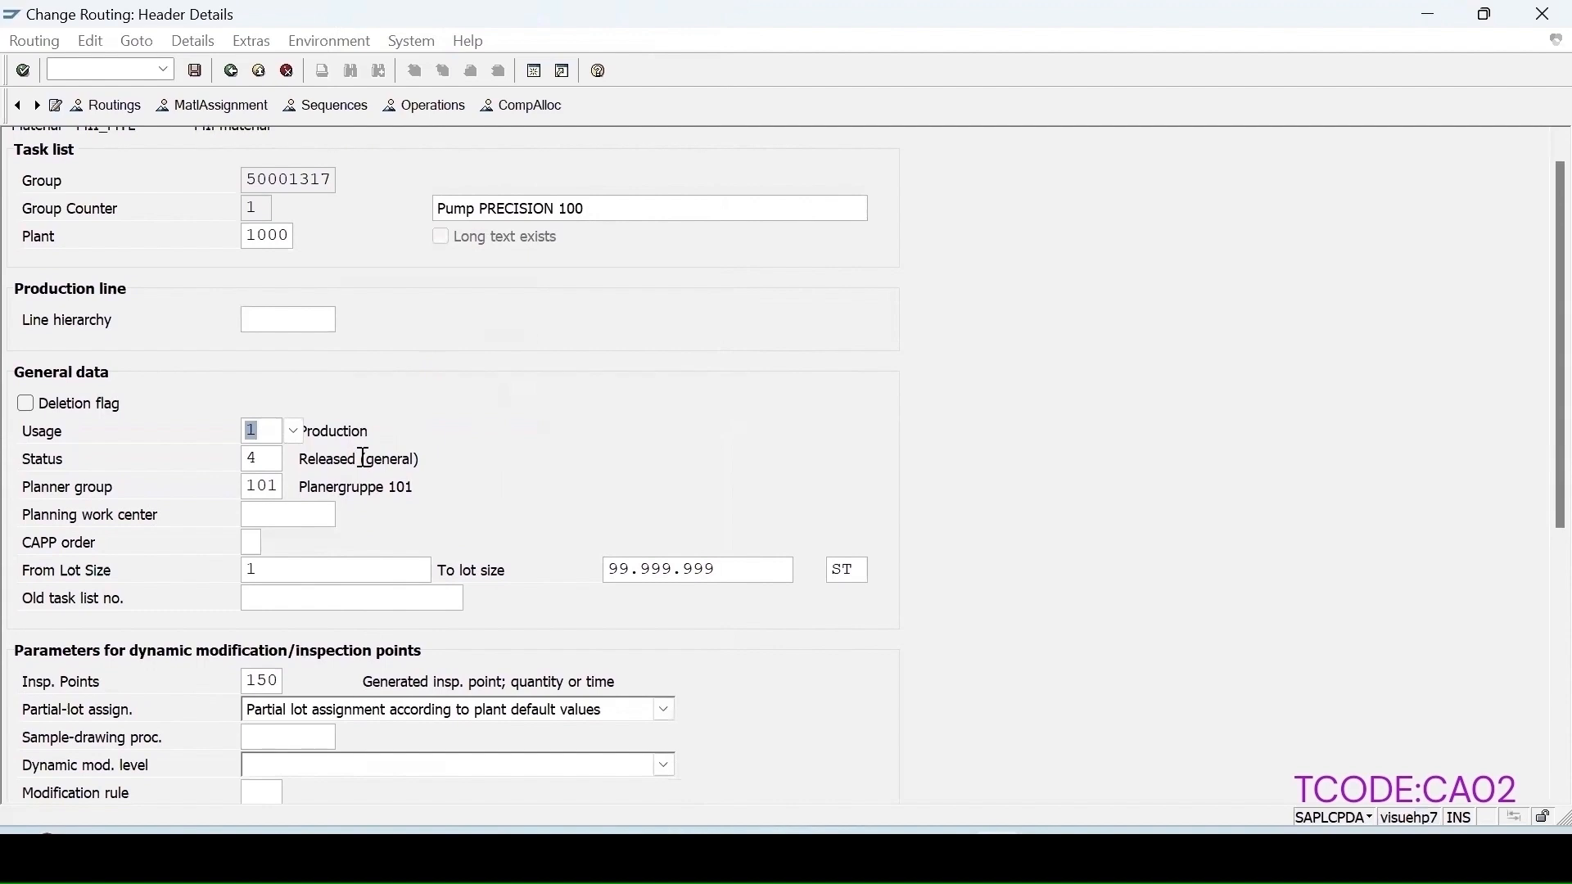
pyautogui.scroll(-1, 196, 668)
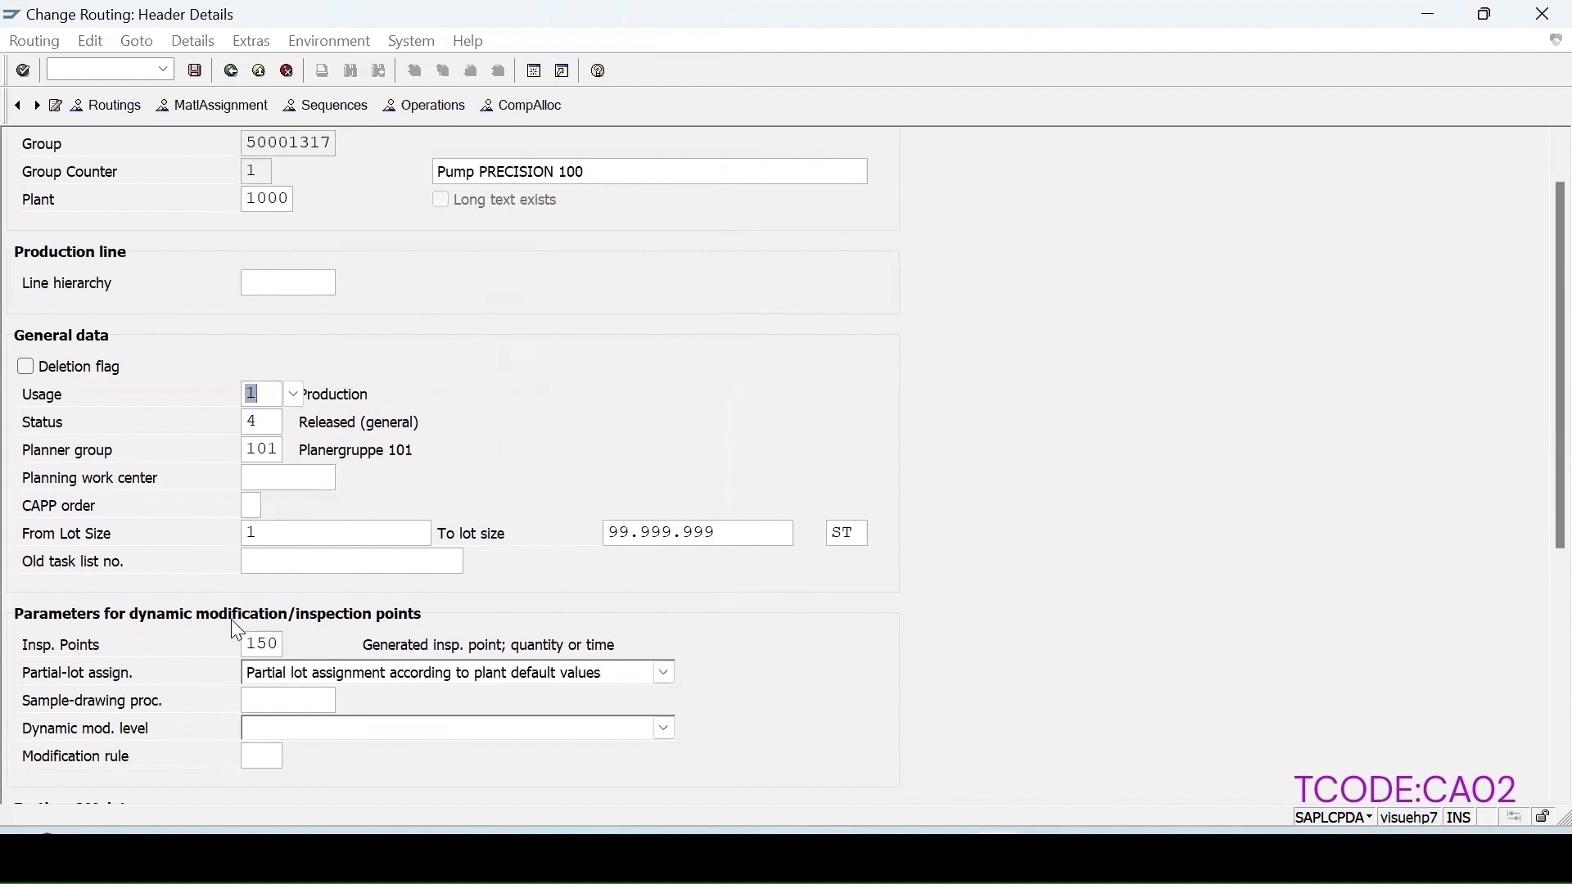
pyautogui.click(270, 645)
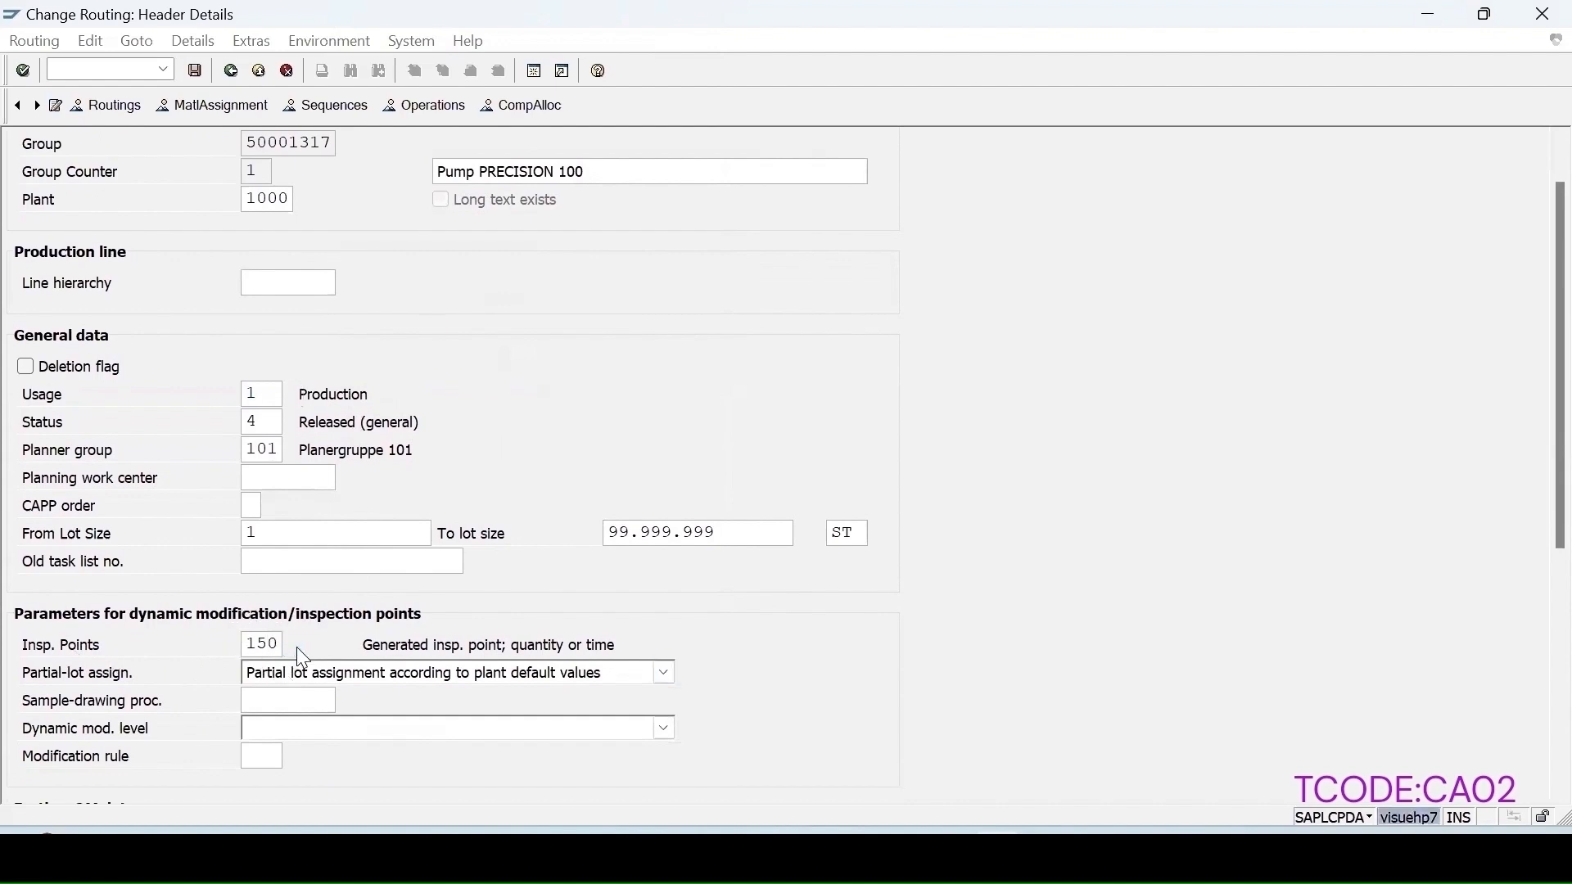
pyautogui.press('F4')
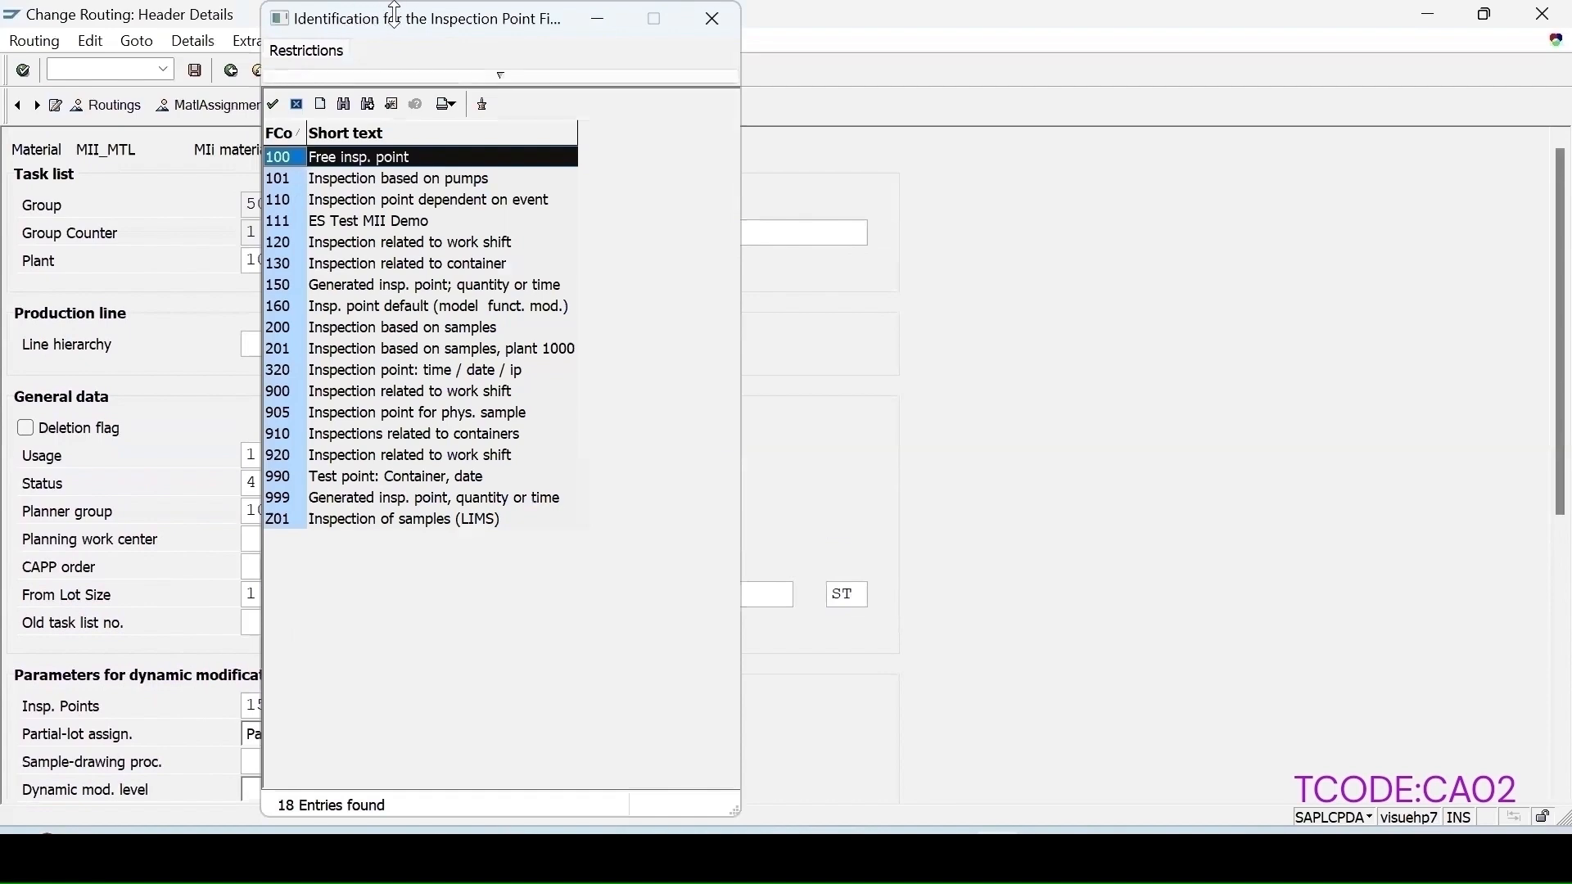
pyautogui.moveTo(411, 24); pyautogui.dragTo(709, 73)
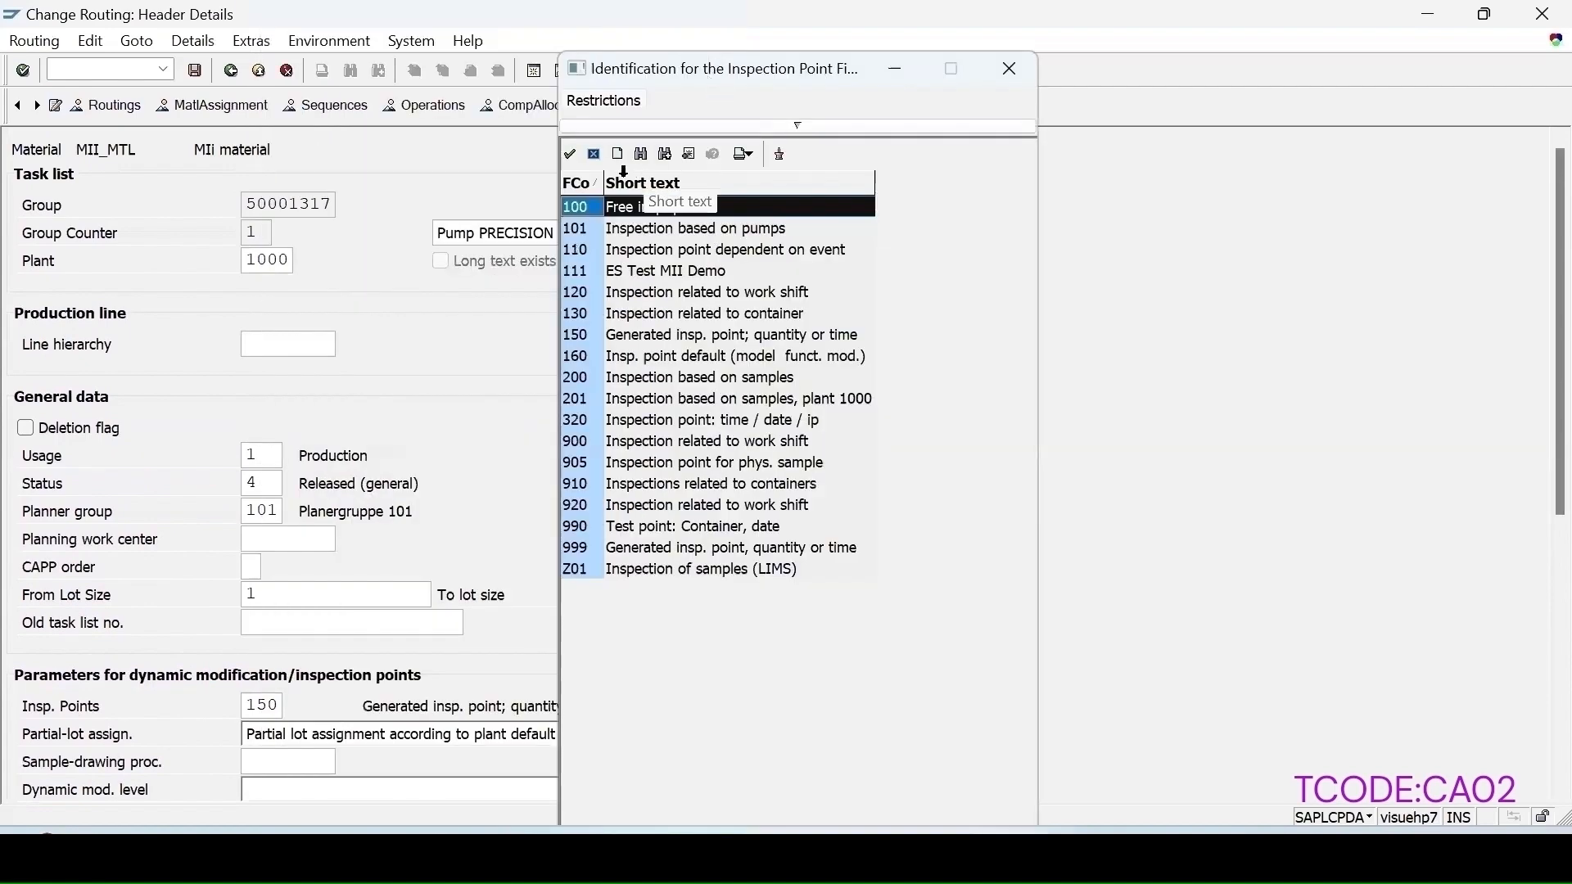
pyautogui.click(669, 335)
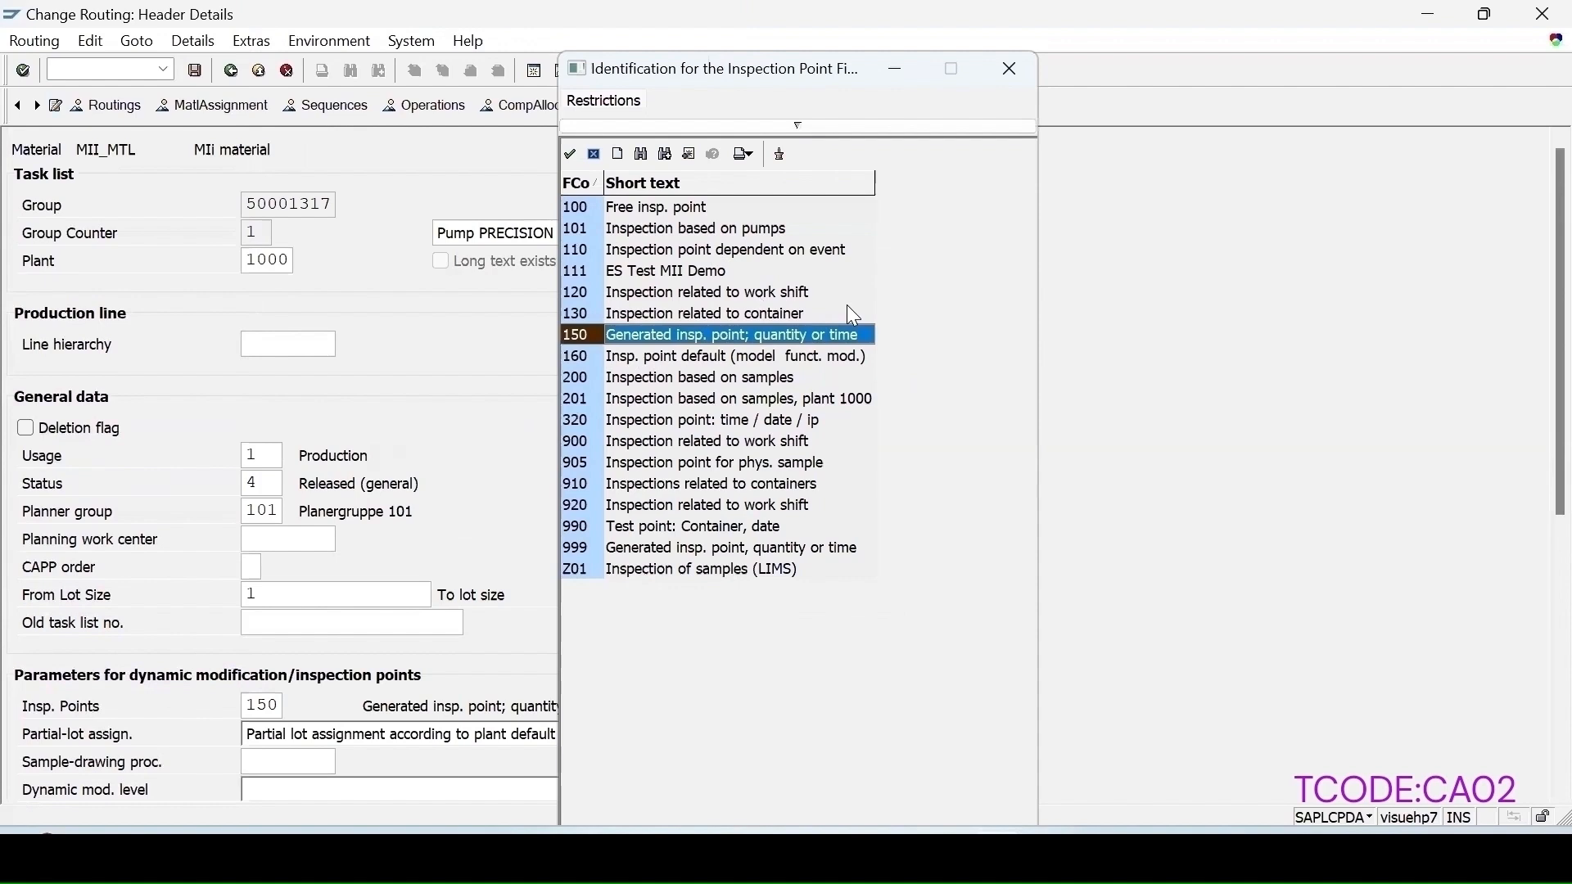
pyautogui.click(628, 378)
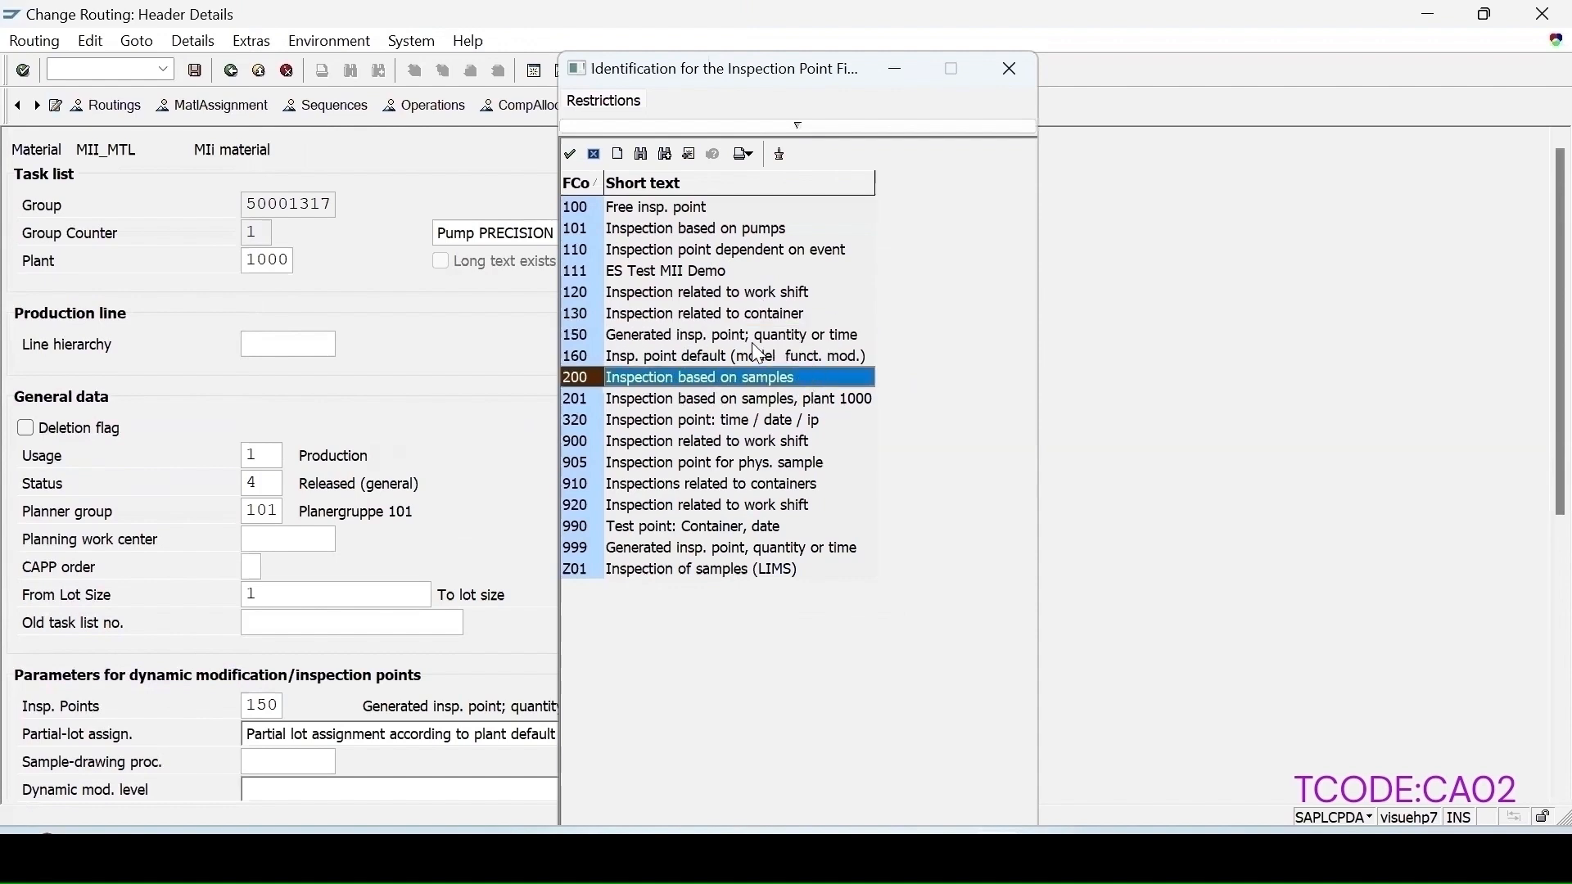
pyautogui.press('Escape')
pyautogui.scroll(-2, 123, 584)
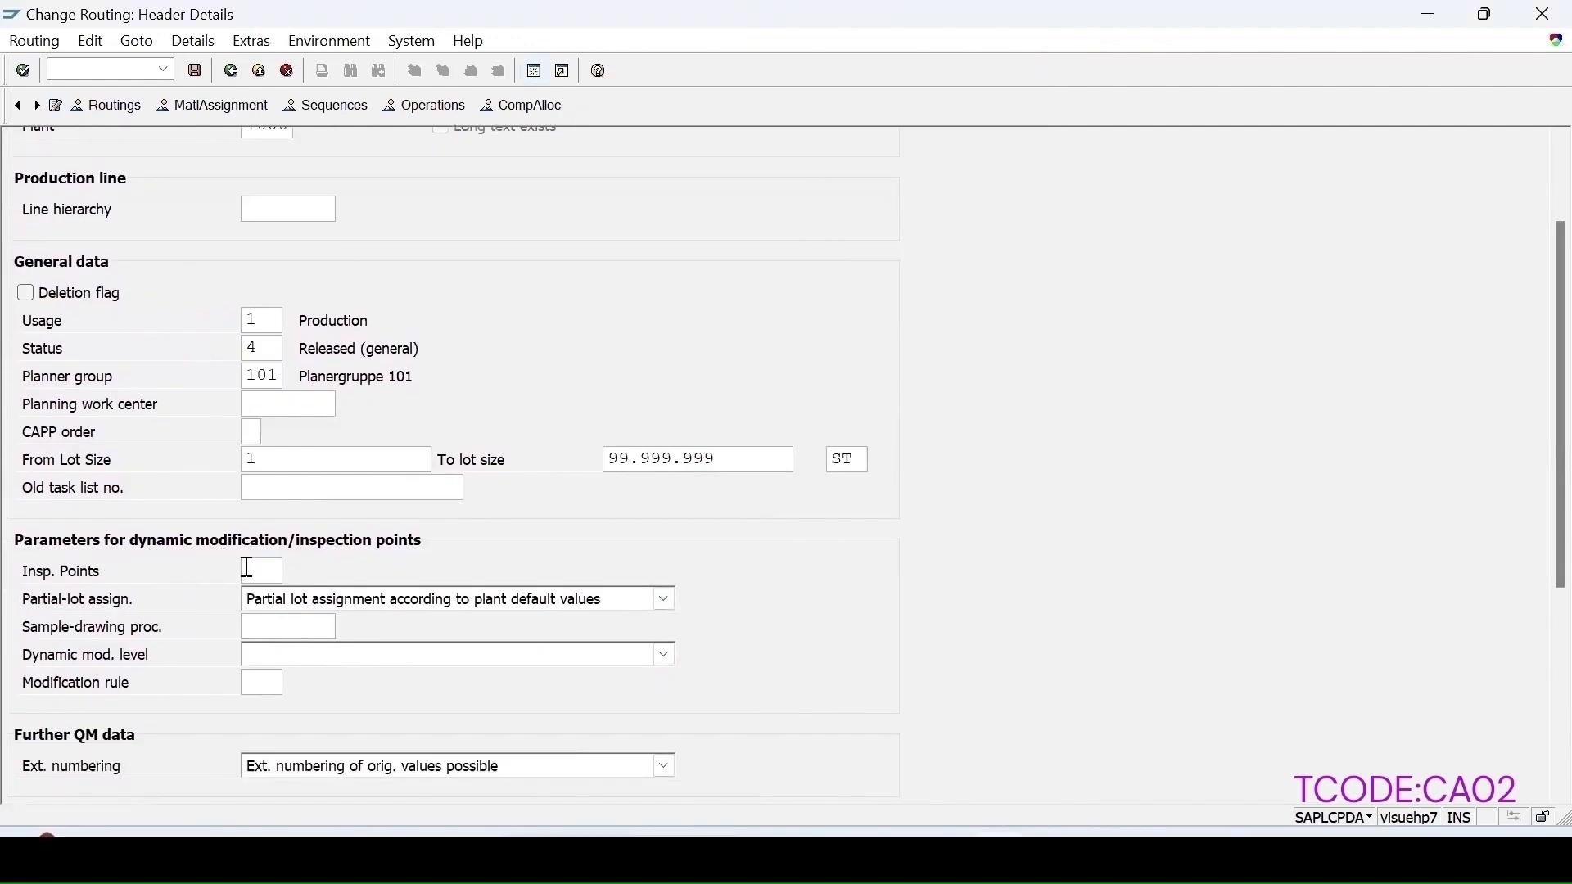
# Step: Open the inspection characteristics of operation 0010 and assign master inspection characteristic LENGTH as characteristic 10
pyautogui.click(419, 108)
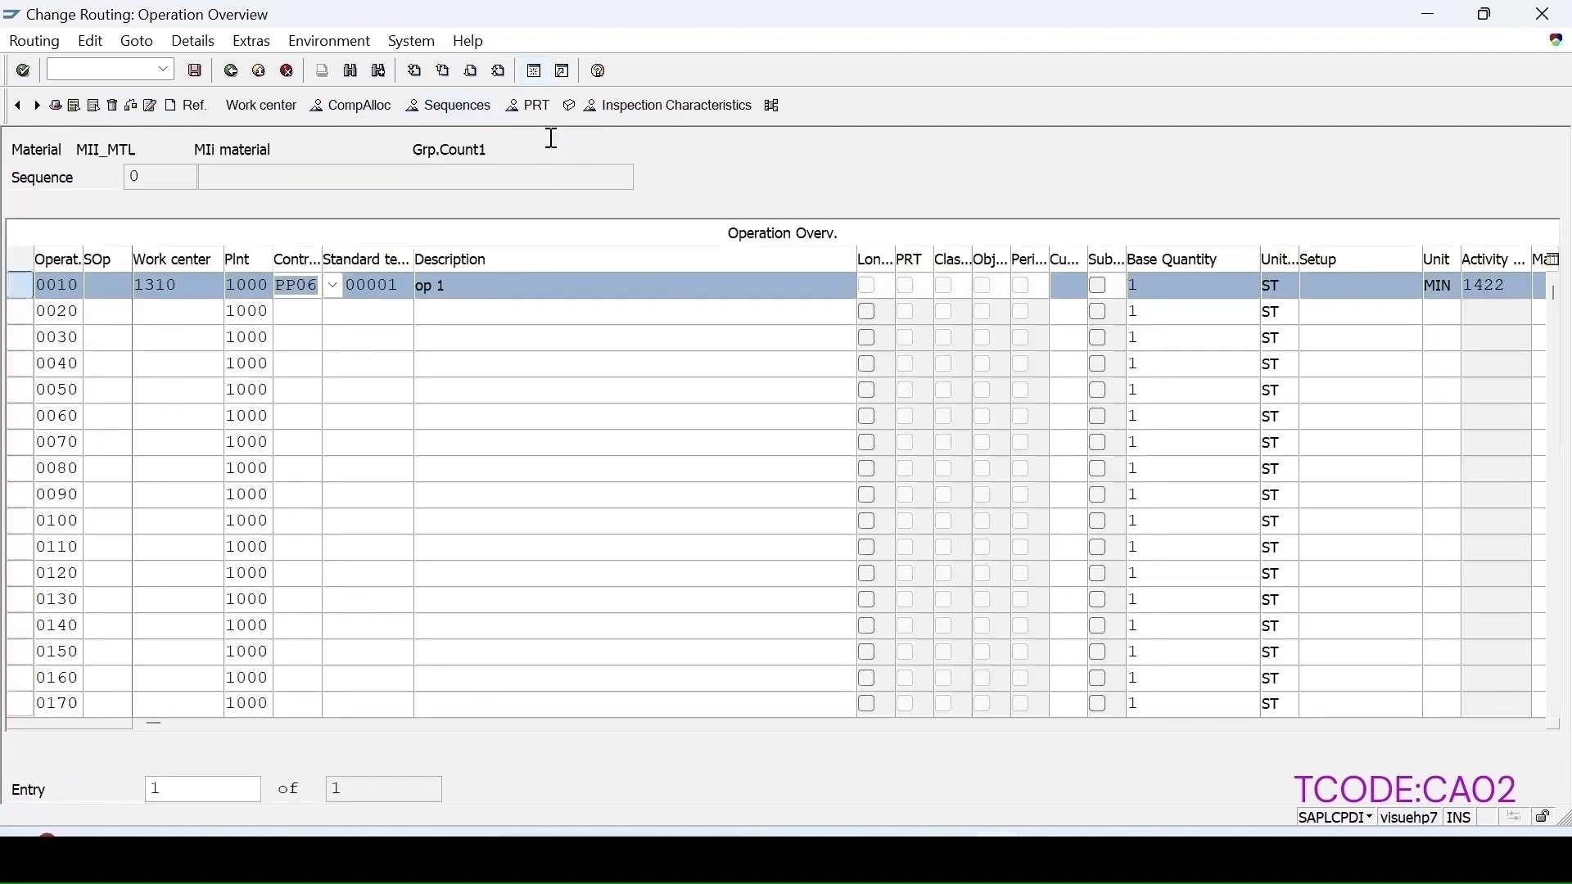
pyautogui.click(660, 107)
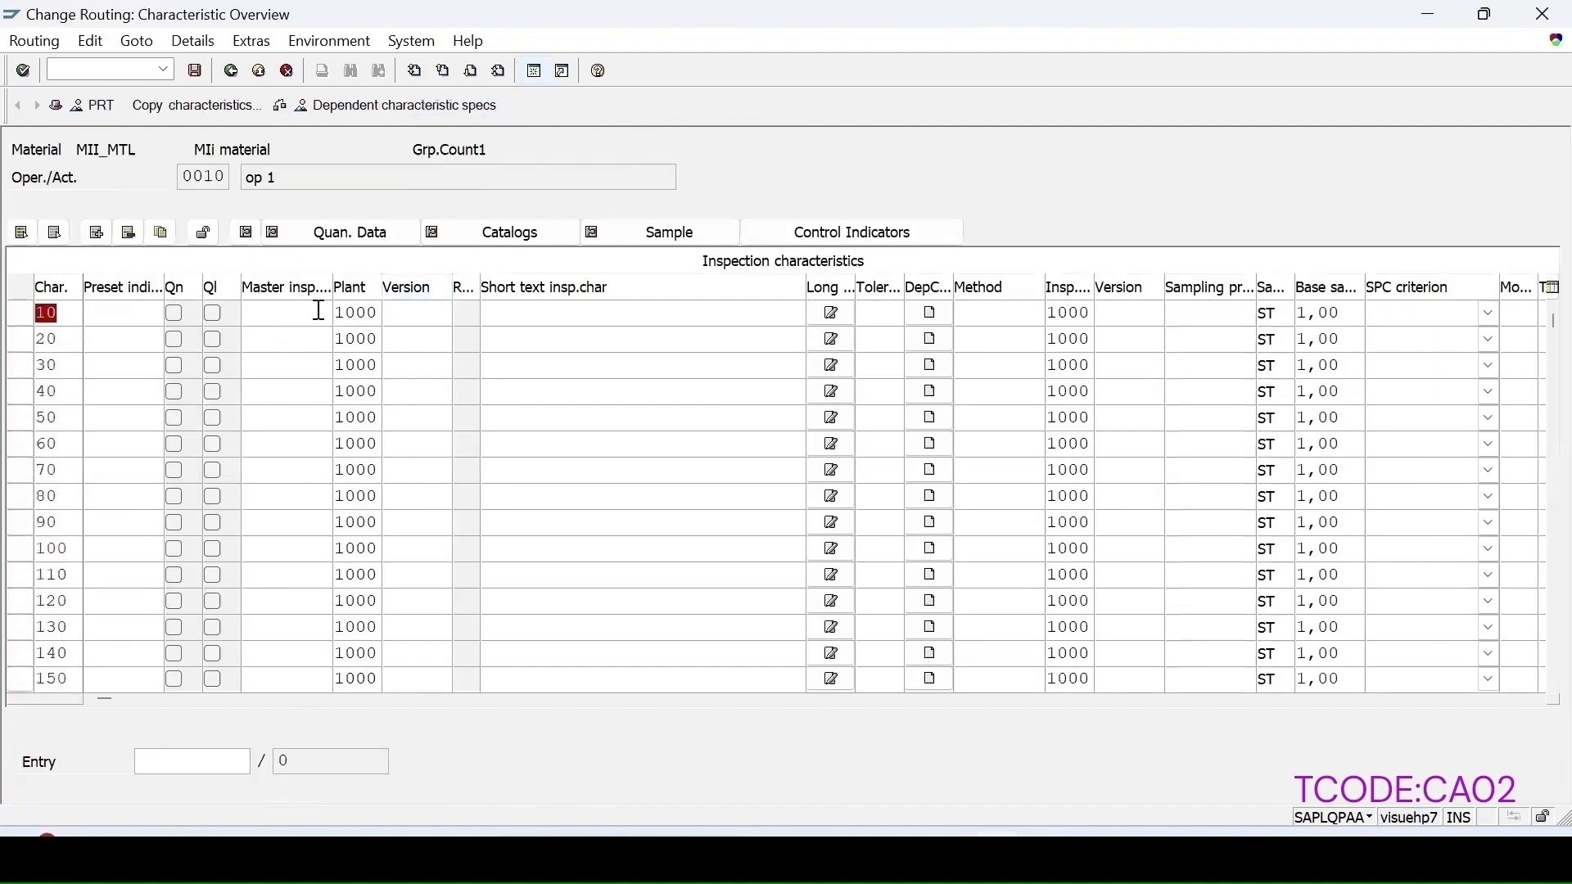
pyautogui.click(316, 314)
pyautogui.click(344, 313)
pyautogui.click(282, 336)
pyautogui.press('Return')
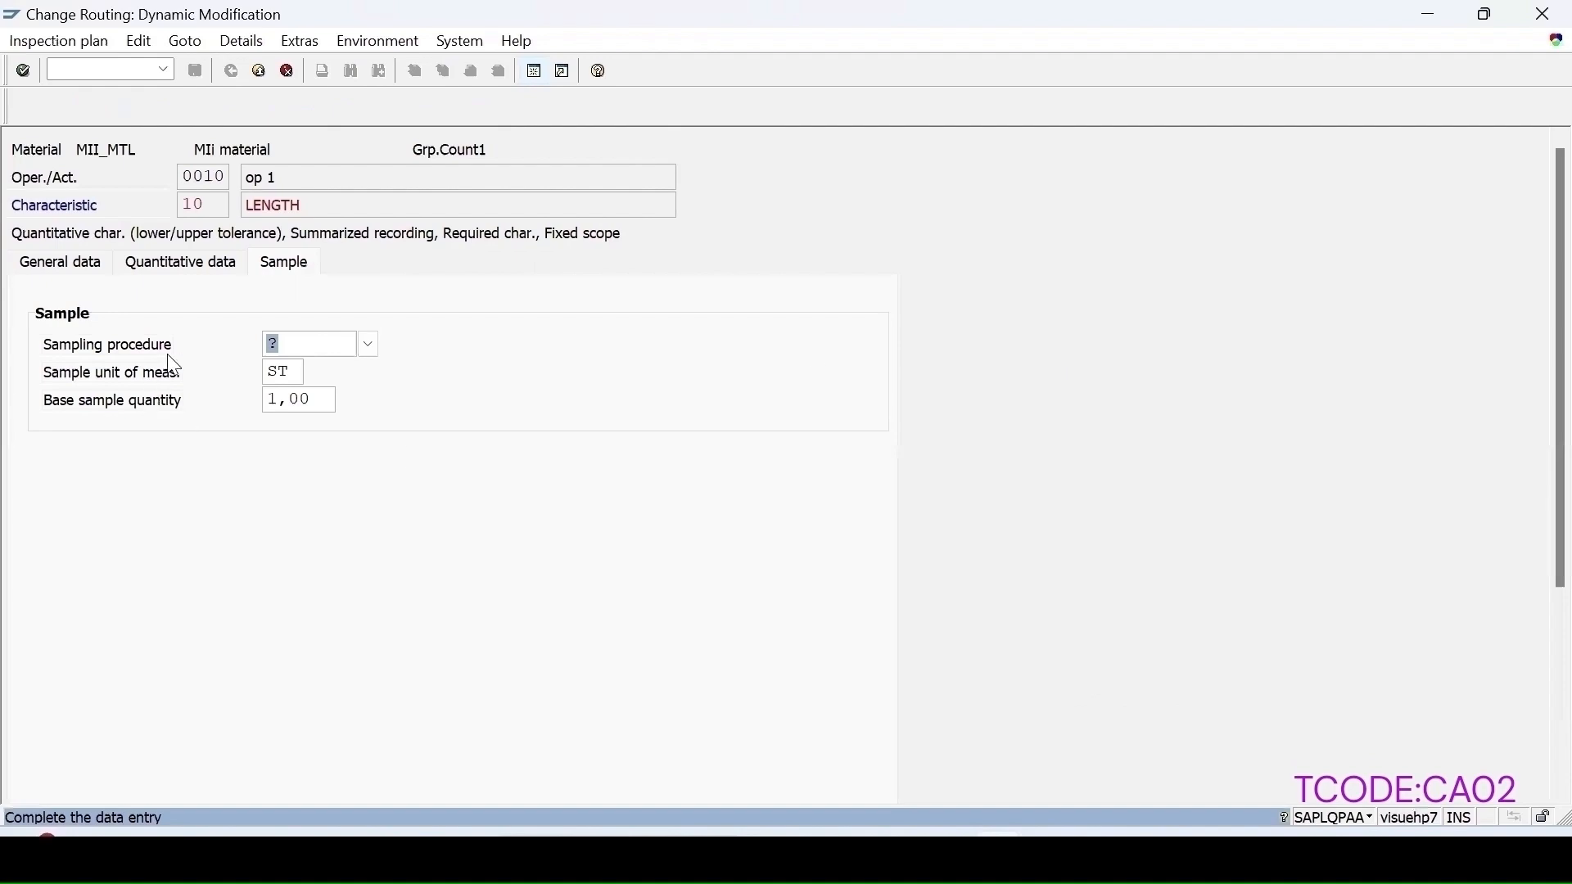
# Step: Set the LENGTH characteristic's sampling procedure to TOMAR_FI and save the routing
pyautogui.click(369, 344)
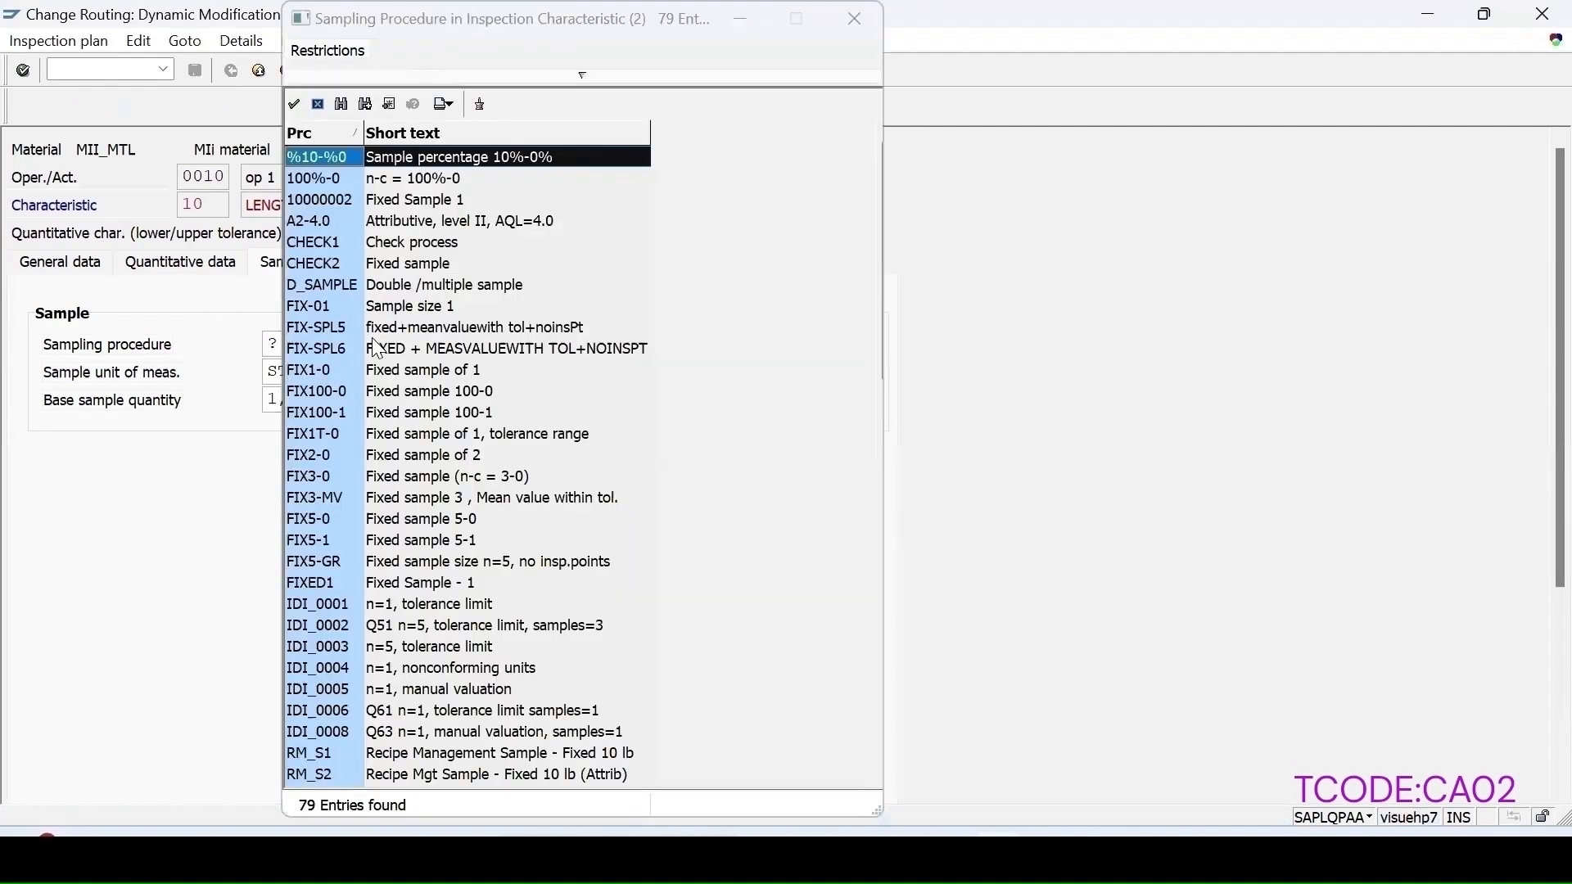
pyautogui.scroll(-15, 462, 559)
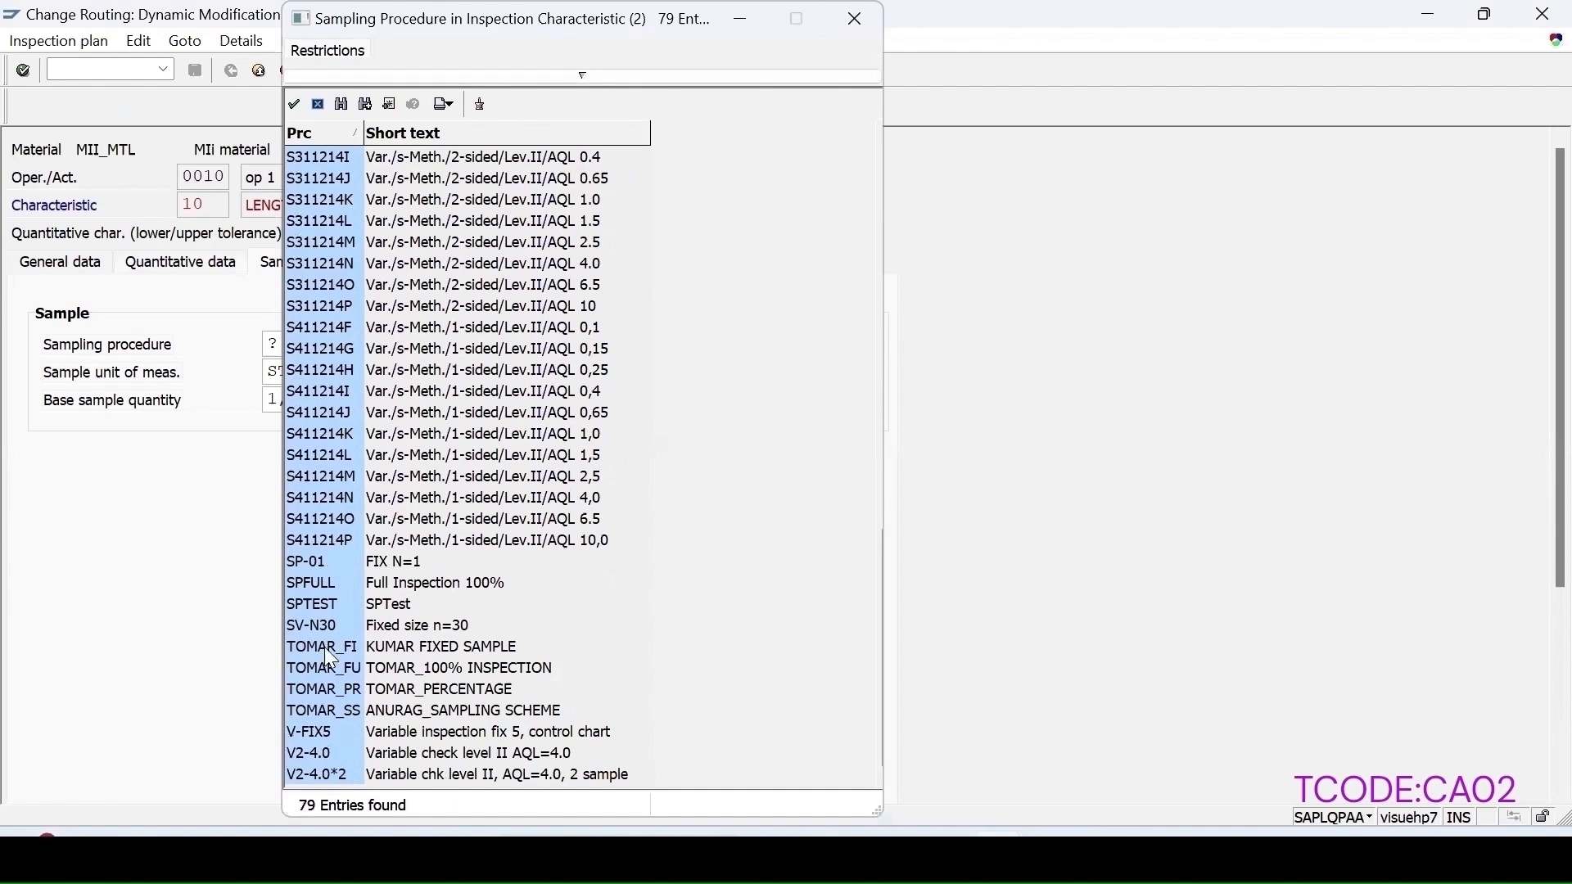
pyautogui.doubleClick(391, 647)
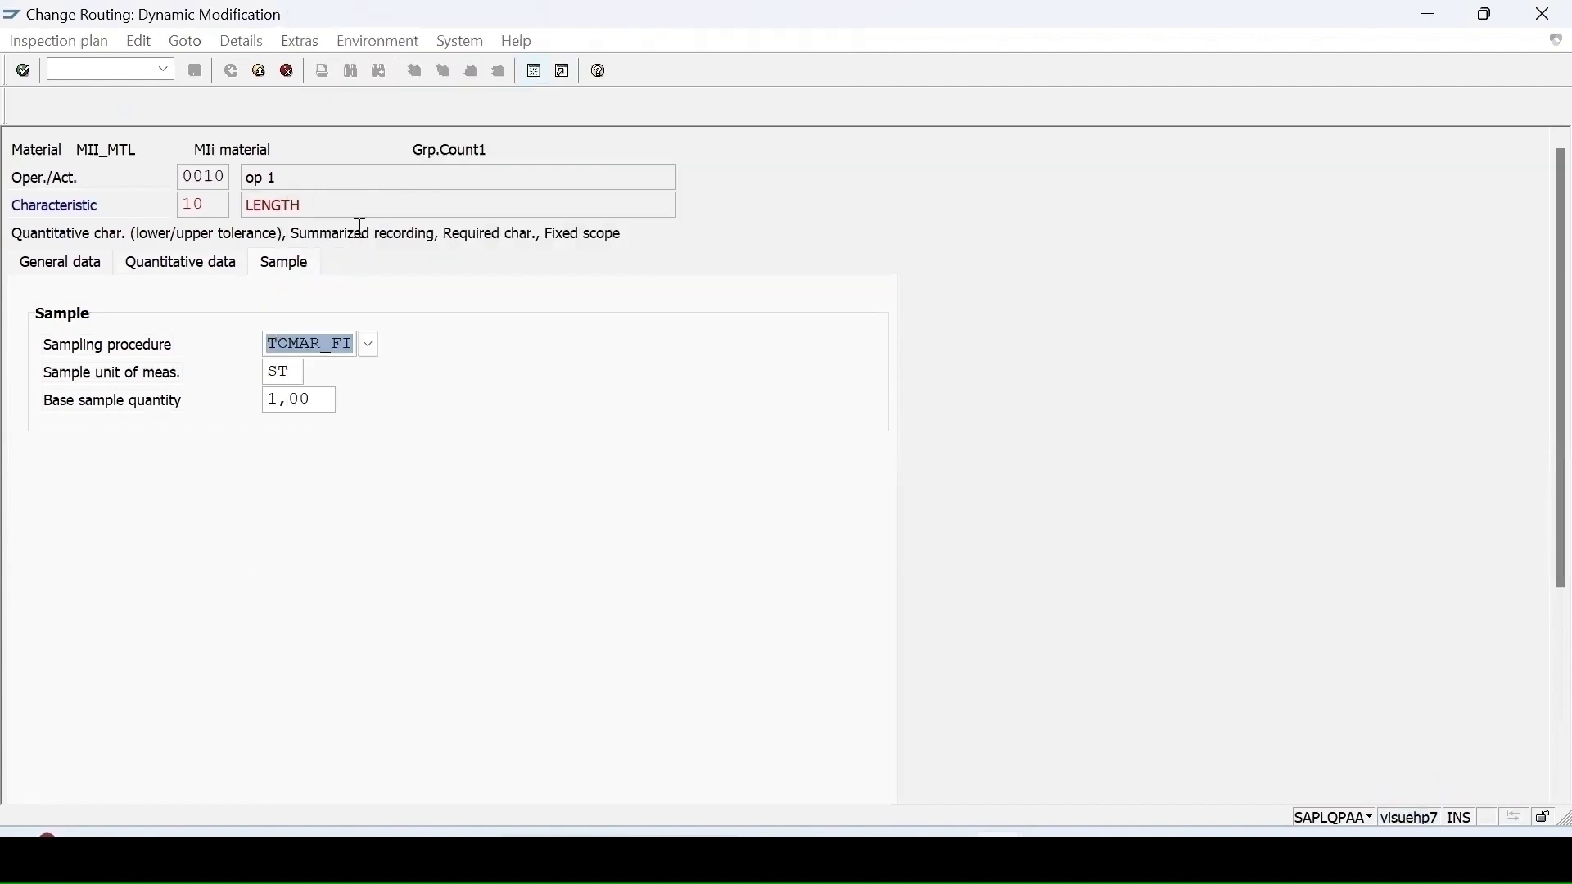
pyautogui.press('F3')
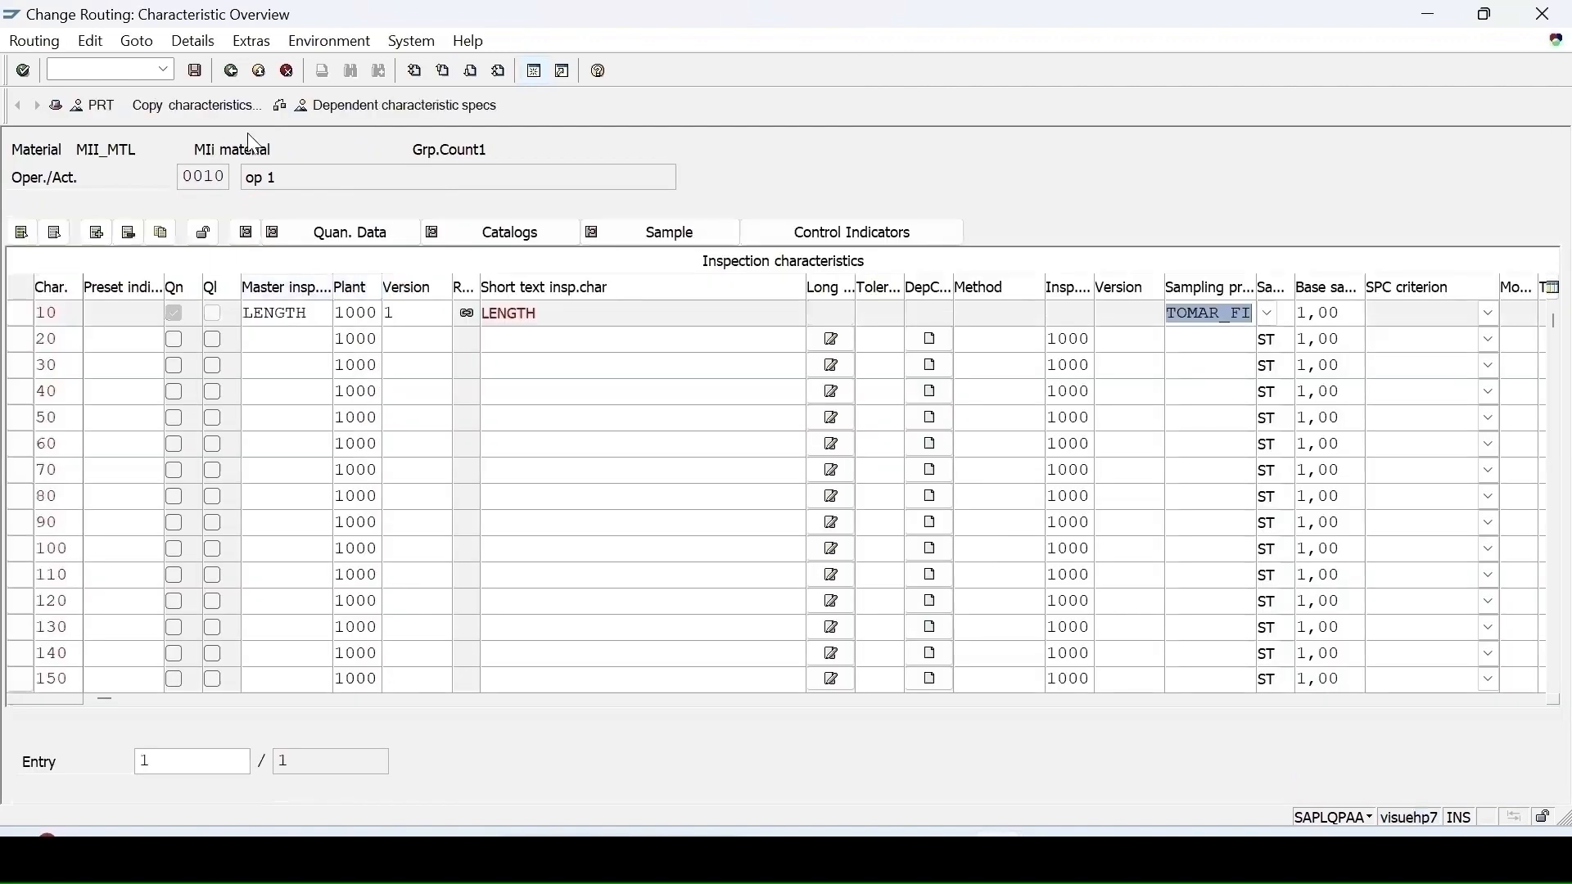
pyautogui.hotkey('ctrl', 's')
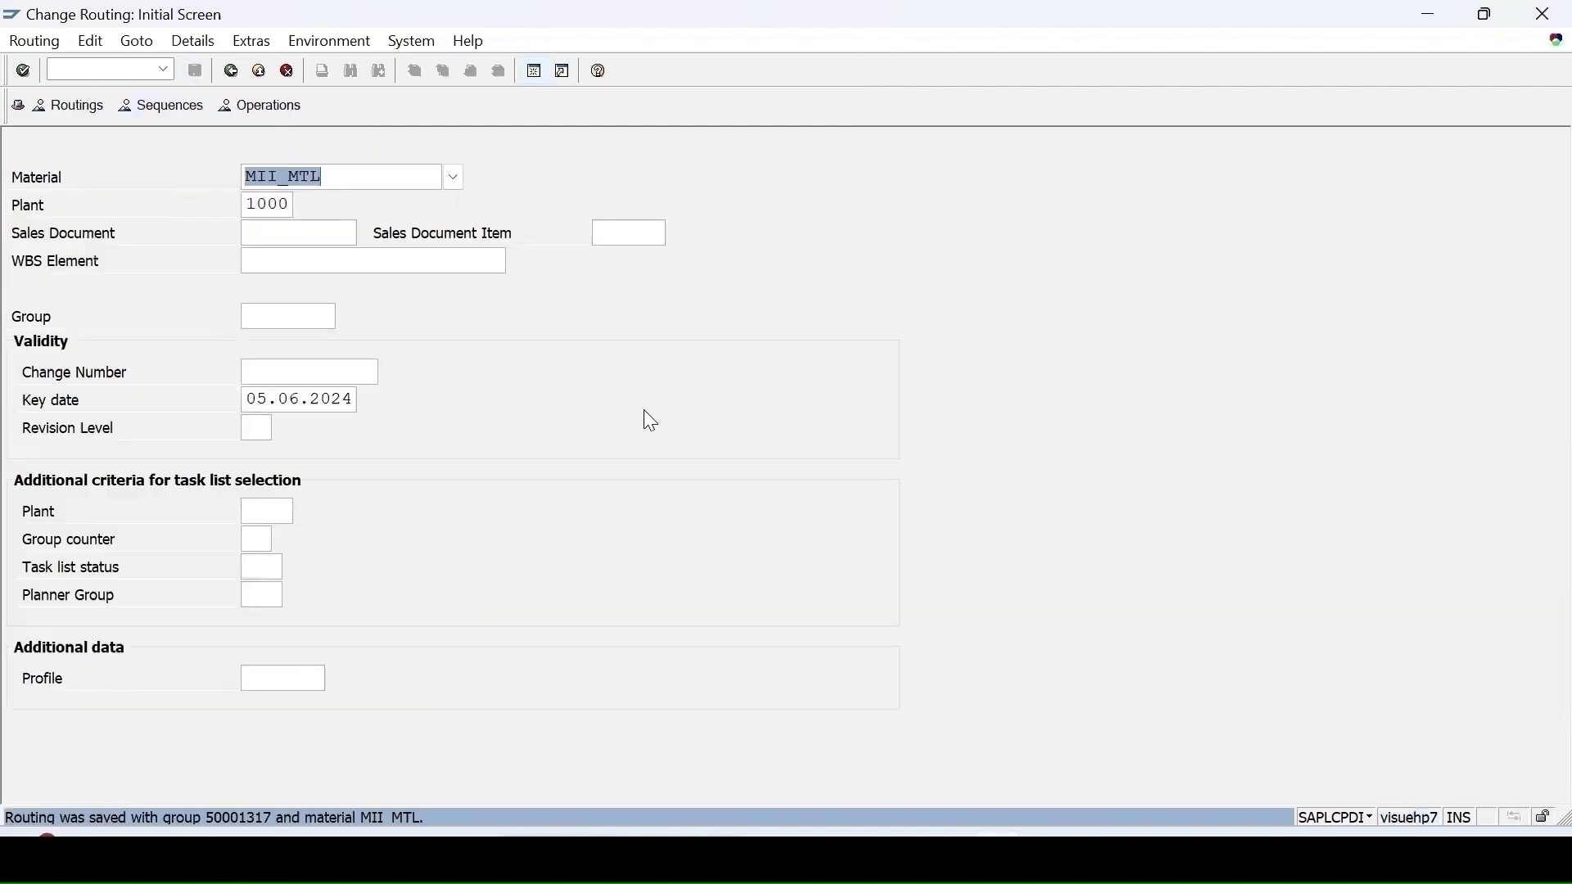
# Step: Switch to transaction CO01 to create a production order
pyautogui.hotkey('ctrl', '/')
pyautogui.write('/')
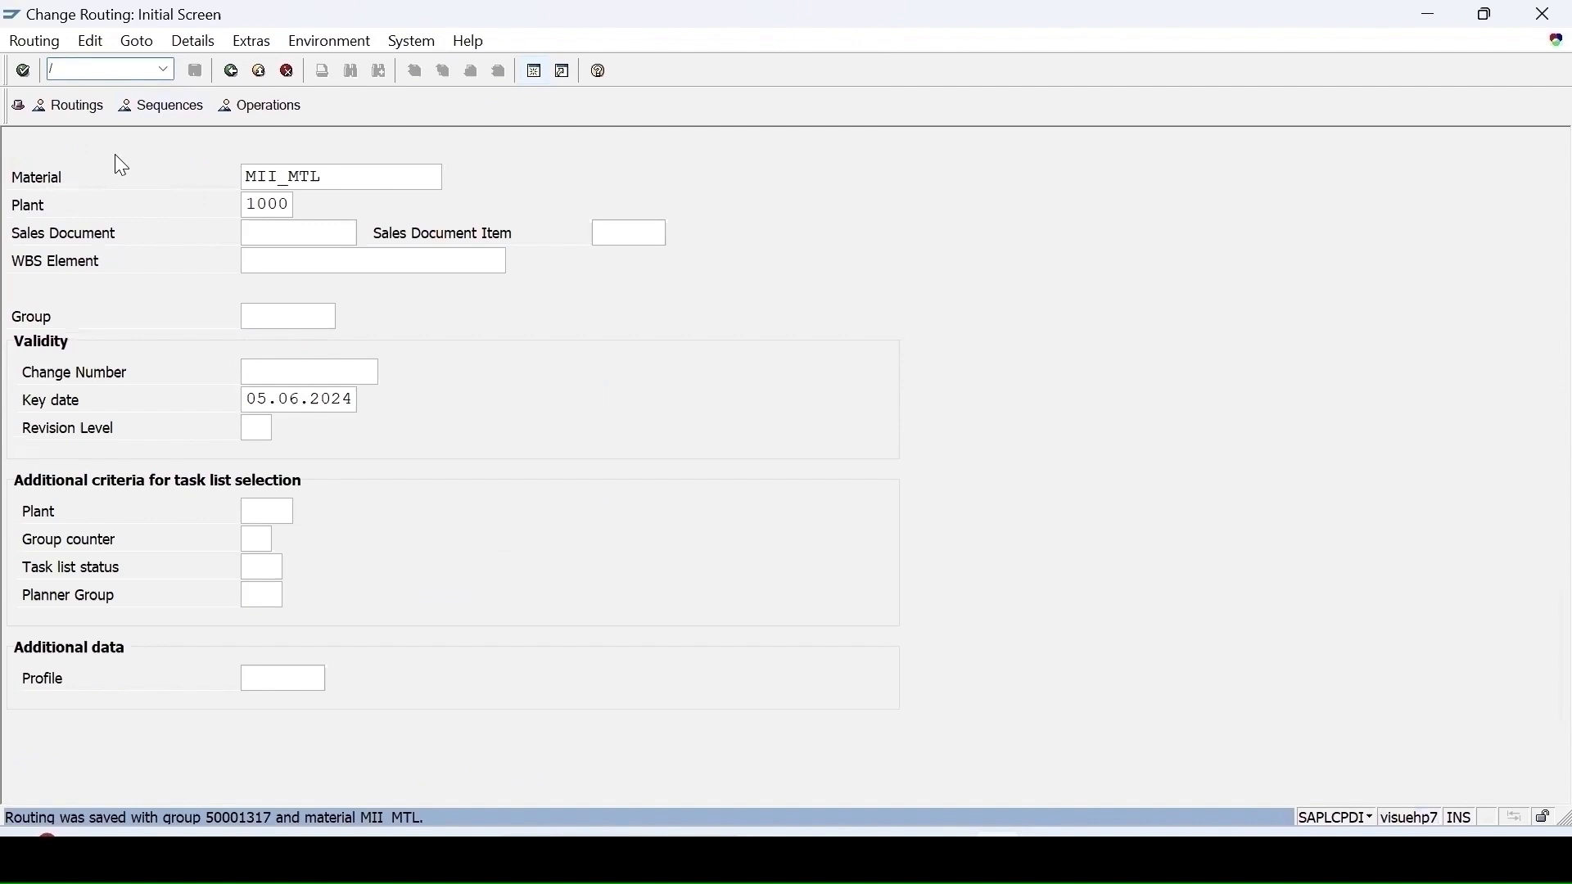
pyautogui.write('nc')
pyautogui.press('BackSpace')
pyautogui.press('Return')
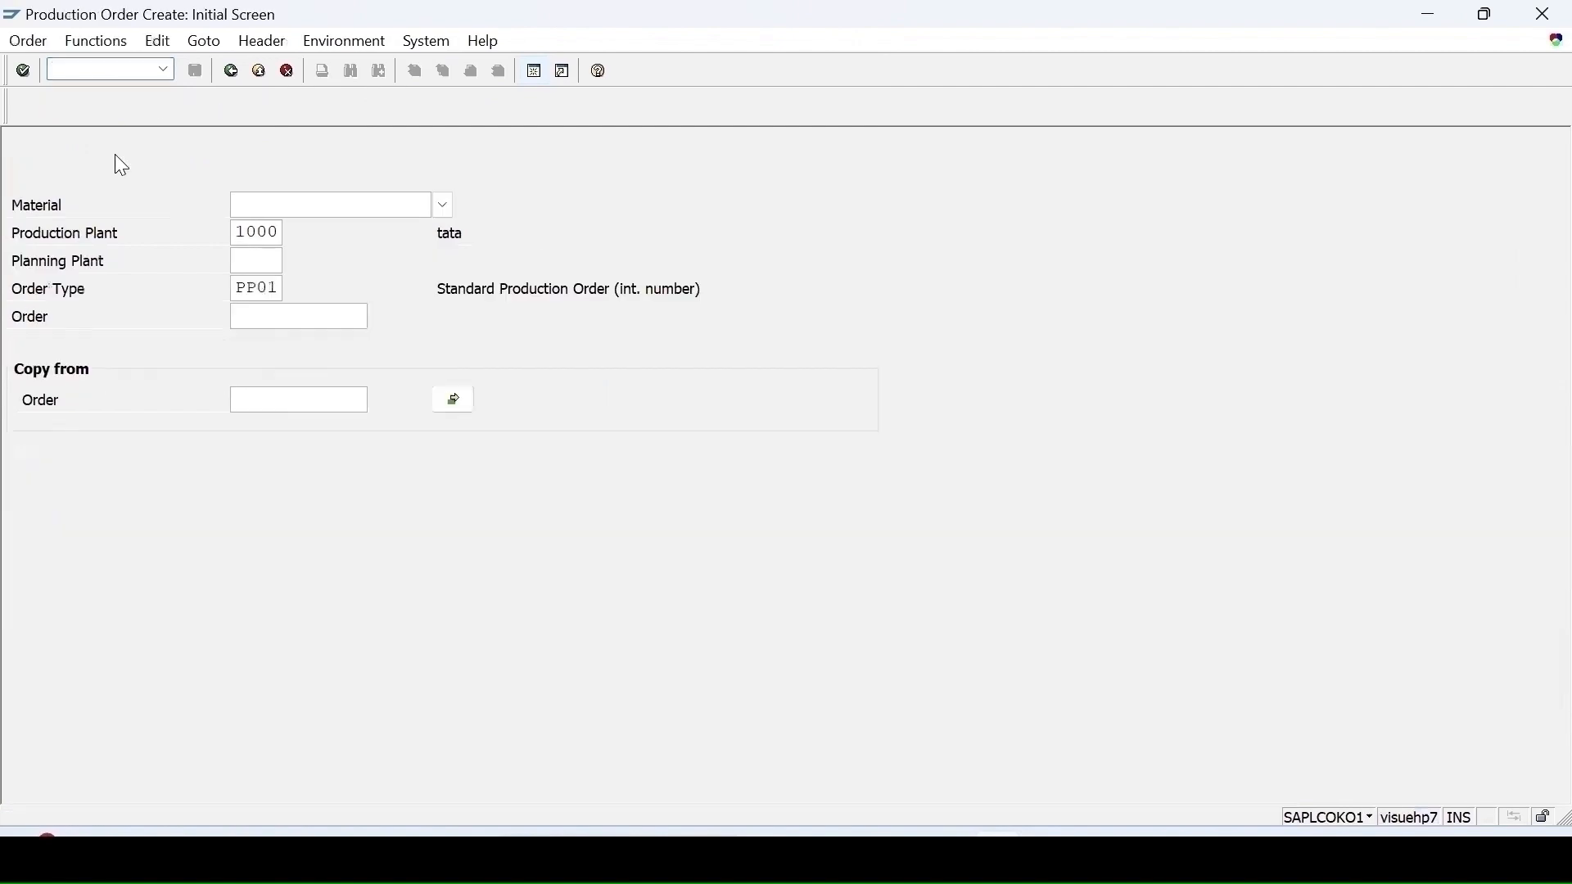
# Step: Start a production order for material MII_MTL in plant 1000 with order type PP01
pyautogui.click(321, 205)
pyautogui.click(321, 234)
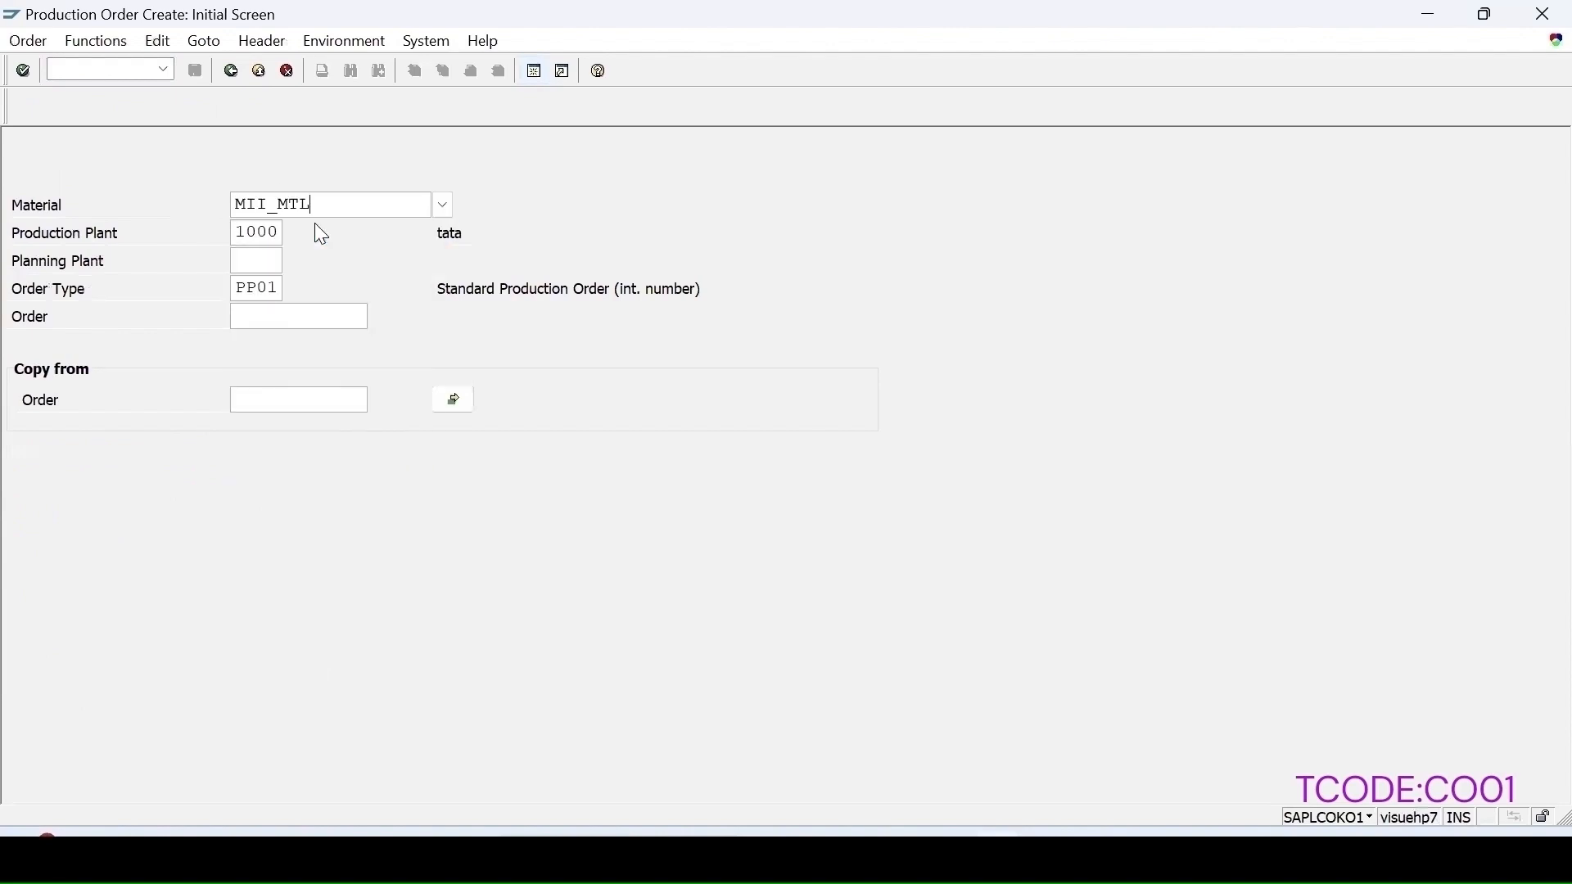
pyautogui.press('Return')
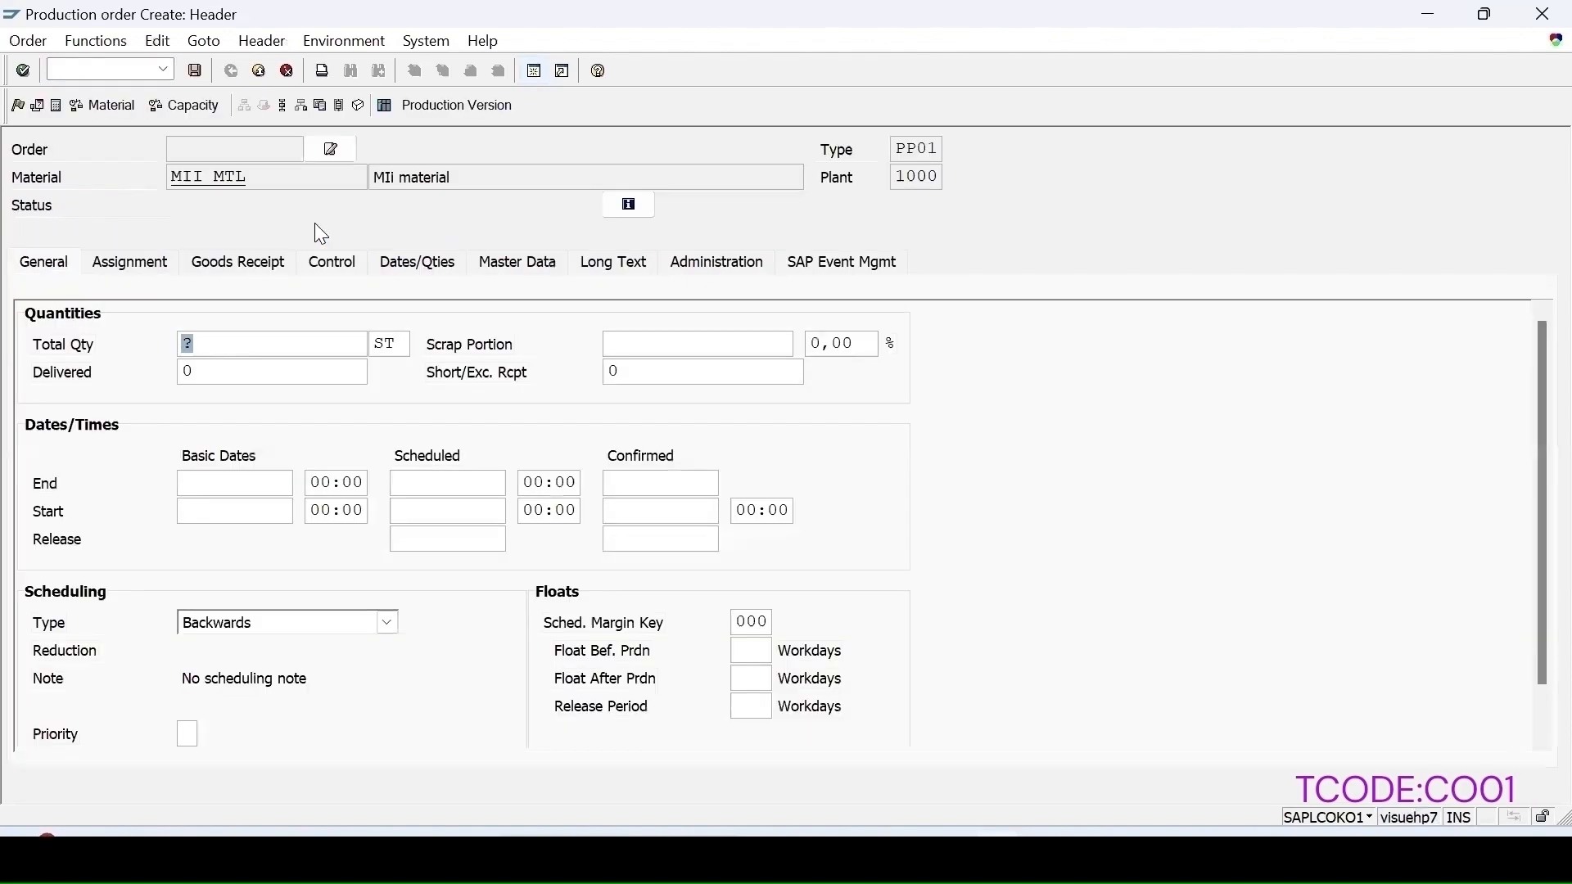
# Step: Set the order's total quantity to 12 and scheduling type to Current date, then save the production order
pyautogui.write('12')
pyautogui.click(224, 627)
pyautogui.click(221, 721)
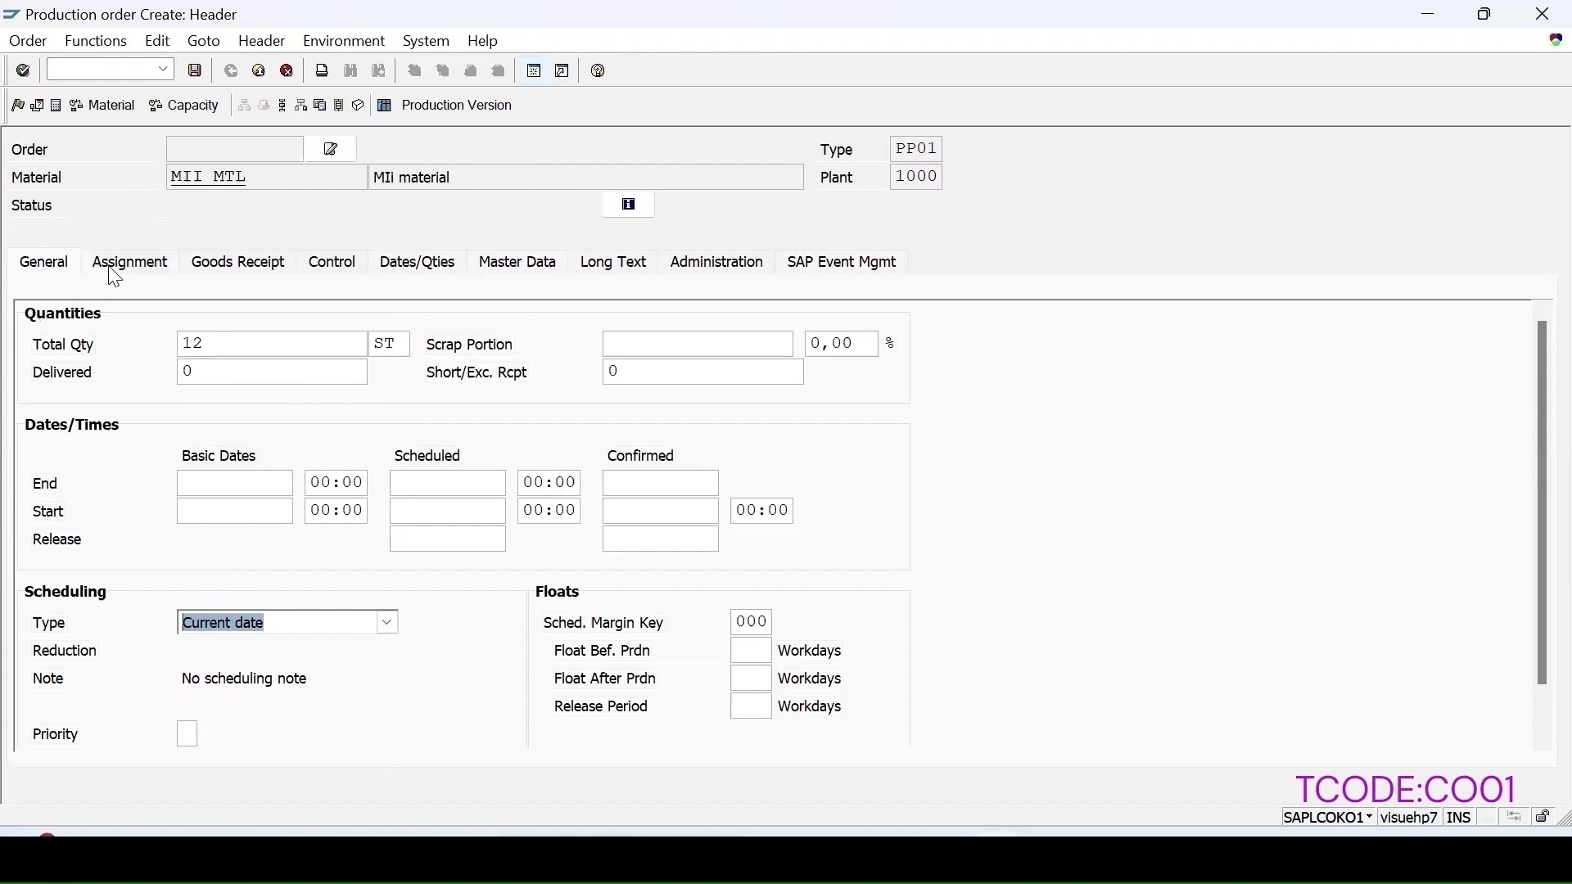
pyautogui.click(134, 263)
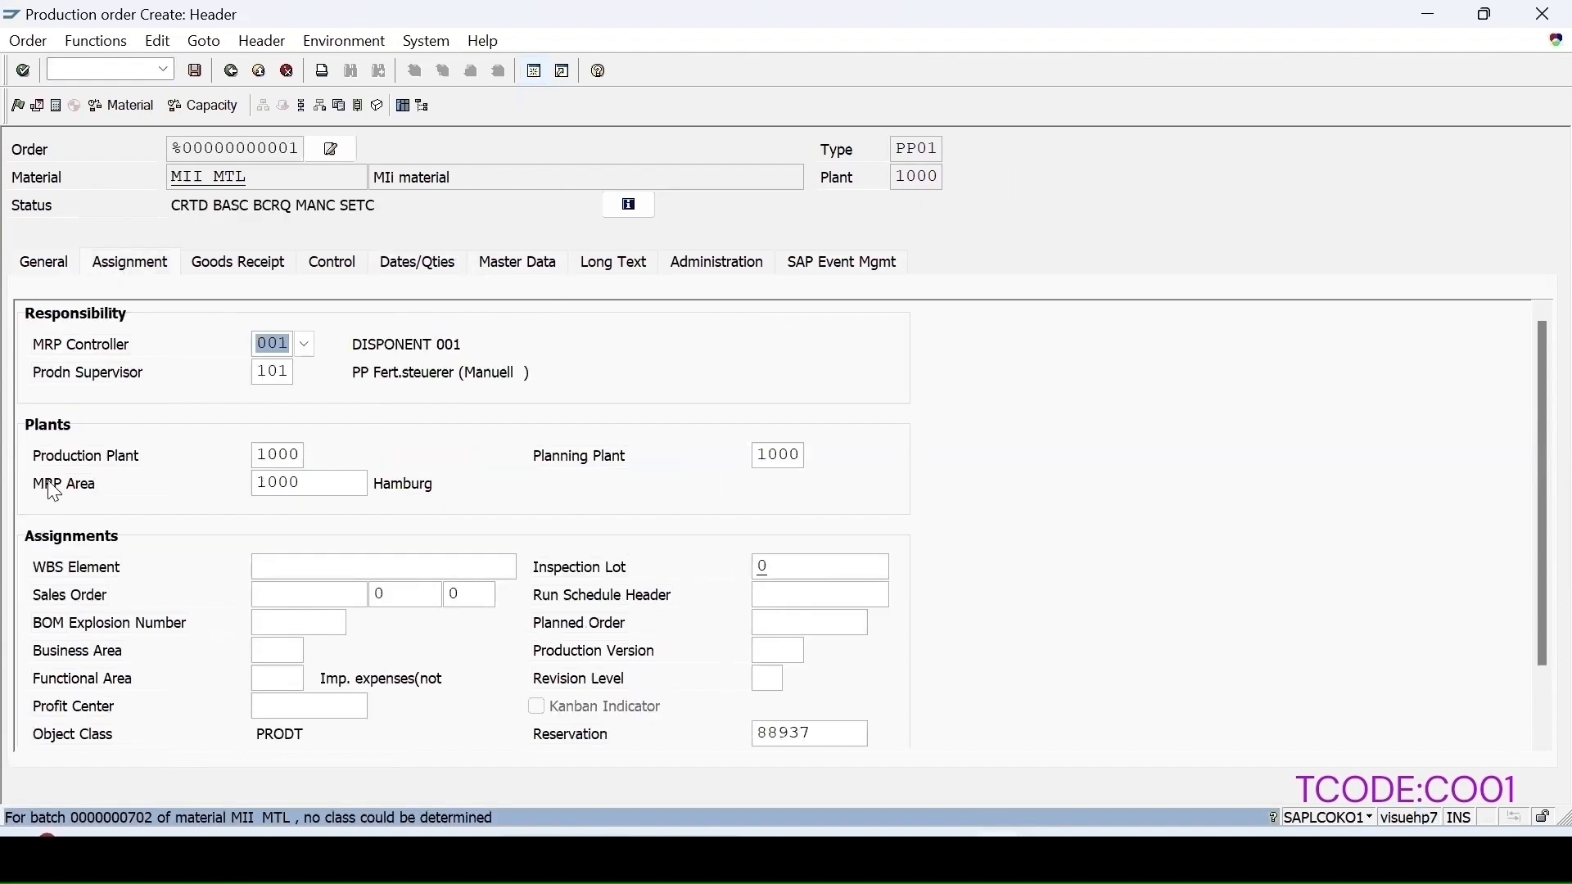
pyautogui.click(197, 74)
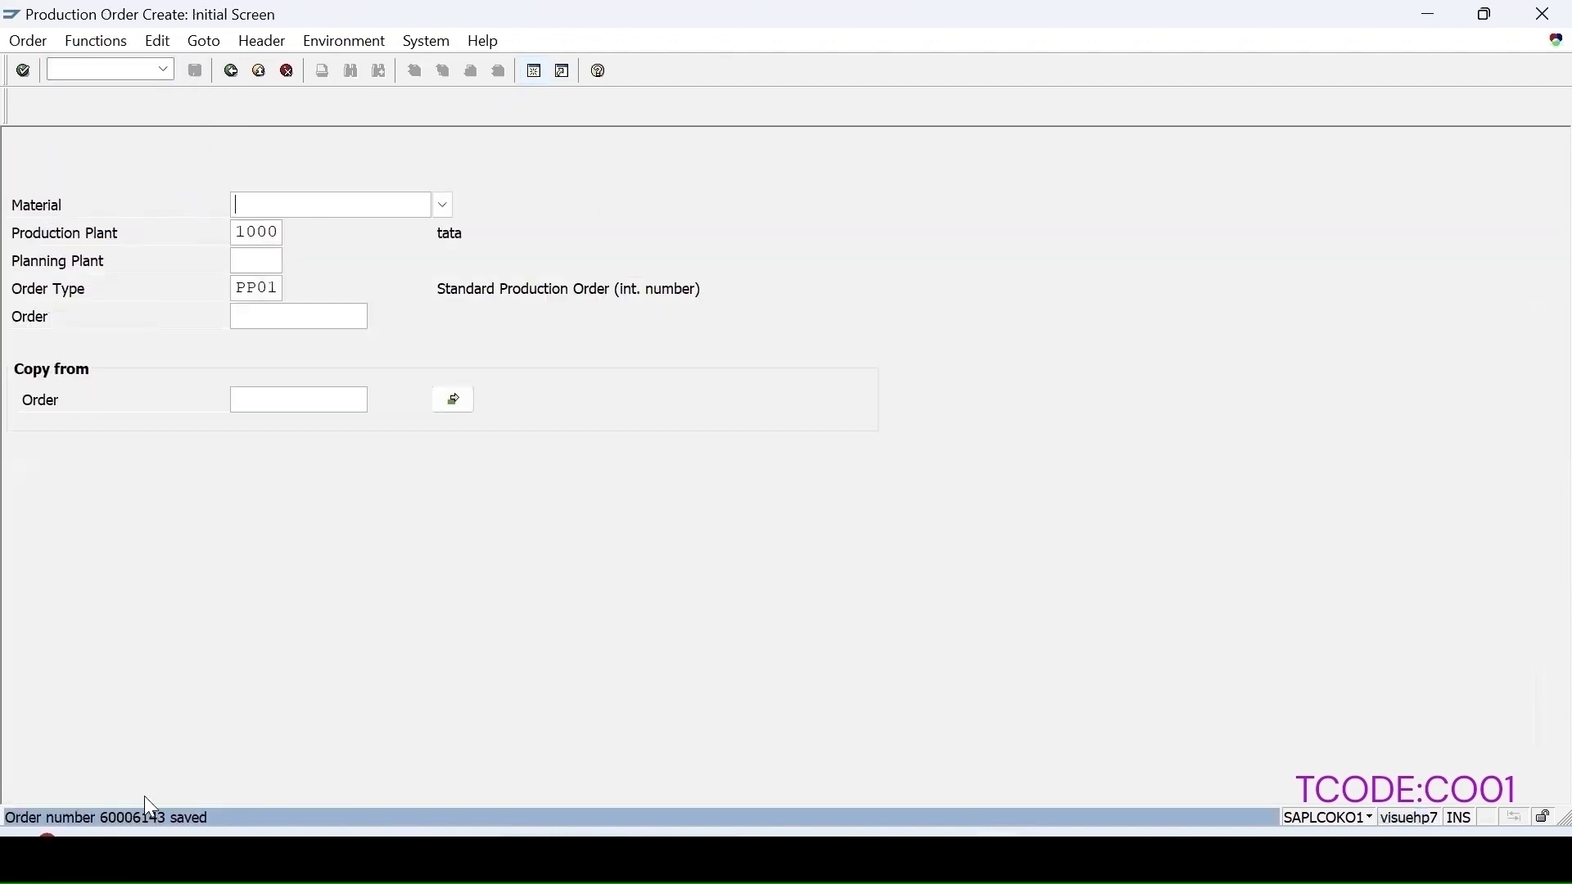
# Step: View the save message details and open the saved production order for changing
pyautogui.doubleClick(134, 819)
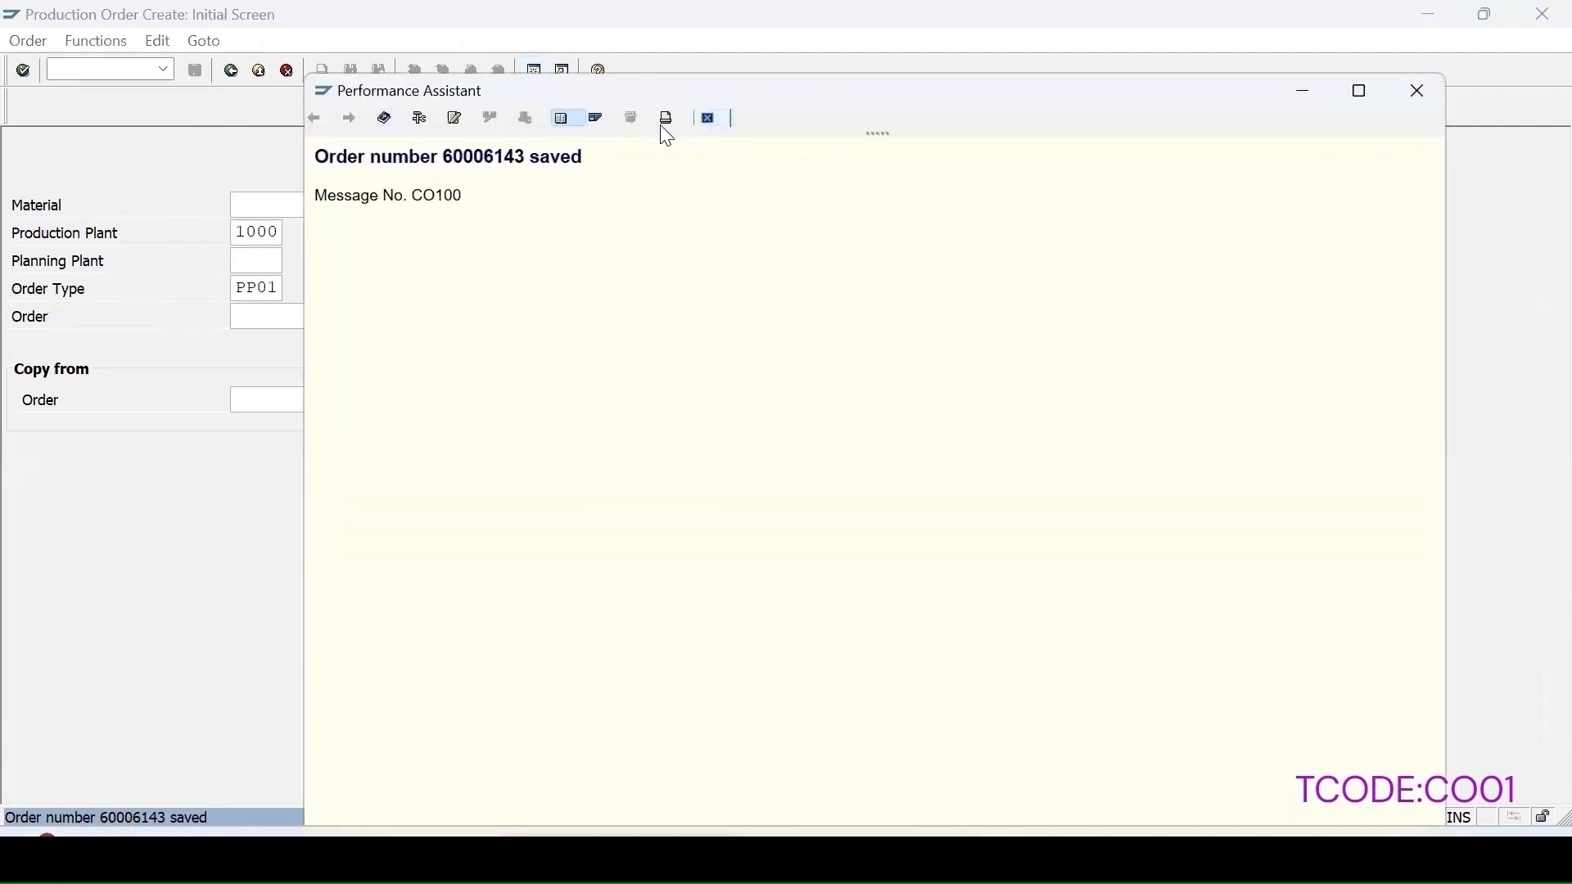
pyautogui.press('Escape')
pyautogui.click(27, 41)
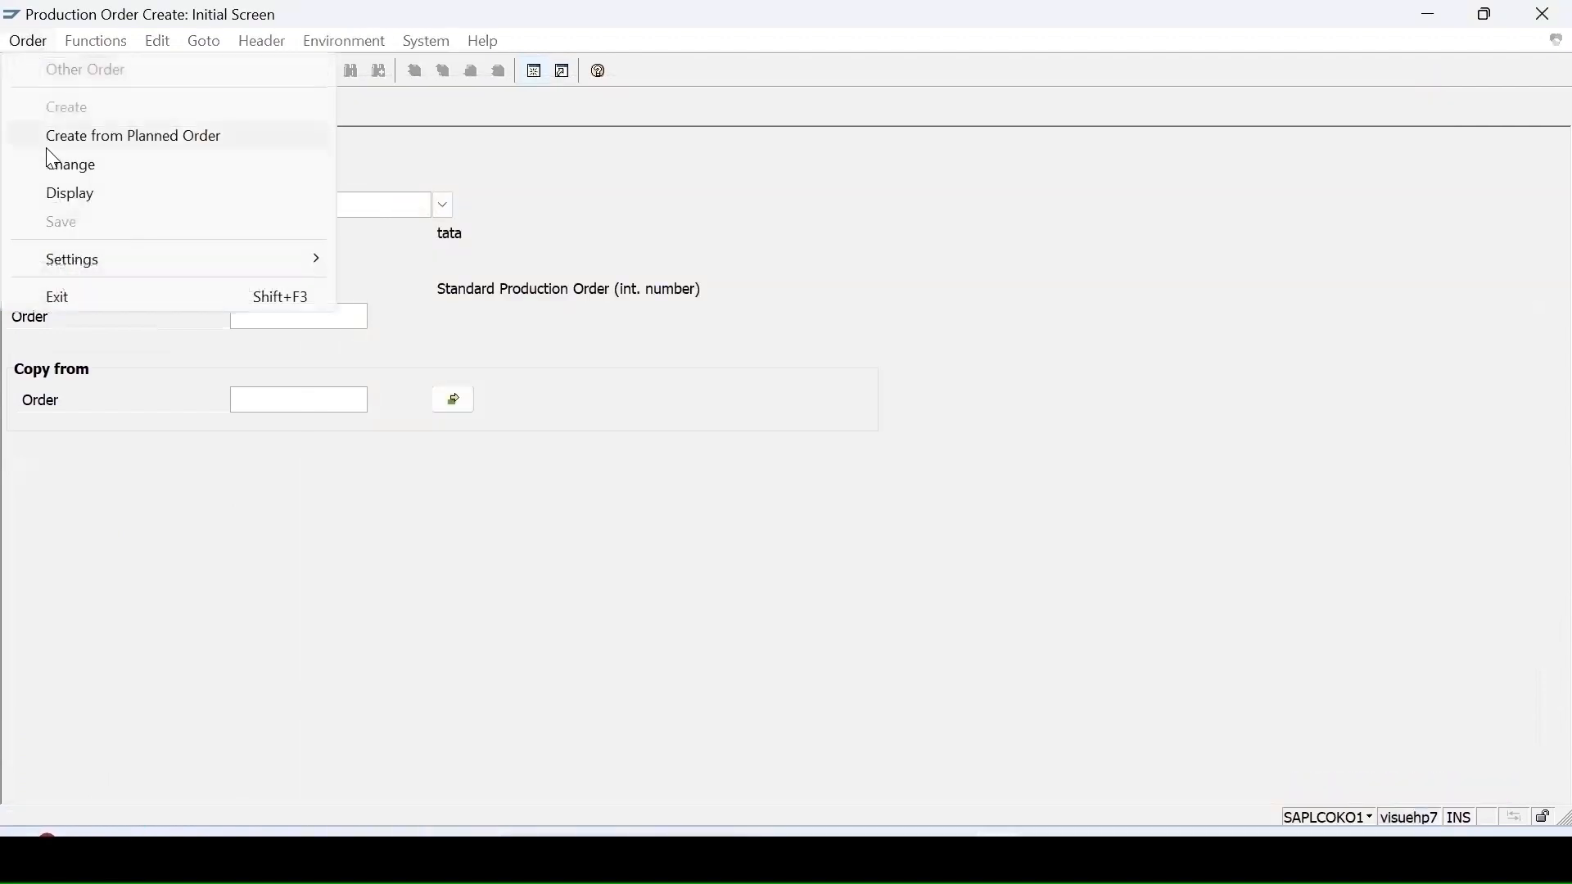
pyautogui.click(57, 166)
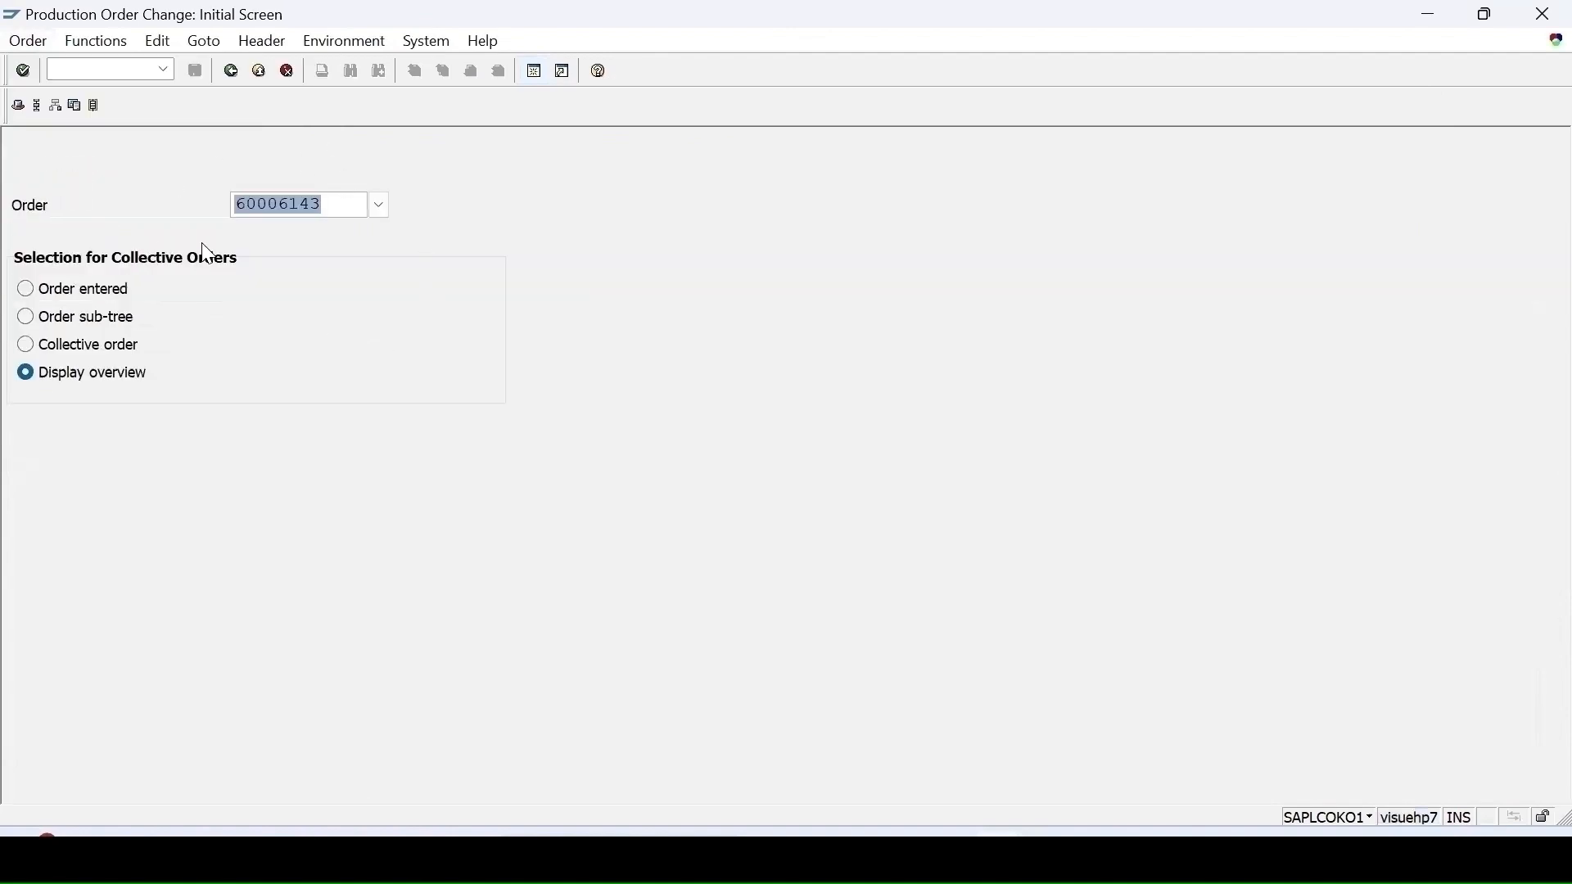
# Step: Open the production order's assignment data, release the order, and save it
pyautogui.press('Return')
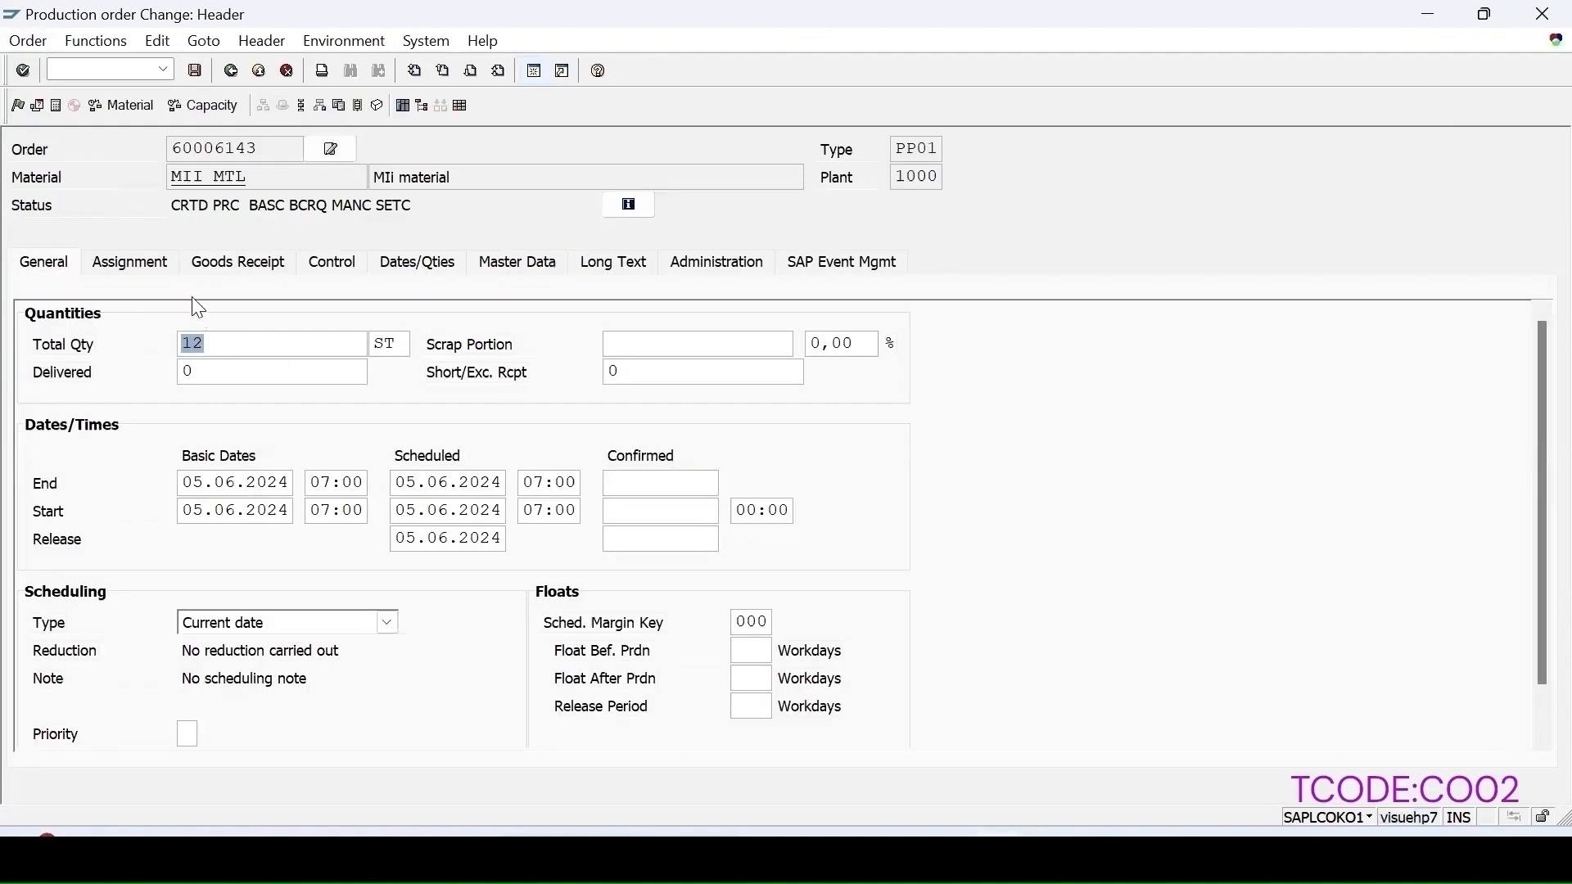
pyautogui.click(131, 263)
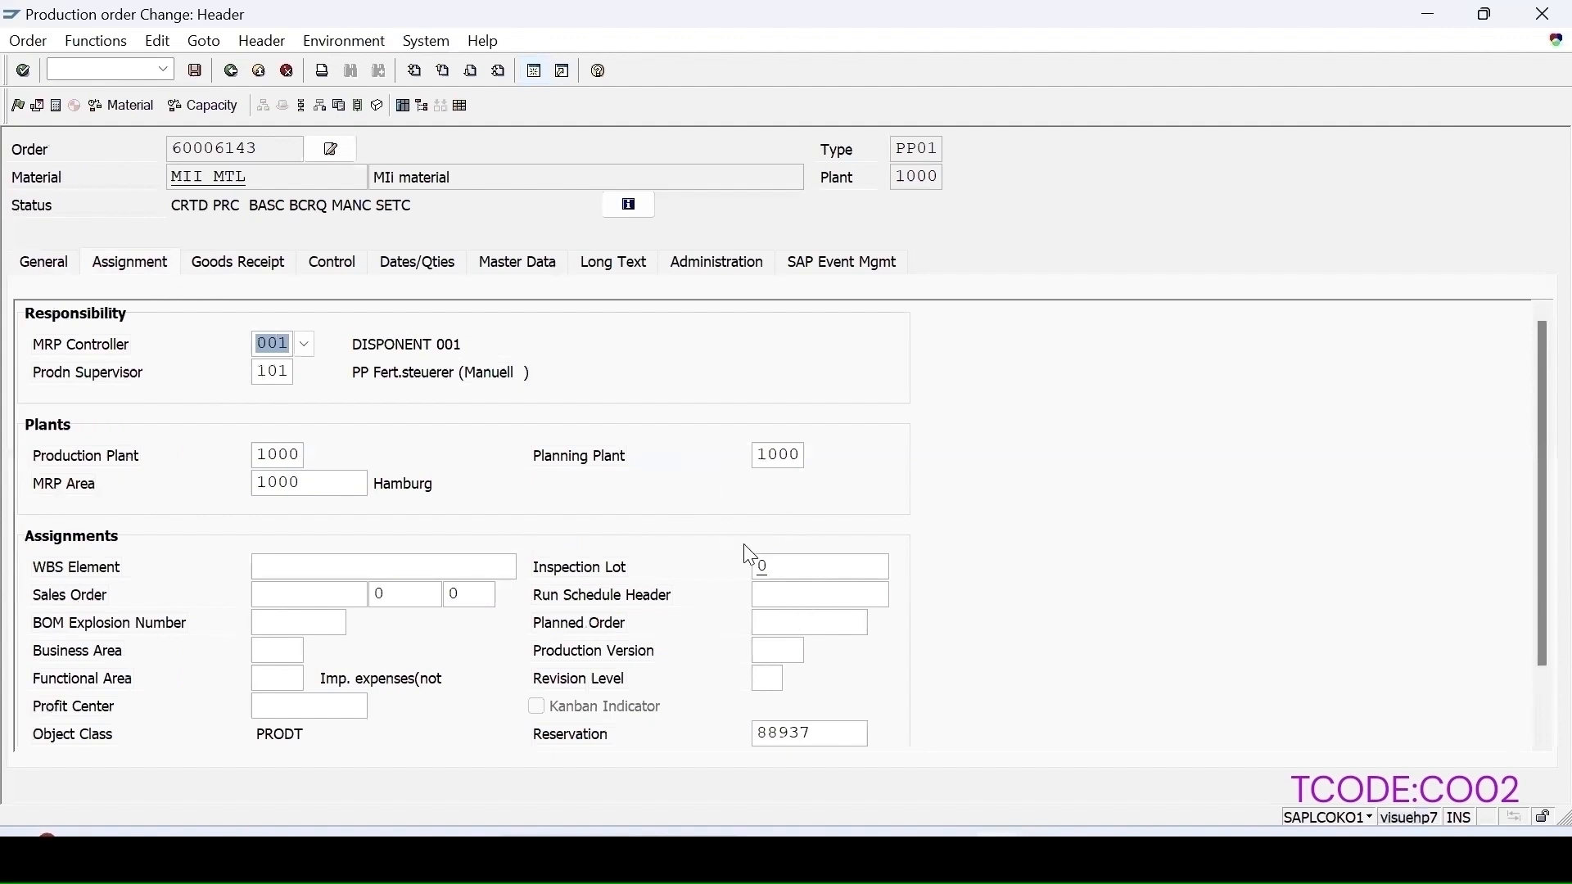
pyautogui.click(17, 107)
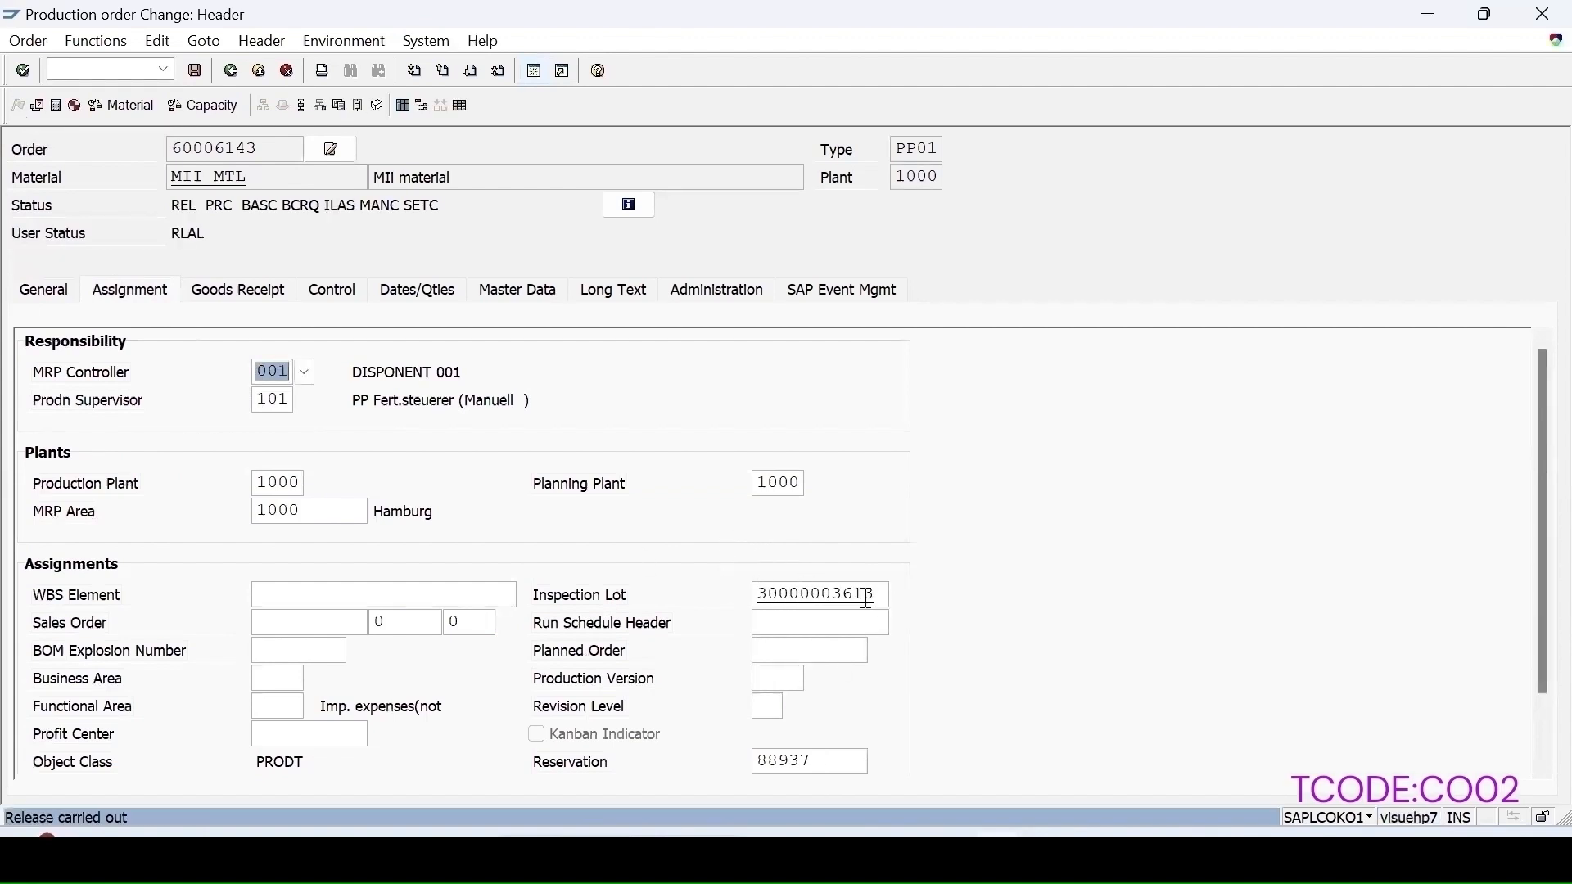
pyautogui.click(197, 72)
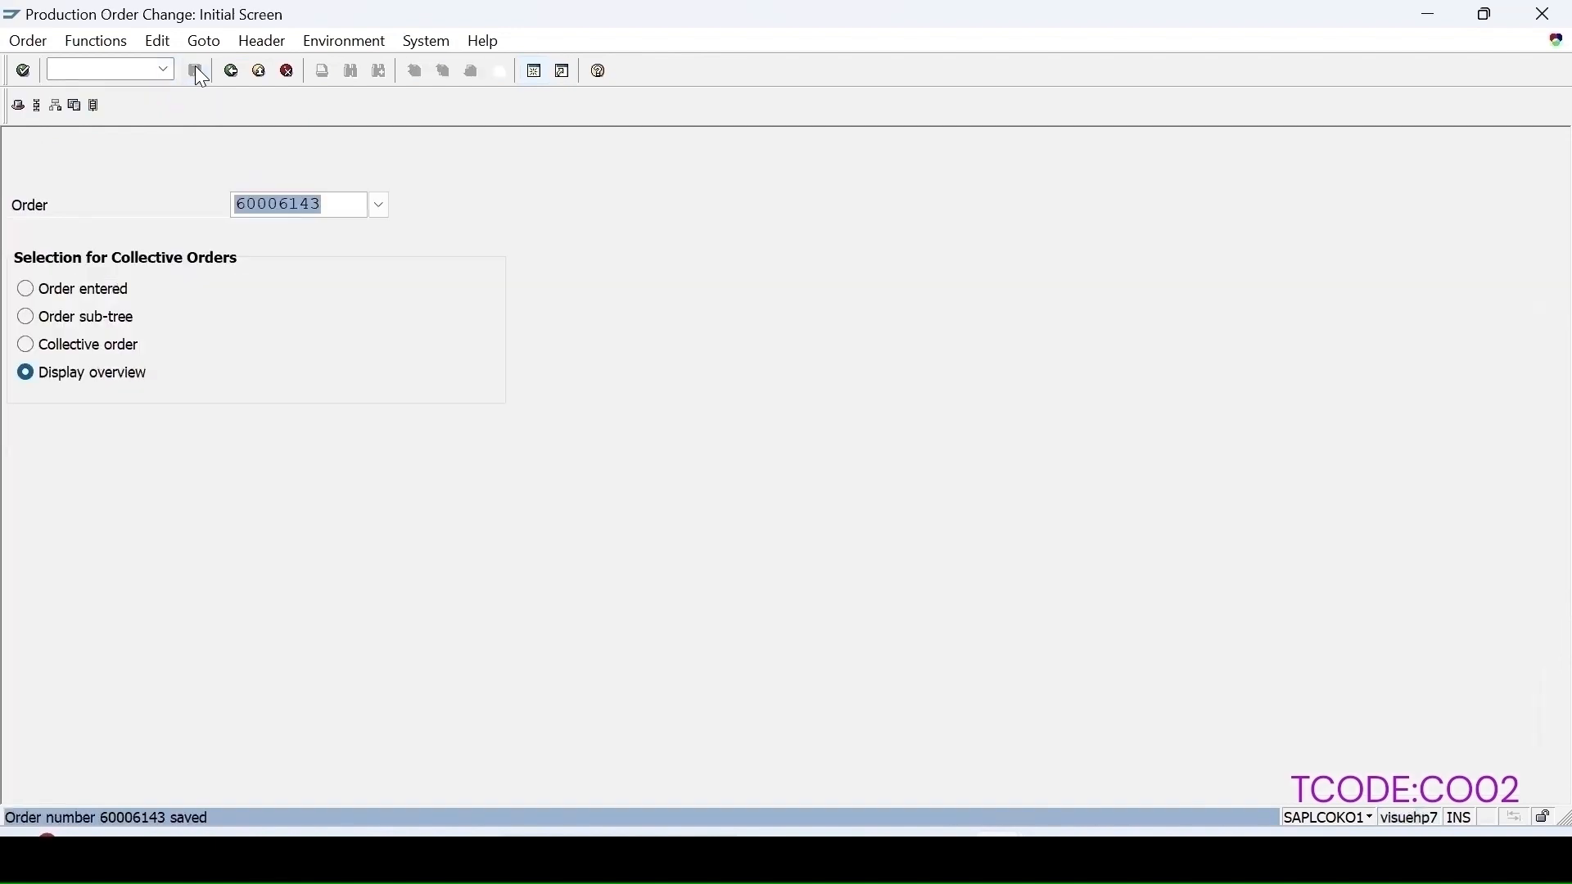
# Step: Open the inspection lot worklist with /nqa and list lots in plant 1000 without a usage decision
pyautogui.click(88, 72)
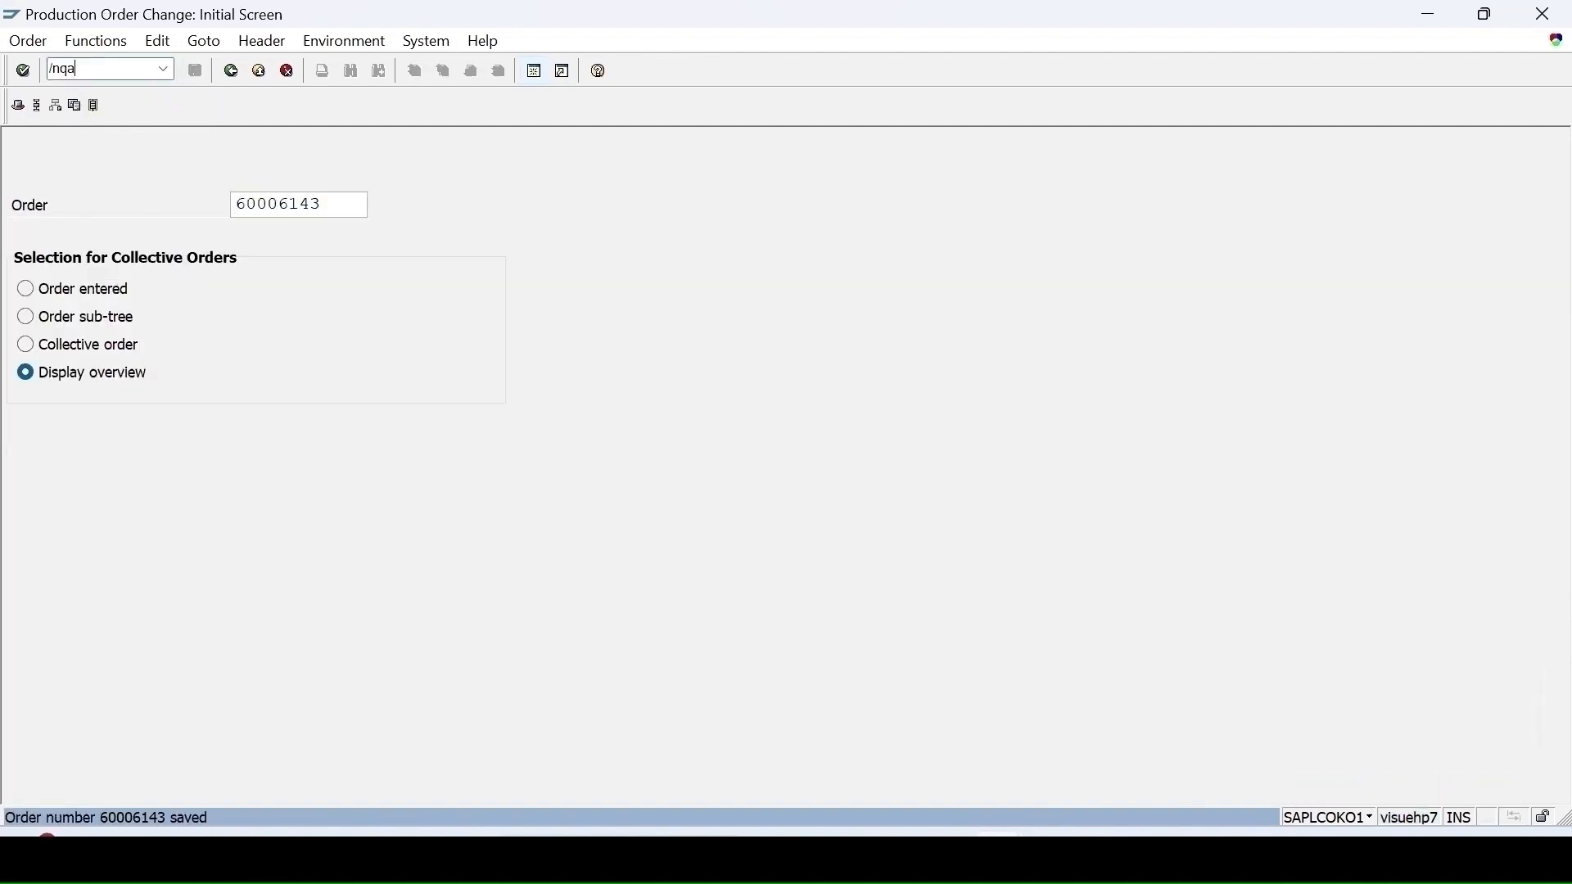
pyautogui.press('Return')
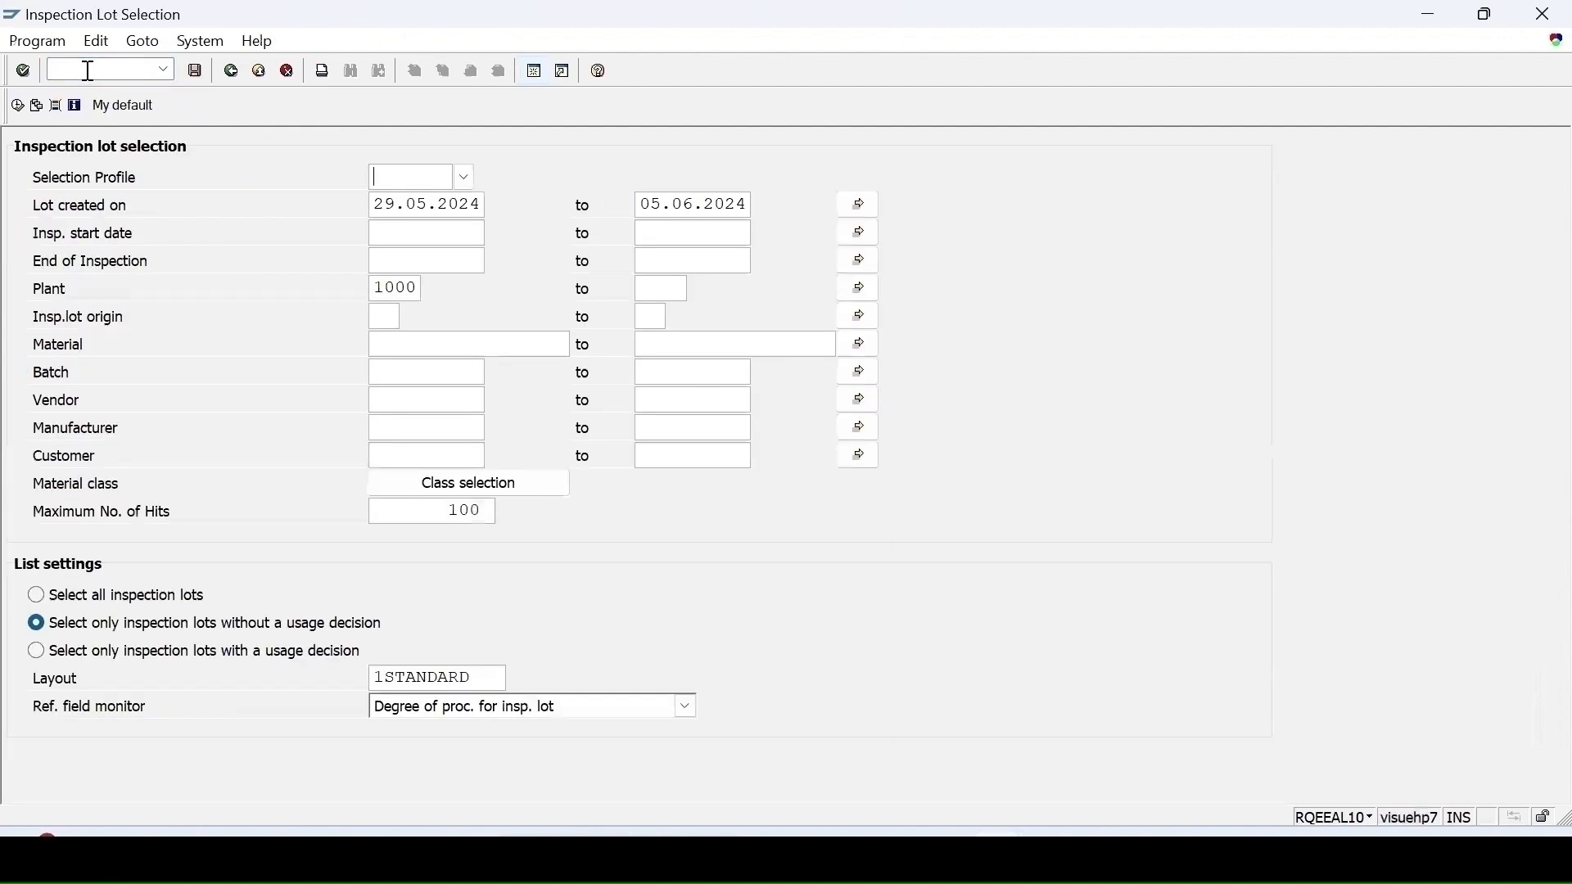
pyautogui.click(16, 105)
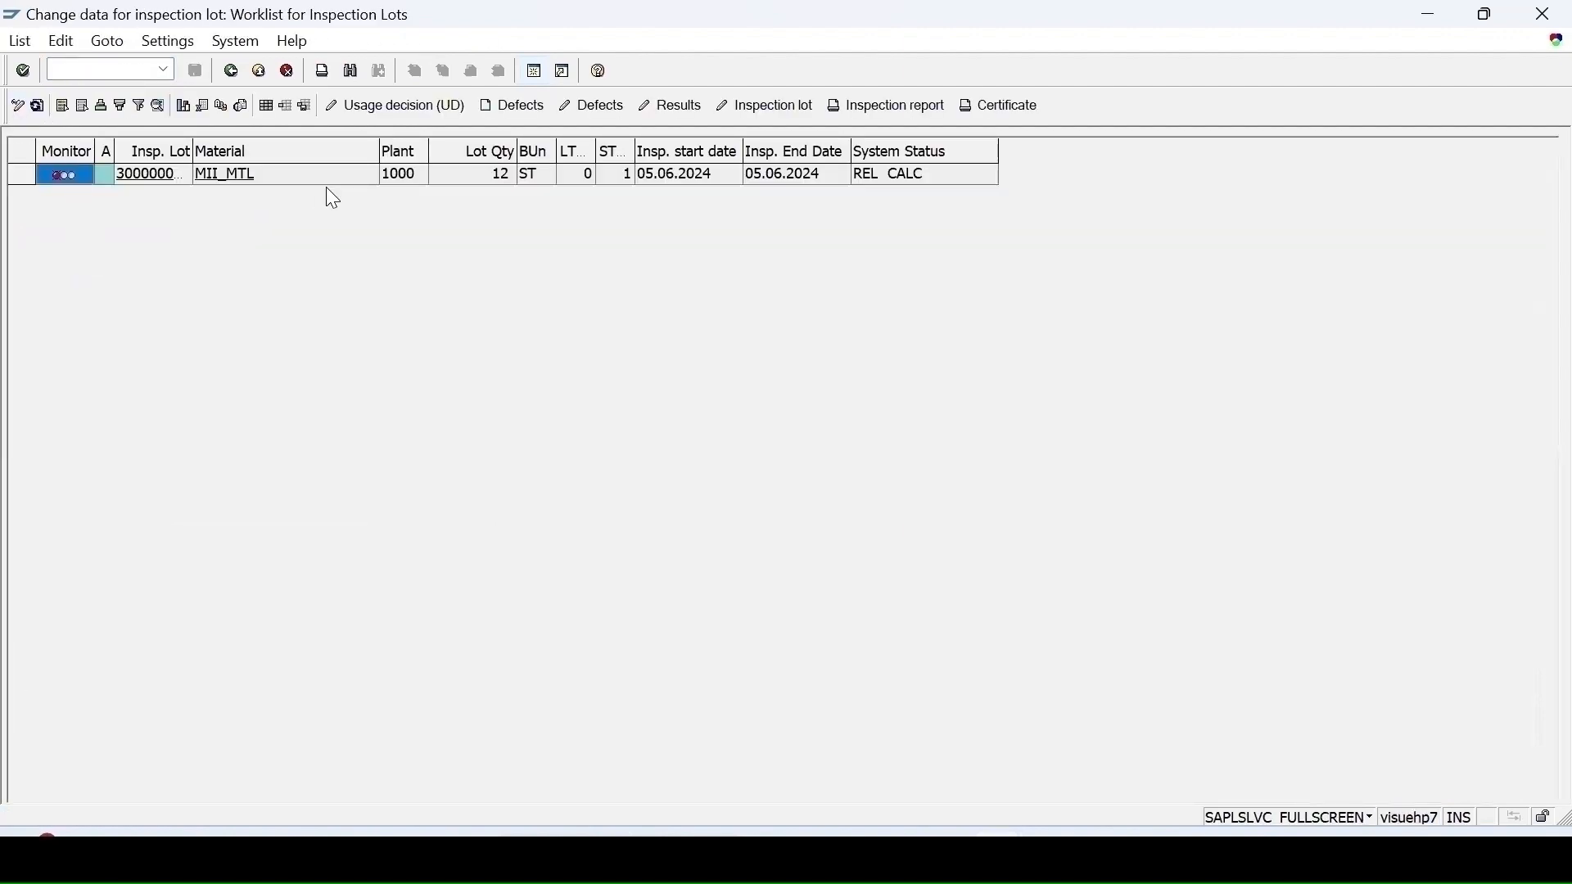
# Step: Record a result of 5 for the LENGTH characteristic of the MII_MTL inspection lot and save it
pyautogui.click(21, 174)
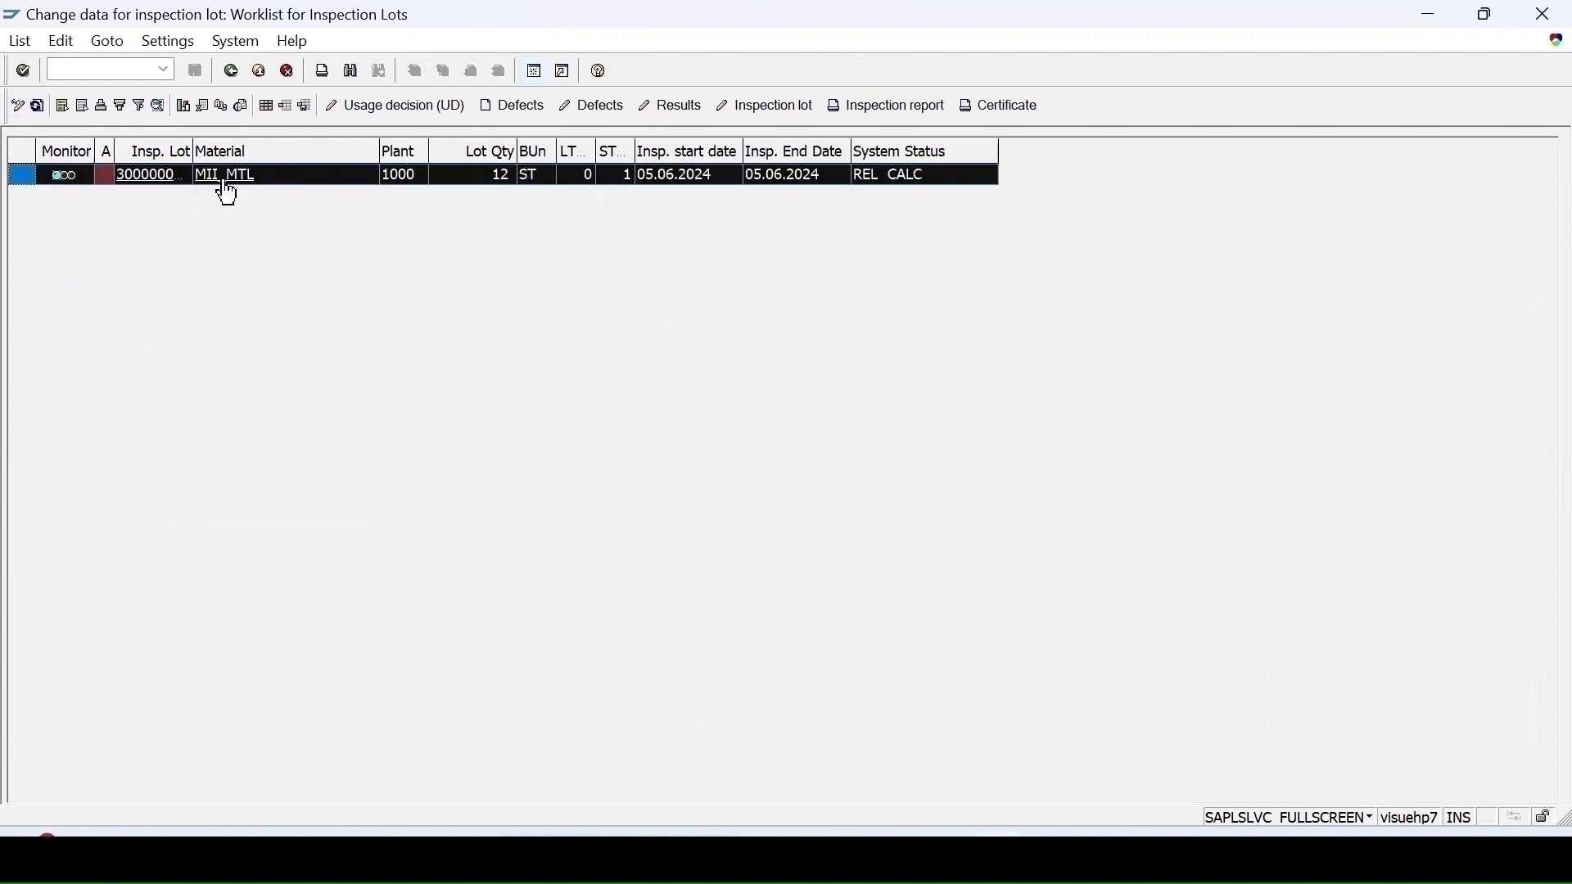
pyautogui.click(672, 106)
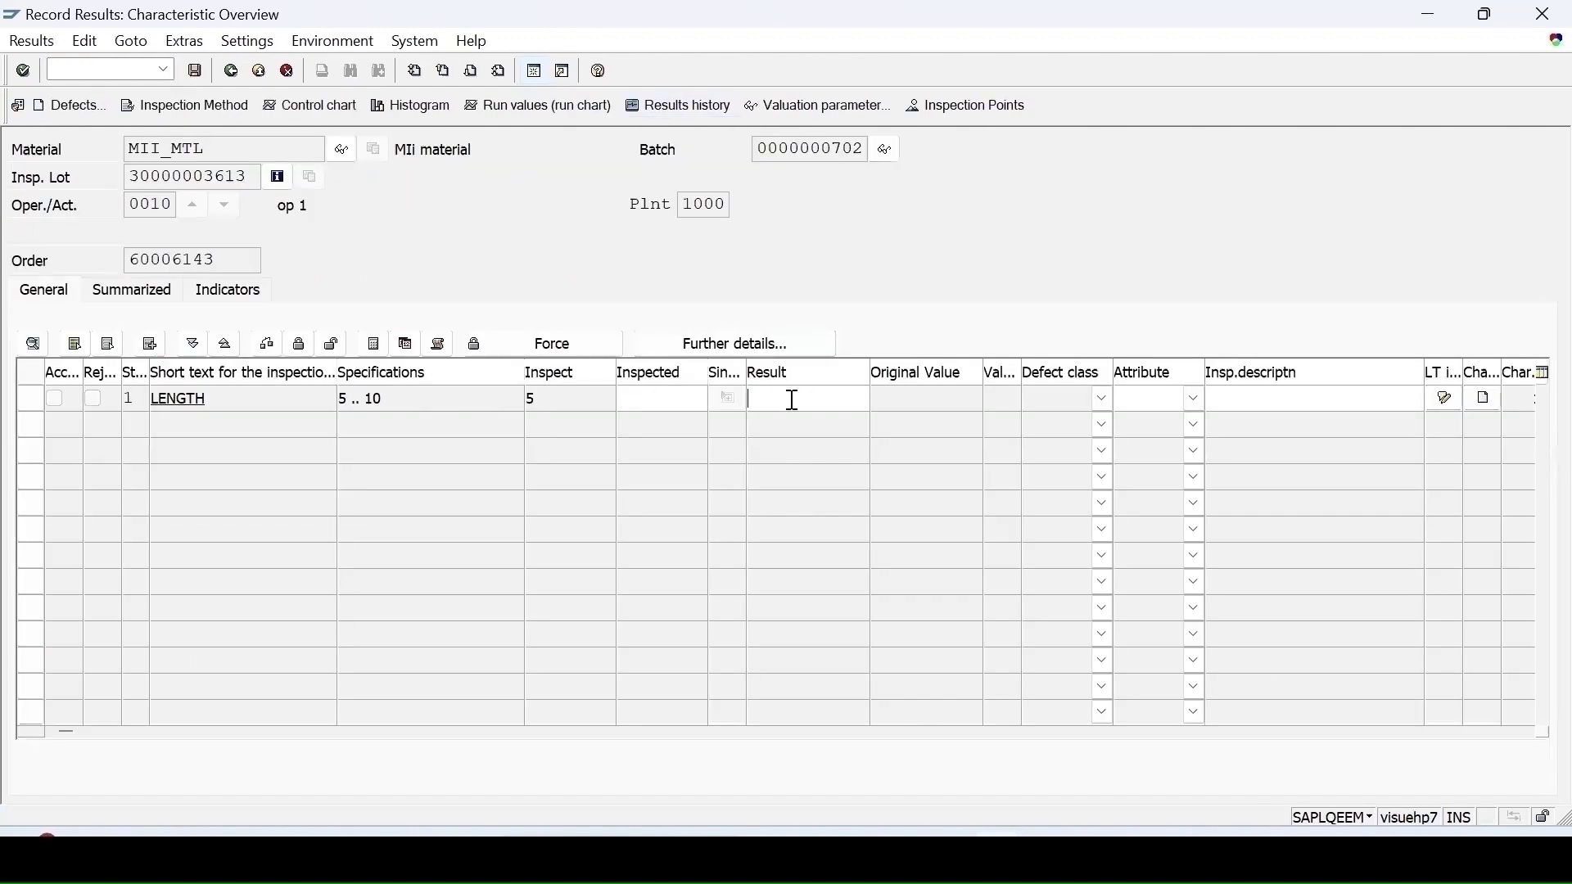
pyautogui.click(792, 400)
pyautogui.write('5')
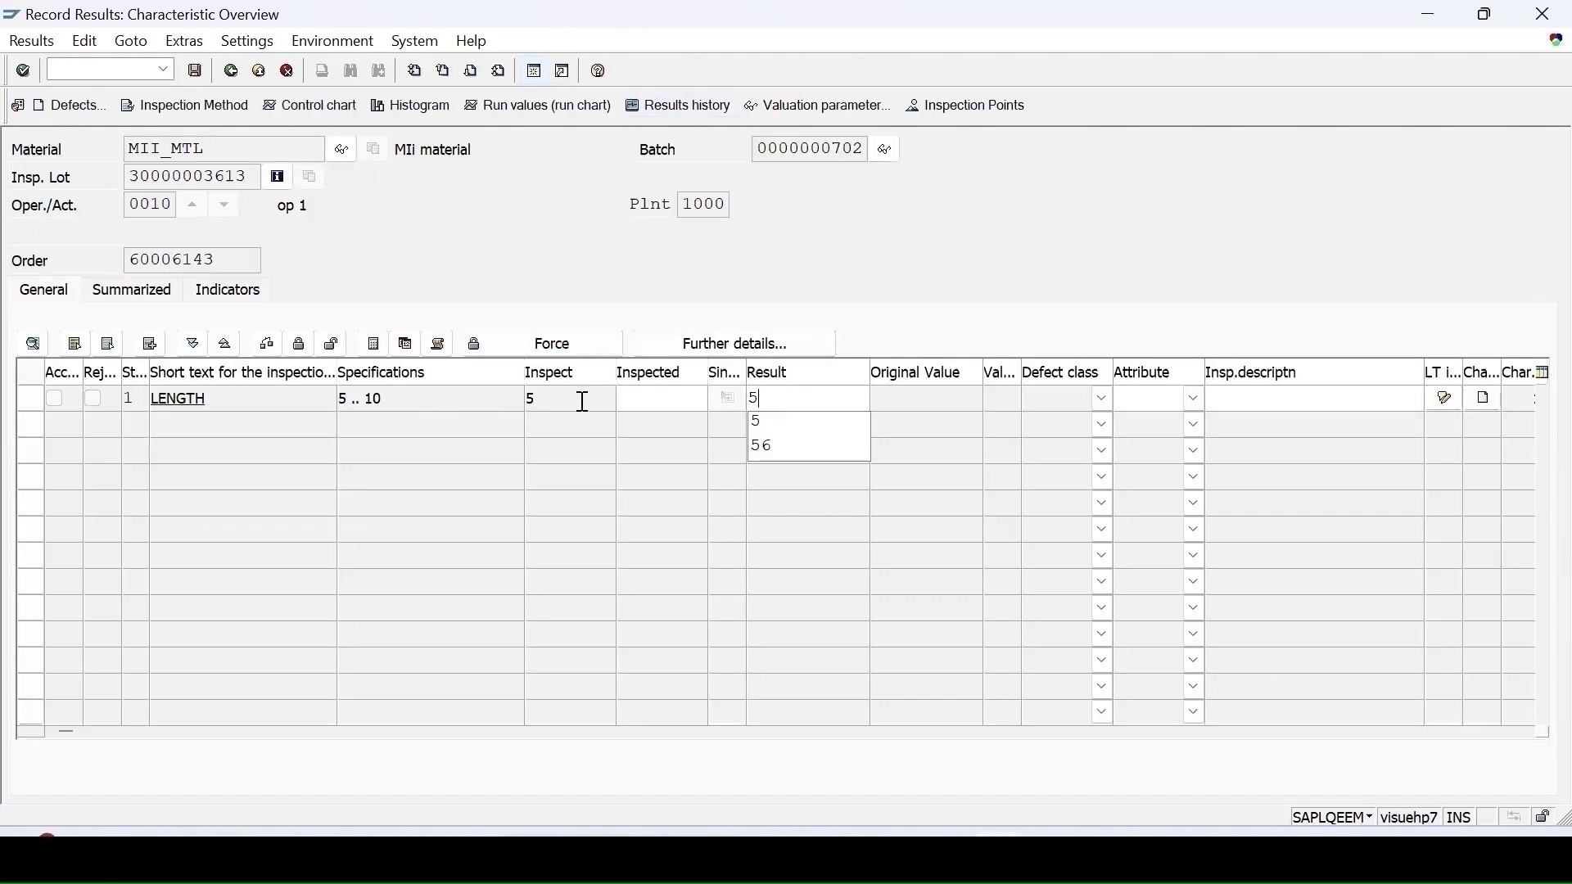
pyautogui.press('Return')
pyautogui.click(195, 72)
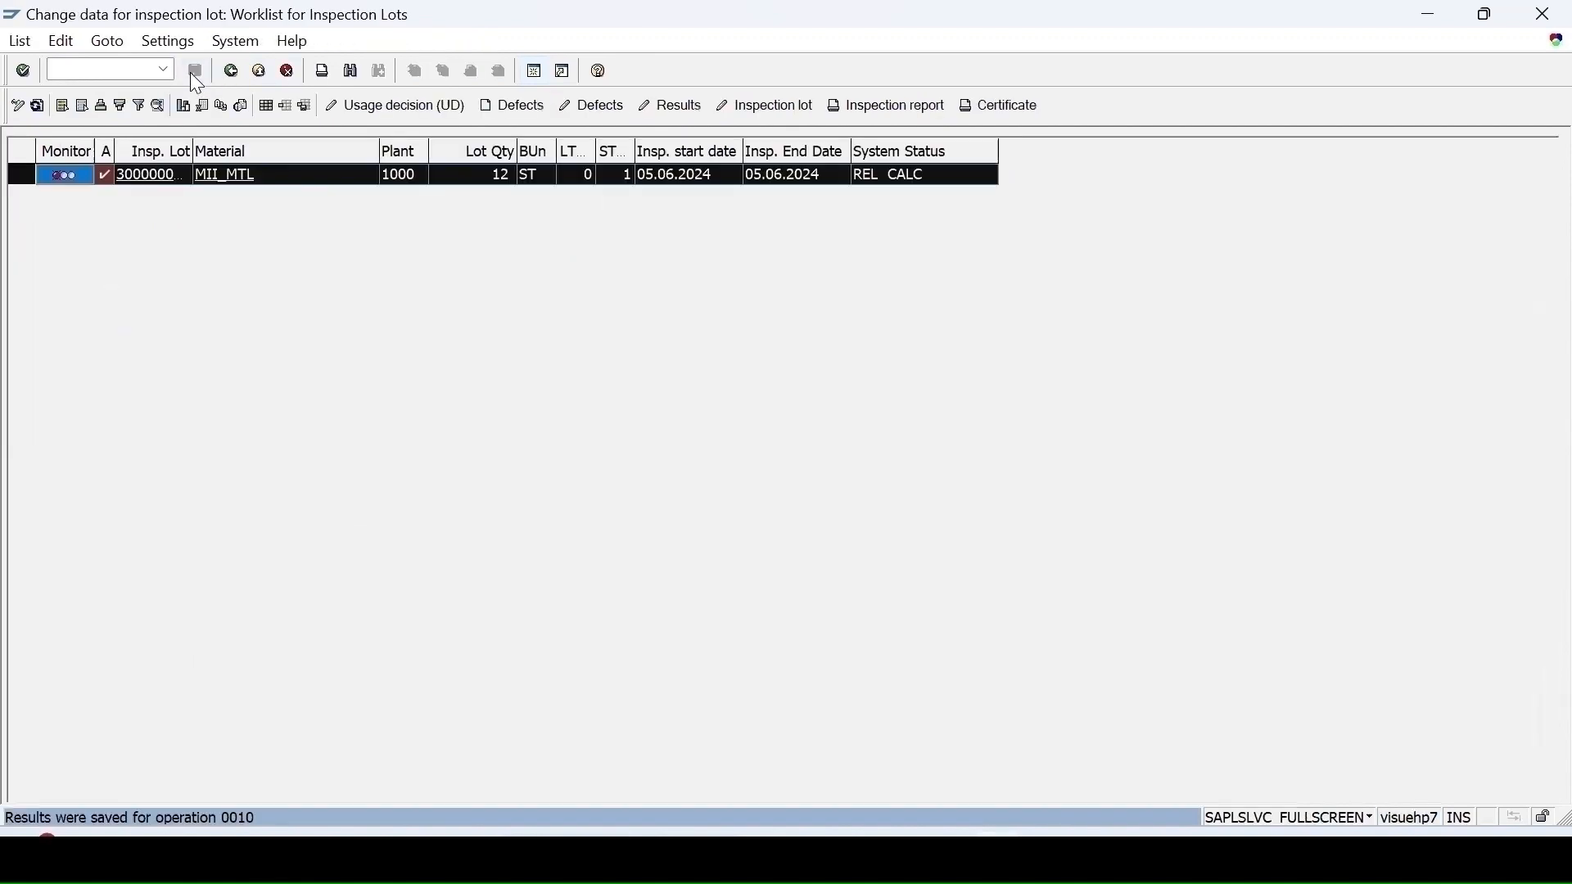
# Step: Record usage decision A (ACCEPT) for the MII_MTL inspection lot and save it
pyautogui.click(38, 106)
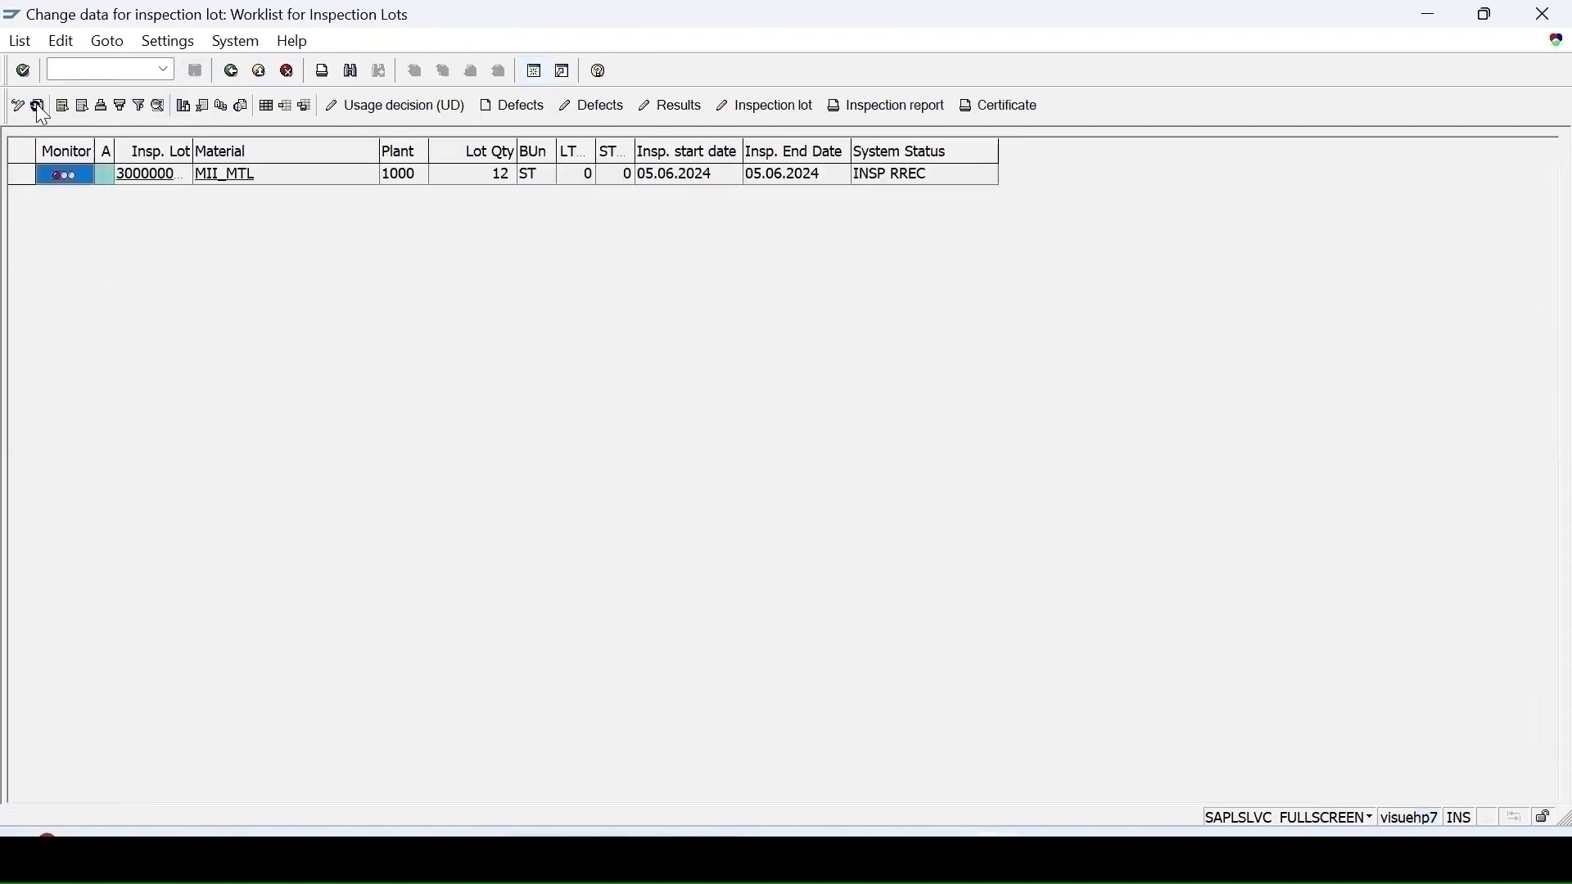
pyautogui.click(428, 108)
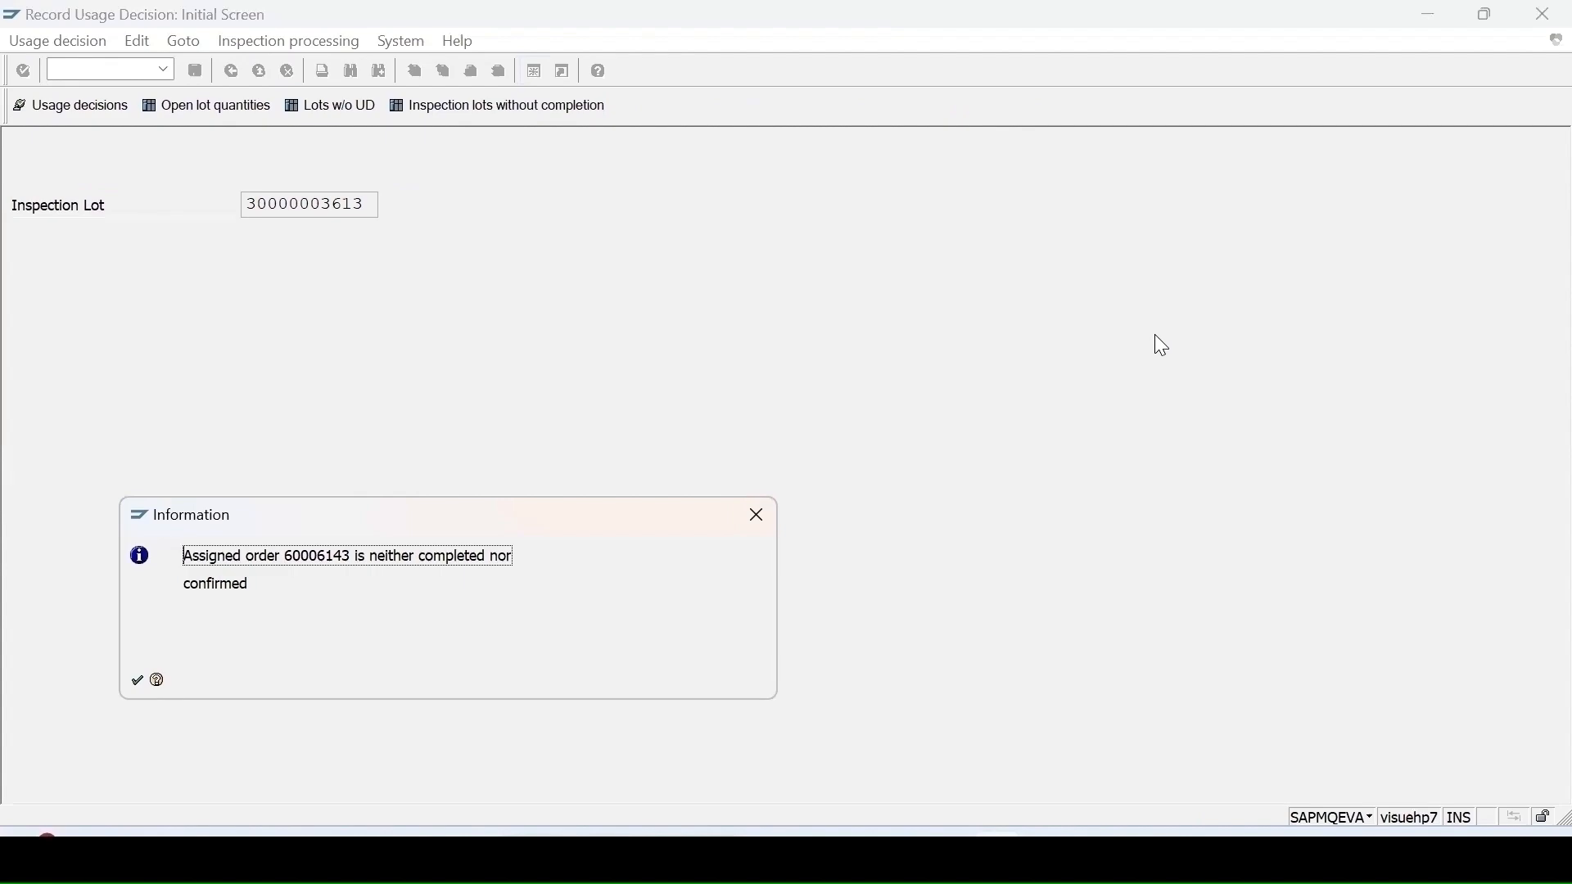
pyautogui.press('Return')
pyautogui.doubleClick(128, 287)
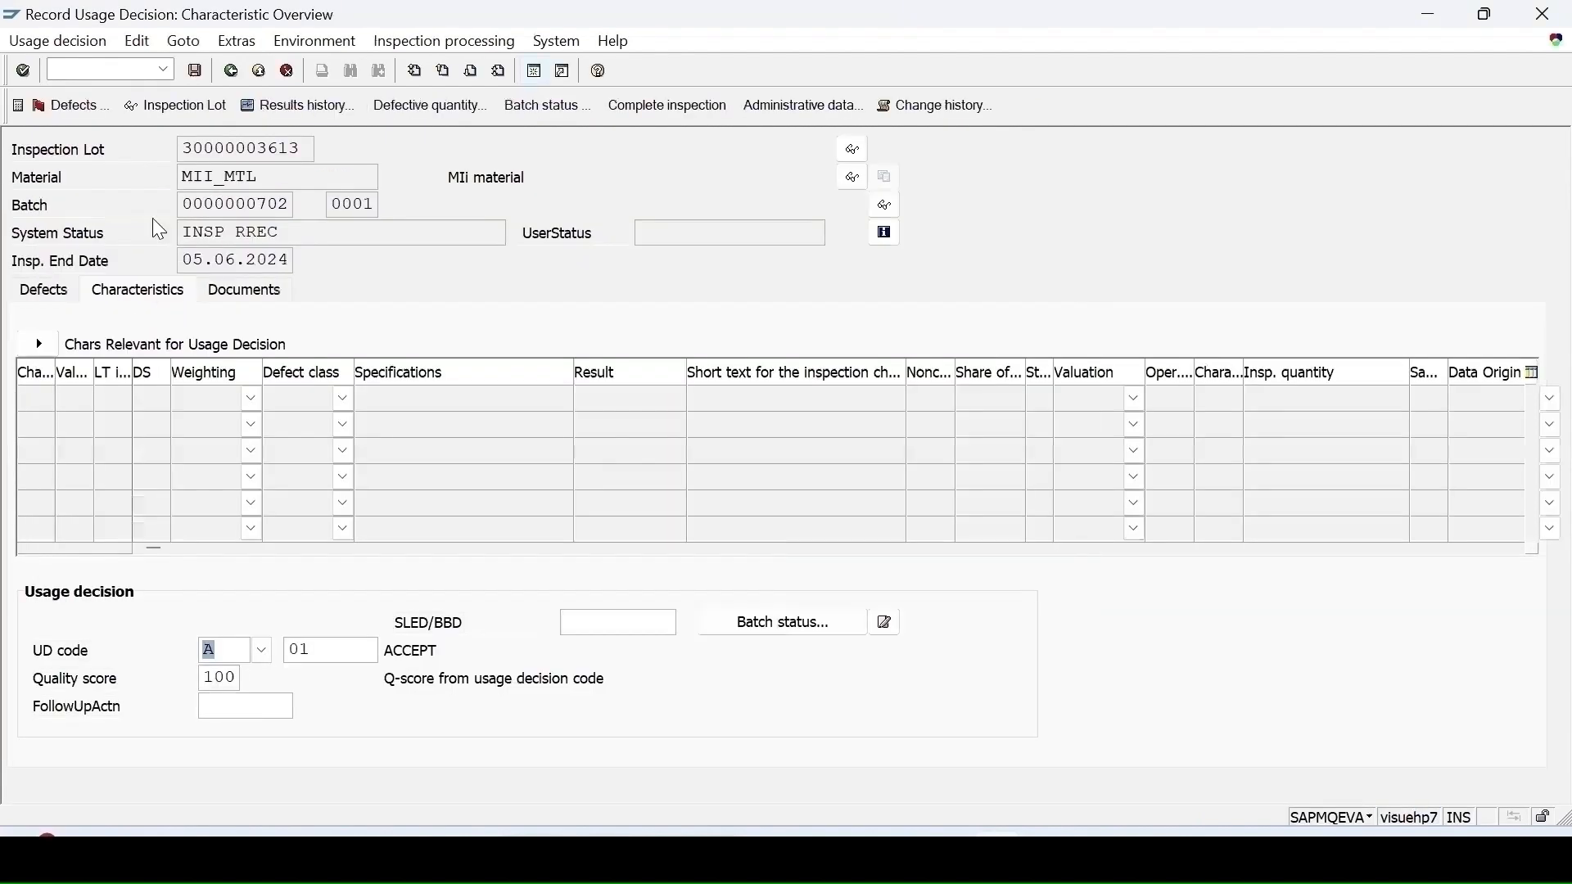
pyautogui.click(193, 72)
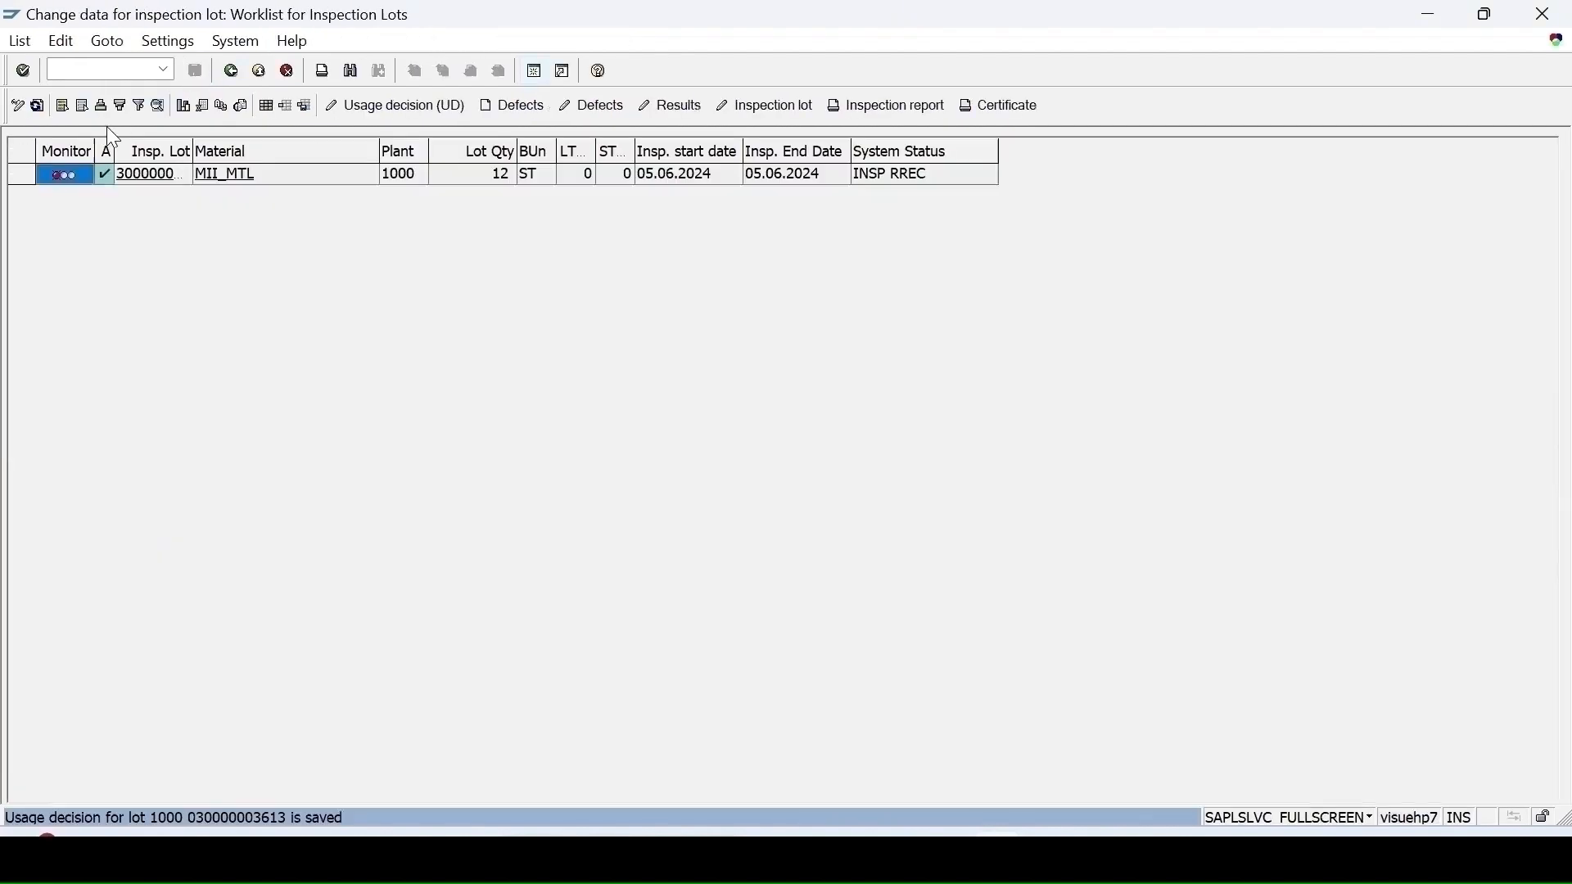
# Step: Refresh the worklist and open the routing of material MII_MTL in plant 1000 for changing
pyautogui.click(37, 107)
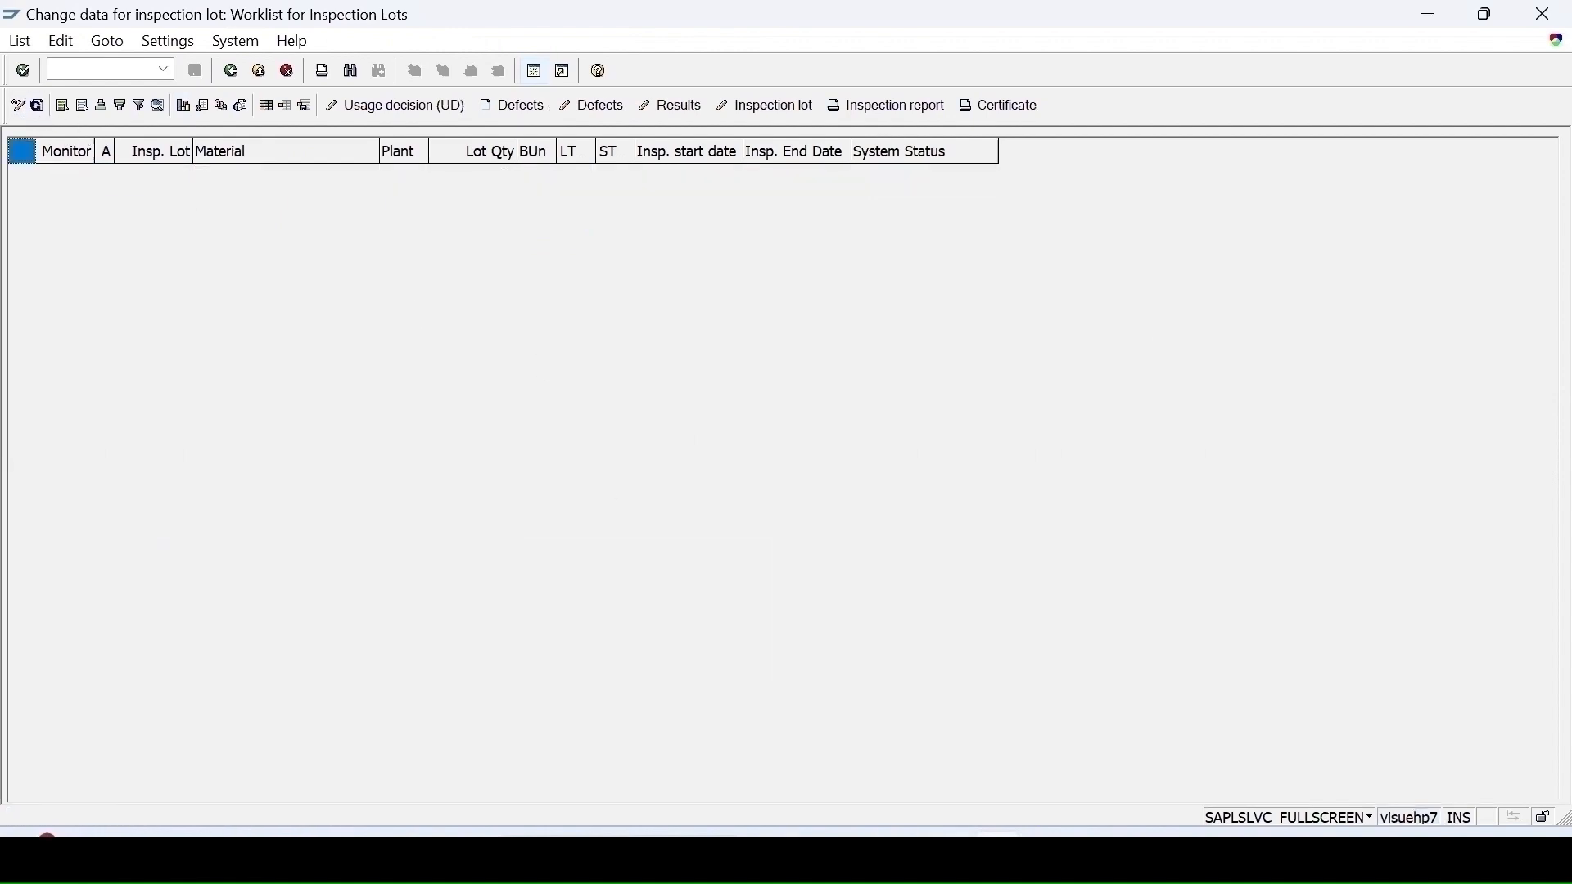
pyautogui.click(976, 747)
pyautogui.press('Return')
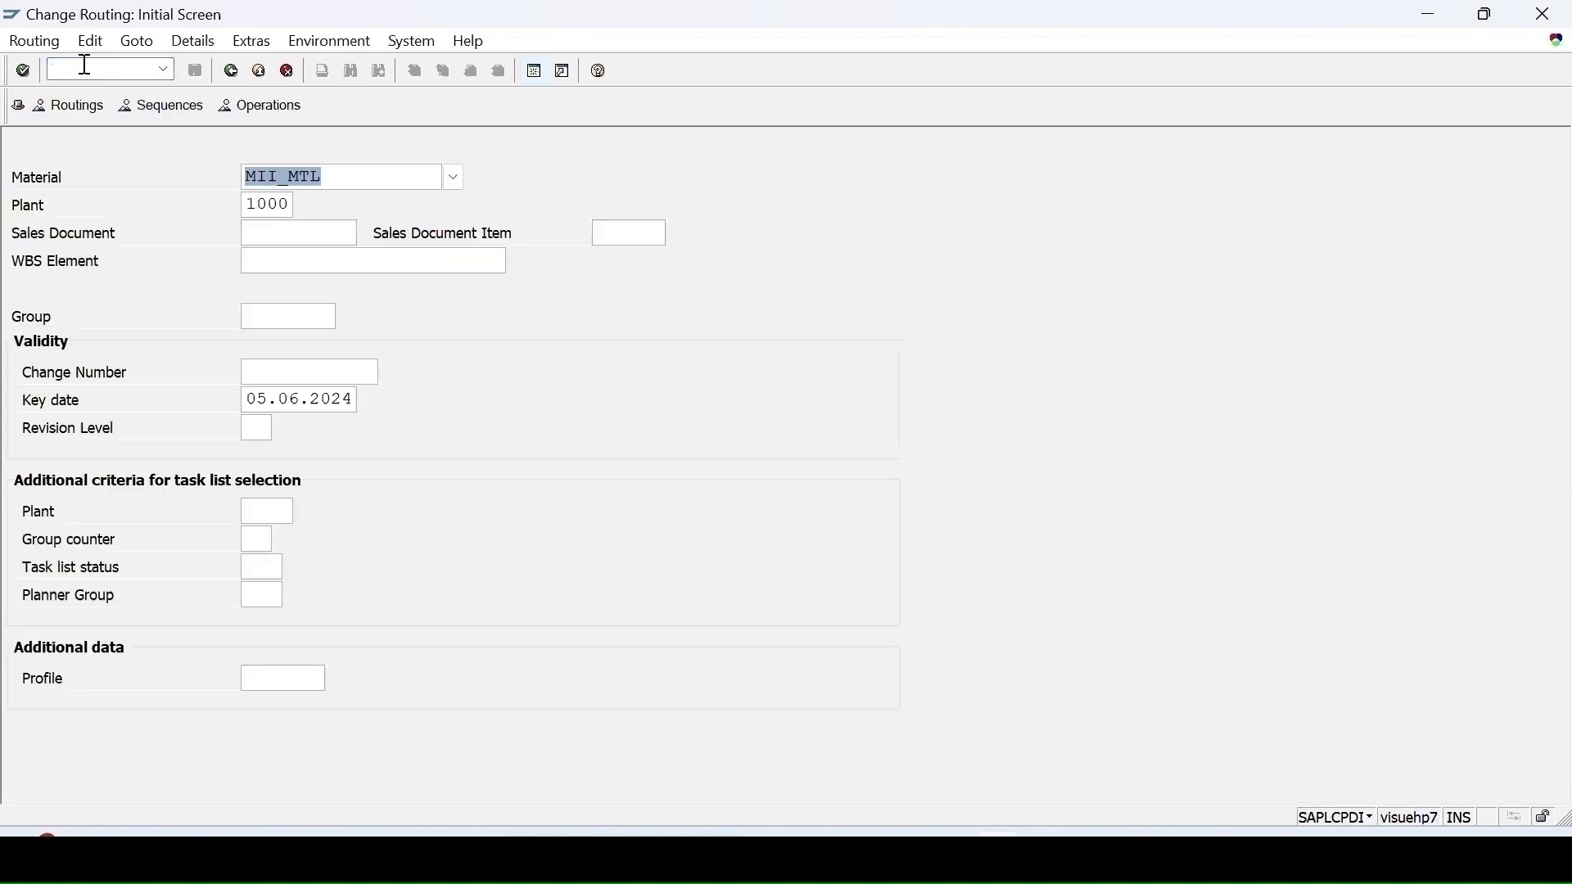
pyautogui.press('Return')
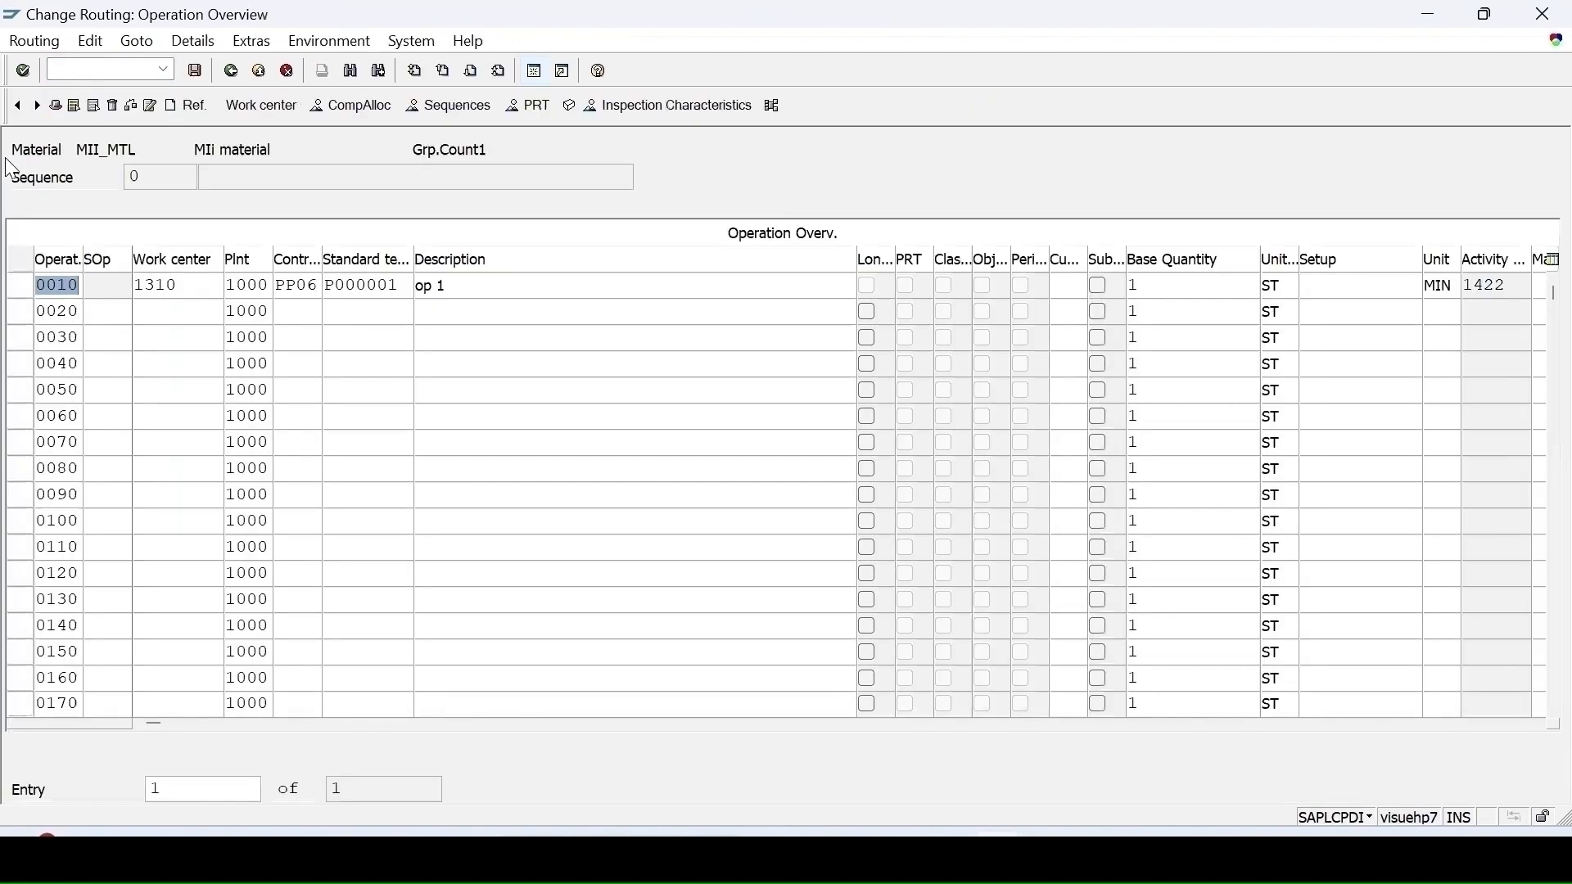
# Step: Set the routing header's inspection points to 100, Free insp. point
pyautogui.click(54, 106)
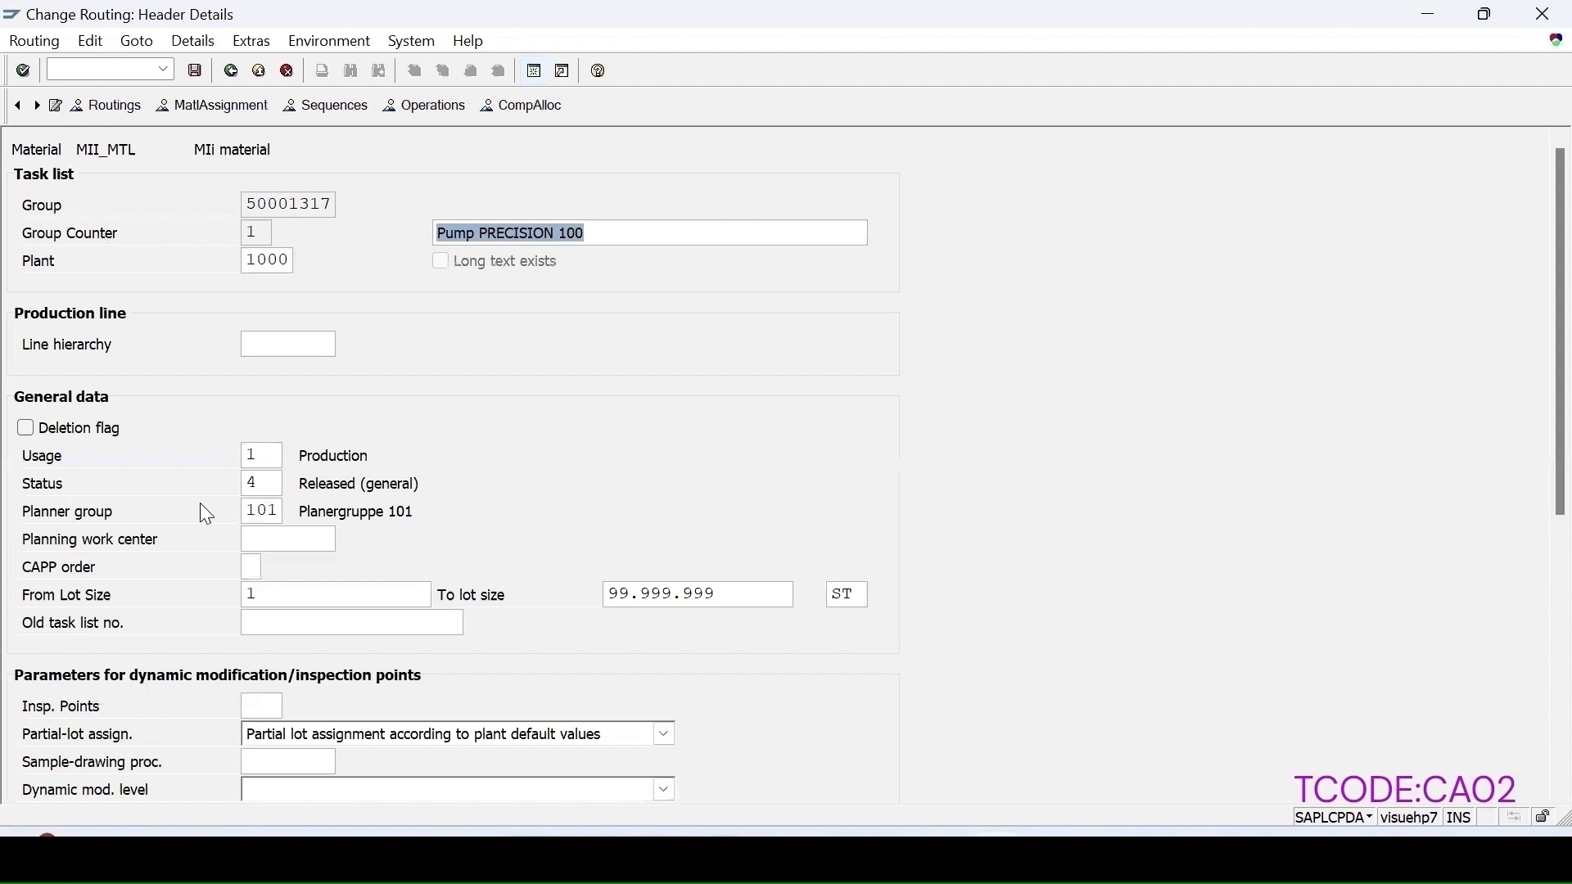
pyautogui.click(294, 706)
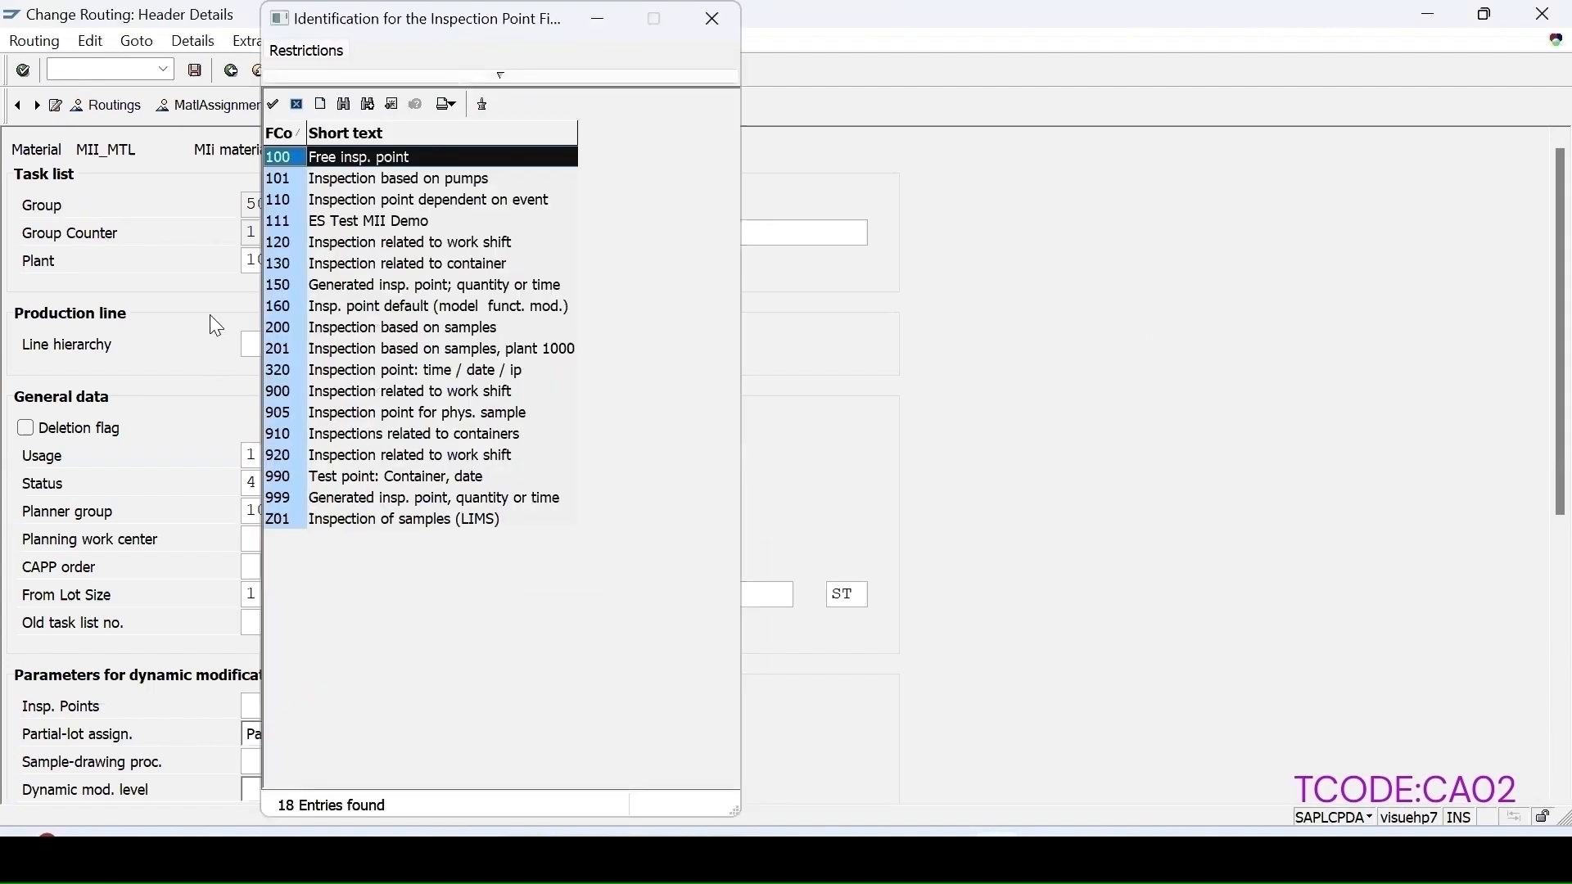
pyautogui.doubleClick(291, 160)
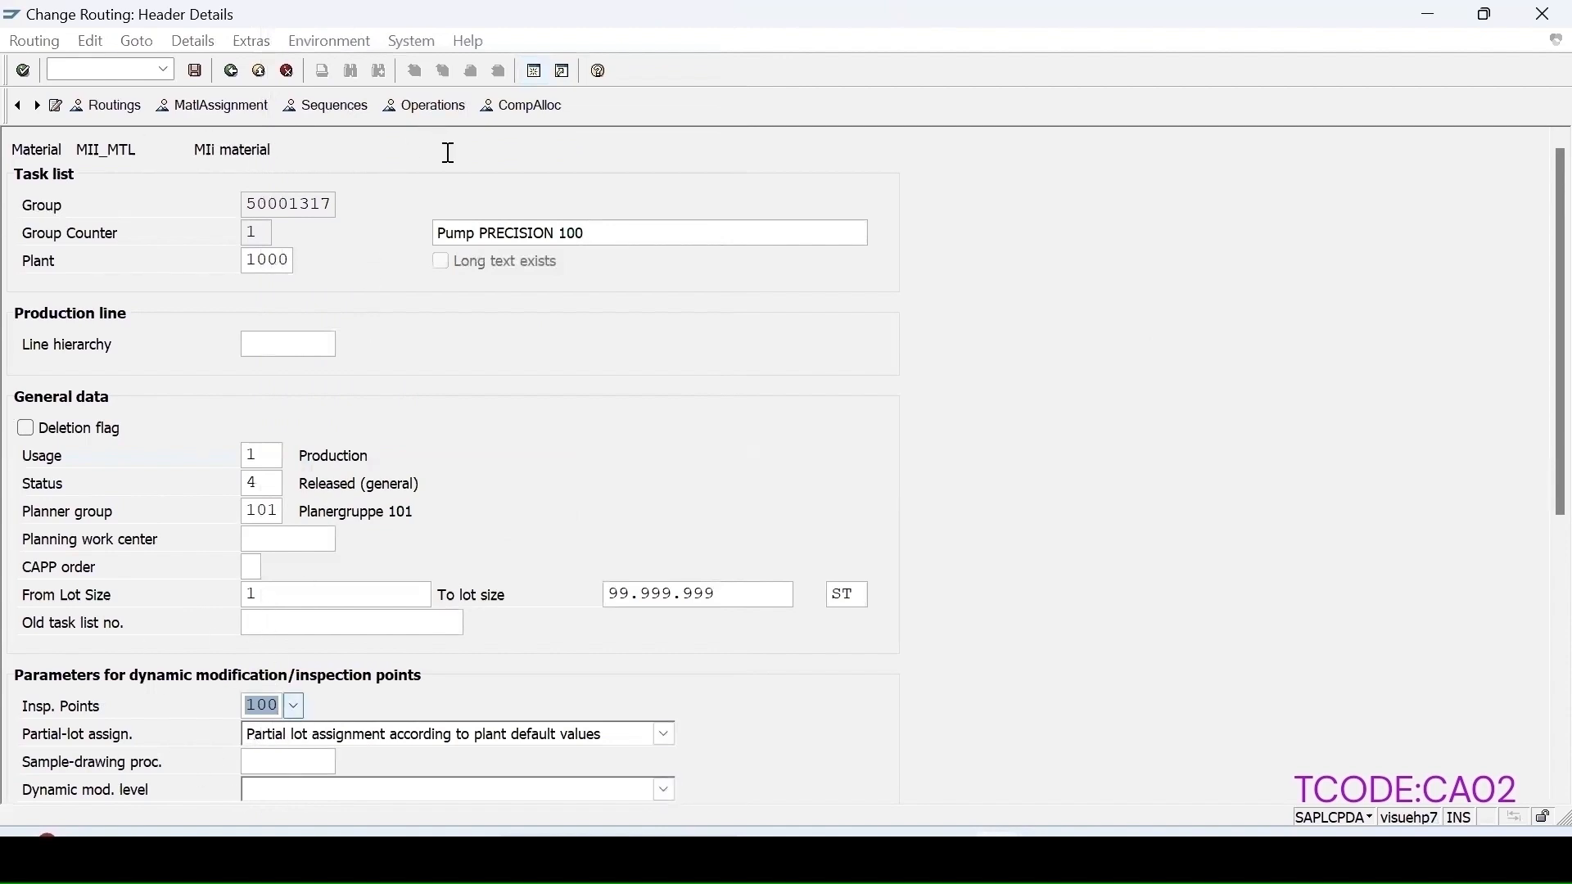
pyautogui.press('Return')
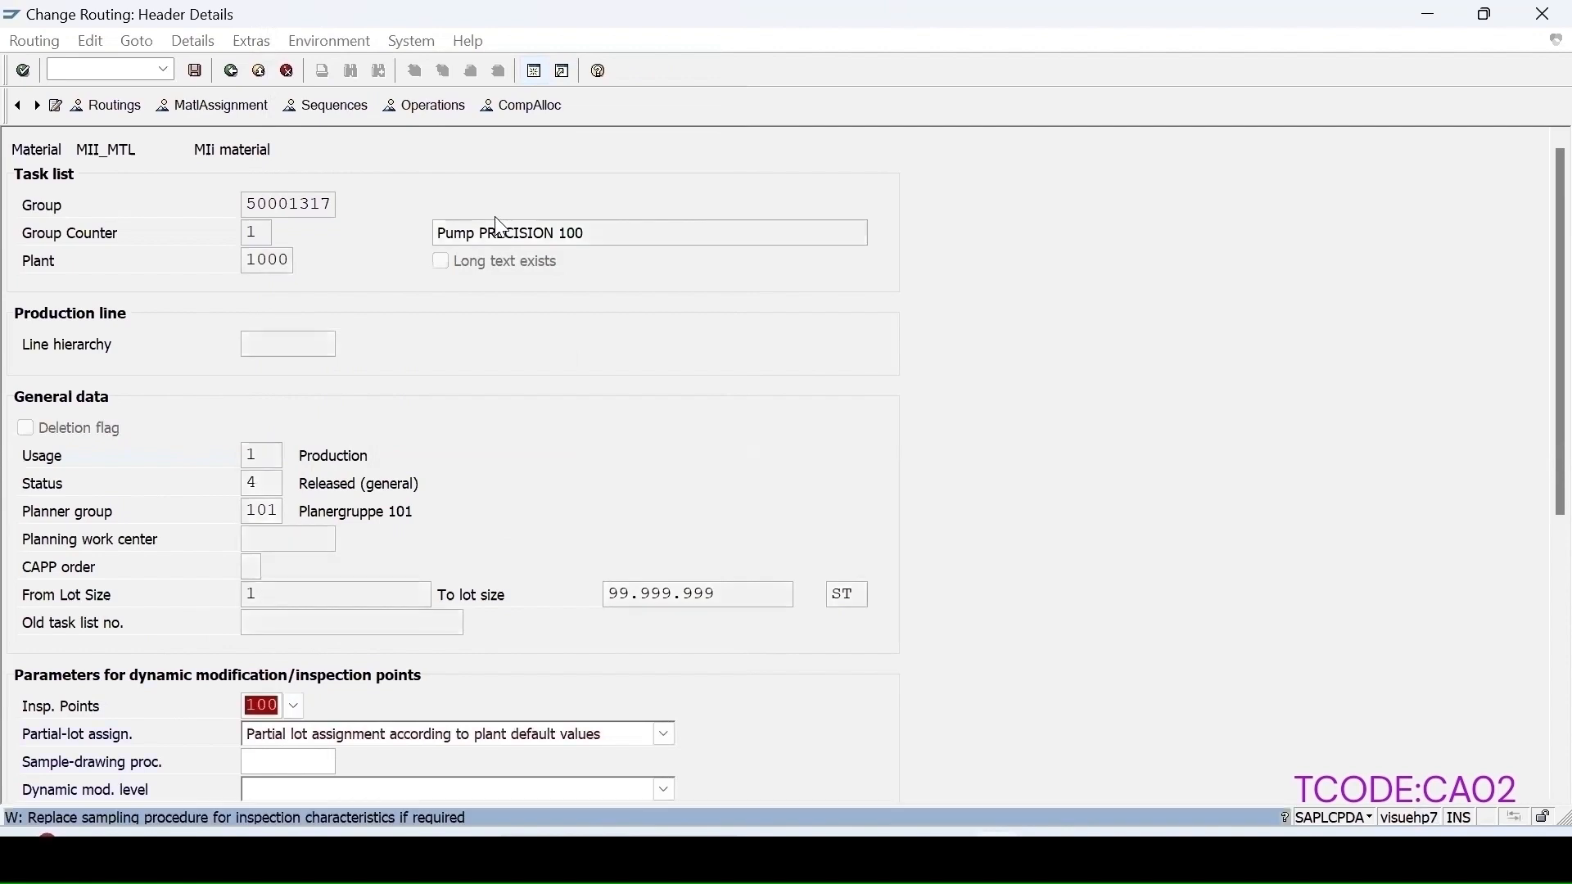
pyautogui.press('Return')
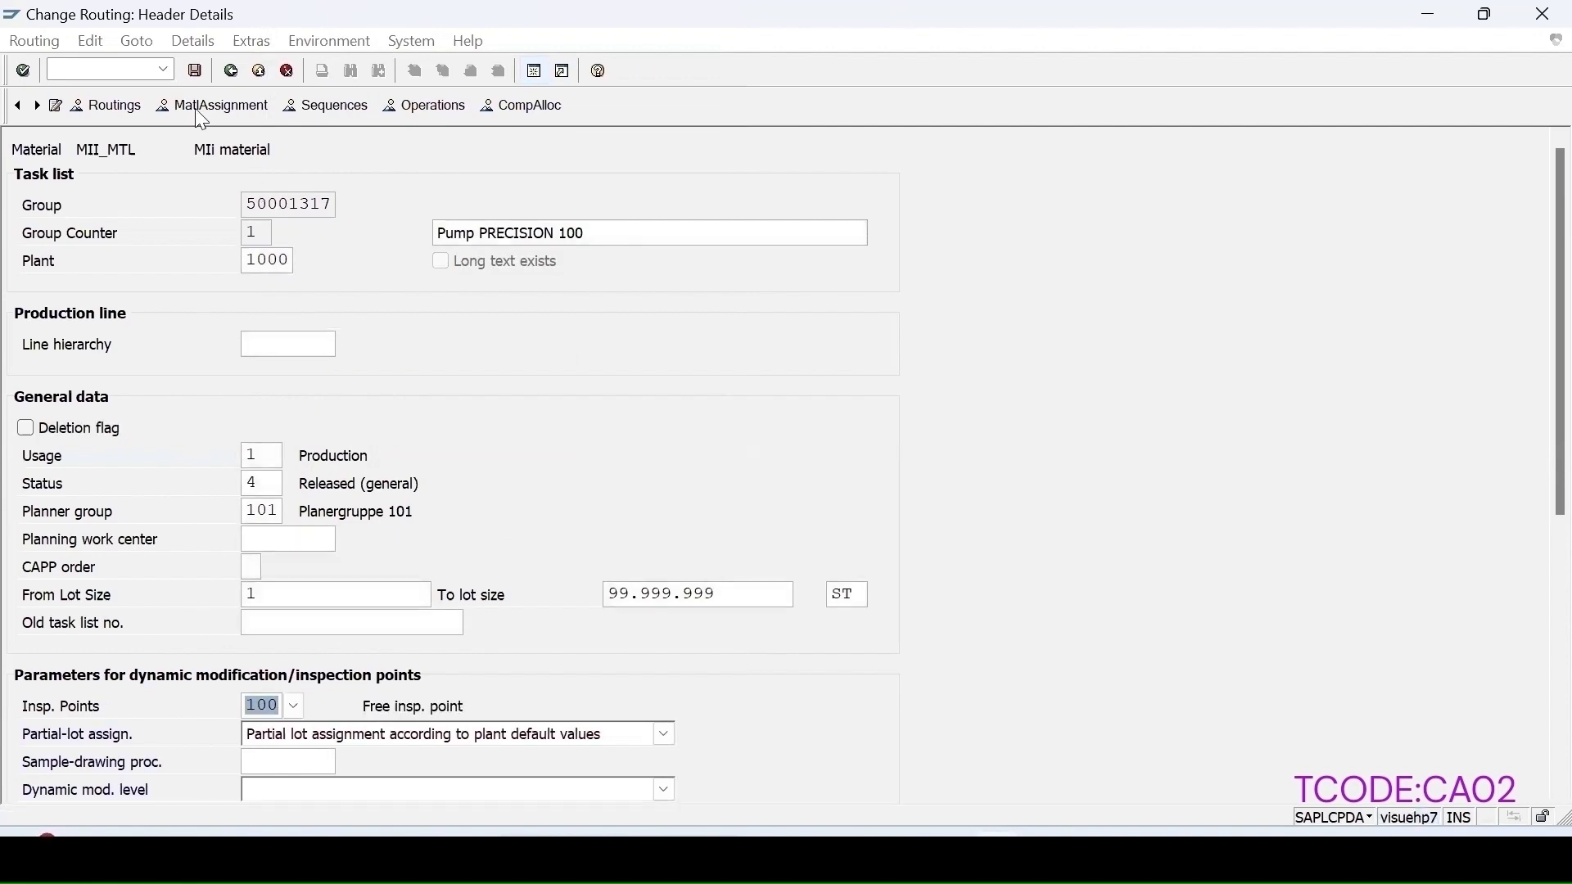
# Step: Delete the LENGTH inspection characteristic from operation 0010
pyautogui.click(424, 107)
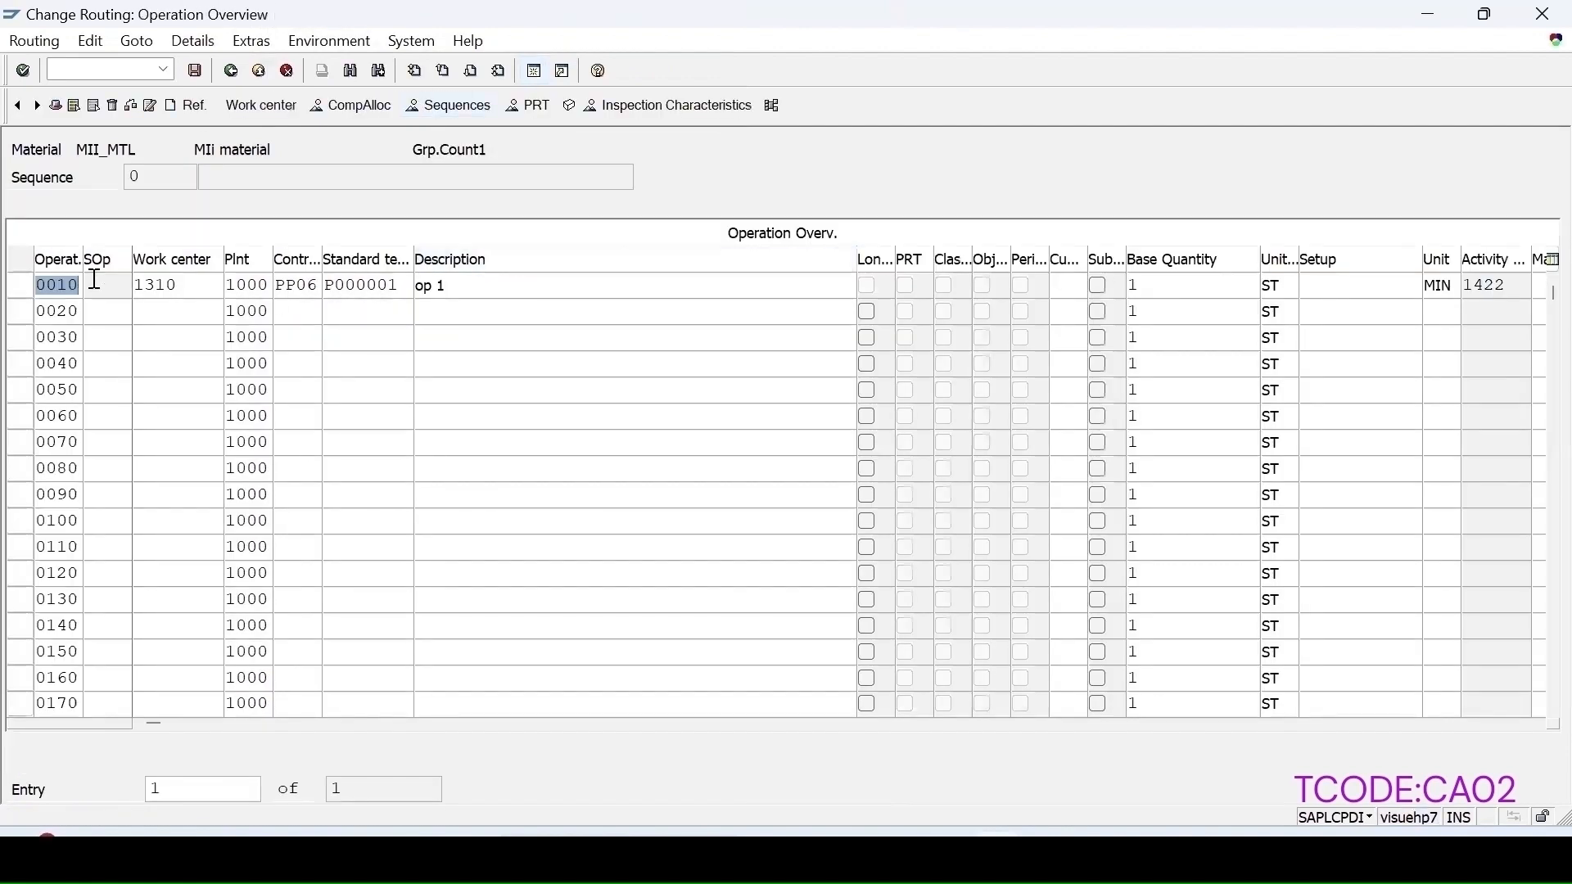
pyautogui.click(18, 286)
pyautogui.click(631, 109)
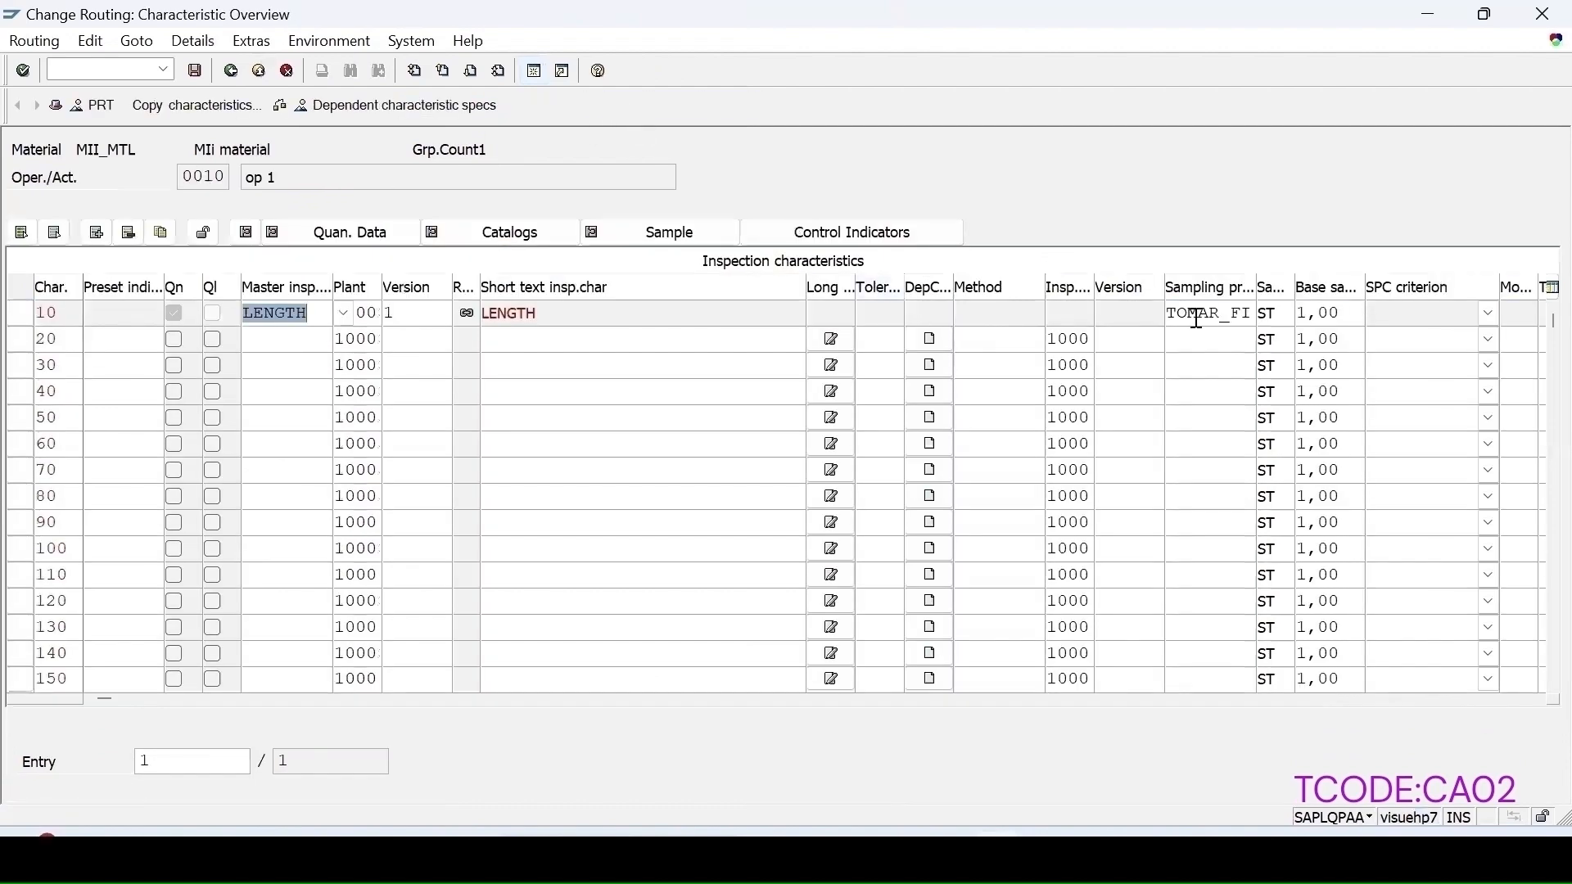
pyautogui.press('Return')
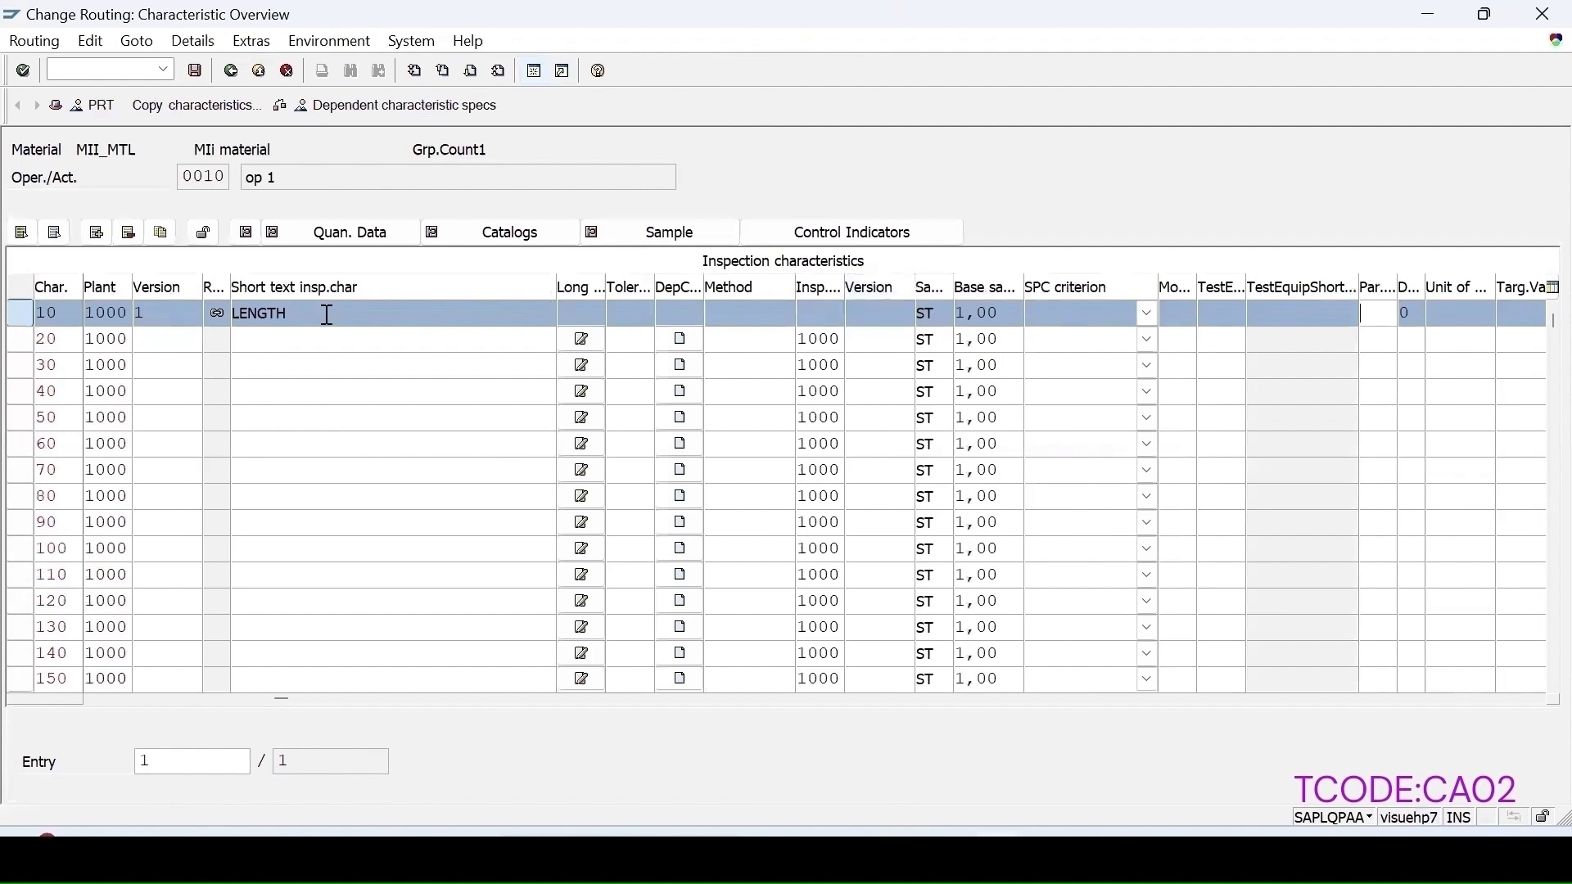
pyautogui.click(129, 232)
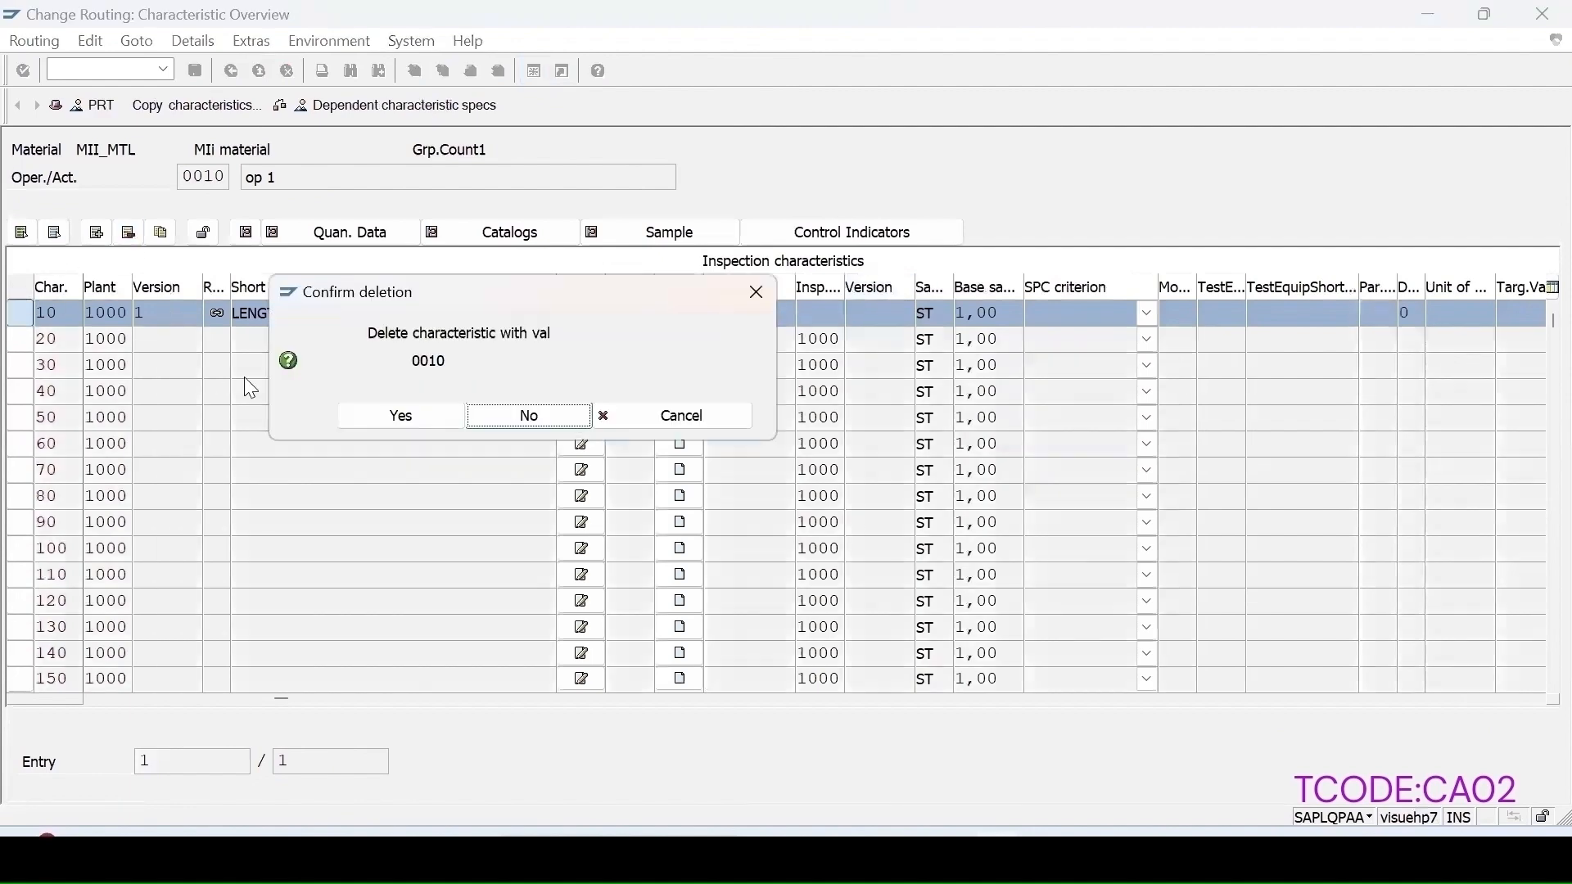
pyautogui.click(399, 416)
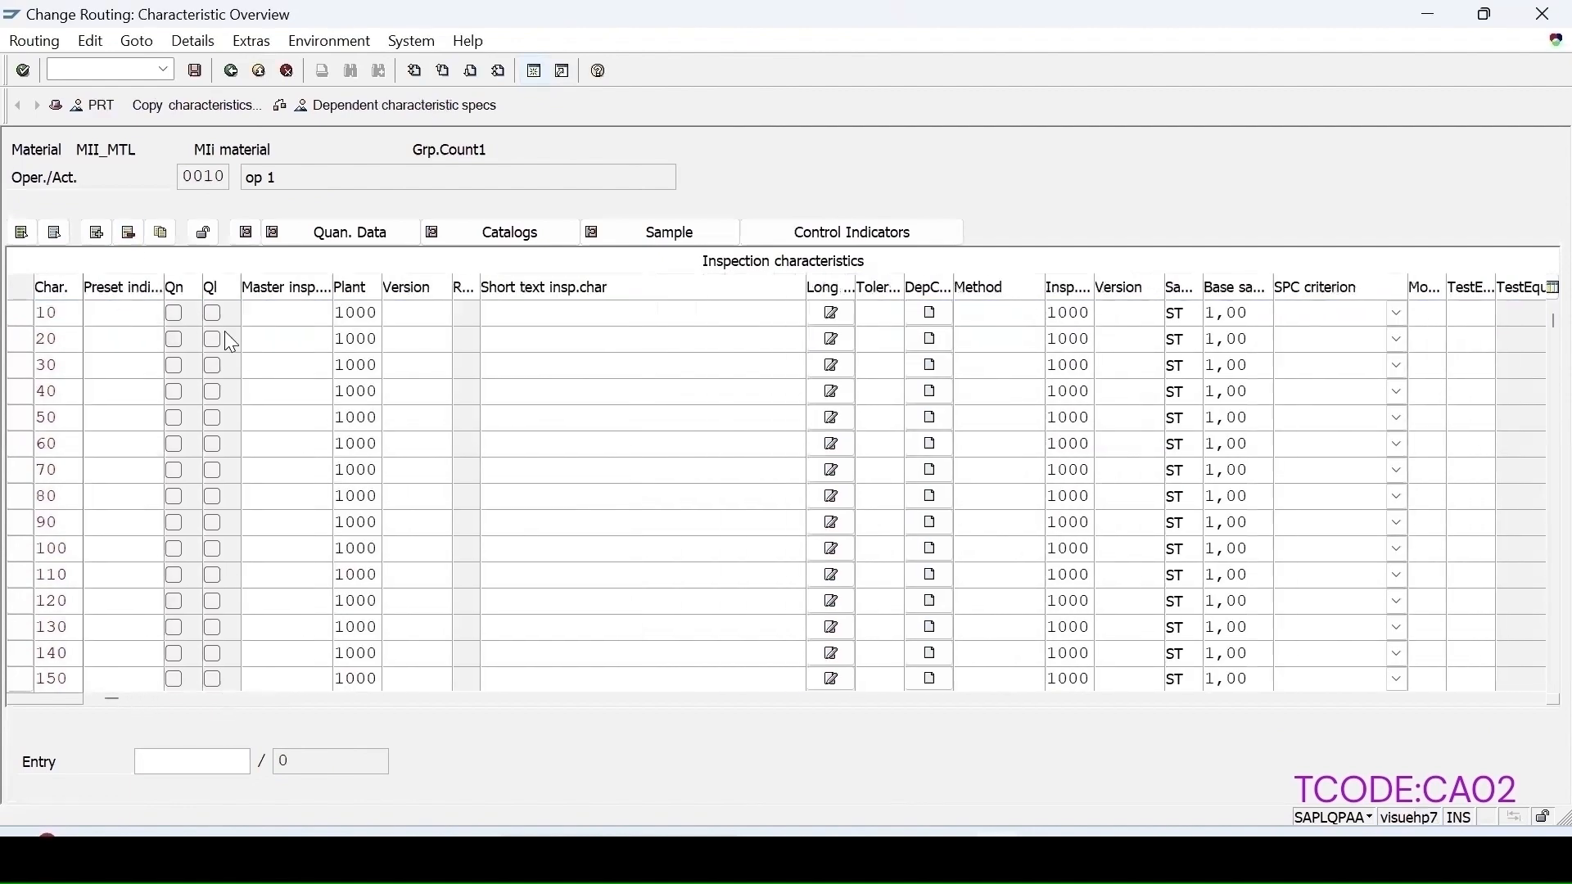
# Step: Re-assign master inspection characteristic LENGTH to operation 0010 with sampling procedure SPINSPPT
pyautogui.click(263, 313)
pyautogui.write('l')
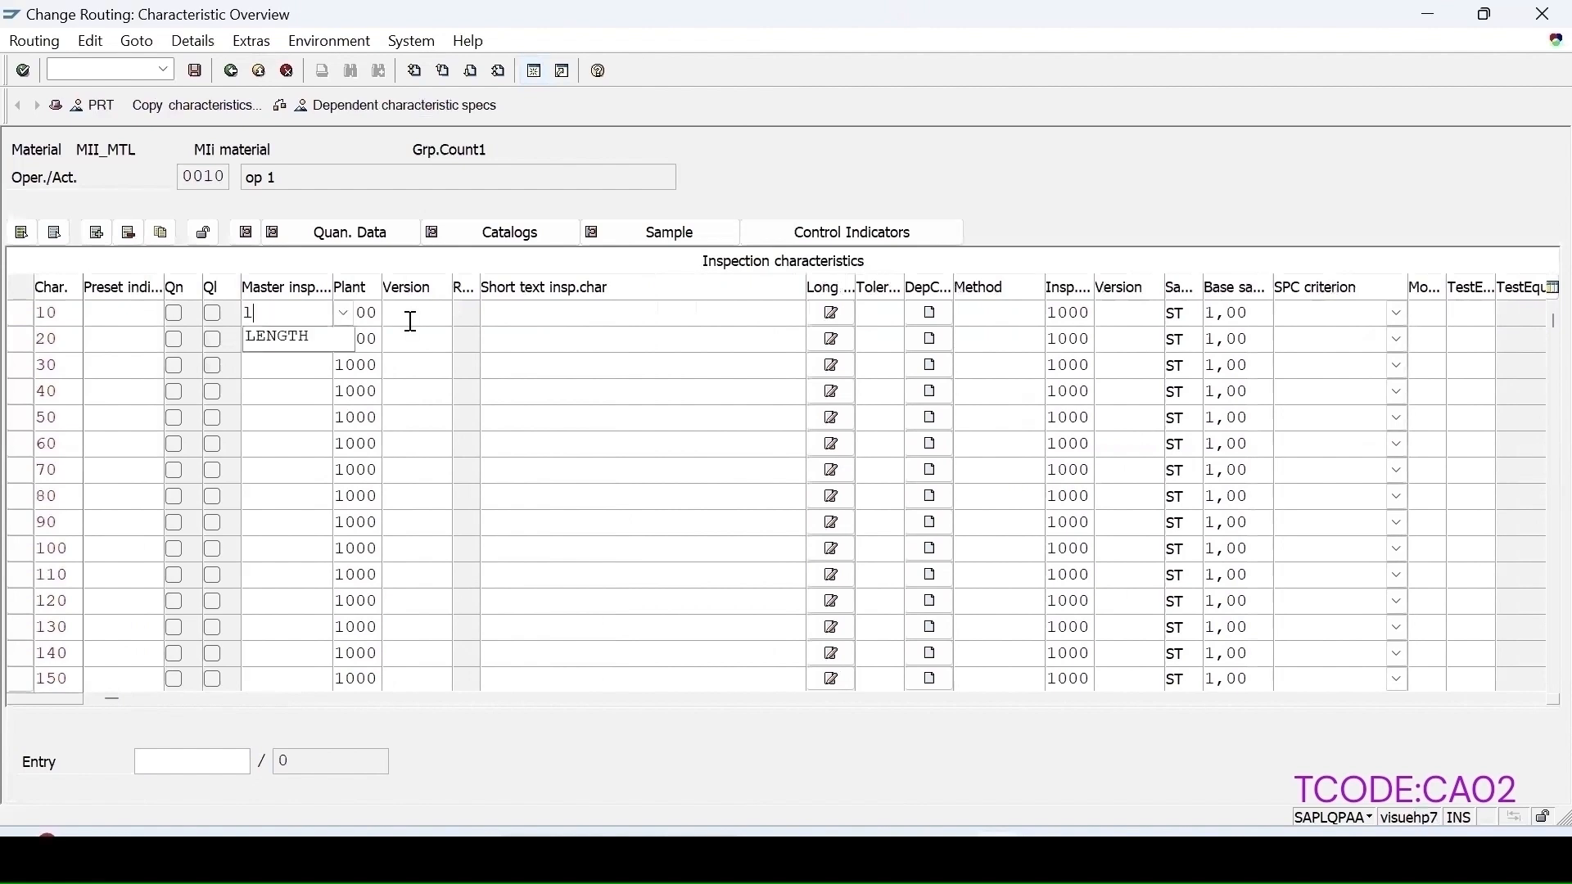
pyautogui.write('e')
pyautogui.click(286, 337)
pyautogui.press('Return')
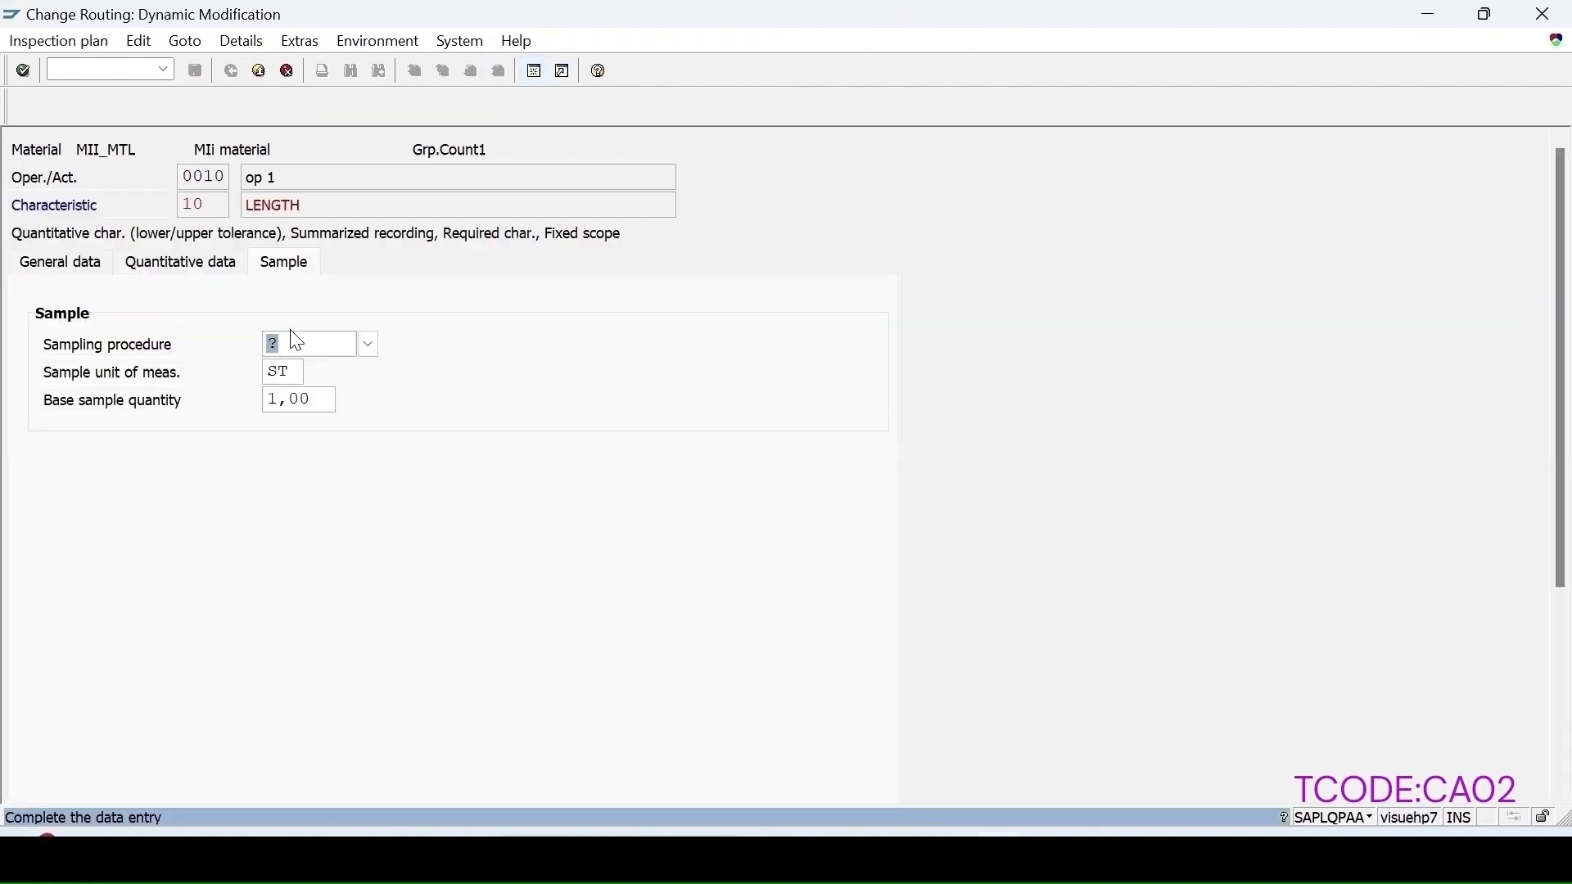
pyautogui.click(368, 348)
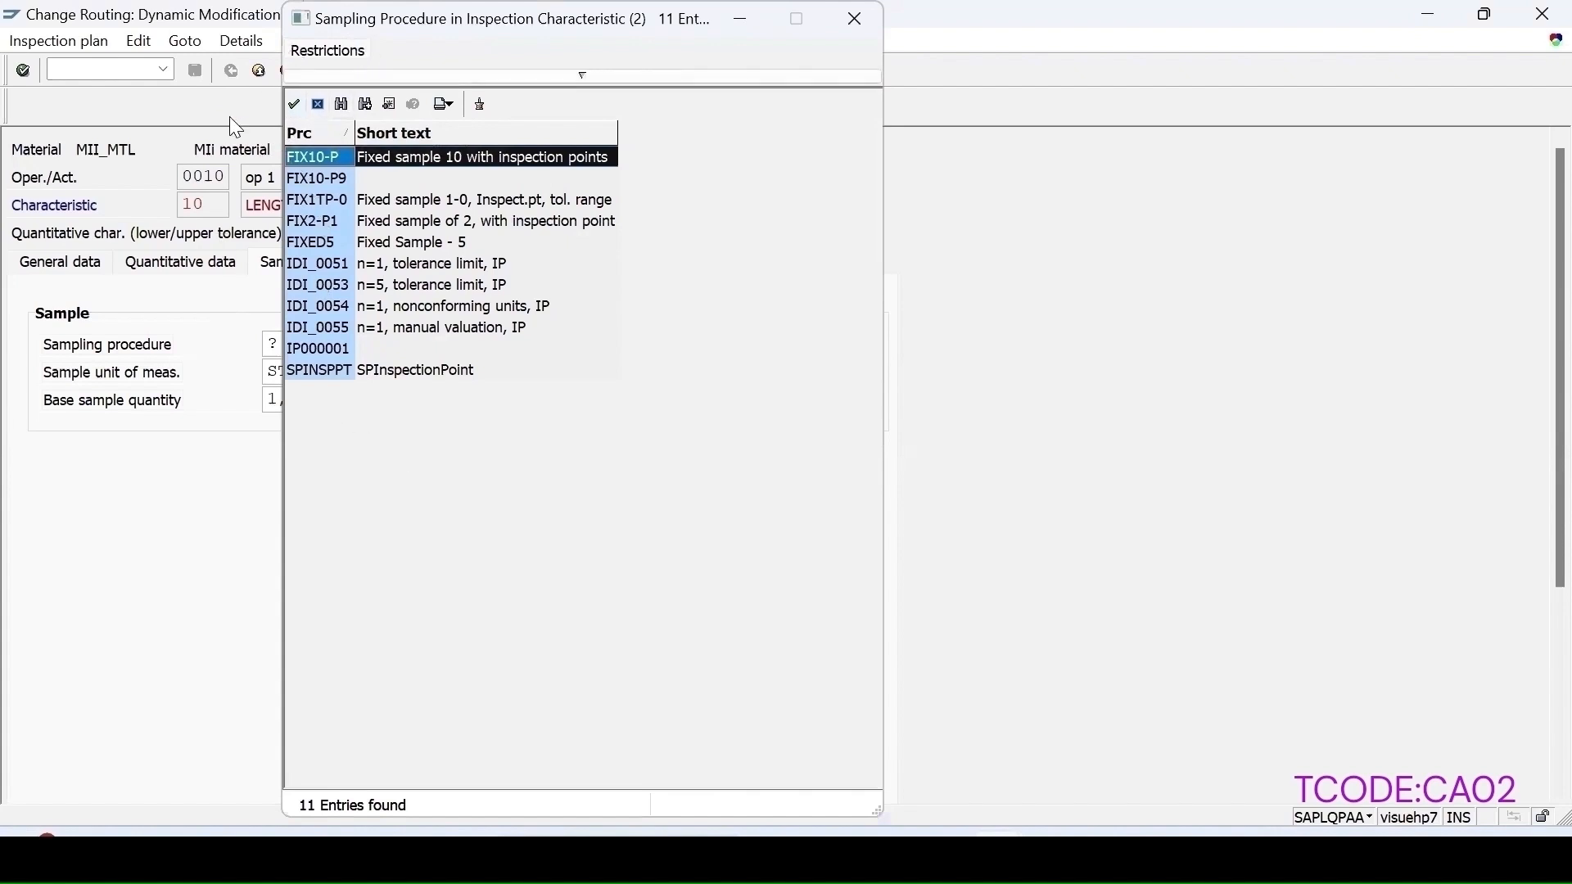
pyautogui.doubleClick(405, 373)
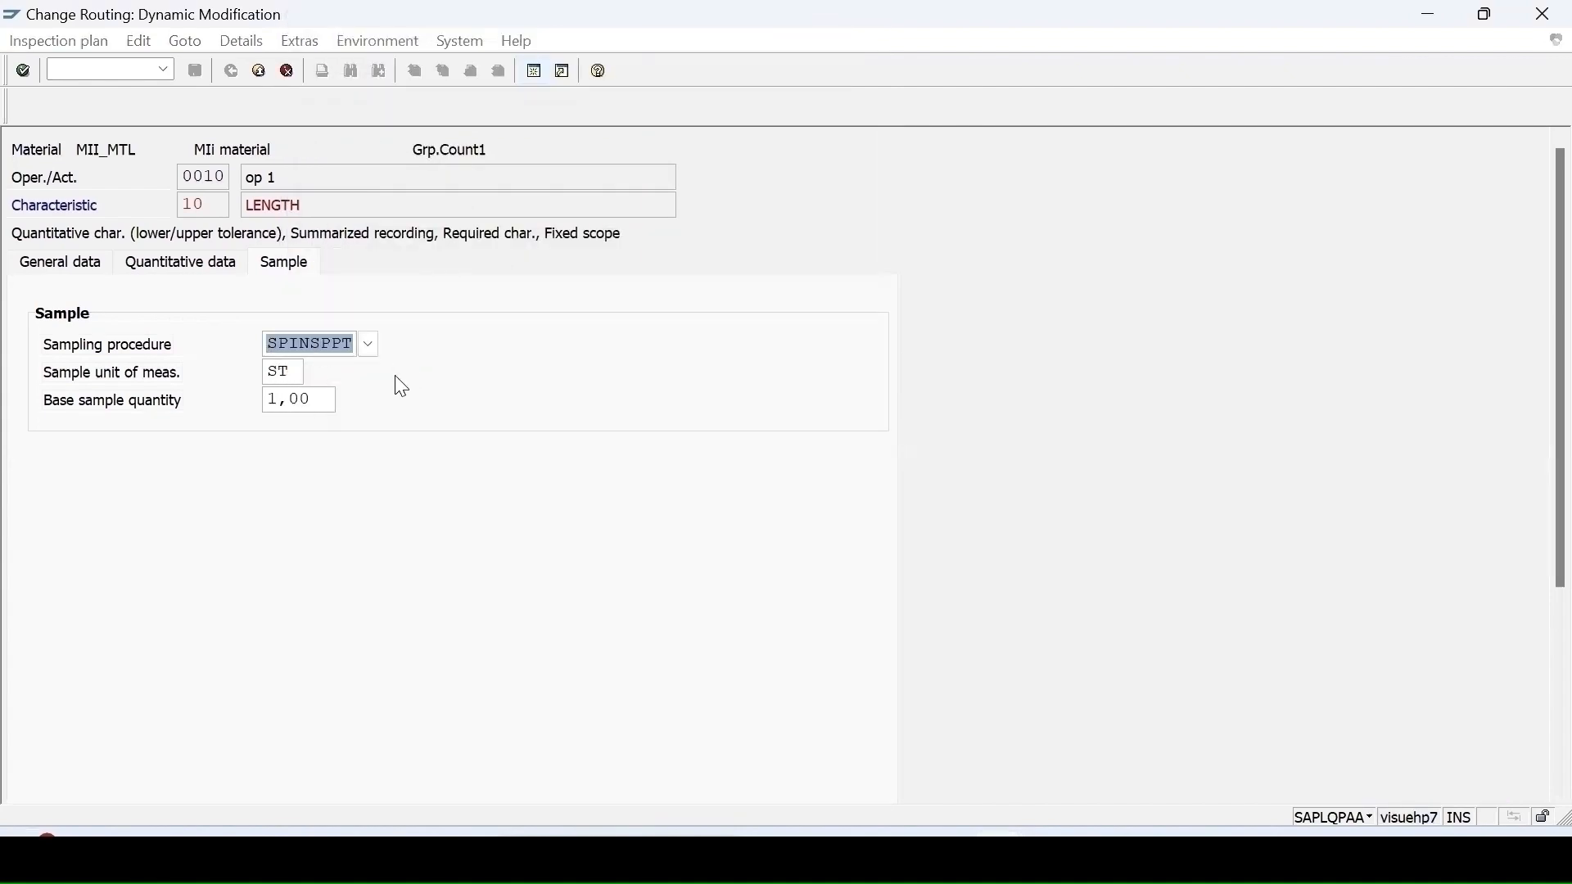
pyautogui.press('F3')
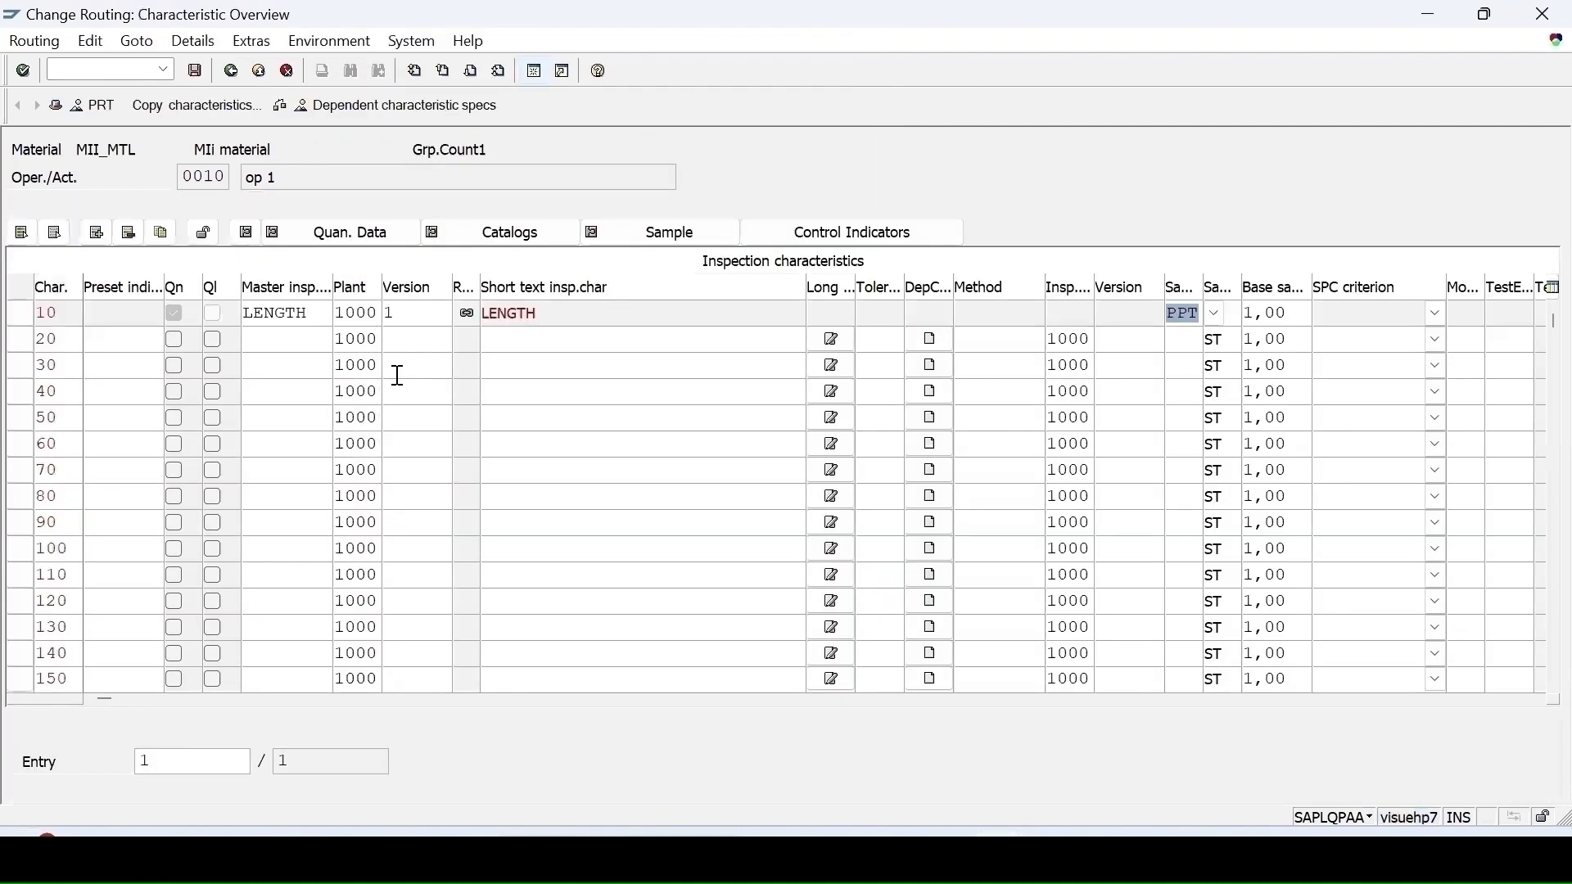
# Step: Open the SPINSPPT sampling procedure details from the characteristic's sample data
pyautogui.doubleClick(1173, 314)
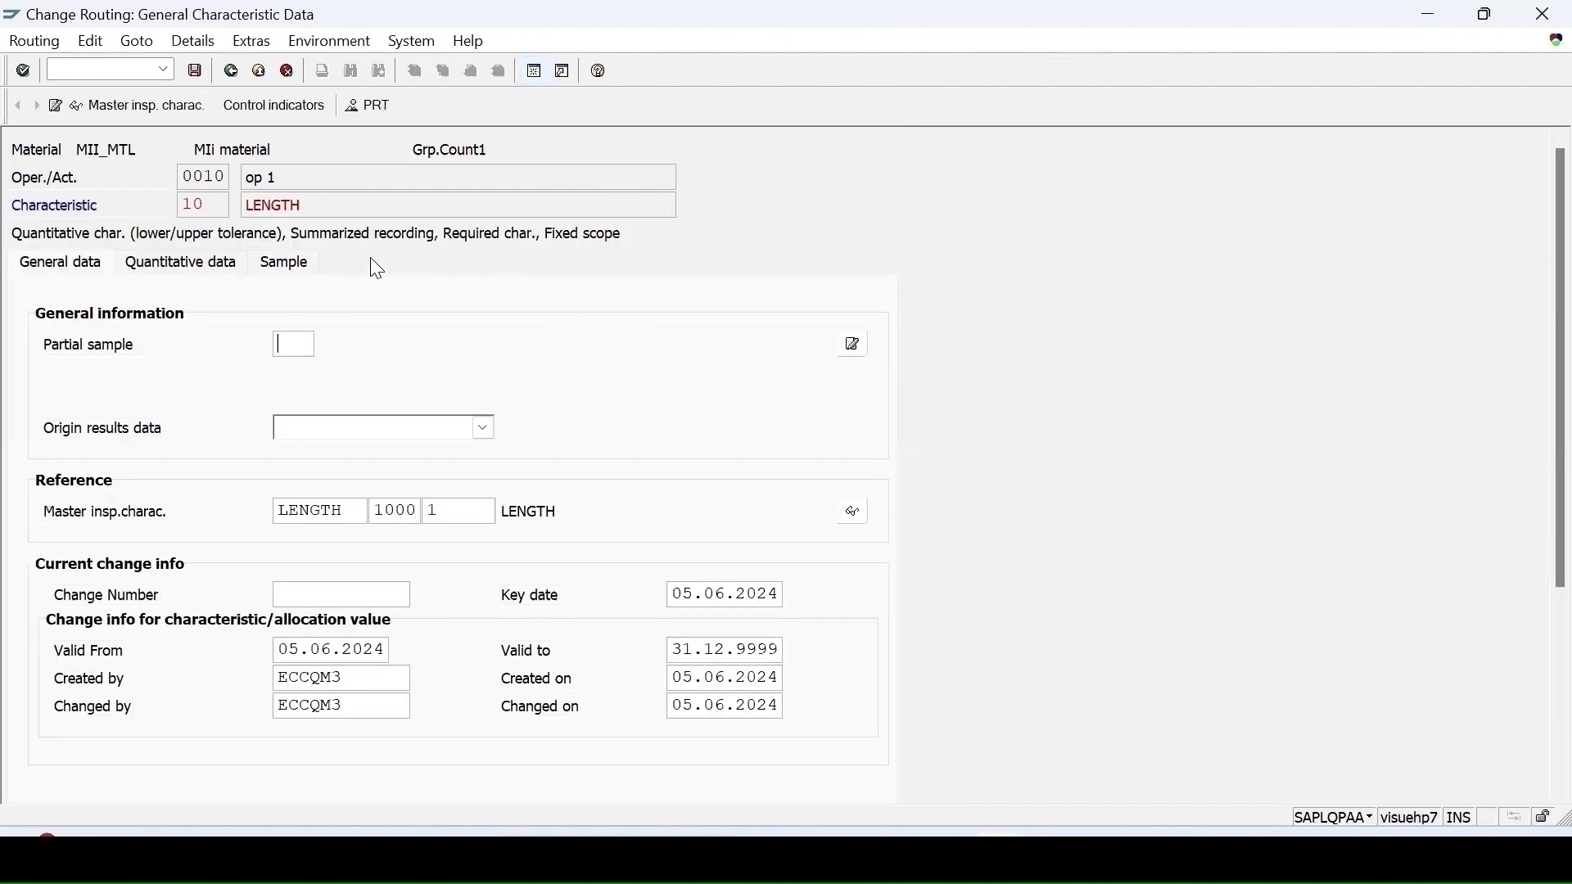
pyautogui.click(284, 263)
pyautogui.click(856, 342)
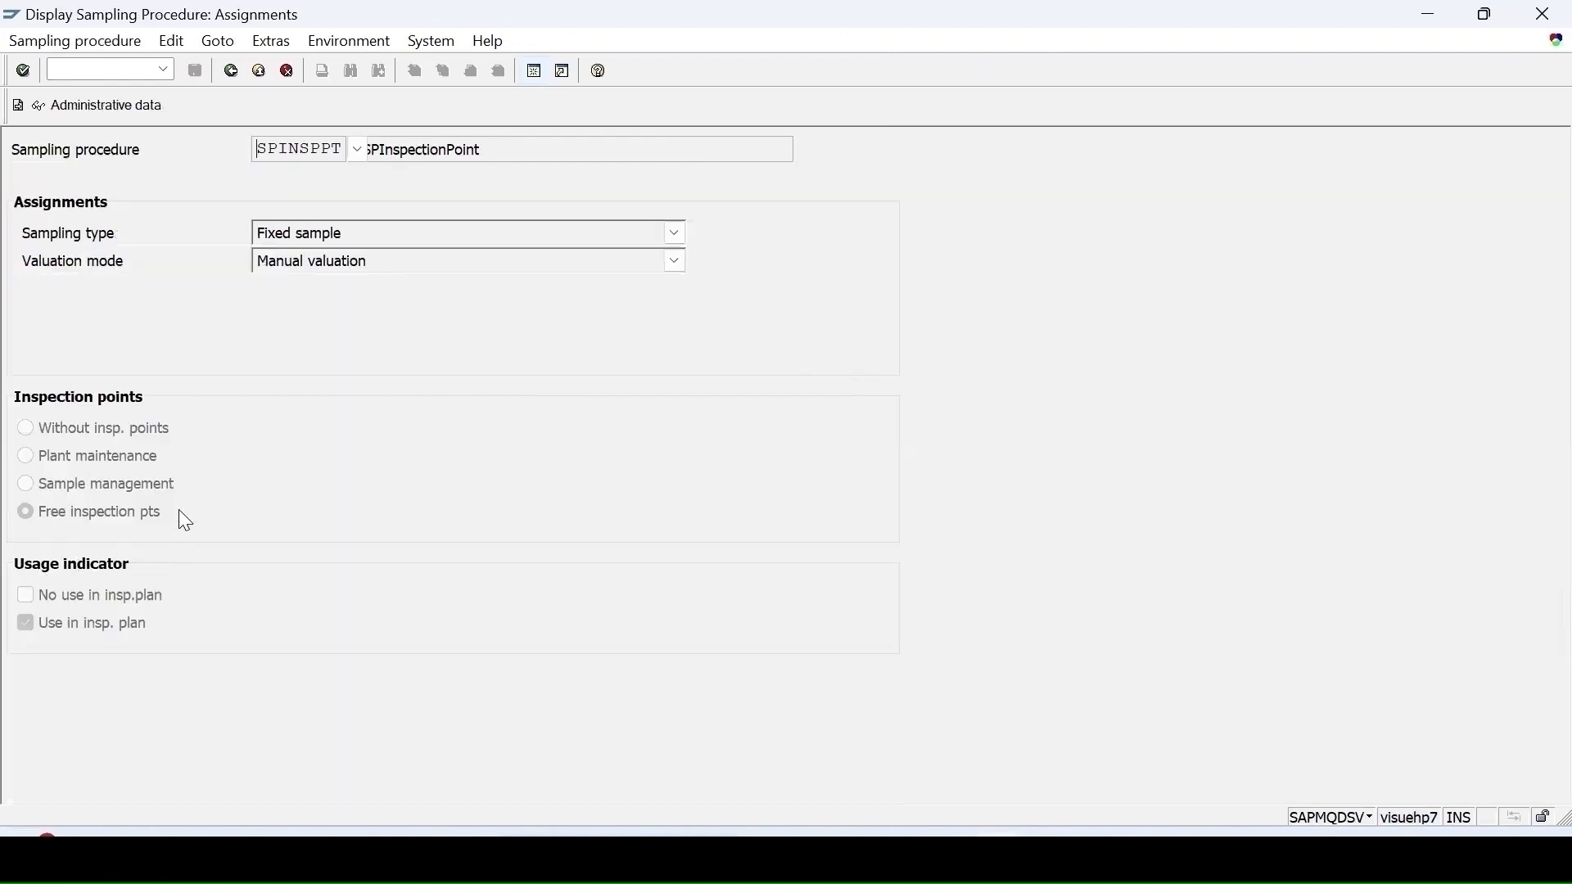
# Step: Review the SPINSPPT sampling procedure's special conditions and fixed sample settings
pyautogui.click(17, 105)
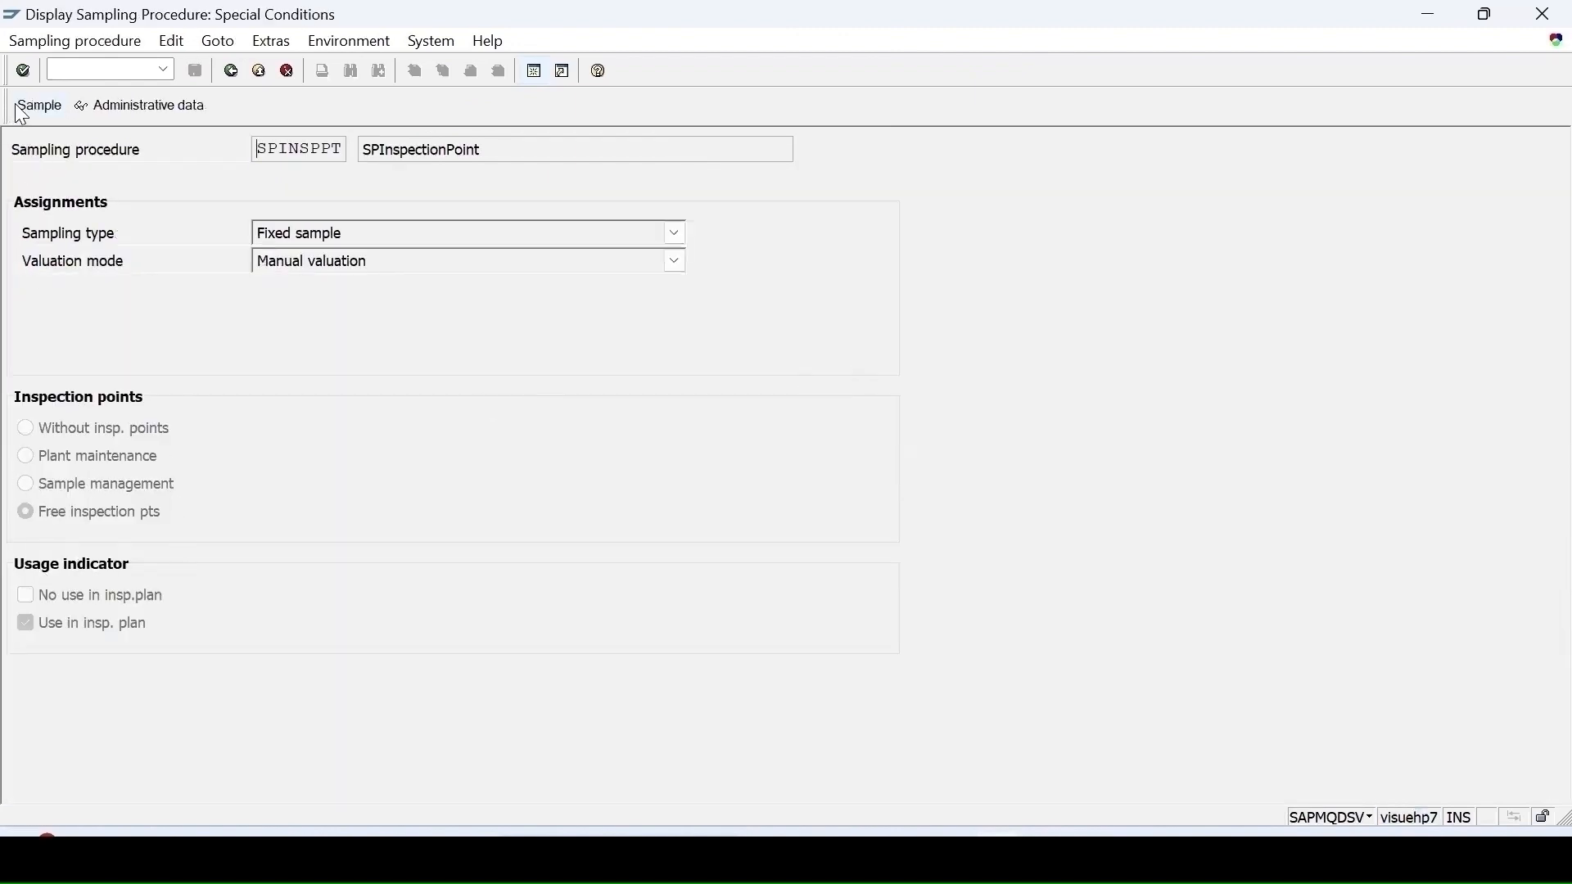
pyautogui.click(41, 106)
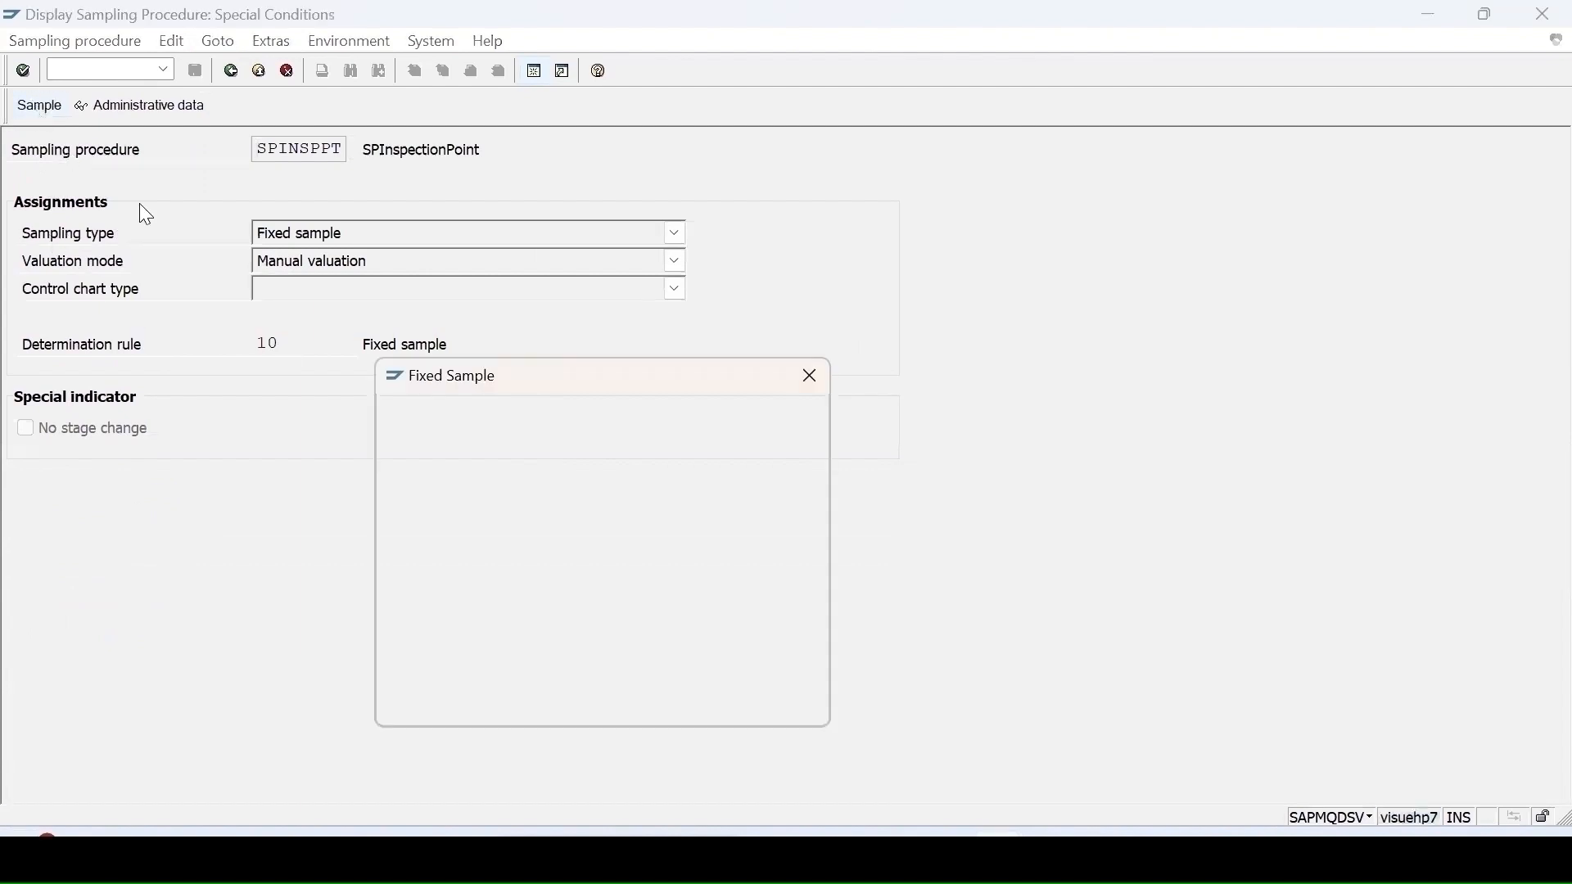
pyautogui.click(817, 385)
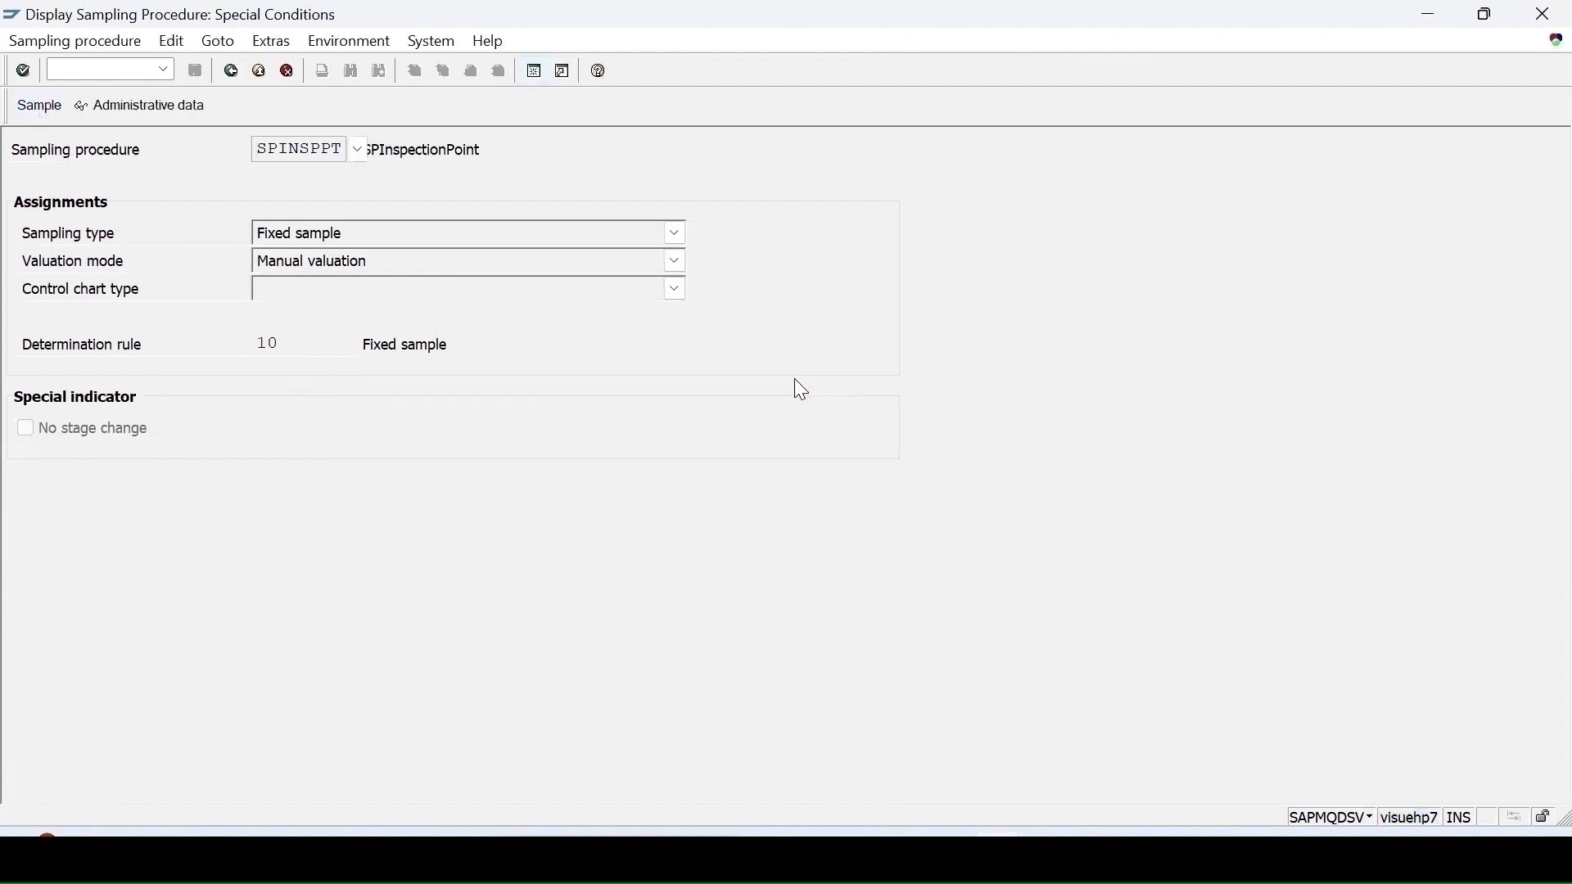
# Step: Return to the routing's characteristic overview and save the MII_MTL routing
pyautogui.click(233, 74)
pyautogui.click(232, 73)
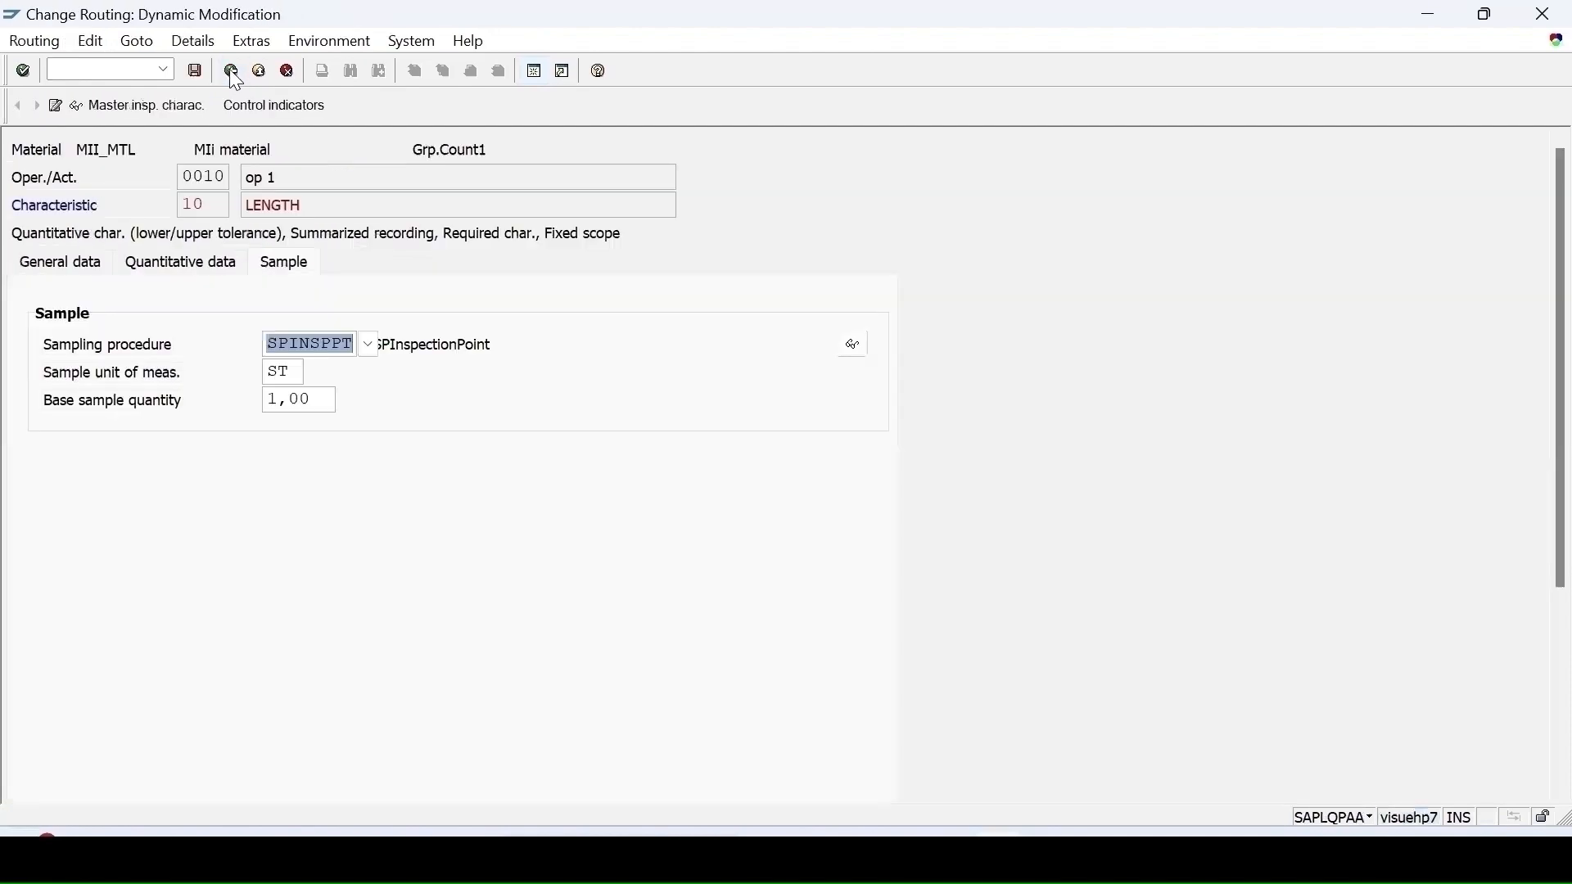
pyautogui.click(232, 72)
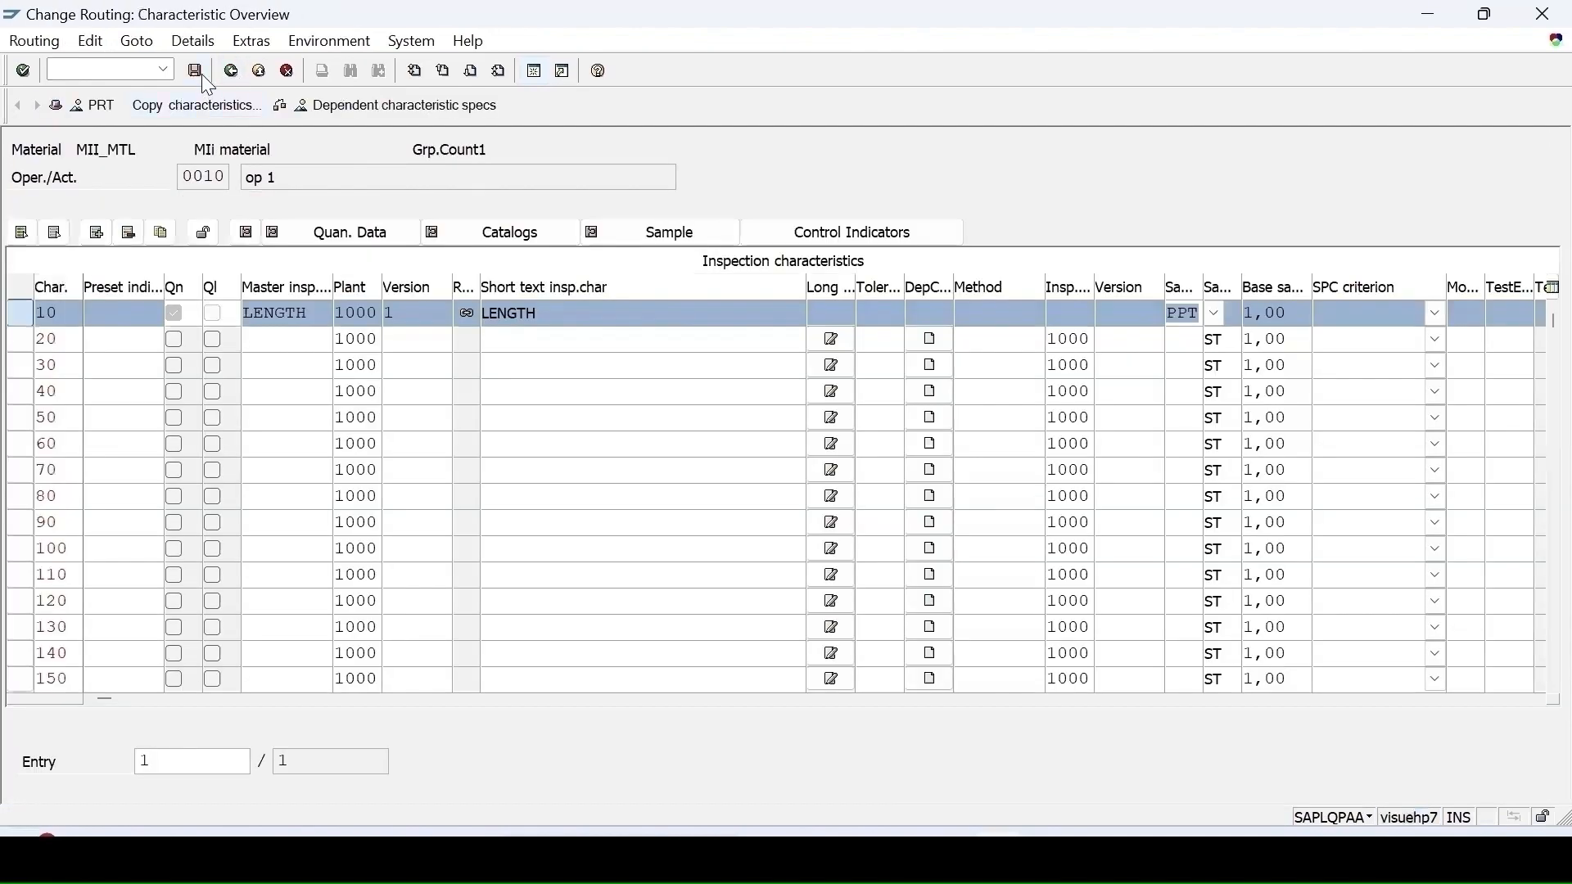
pyautogui.click(201, 74)
# Step: Start creating a production order in CO01 for material MII_MTL
pyautogui.click(105, 67)
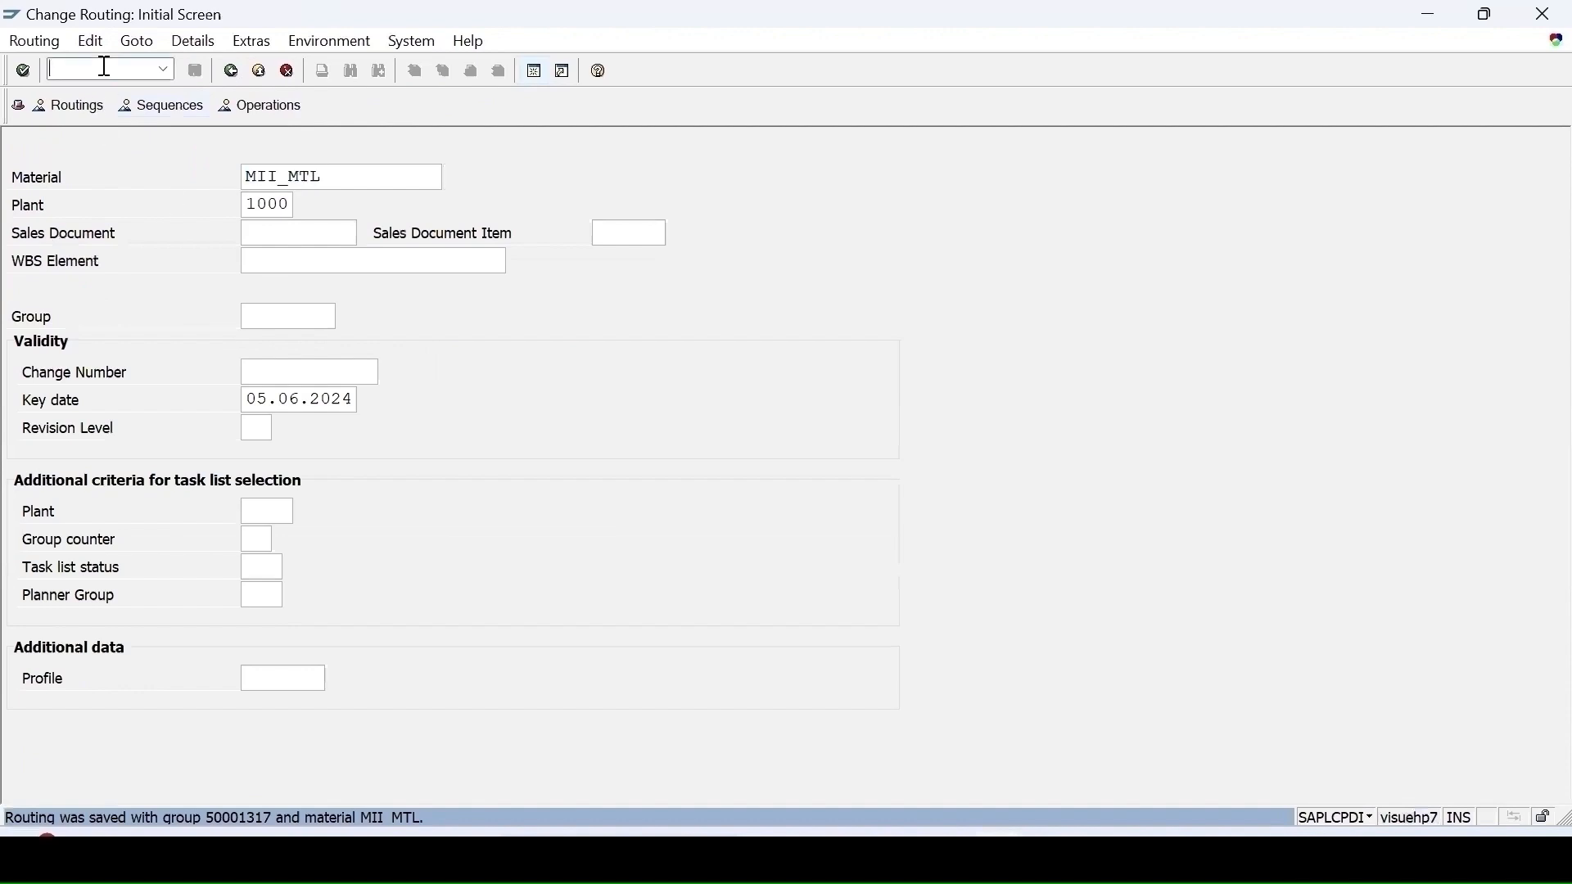
pyautogui.write('/')
pyautogui.write('nco01')
pyautogui.press('Return')
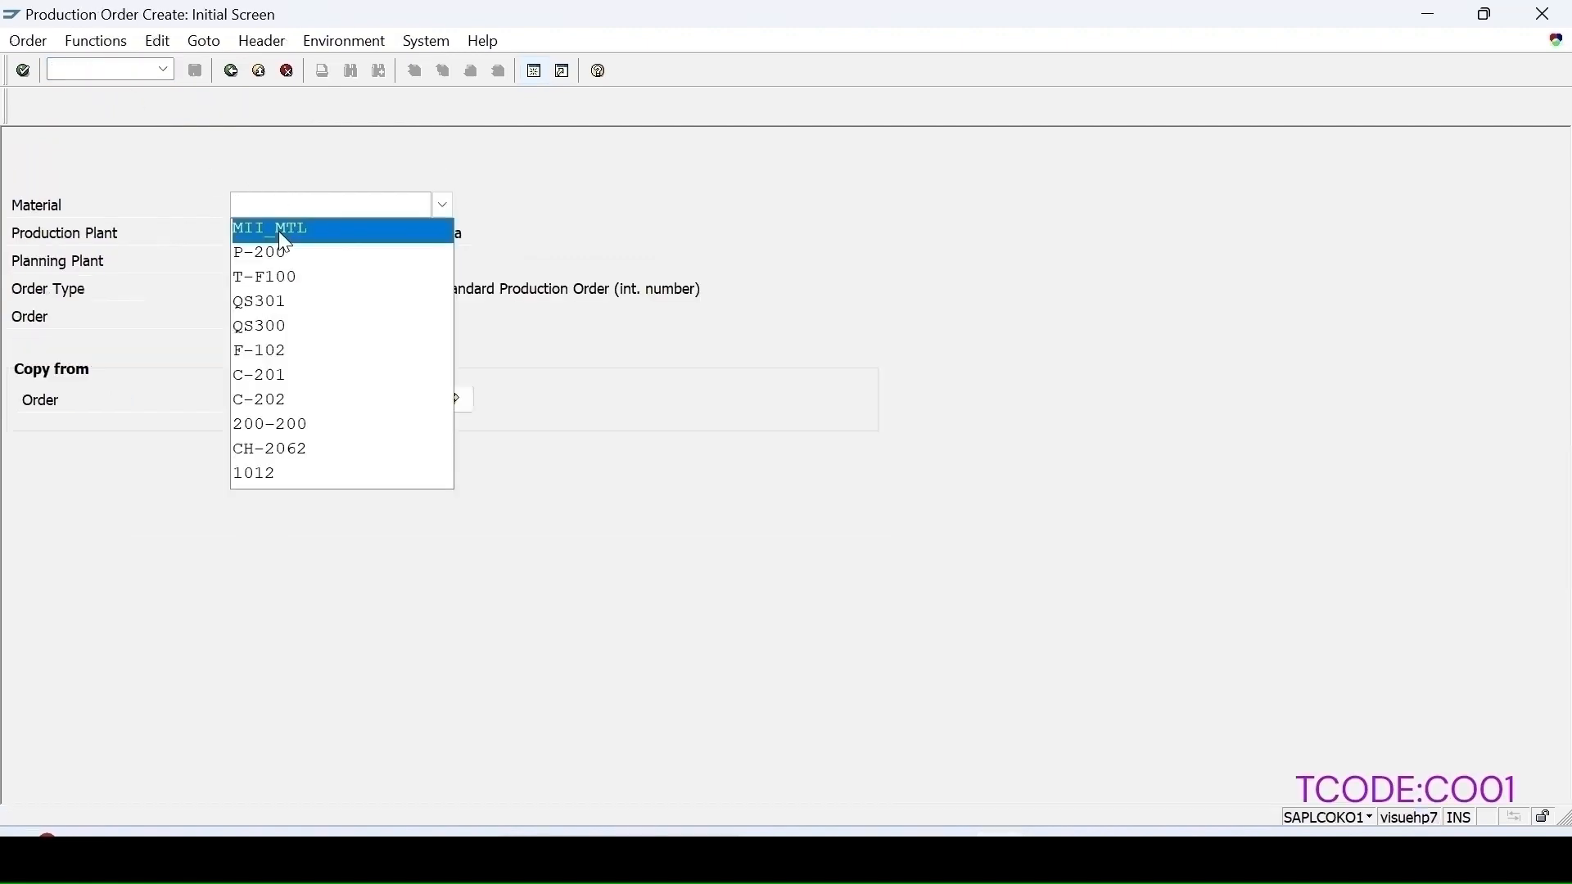
pyautogui.click(280, 232)
pyautogui.press('Return')
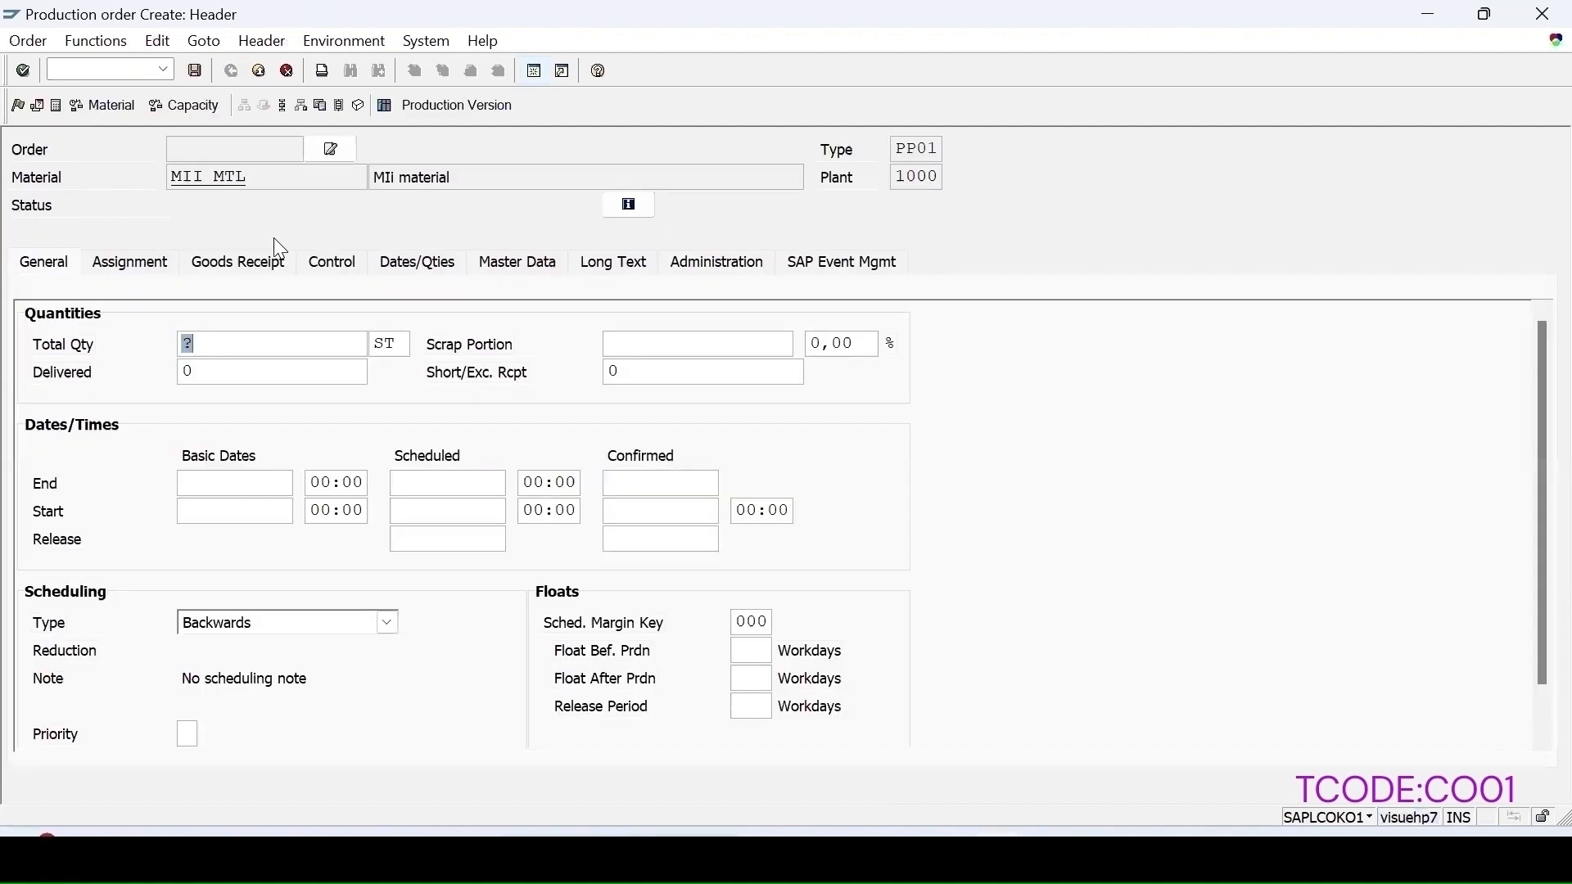
# Step: Set the order's total quantity to 15 and scheduling type to Current date
pyautogui.write('15')
pyautogui.press('Return')
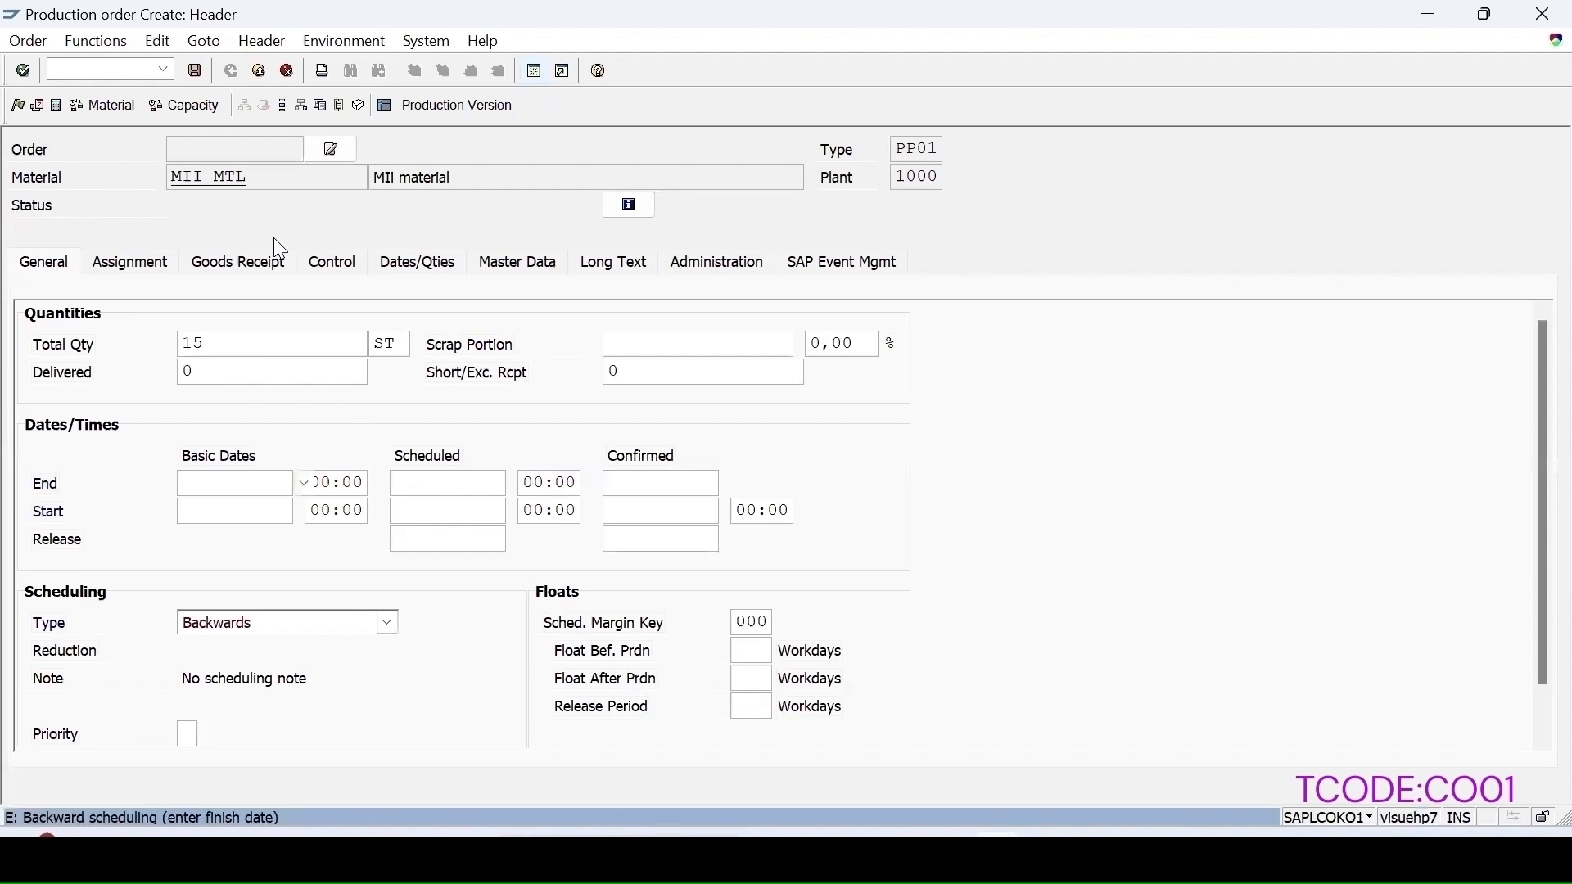
pyautogui.click(389, 623)
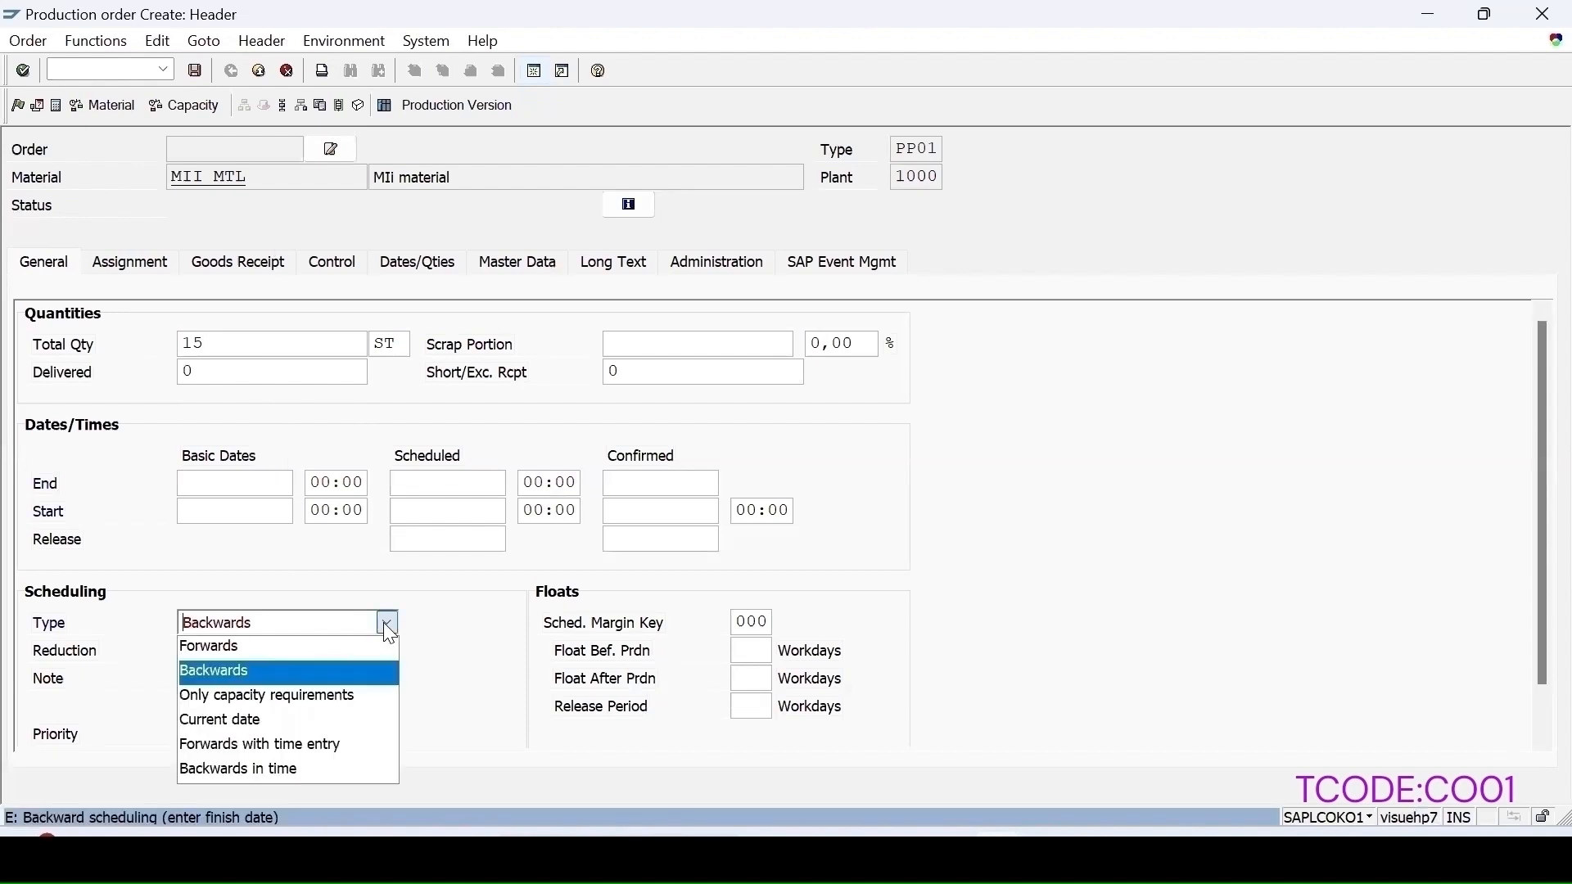
pyautogui.click(254, 719)
pyautogui.press('Return')
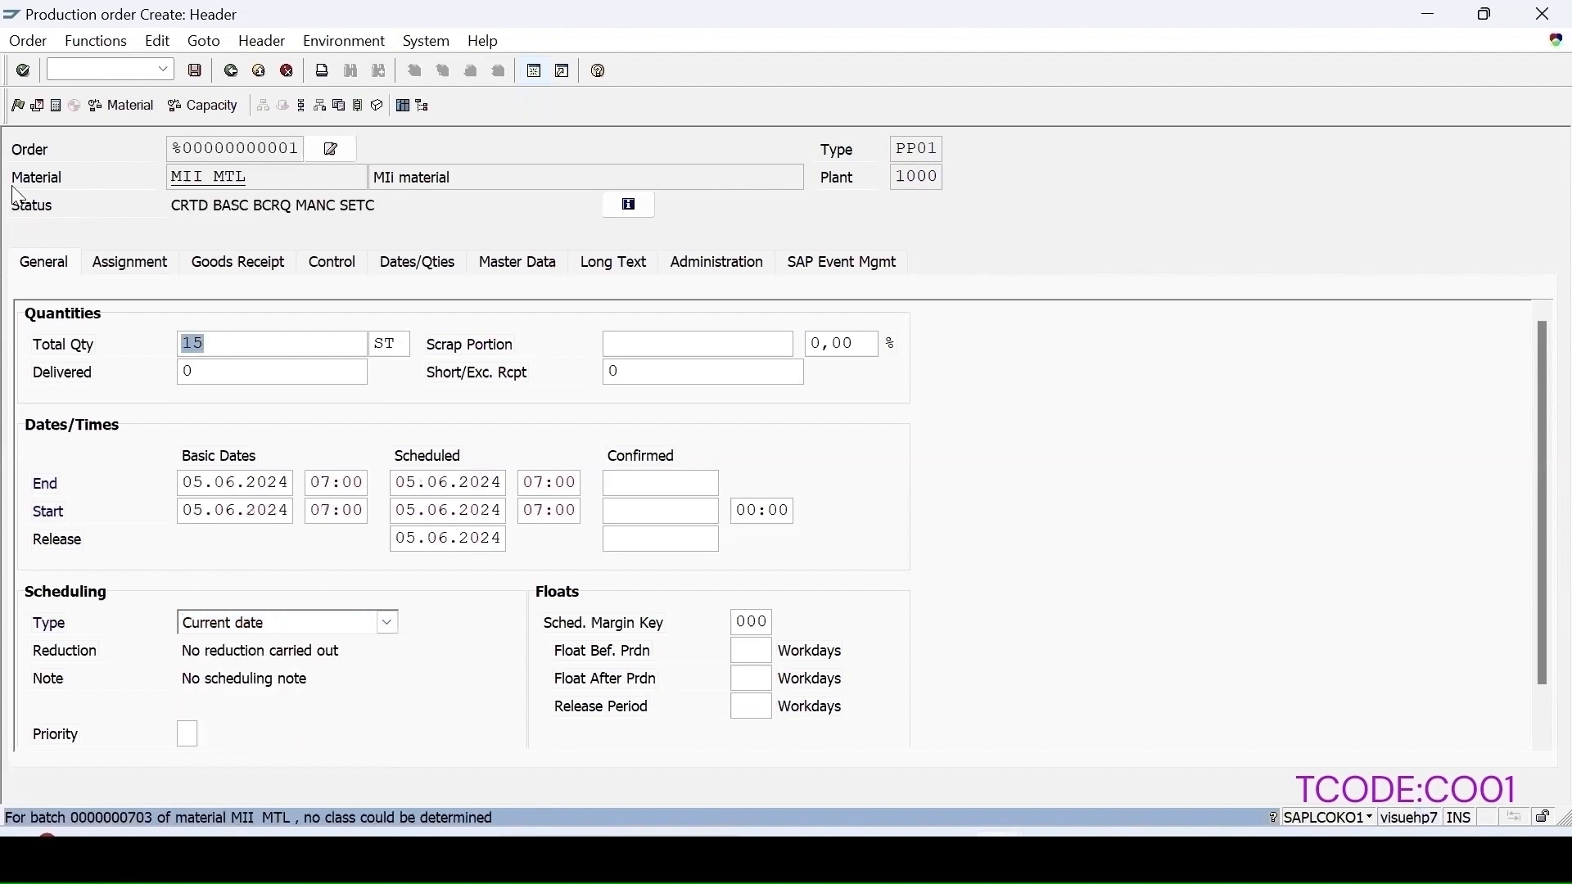
# Step: Check the order's assignment data, then release and save the production order
pyautogui.click(137, 269)
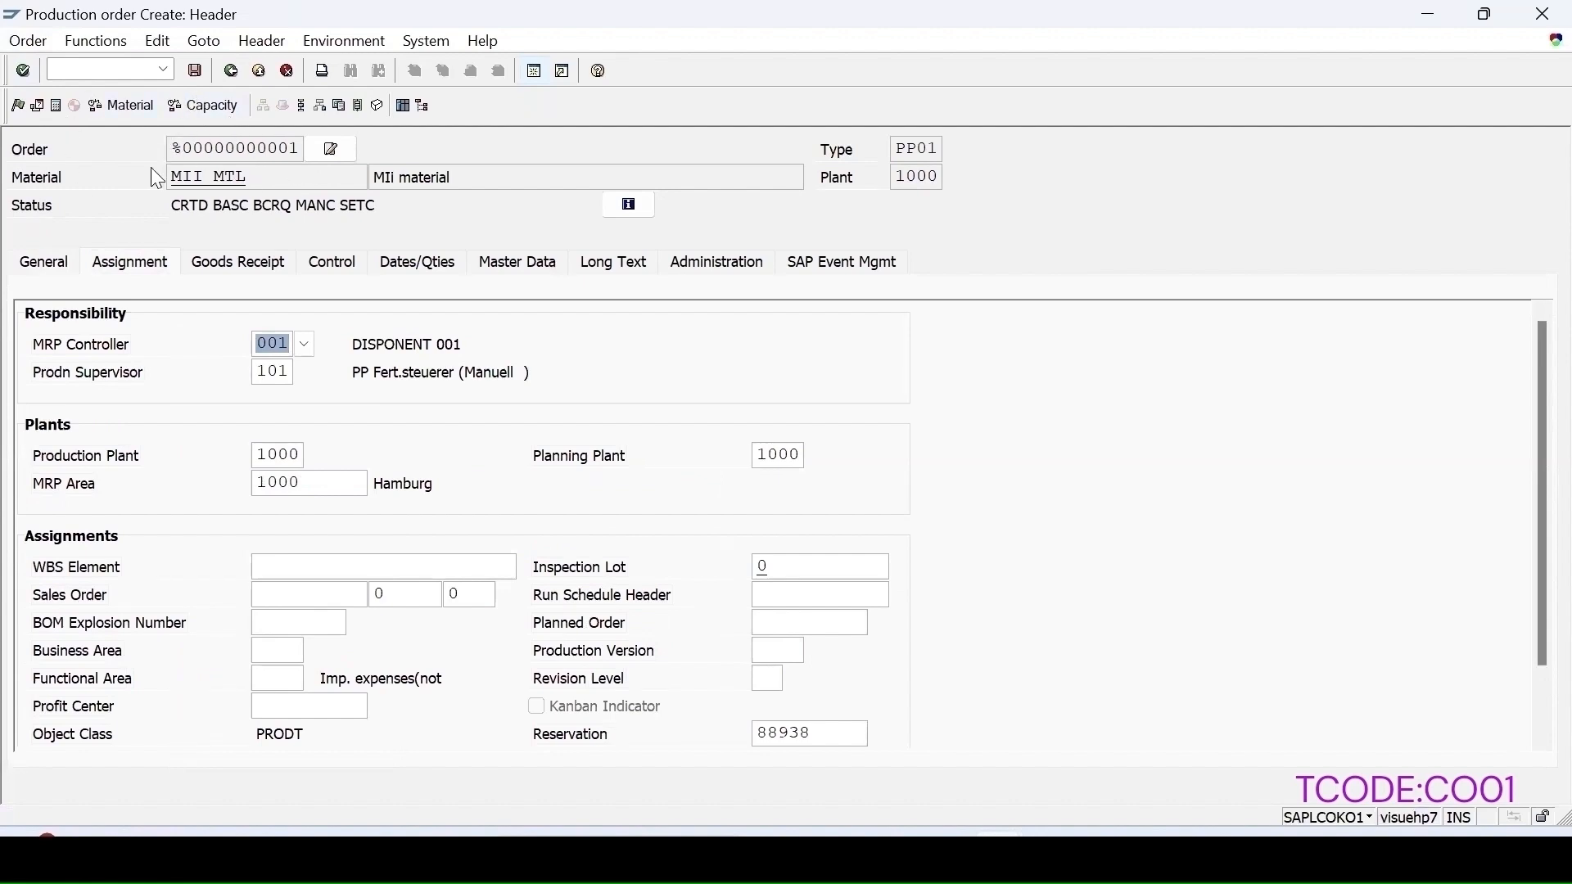
pyautogui.click(18, 106)
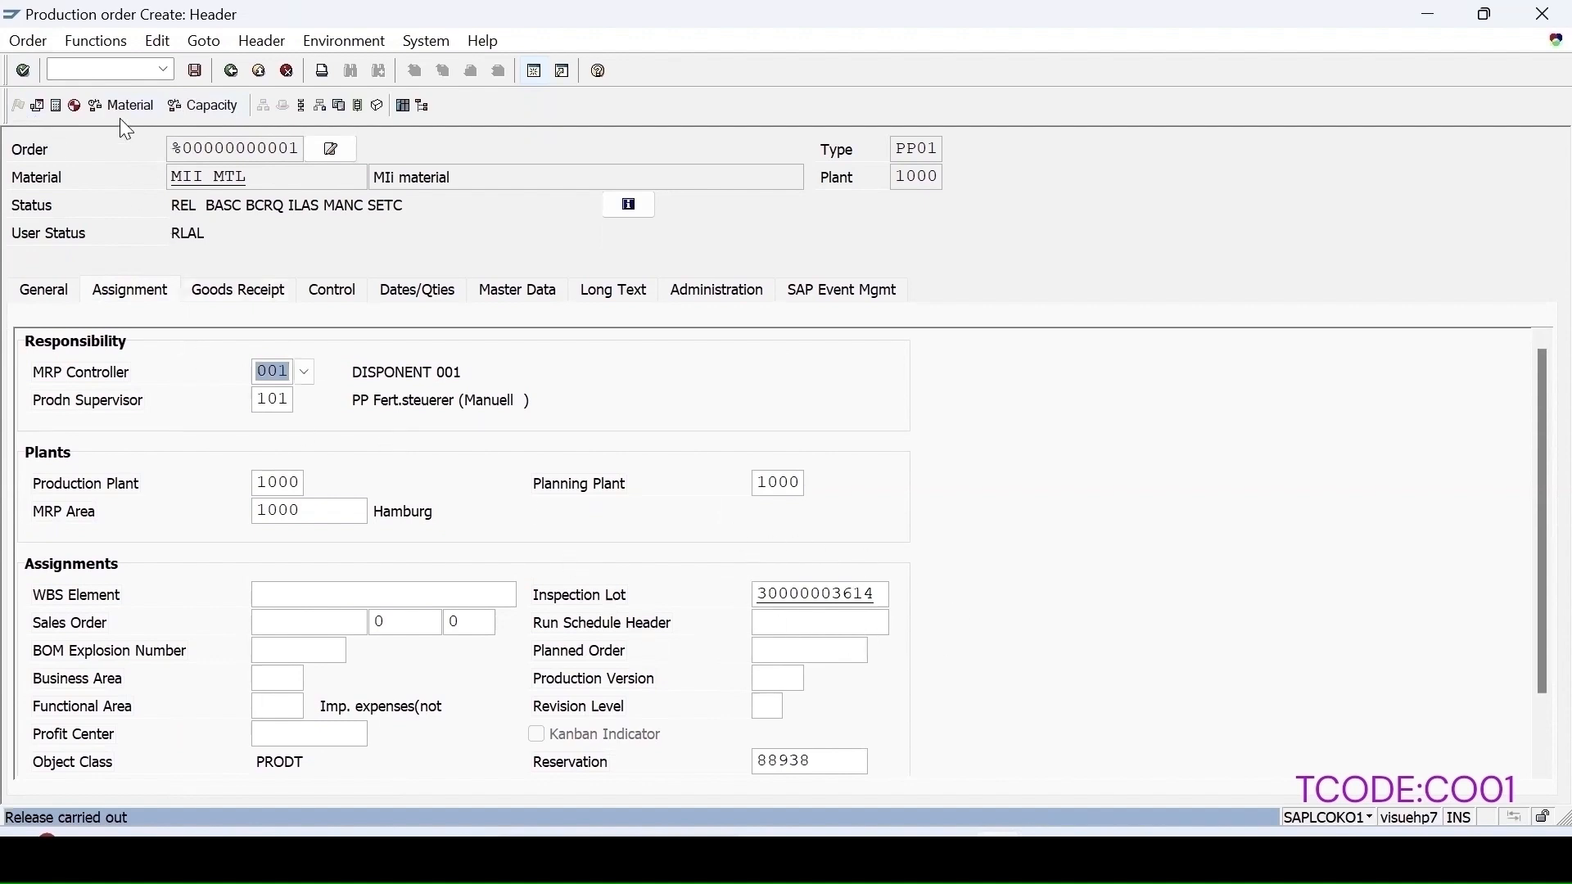
pyautogui.click(196, 74)
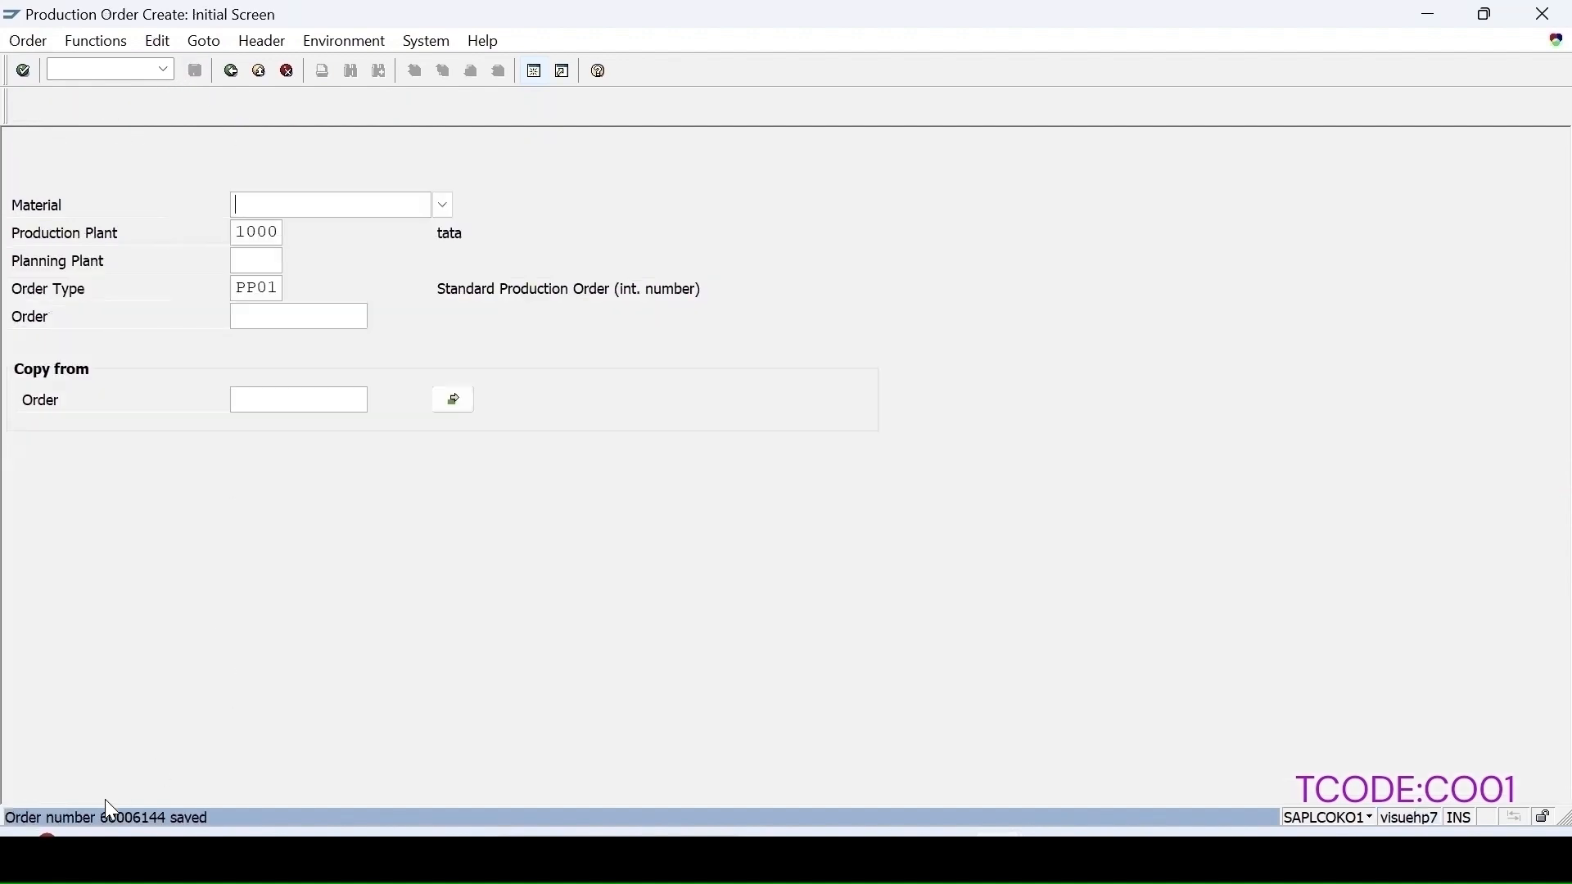
# Step: Open the save message's details and select the production order number
pyautogui.doubleClick(107, 814)
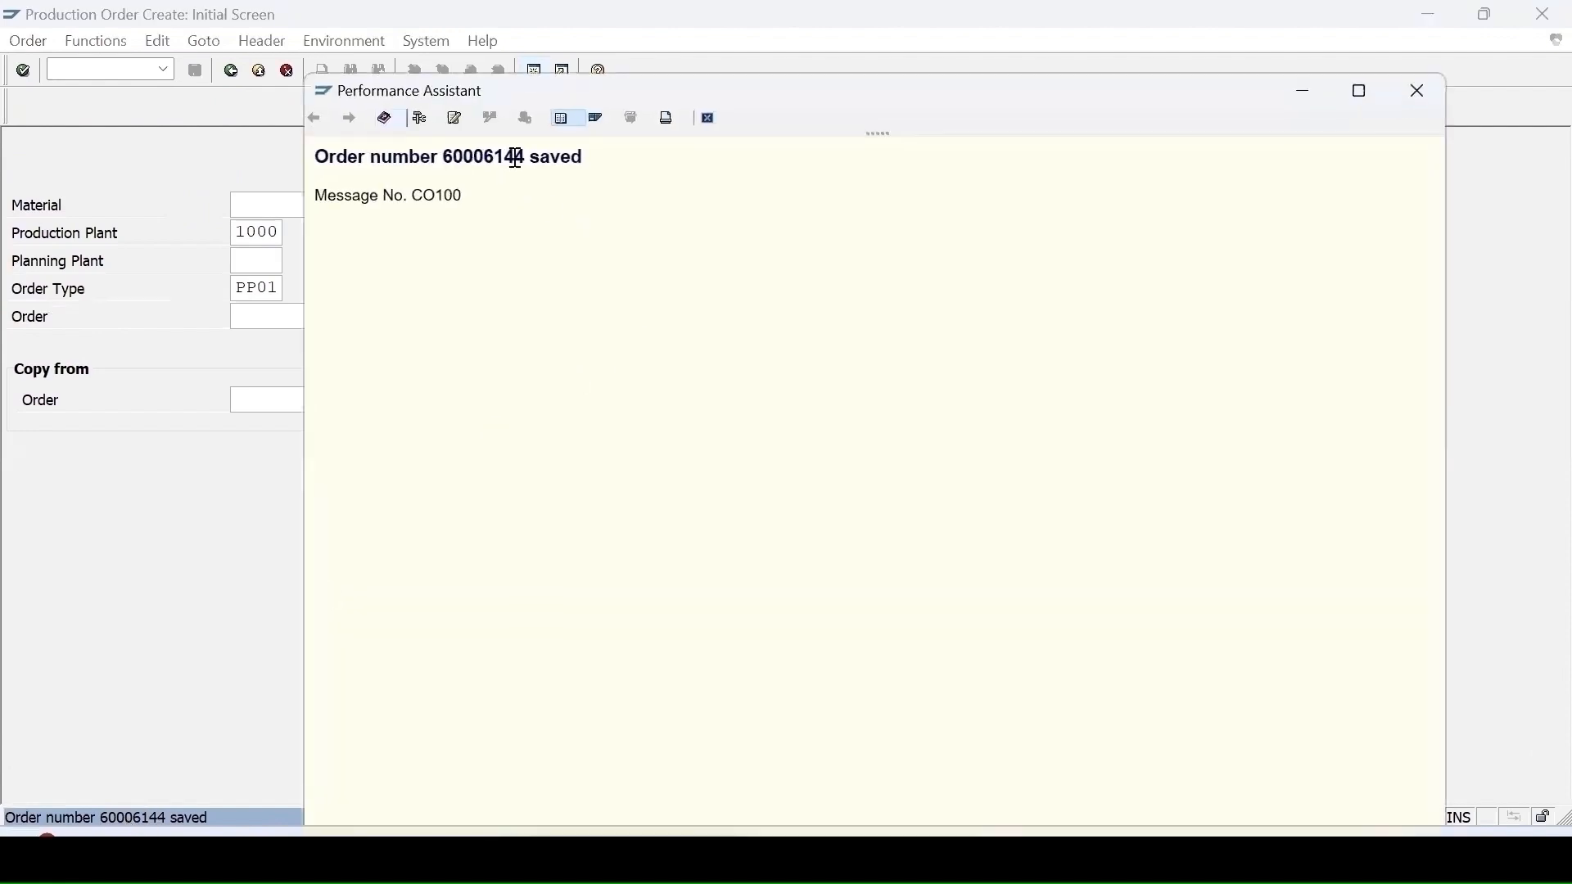
pyautogui.moveTo(525, 155); pyautogui.dragTo(442, 154)
pyautogui.moveTo(448, 154); pyautogui.dragTo(449, 154)
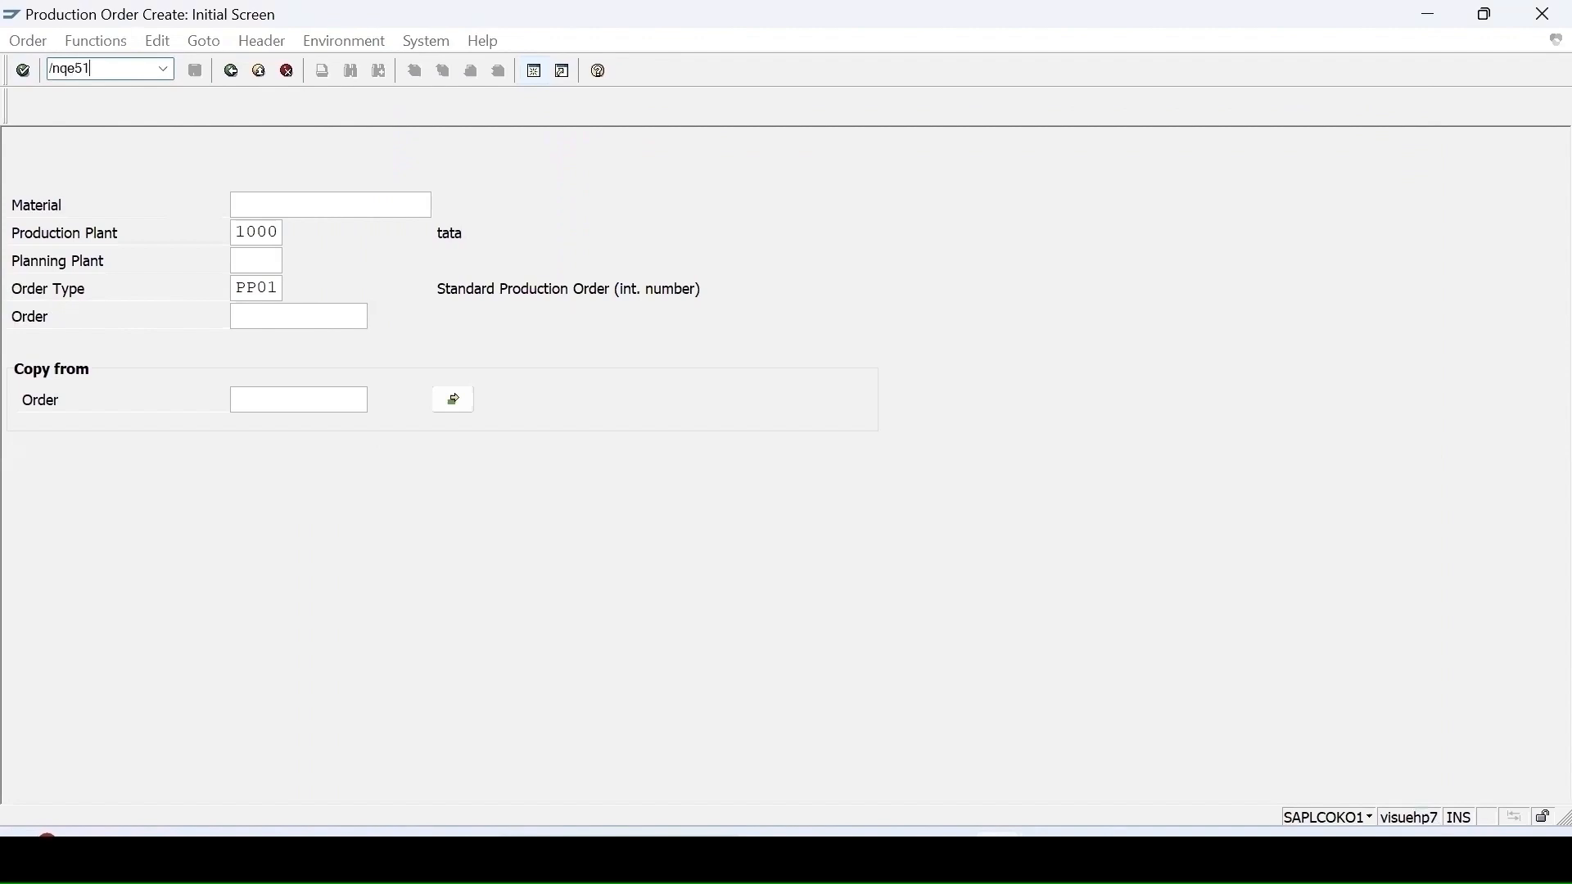
# Step: Open transaction QE51N and run the results recording worklist
pyautogui.write('n')
pyautogui.press('Return')
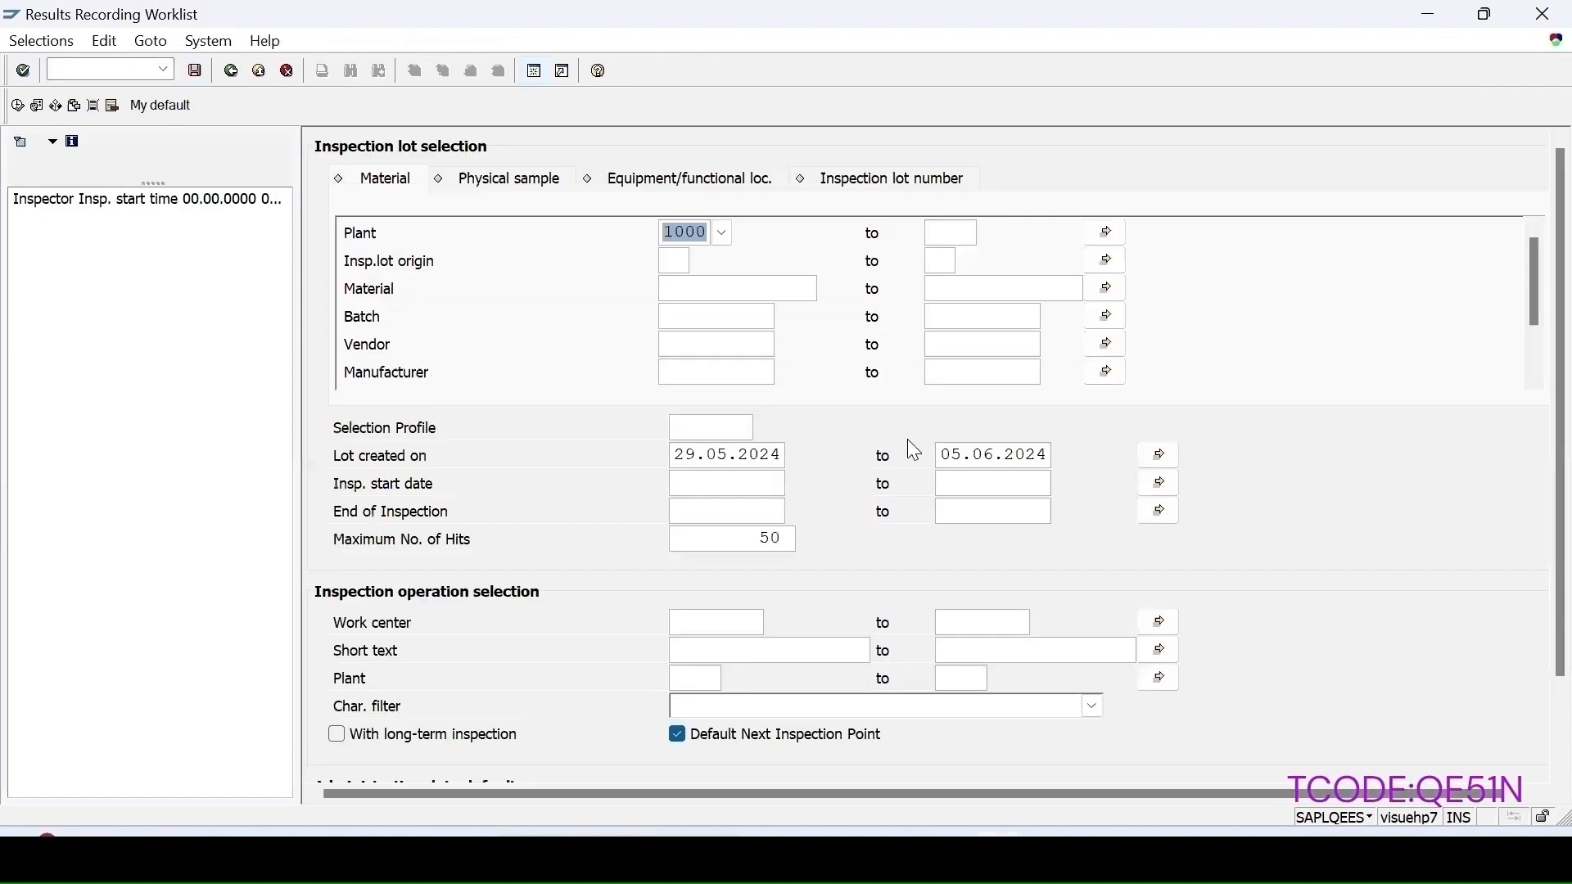
pyautogui.click(17, 106)
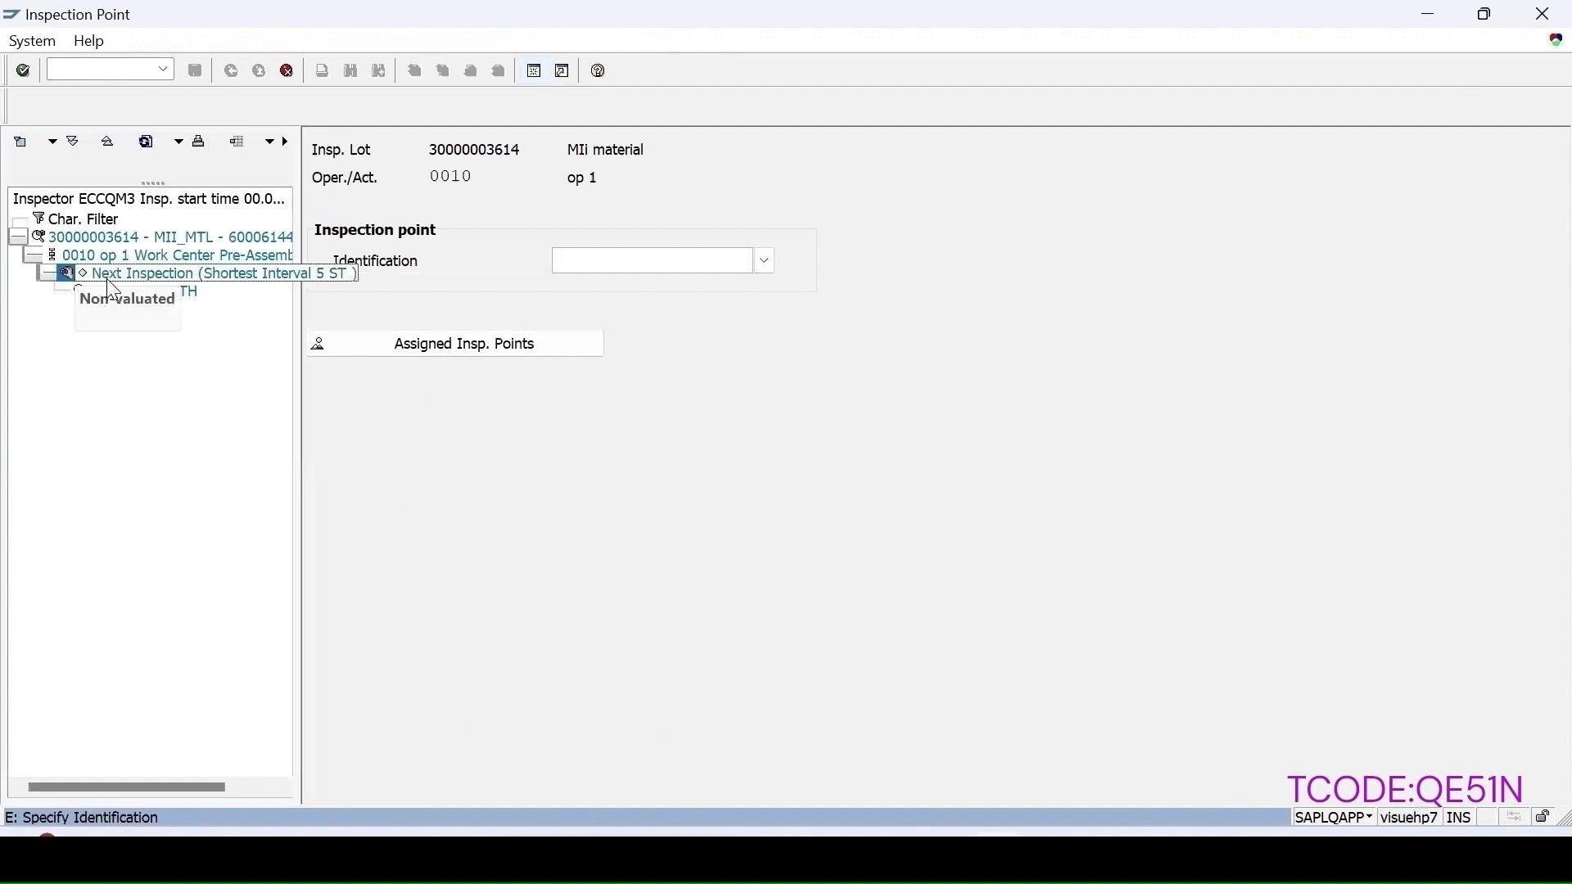
# Step: Create a new inspection point for the lot's next inspection on operation 0010
pyautogui.click(49, 276)
pyautogui.click(49, 276)
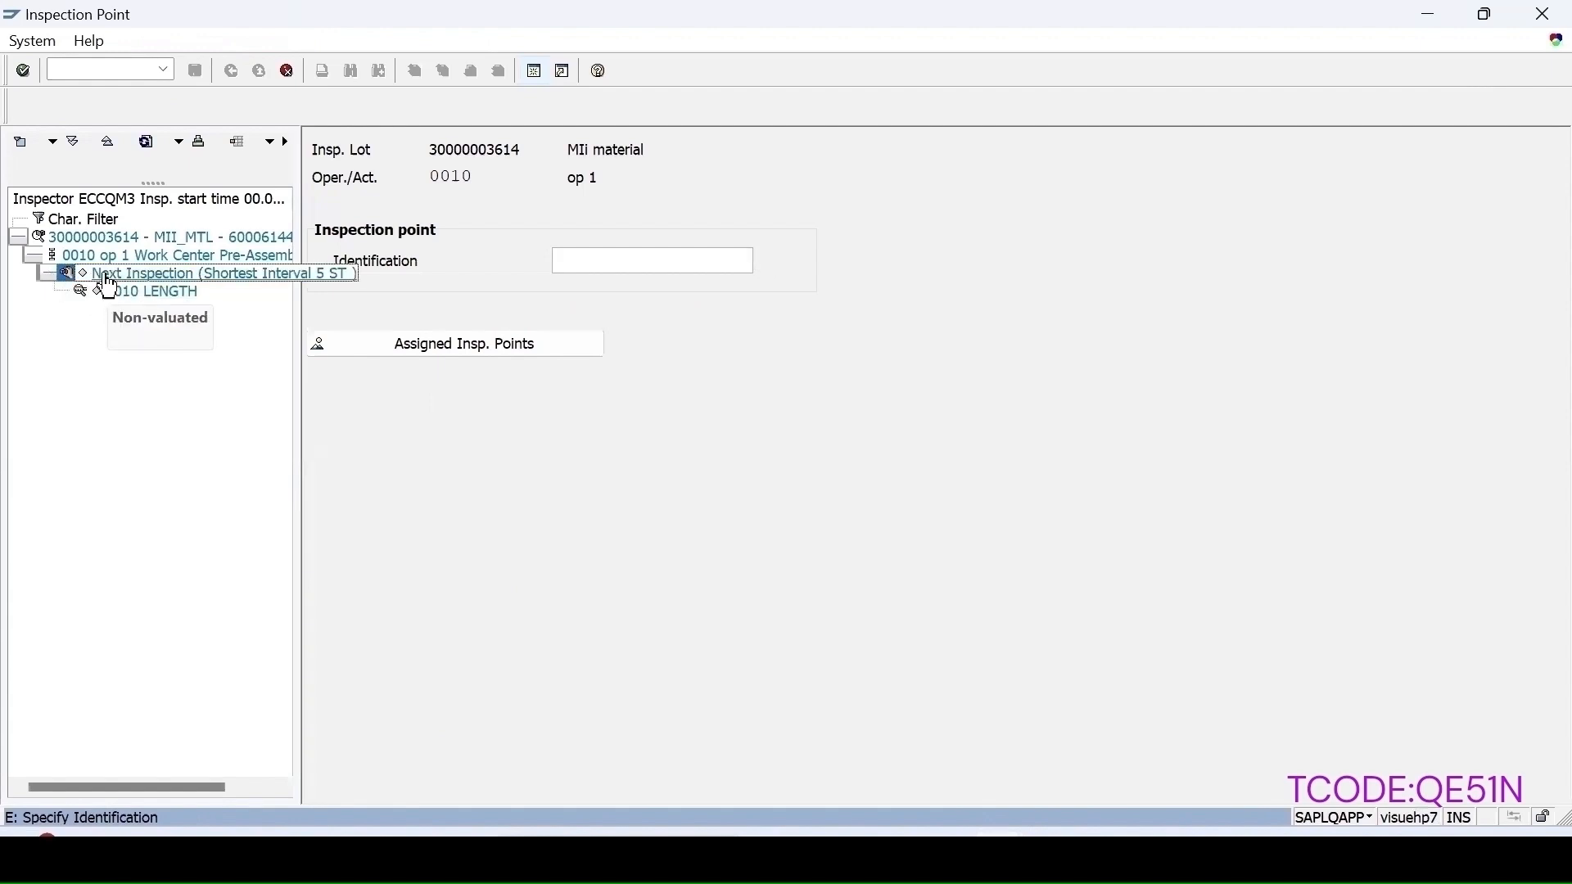
pyautogui.click(92, 277)
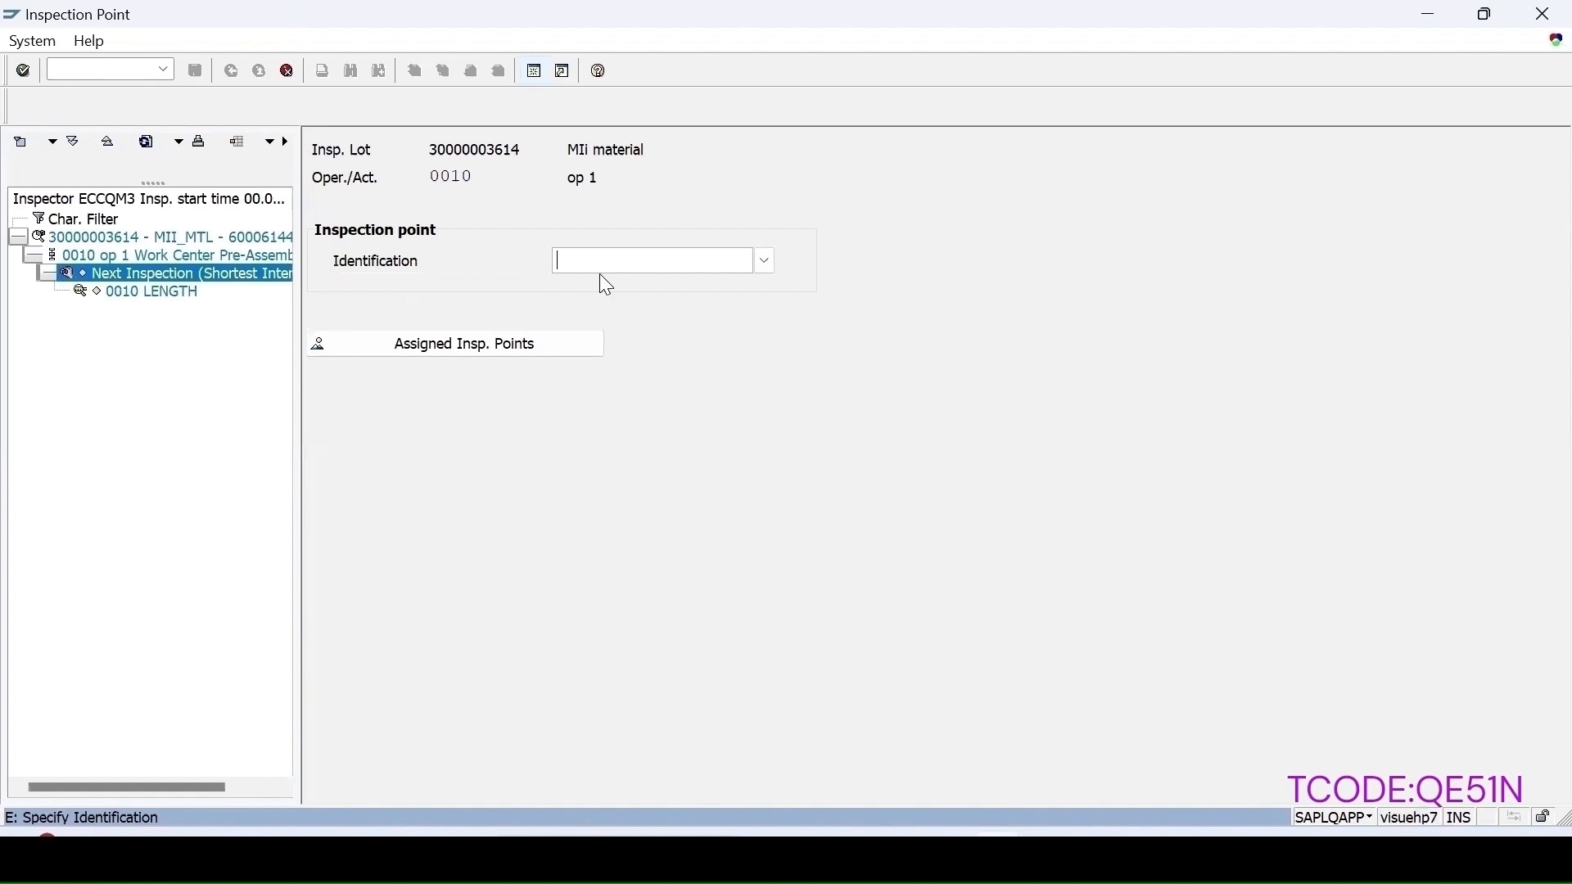
pyautogui.press('Return')
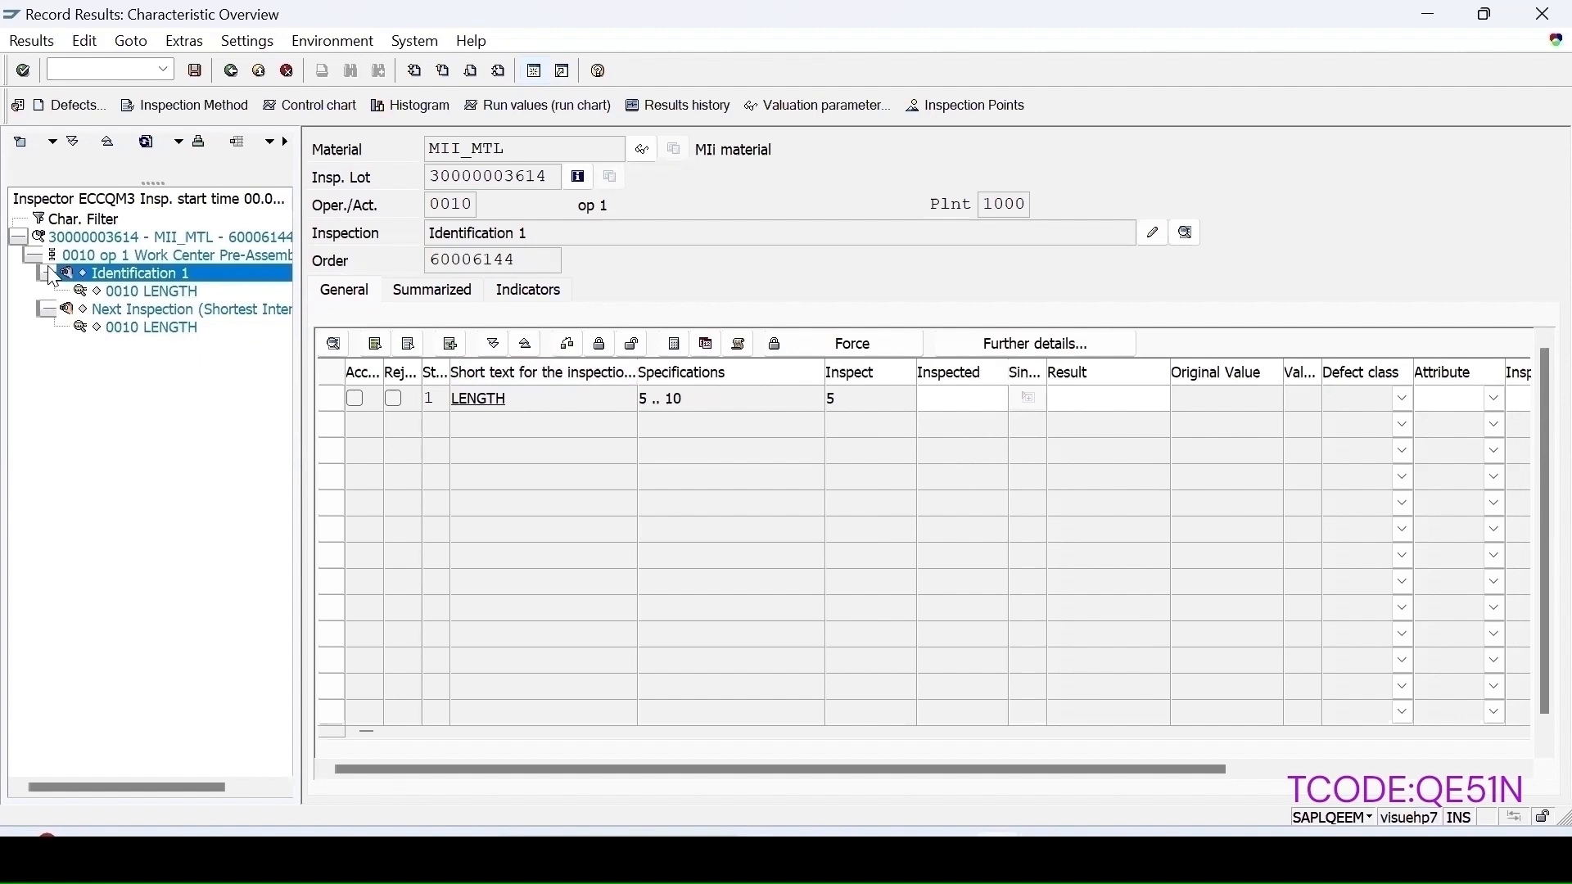
# Step: Record result 6 for the LENGTH characteristic and accept the manual valuation
pyautogui.write('6')
pyautogui.press('Return')
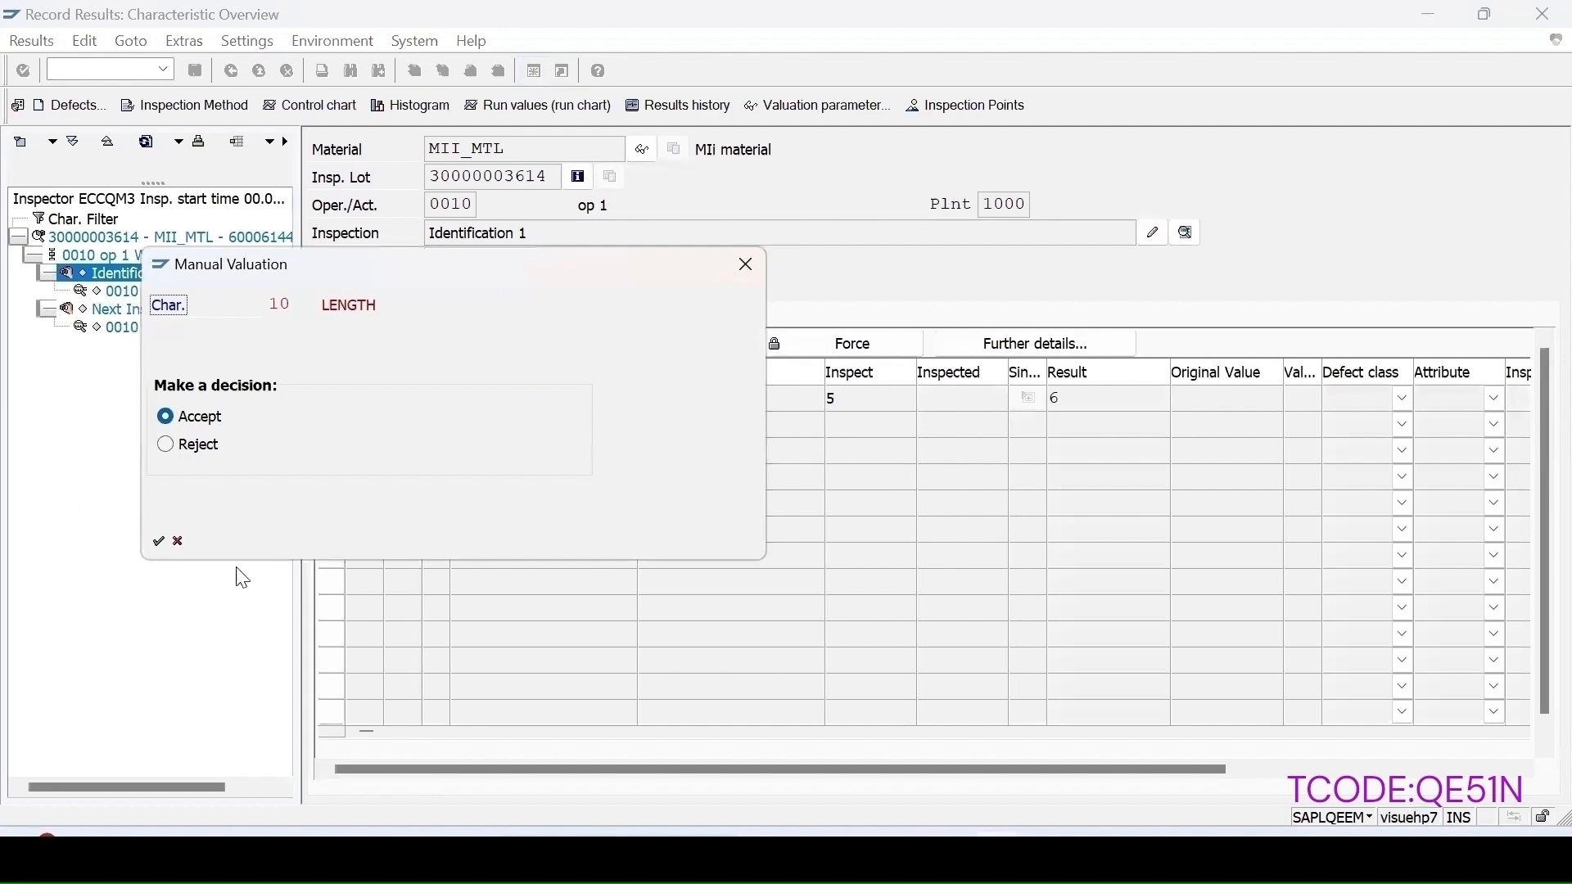
pyautogui.click(159, 541)
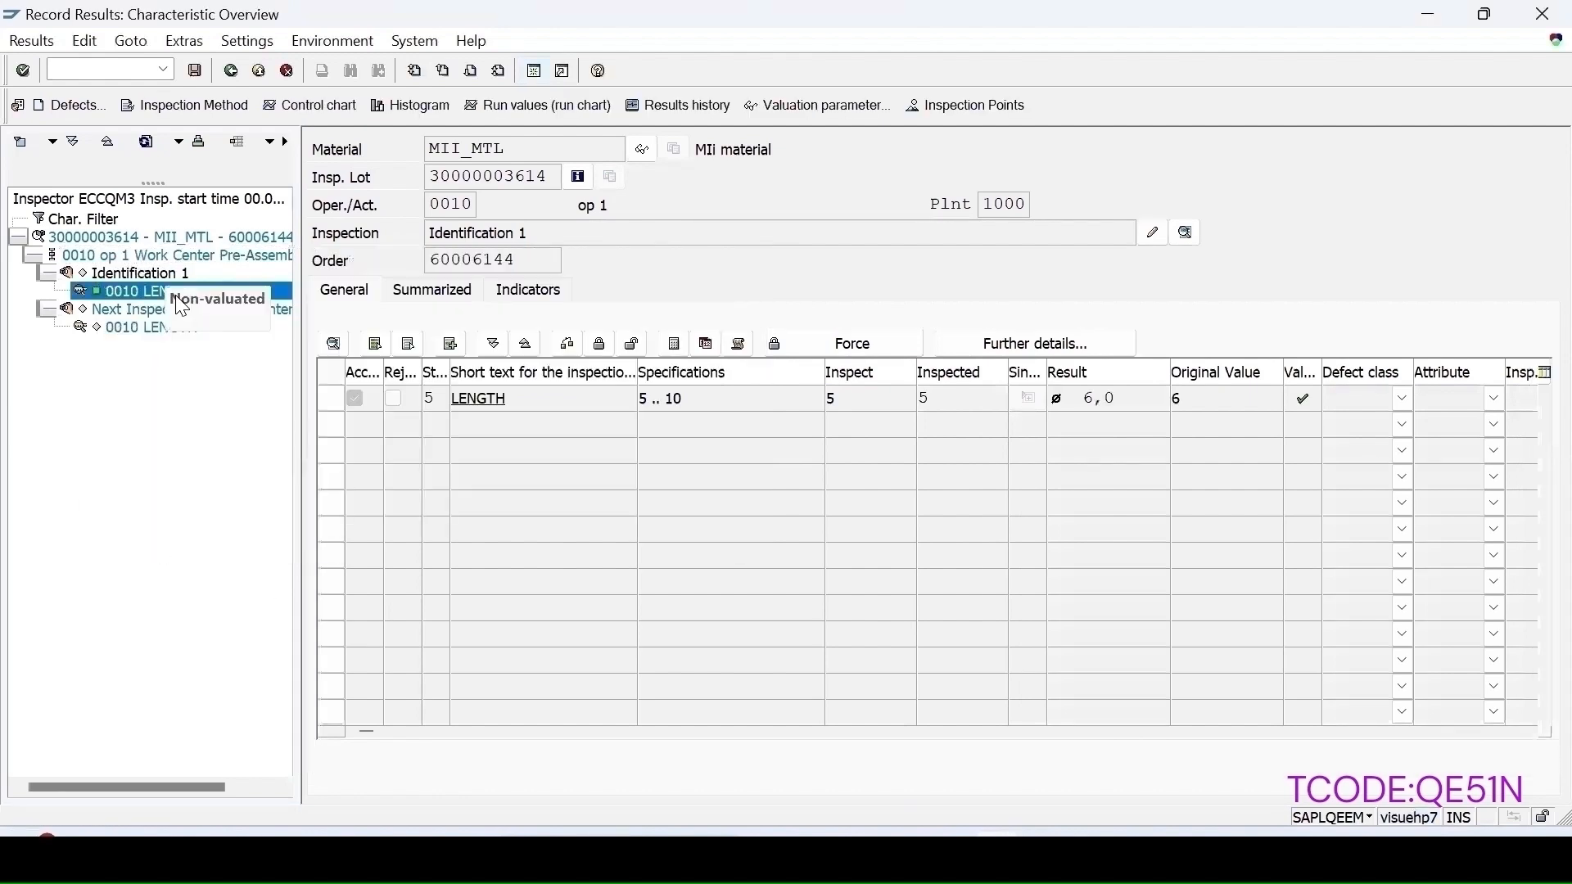
# Step: Save operation 0010 results with a partial confirmation of yield 2 and create partial lot 1
pyautogui.click(133, 331)
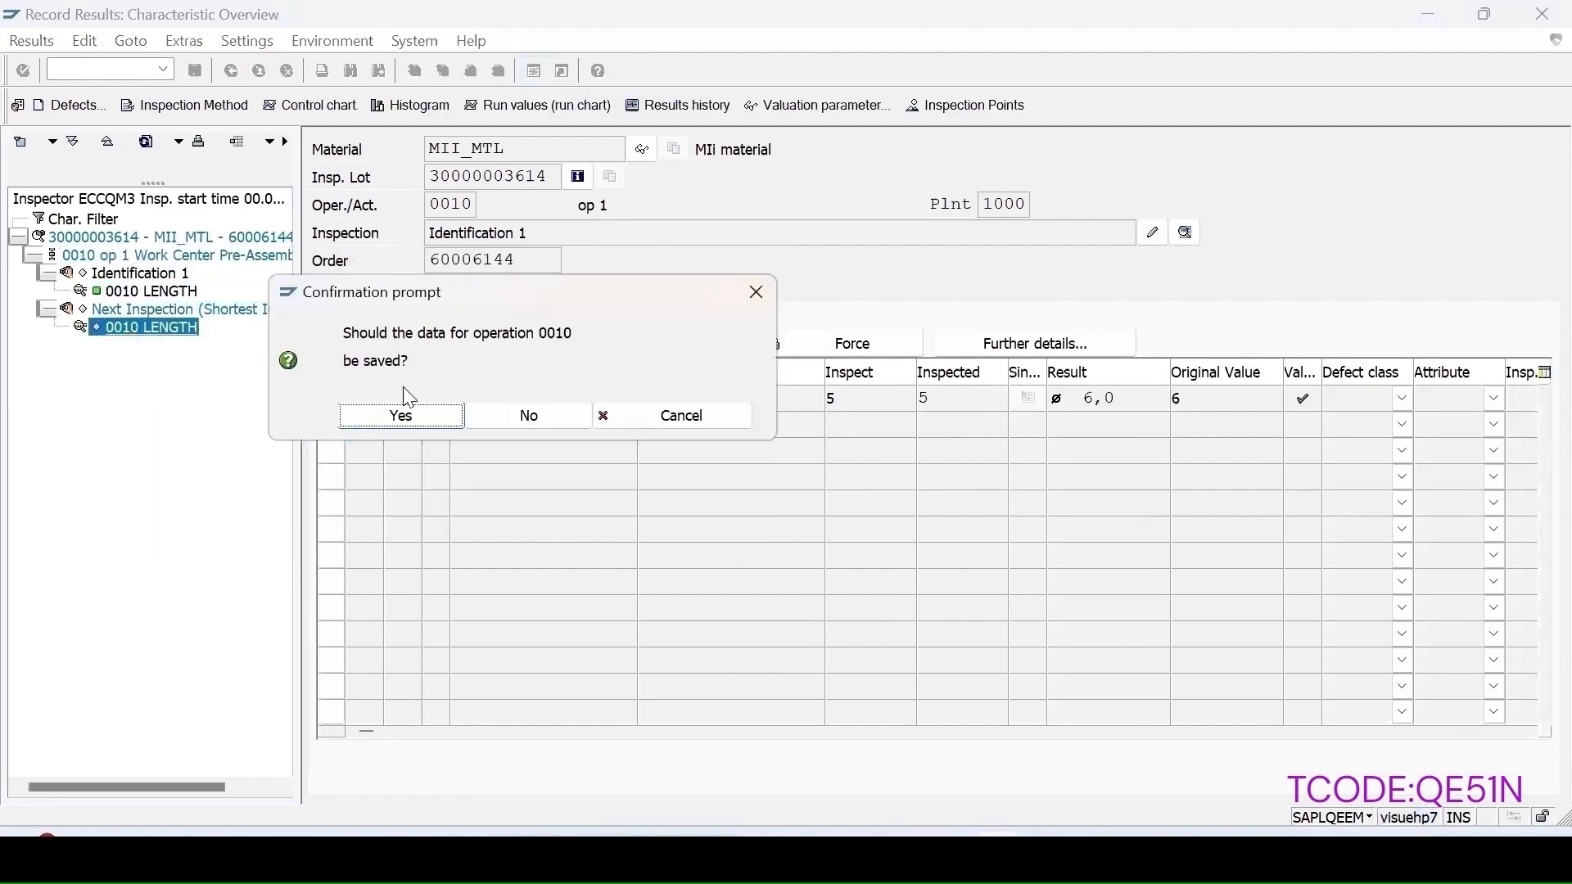
pyautogui.click(400, 415)
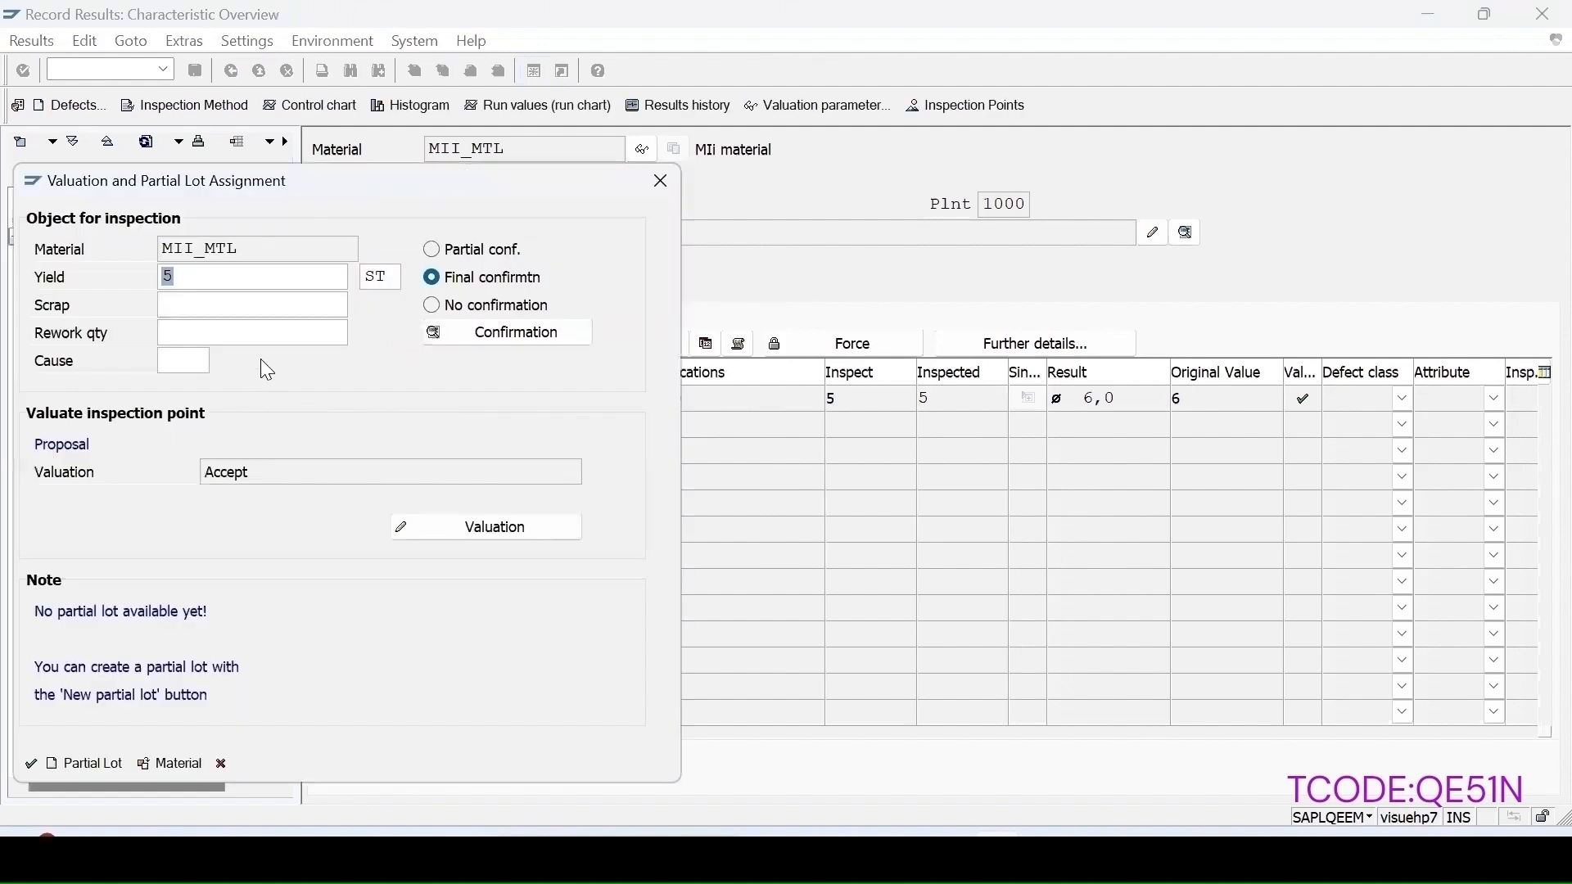
pyautogui.click(442, 249)
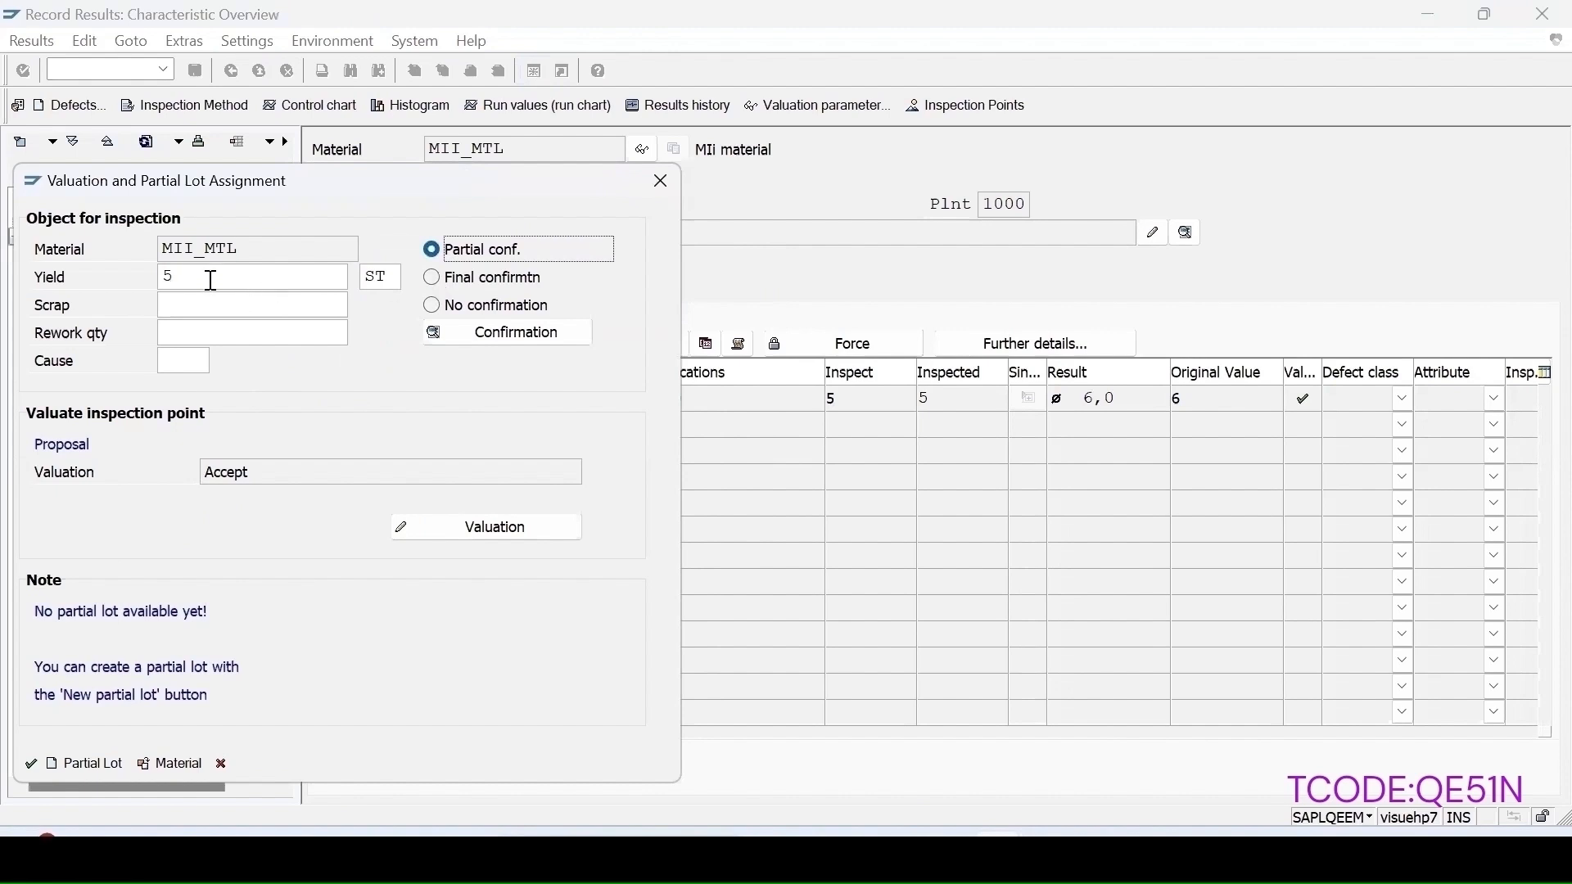
pyautogui.moveTo(209, 281); pyautogui.dragTo(84, 262)
pyautogui.write('2')
pyautogui.click(29, 765)
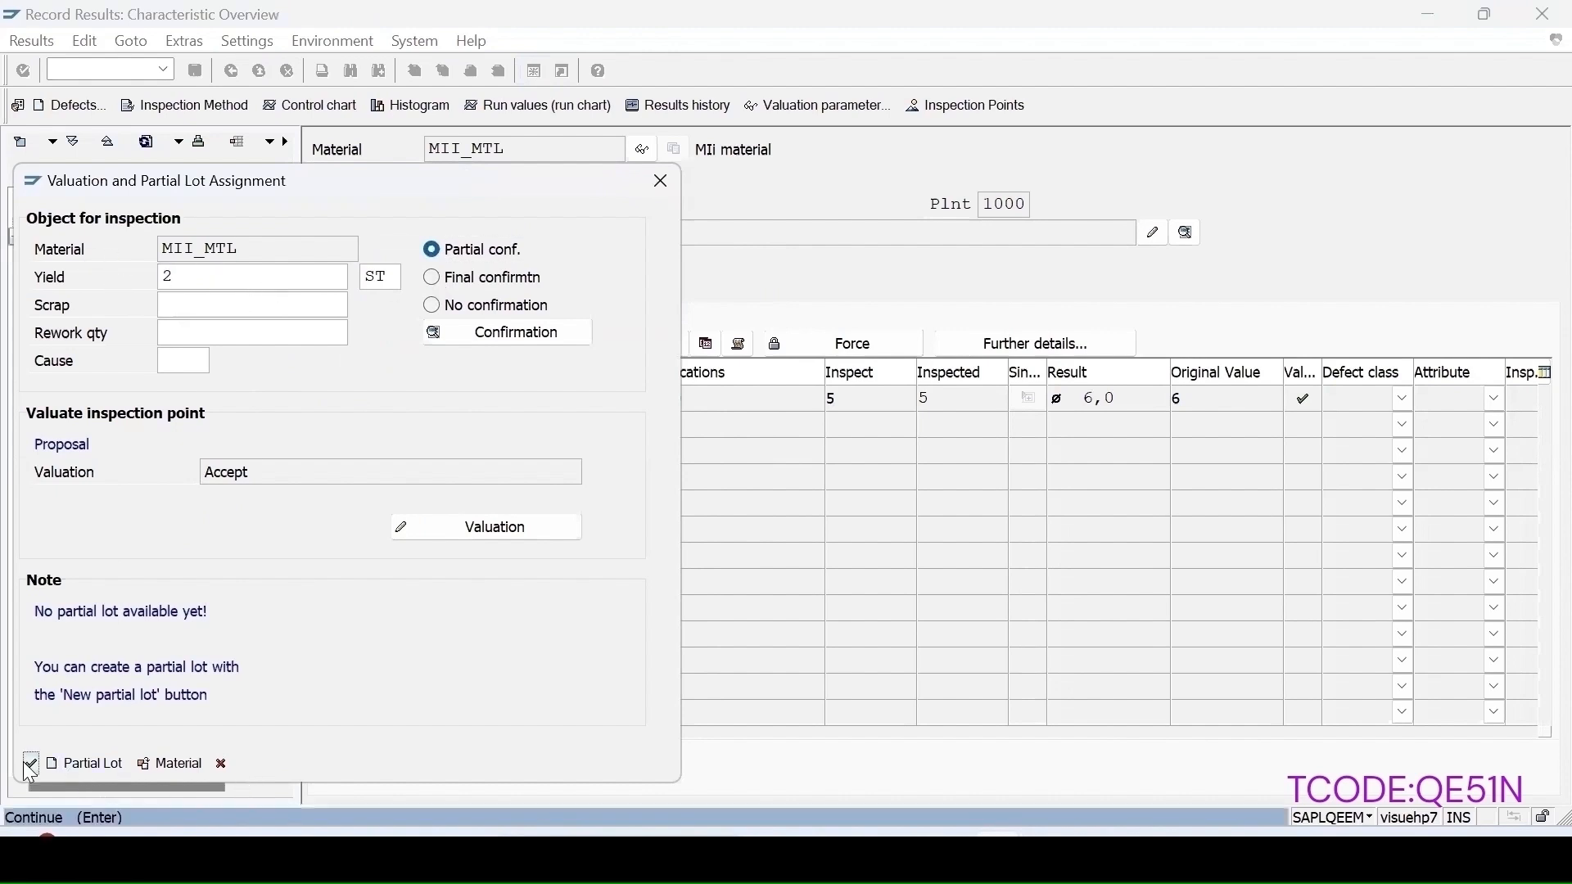
pyautogui.click(233, 486)
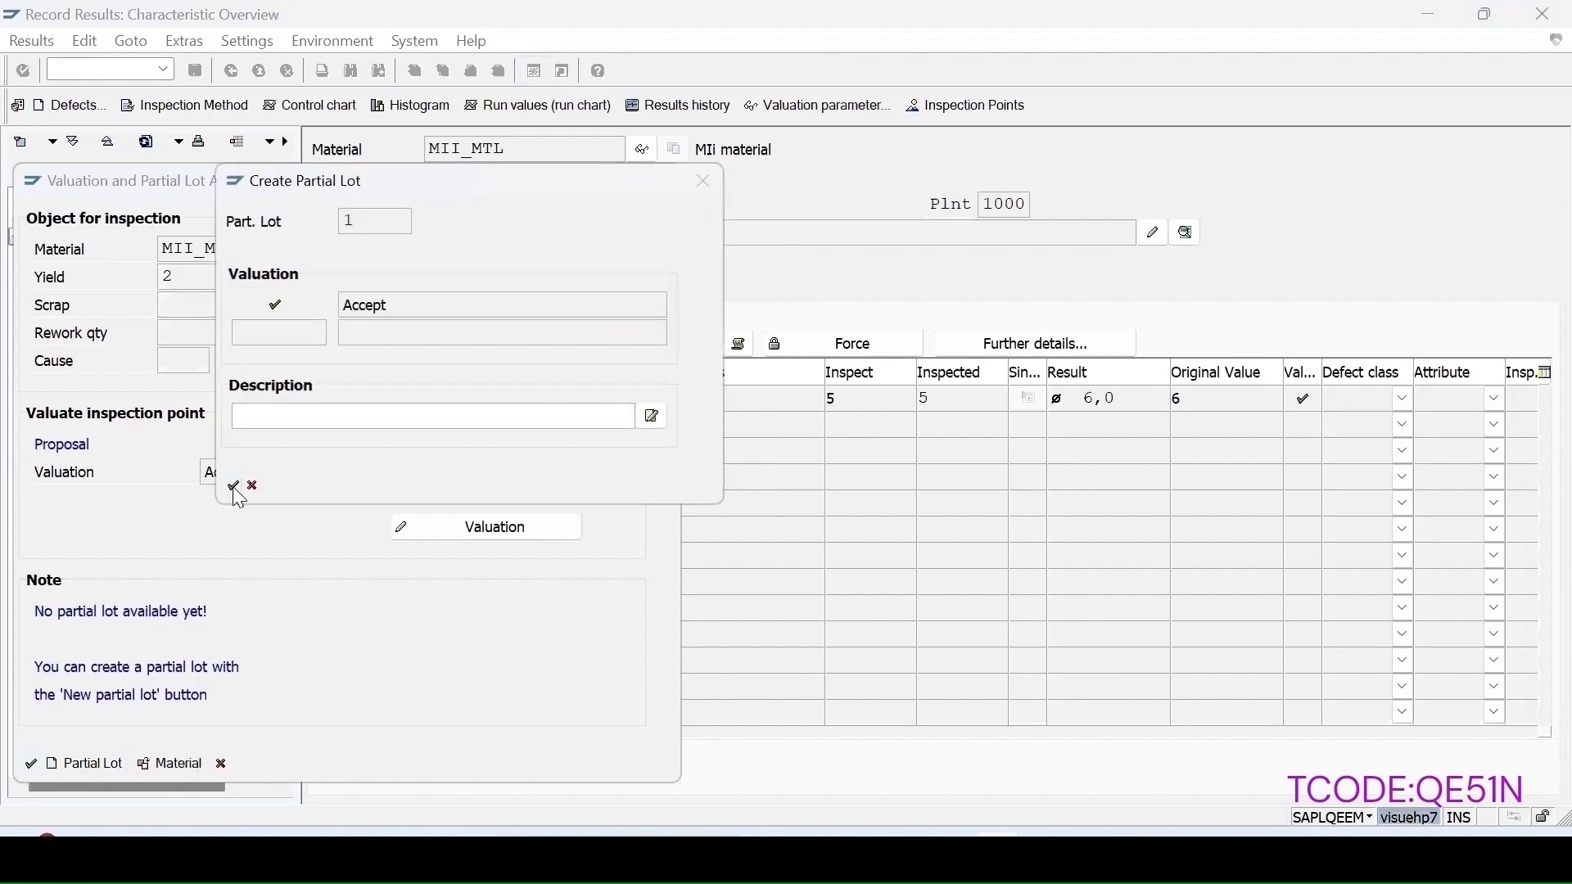
pyautogui.click(31, 793)
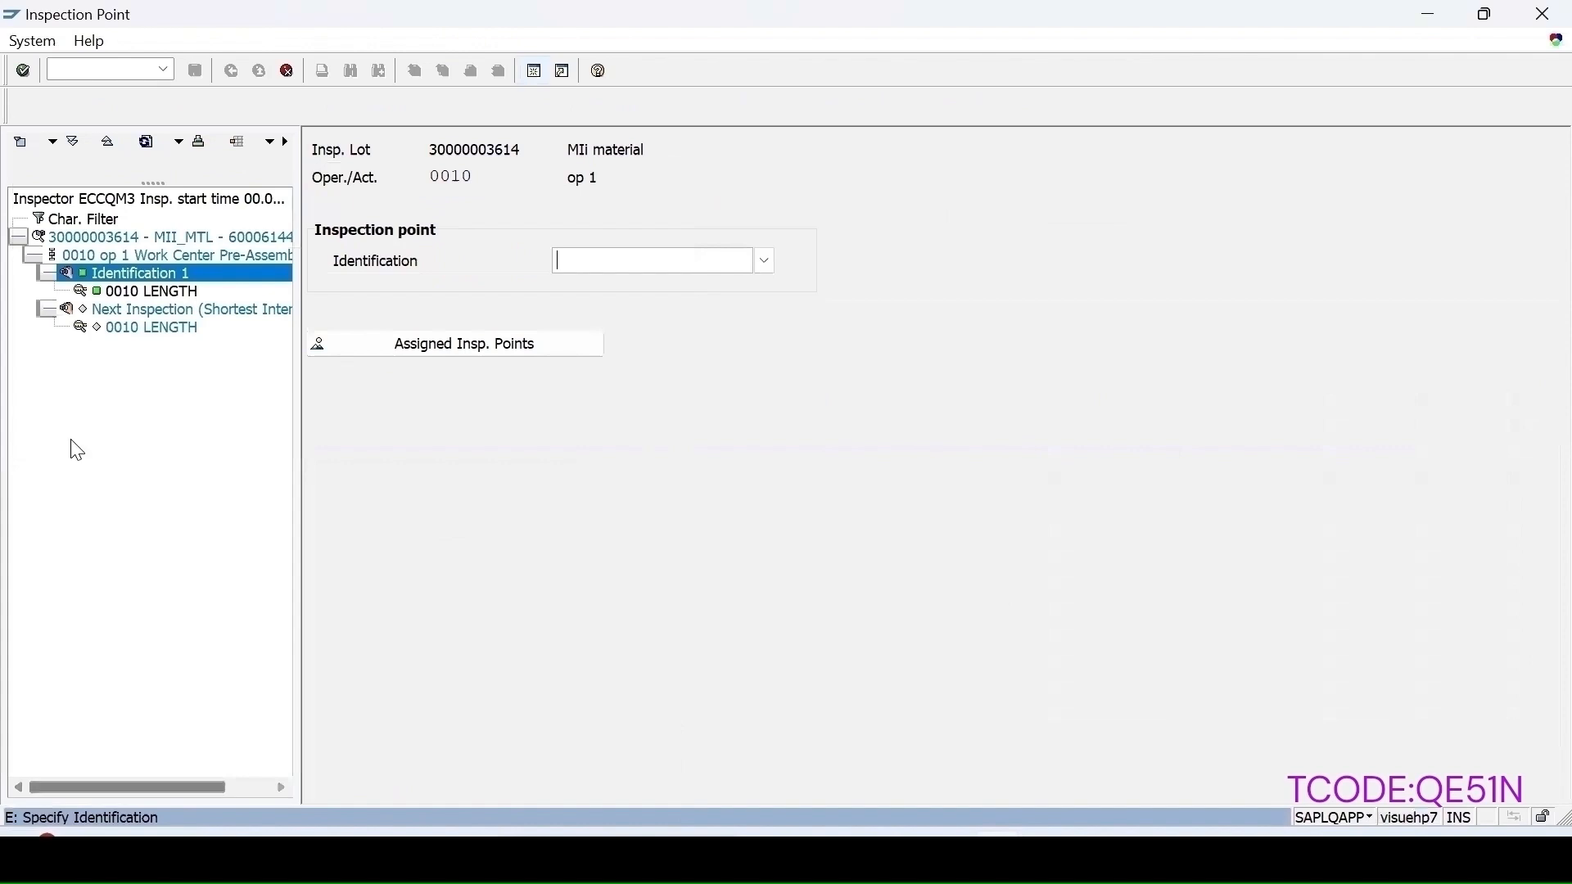
# Step: Create inspection point identification 2 for the next inspection, declining to set the skipped characteristic for processing
pyautogui.click(141, 331)
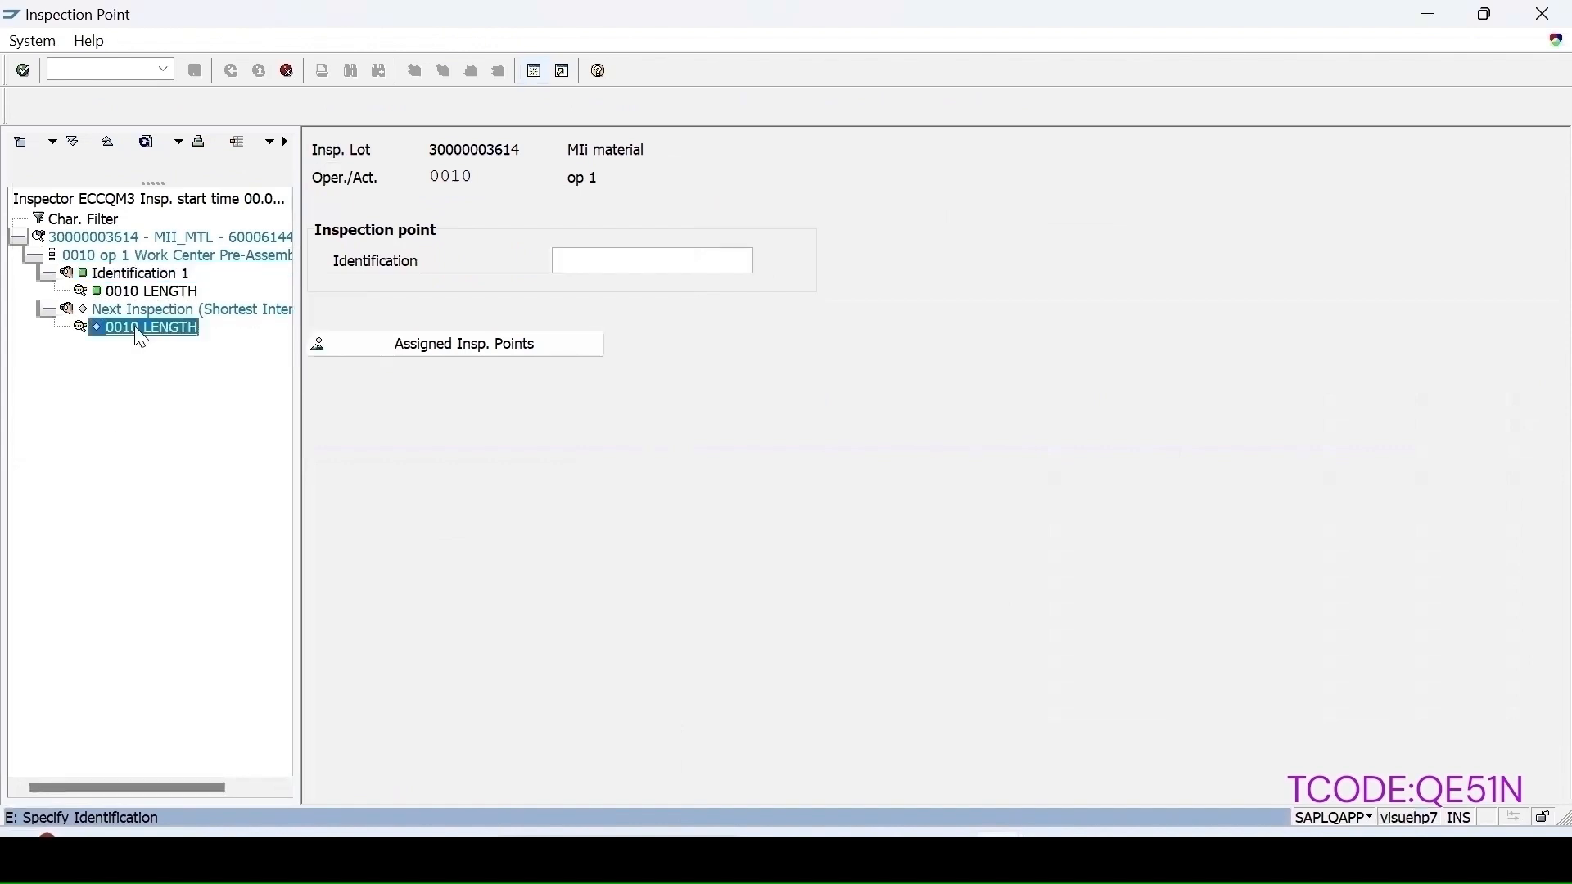
pyautogui.click(597, 266)
pyautogui.write('2')
pyautogui.press('Return')
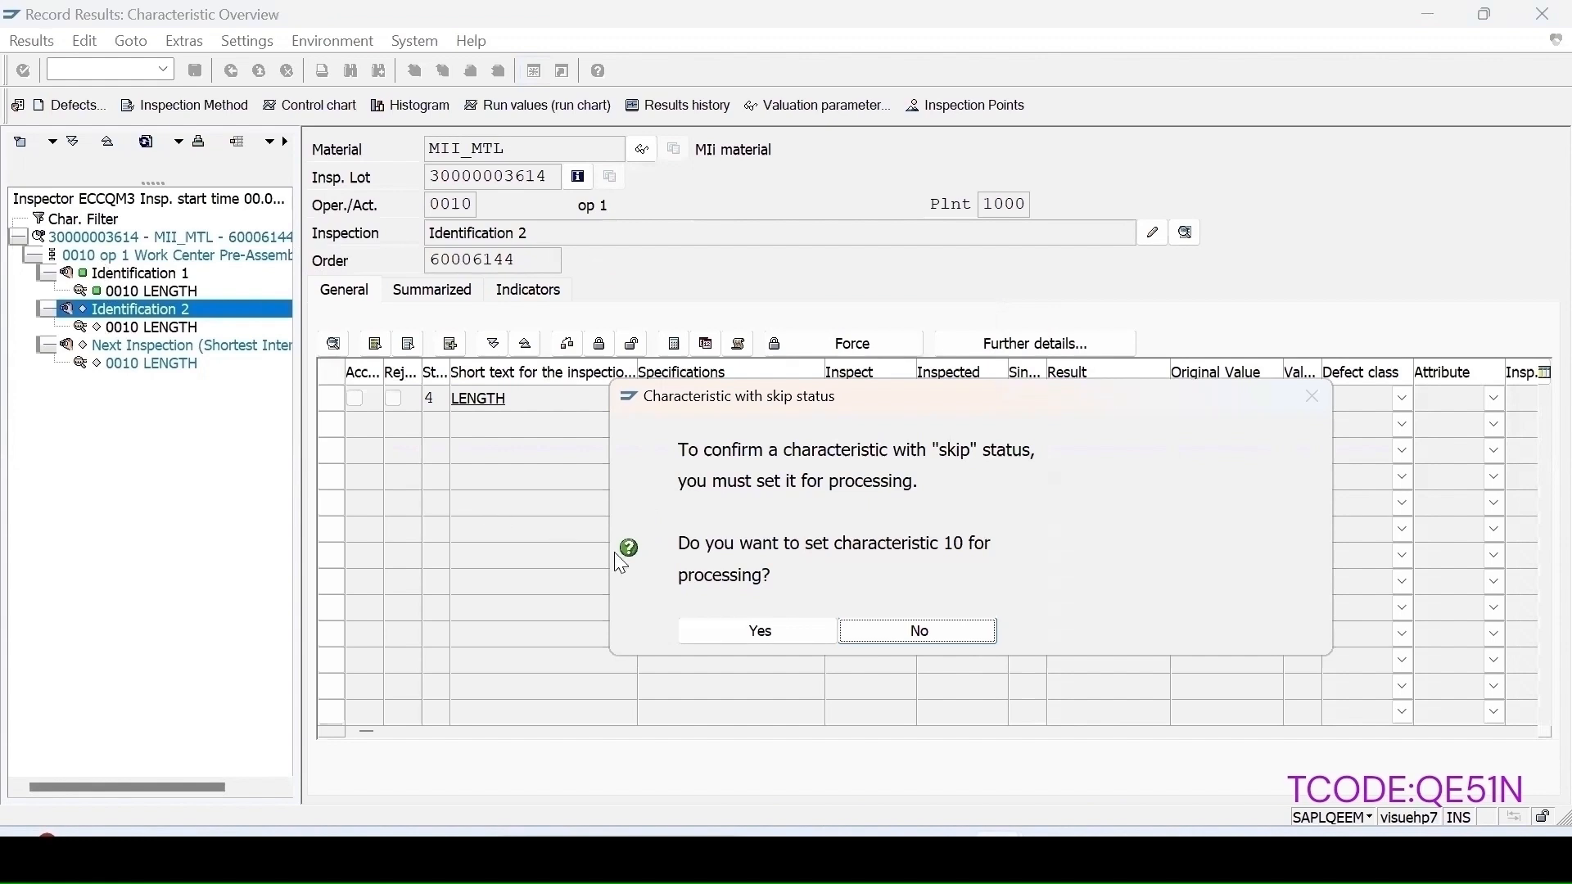
pyautogui.click(921, 632)
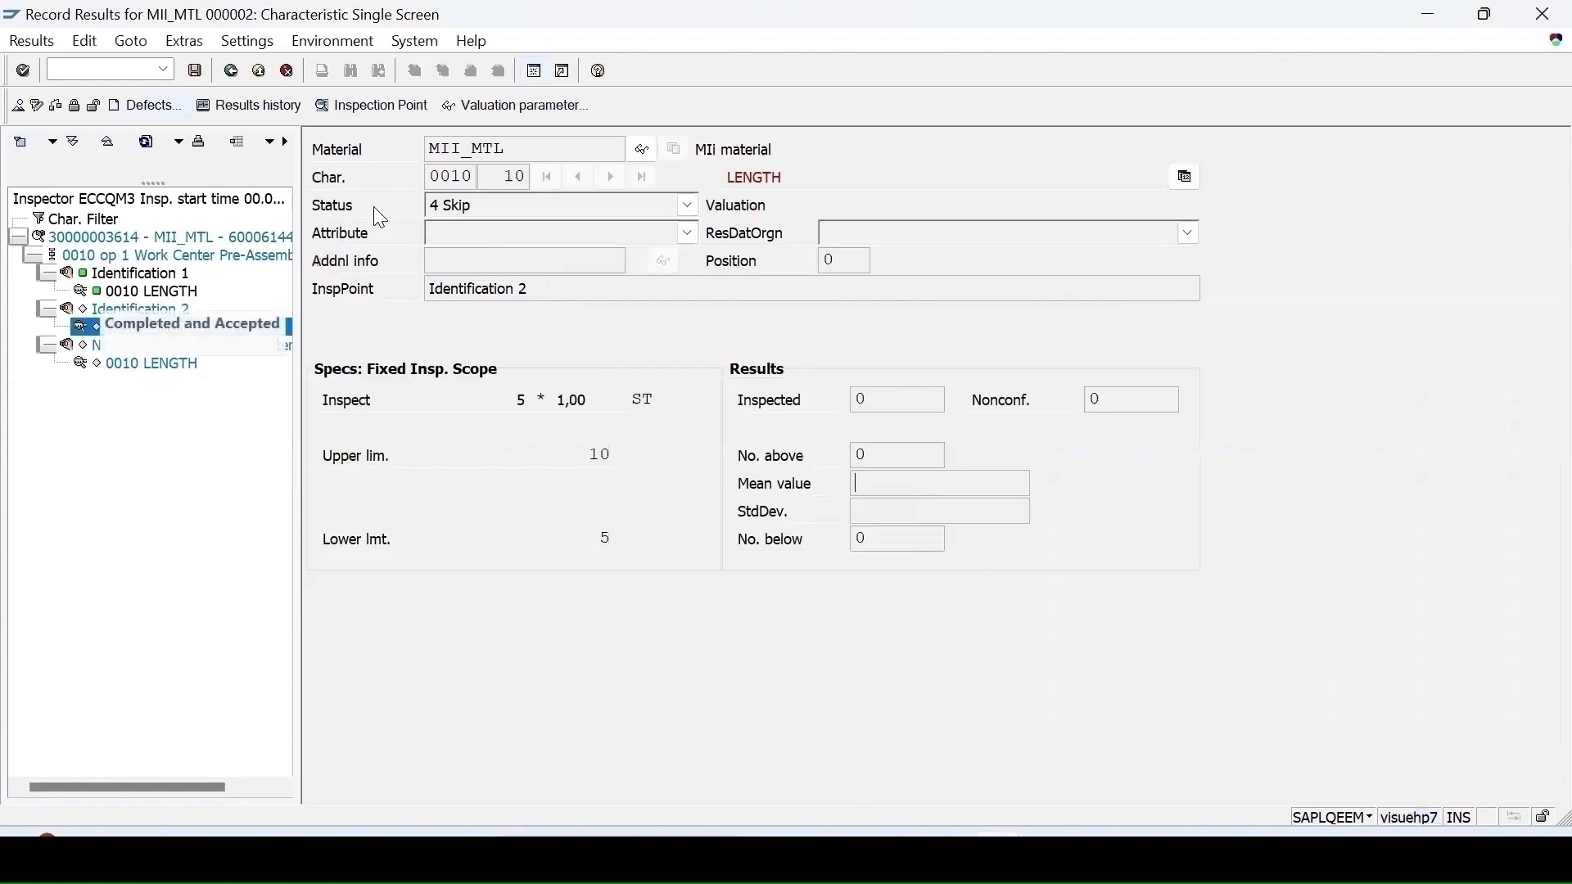
# Step: Open transaction QA32 and list inspection lots without a usage decision
pyautogui.click(85, 70)
pyautogui.write('/n')
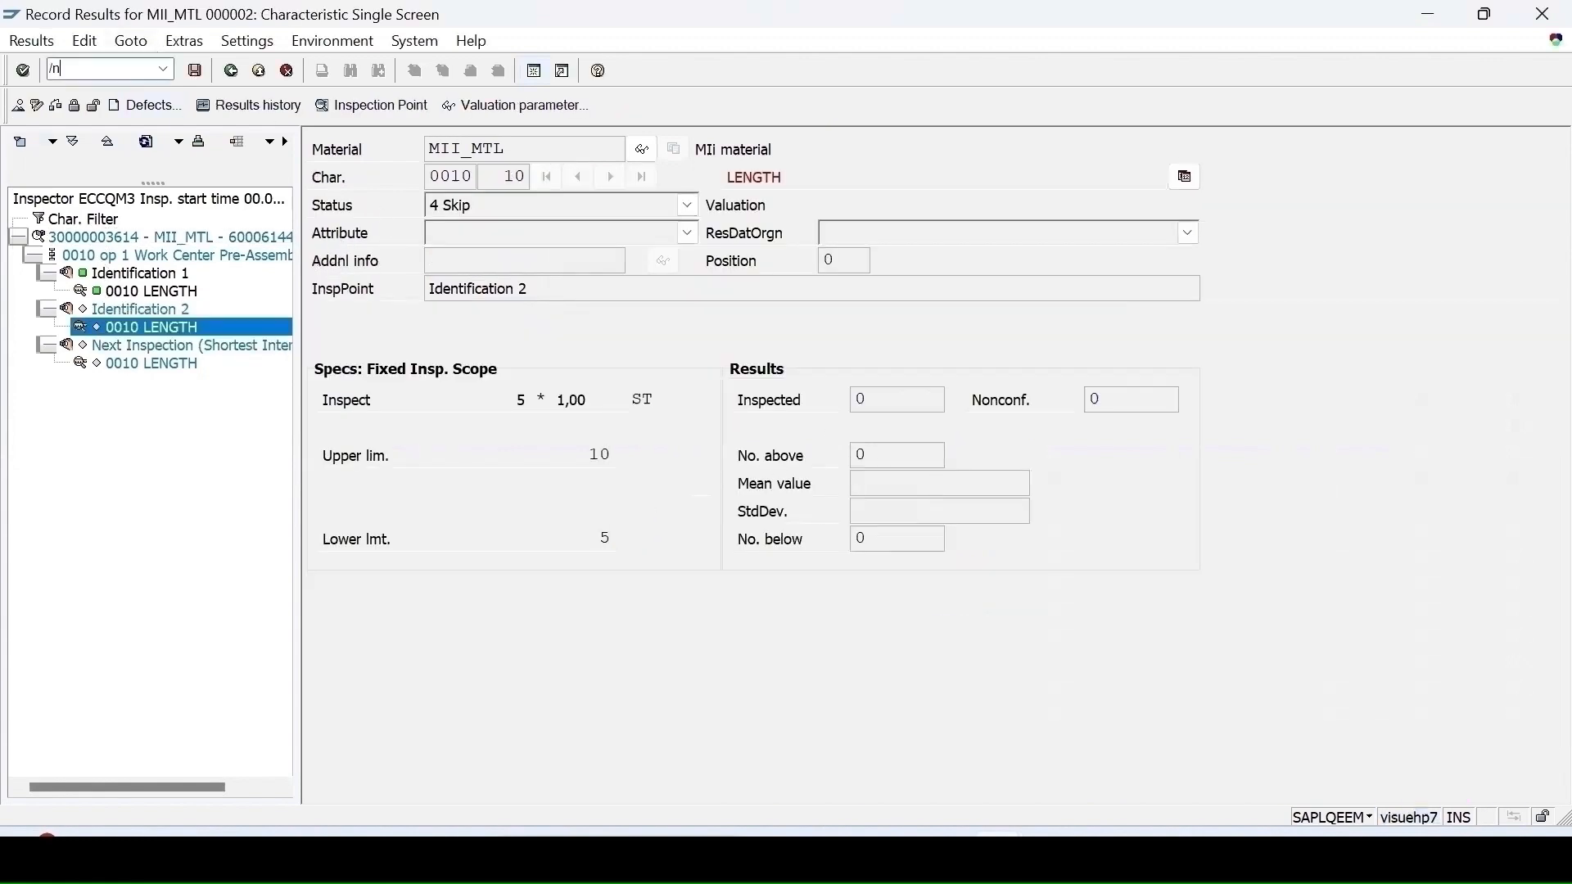
pyautogui.write('qa32')
pyautogui.press('Return')
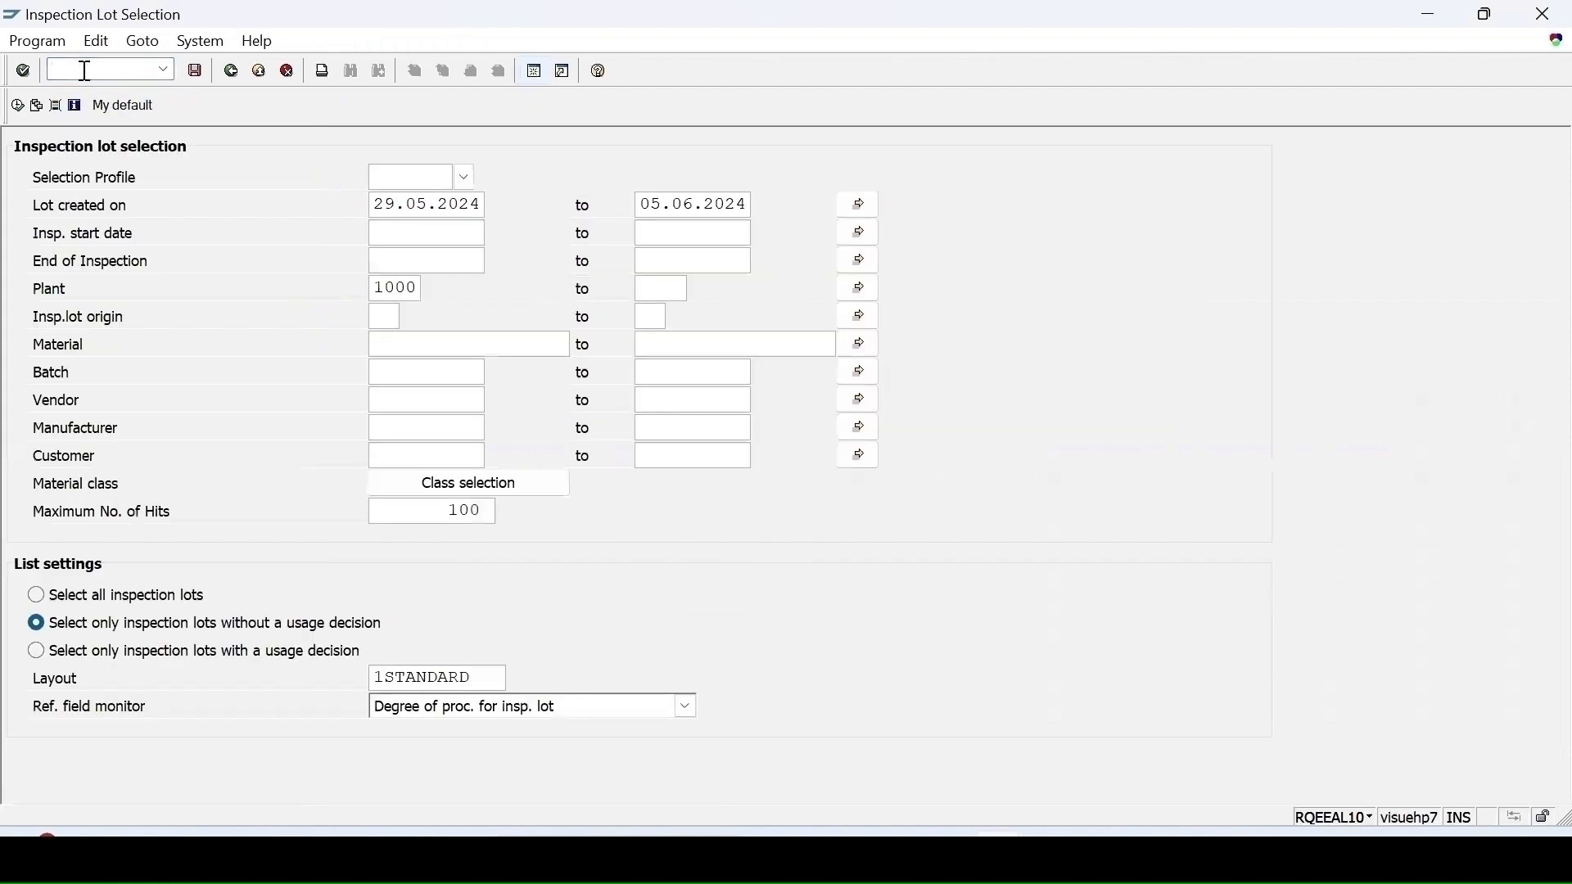
pyautogui.click(15, 107)
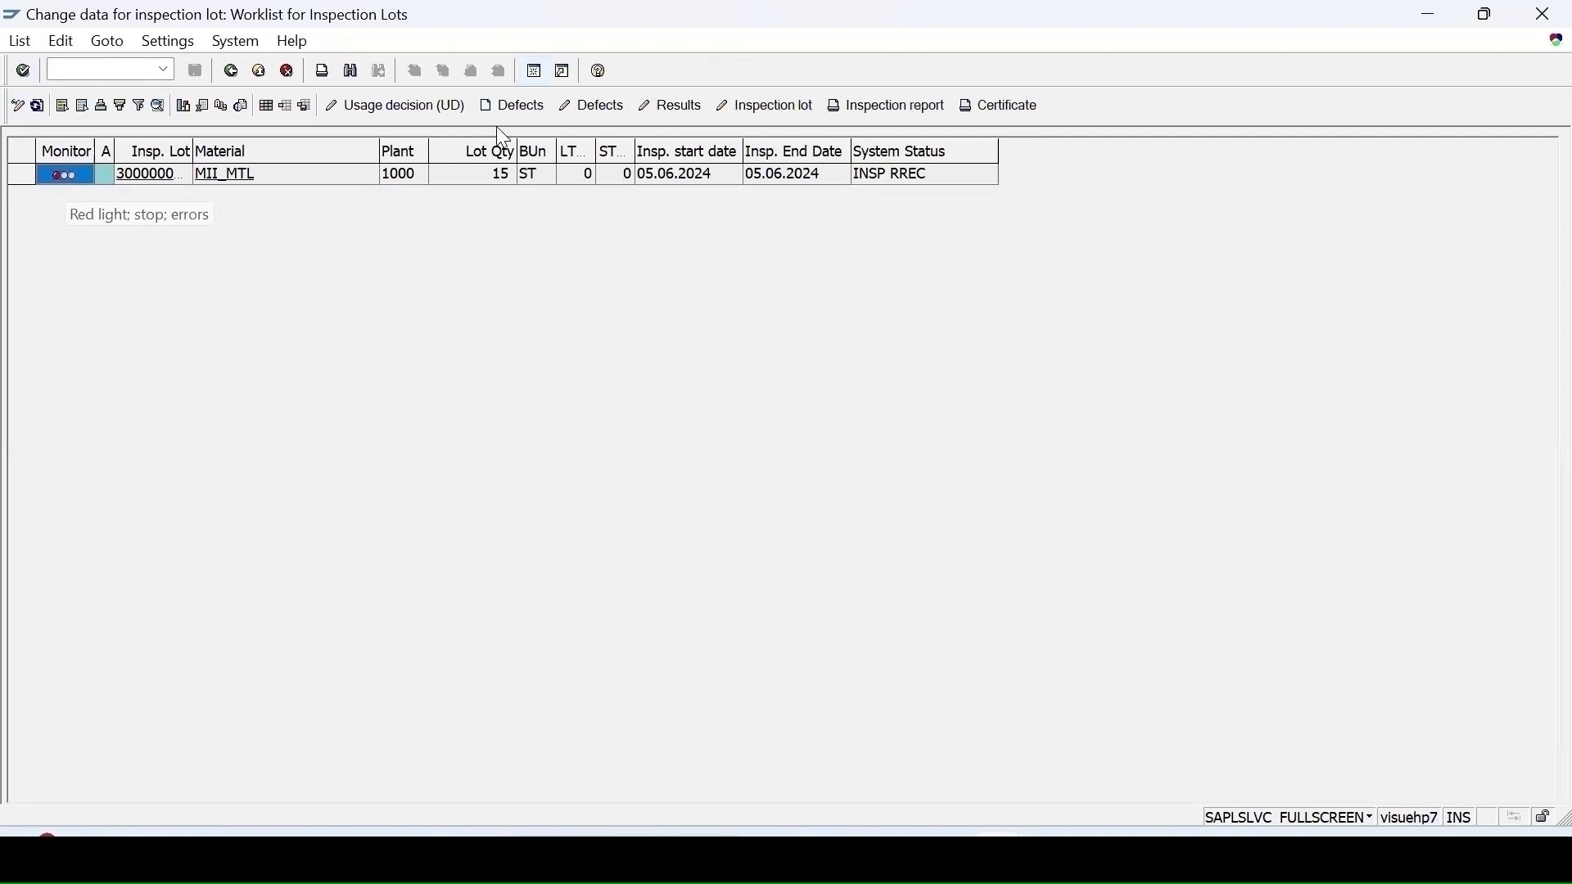
# Step: Record usage decision A (Accept) for inspection lot of MII_MTL and save it
pyautogui.click(421, 106)
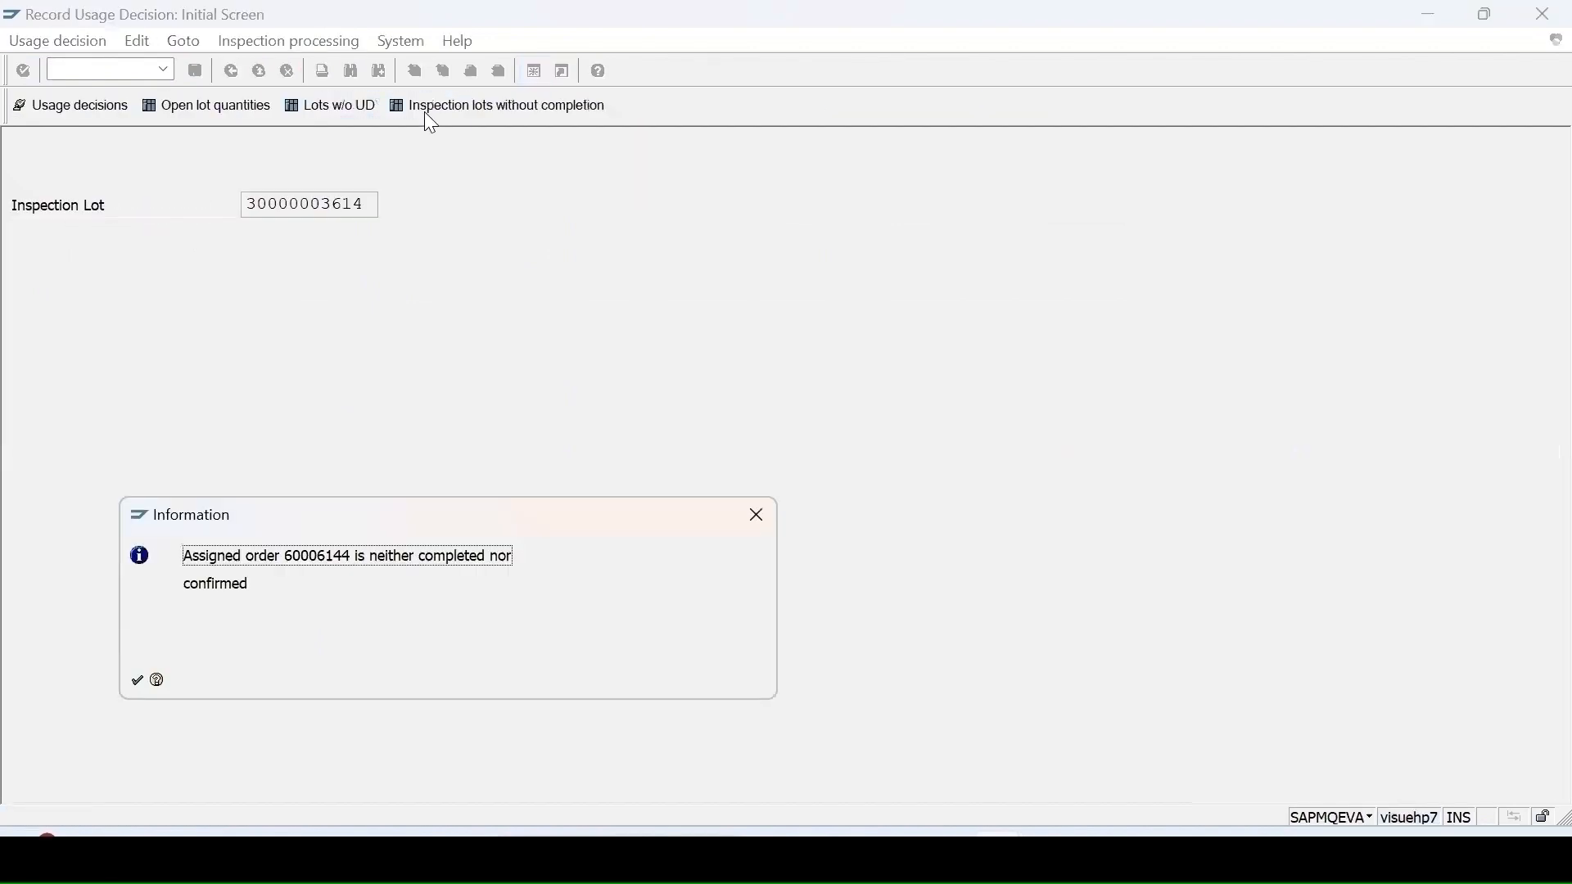
pyautogui.click(137, 680)
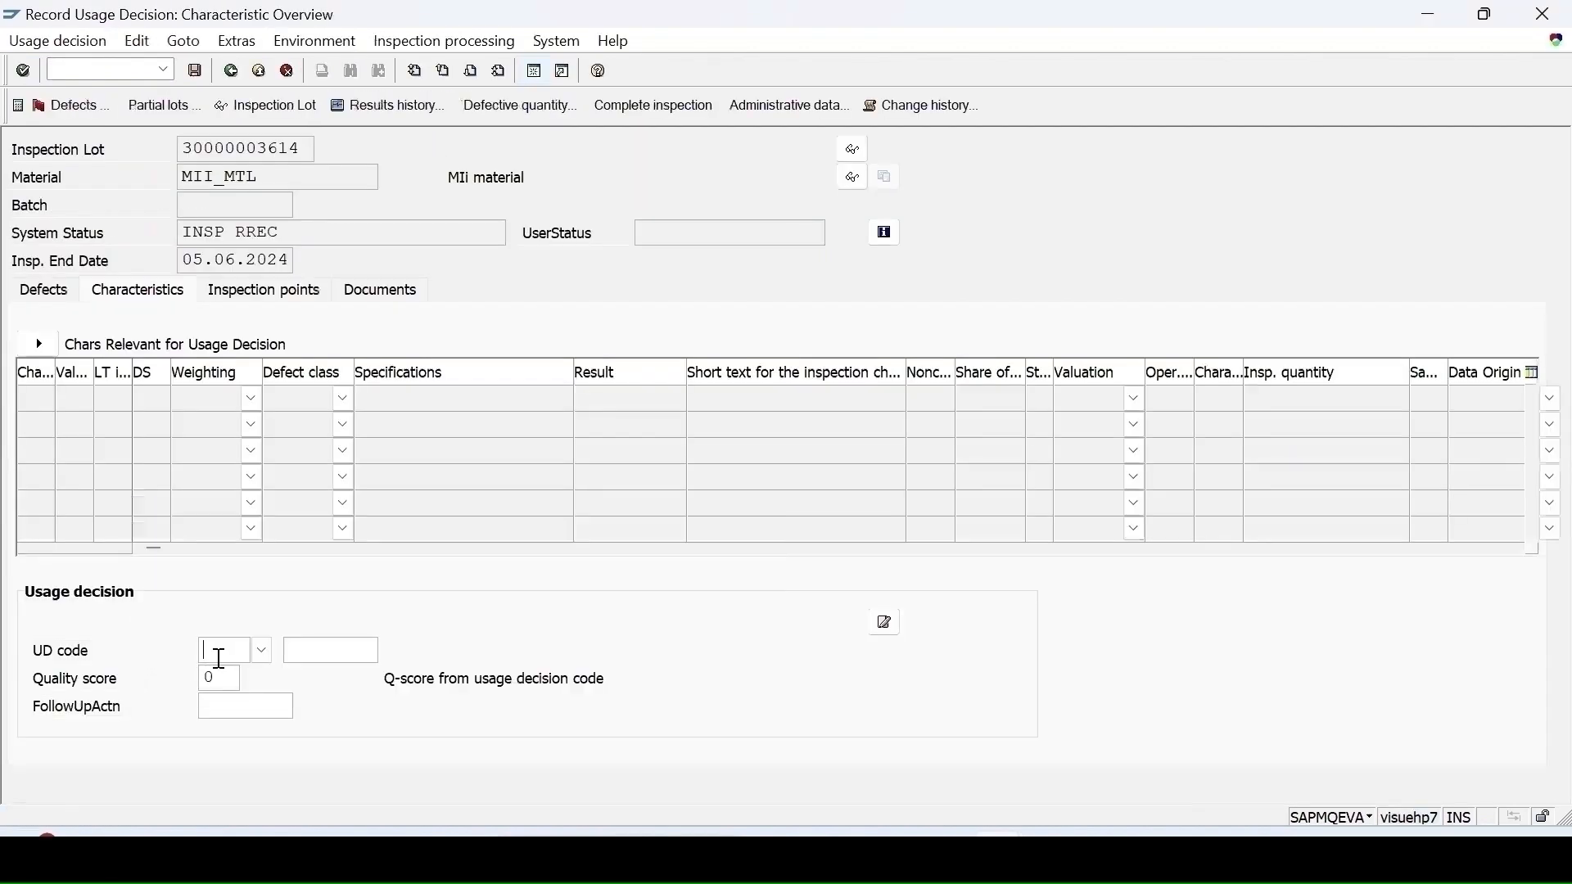
pyautogui.click(262, 651)
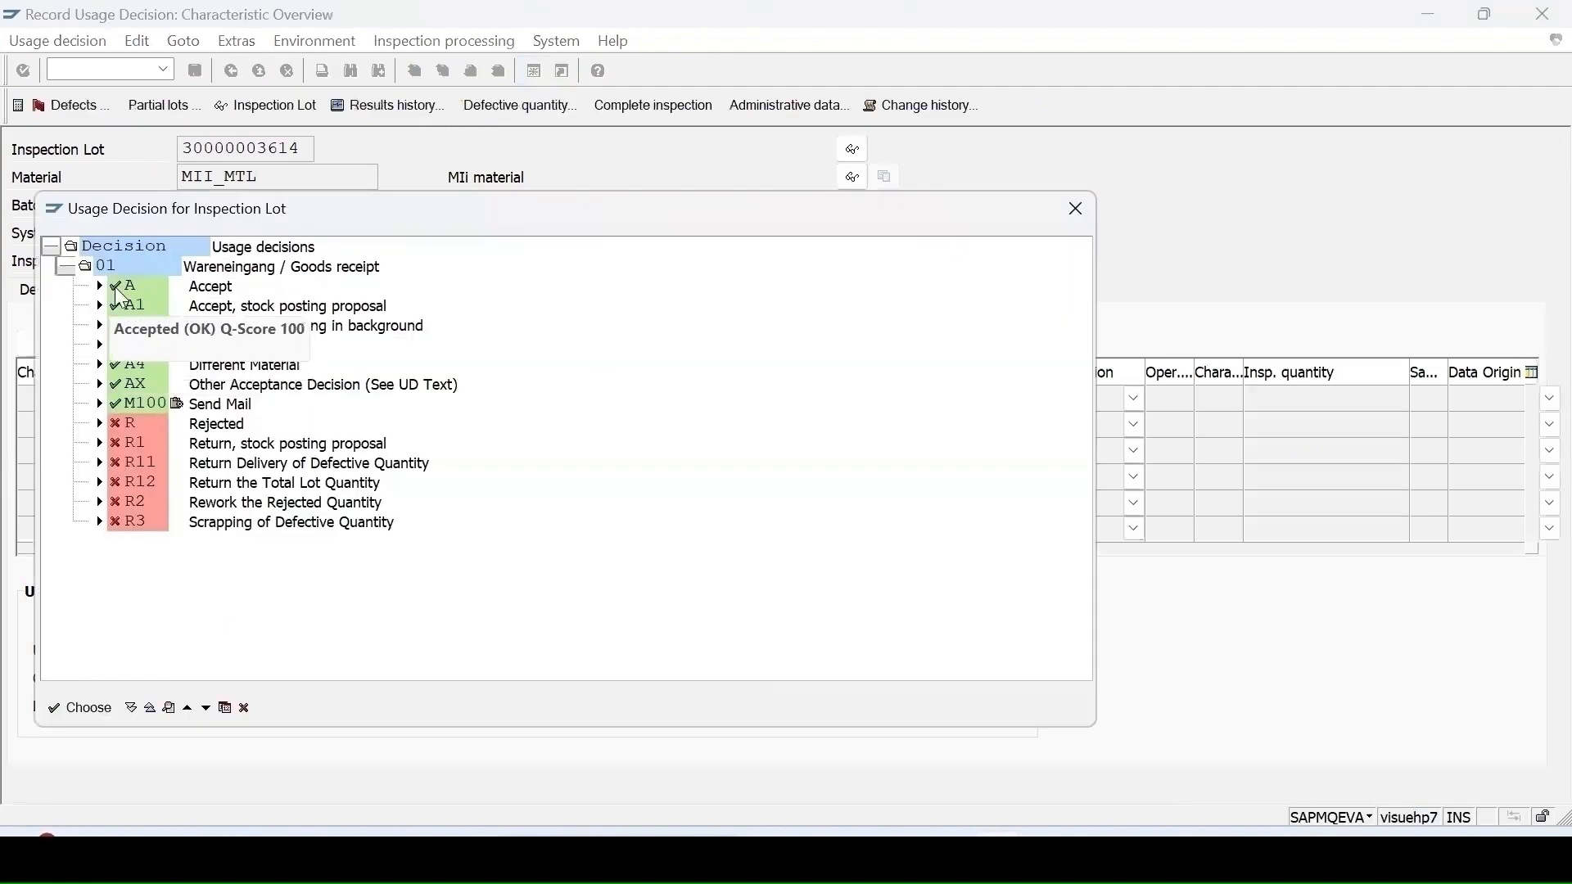
pyautogui.doubleClick(114, 286)
pyautogui.click(198, 79)
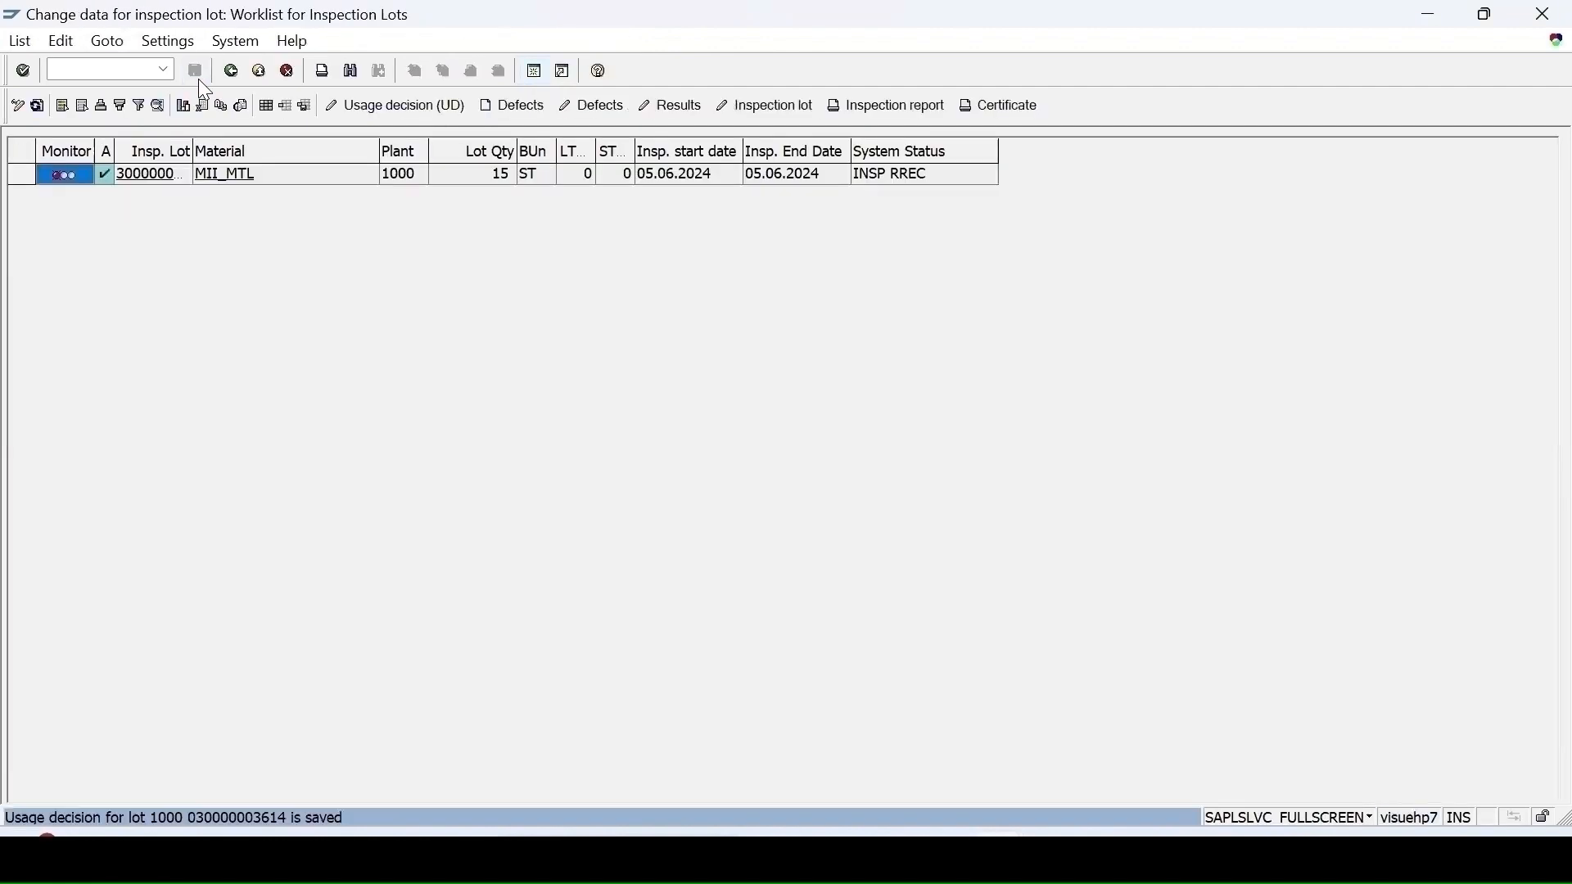
# Step: Refresh the lot worklist and open routing change CA02 for material MII_MTL in plant 1000
pyautogui.click(38, 106)
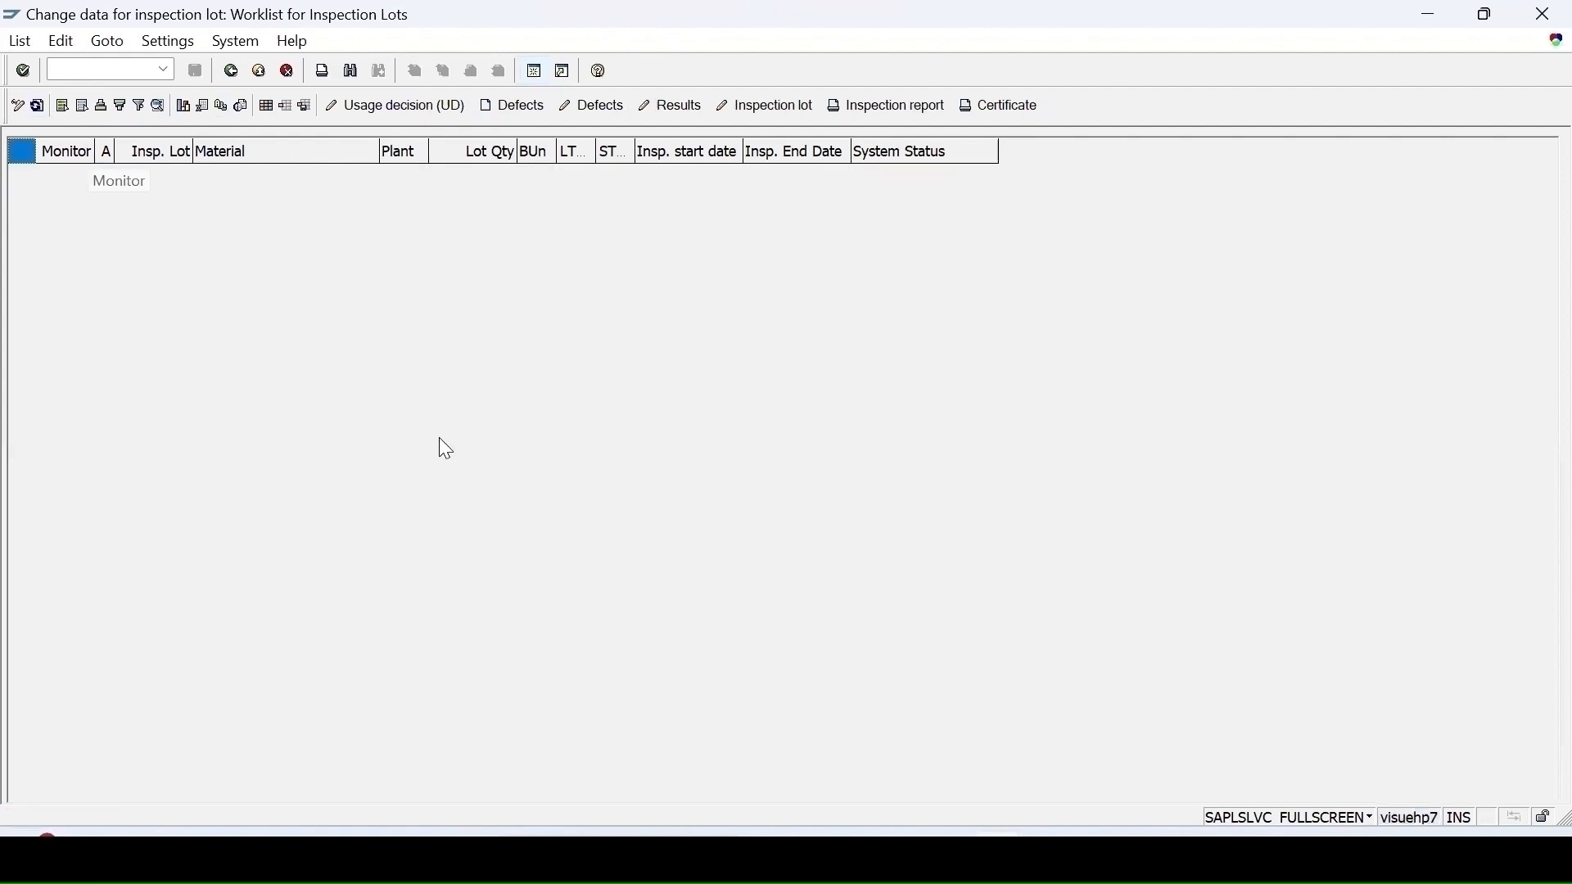
pyautogui.moveTo(997, 857)
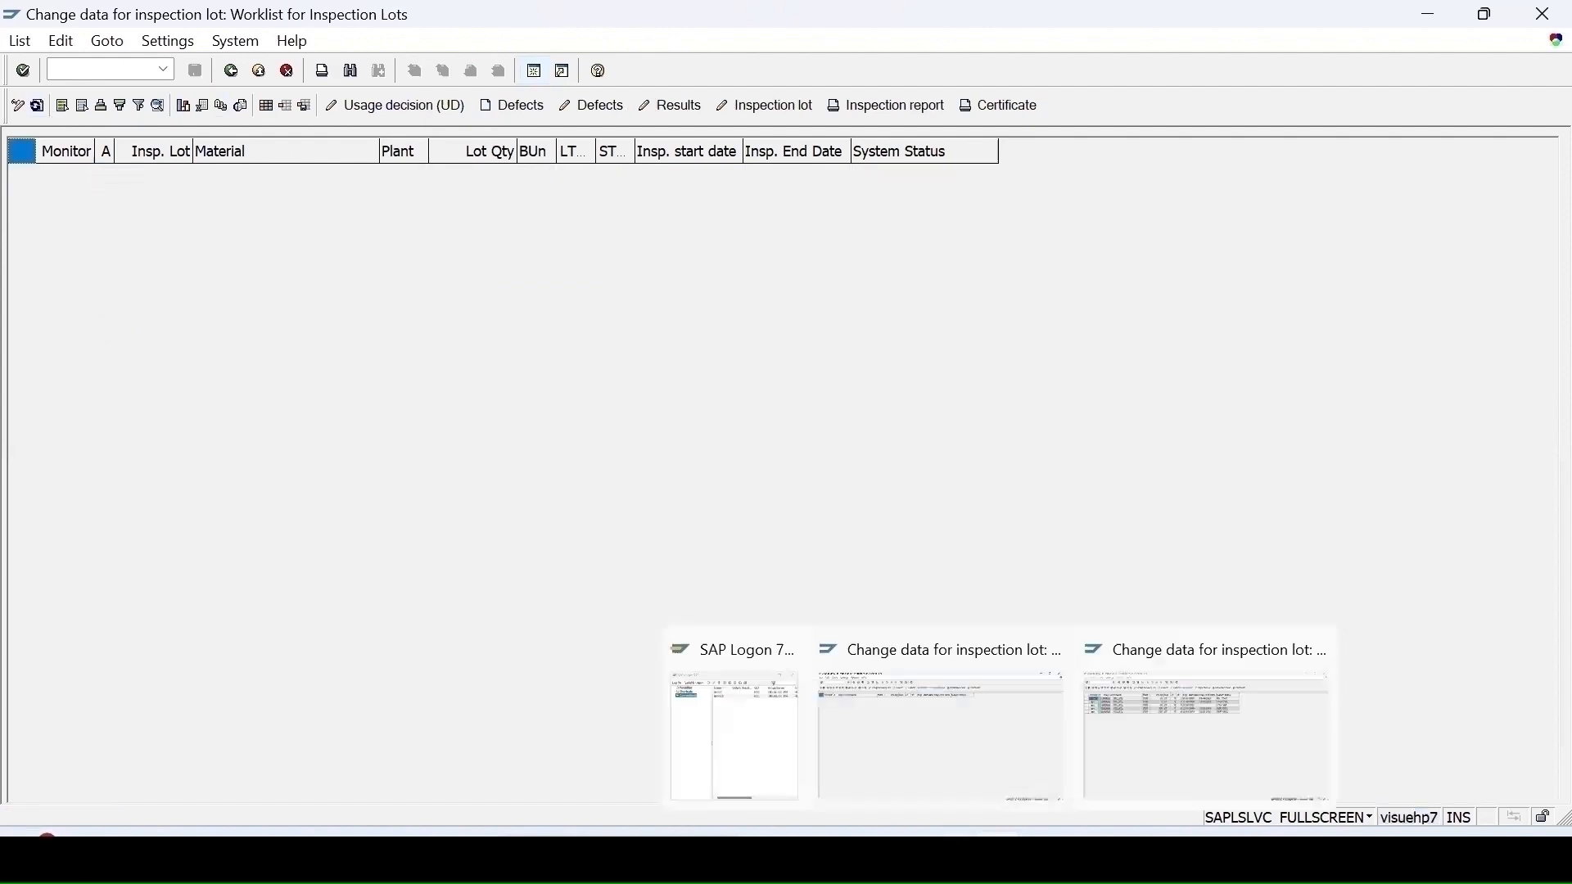
pyautogui.click(974, 763)
pyautogui.click(106, 69)
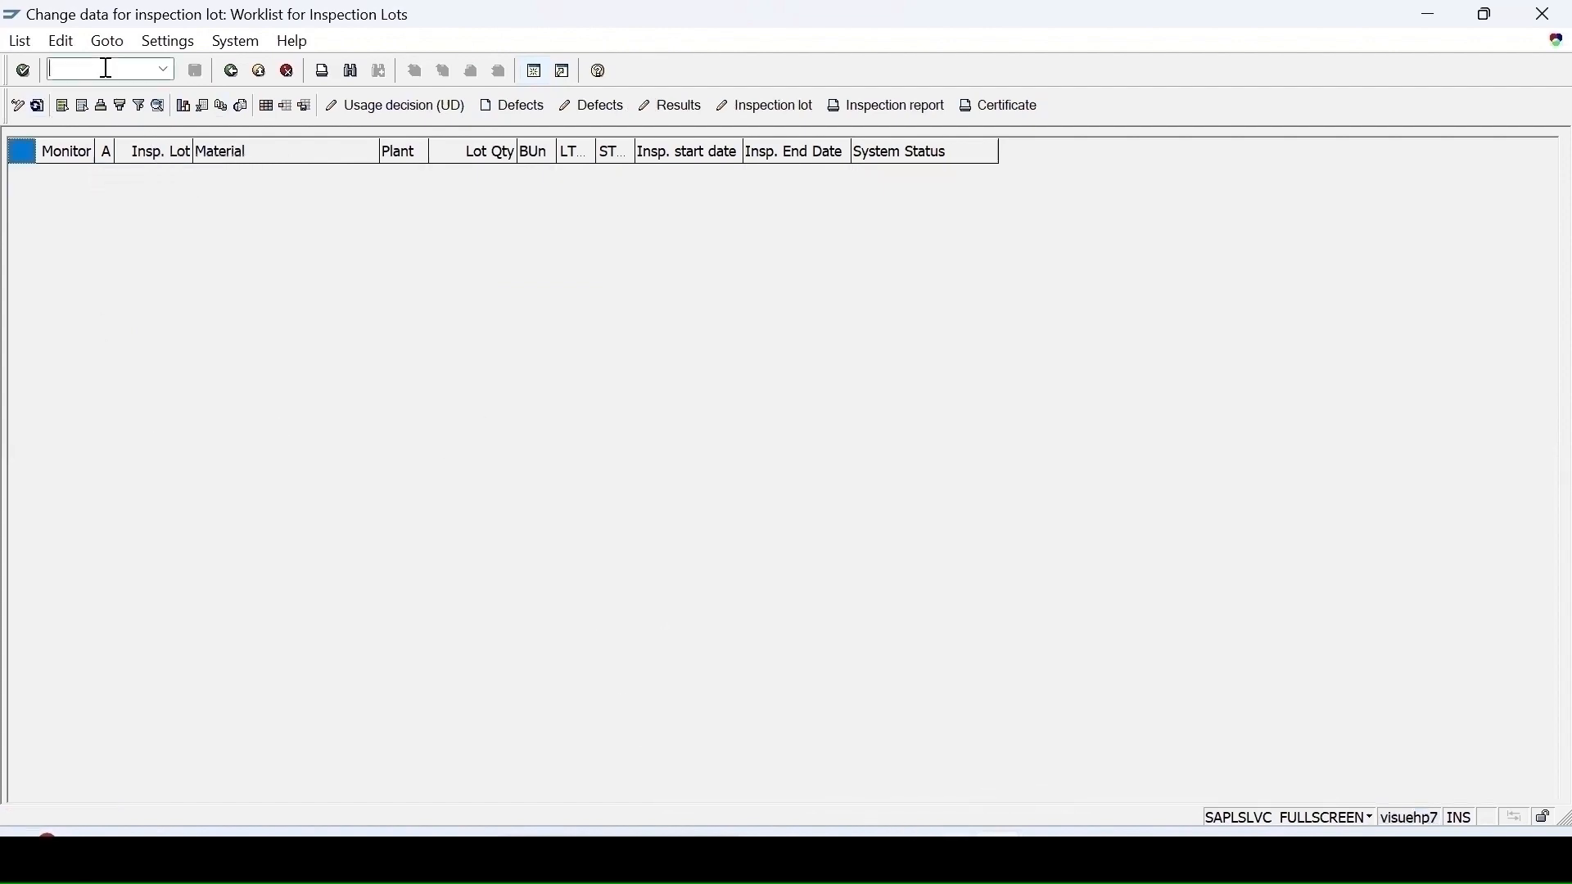
pyautogui.write('/nca02')
pyautogui.press('Return')
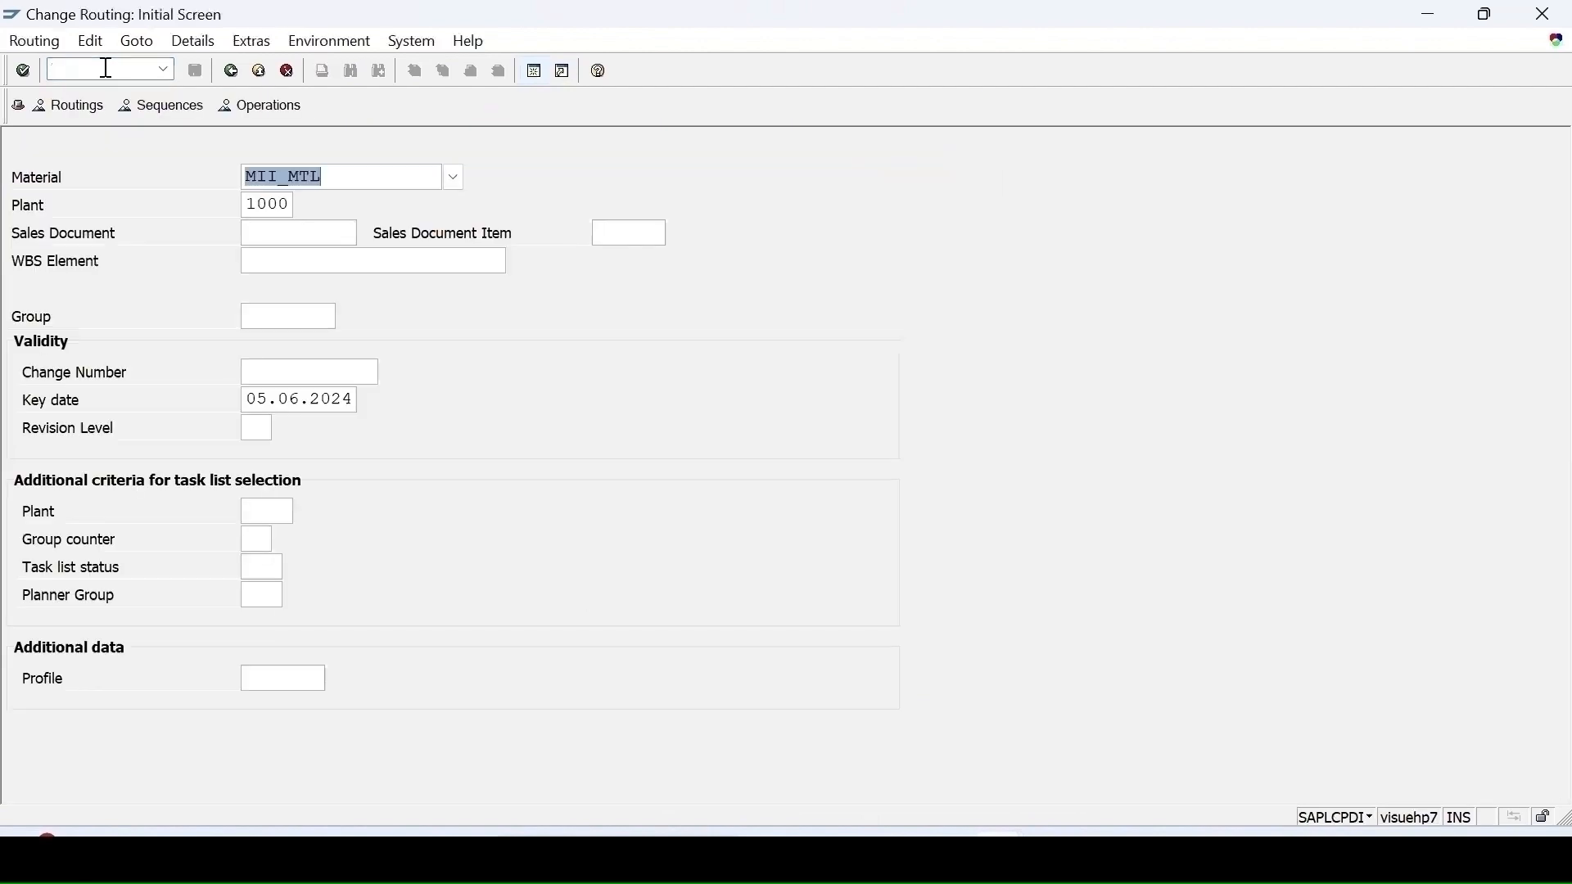
pyautogui.press('Return')
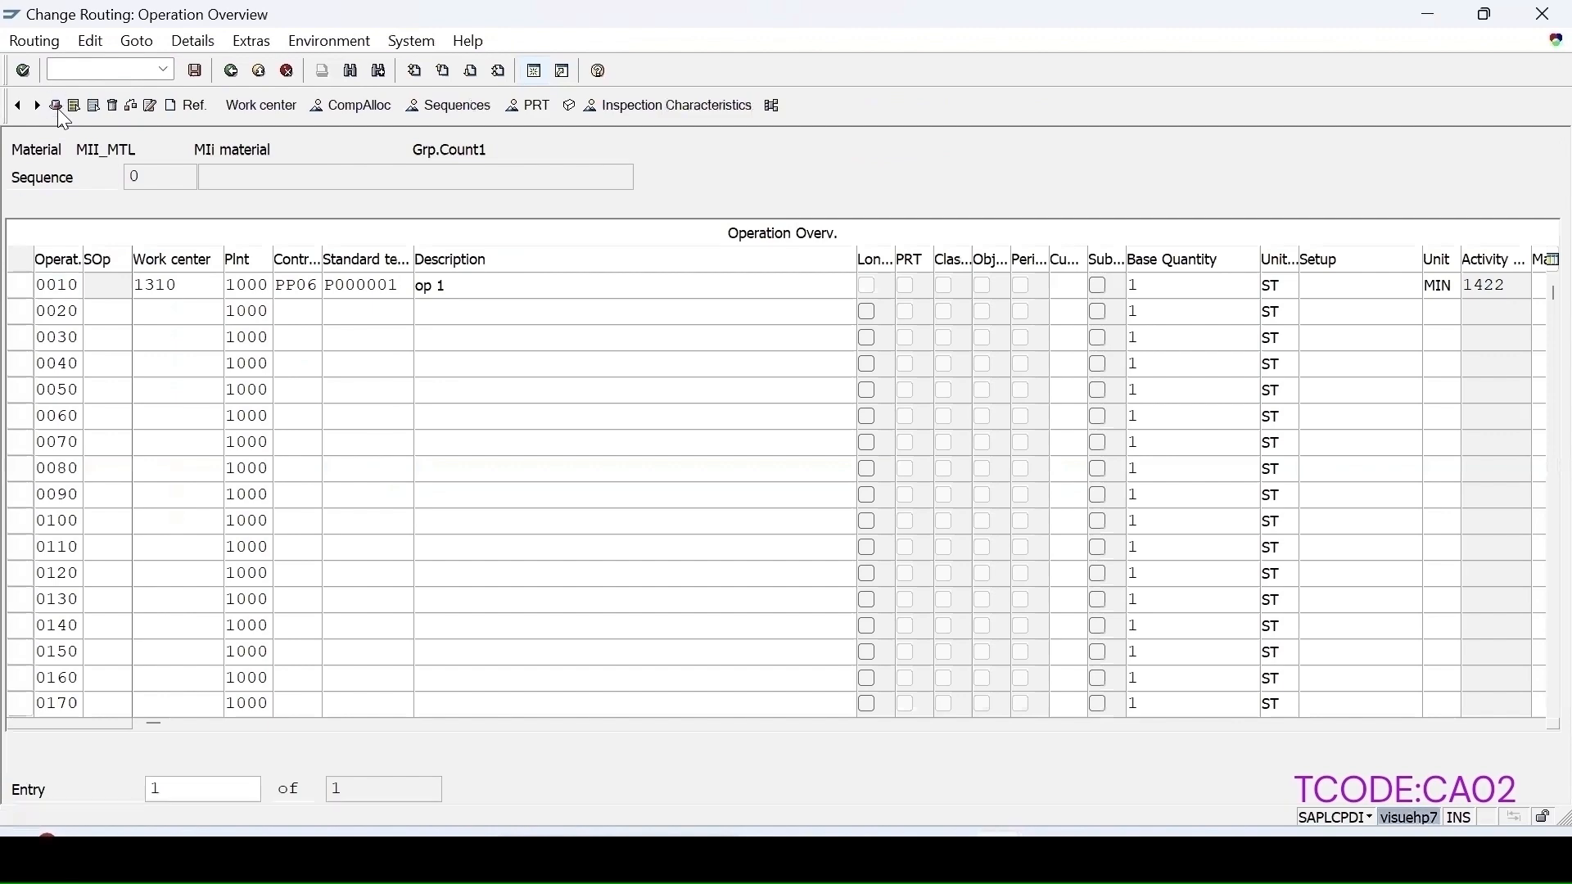
# Step: Set the routing header's inspection points to 150, generated inspection point by quantity or time, and return to operations
pyautogui.click(56, 107)
pyautogui.click(290, 712)
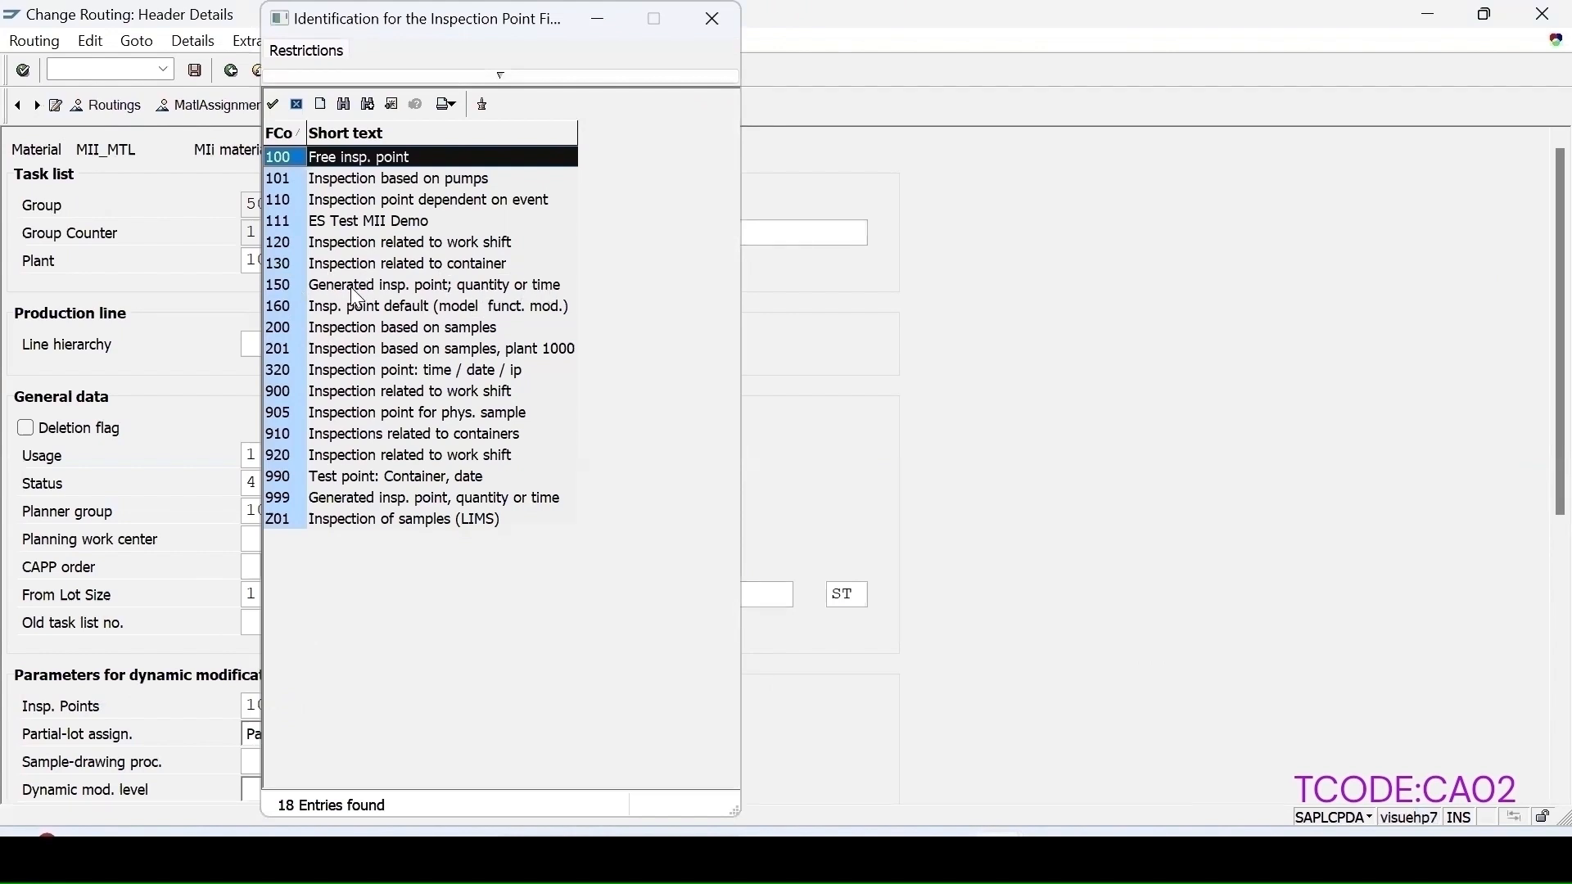
pyautogui.doubleClick(278, 284)
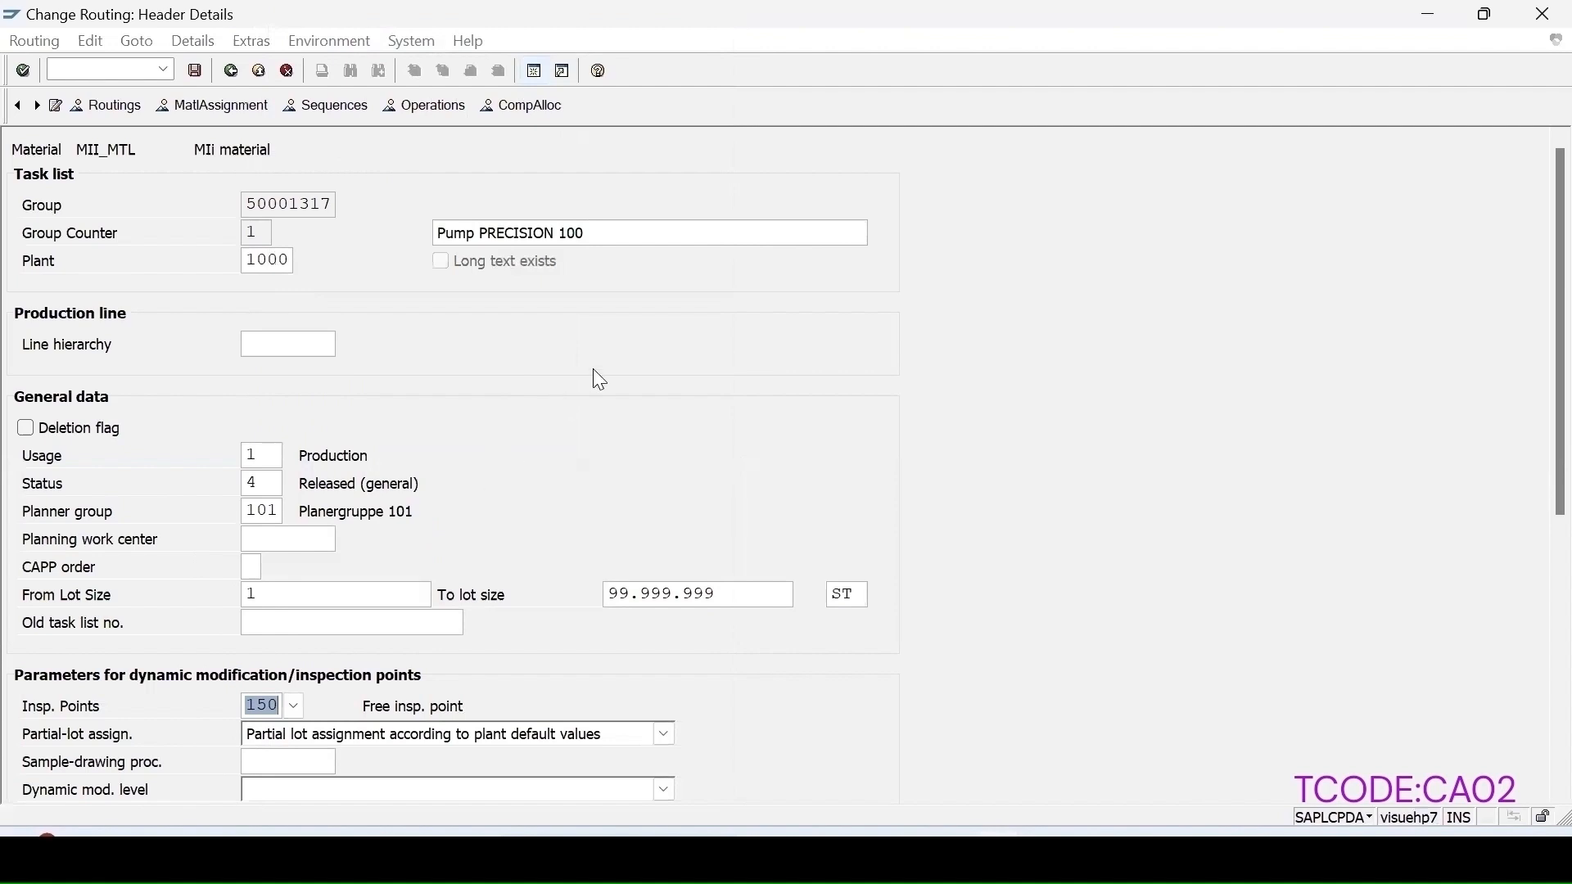
pyautogui.press('Return')
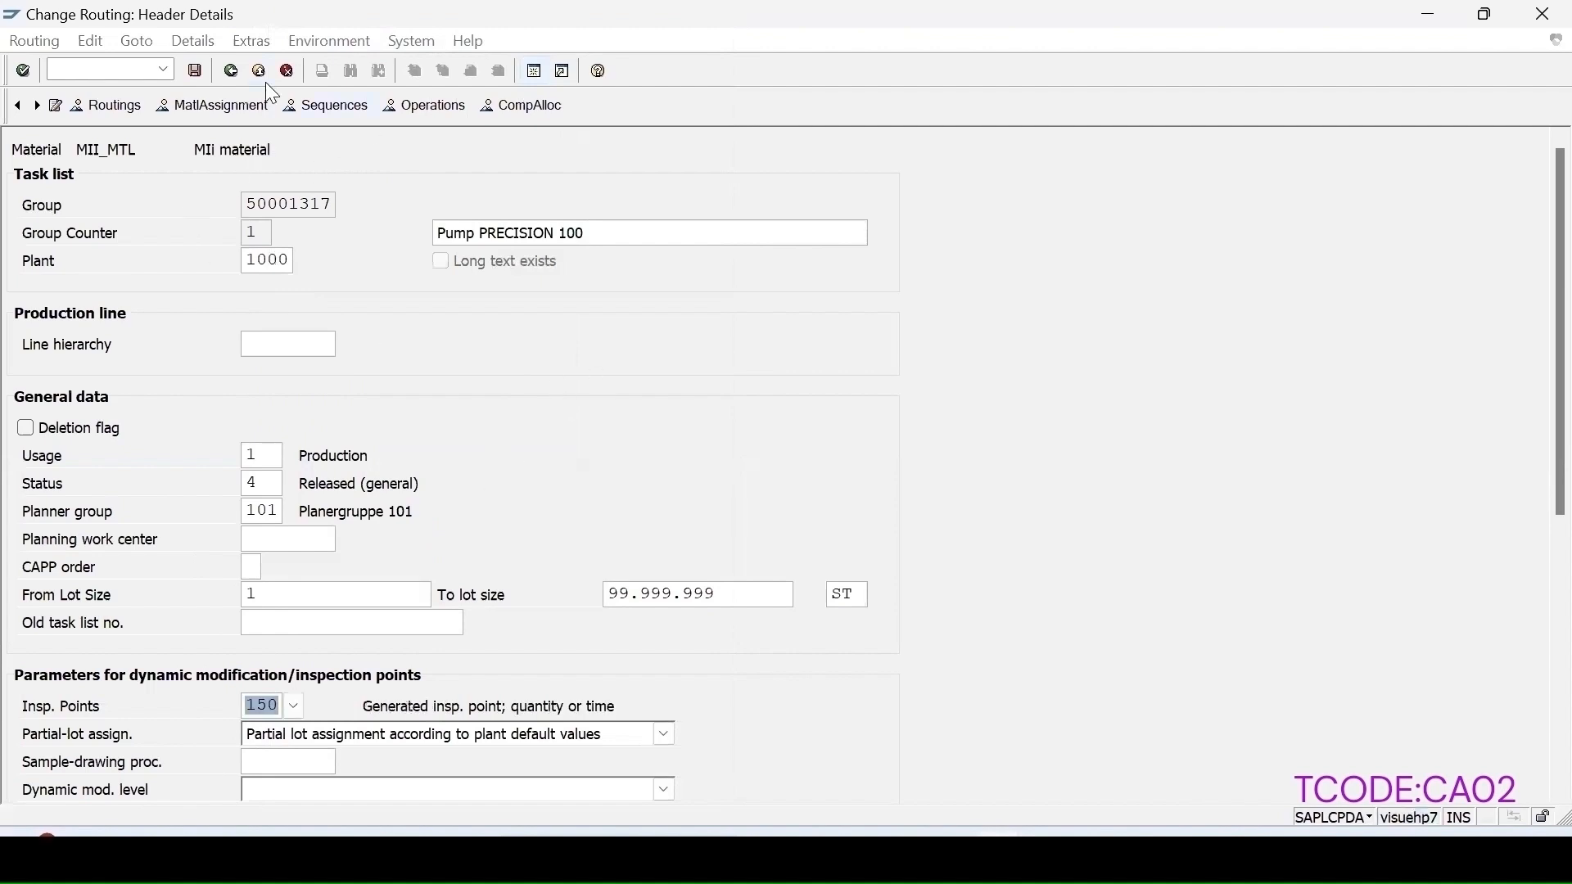
pyautogui.click(414, 111)
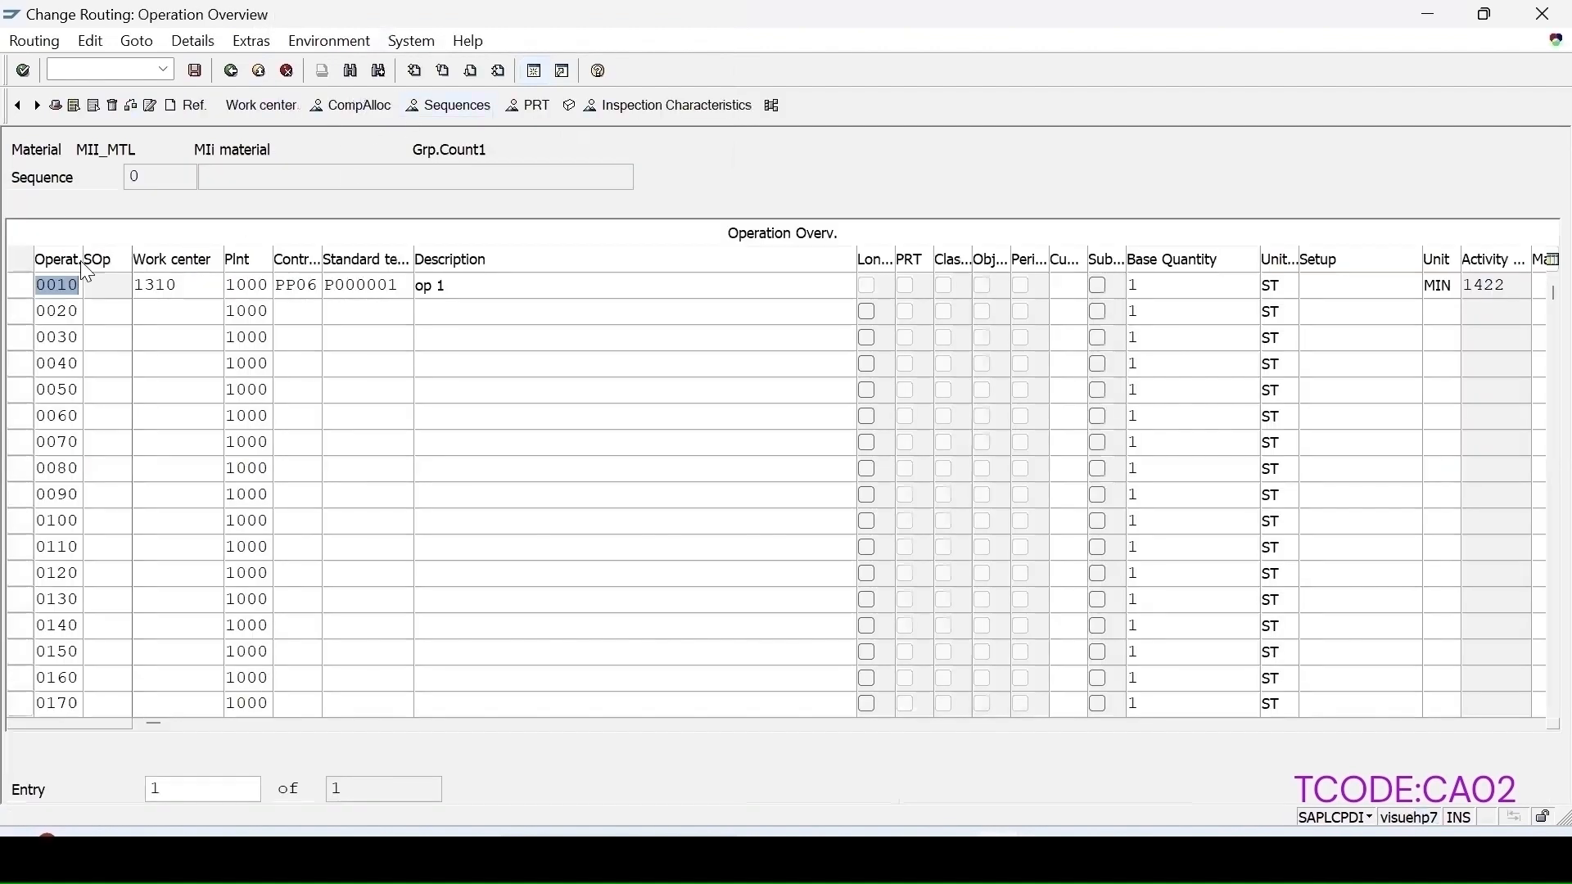
# Step: Set operation 0010's quantity-related inspection point interval to 4 ST and save the routing
pyautogui.click(29, 282)
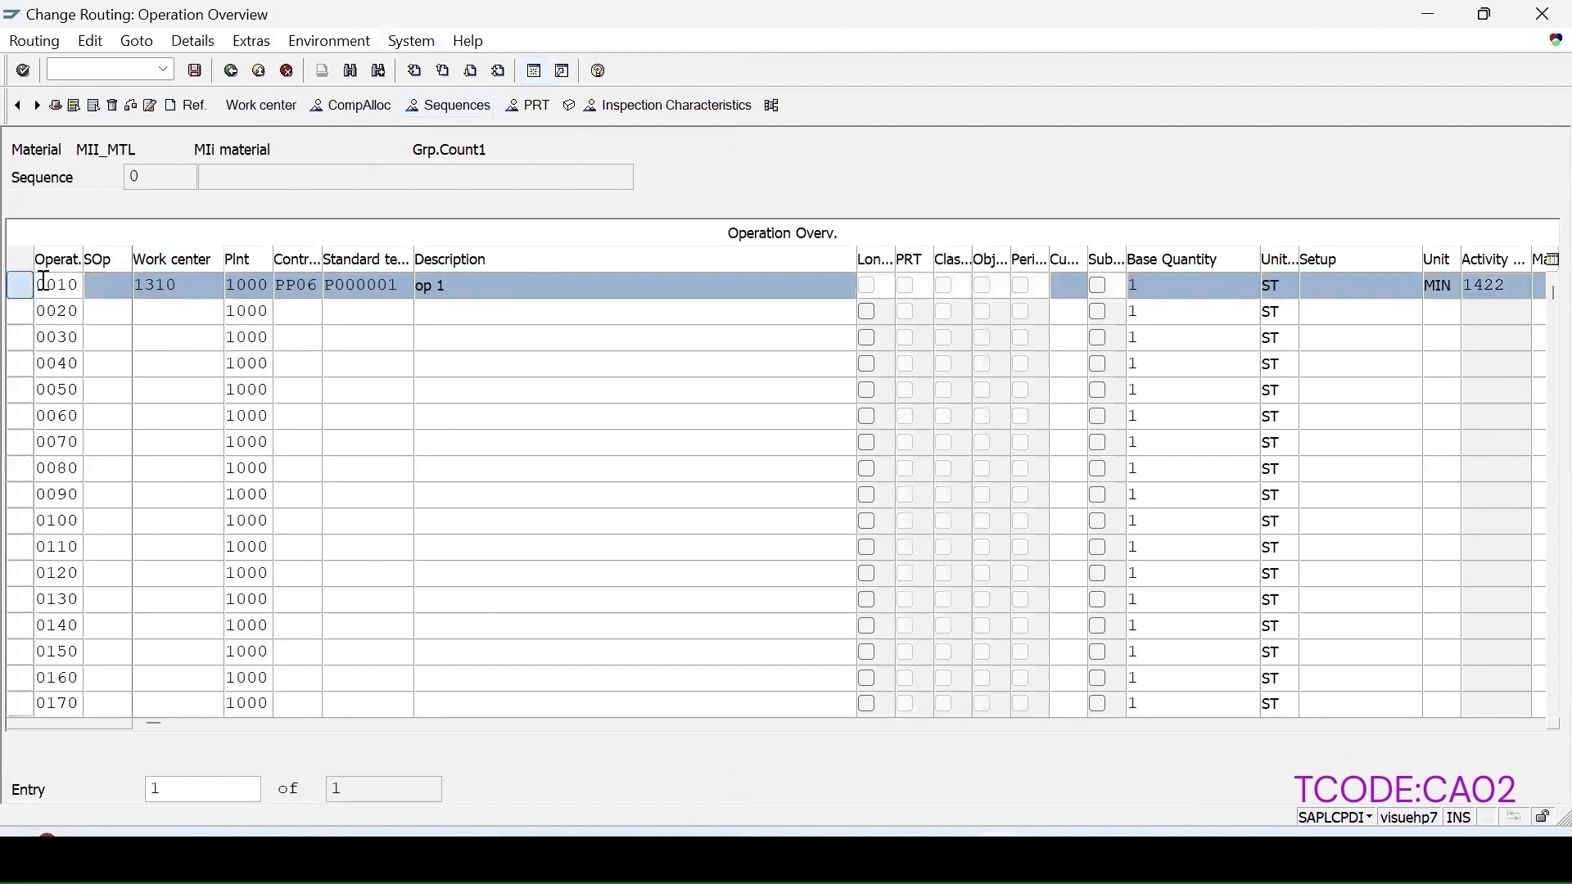
pyautogui.click(194, 45)
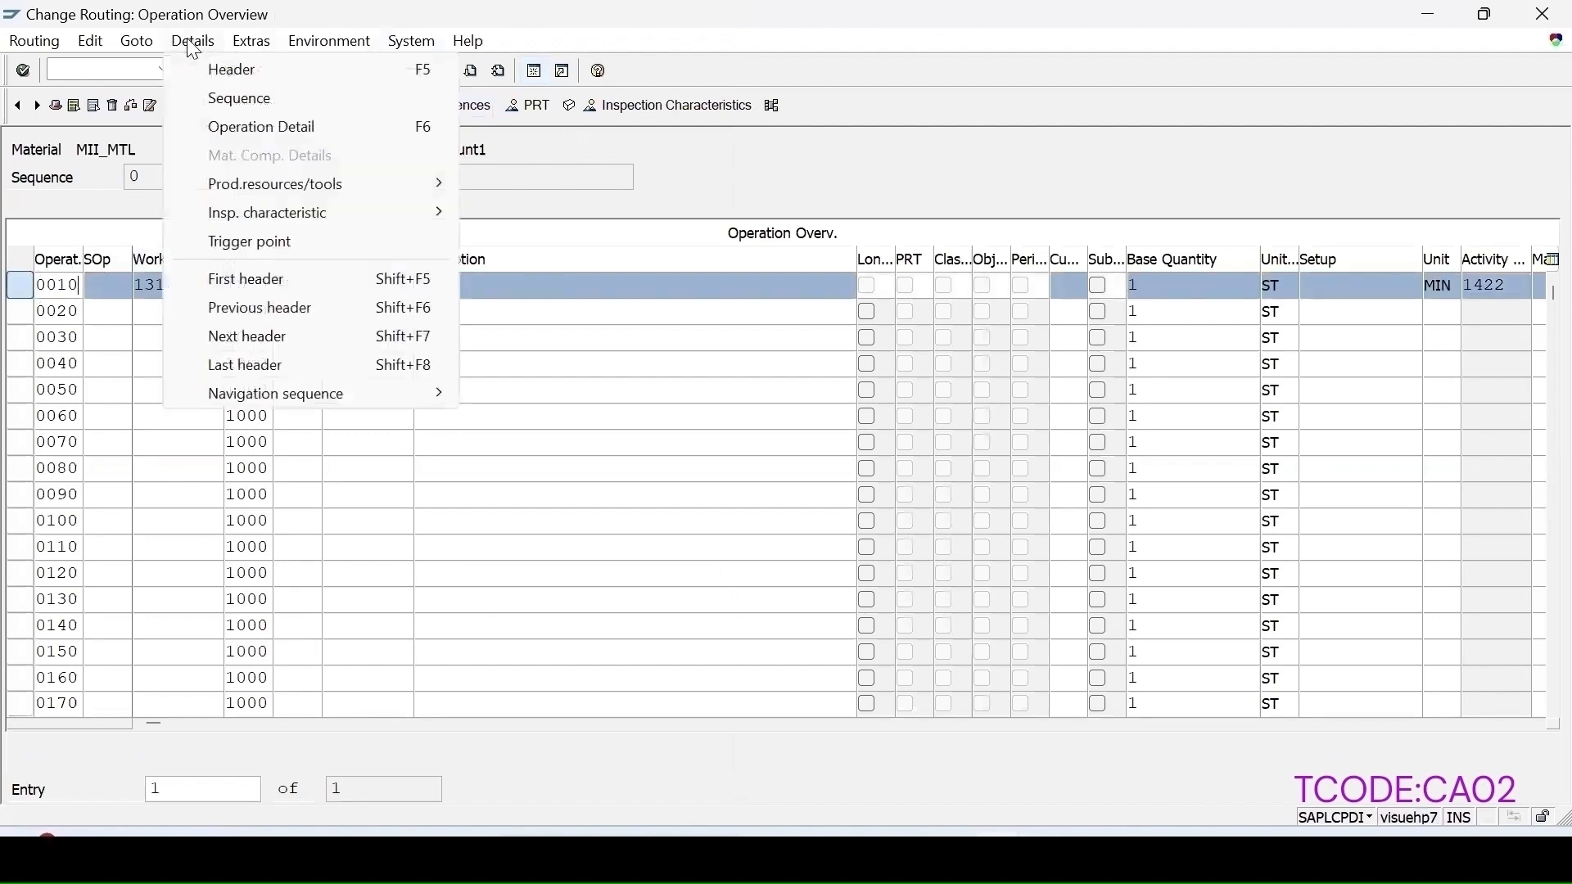
pyautogui.click(246, 129)
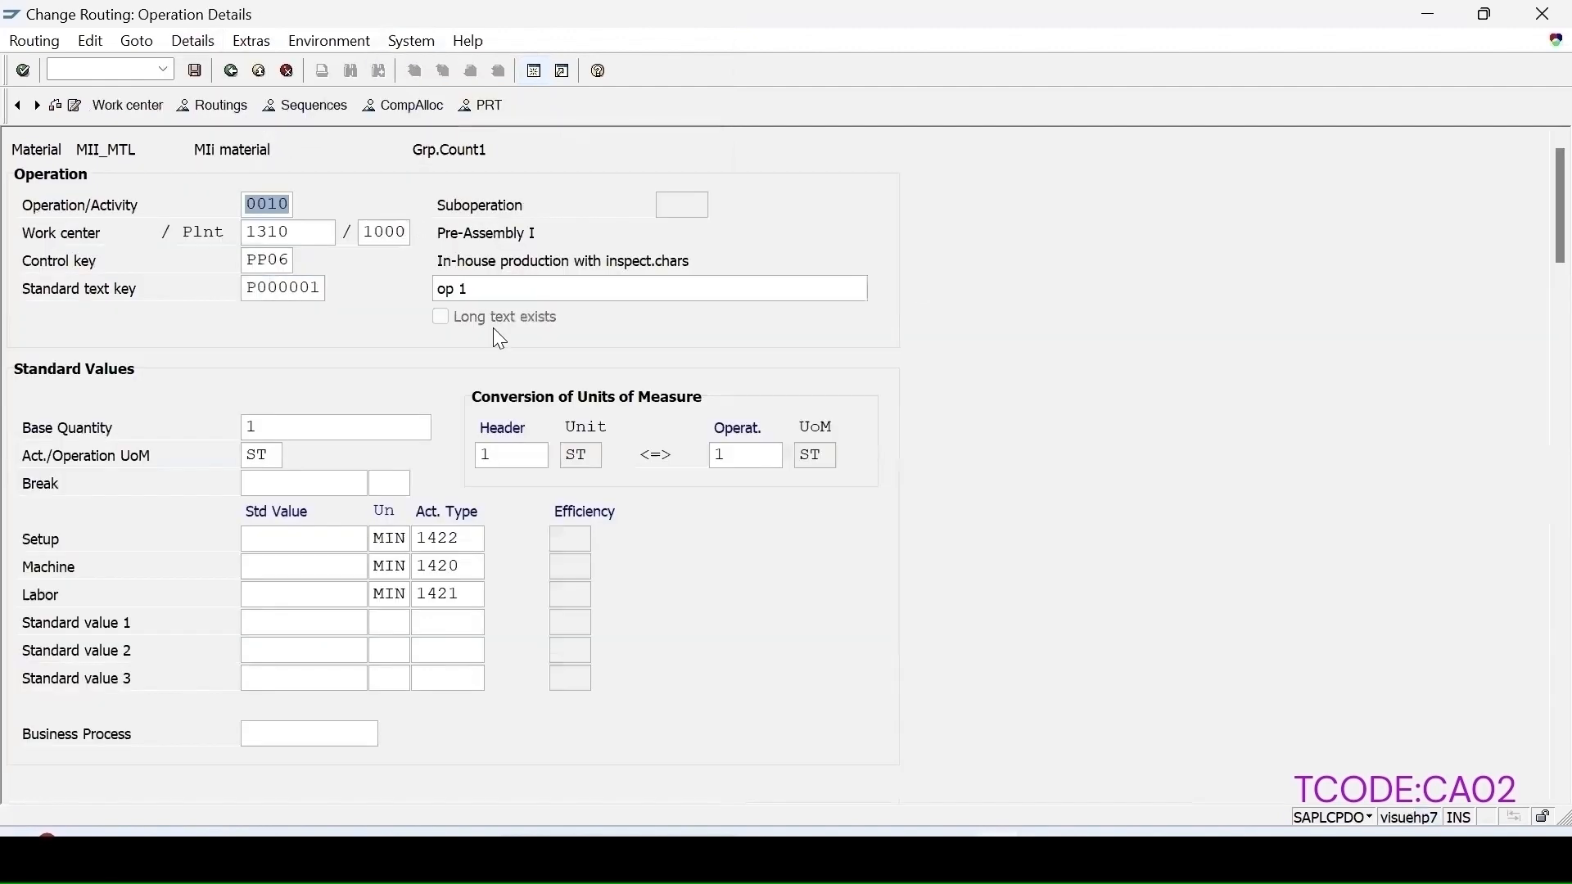
pyautogui.scroll(-5, 475, 503)
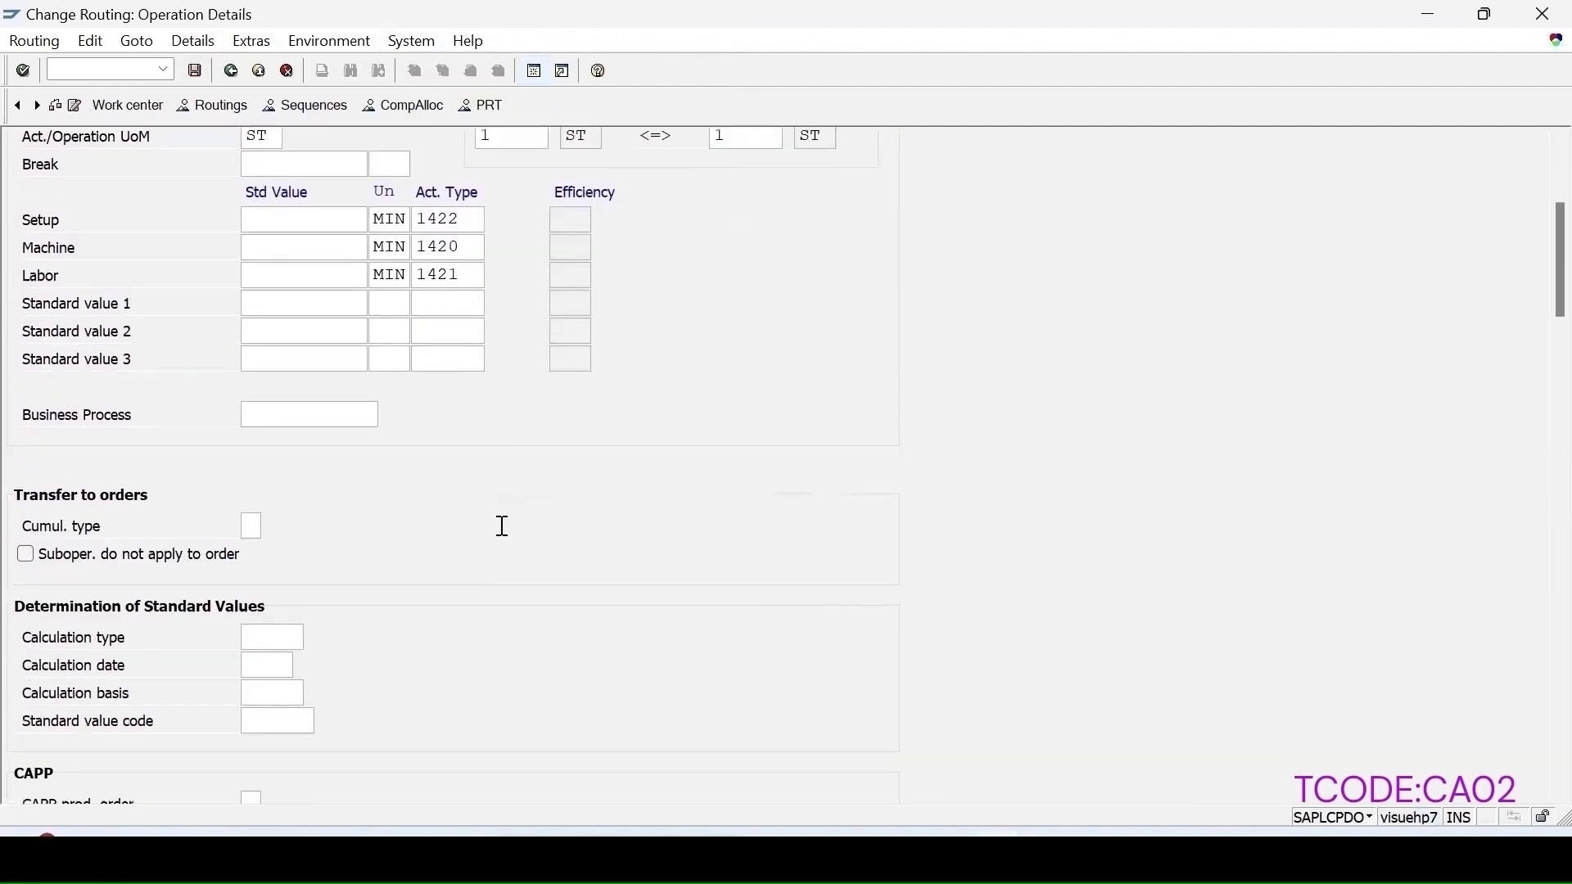
pyautogui.scroll(-5, 502, 533)
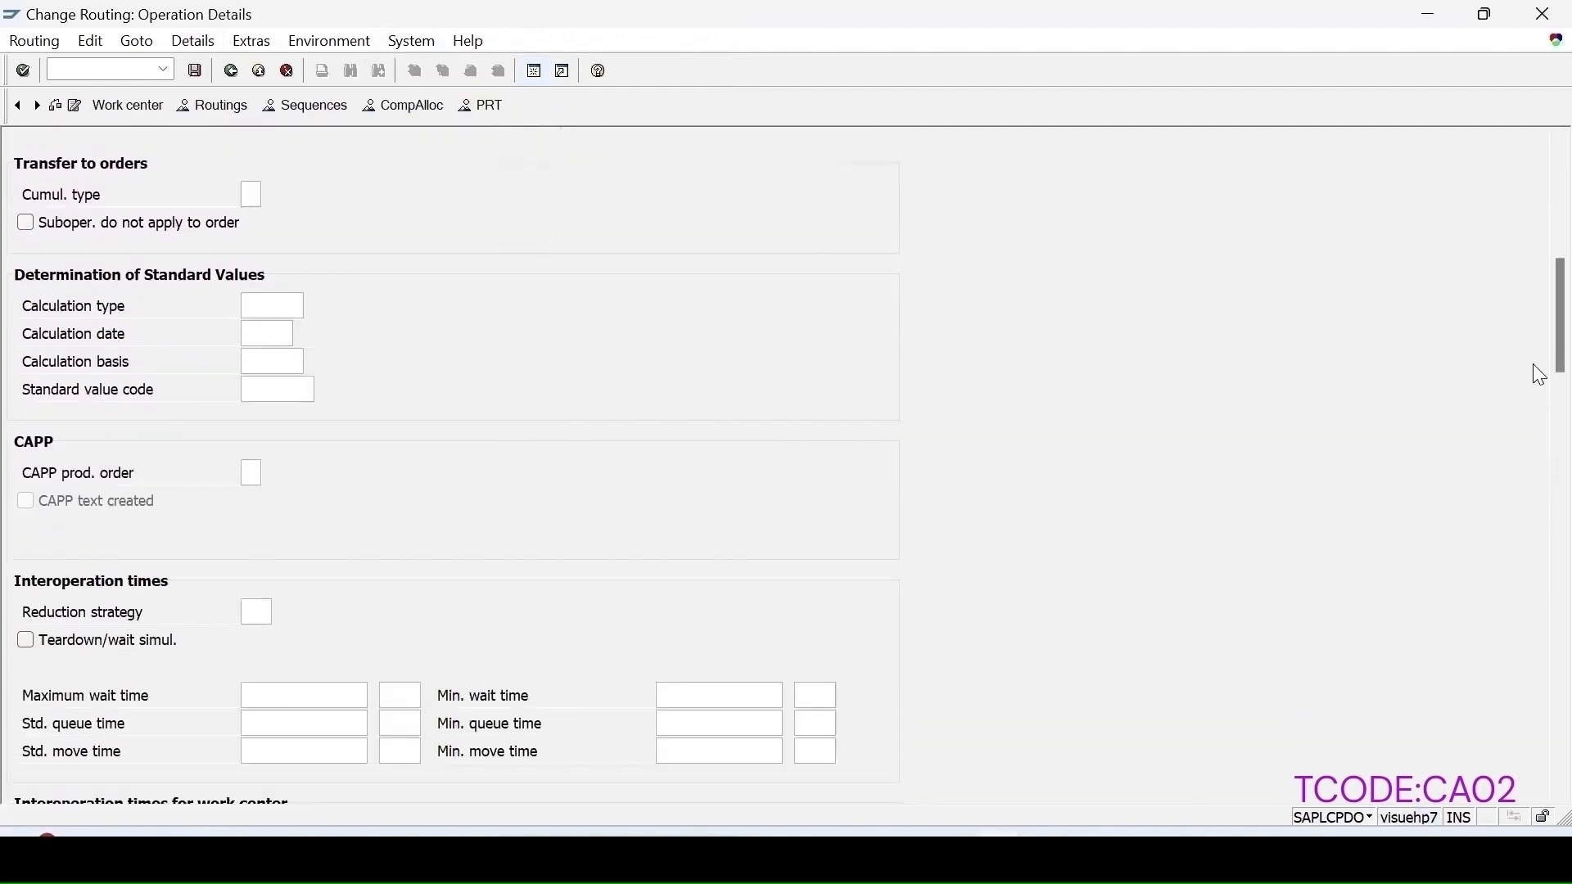
pyautogui.moveTo(1541, 376); pyautogui.dragTo(1540, 742)
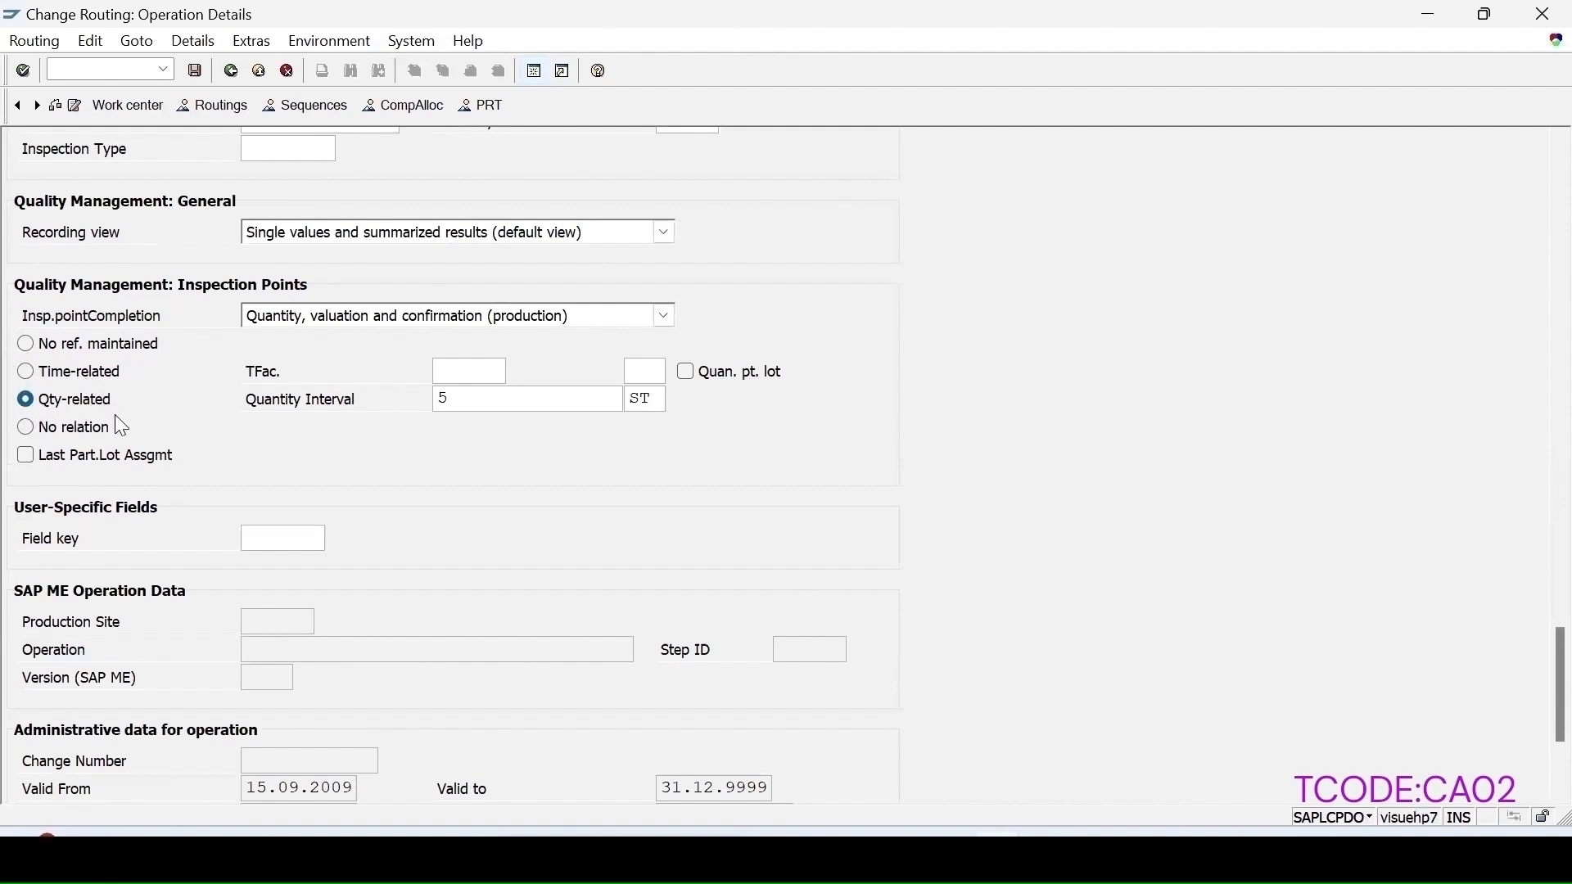
pyautogui.moveTo(454, 399); pyautogui.dragTo(407, 407)
pyautogui.scroll(4, 395, 257)
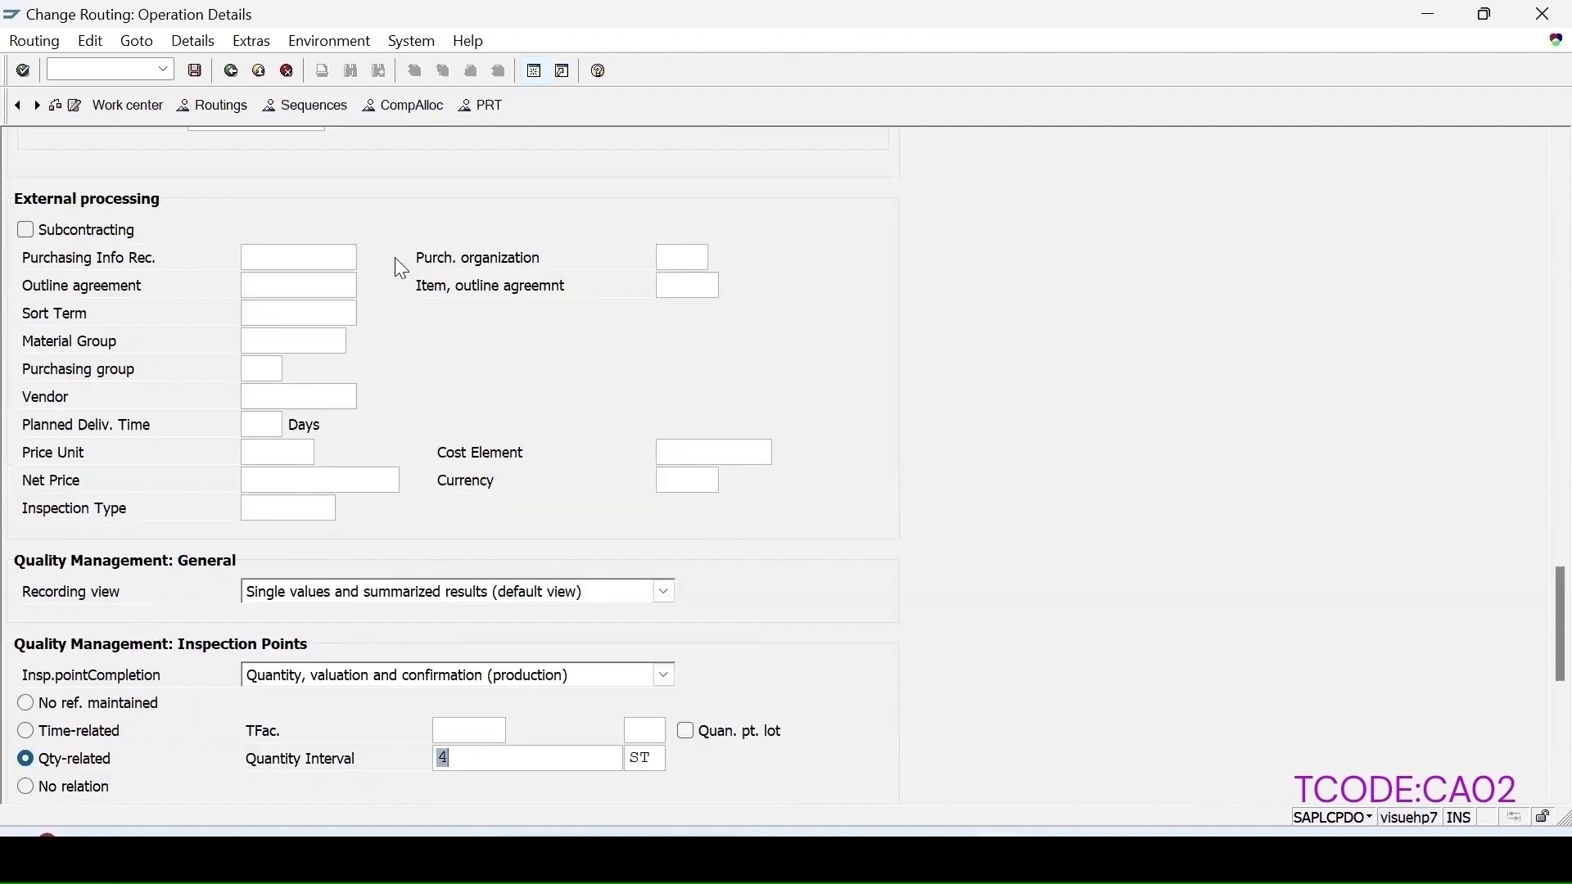
pyautogui.click(197, 72)
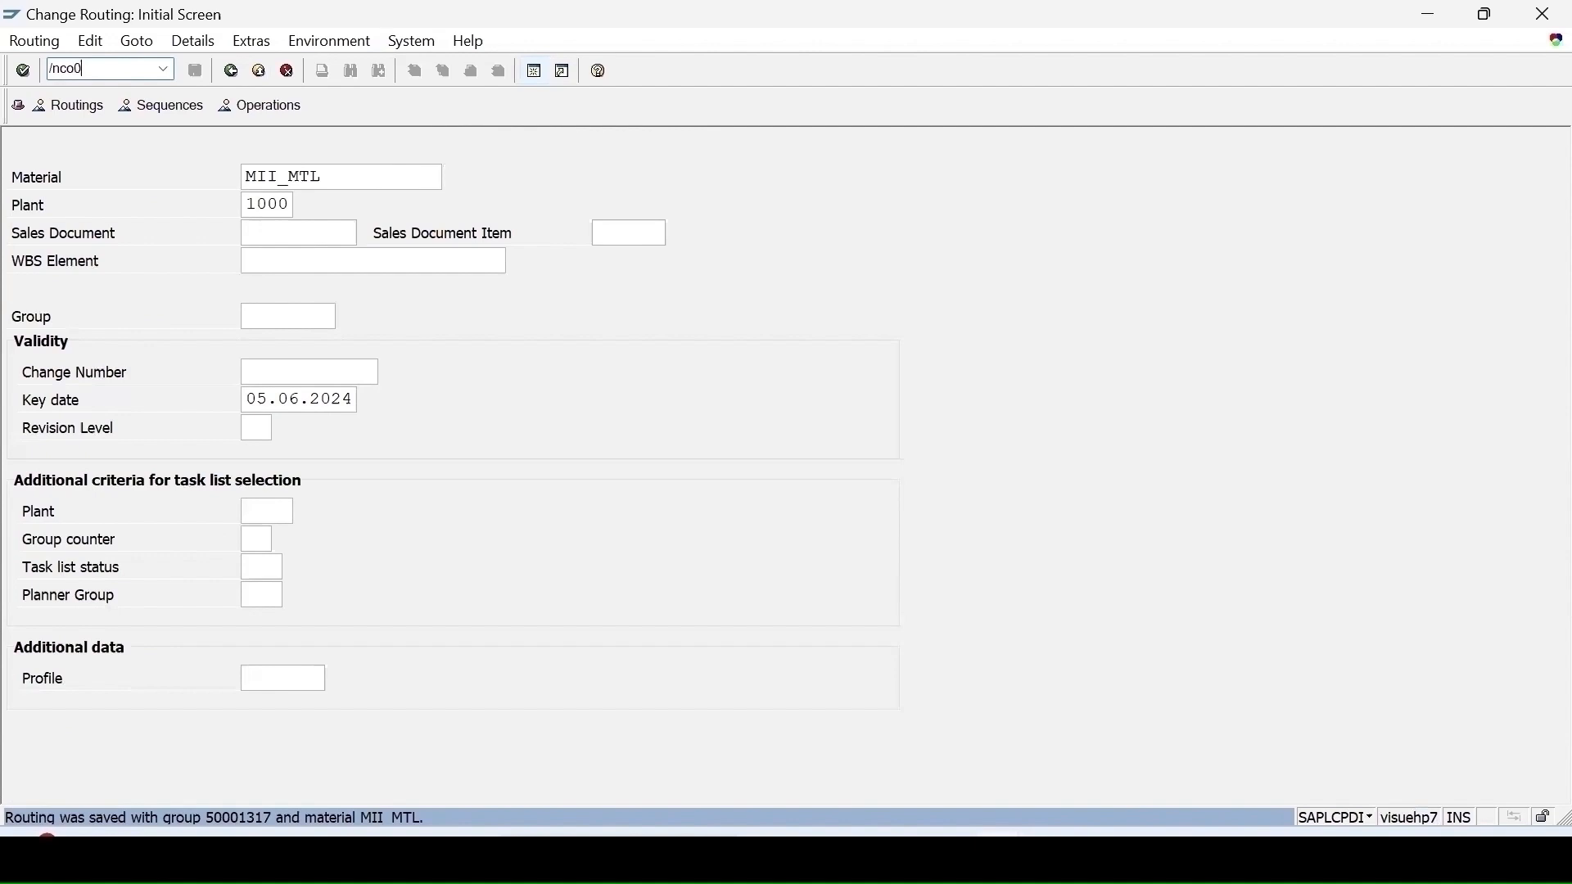
# Step: Create a production order in CO01 for MII_MTL with total quantity 12 and Current date scheduling
pyautogui.press('Return')
pyautogui.click(333, 205)
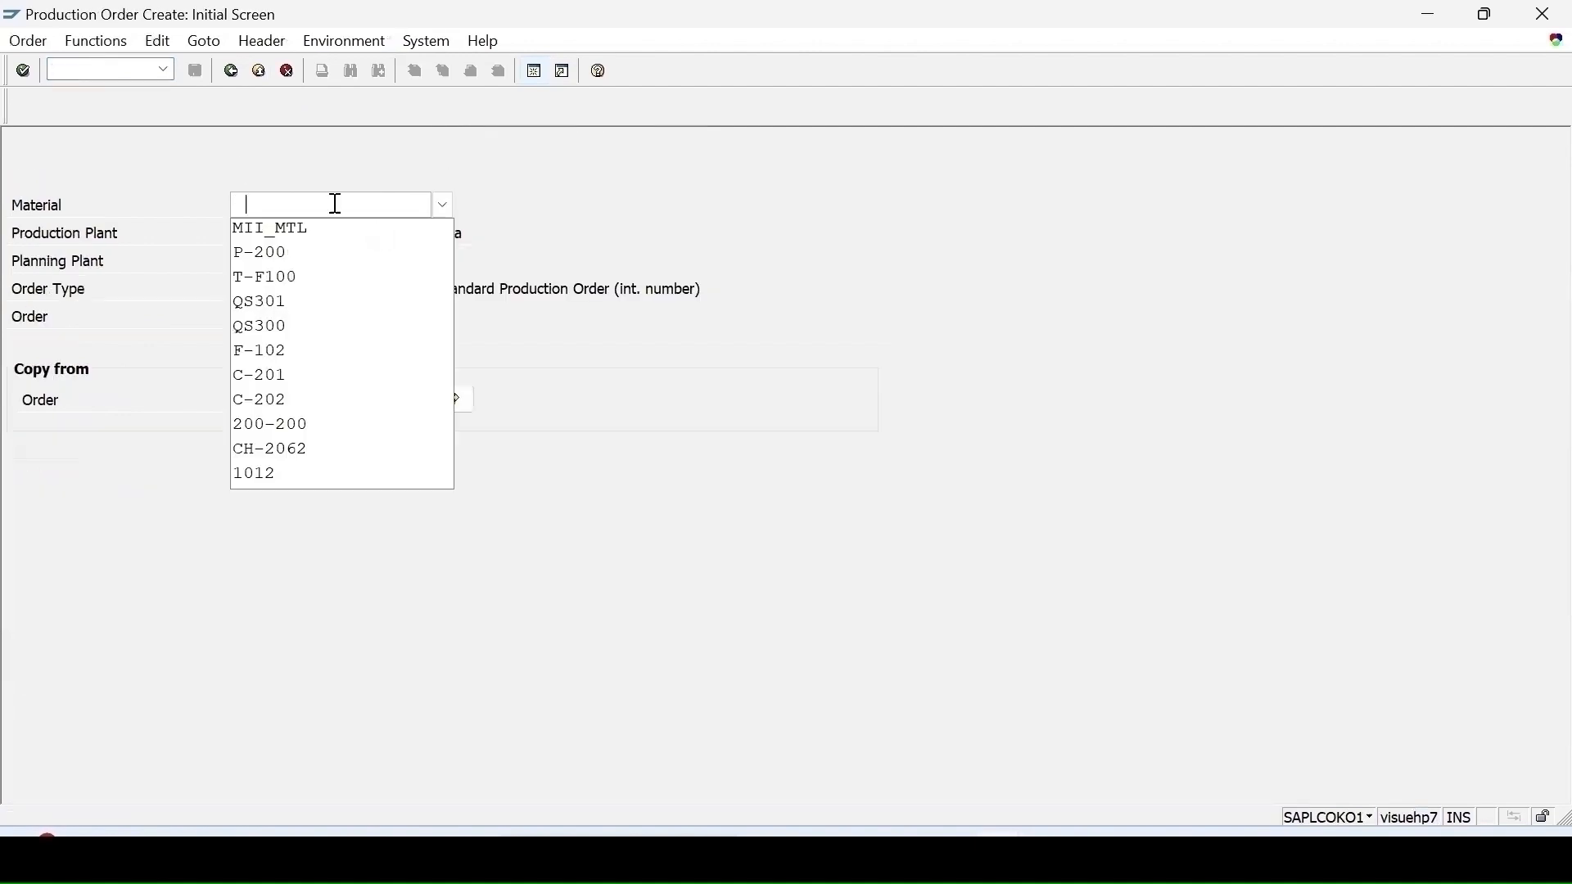
pyautogui.click(253, 221)
pyautogui.press('Return')
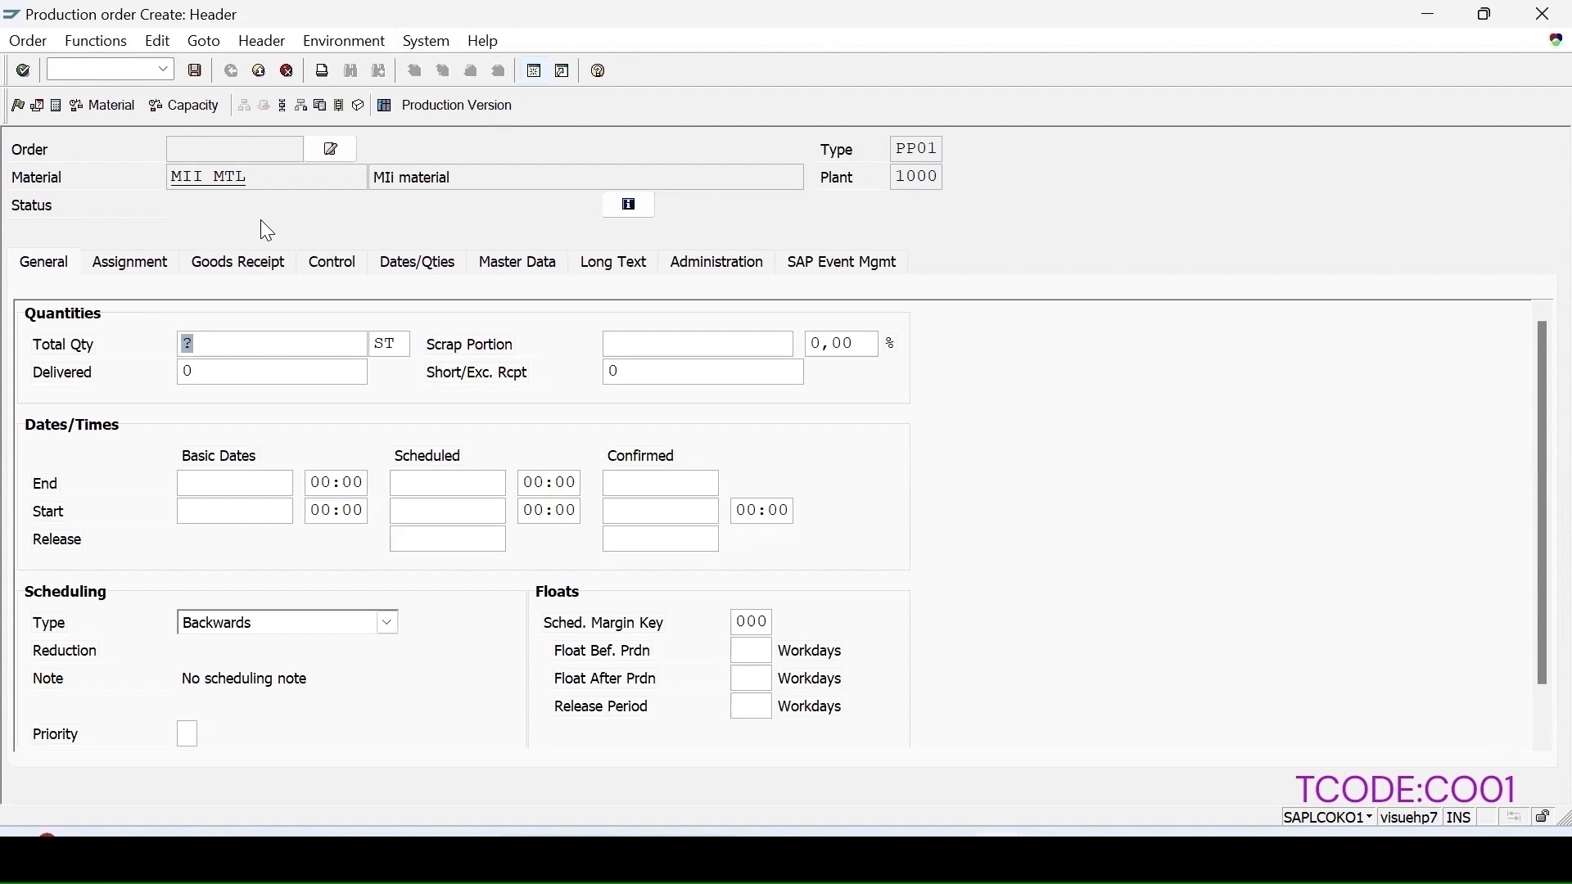
pyautogui.write('12')
pyautogui.press('Return')
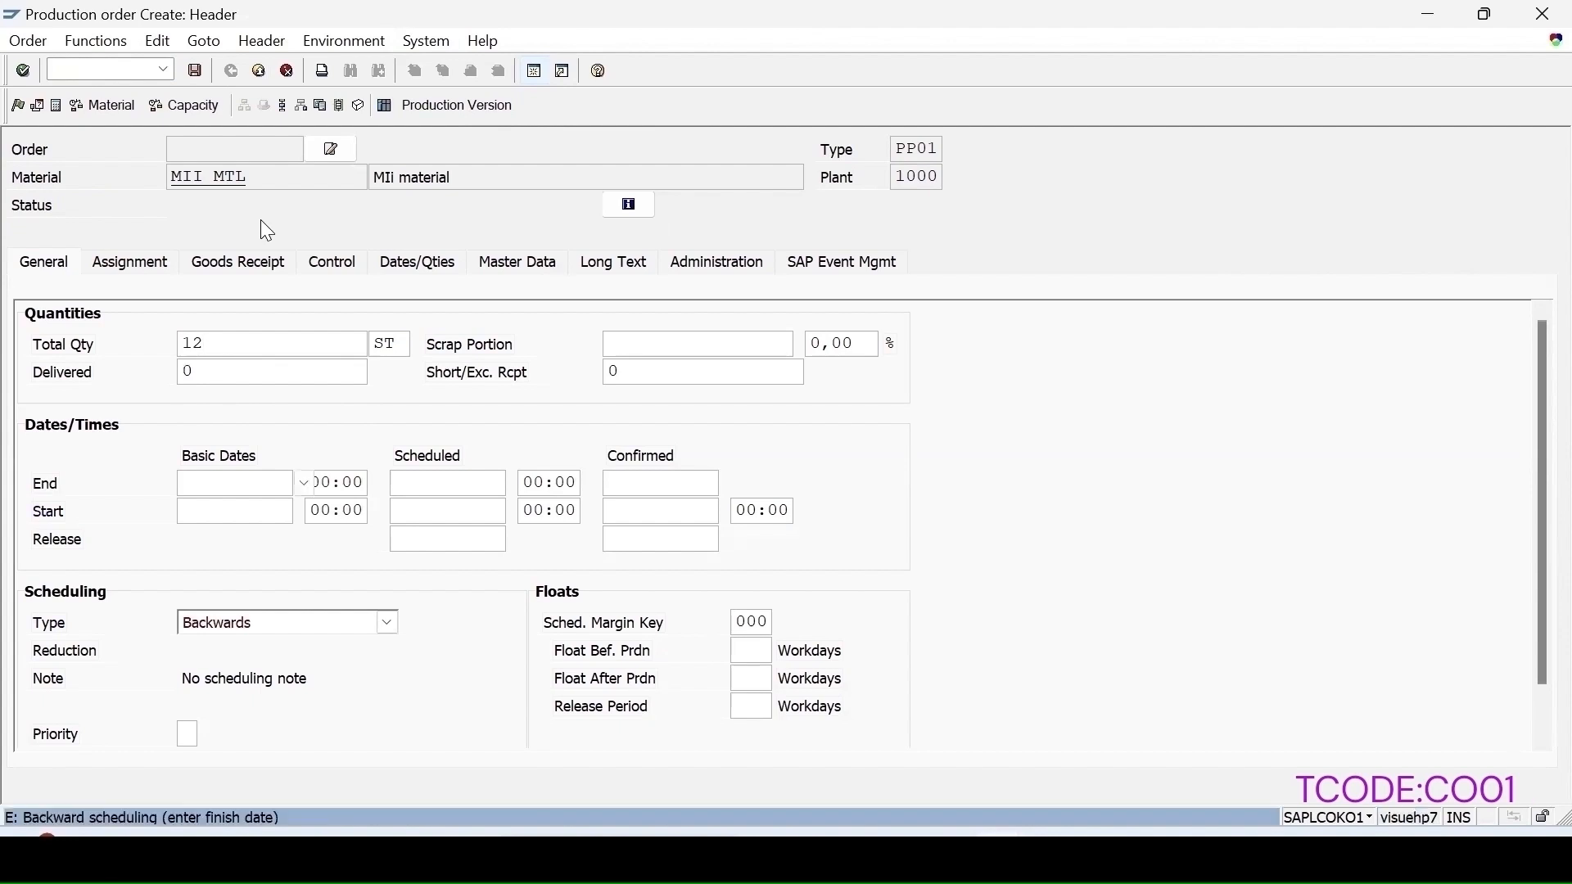
pyautogui.click(388, 623)
pyautogui.click(239, 714)
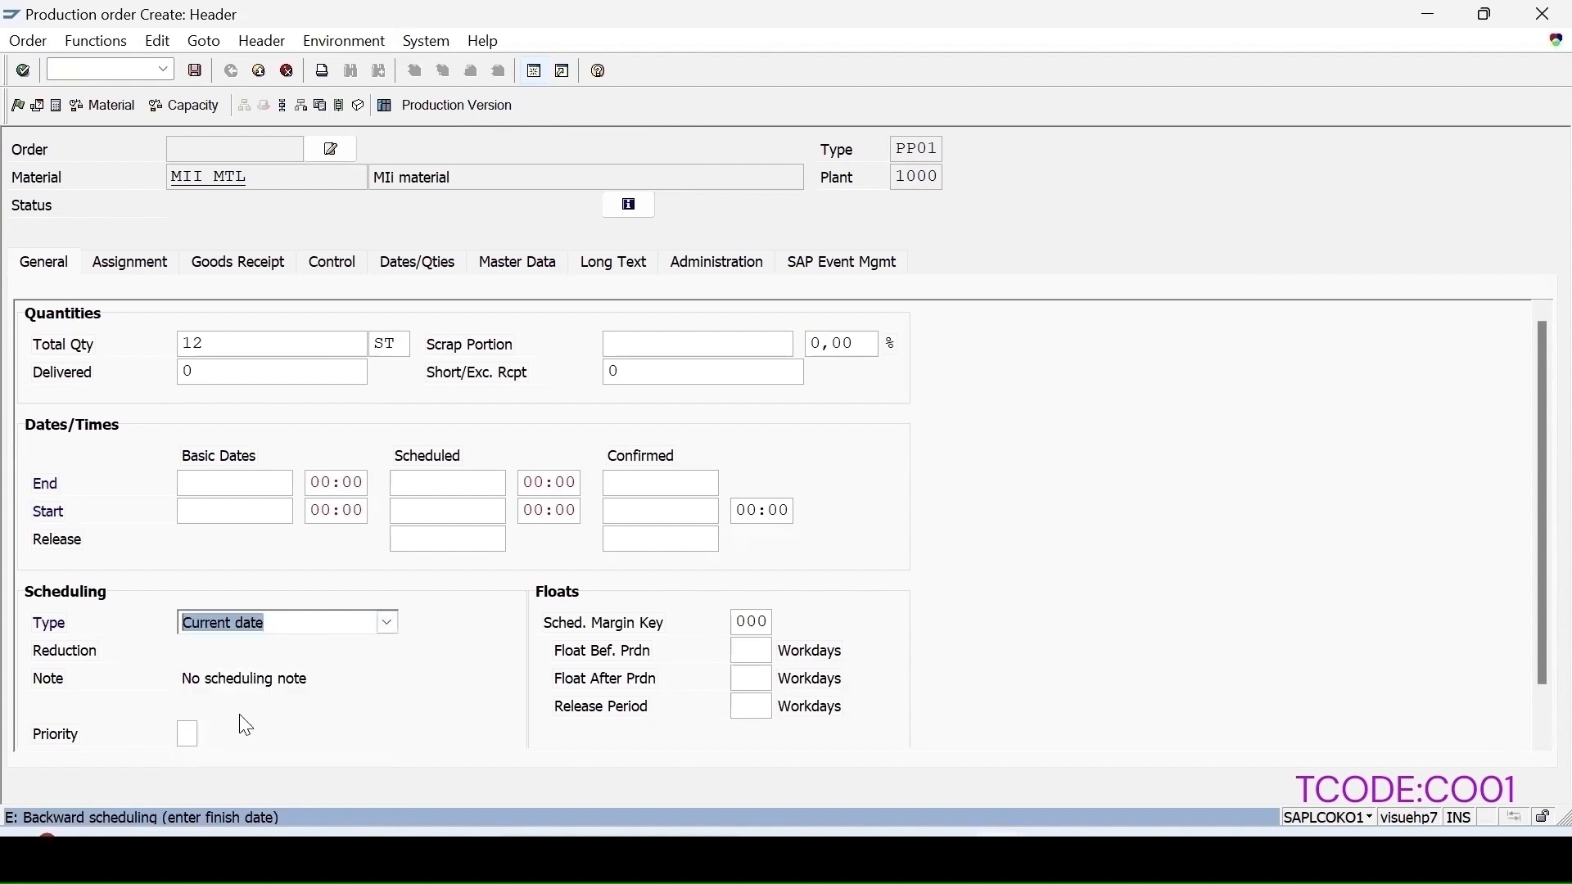
pyautogui.press('Return')
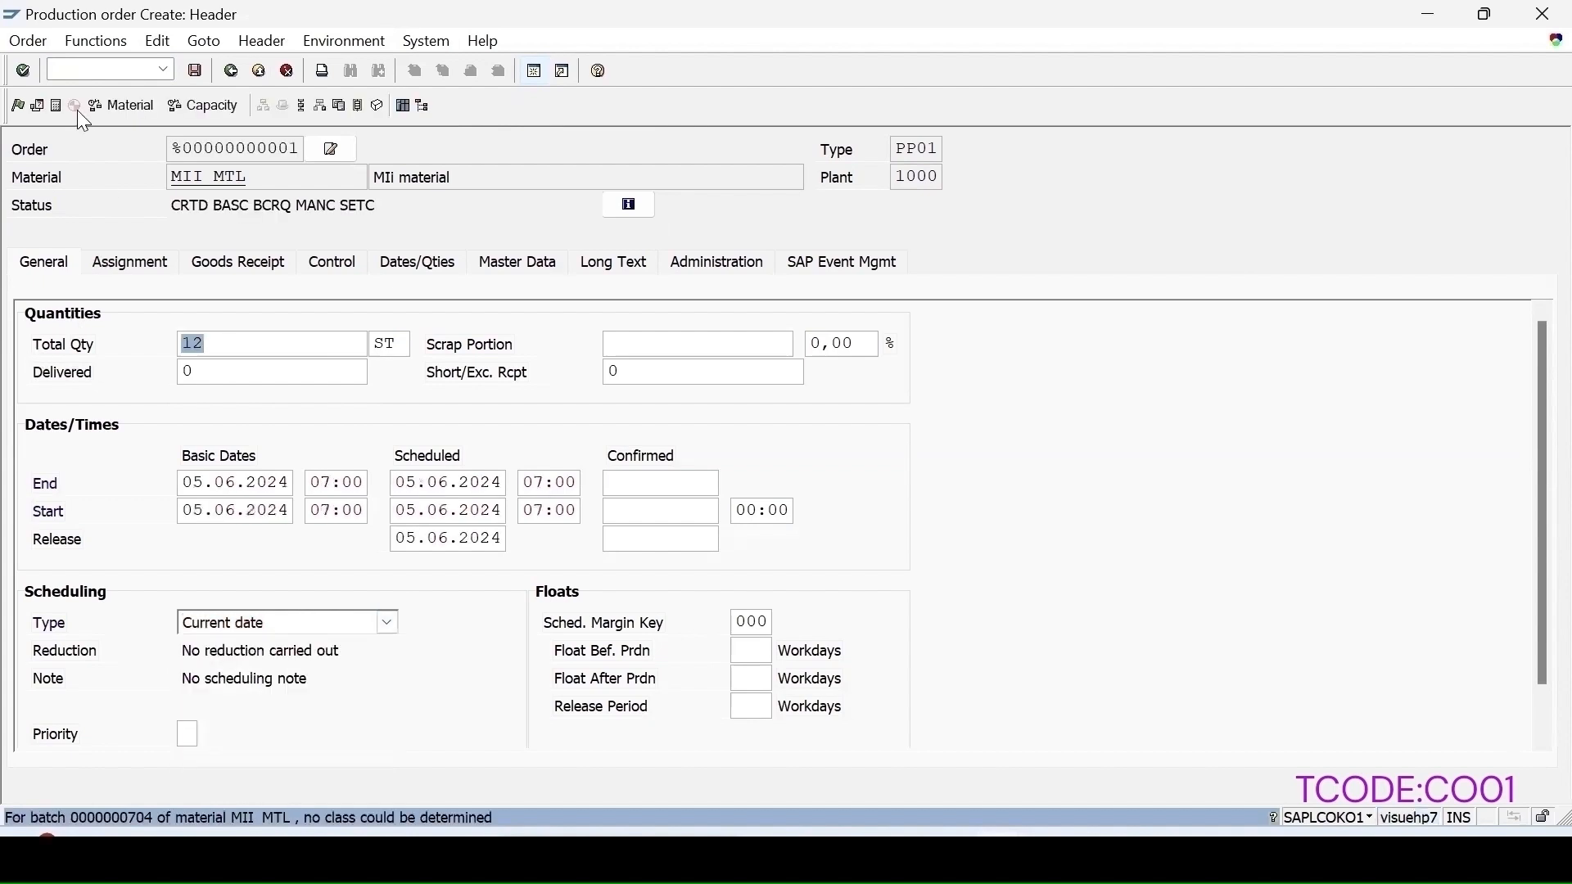
# Step: Release the production order, review its assigned inspection lot, and save the order
pyautogui.click(17, 108)
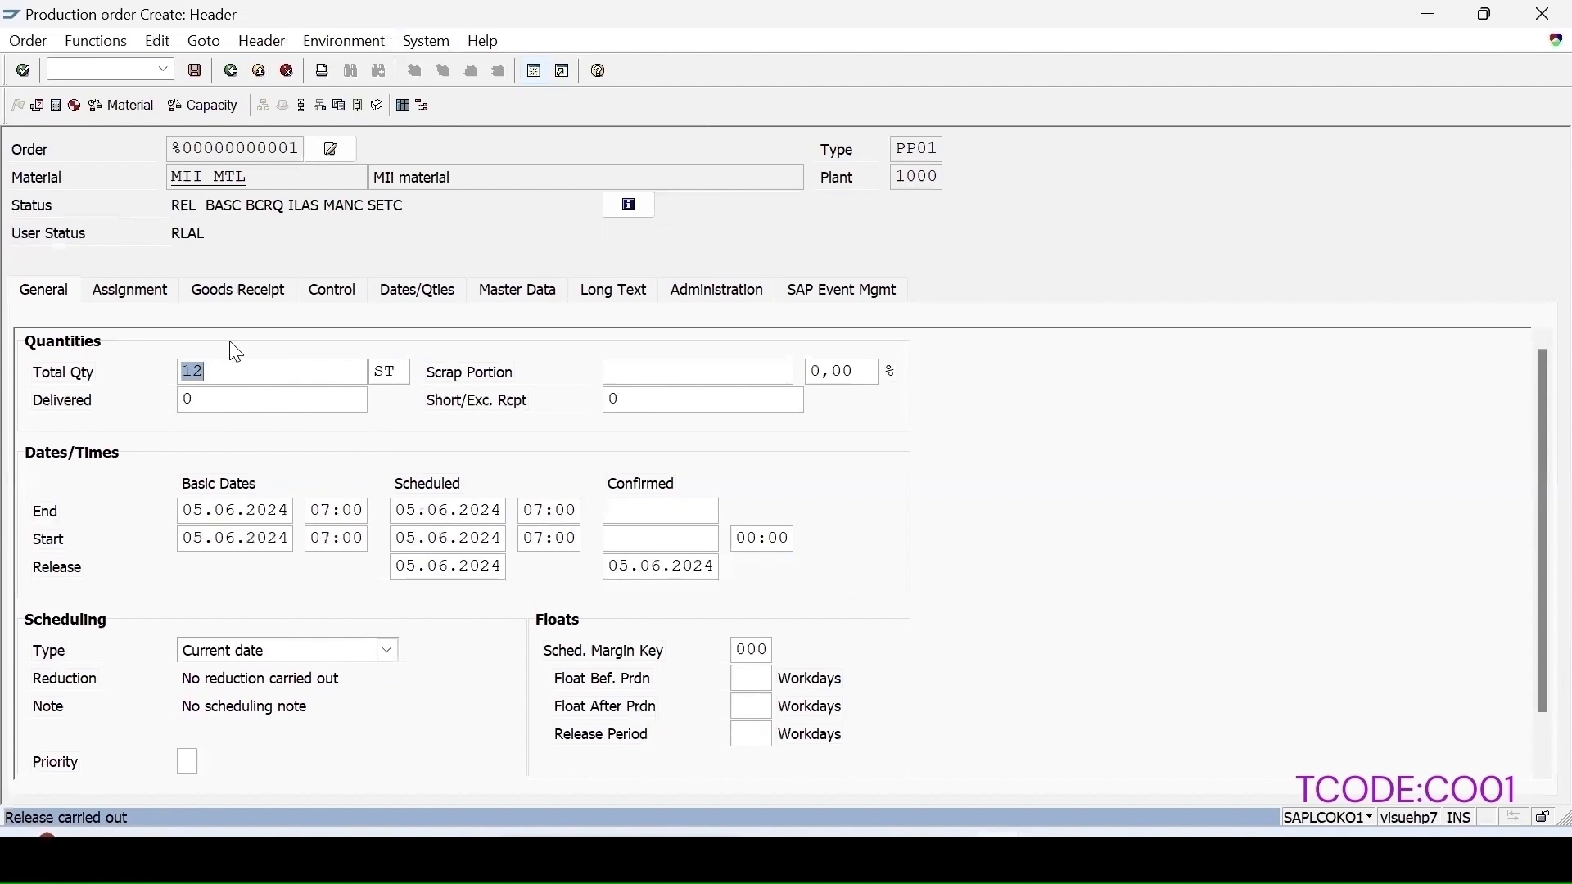
pyautogui.click(158, 302)
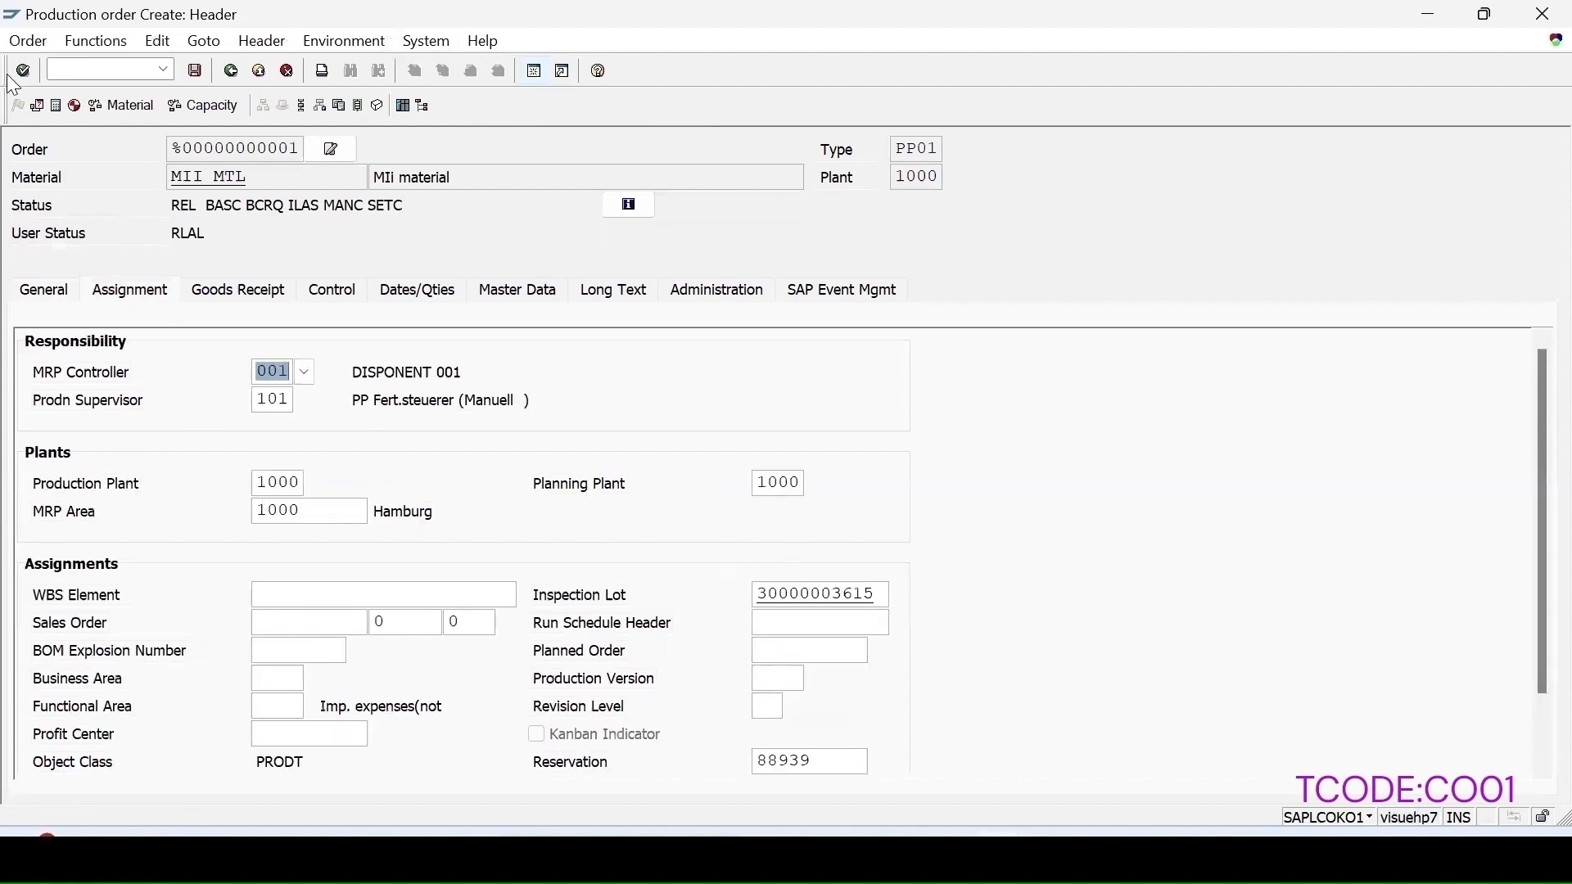
pyautogui.click(197, 72)
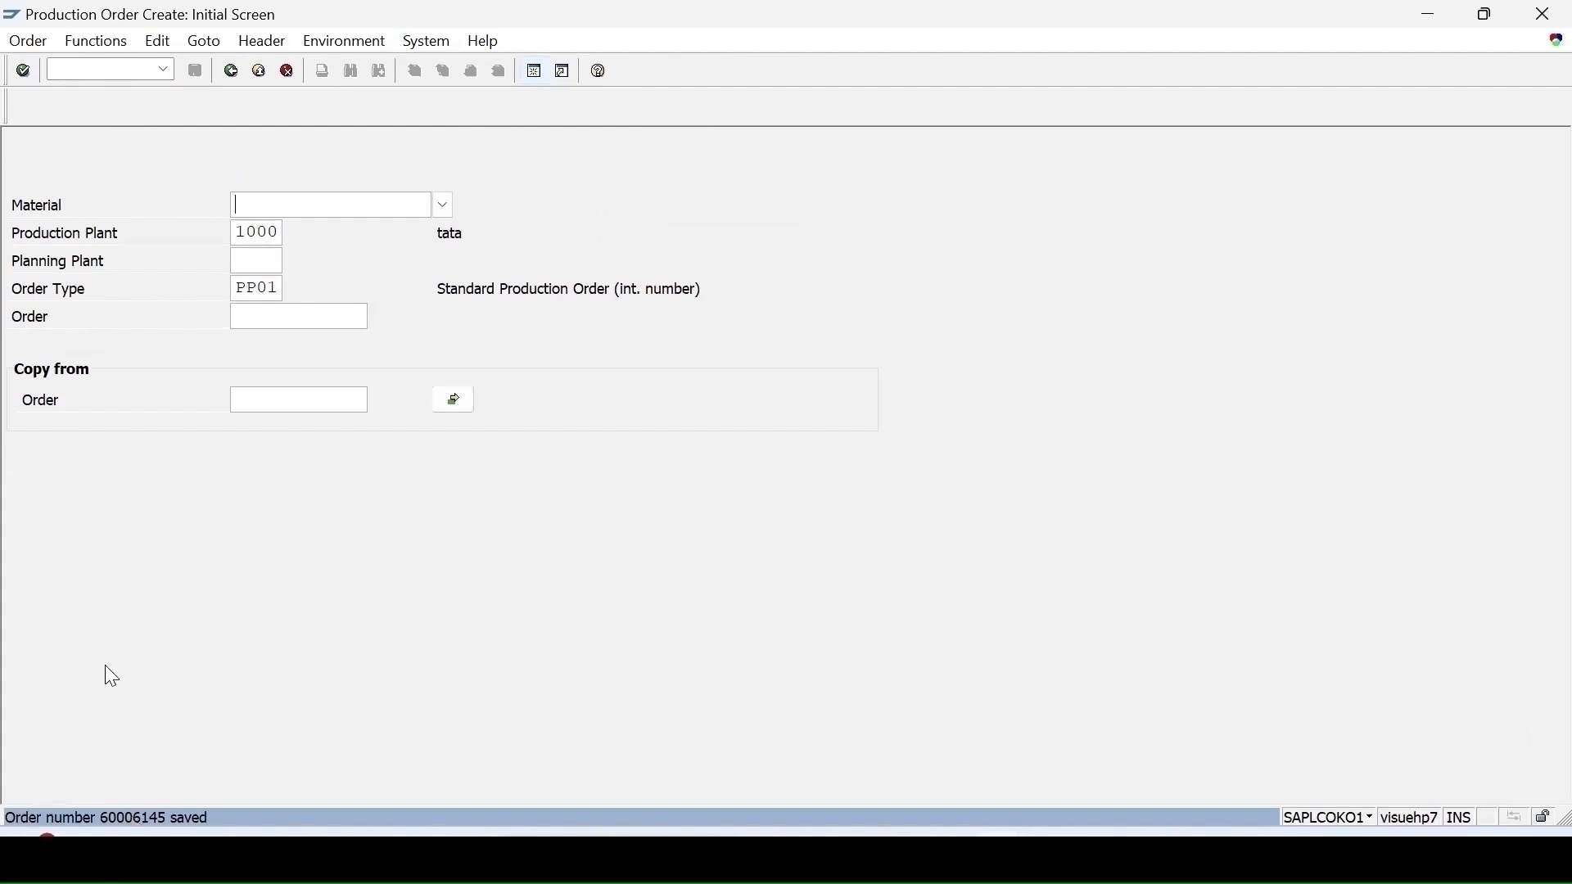
# Step: Open the QE51N results recording worklist with Default Next Inspection Point cleared and execute it
pyautogui.click(99, 66)
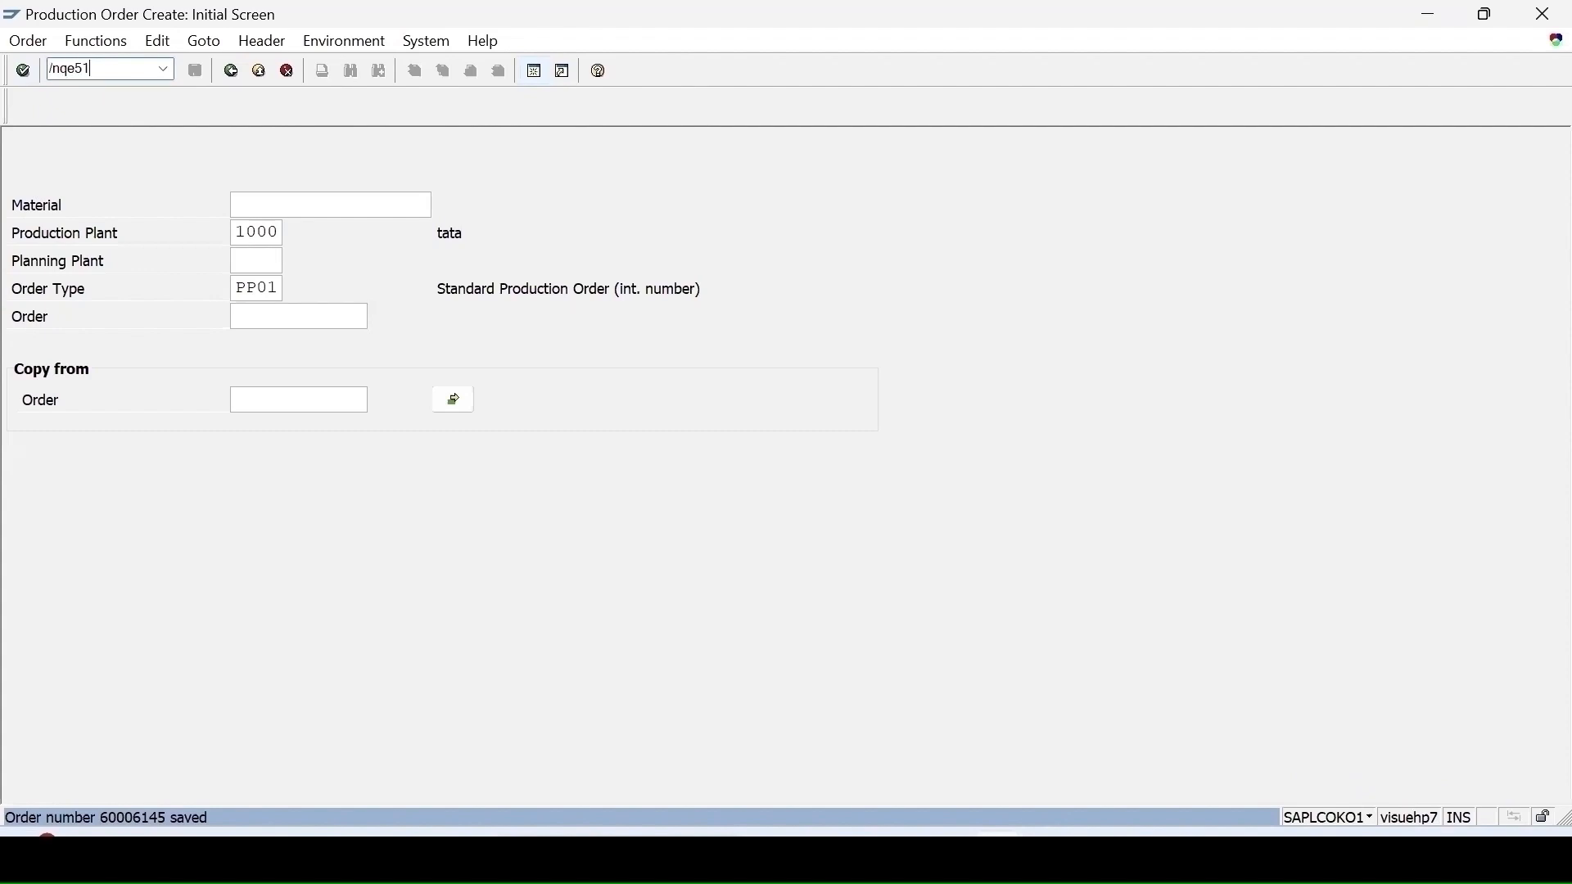
pyautogui.press('Return')
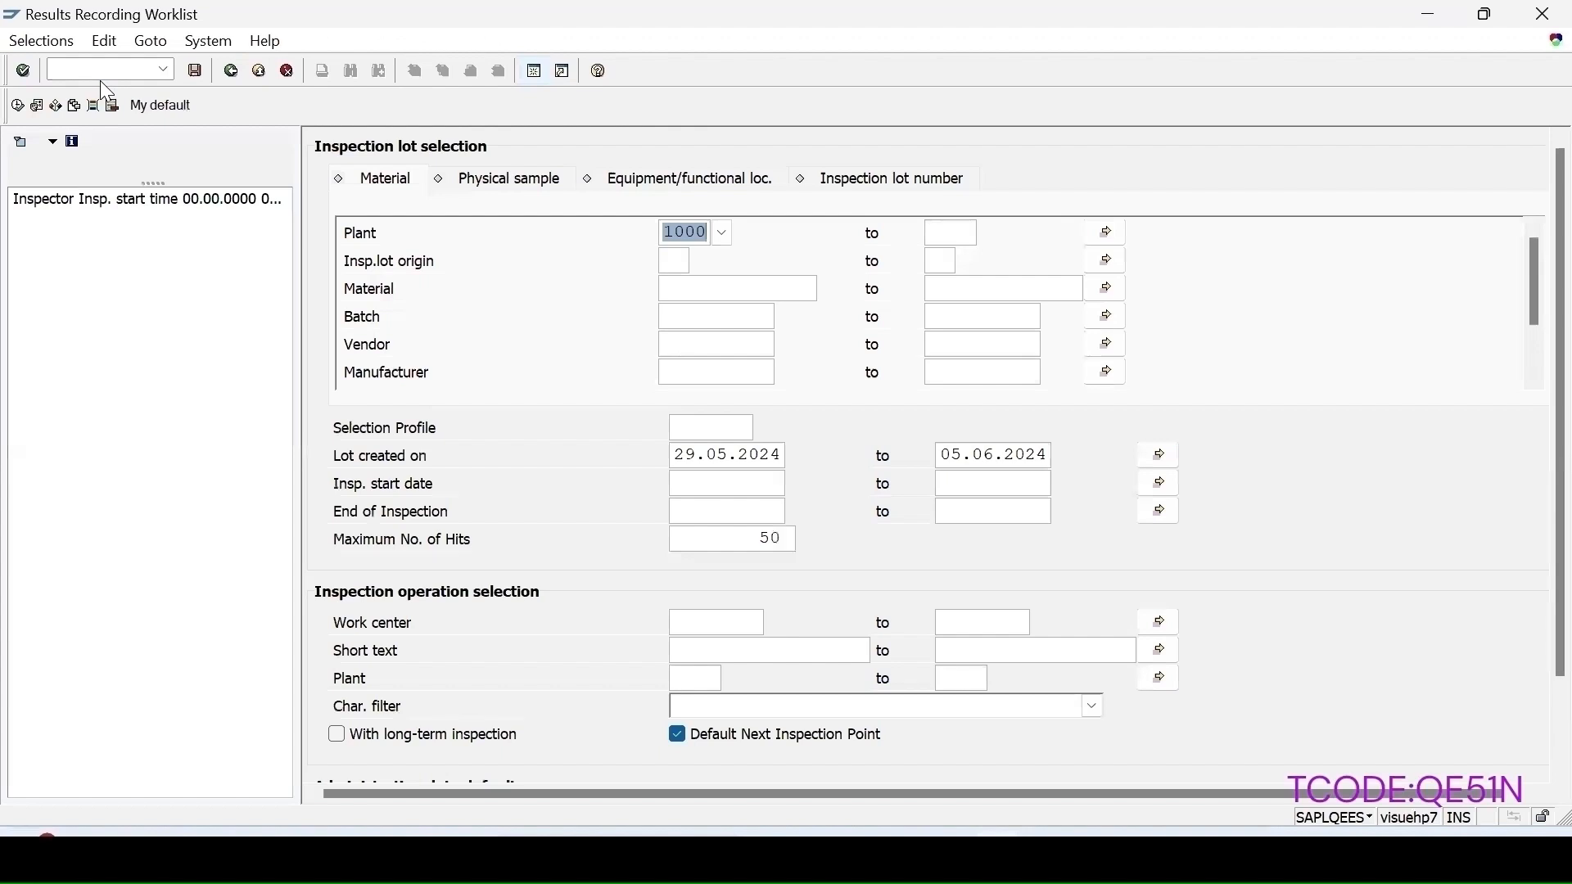
pyautogui.click(680, 736)
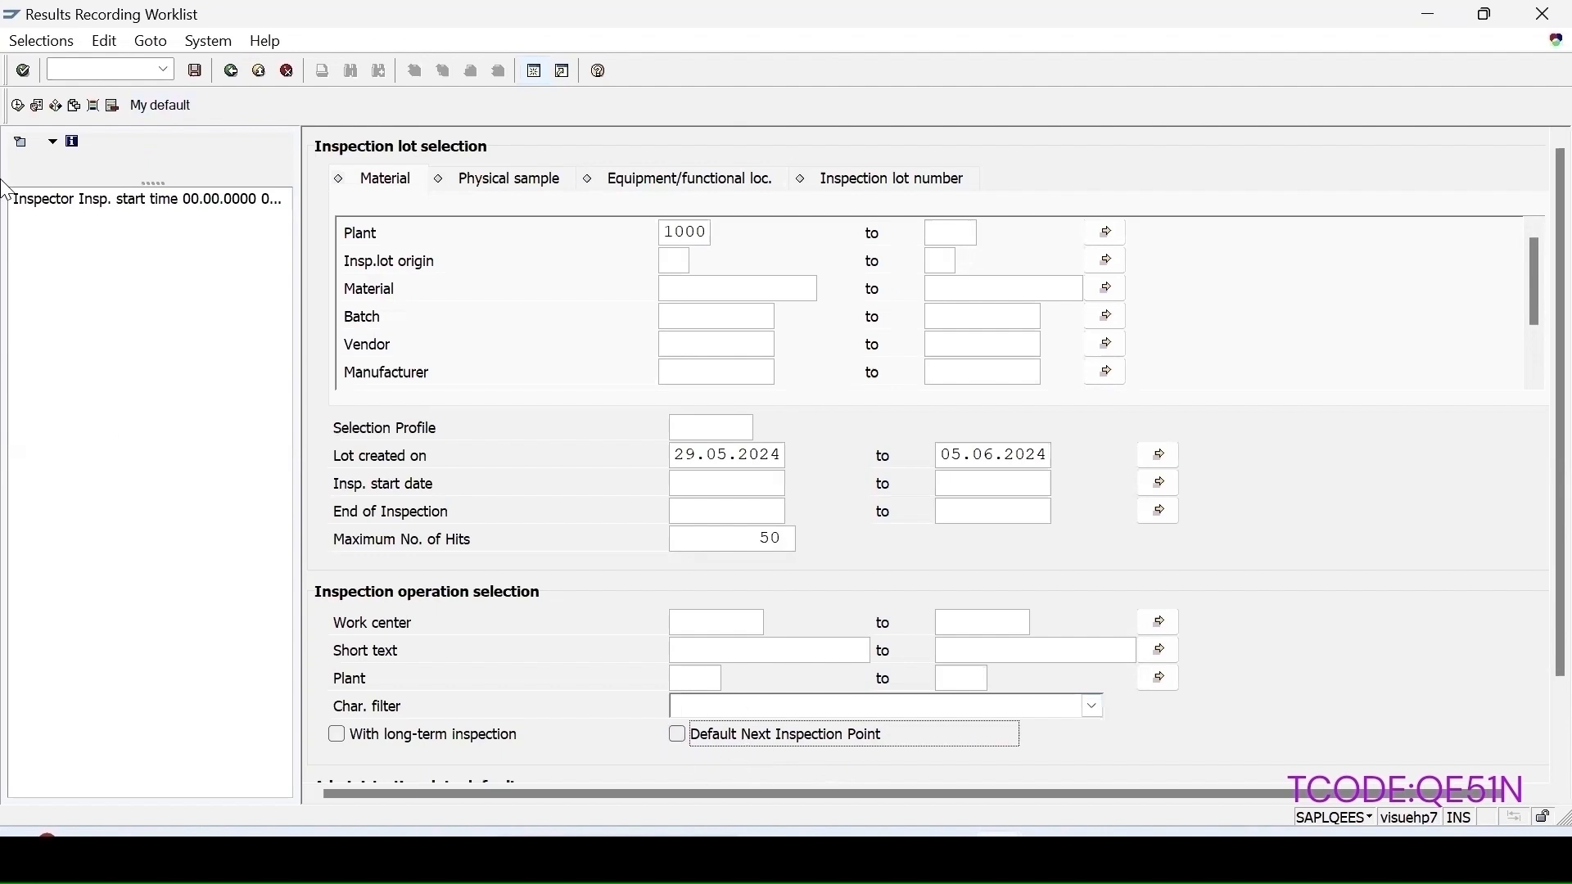
pyautogui.click(18, 105)
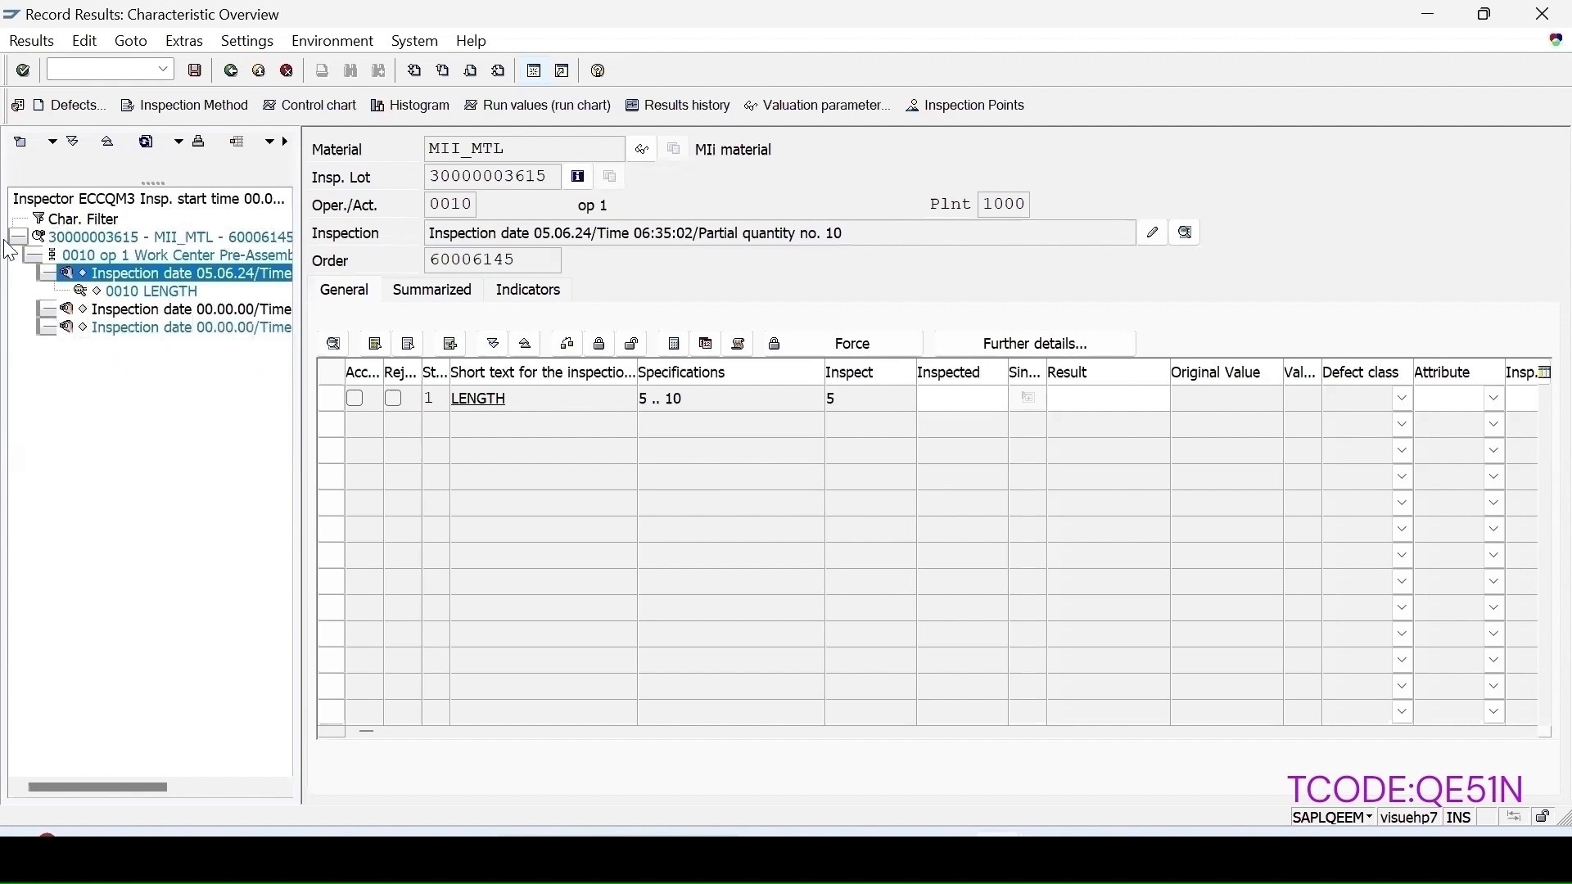
# Step: Record a mean value of 6 for LENGTH at the first inspection point and accept the manual valuation
pyautogui.doubleClick(139, 292)
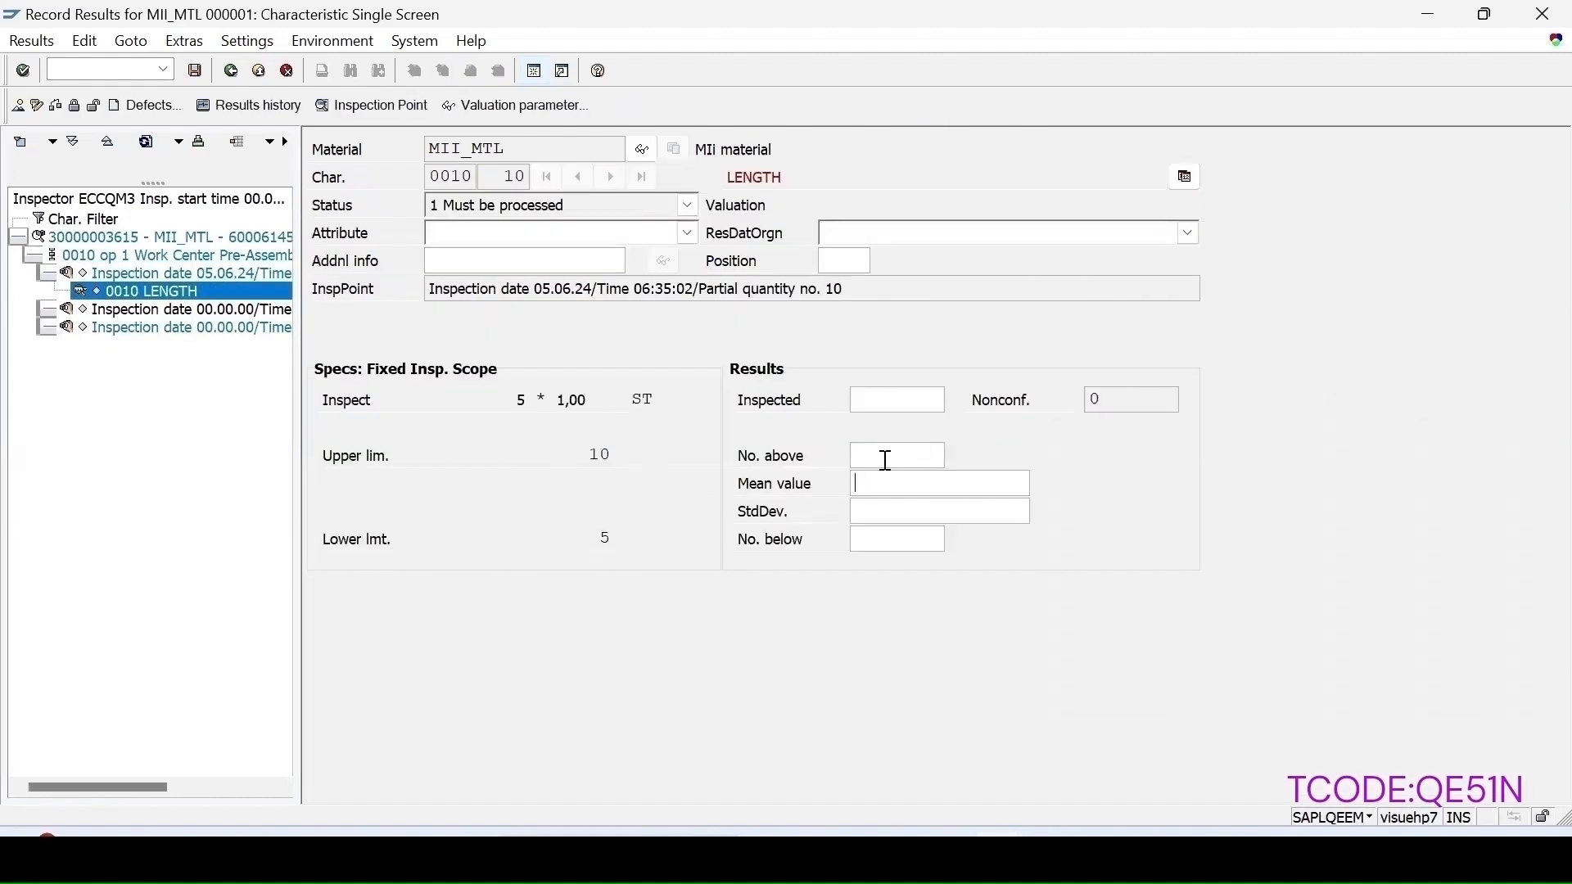
pyautogui.write('6')
pyautogui.press('Return')
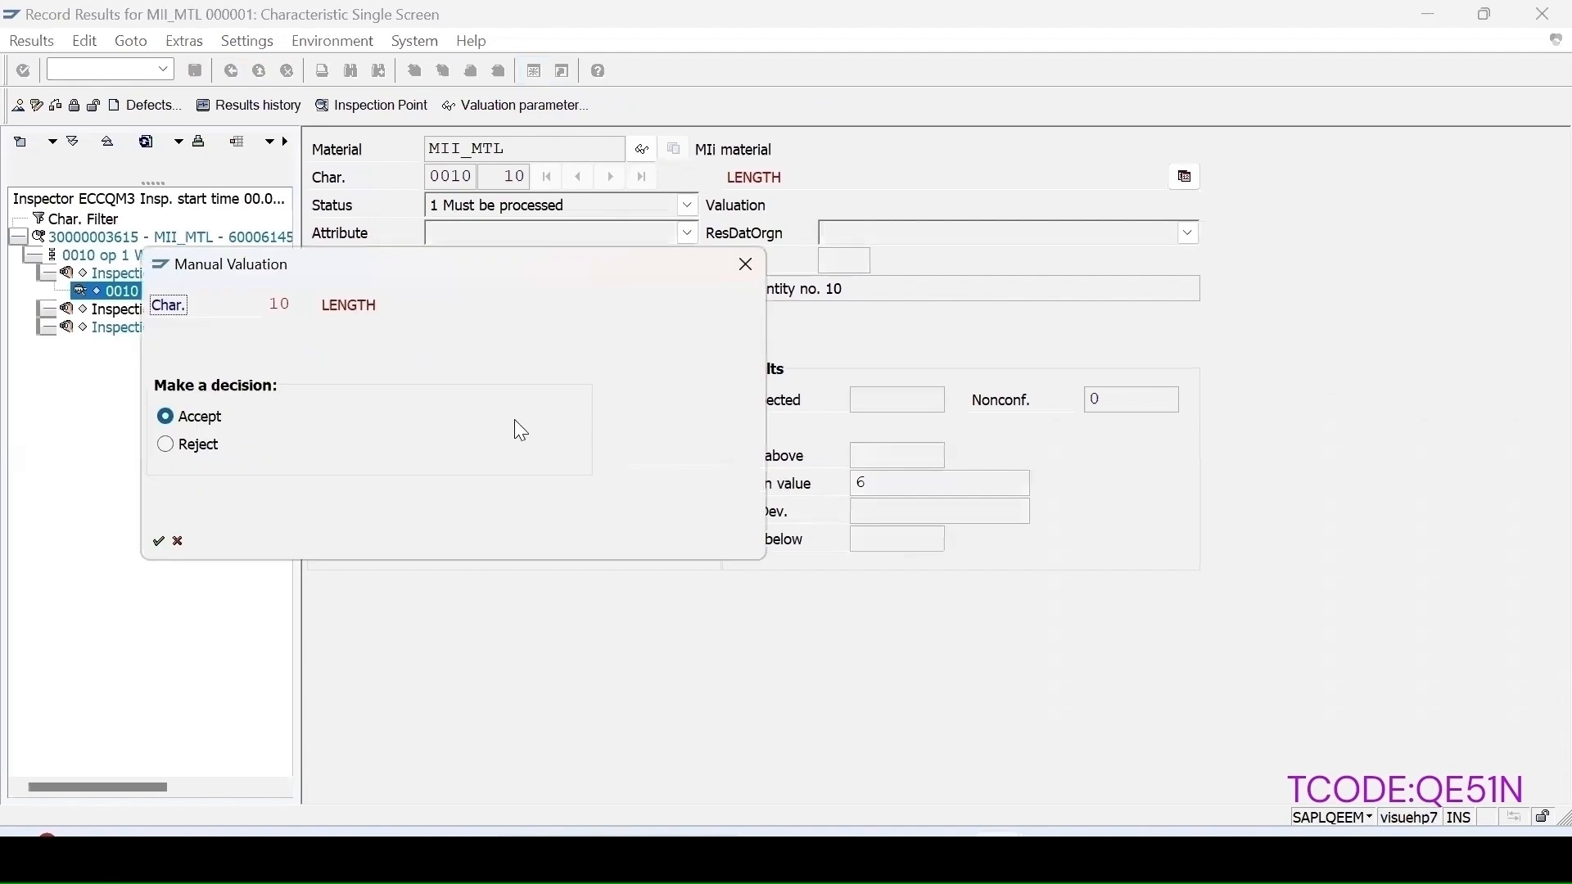
pyautogui.click(159, 541)
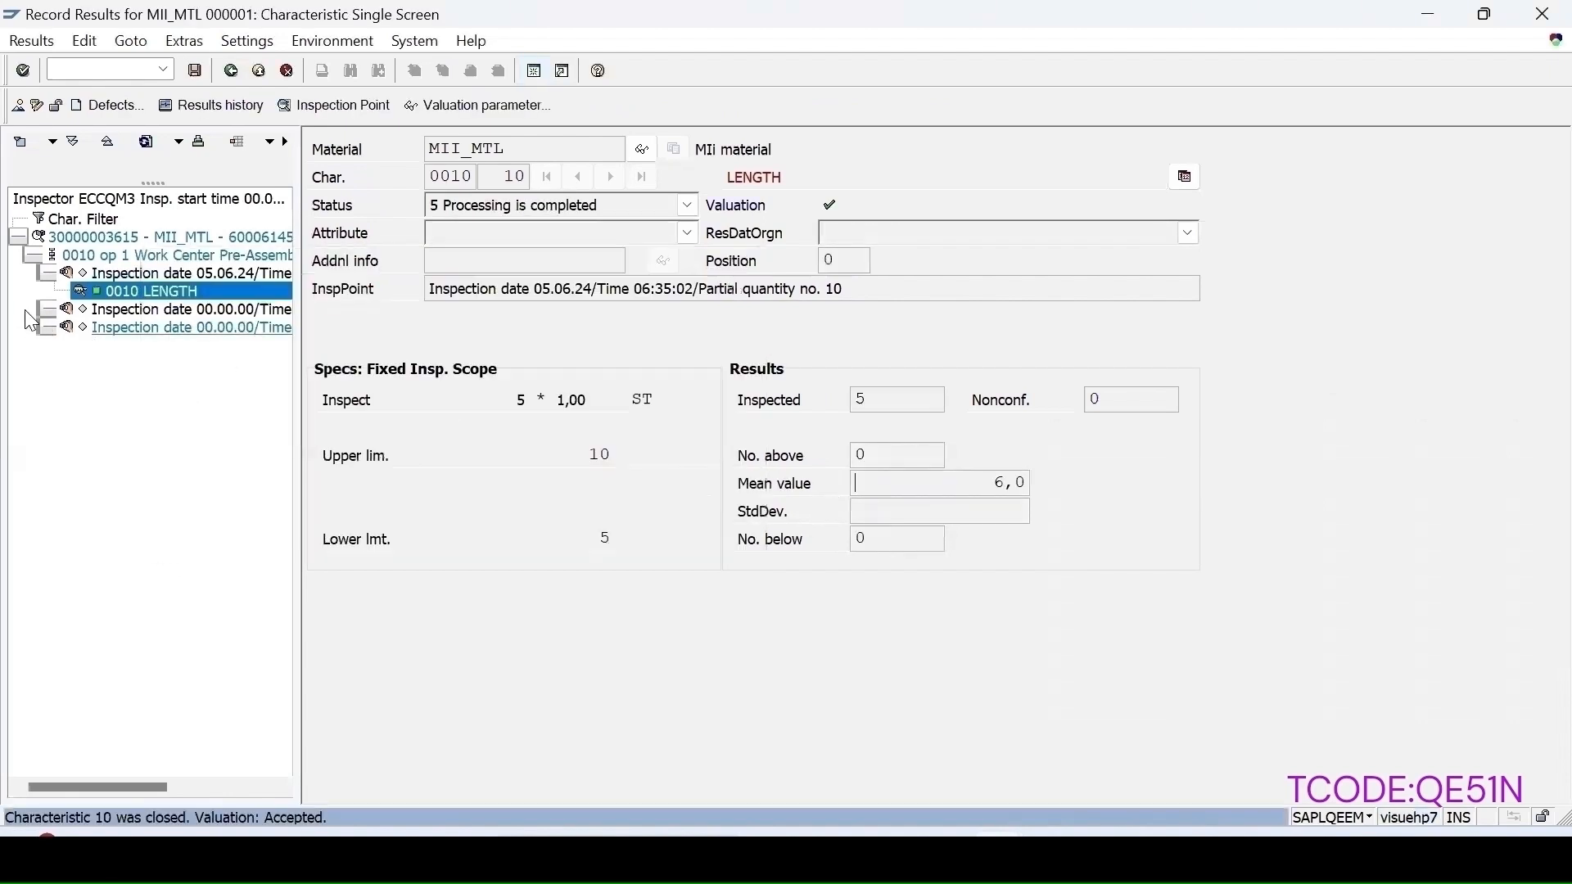
# Step: Expand the remaining inspection points and review their LENGTH characteristics
pyautogui.click(49, 311)
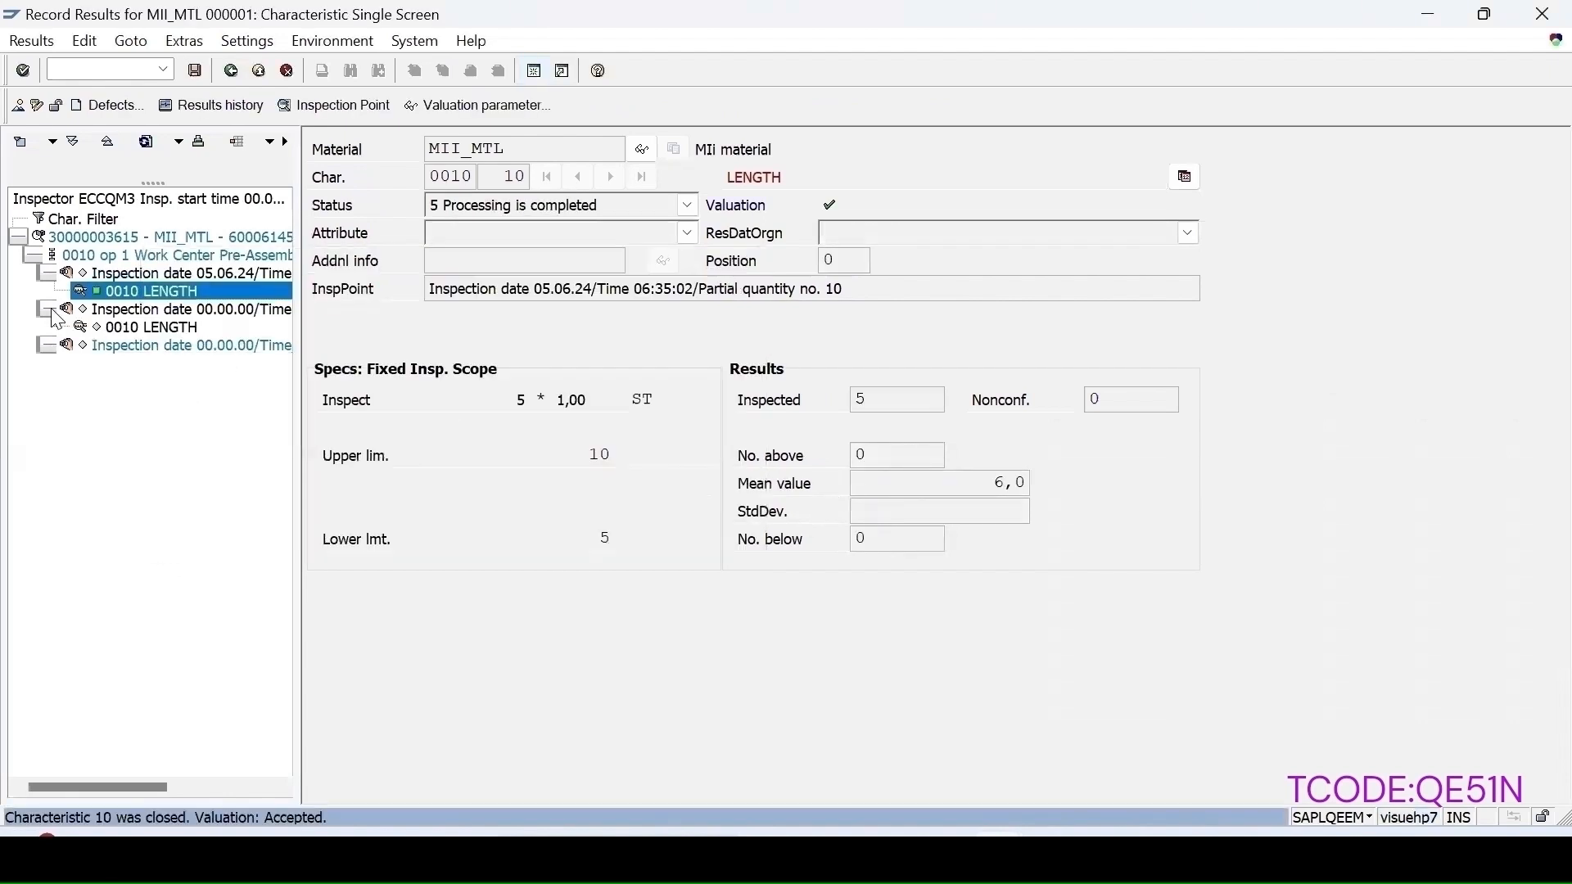
pyautogui.click(149, 328)
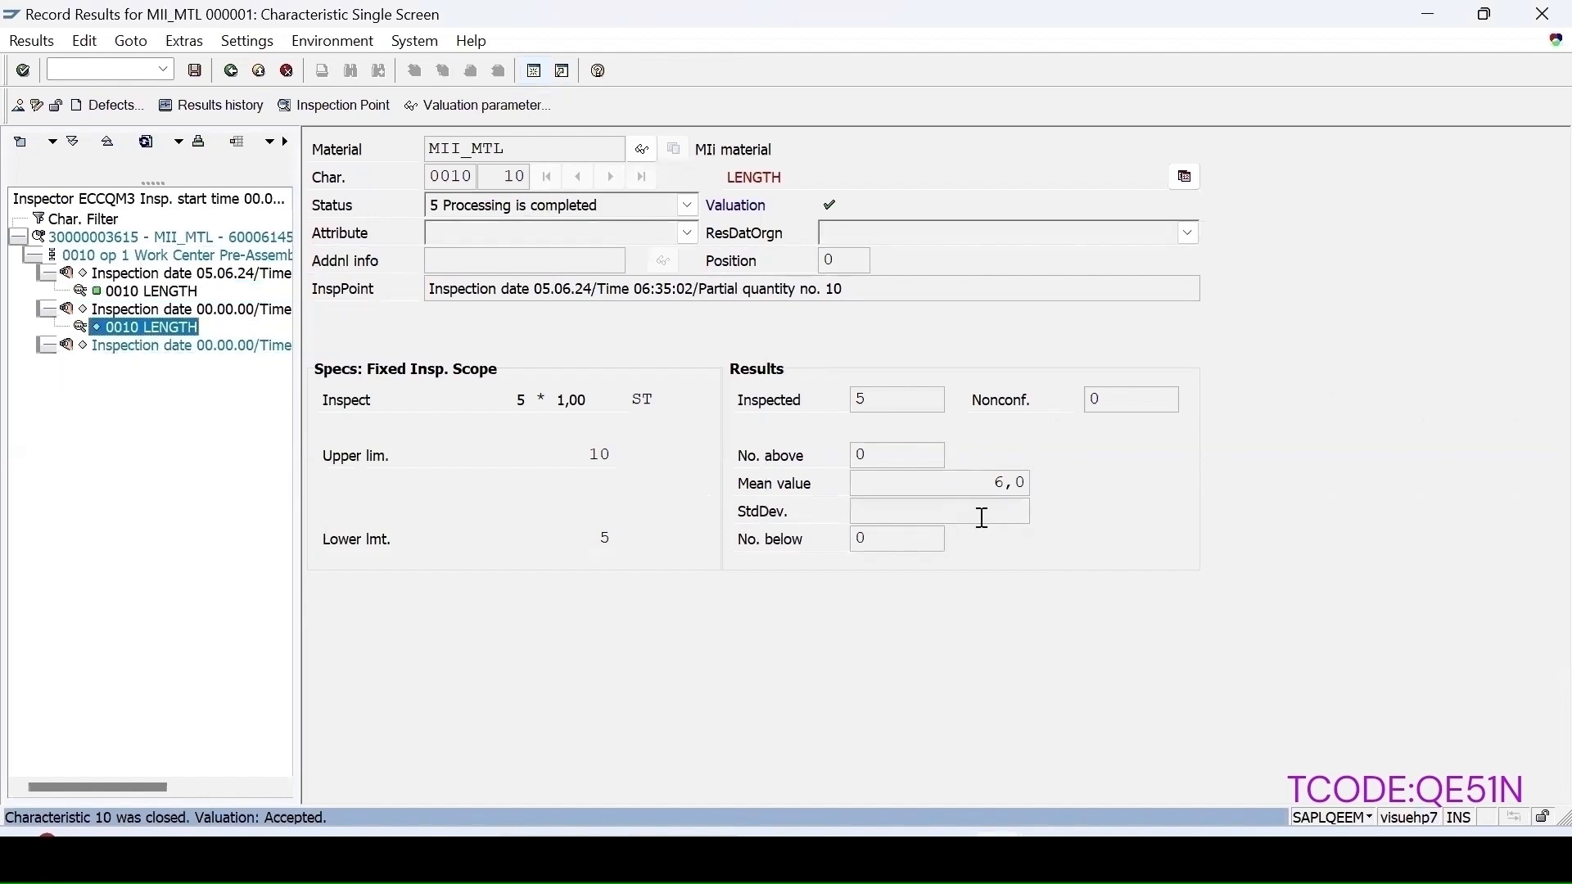
pyautogui.click(43, 345)
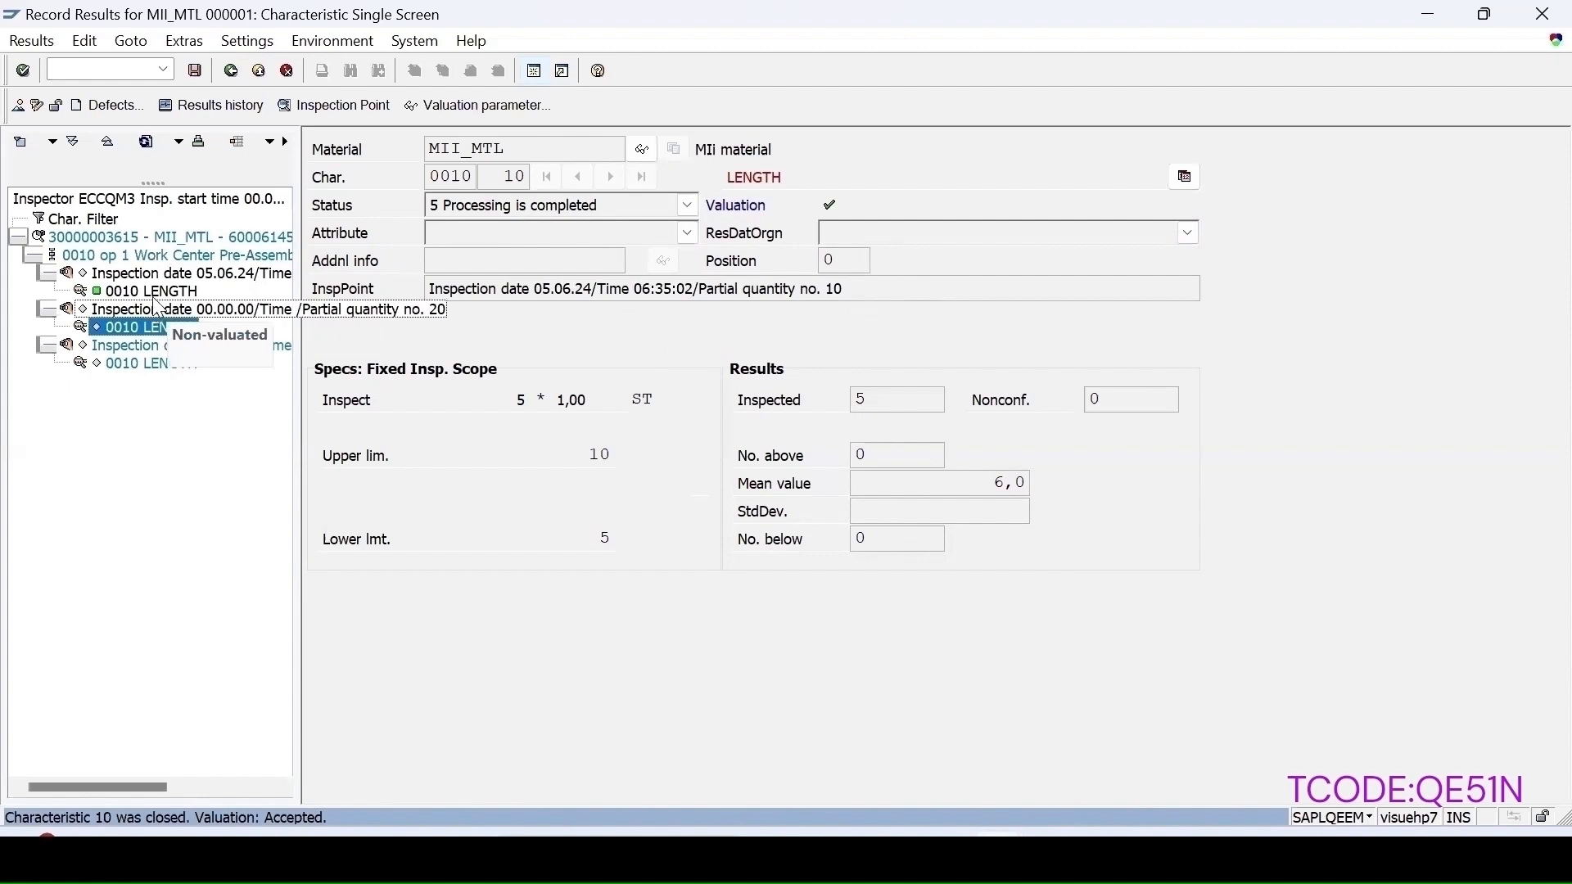
pyautogui.click(185, 274)
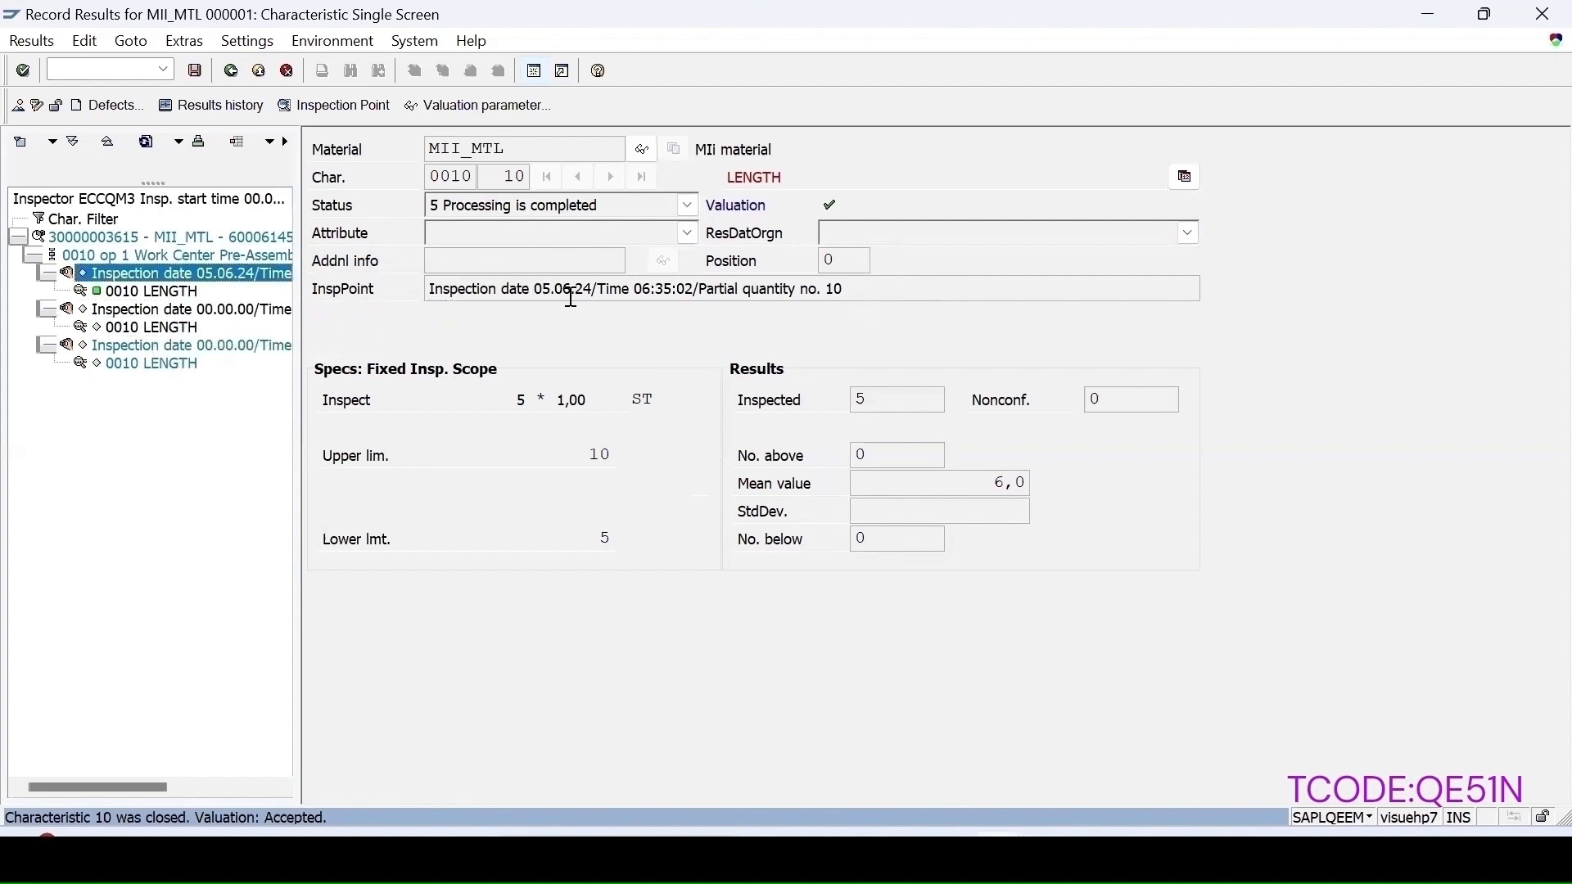
pyautogui.click(185, 328)
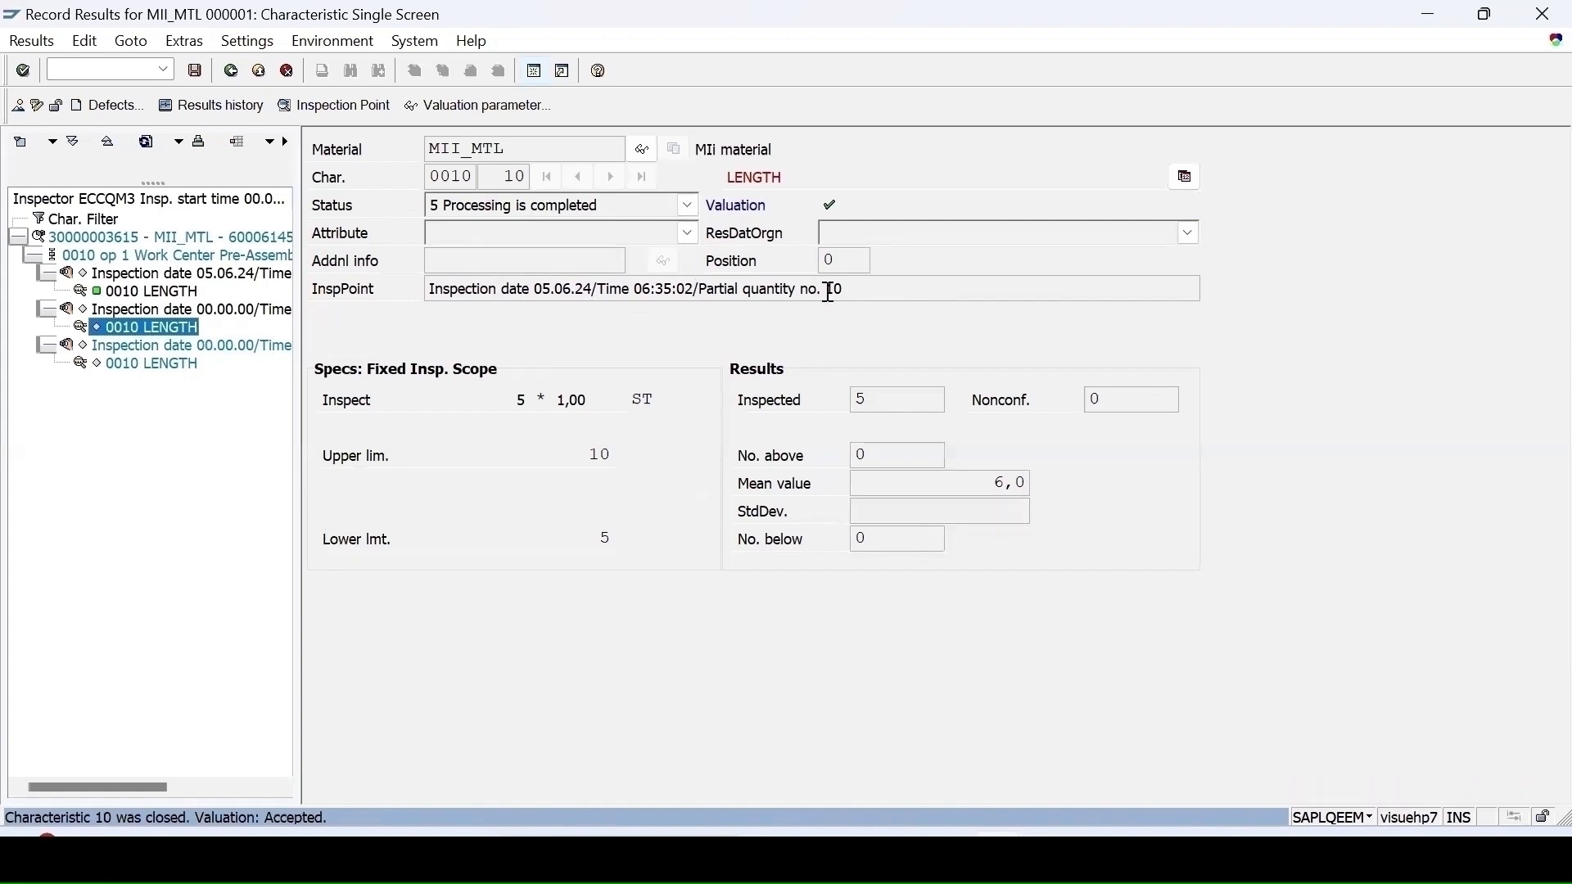
# Step: Open the Quality Management customizing guide with transaction QCCO
pyautogui.write('/nq')
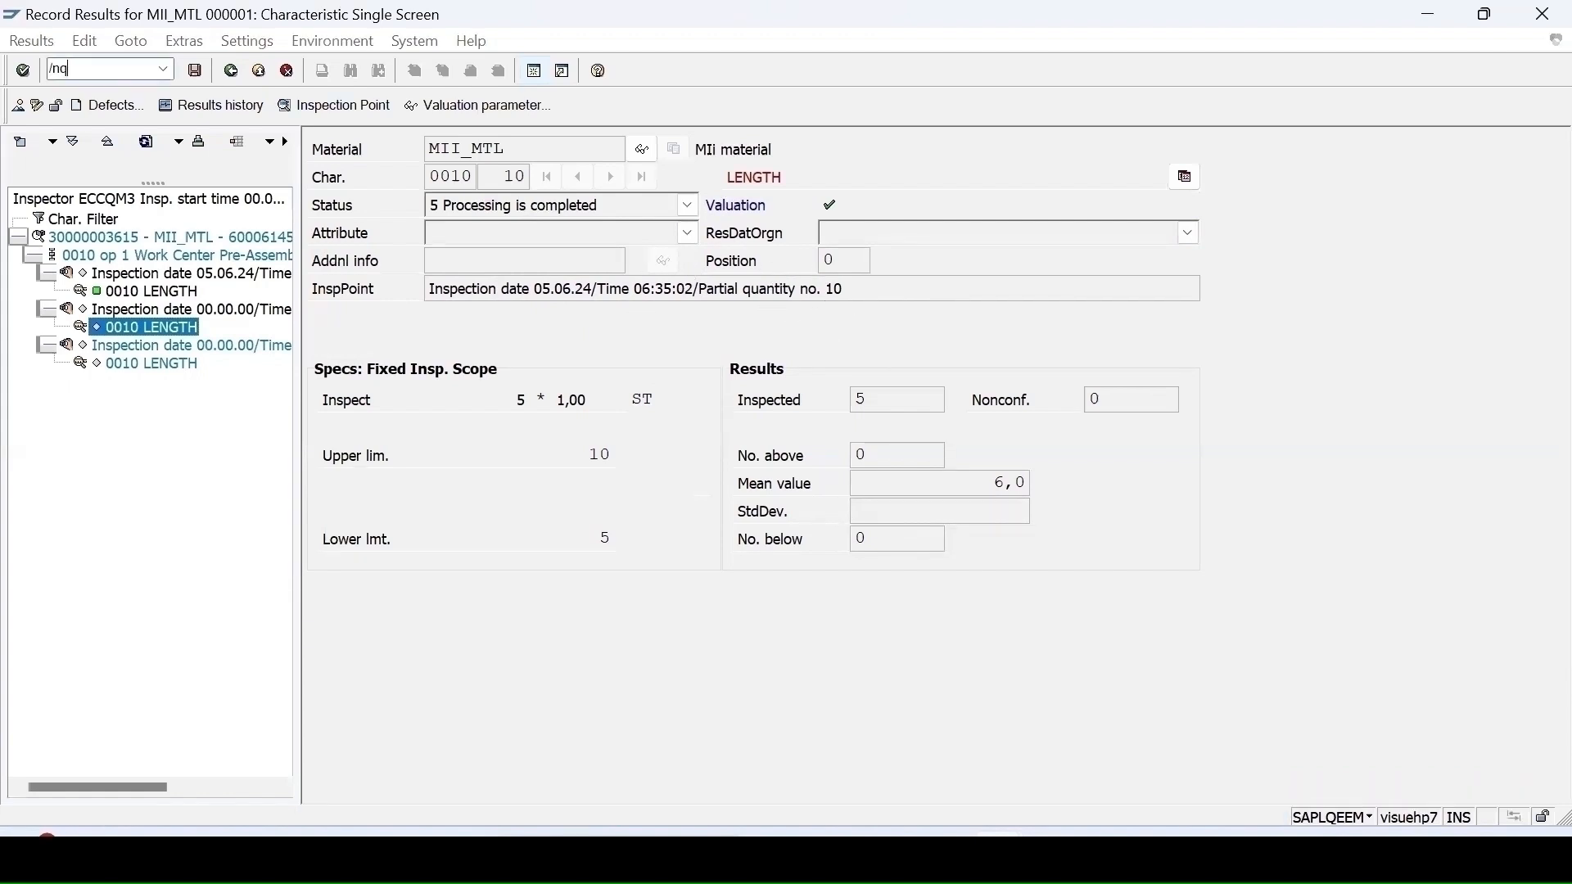
pyautogui.write('cco')
pyautogui.press('Return')
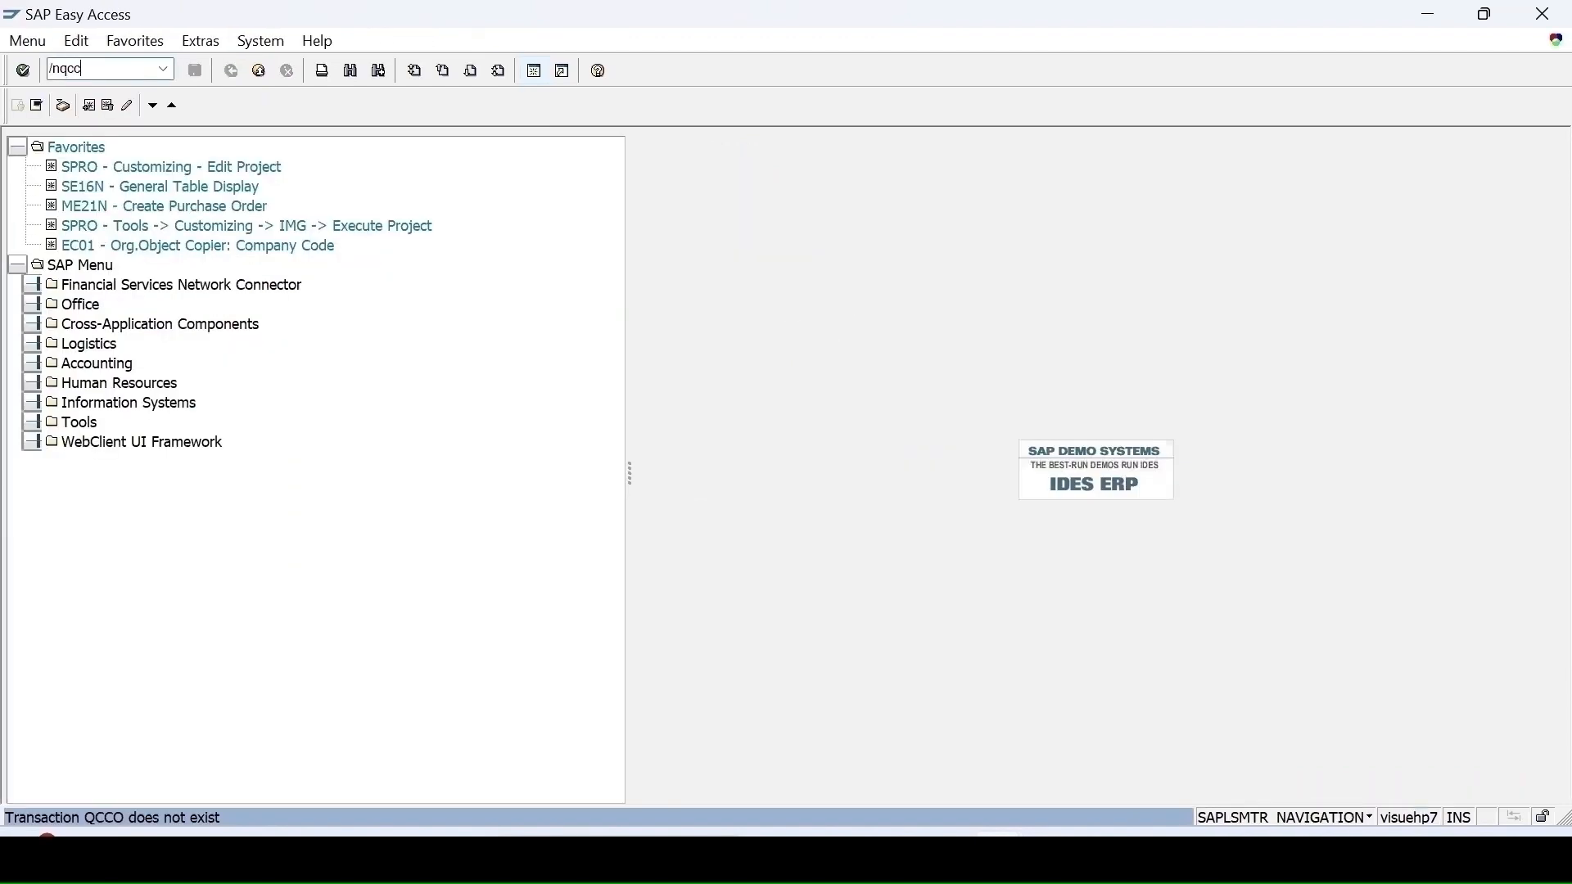
pyautogui.press('Return')
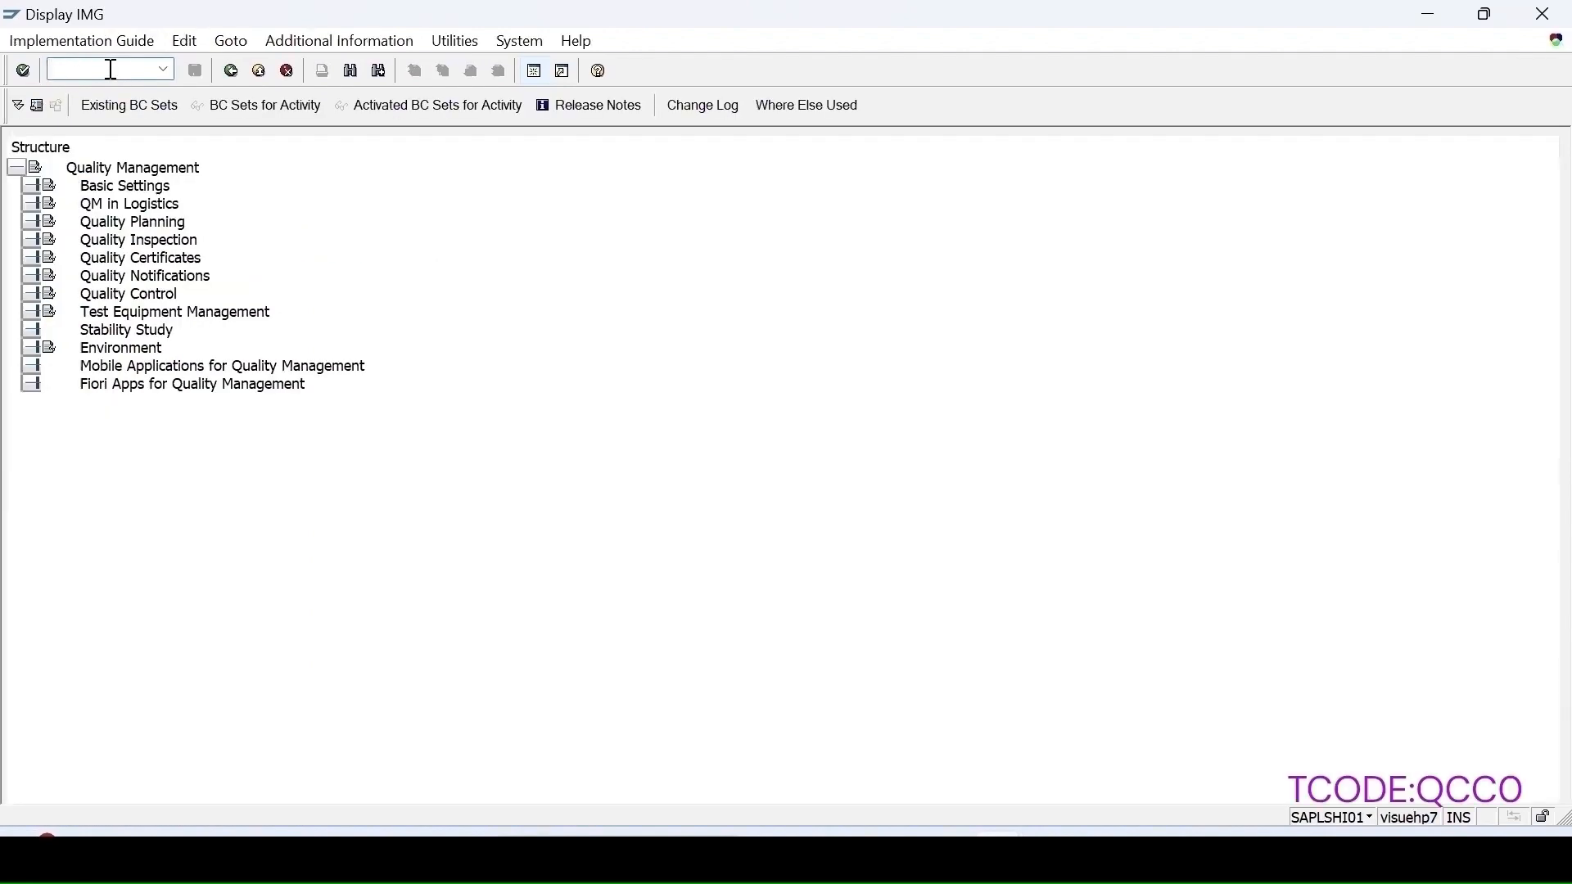
# Step: Search the guide for inspection point, open Define Identifier for Inspection Points, and view the details of field combination 150
pyautogui.hotkey('ctrl', 'f')
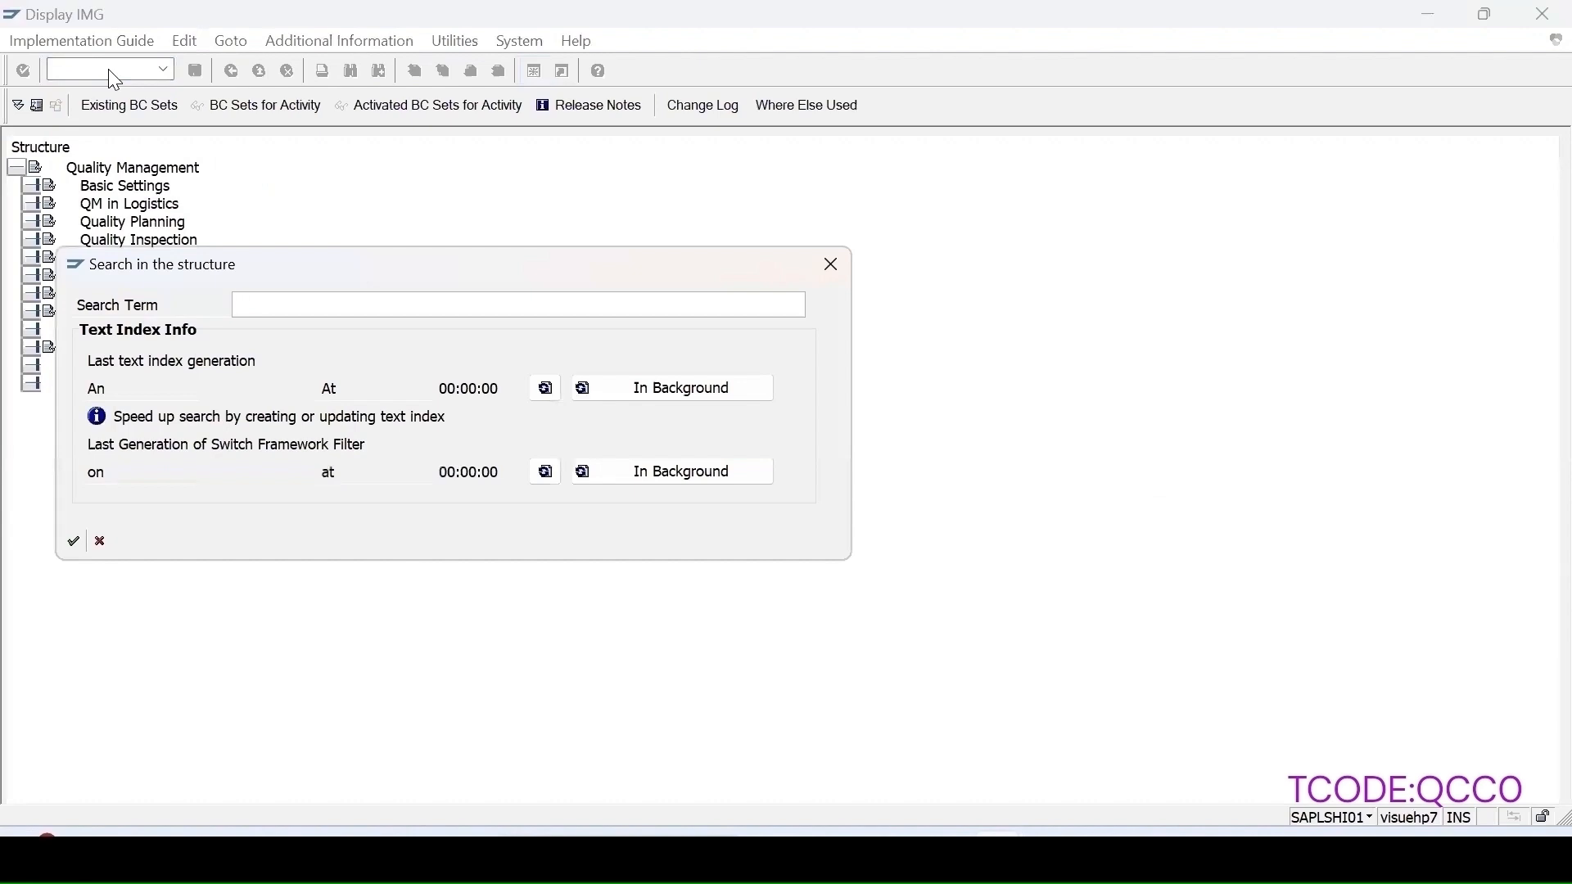
pyautogui.write('inspection point')
pyautogui.press('Return')
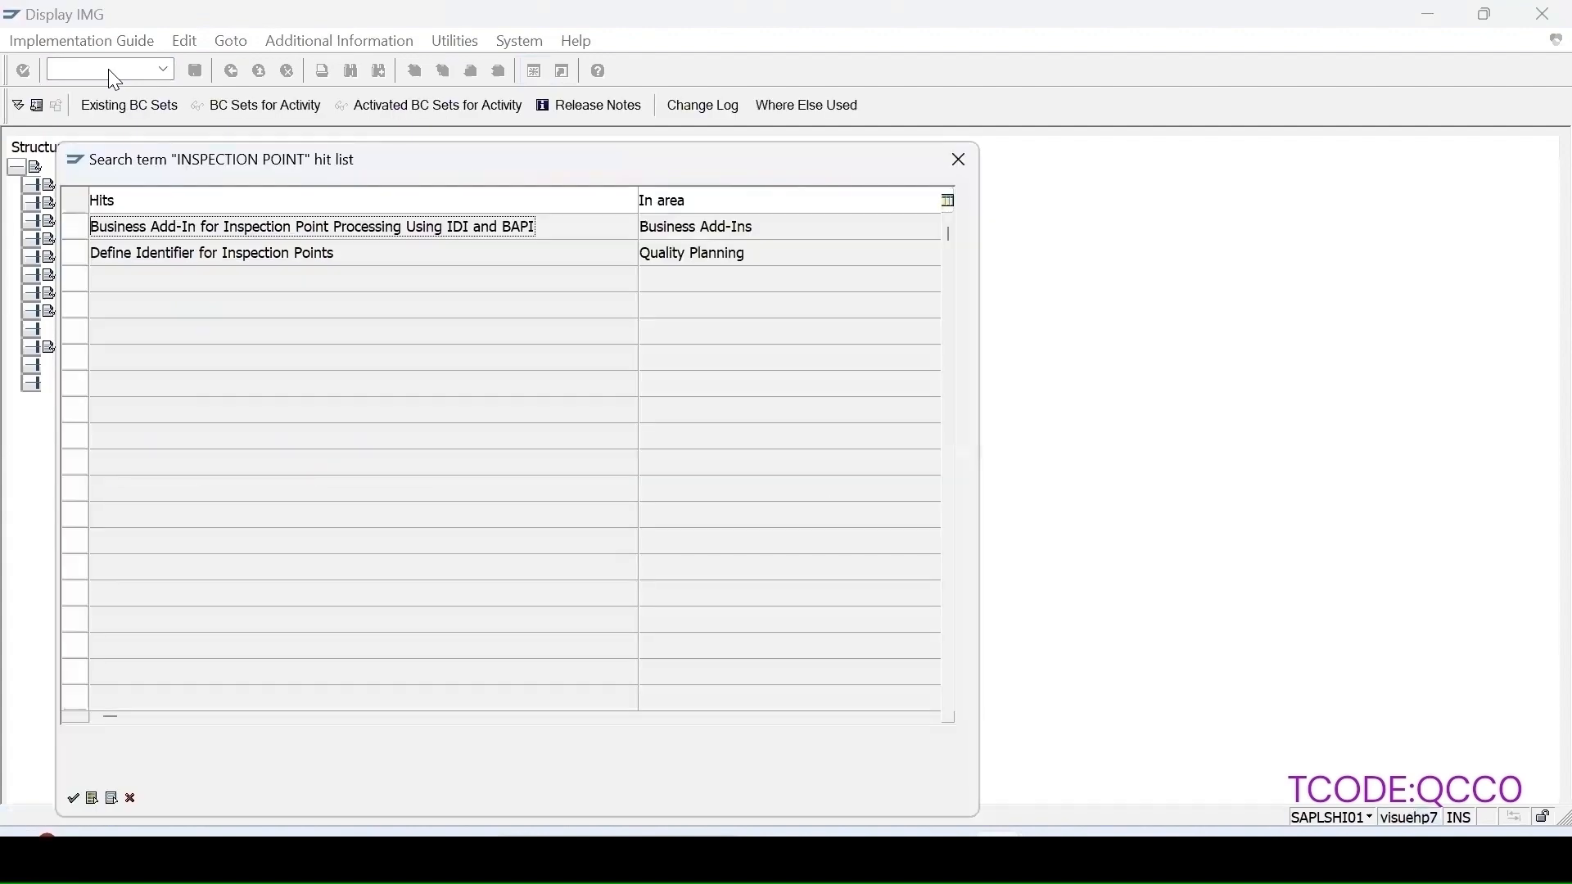
pyautogui.doubleClick(229, 254)
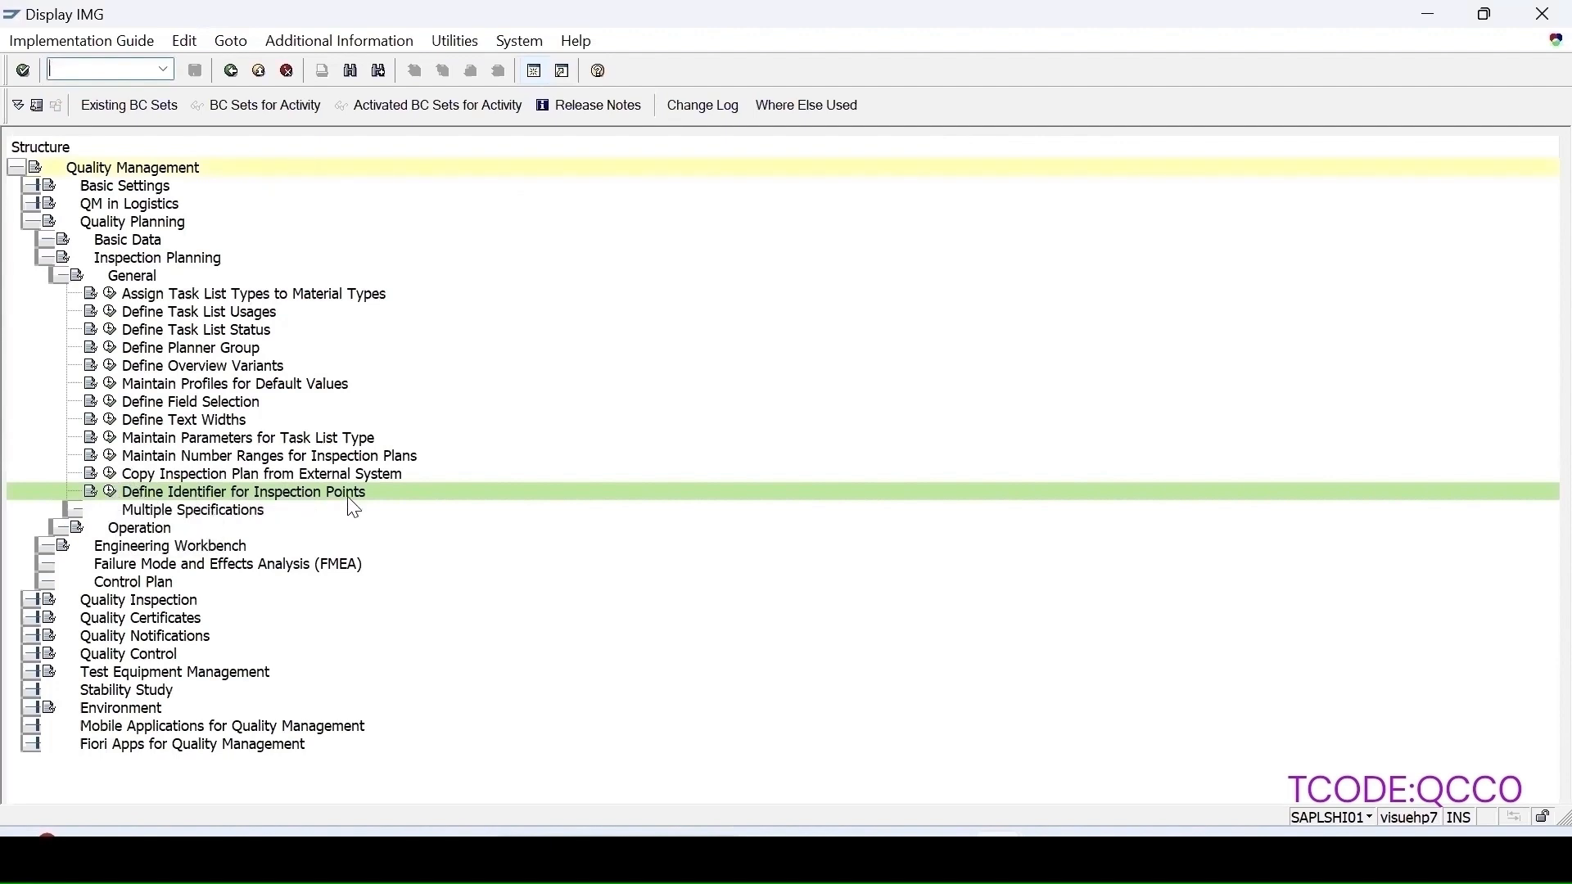
pyautogui.click(113, 493)
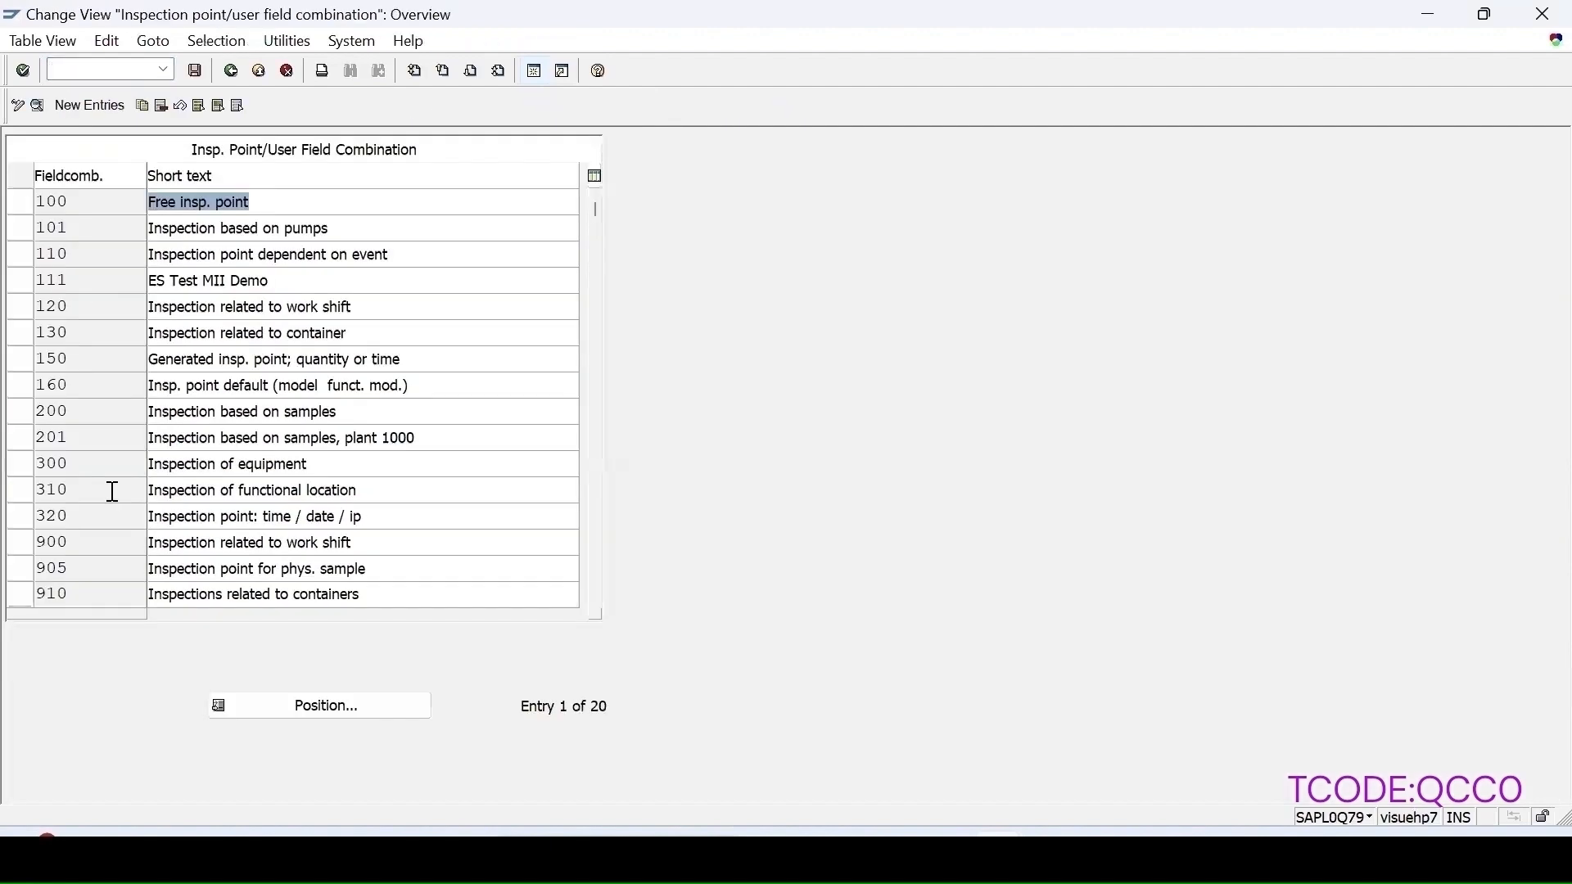
pyautogui.click(22, 362)
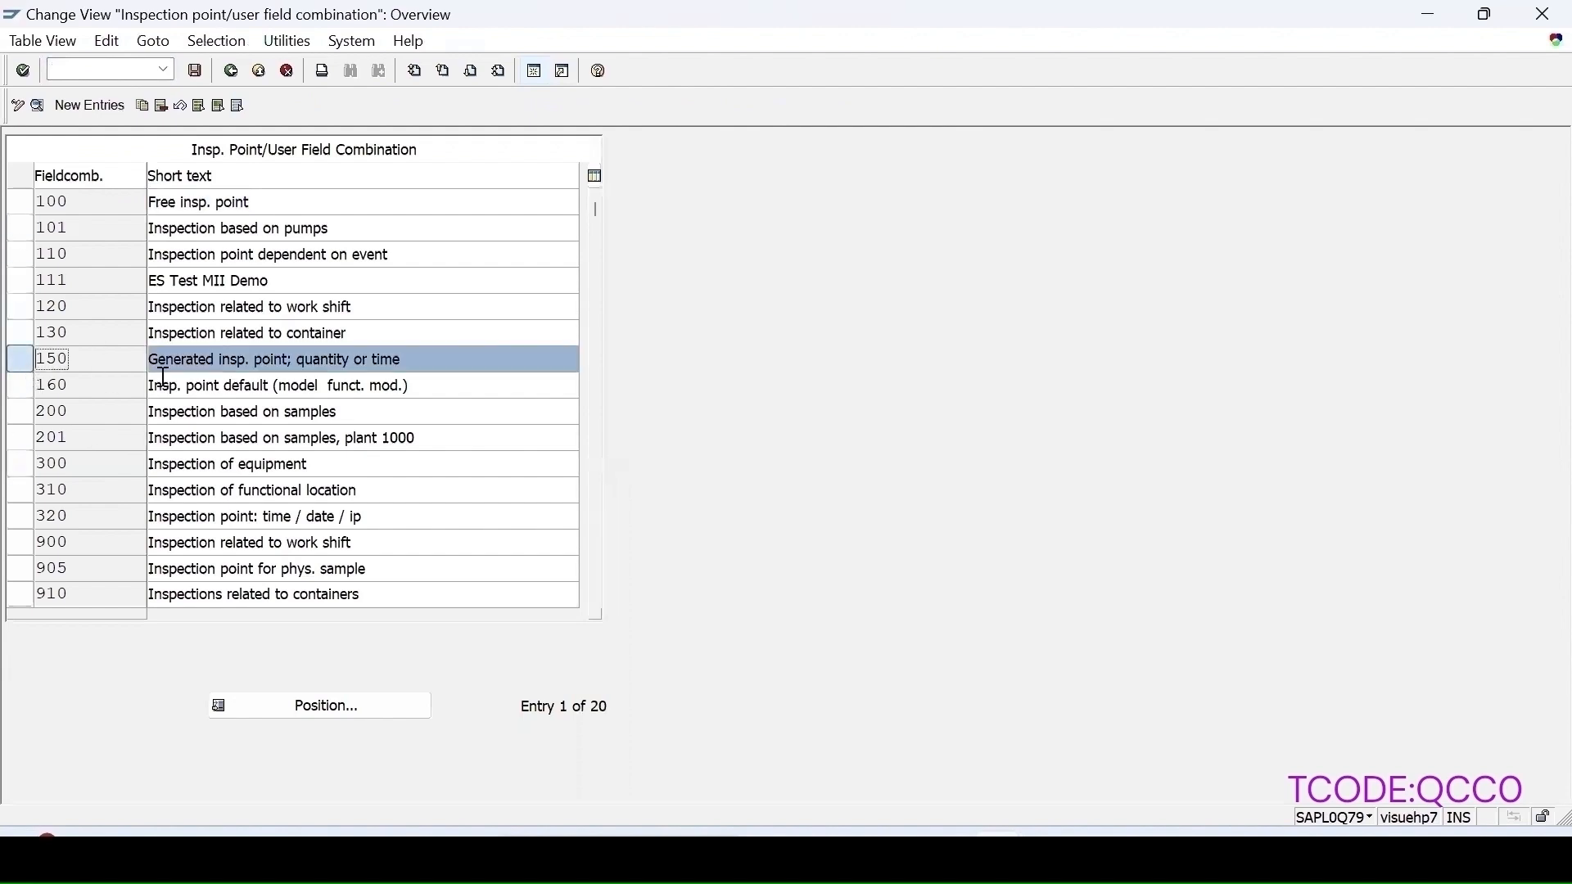
pyautogui.click(38, 104)
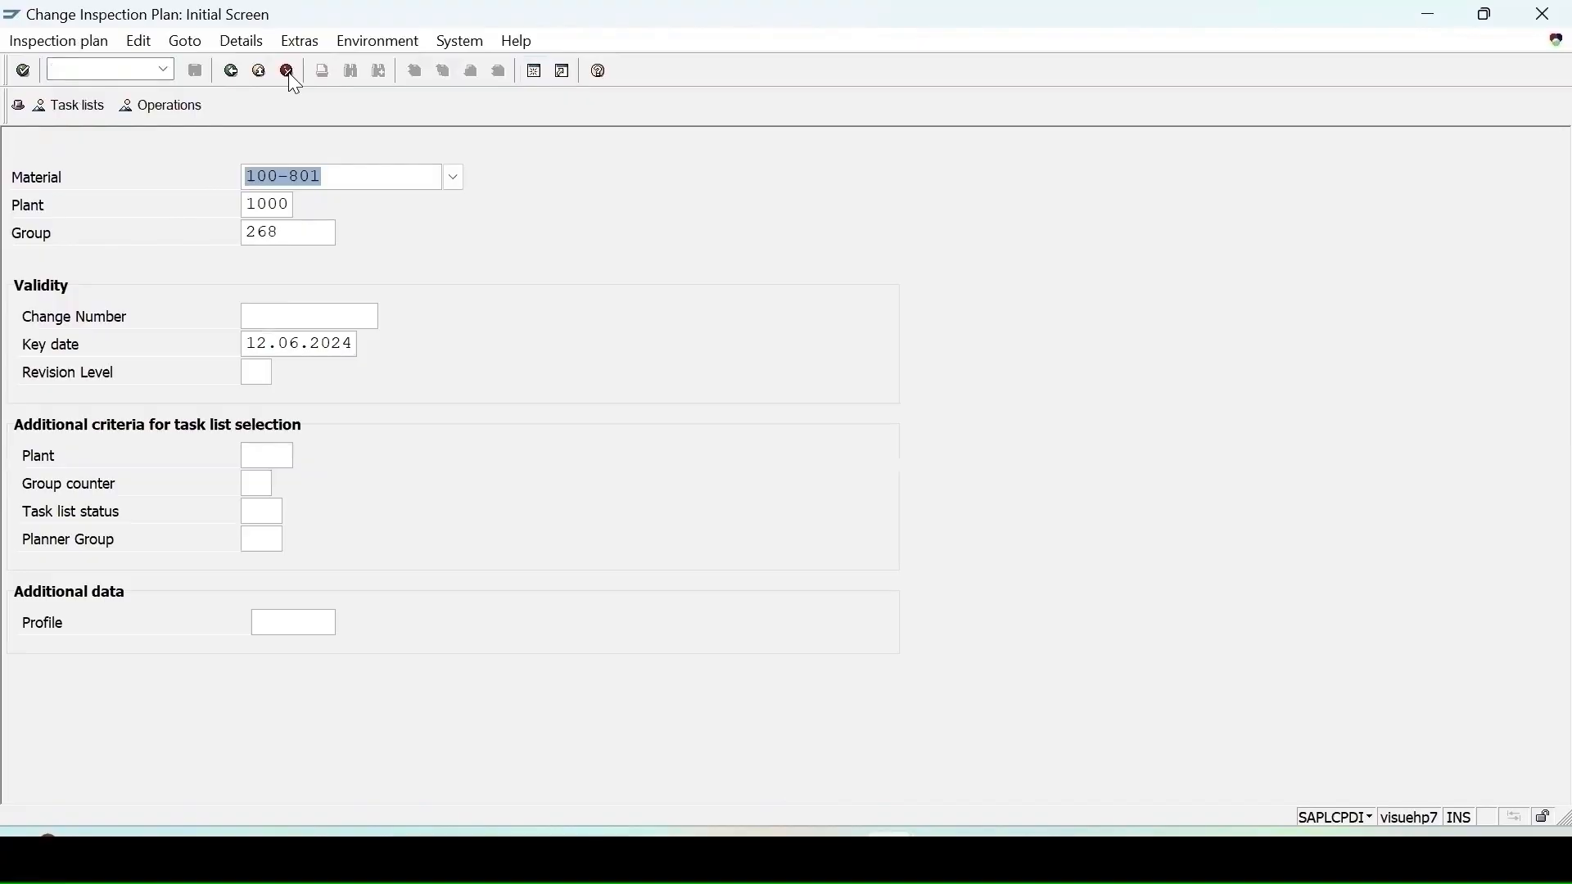
# Step: Open the inspection plan for material 100-801 in plant 1000 in QP02 and go to its header details
pyautogui.doubleClick(288, 232)
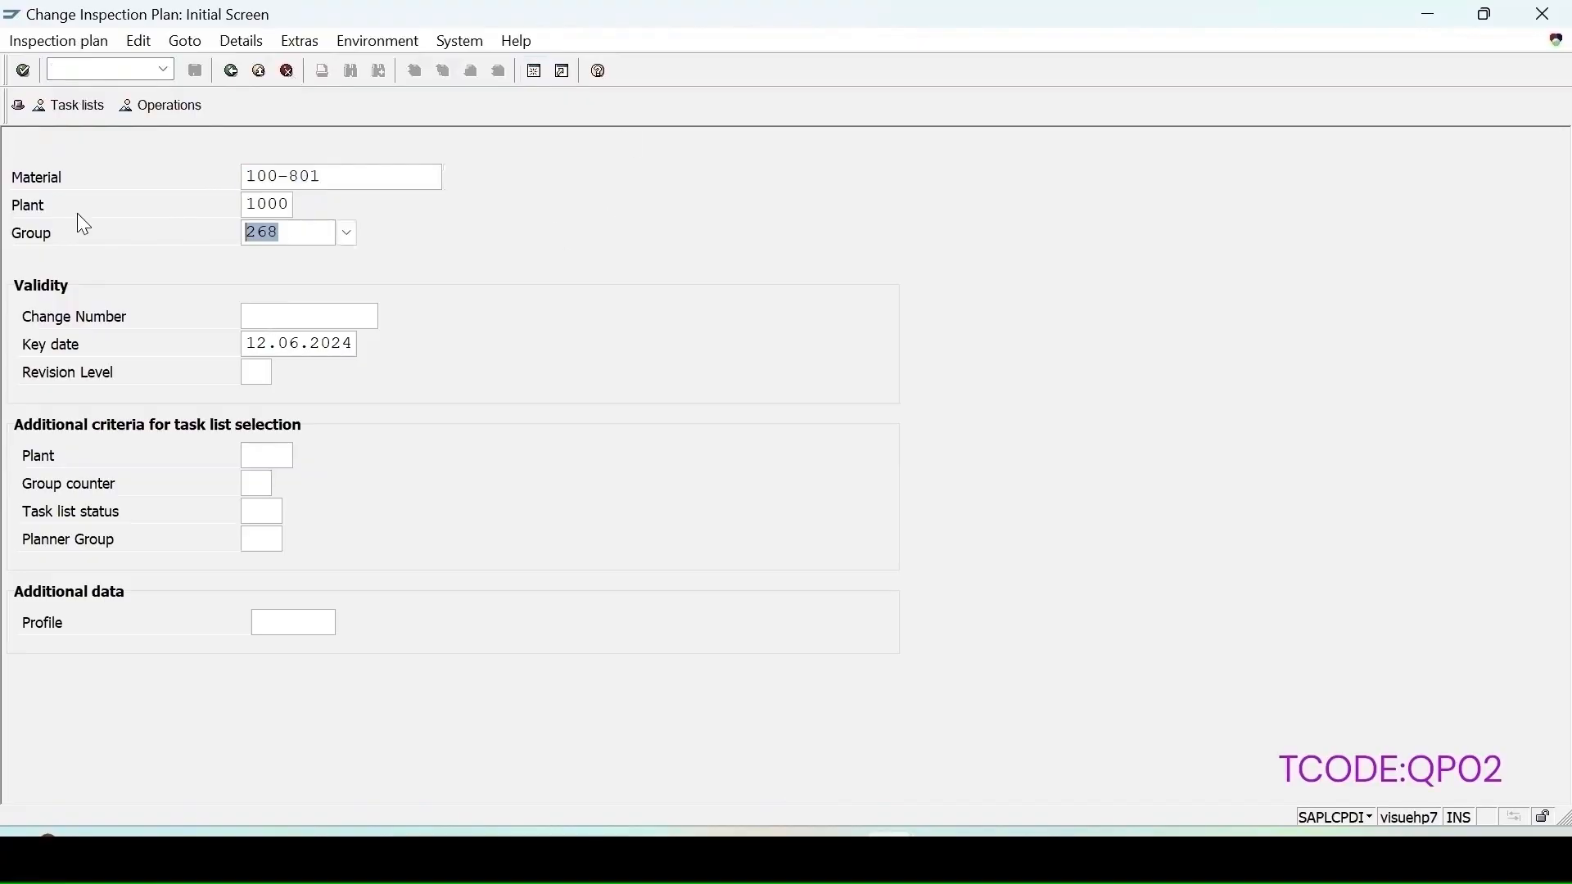
pyautogui.press('Return')
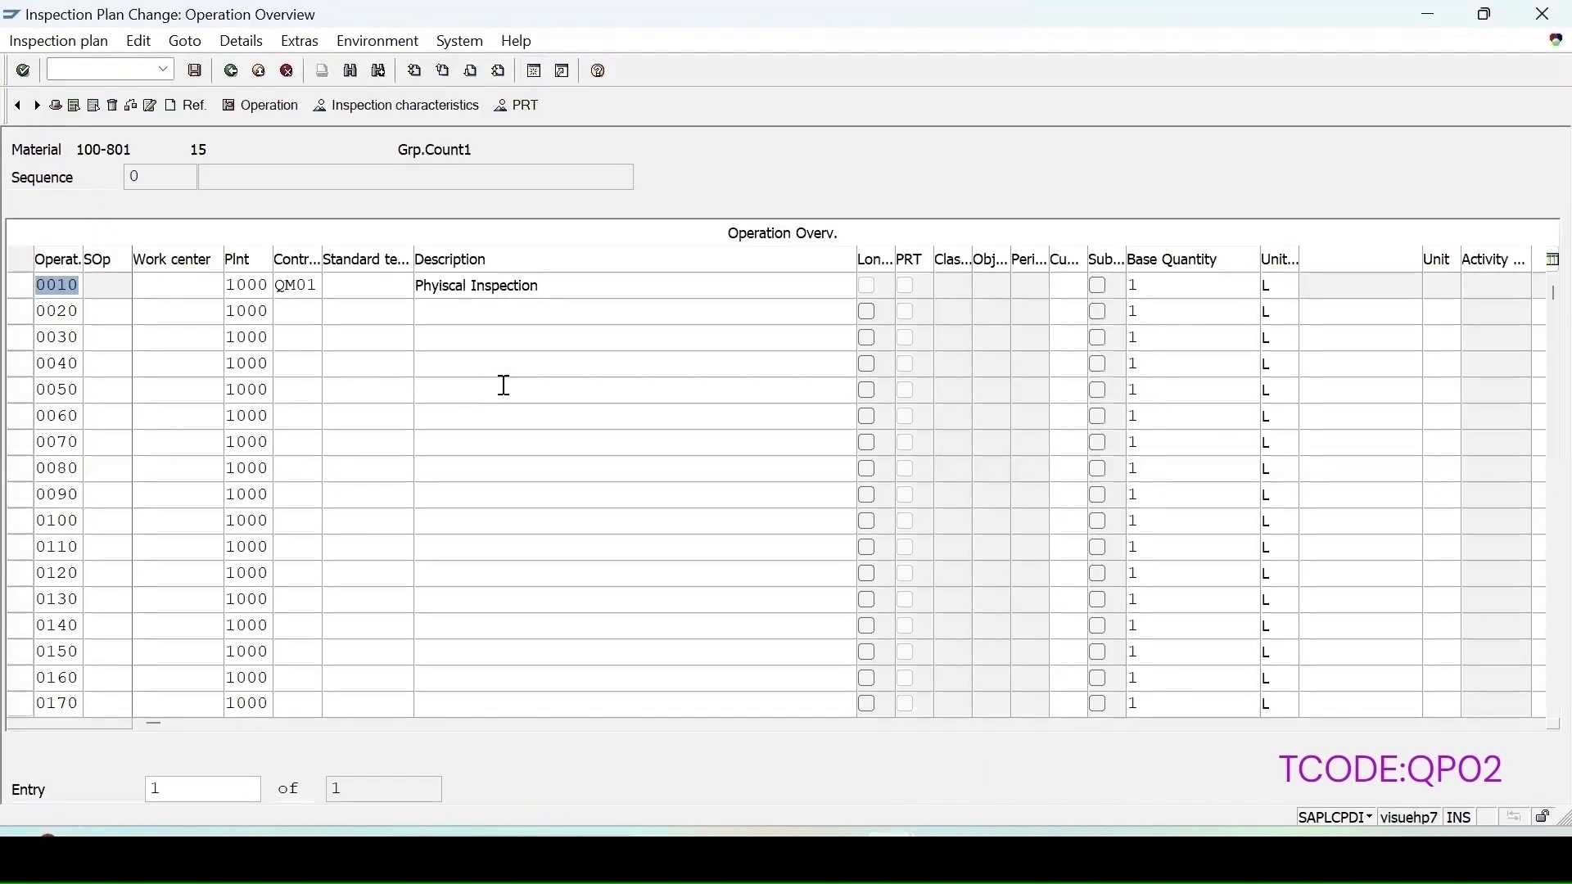
pyautogui.click(19, 286)
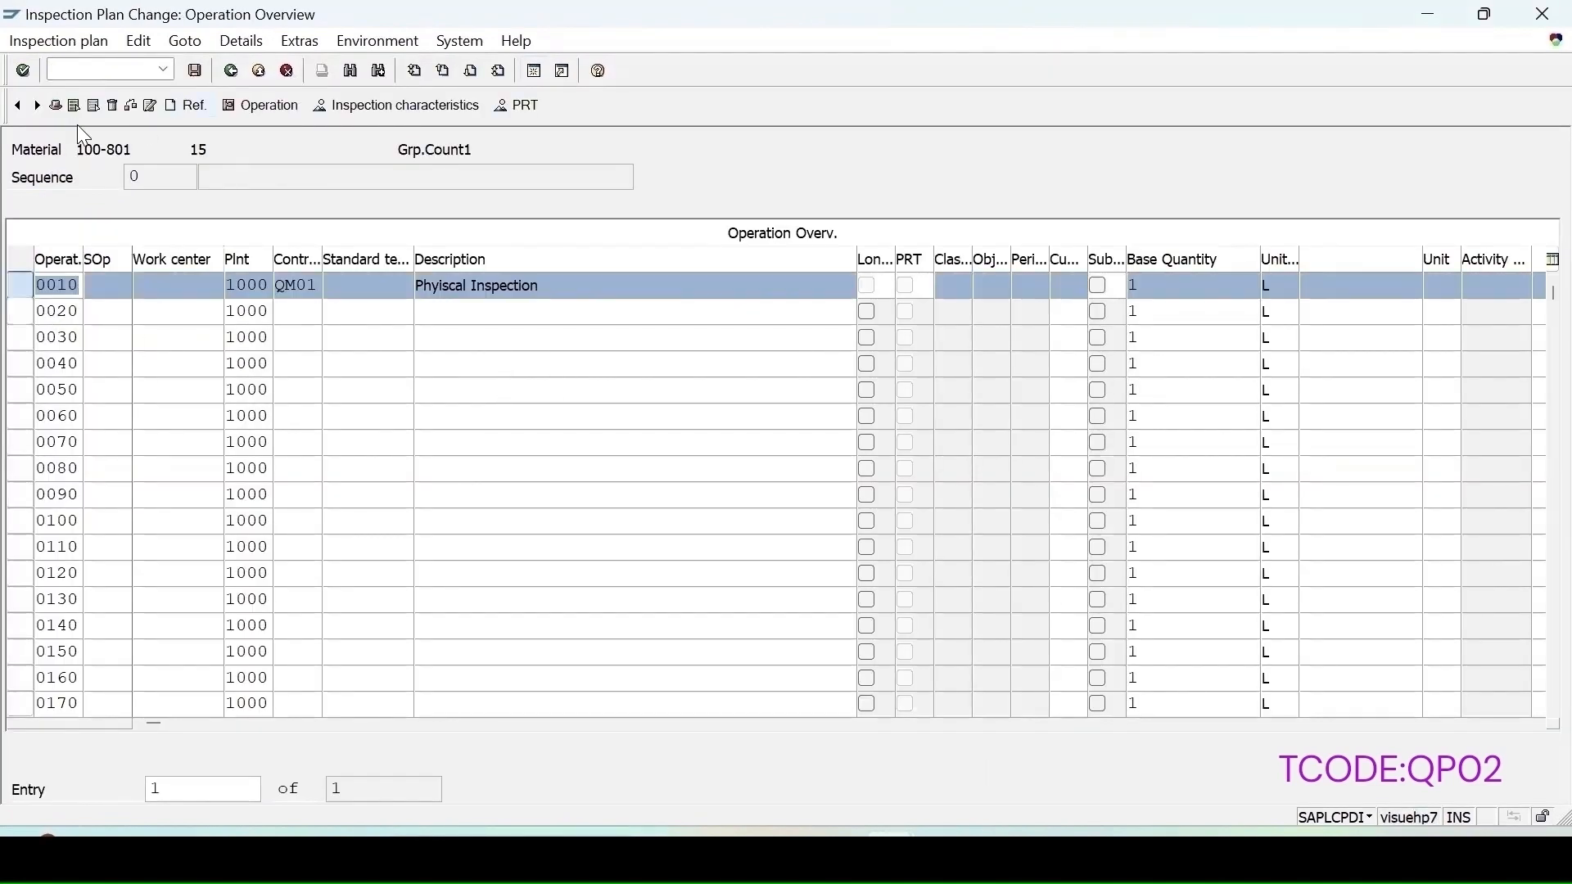
pyautogui.click(56, 105)
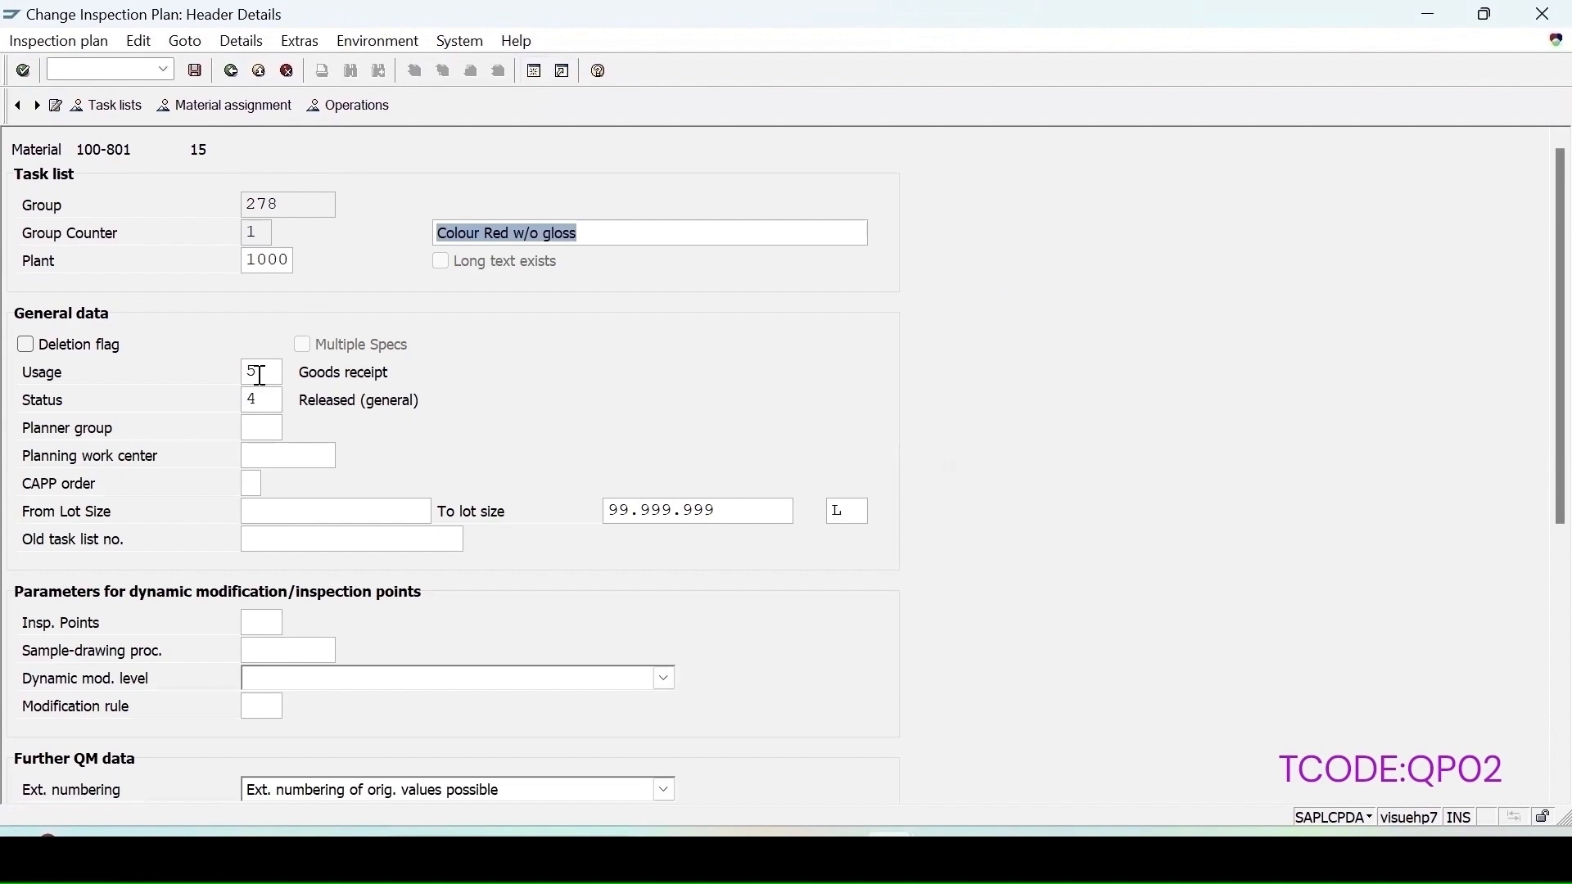
# Step: Set the plan header's inspection points to 200 and the sample-drawing procedure to T2, confirming the warning
pyautogui.click(270, 622)
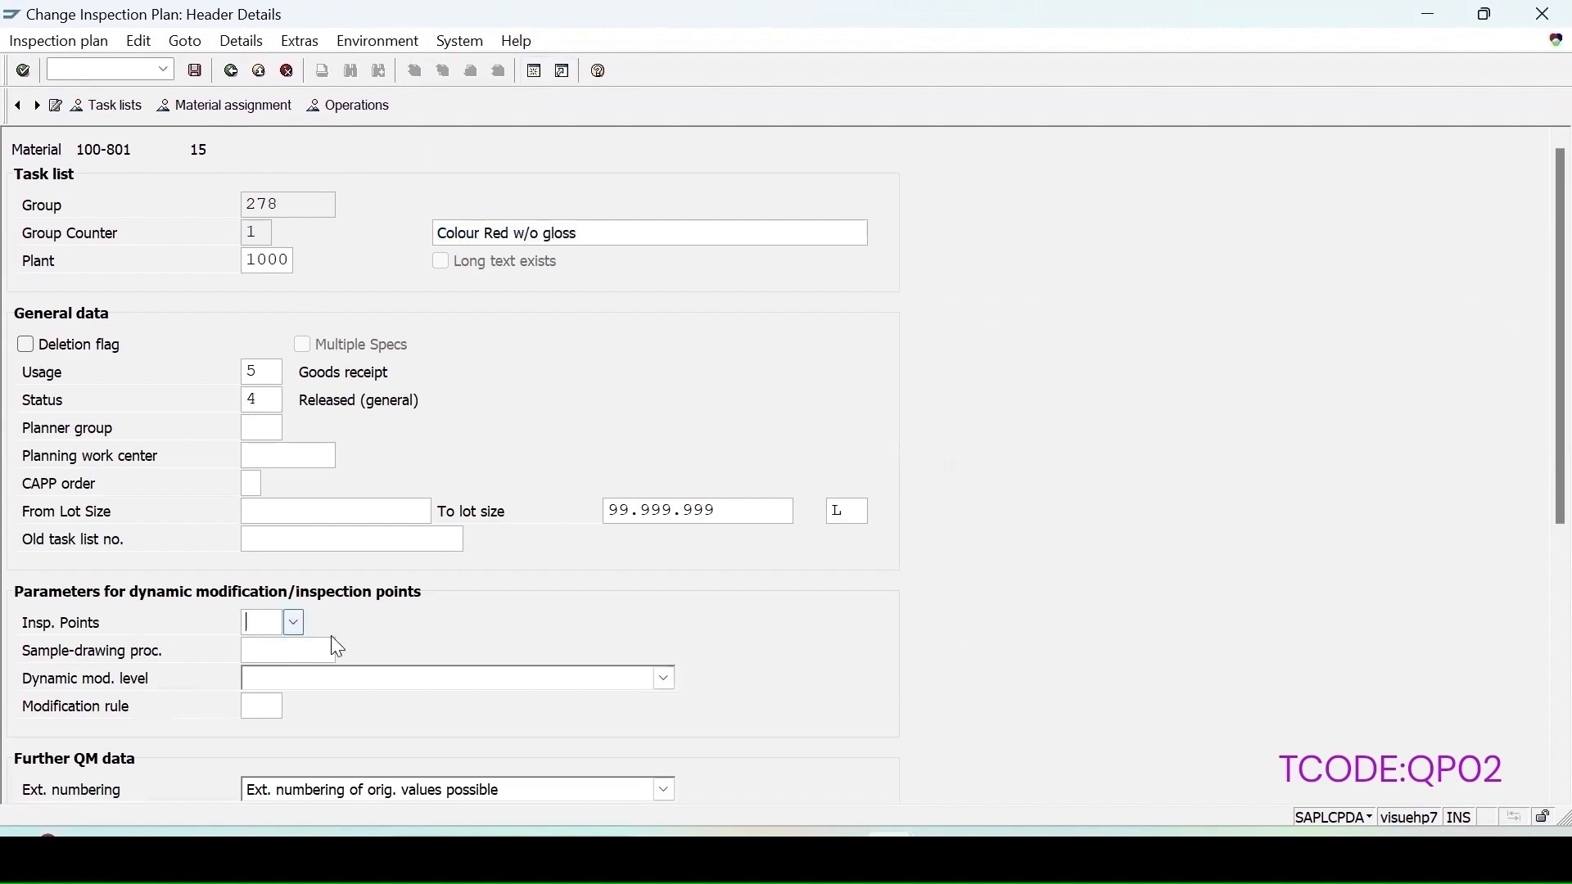
pyautogui.click(297, 622)
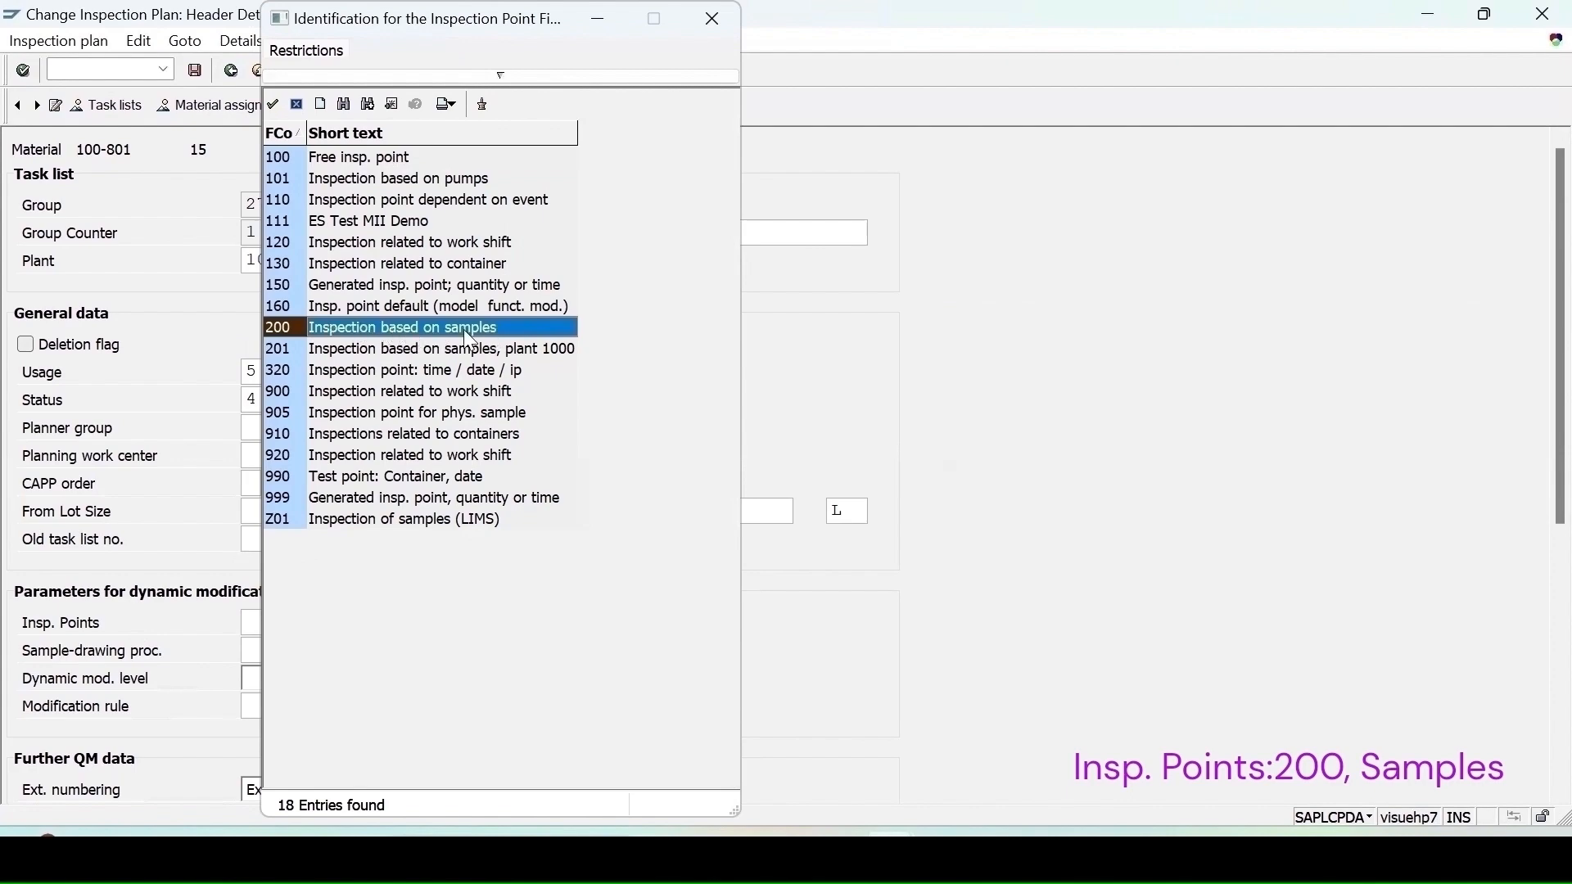
pyautogui.doubleClick(312, 327)
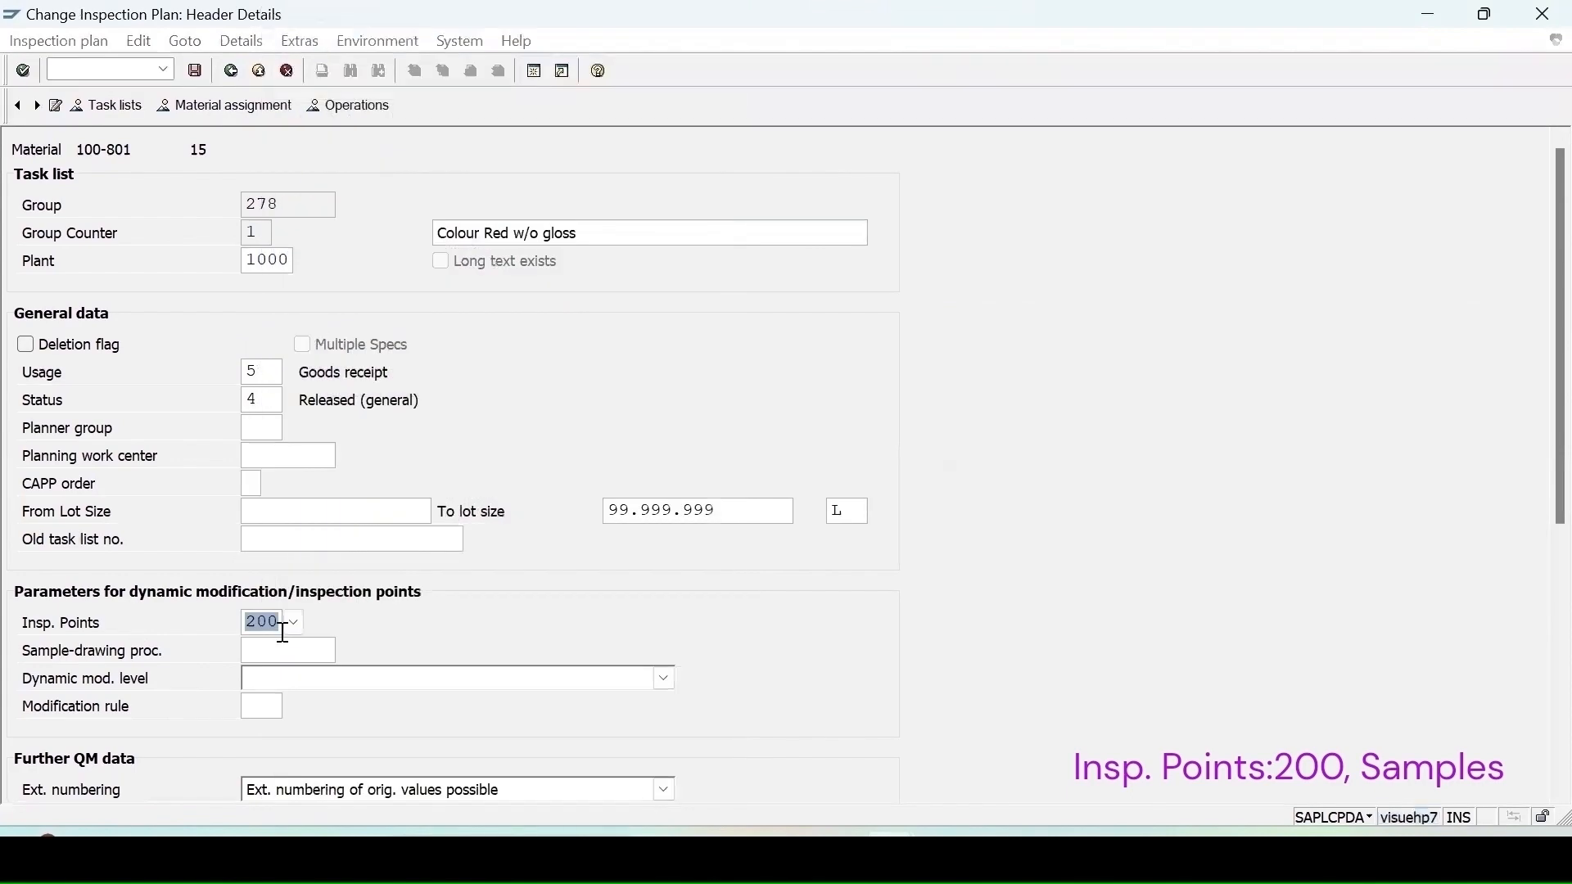
pyautogui.click(276, 653)
pyautogui.click(346, 653)
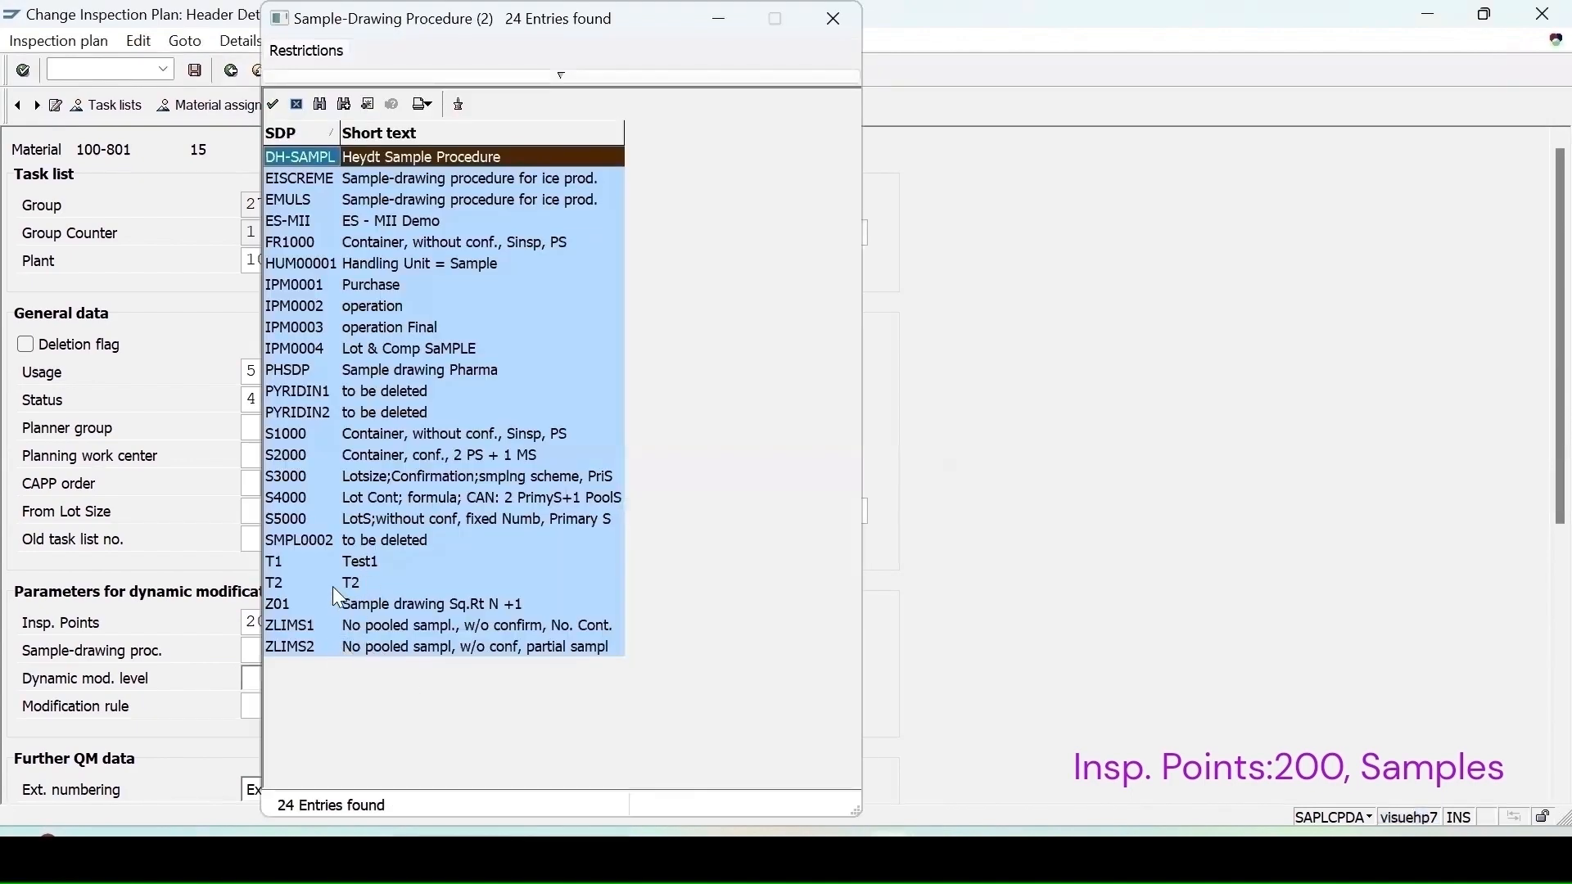
pyautogui.doubleClick(354, 588)
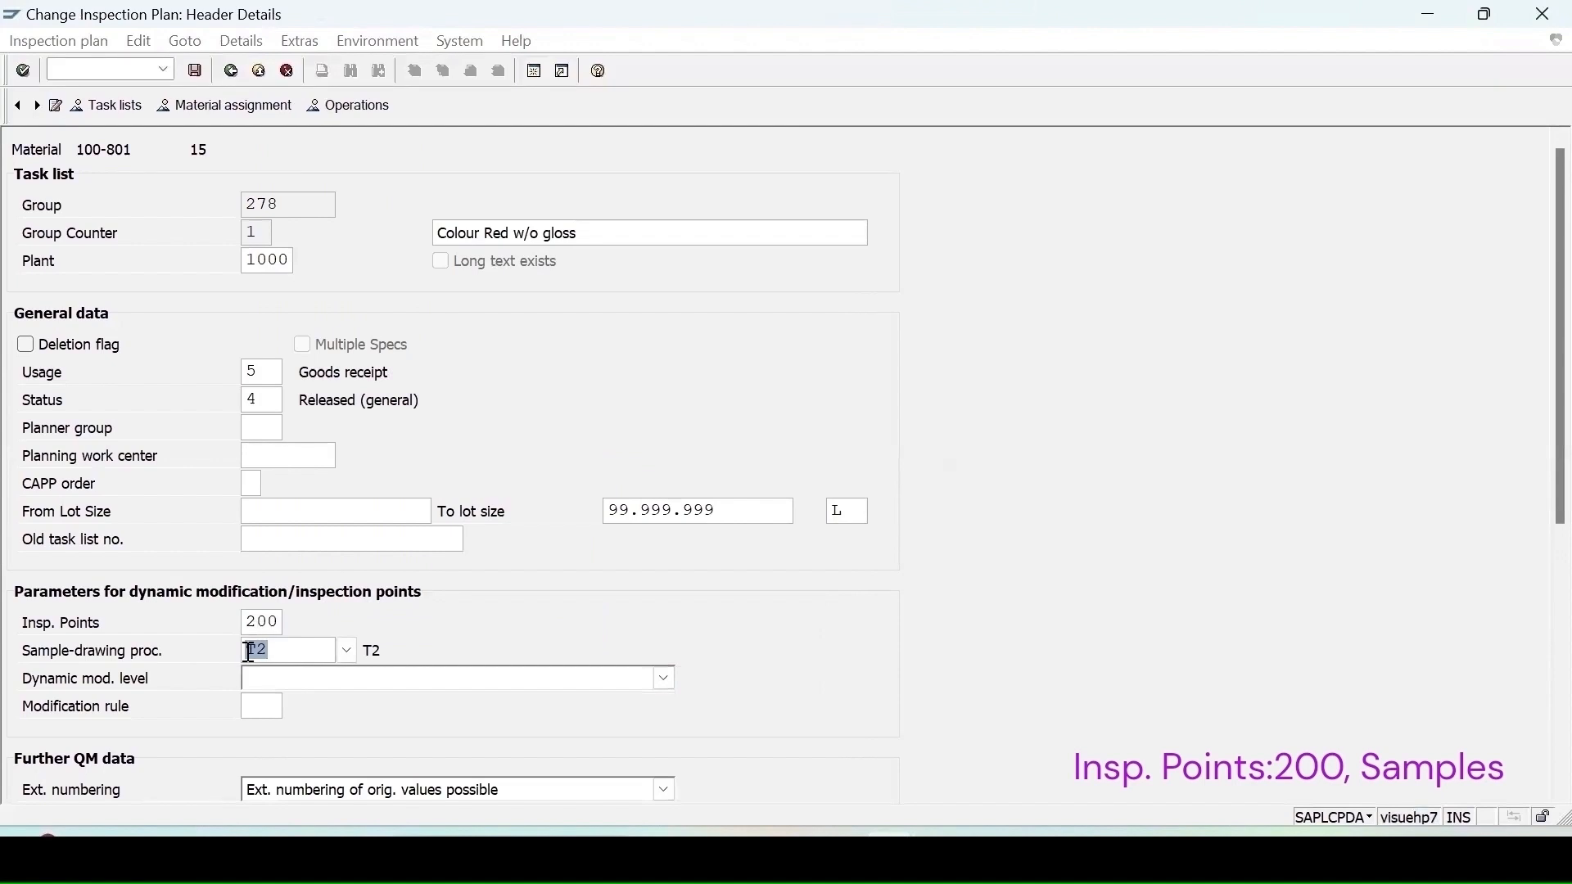
pyautogui.press('Return')
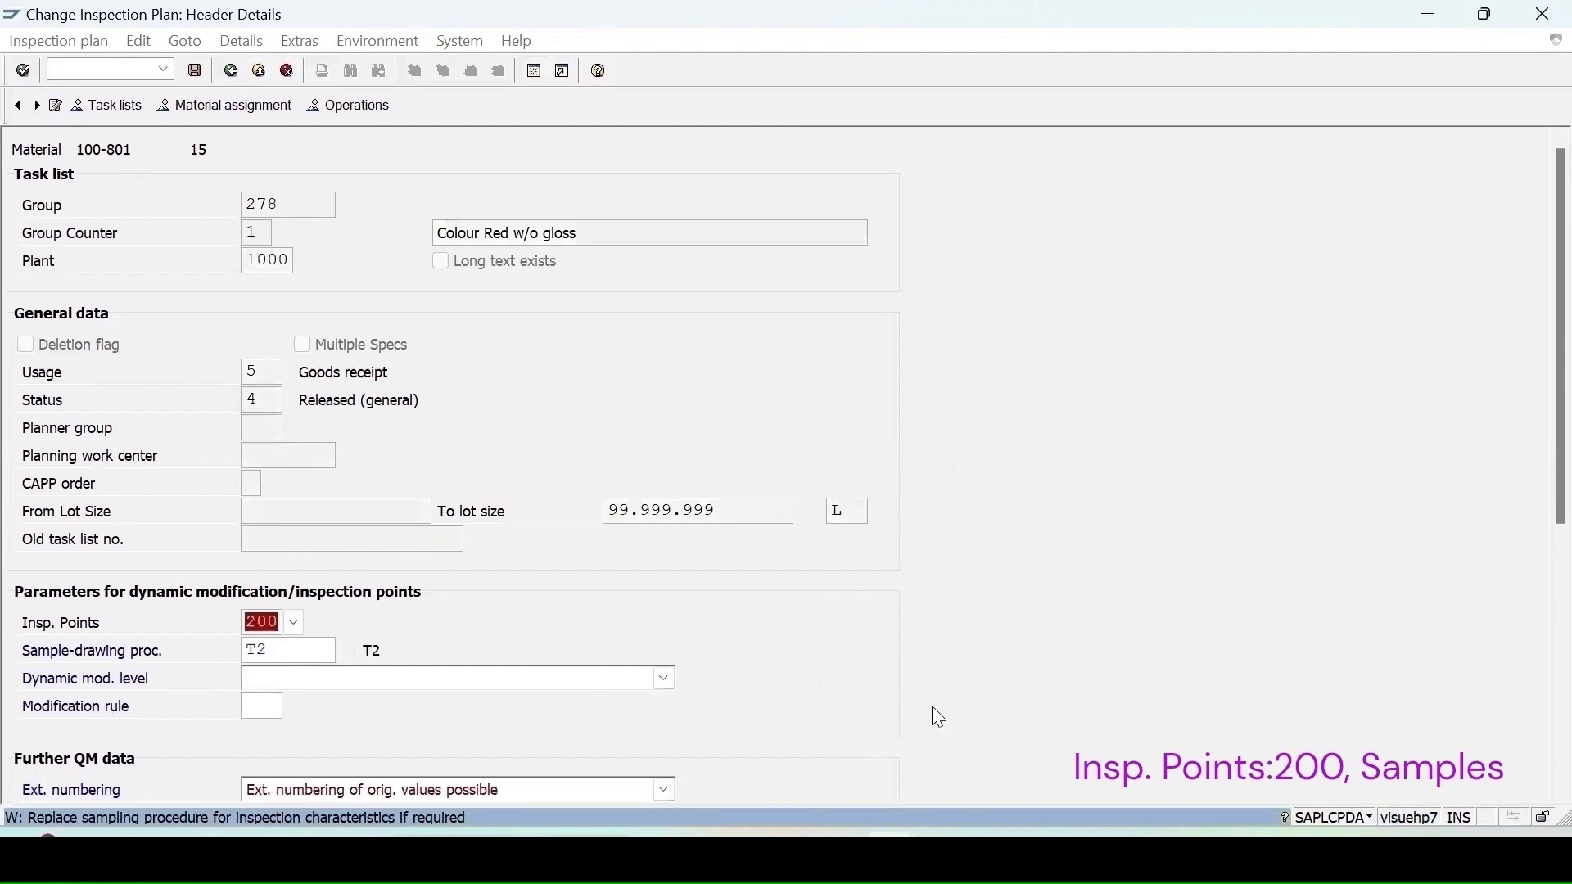
pyautogui.press('Return')
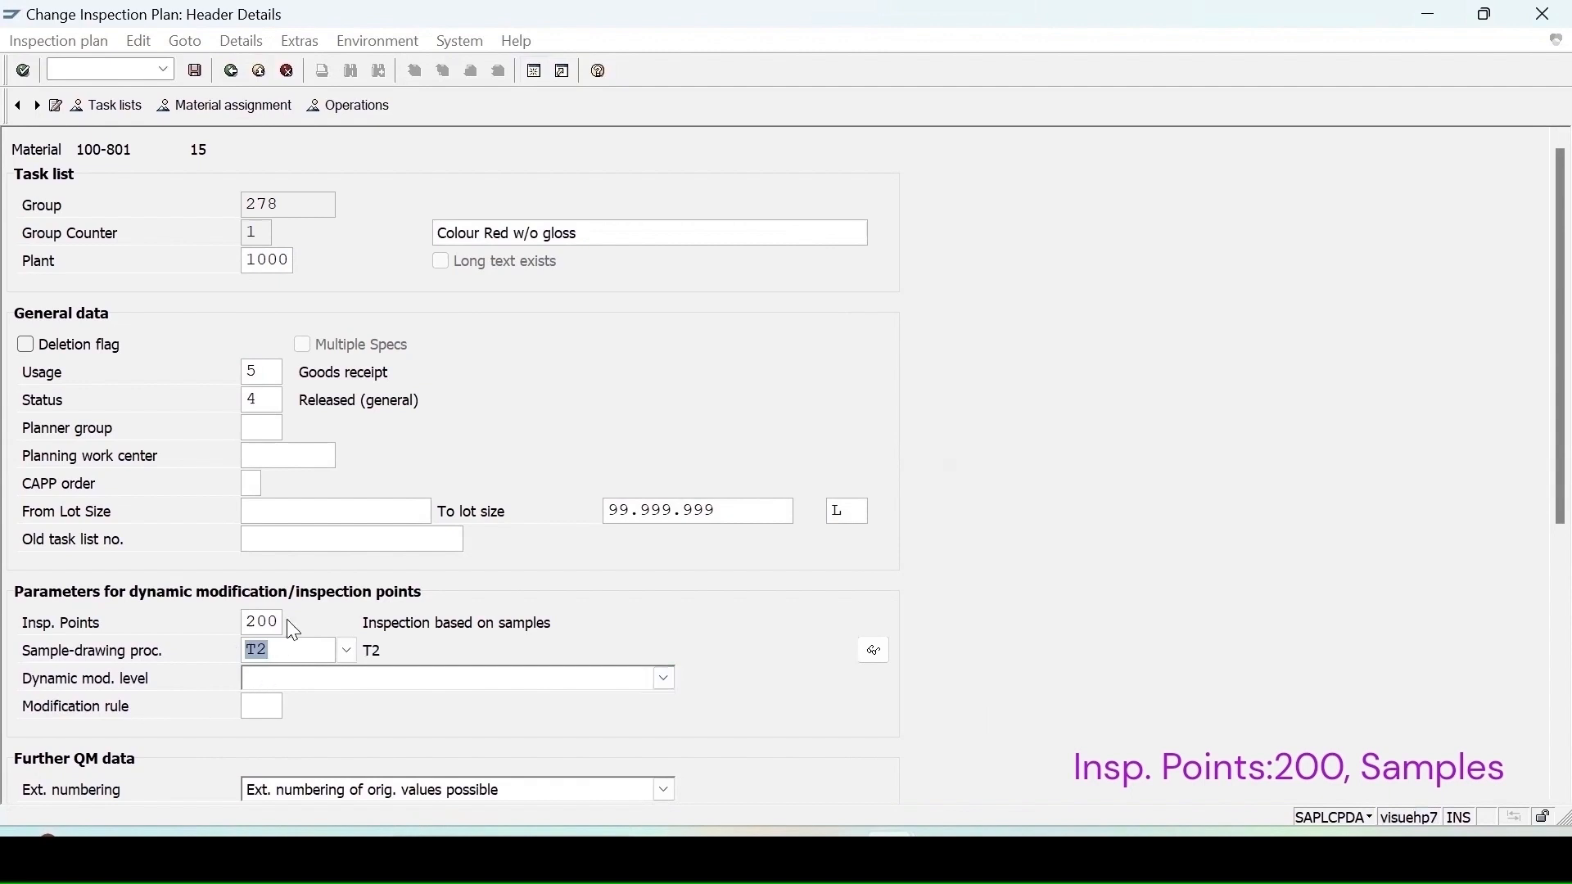
# Step: Open operation 0010's inspection characteristics and delete characteristic 10 COLOUR
pyautogui.click(356, 108)
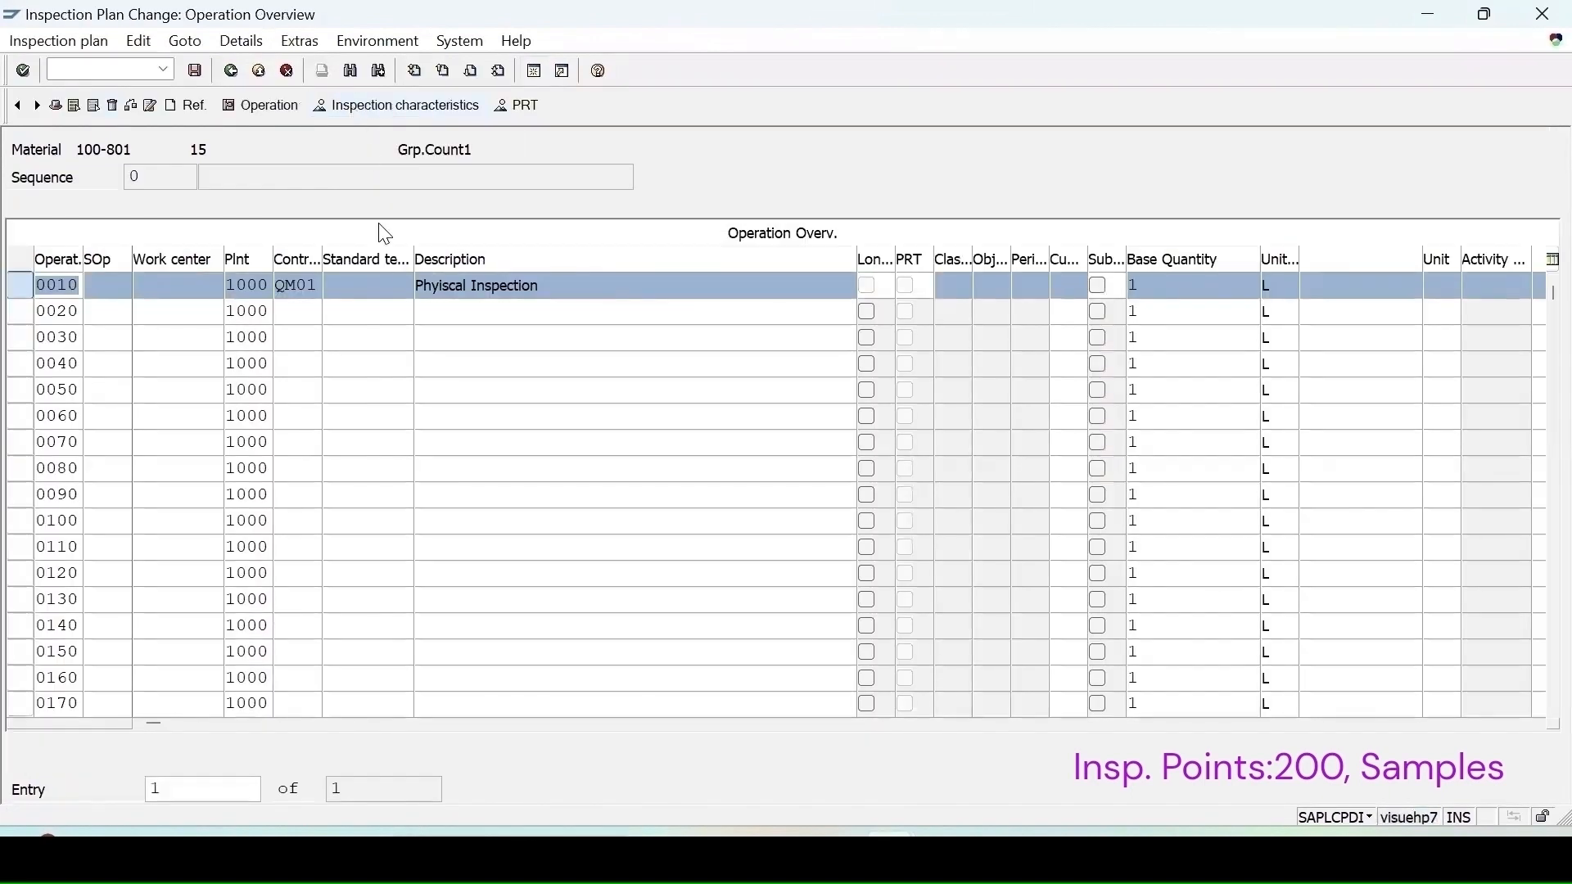
pyautogui.click(398, 108)
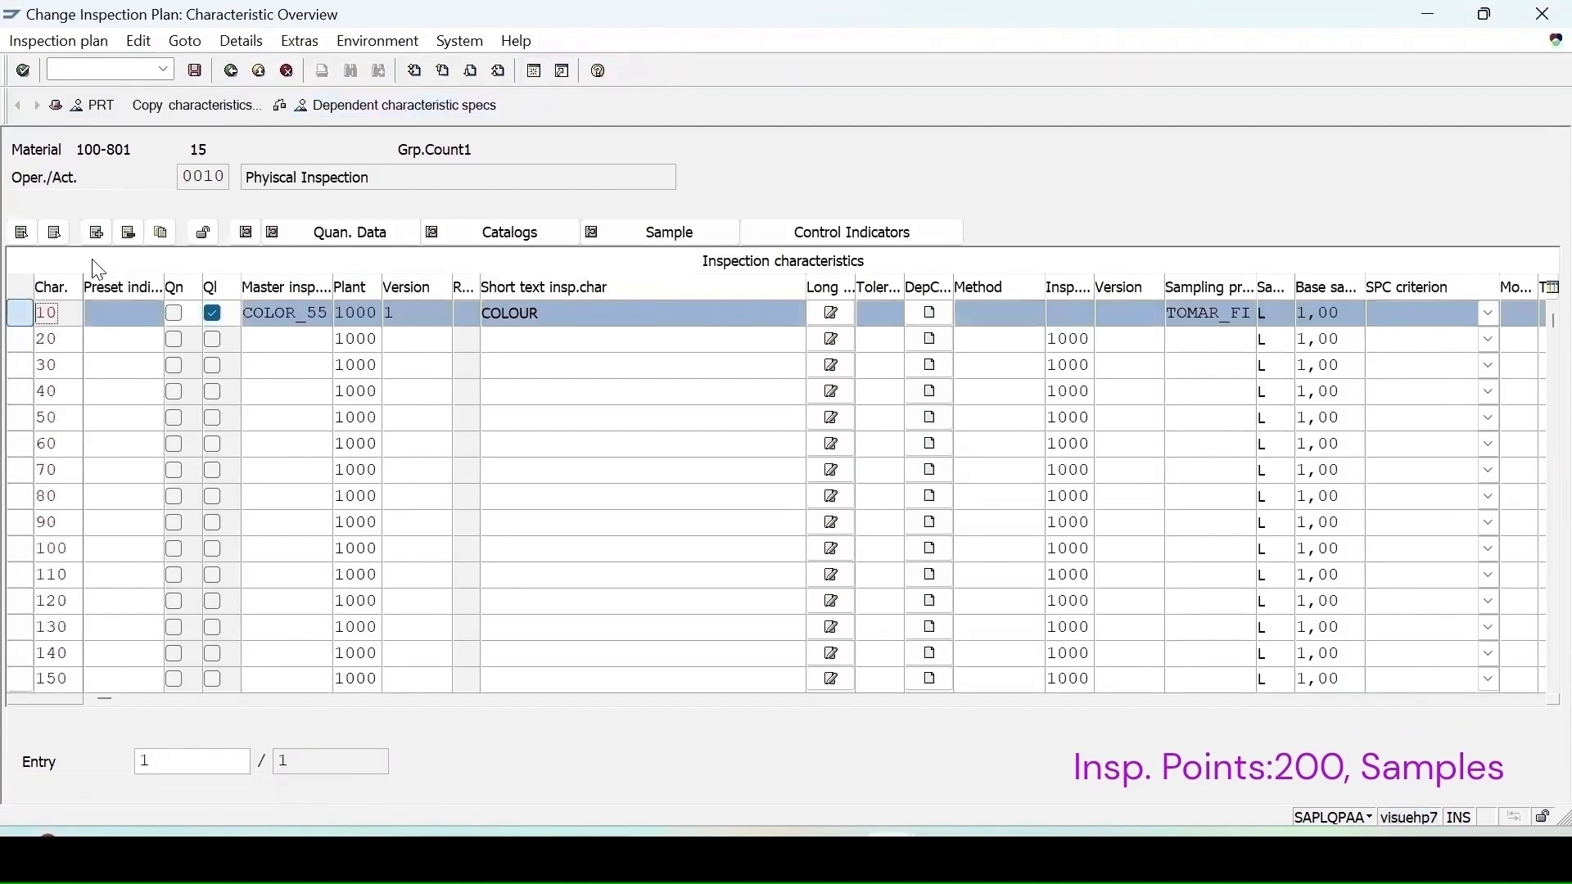
pyautogui.click(128, 233)
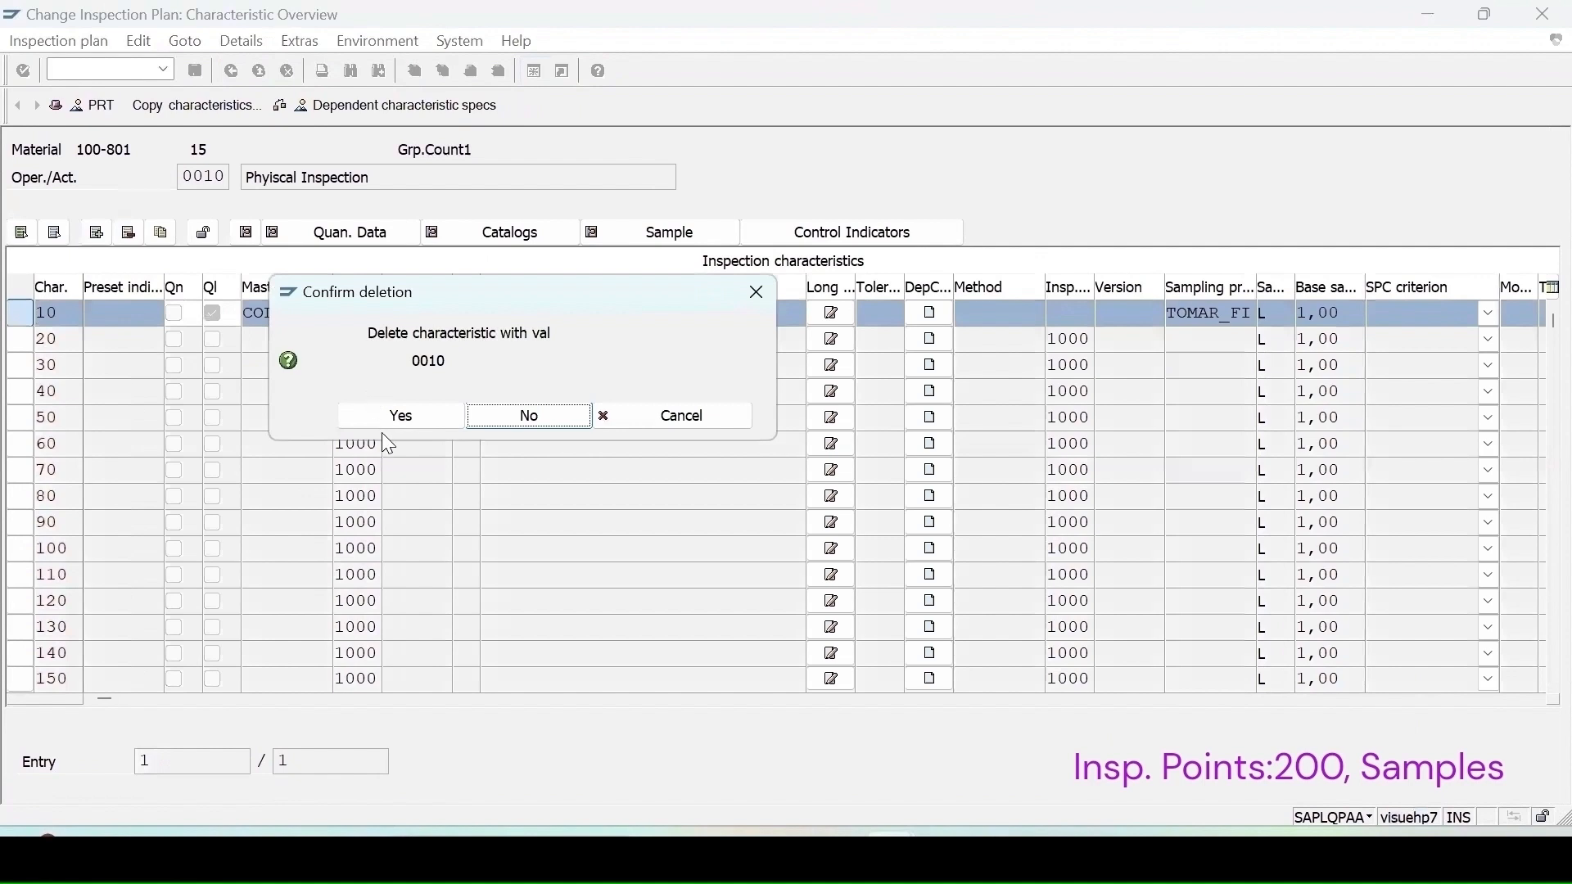
pyautogui.click(401, 418)
# Step: Add master inspection characteristic PHNEW1 as characteristic 10 with lower spec limit 5 and upper limit 7
pyautogui.click(285, 315)
pyautogui.write('p')
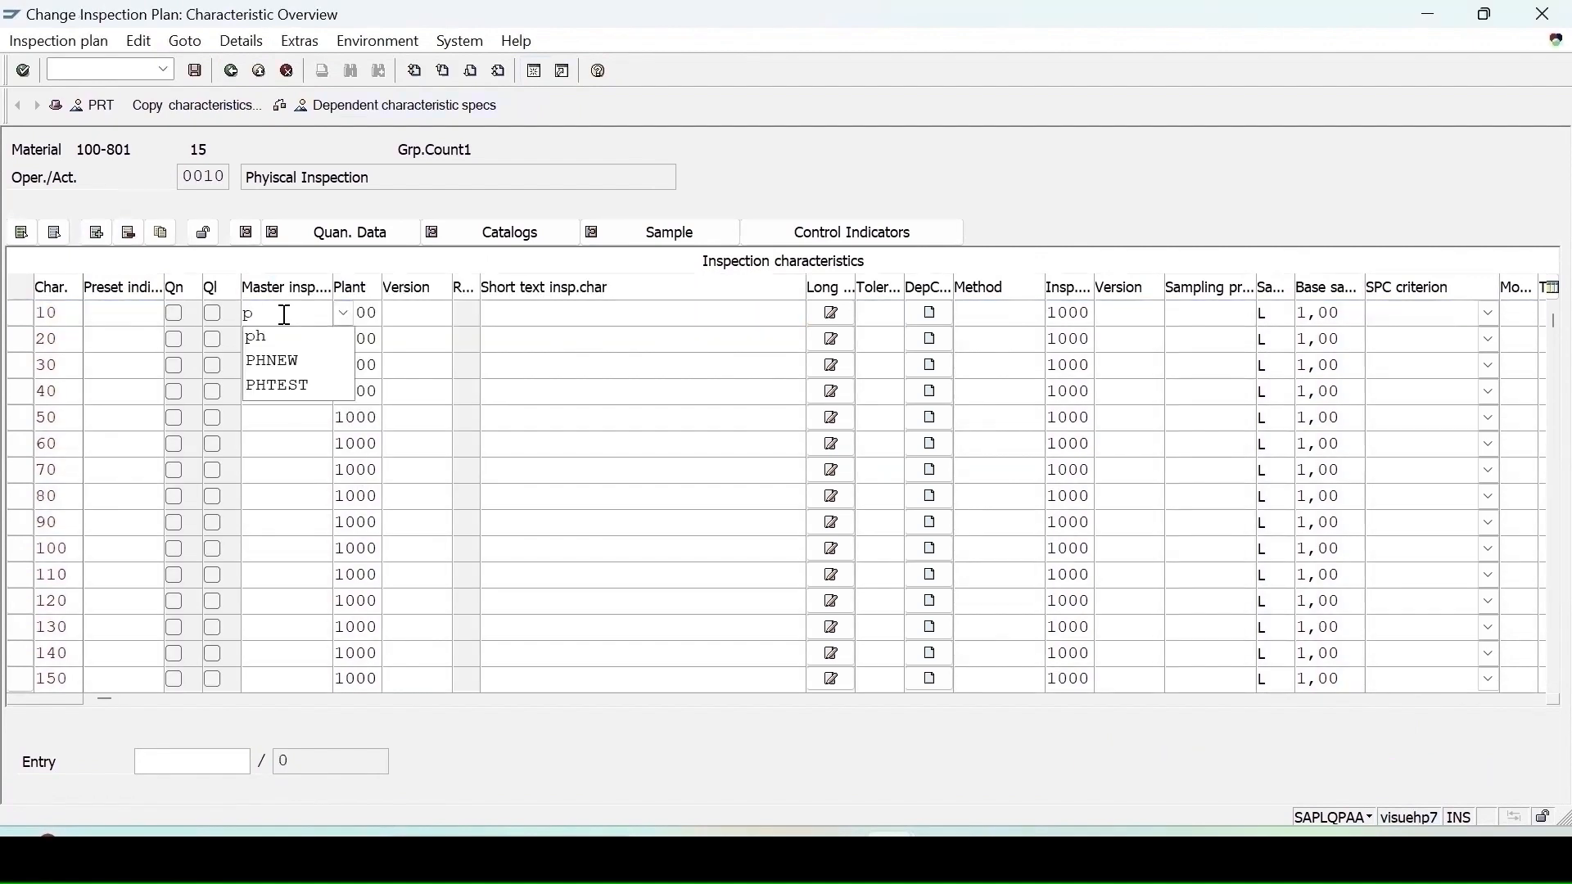
pyautogui.write('hnew1')
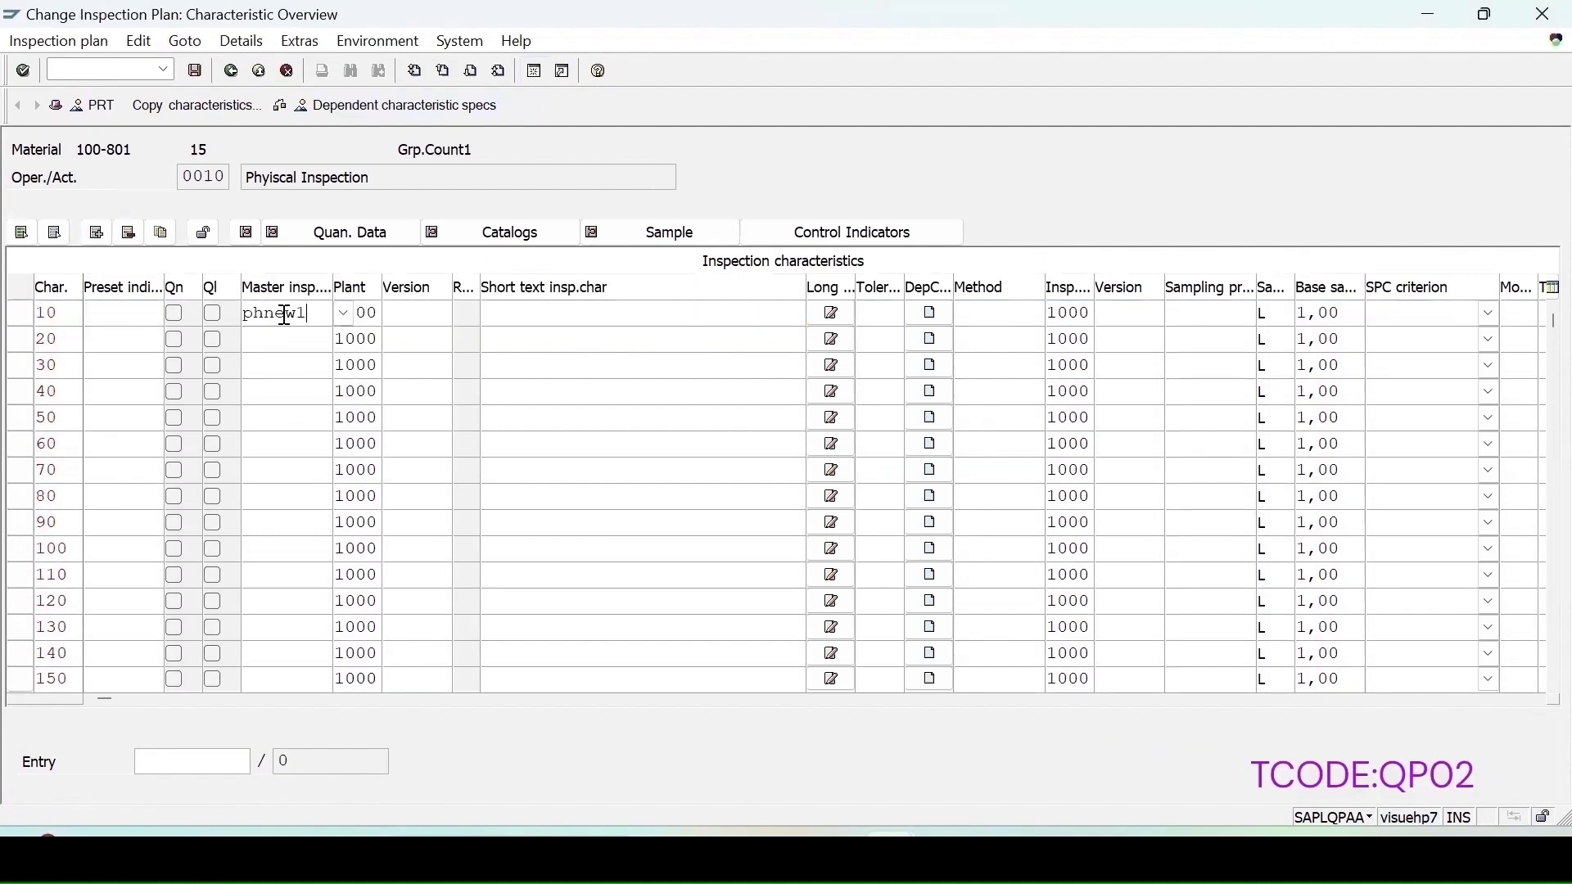
pyautogui.press('Return')
pyautogui.write('5')
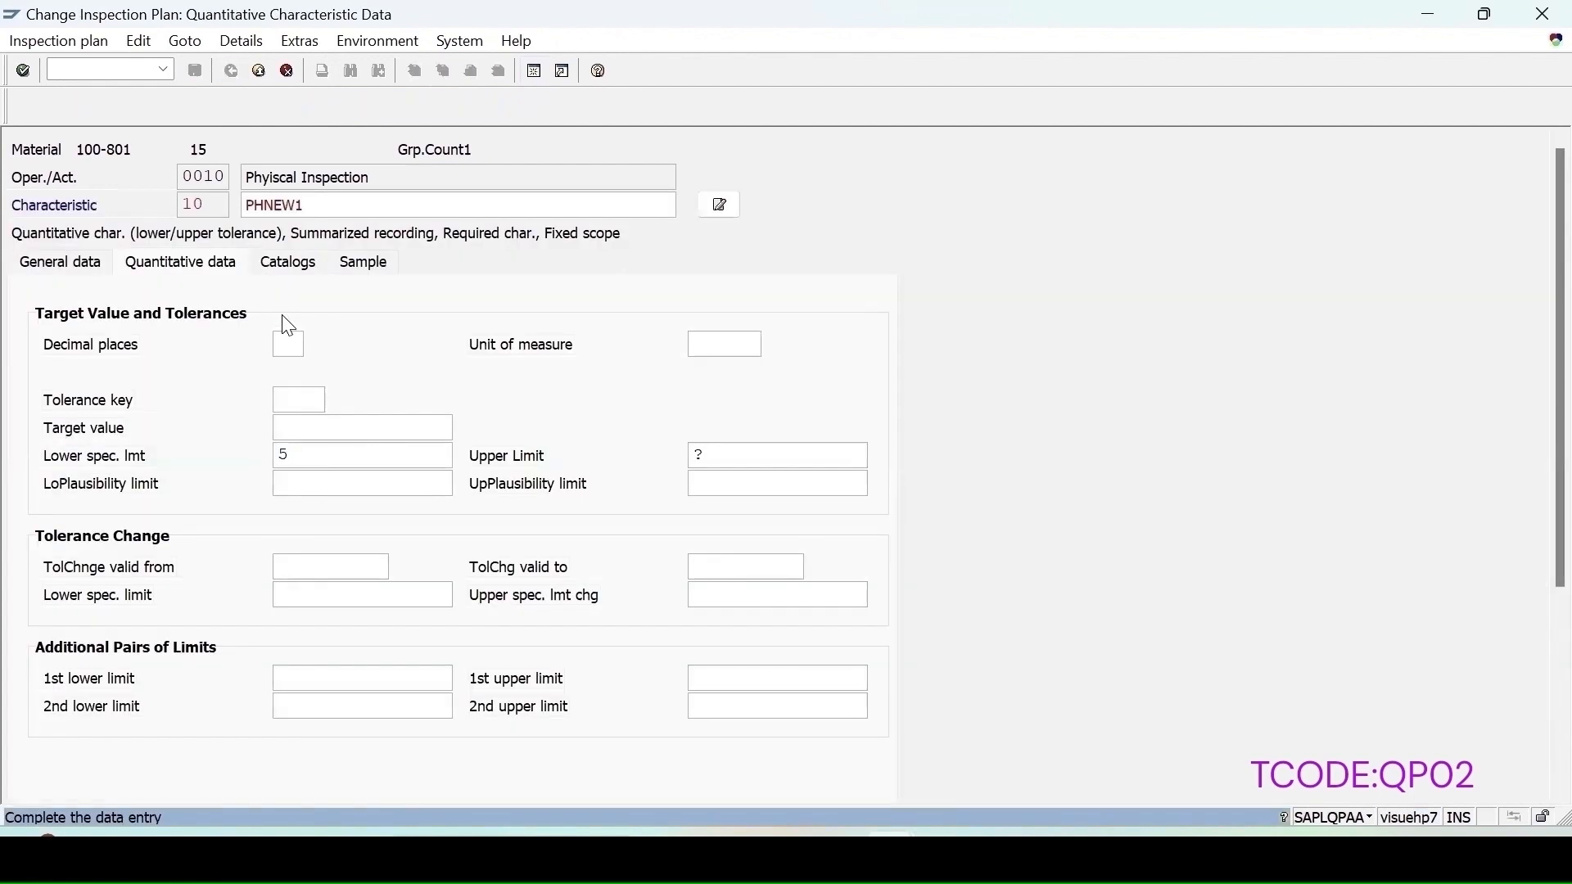
pyautogui.press('Tab')
pyautogui.write('7')
pyautogui.press('Return')
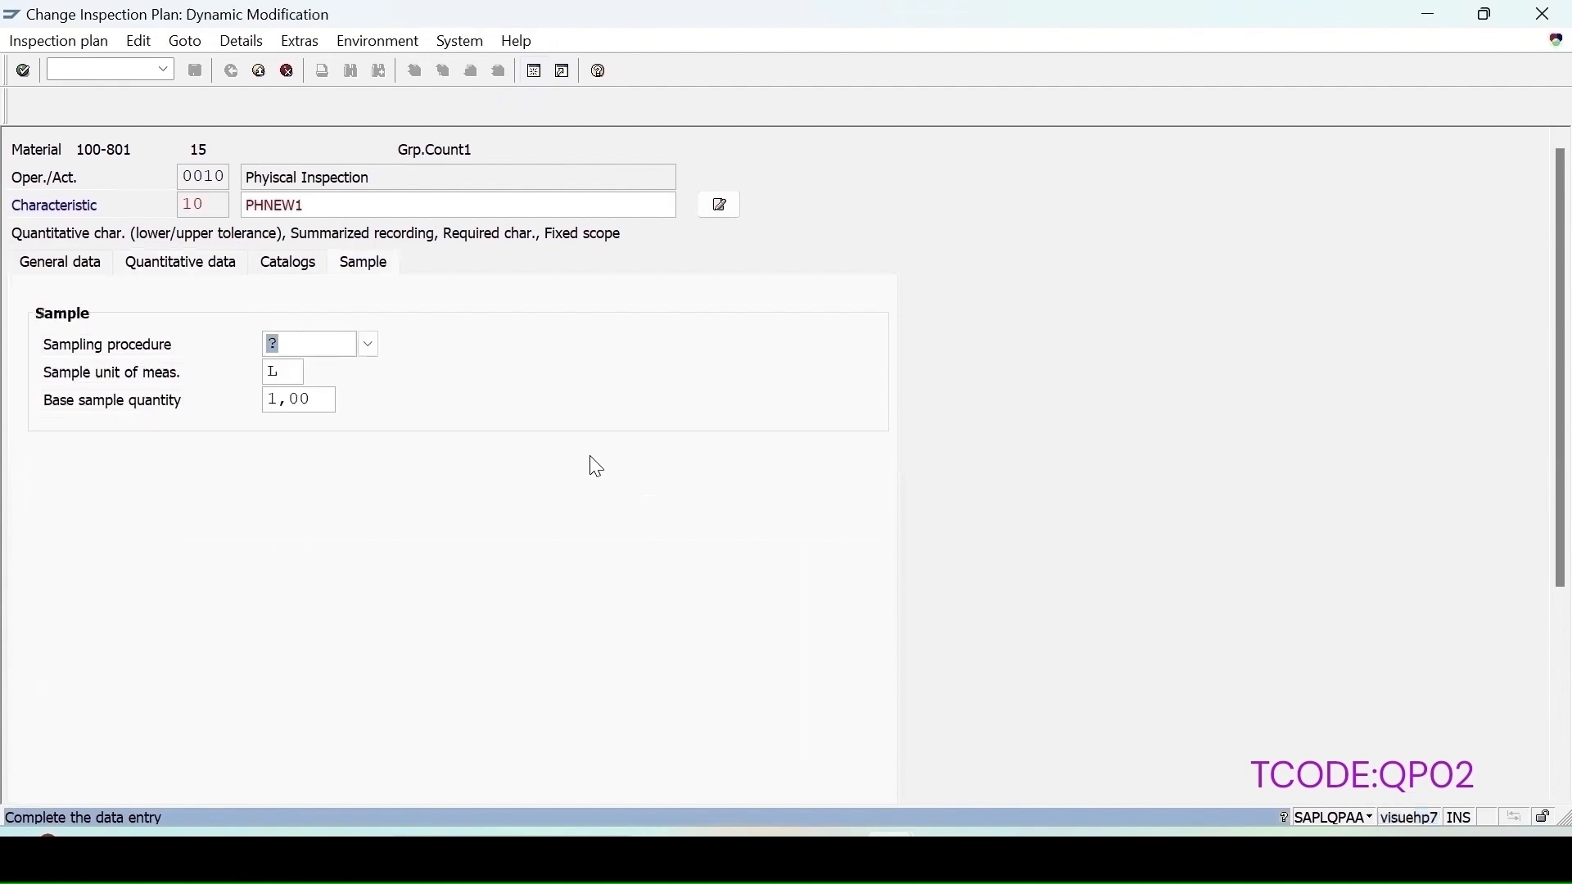
# Step: Assign sampling procedure SP-SDP to characteristic PHNEW1 and save the inspection plan
pyautogui.click(370, 347)
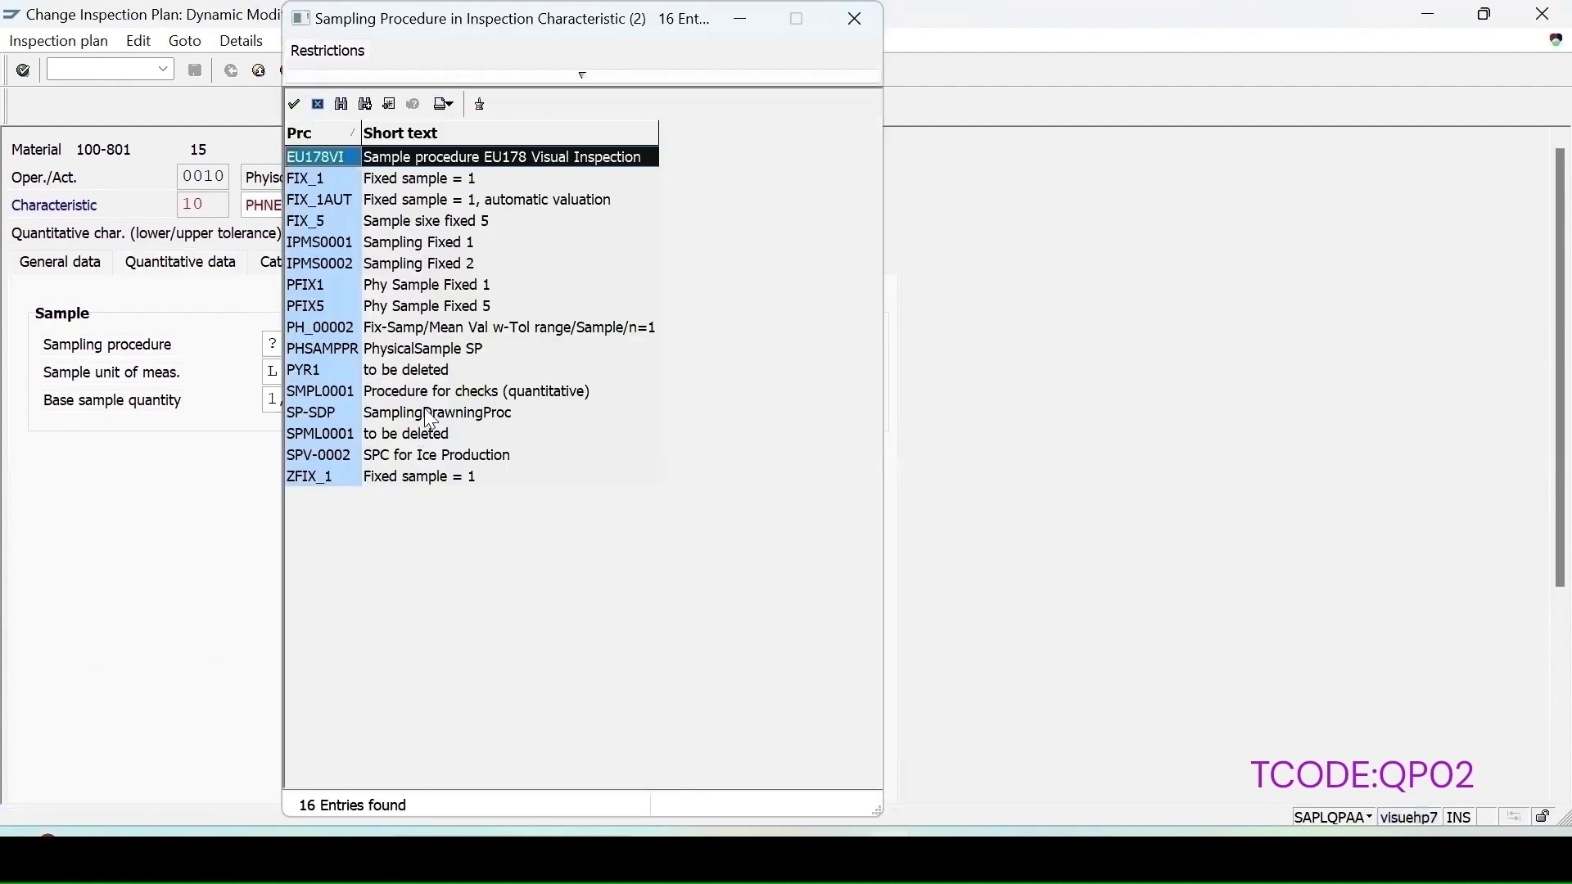
pyautogui.click(431, 416)
pyautogui.click(431, 416)
pyautogui.press('F3')
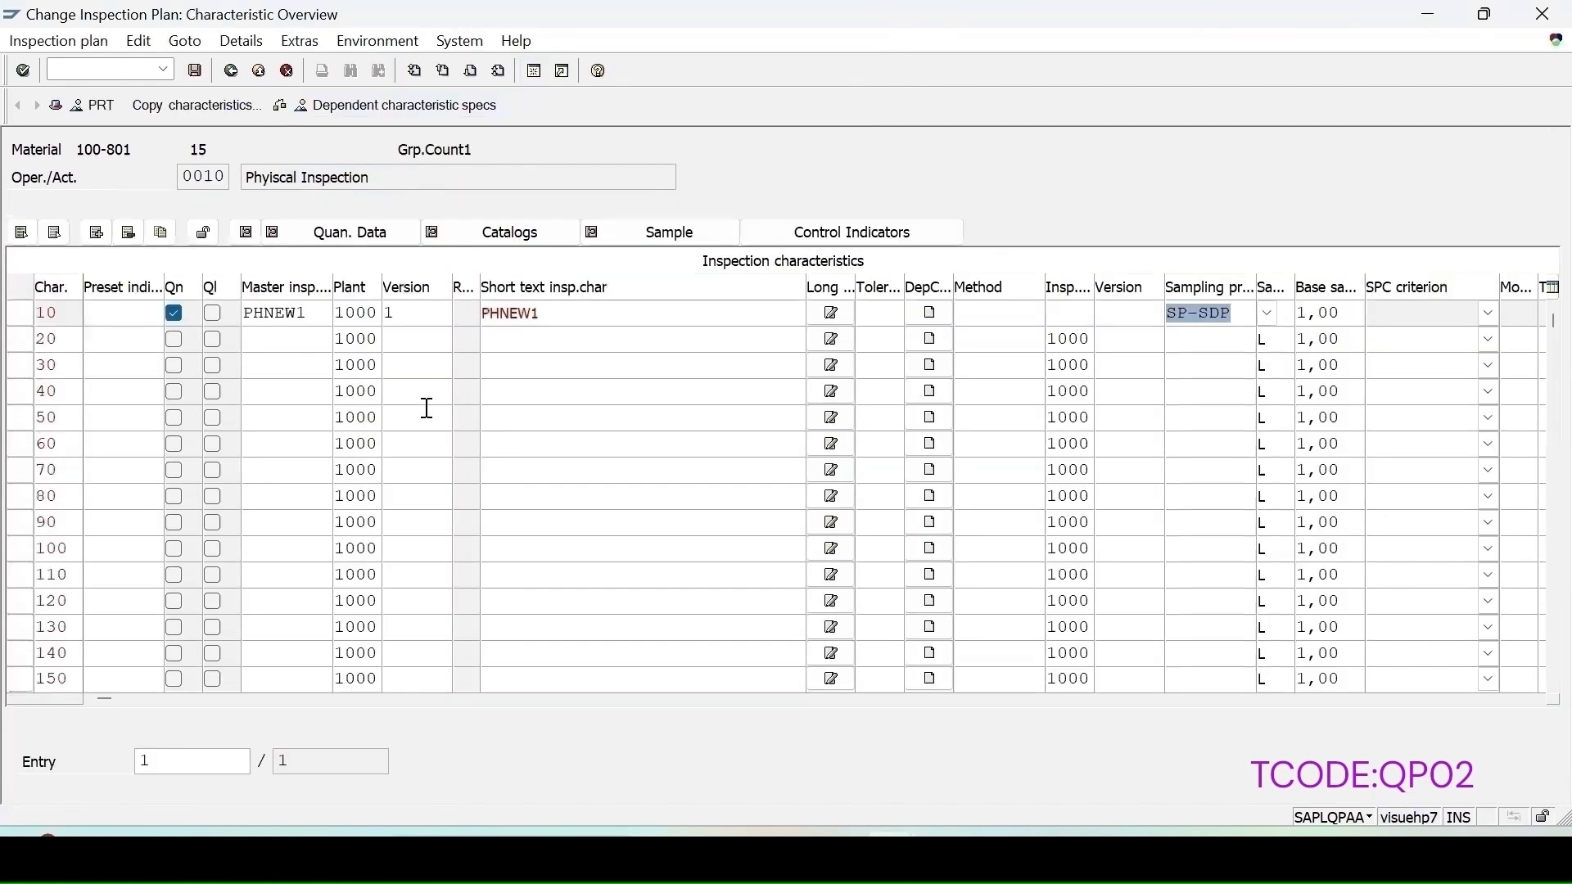
pyautogui.click(202, 73)
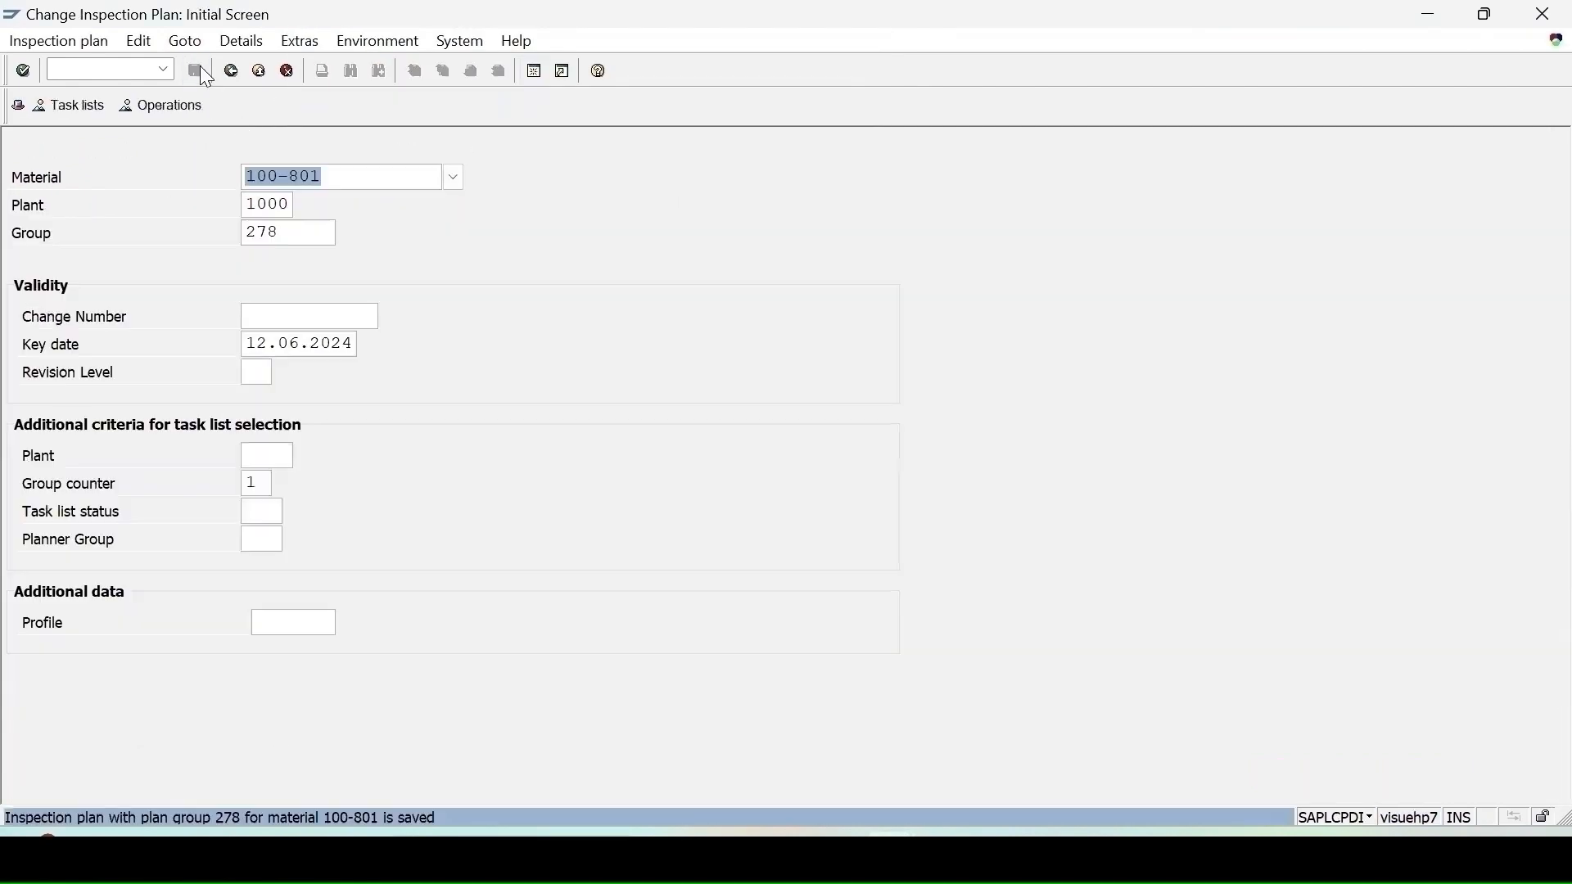
# Step: Start an Other goods receipt with movement type 501 in MIGO and enter material 100-801
pyautogui.click(106, 70)
pyautogui.write('/nmigo')
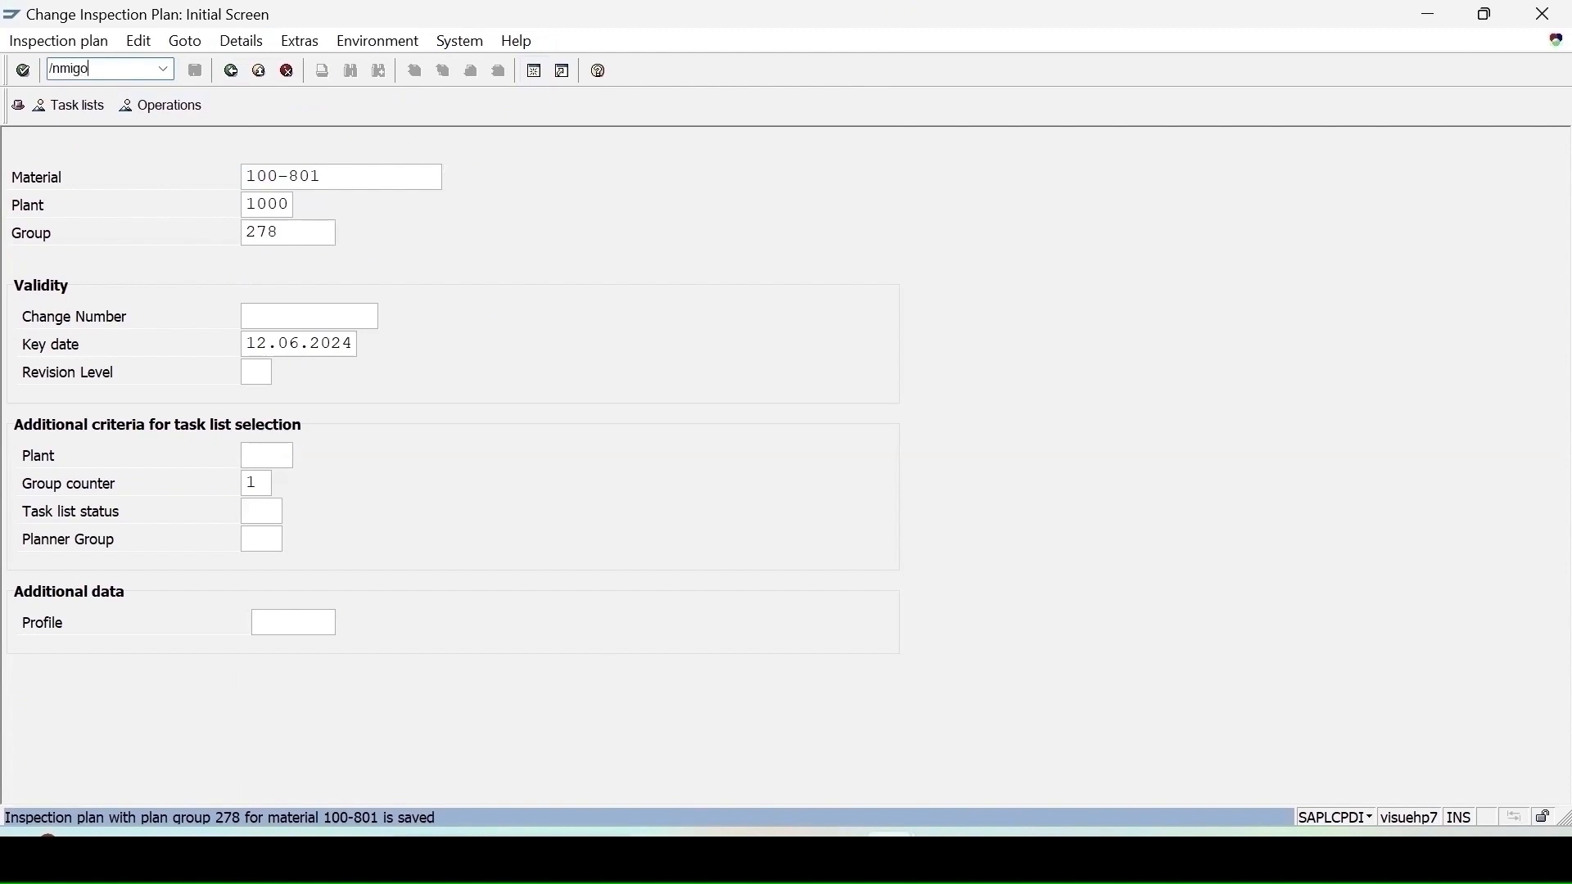
pyautogui.press('Return')
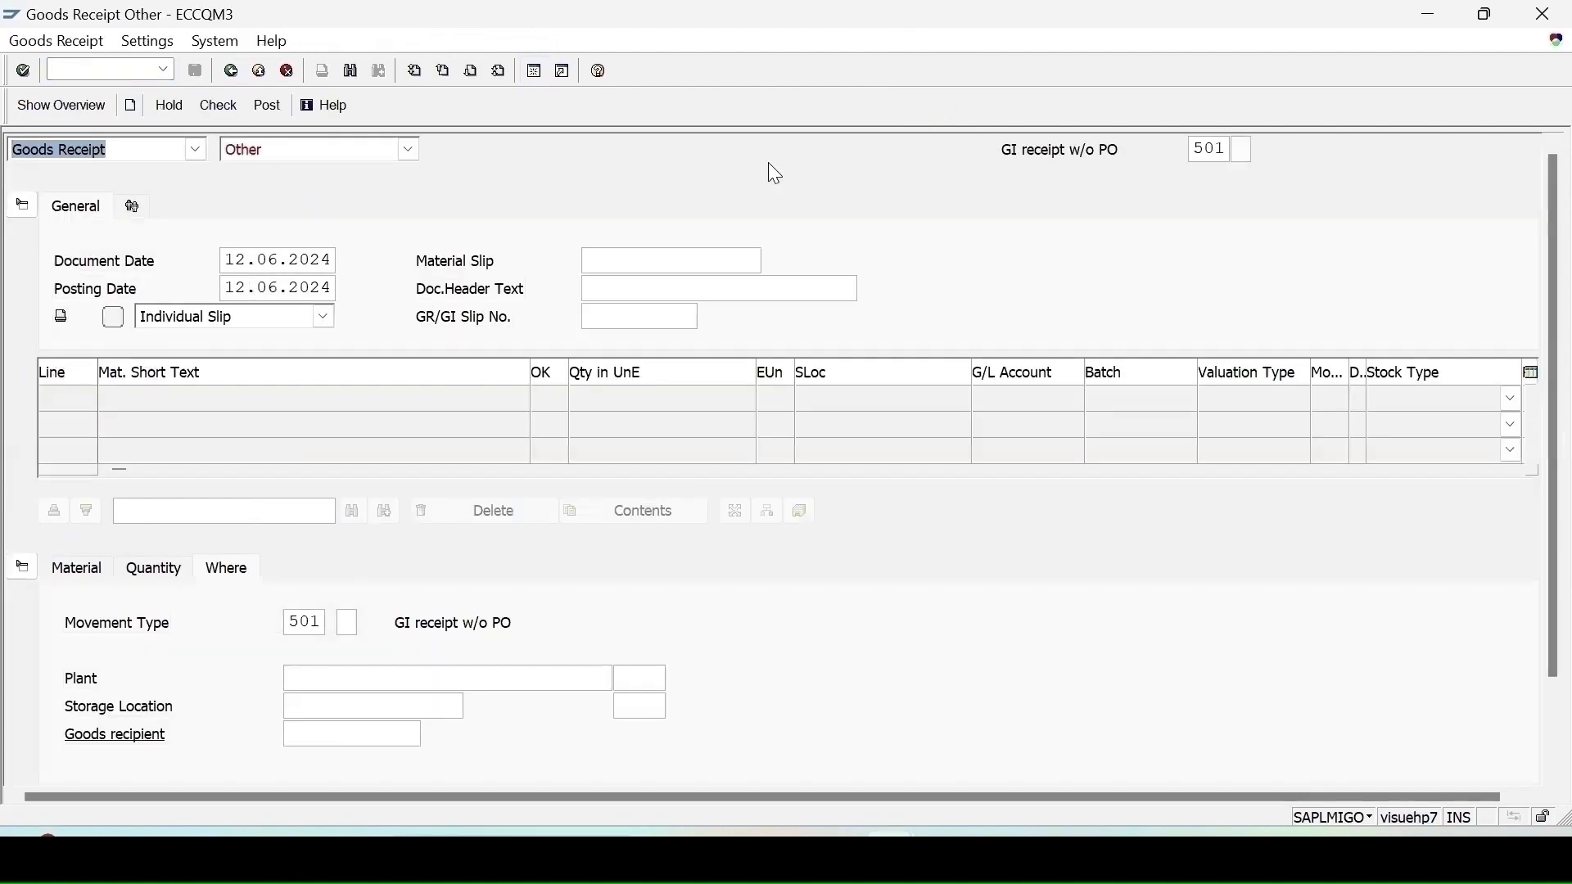
pyautogui.click(303, 151)
pyautogui.click(284, 248)
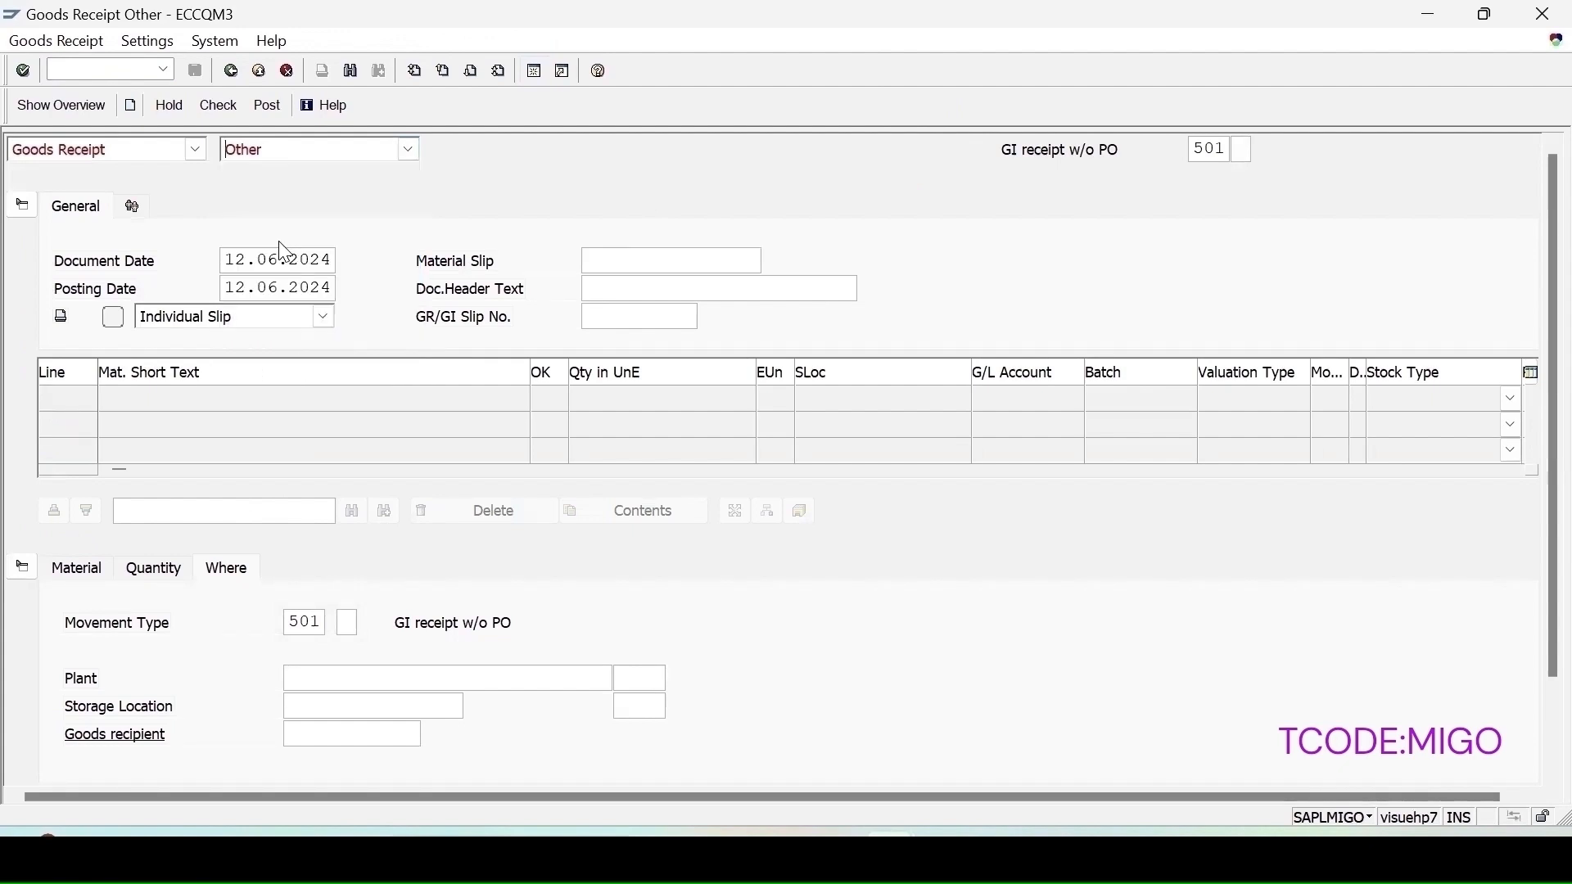
pyautogui.click(64, 569)
pyautogui.click(292, 621)
pyautogui.write('100-')
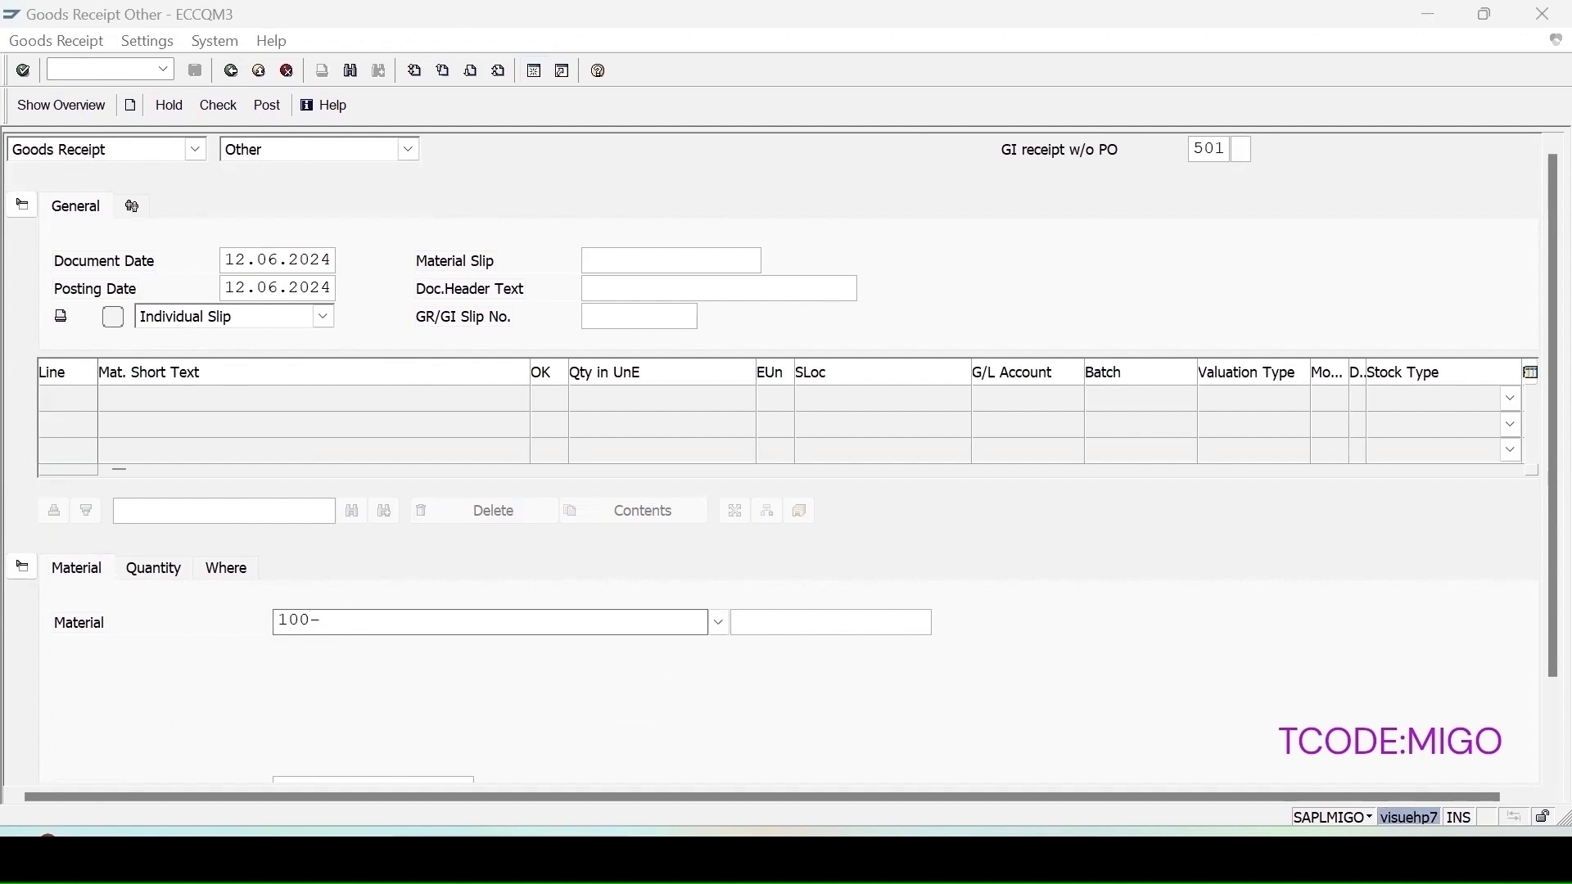
pyautogui.write('801')
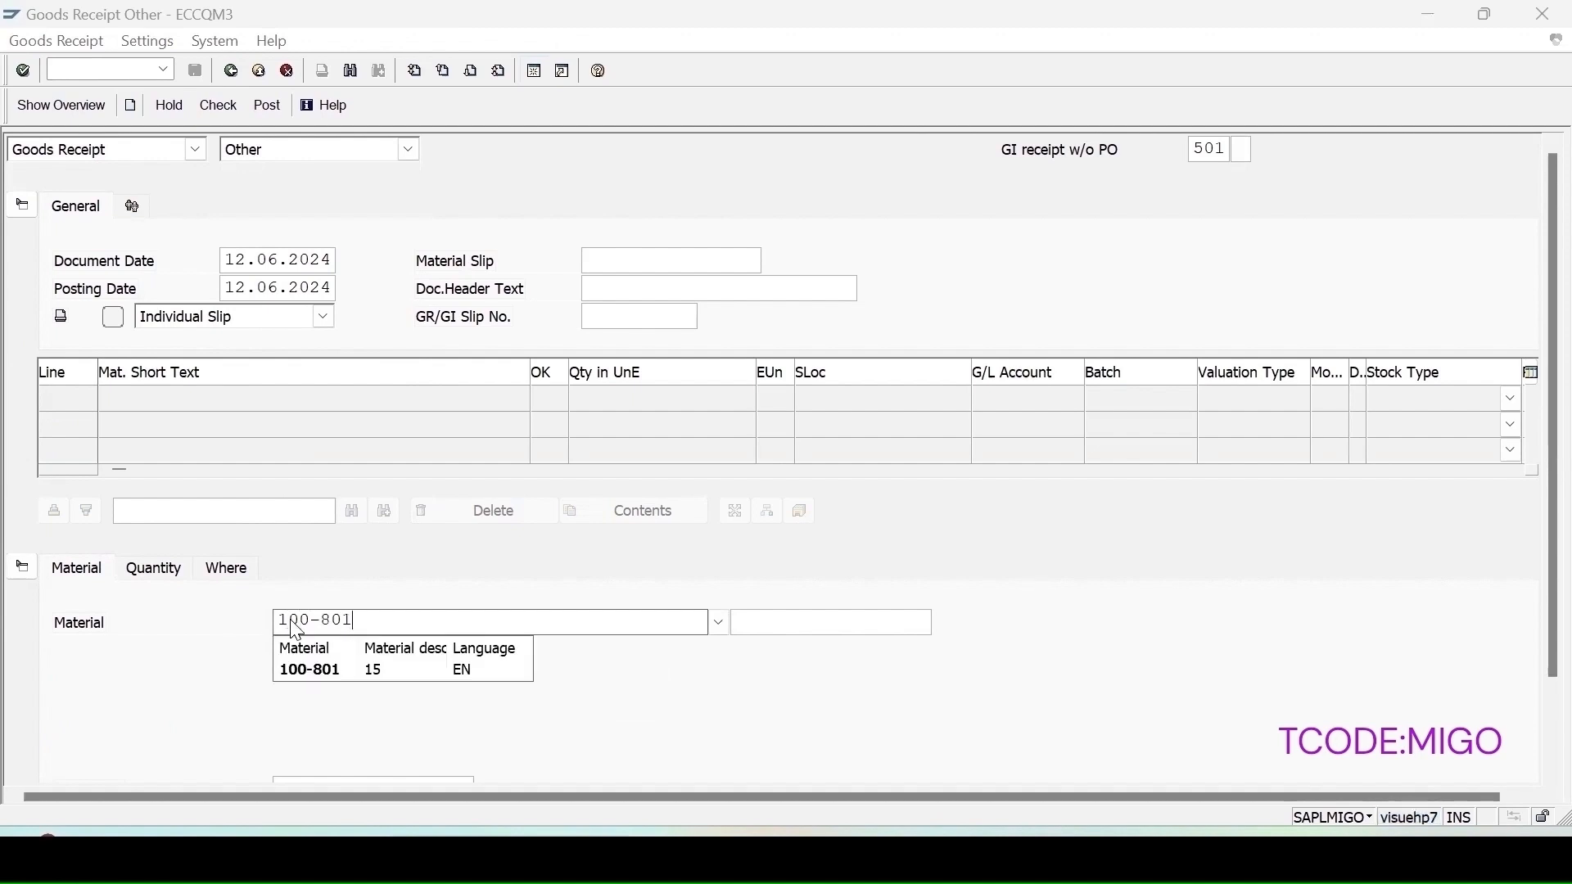
pyautogui.press('Return')
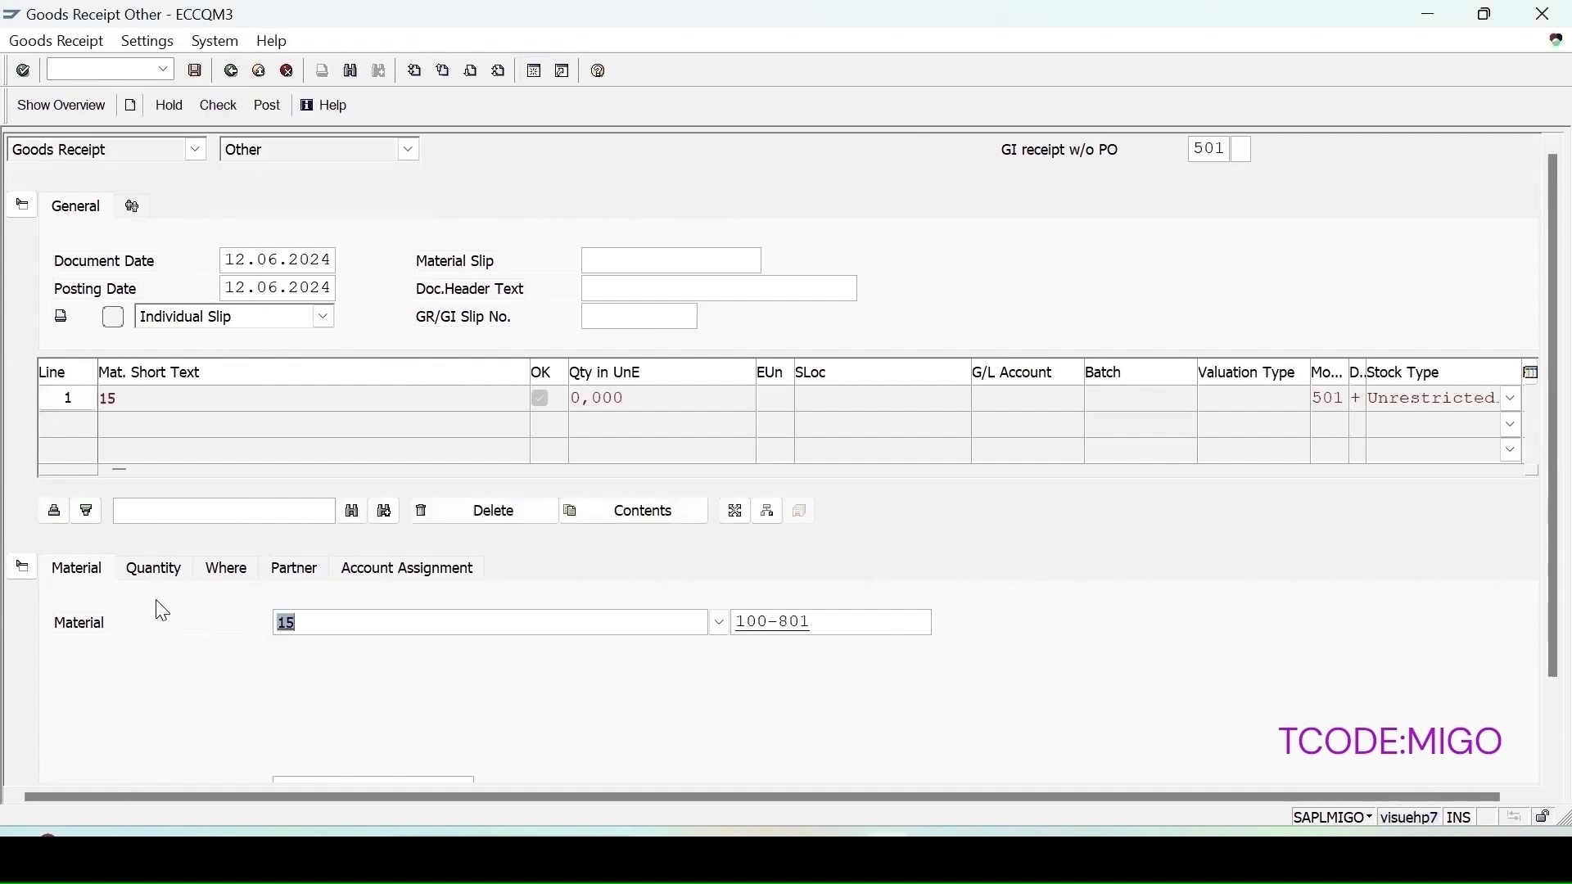
# Step: Enter a receipt quantity of 20 for the item
pyautogui.click(155, 571)
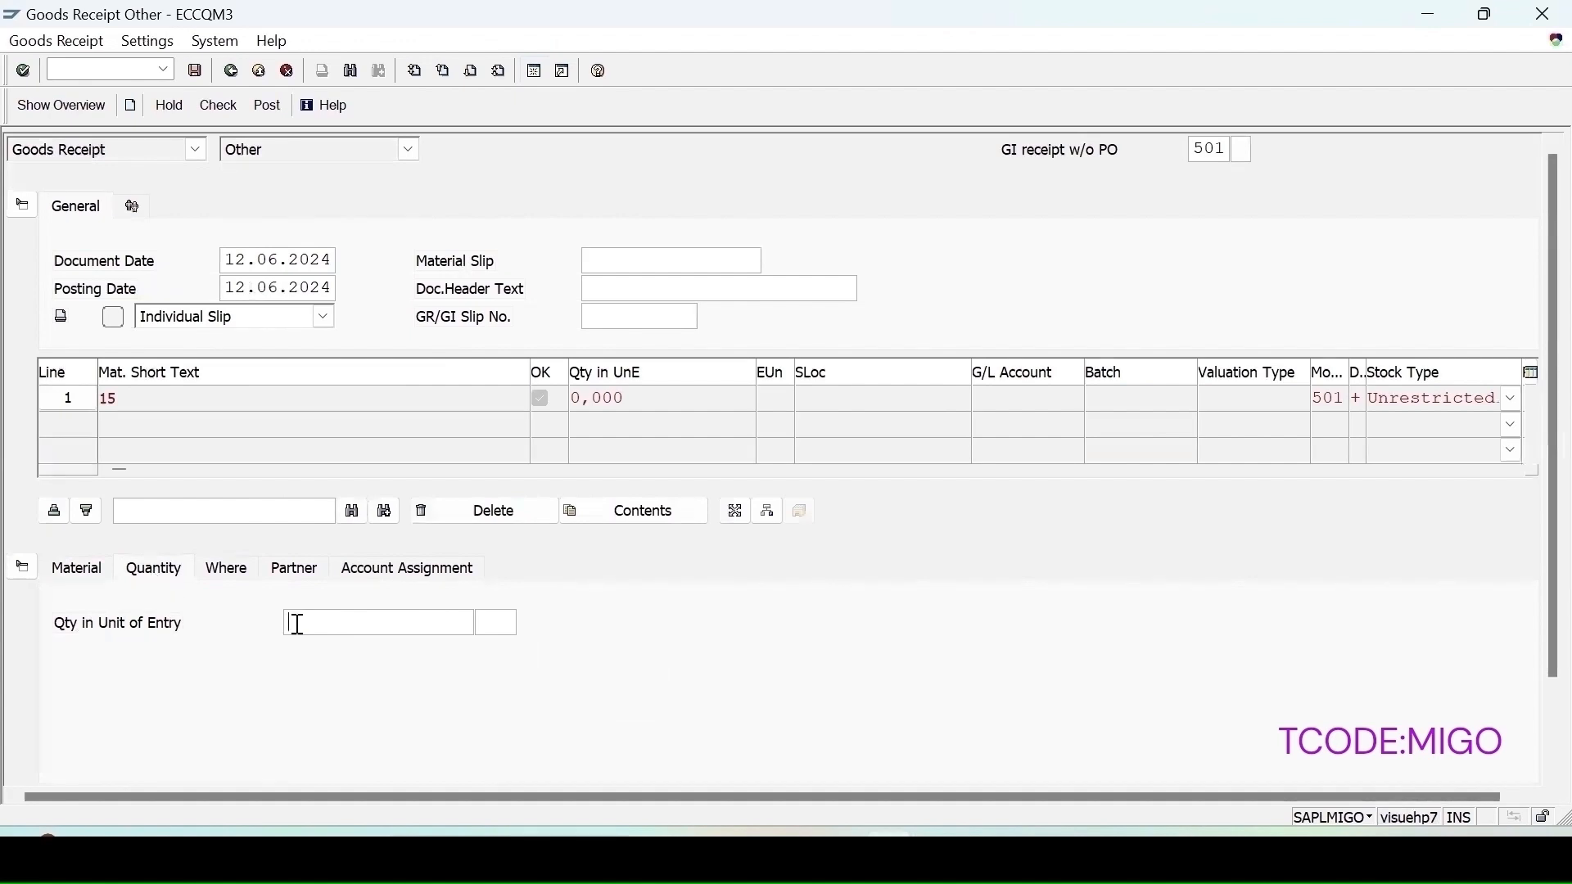
pyautogui.write('20')
pyautogui.press('Return')
# Step: Set plant 1000 and storage location 0002, then check and post the goods receipt
pyautogui.click(235, 565)
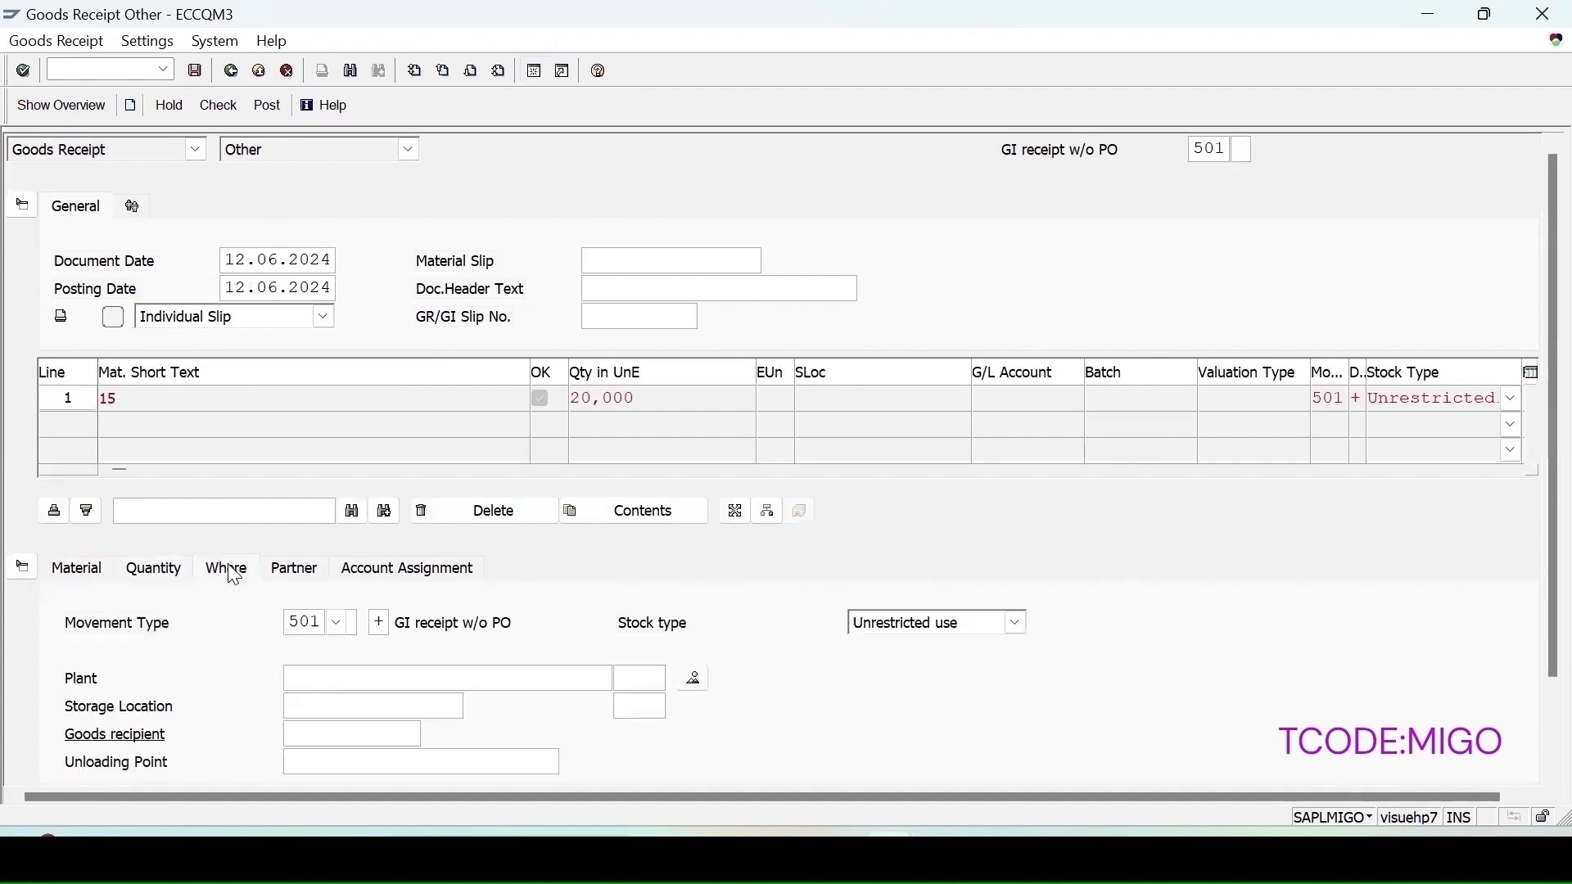
pyautogui.click(313, 682)
pyautogui.click(305, 704)
pyautogui.click(307, 703)
pyautogui.click(307, 731)
pyautogui.press('Return')
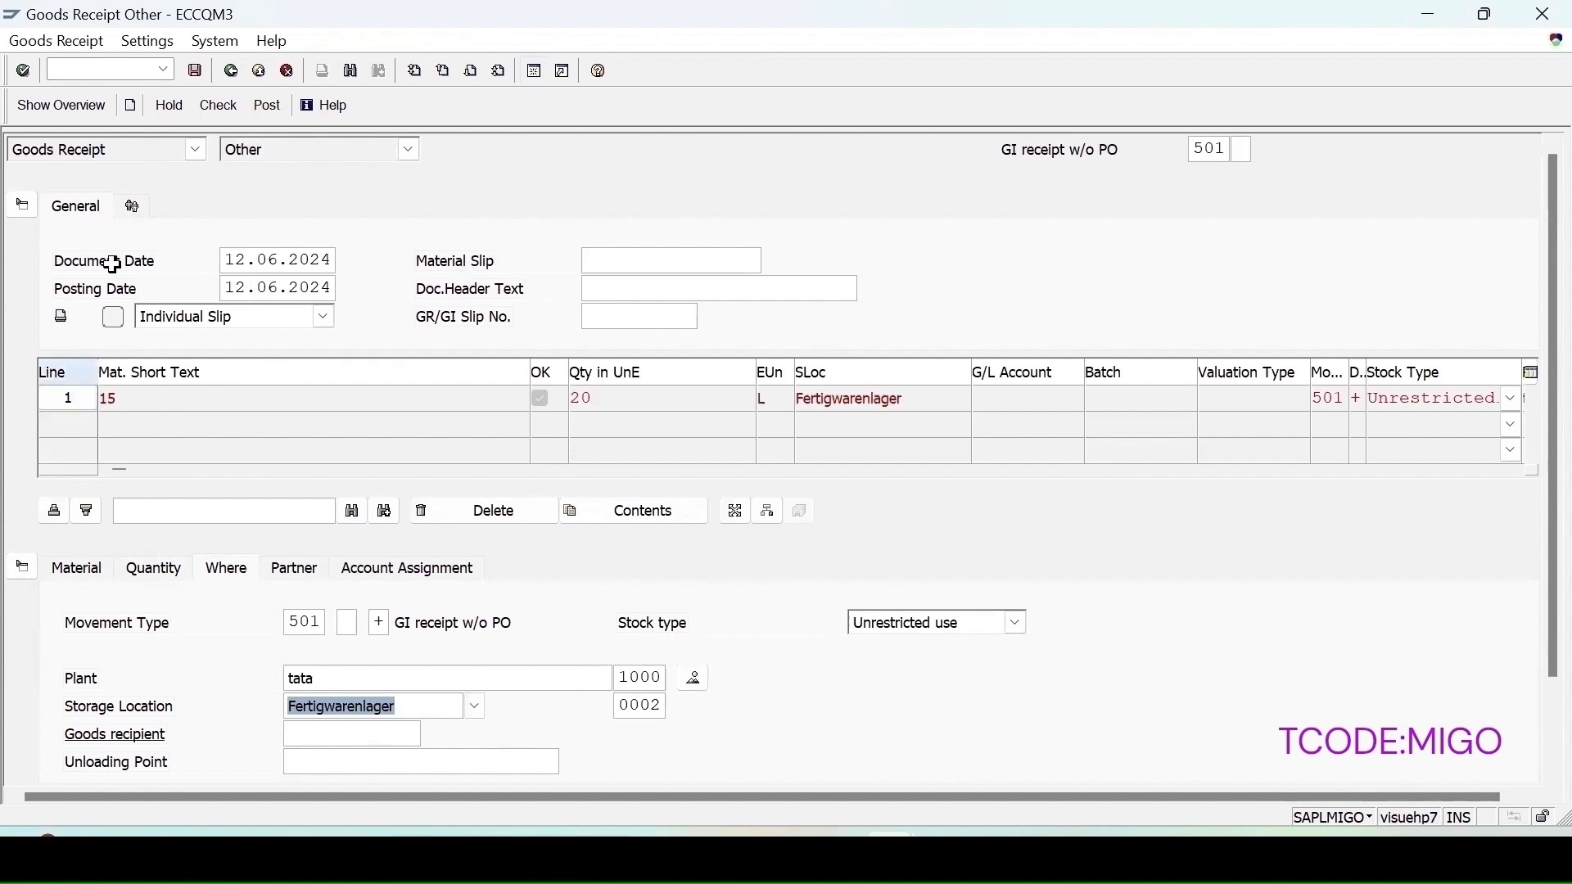
pyautogui.click(225, 106)
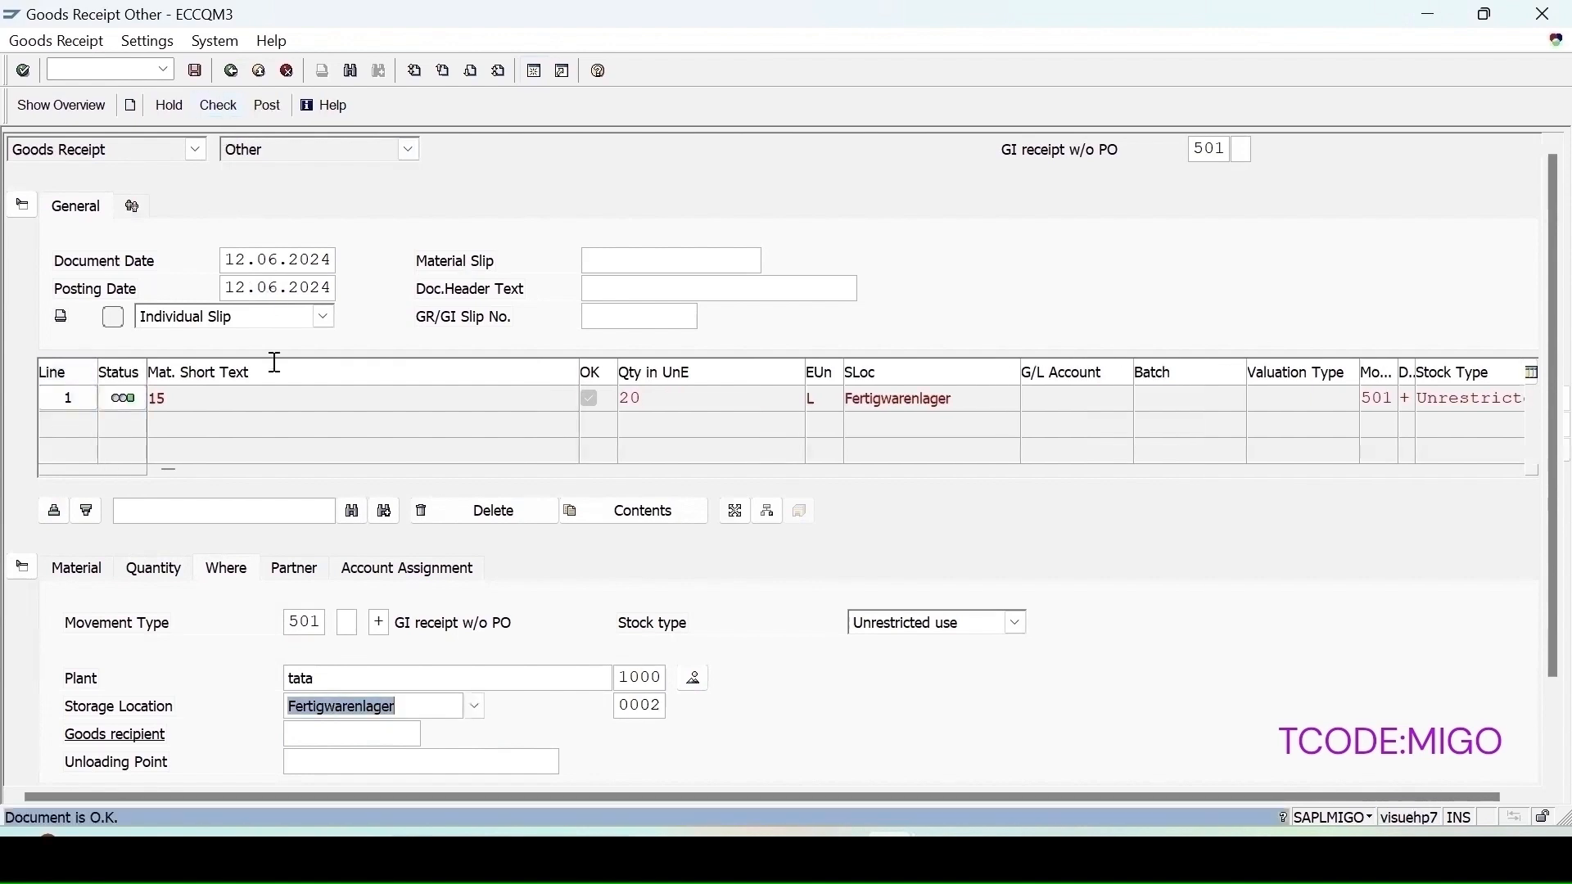
pyautogui.click(197, 74)
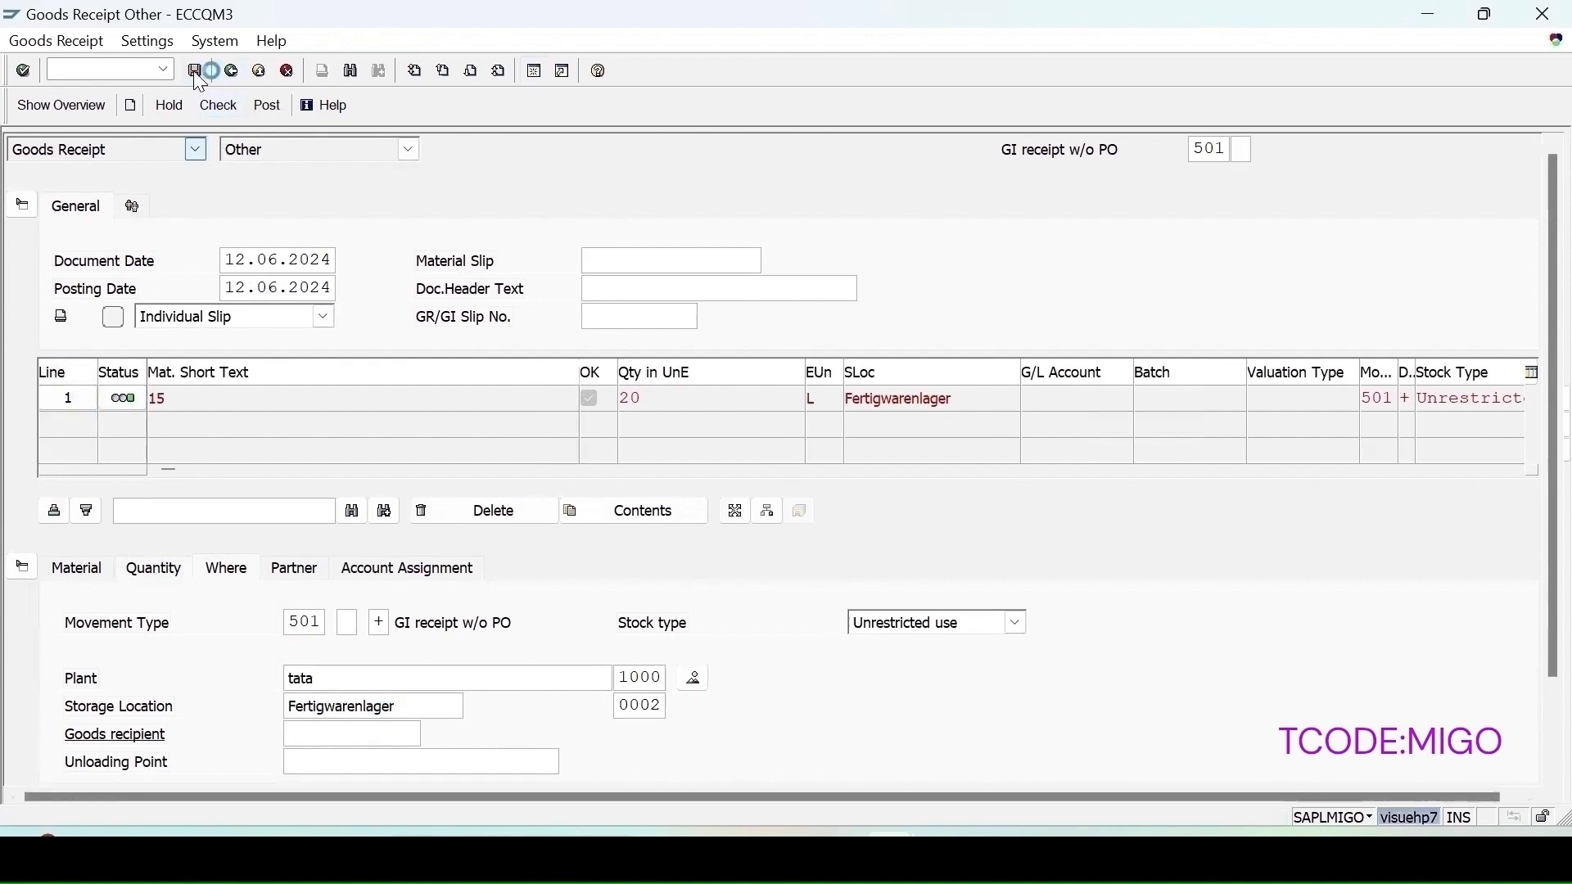
# Step: Display the posted material document and open its inspection lot from the quantity details
pyautogui.click(196, 149)
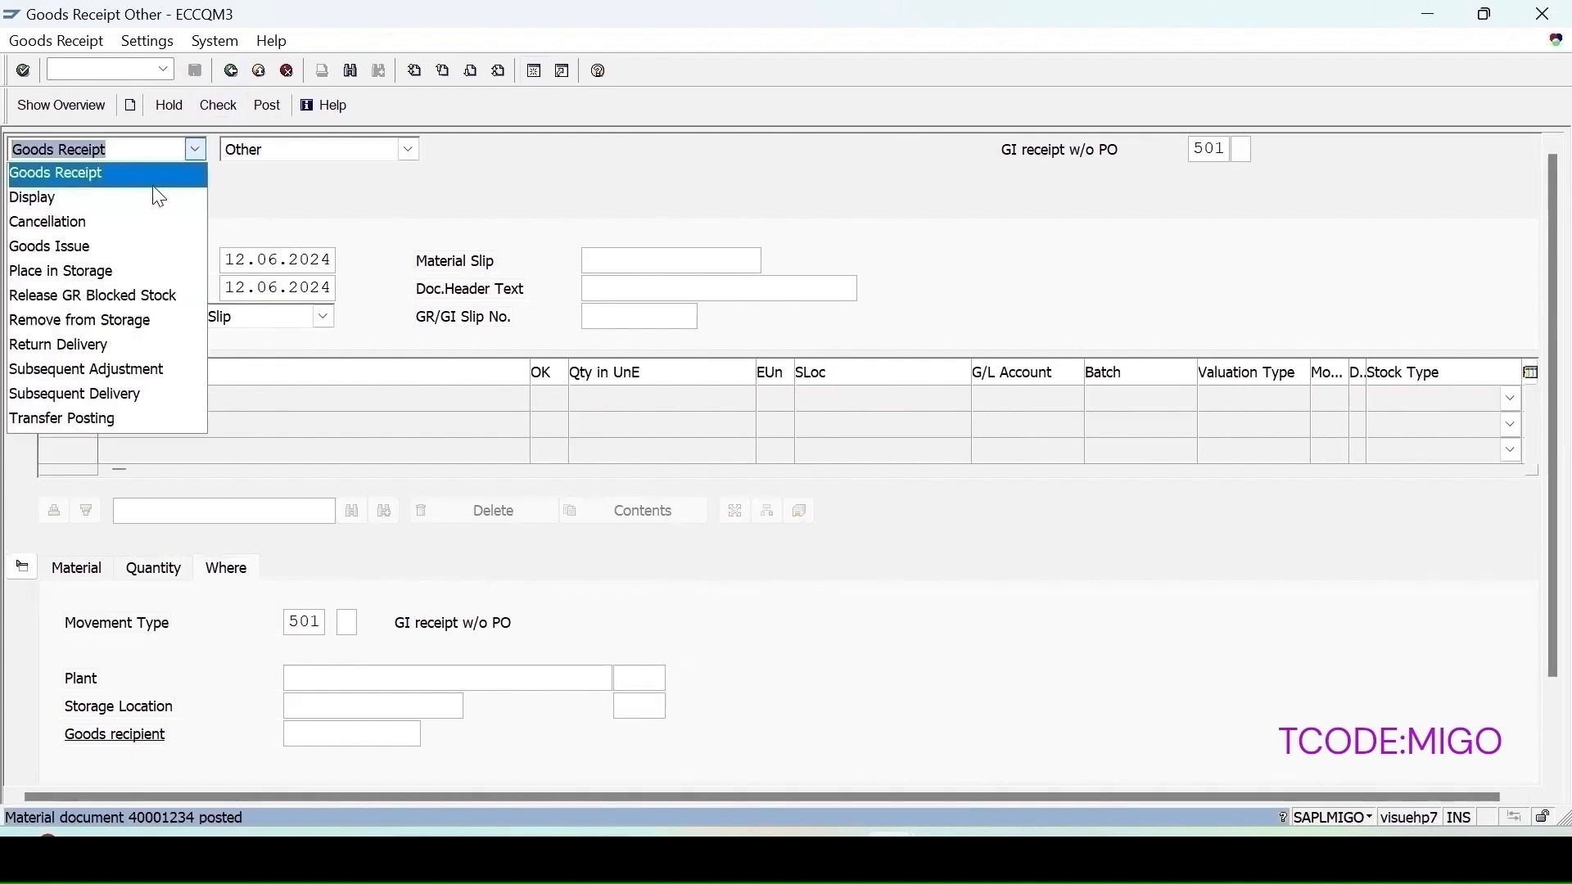
pyautogui.click(49, 196)
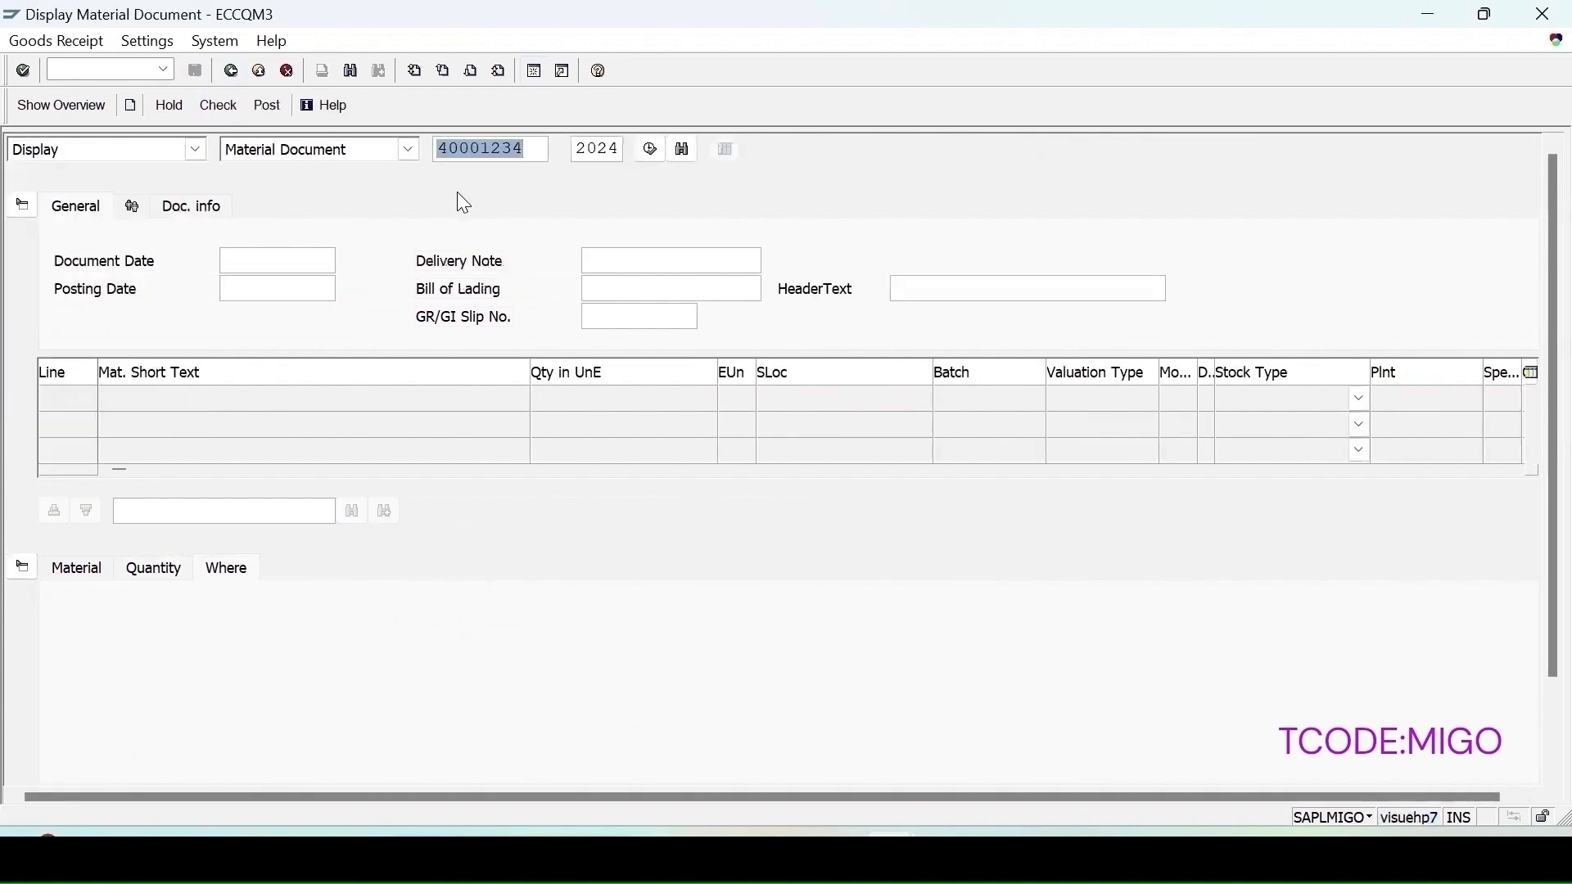
pyautogui.press('Return')
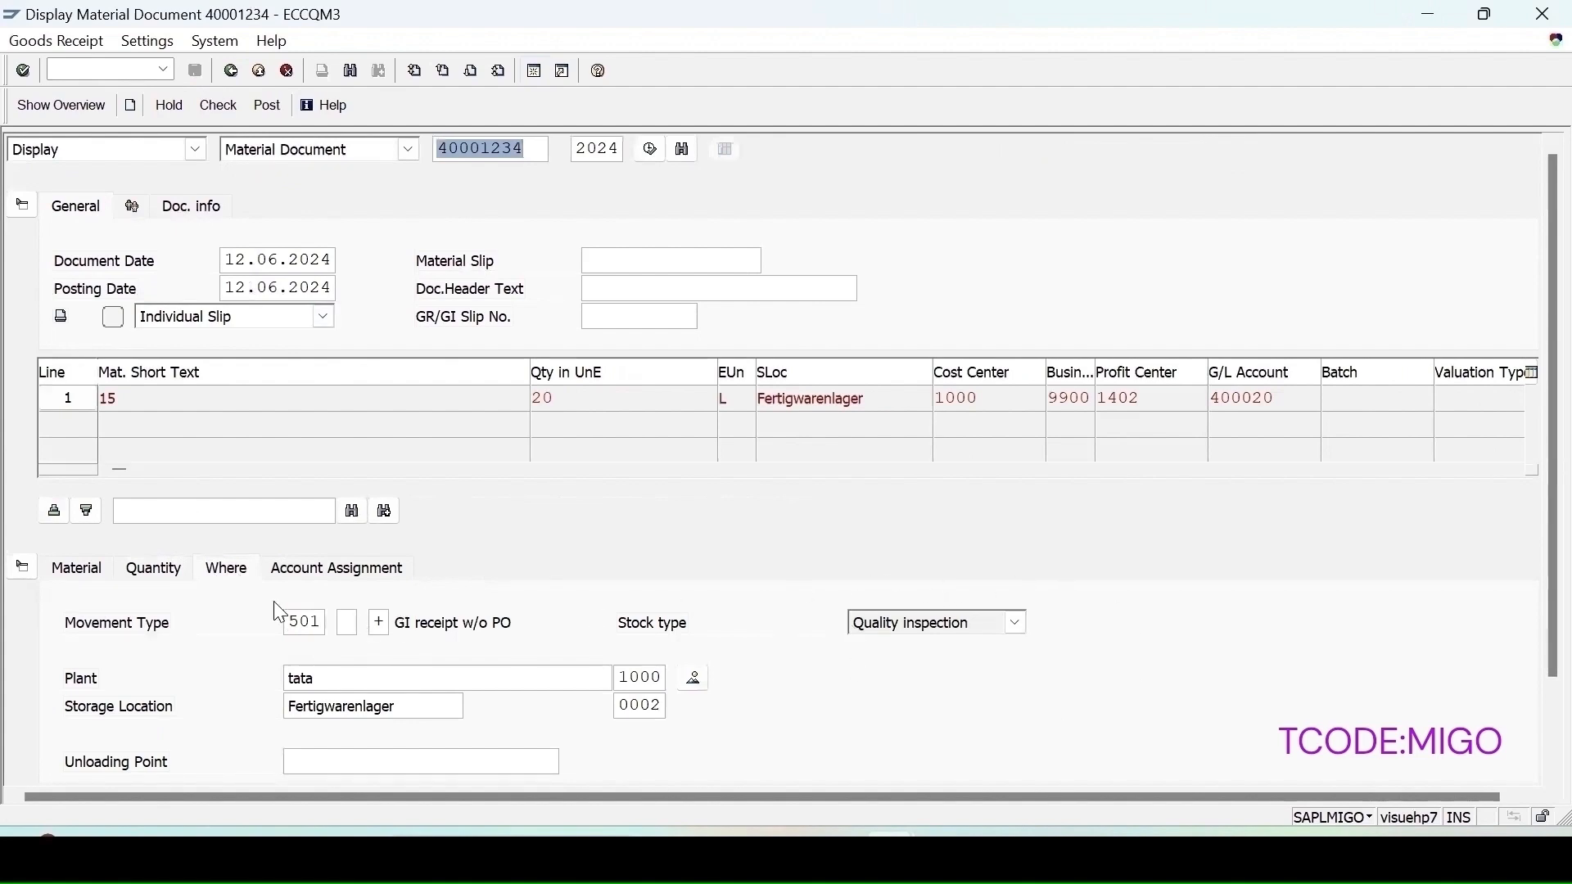
pyautogui.click(159, 573)
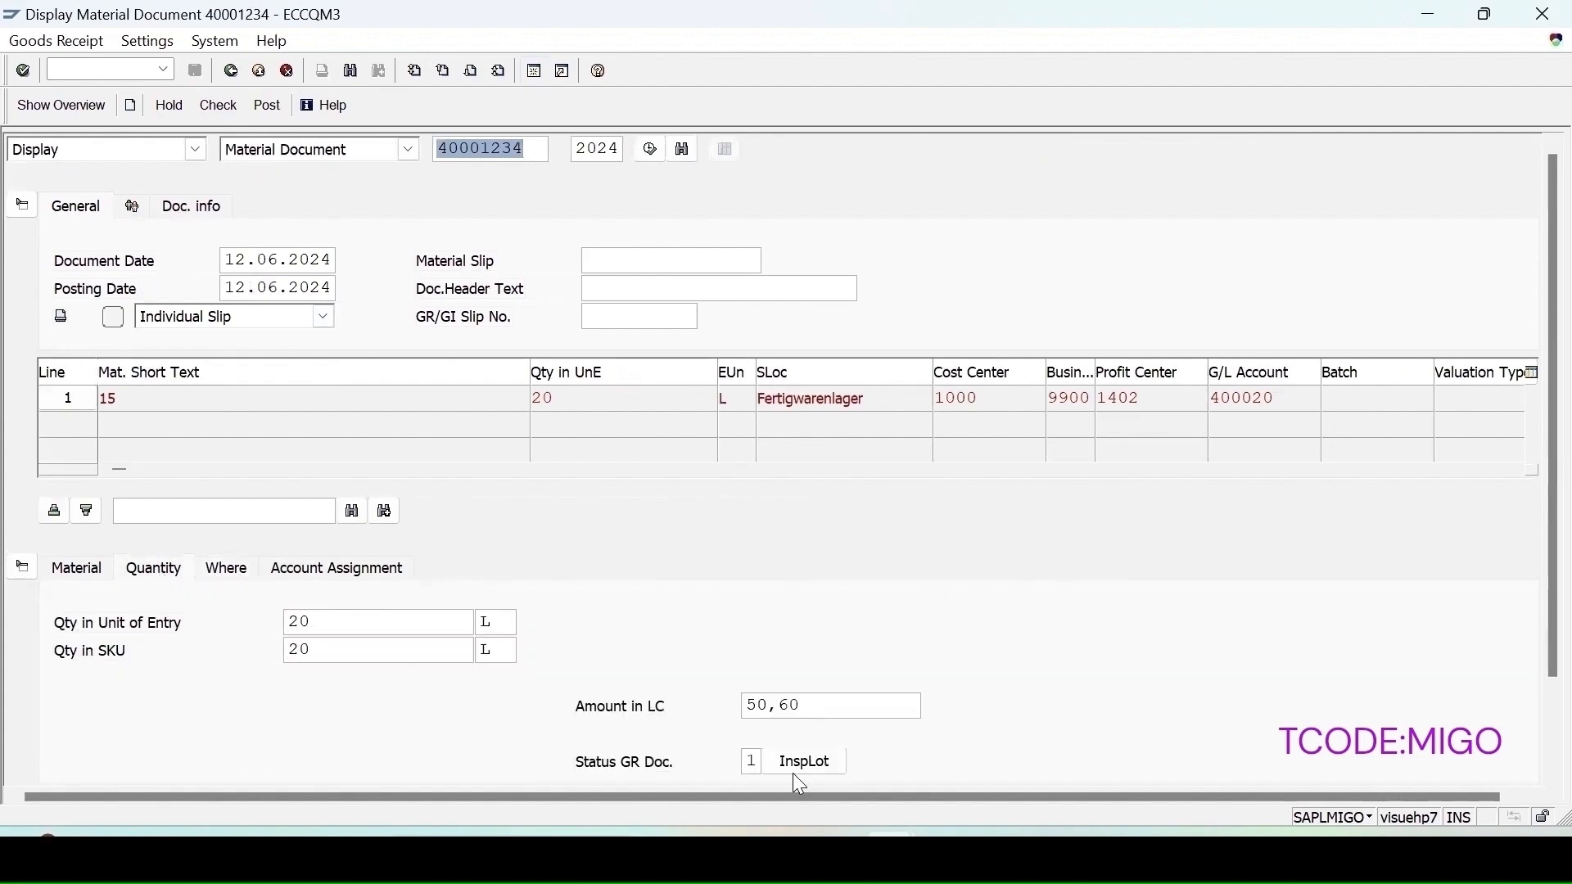
pyautogui.click(806, 770)
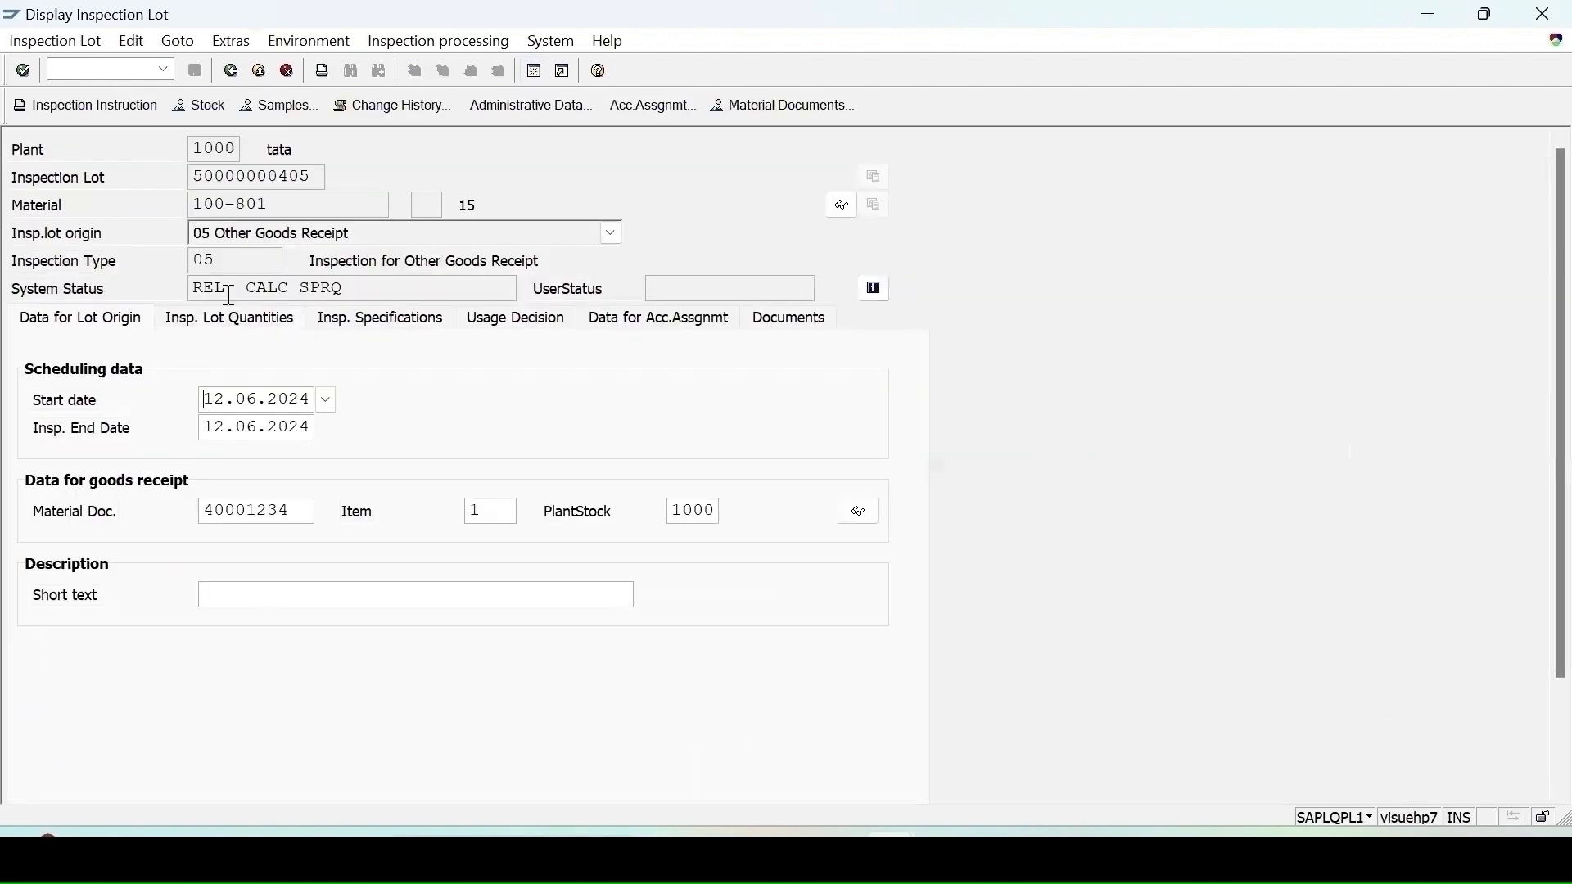
# Step: Open the QA32 inspection lot worklist and start results recording for the 100-801 lot
pyautogui.click(232, 71)
pyautogui.write('/nqa32')
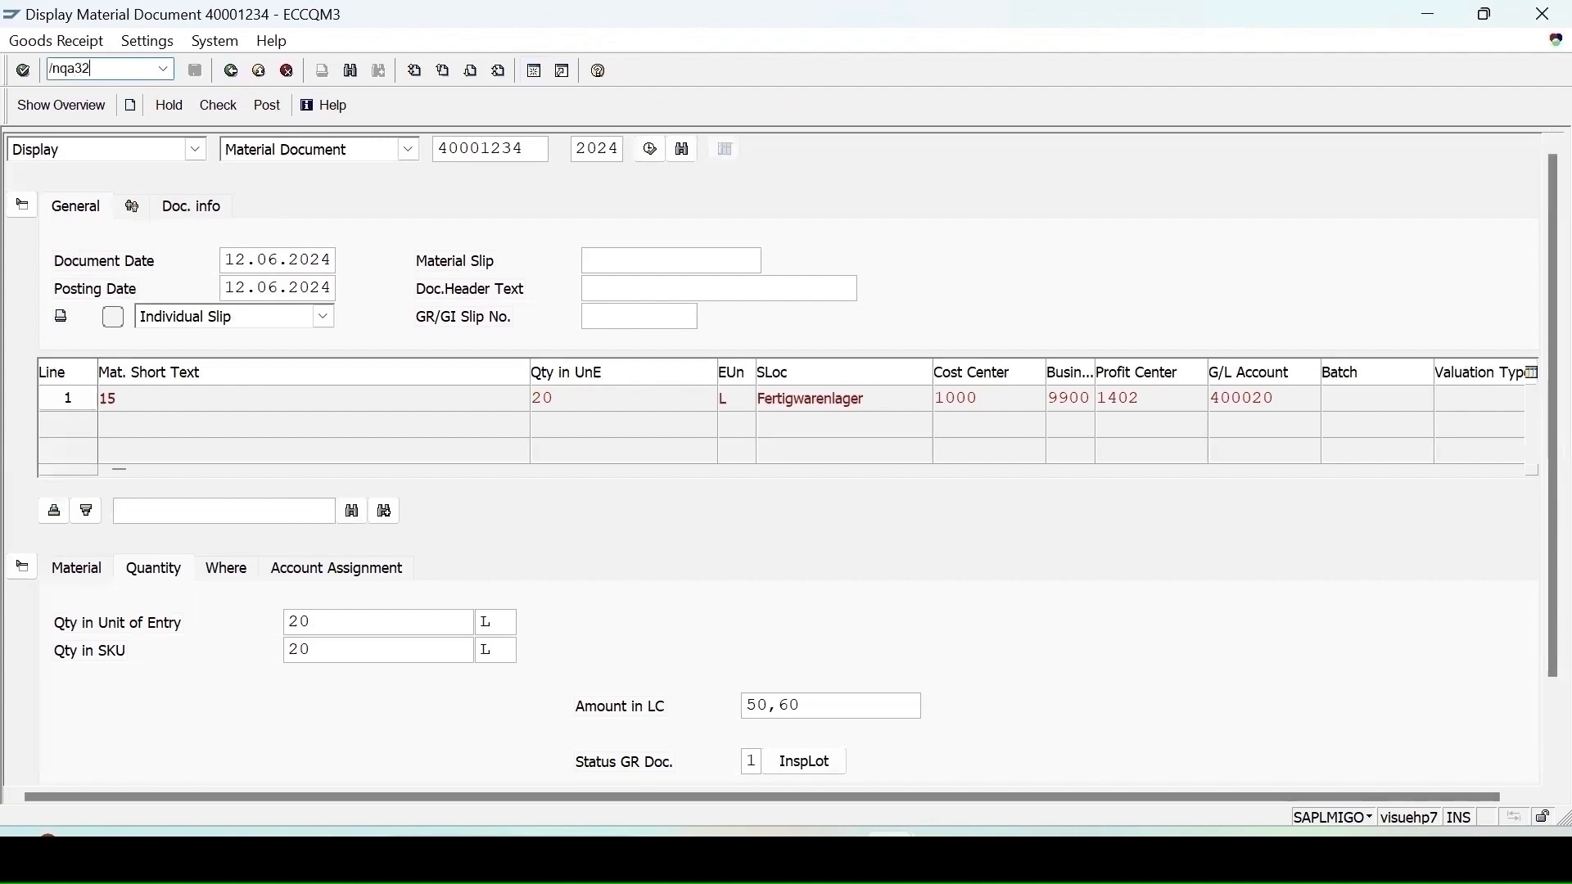
pyautogui.press('Return')
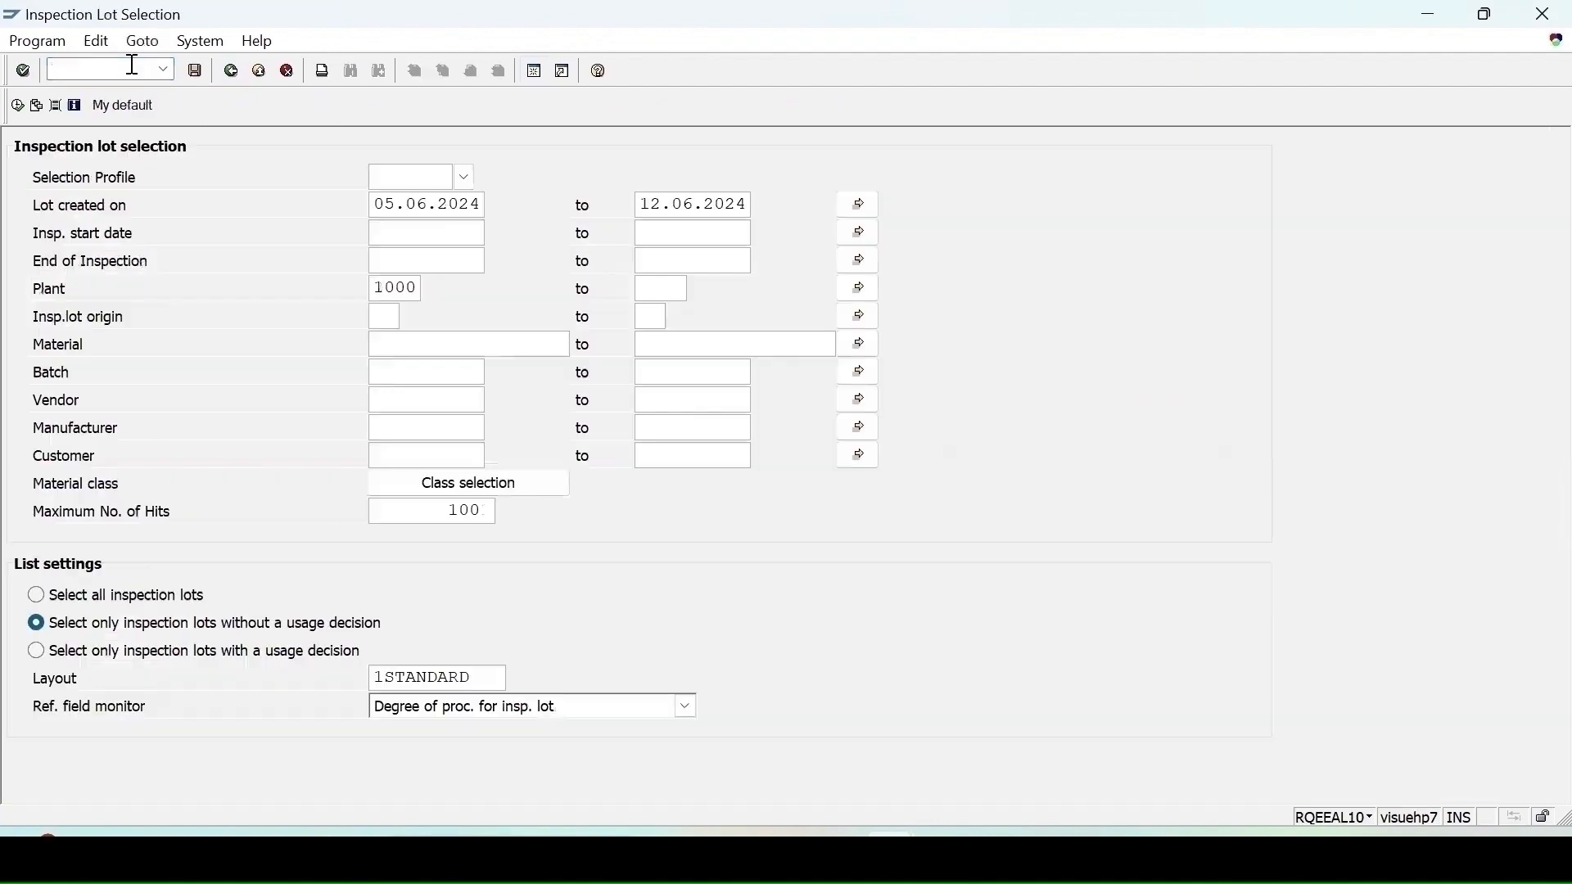
pyautogui.click(17, 106)
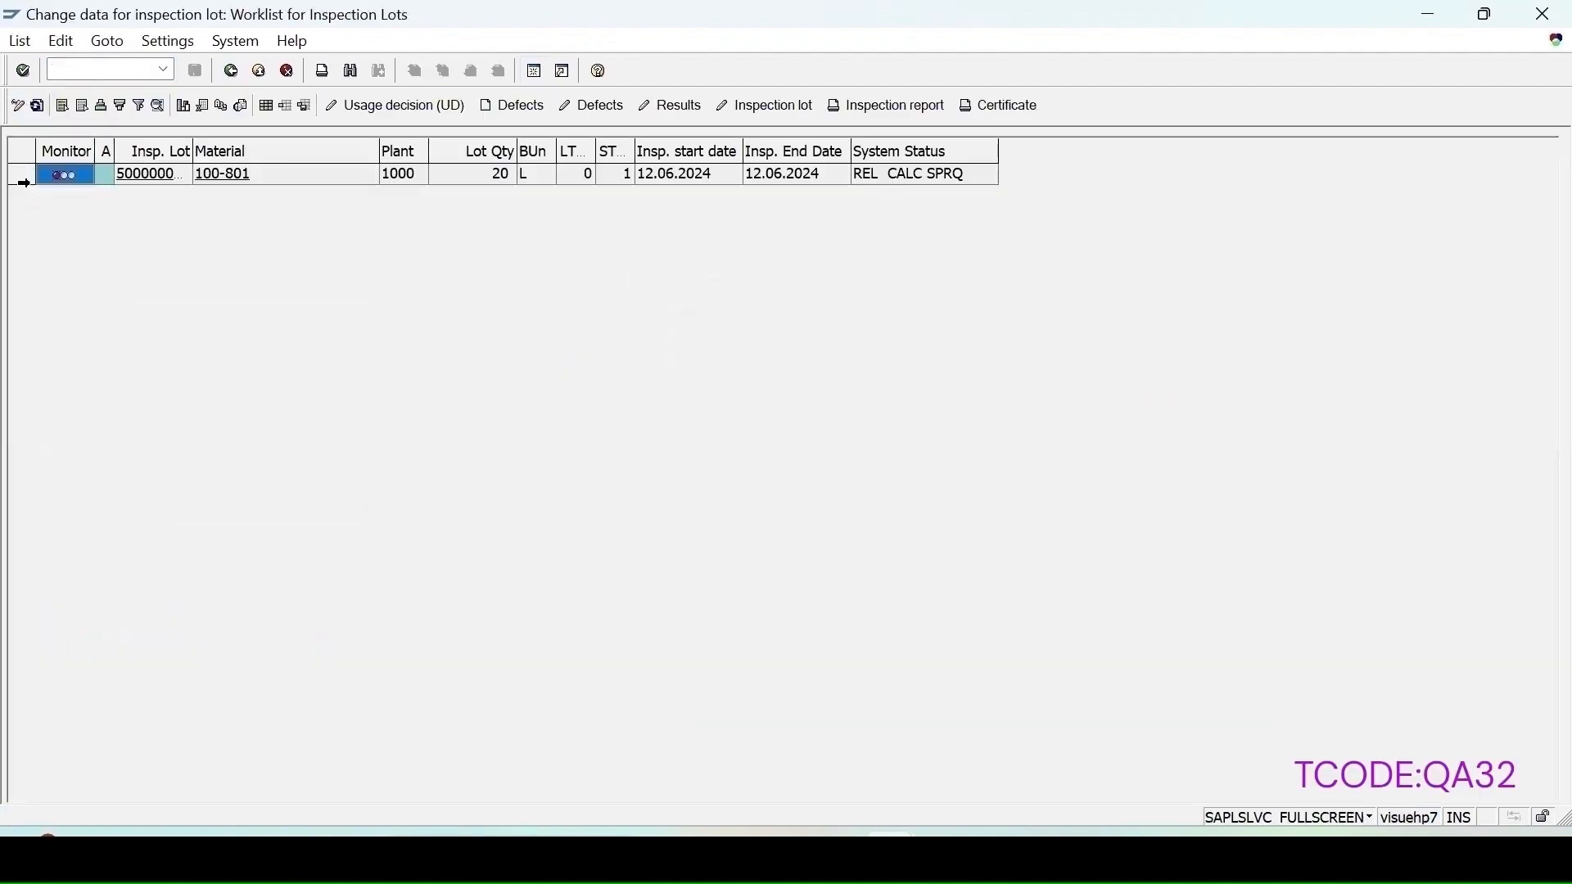
pyautogui.click(686, 107)
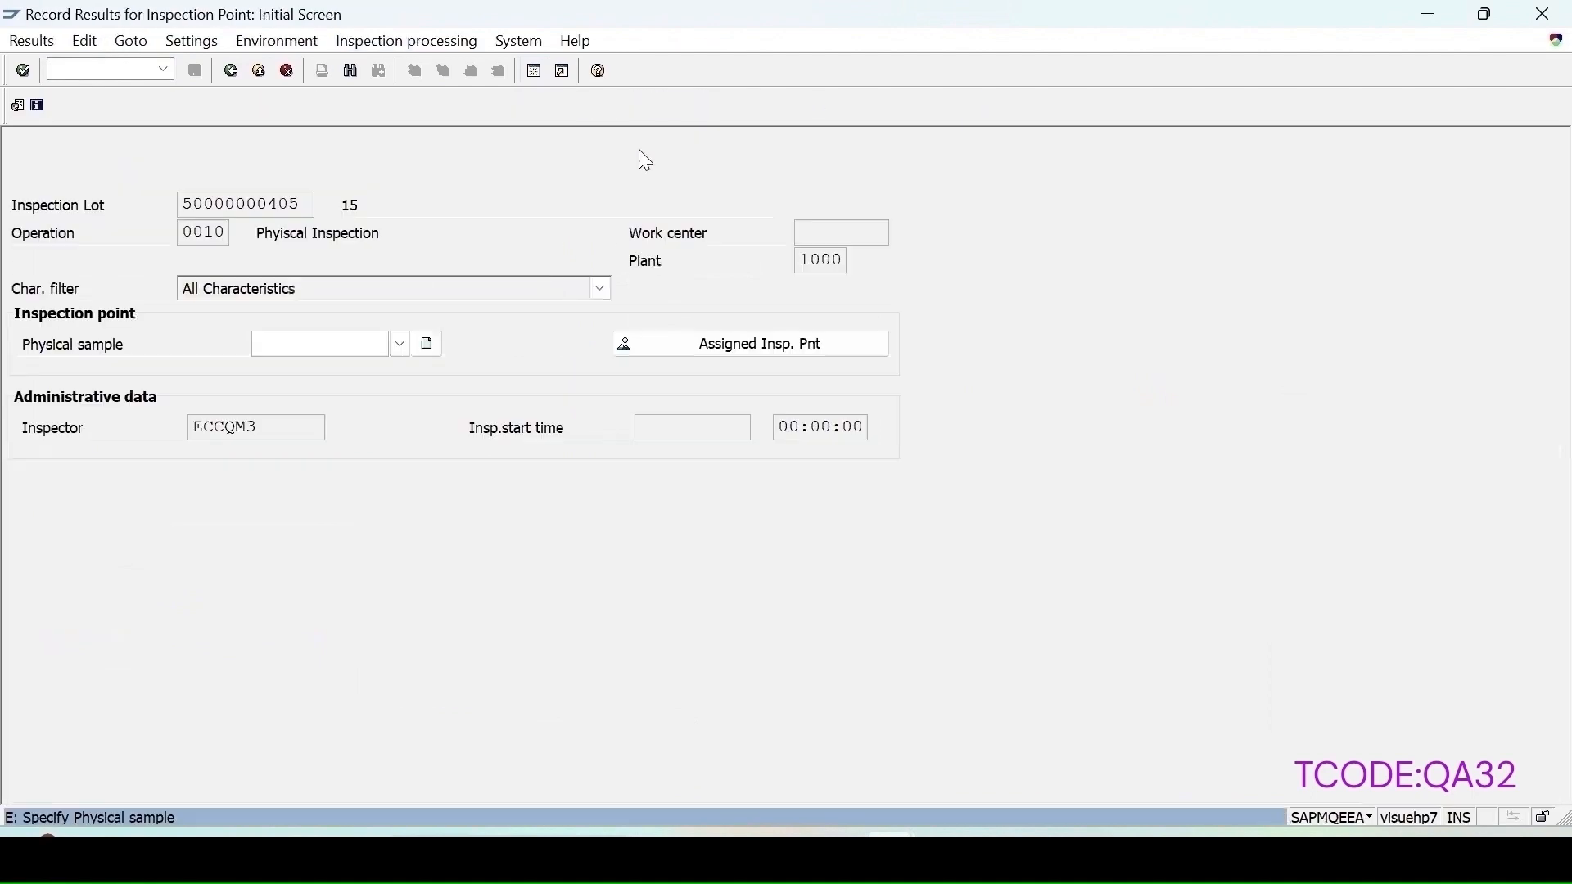
# Step: Select physical sample 100002056 as the inspection point for operation 0010
pyautogui.click(386, 354)
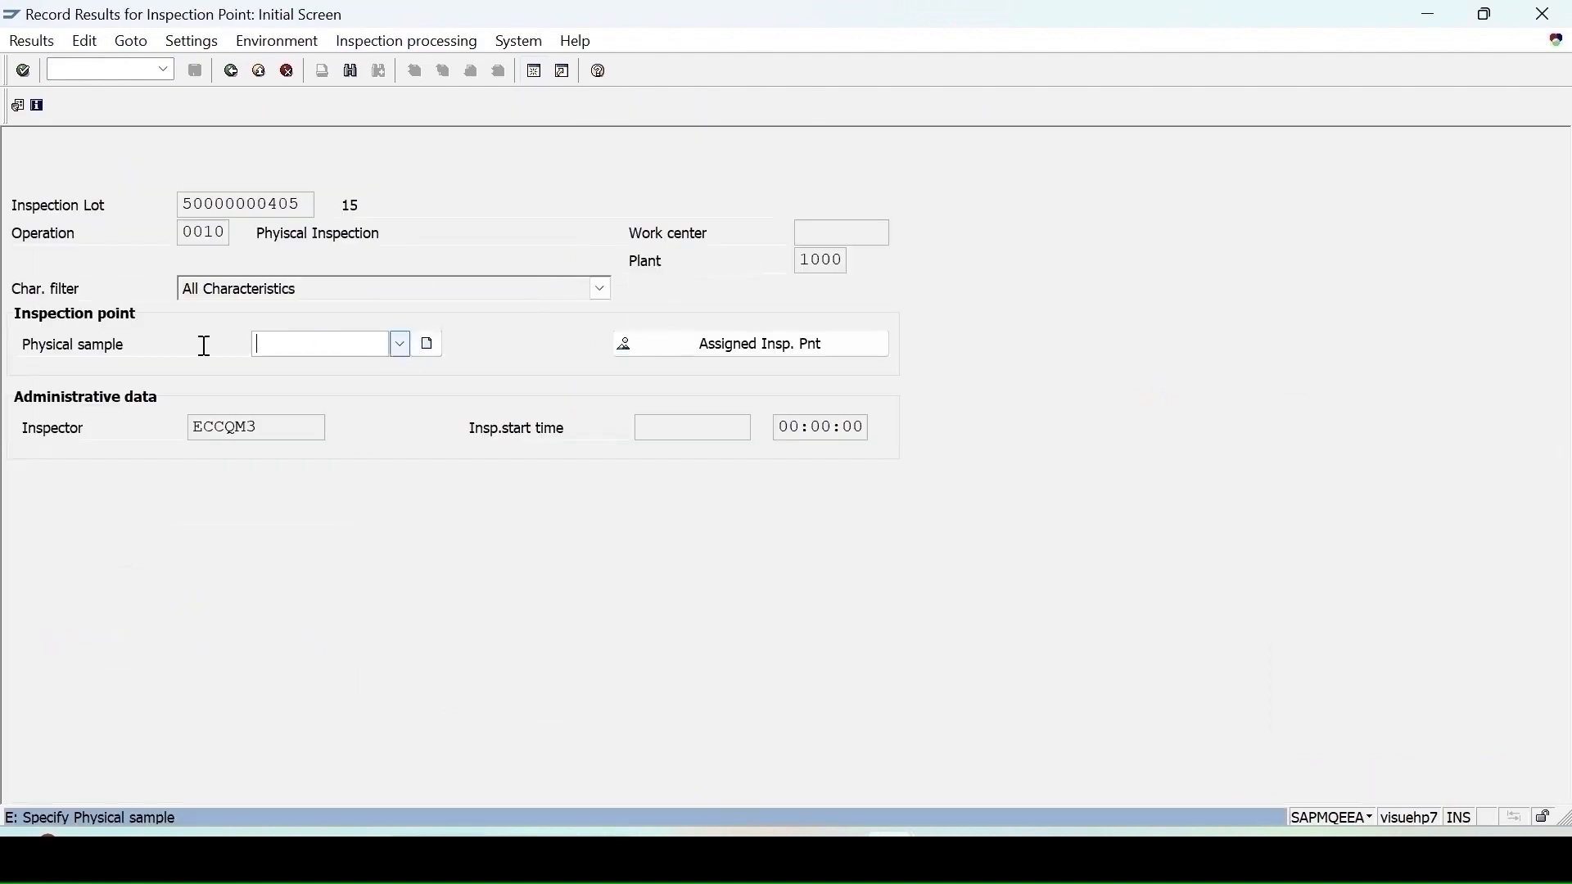
pyautogui.click(399, 346)
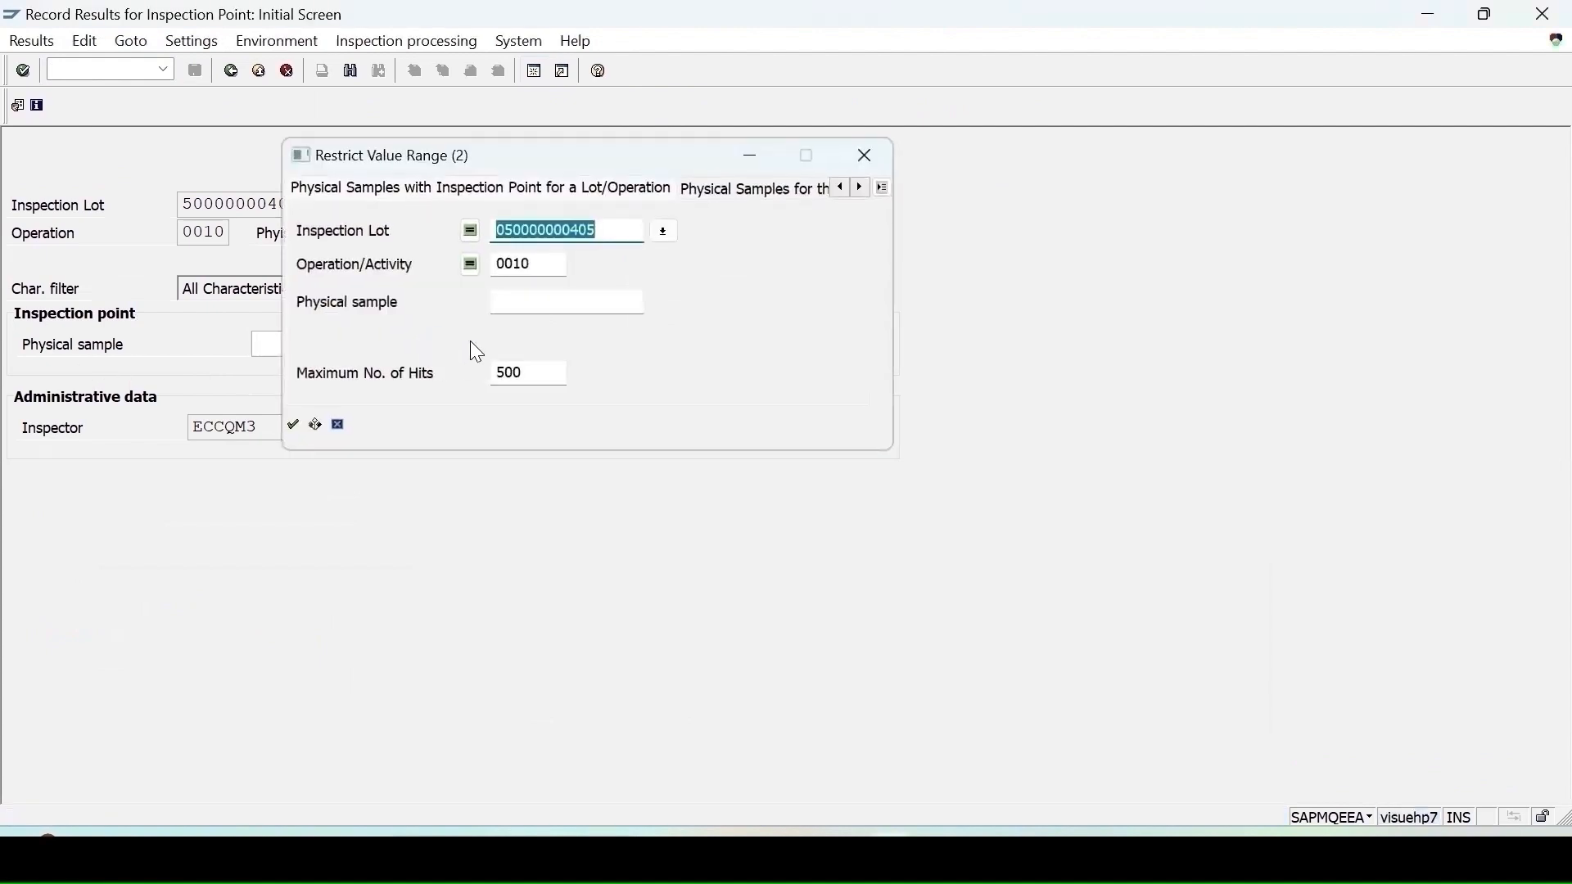
pyautogui.press('Return')
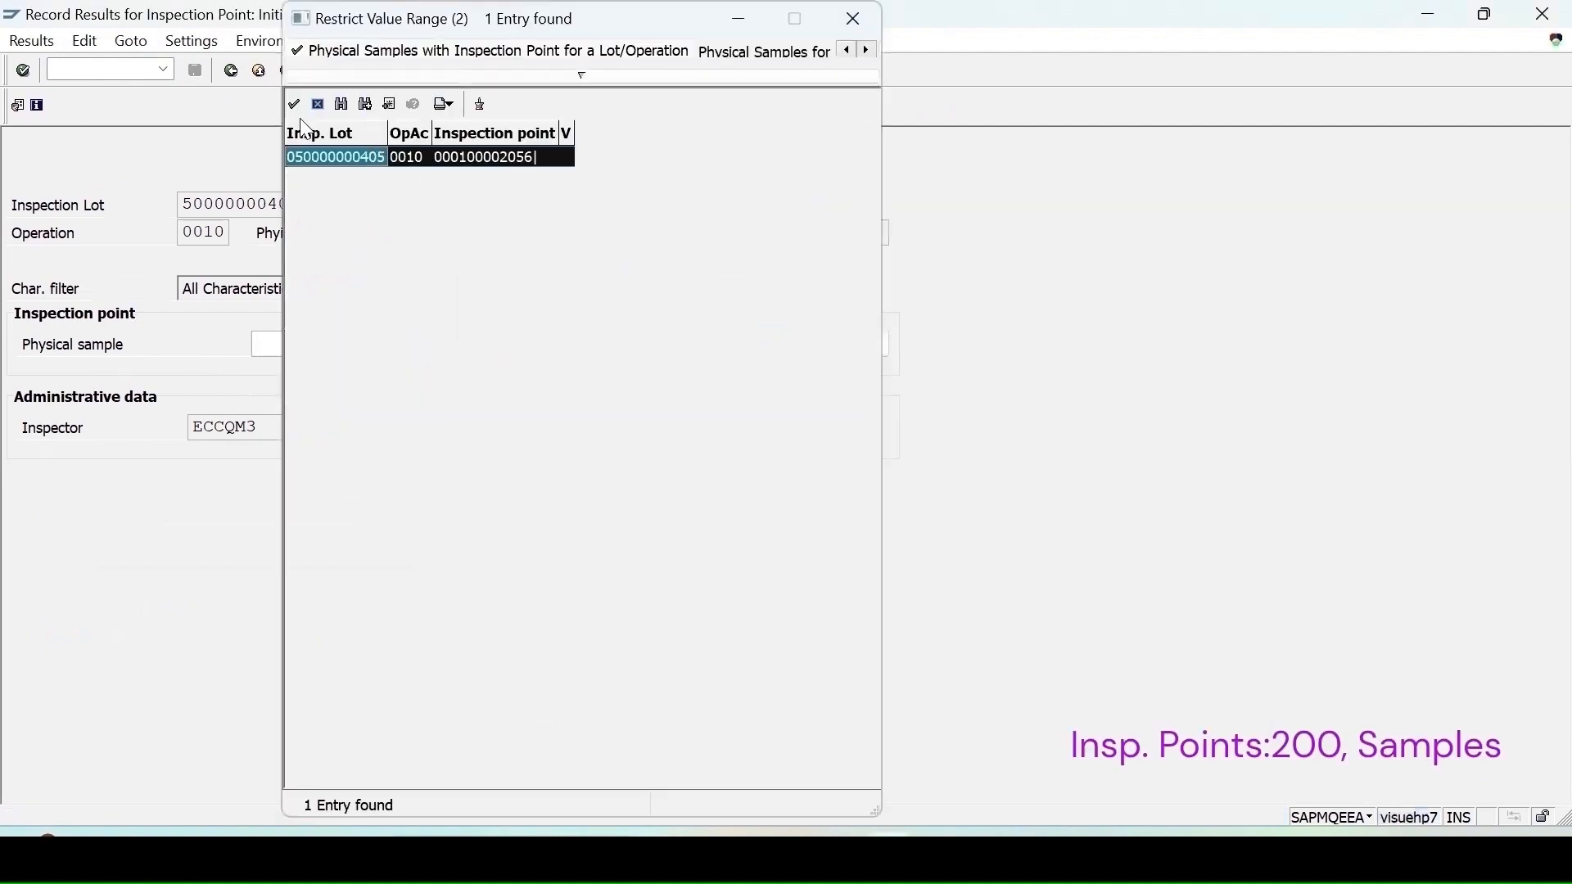
pyautogui.doubleClick(328, 161)
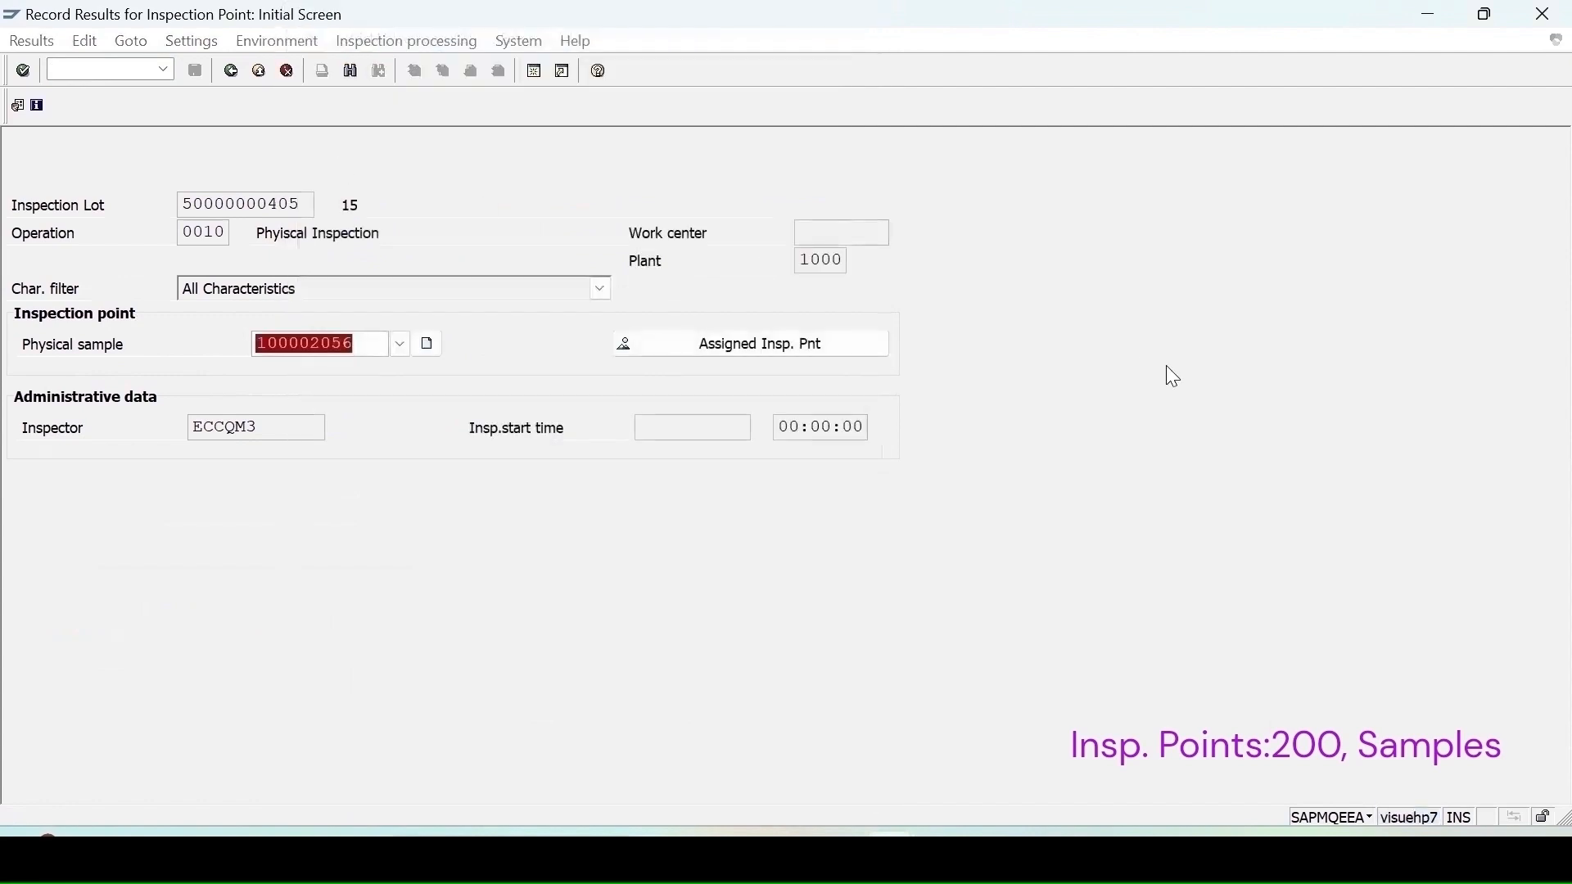
pyautogui.press('Return')
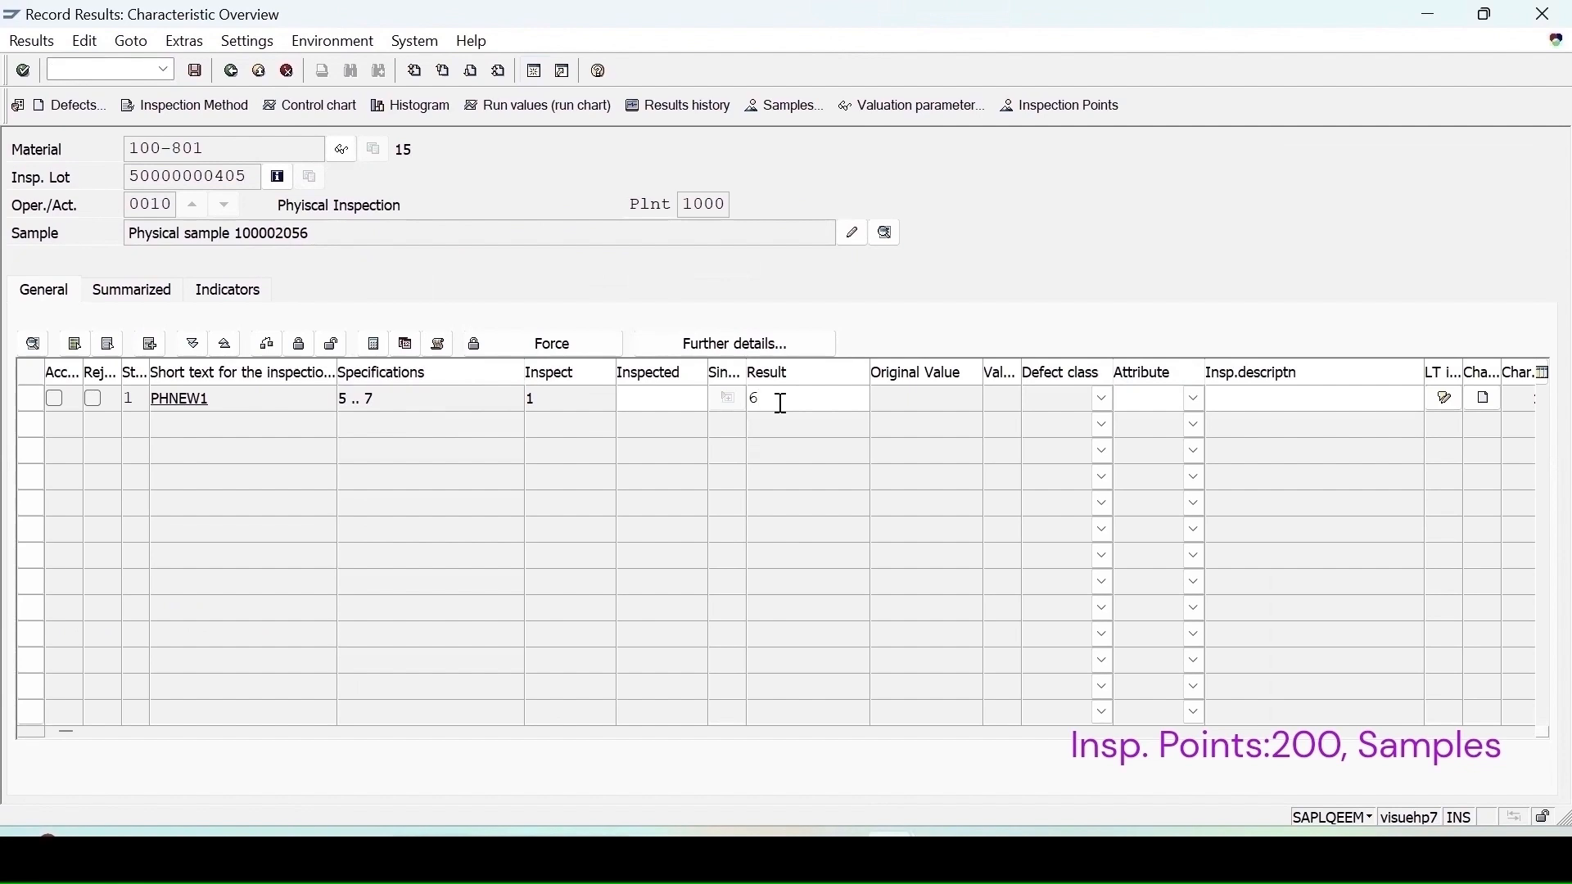
# Step: Record result 6 for characteristic PHNEW1 and view the physical samples overview
pyautogui.press('Return')
pyautogui.press('Return')
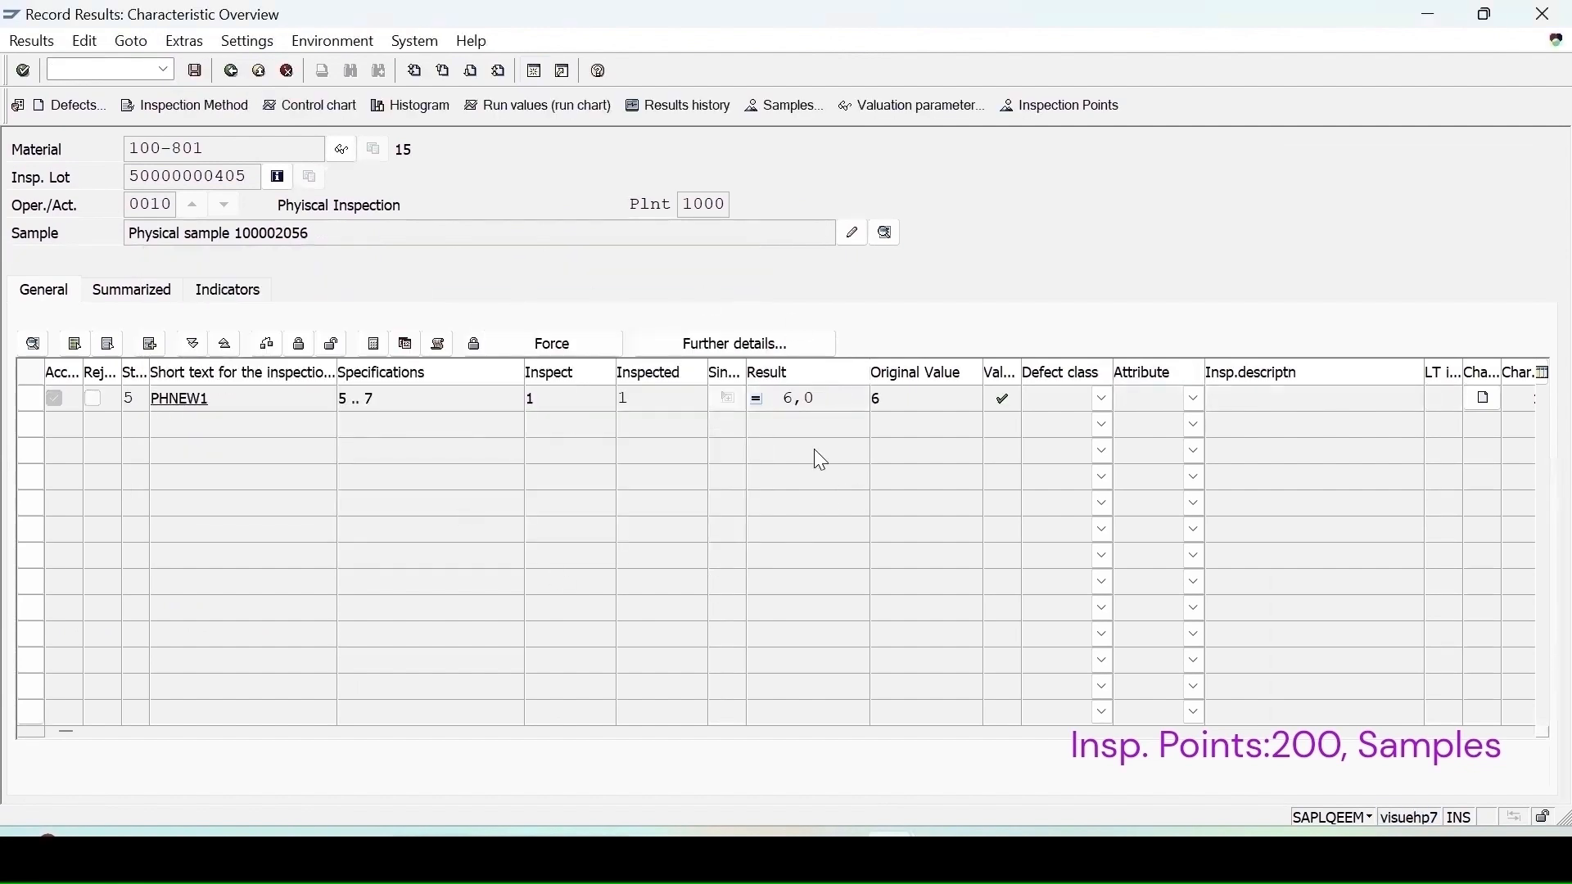
pyautogui.click(775, 117)
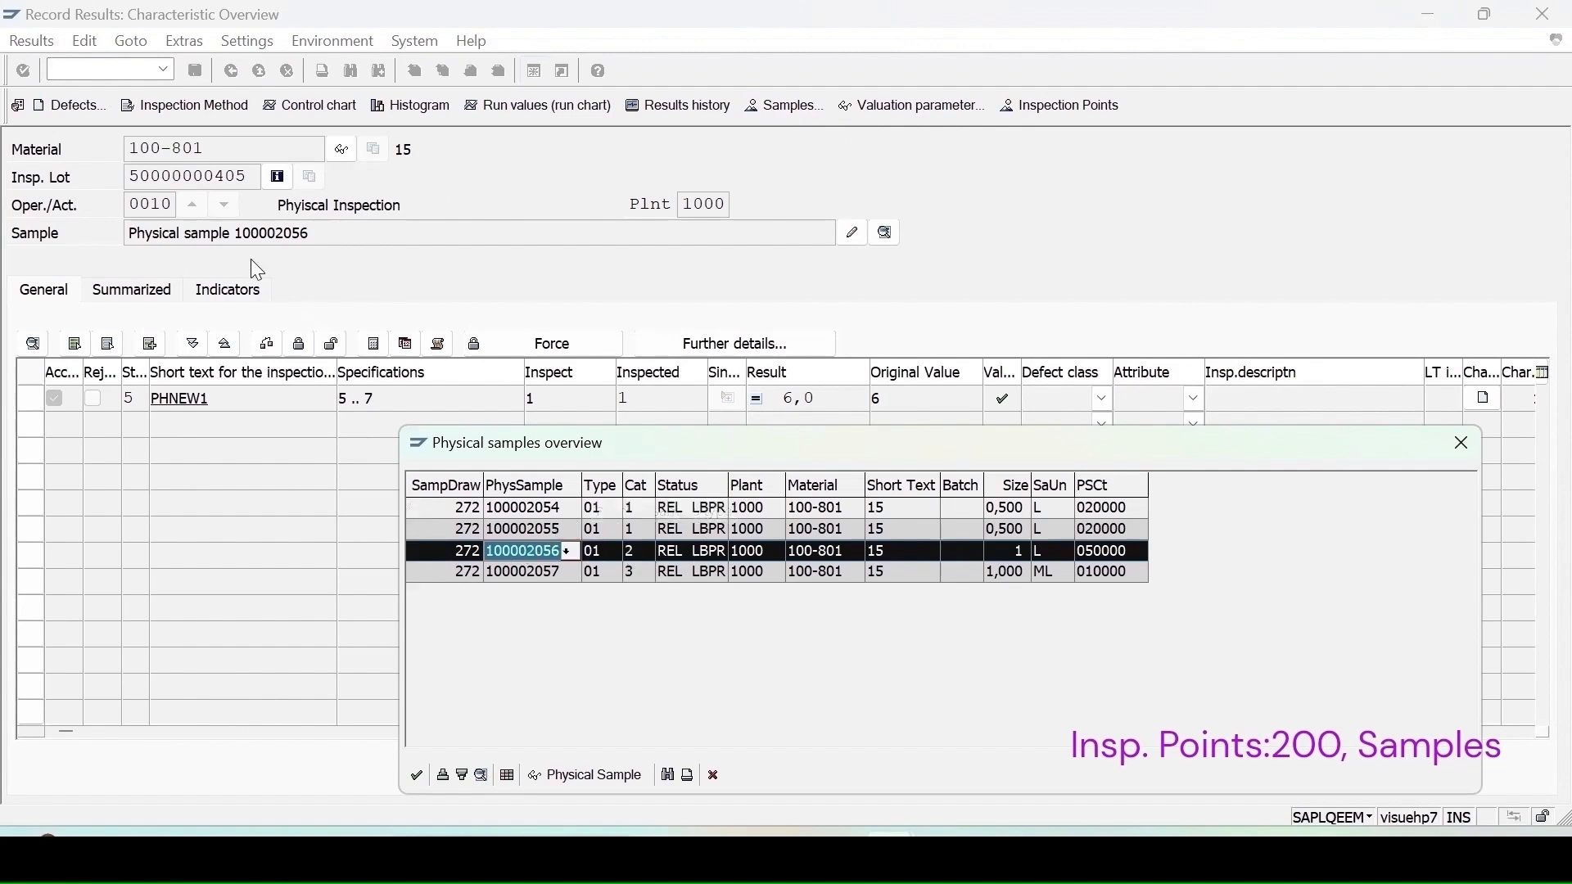
pyautogui.click(1466, 449)
# Step: Save the results, confirming the inspection point valuation OK
pyautogui.click(194, 73)
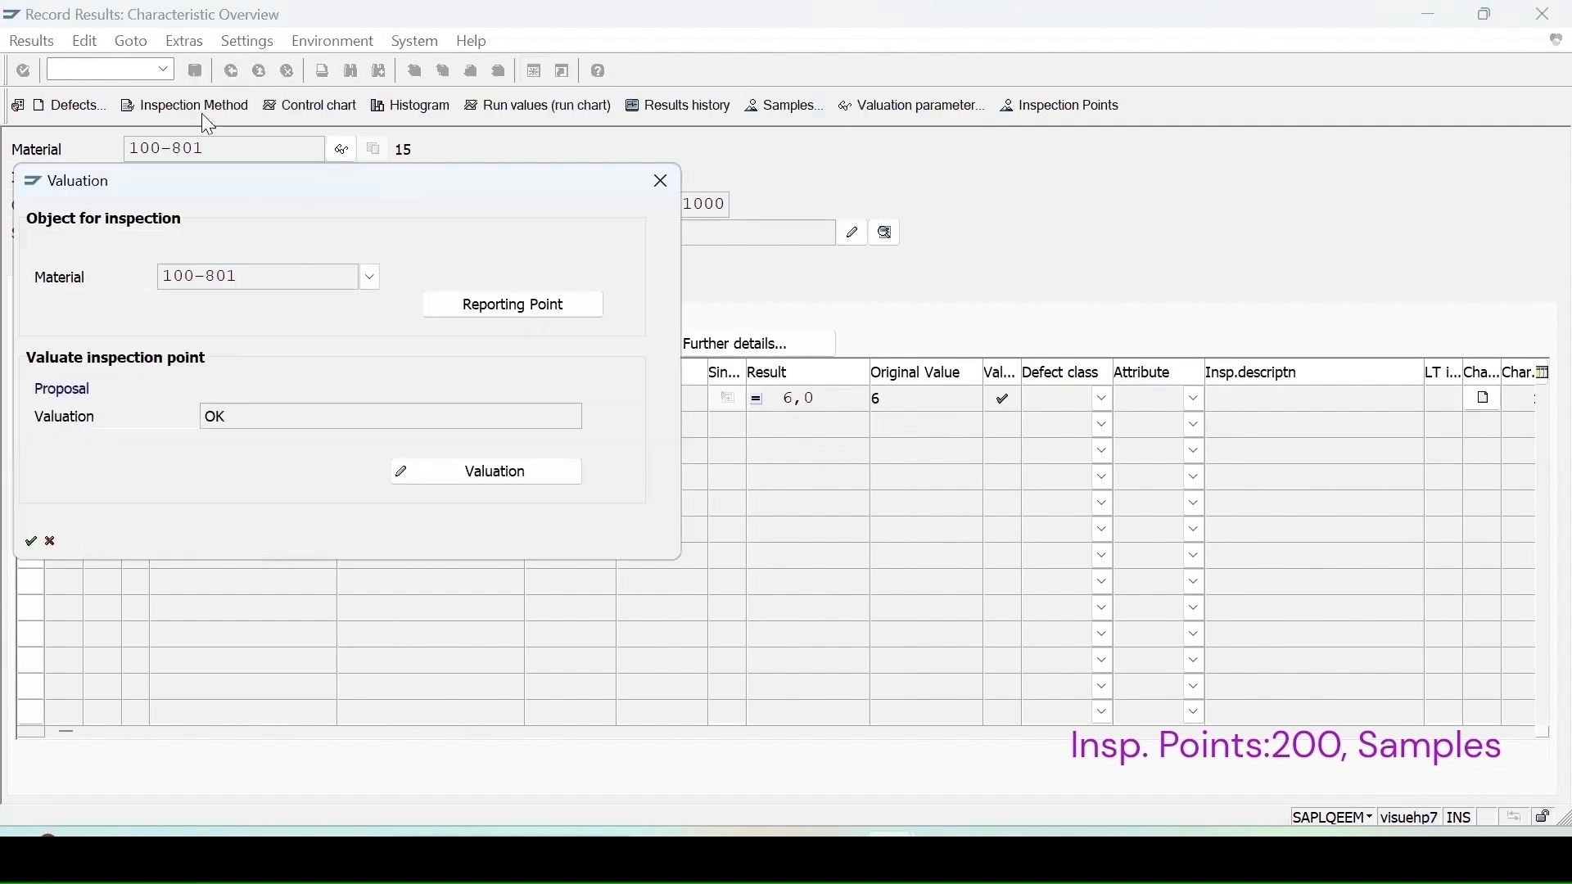
pyautogui.click(31, 542)
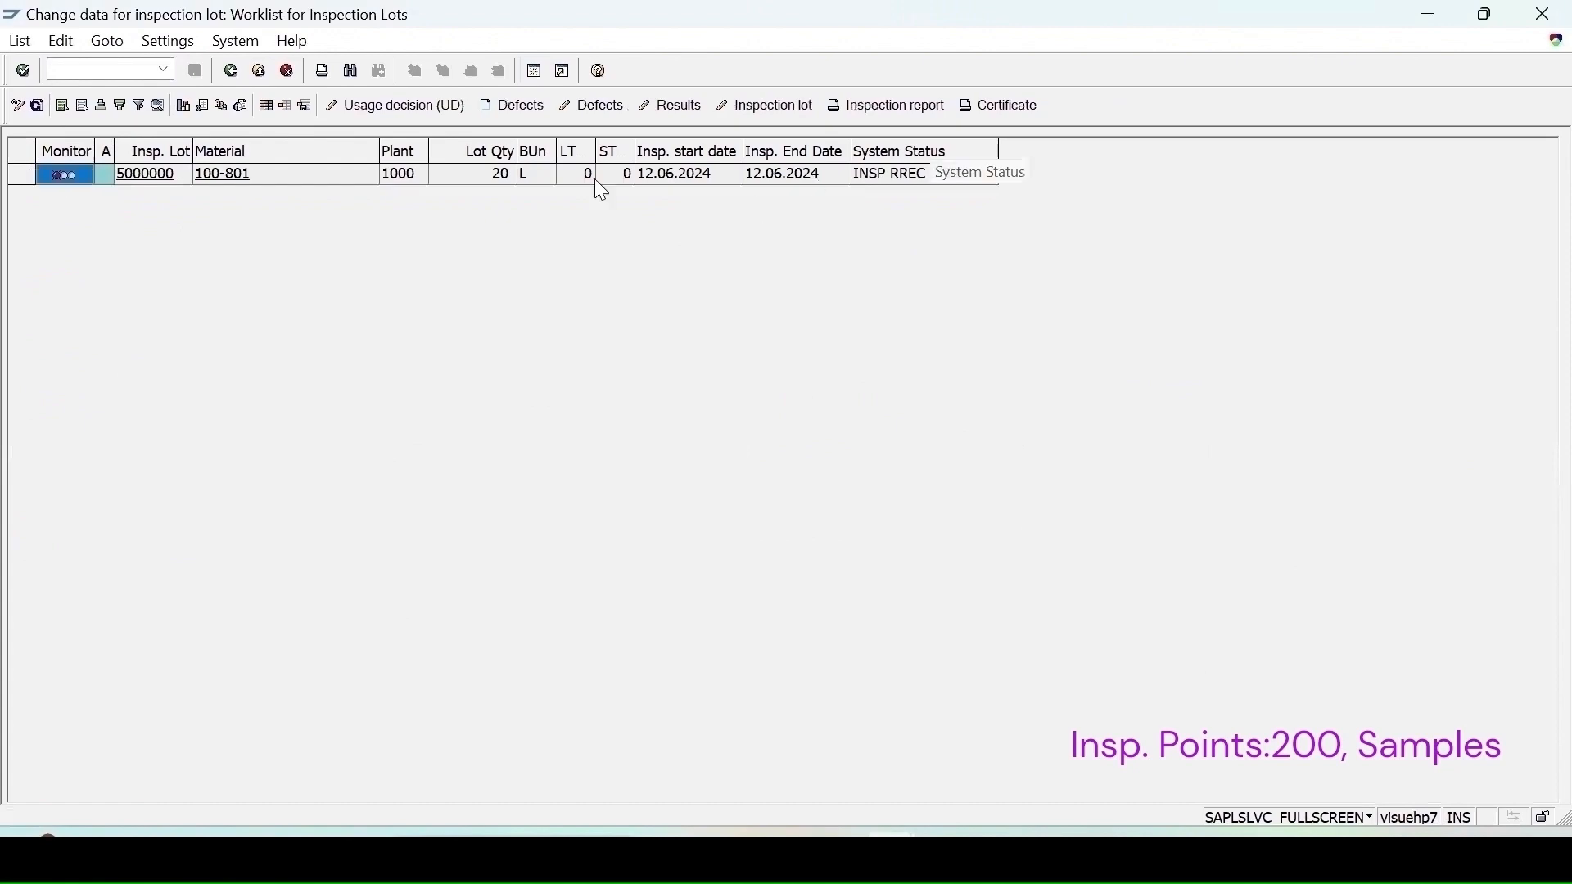
# Step: Record usage decision code A (ACCEPT) for the inspection lot
pyautogui.click(421, 107)
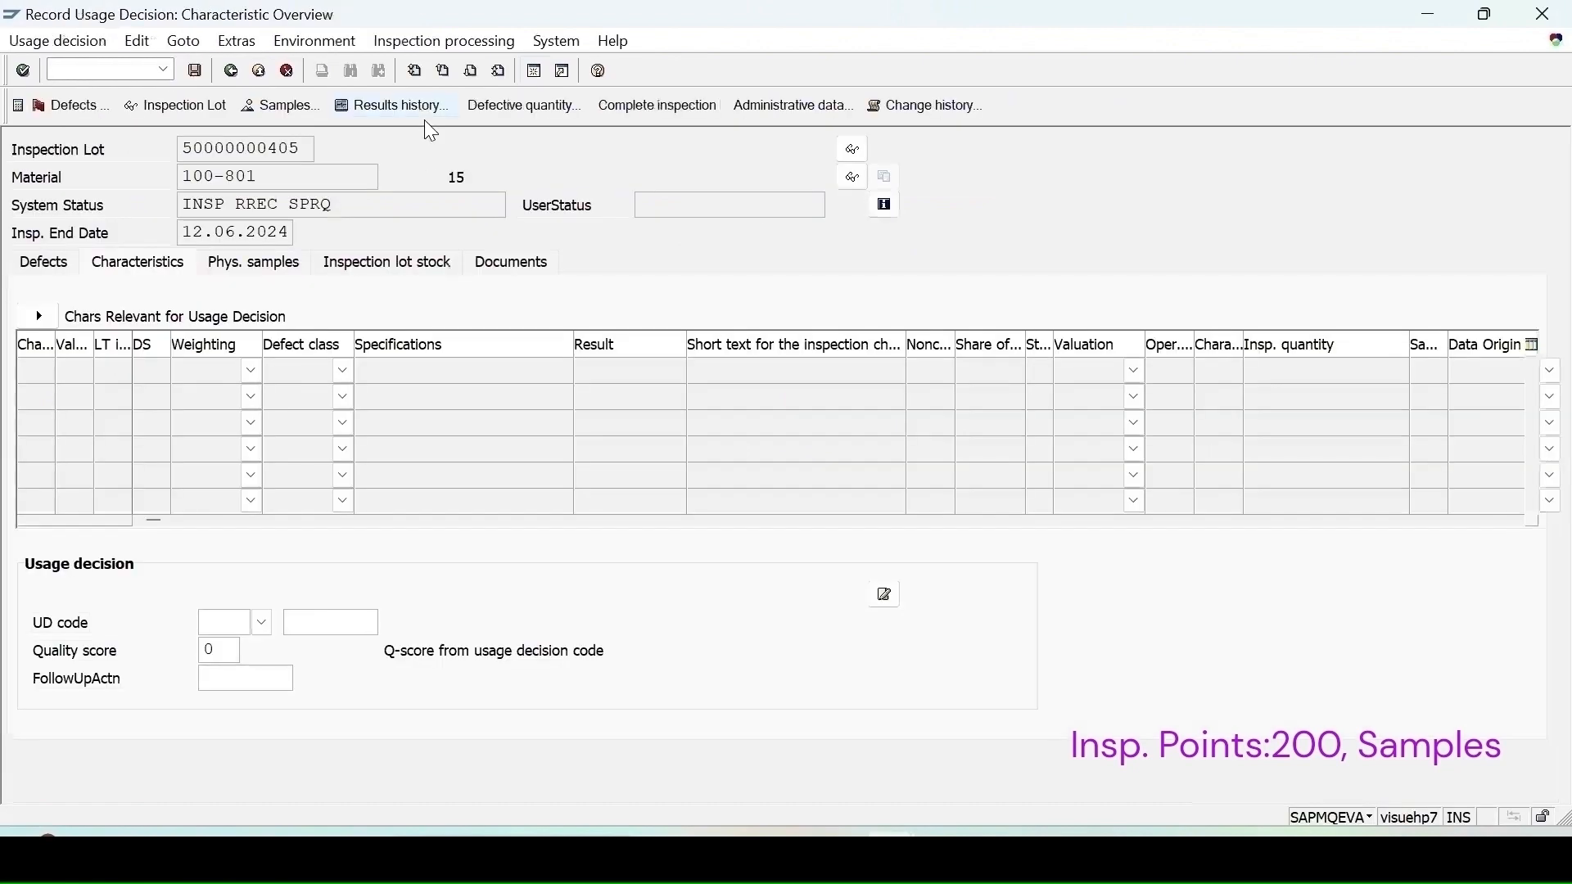
pyautogui.click(262, 622)
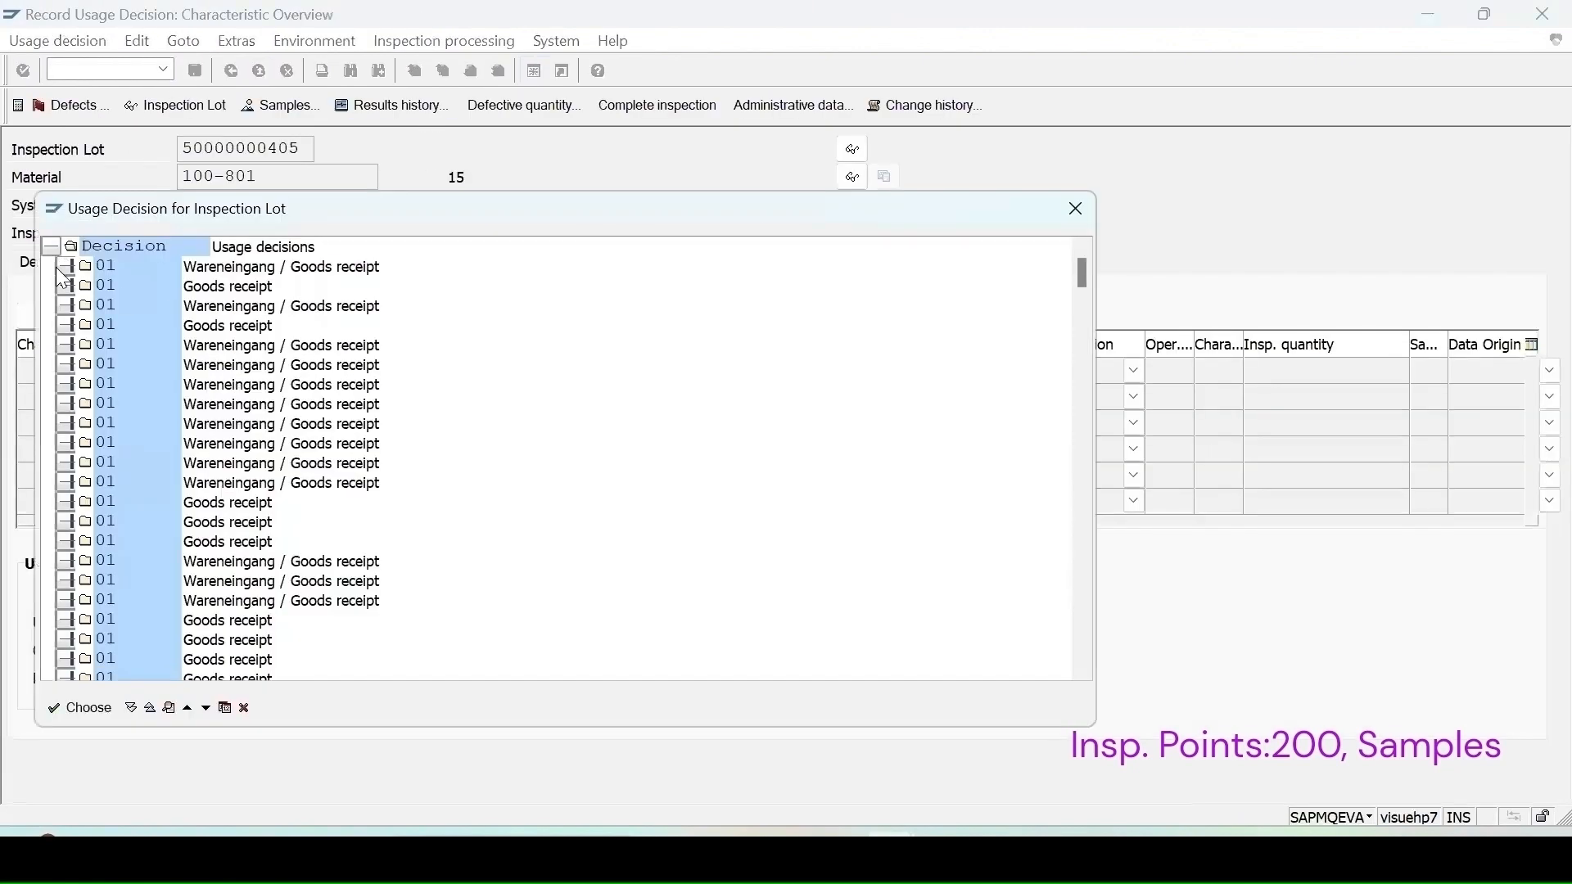
pyautogui.click(59, 267)
pyautogui.doubleClick(128, 285)
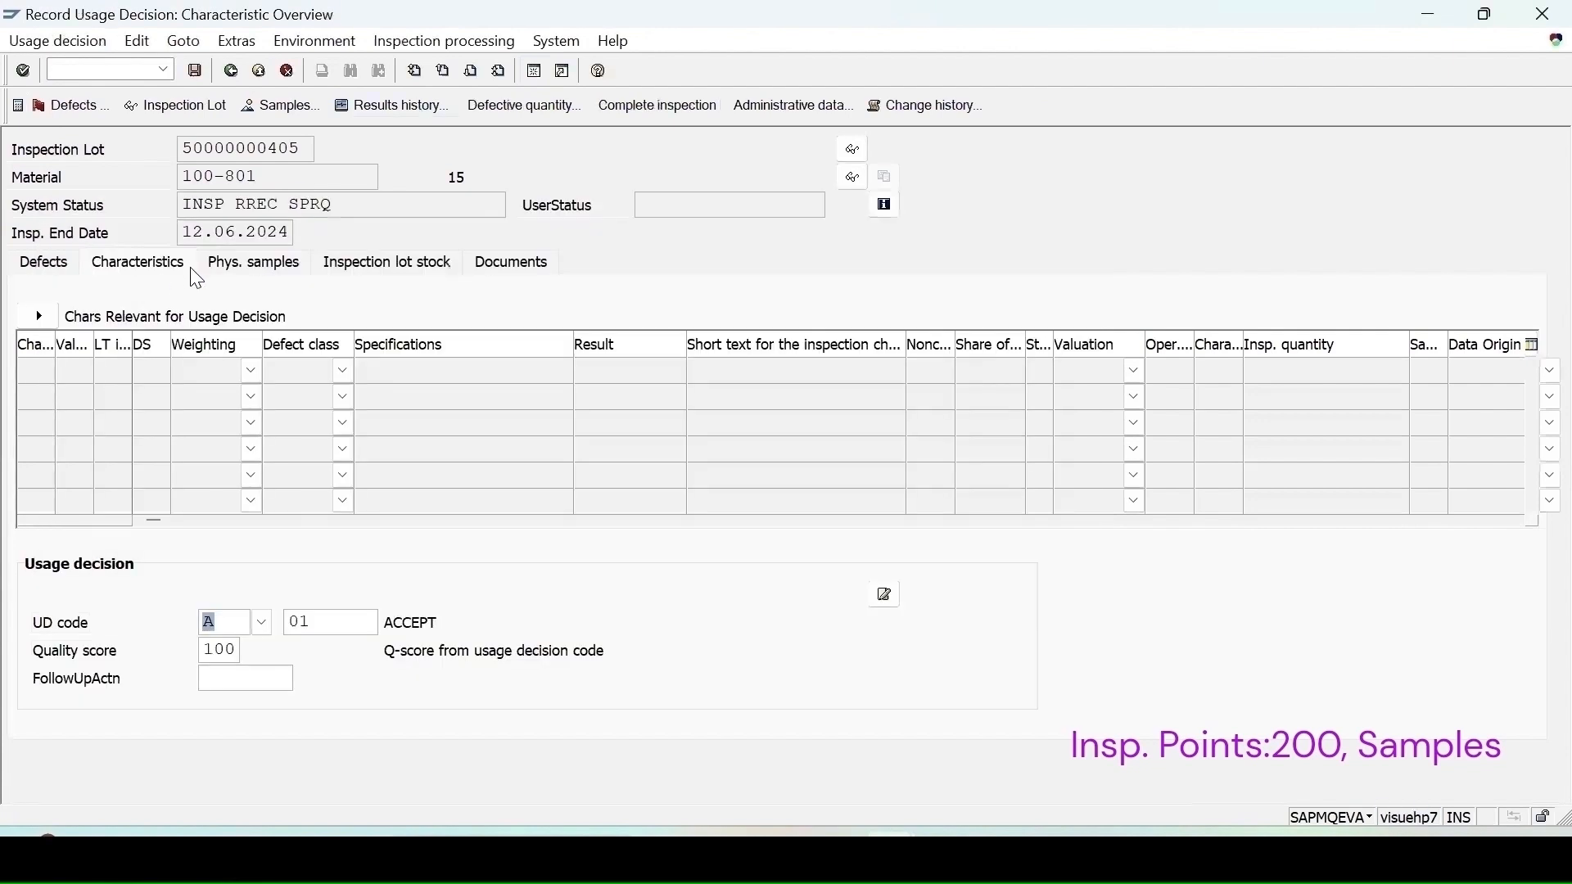
pyautogui.click(260, 265)
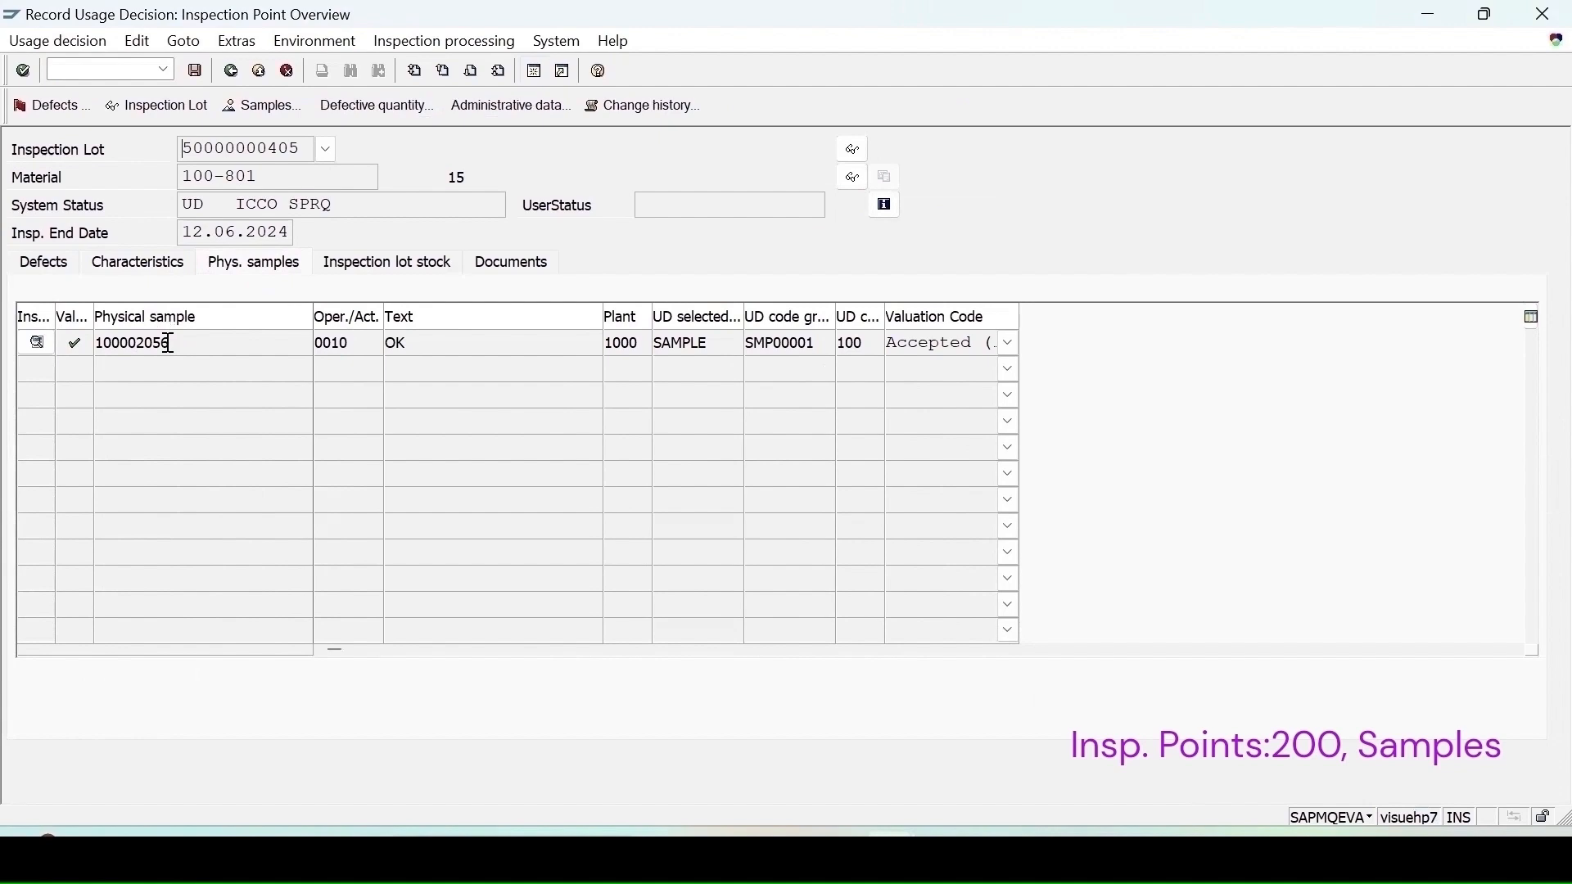
pyautogui.click(374, 264)
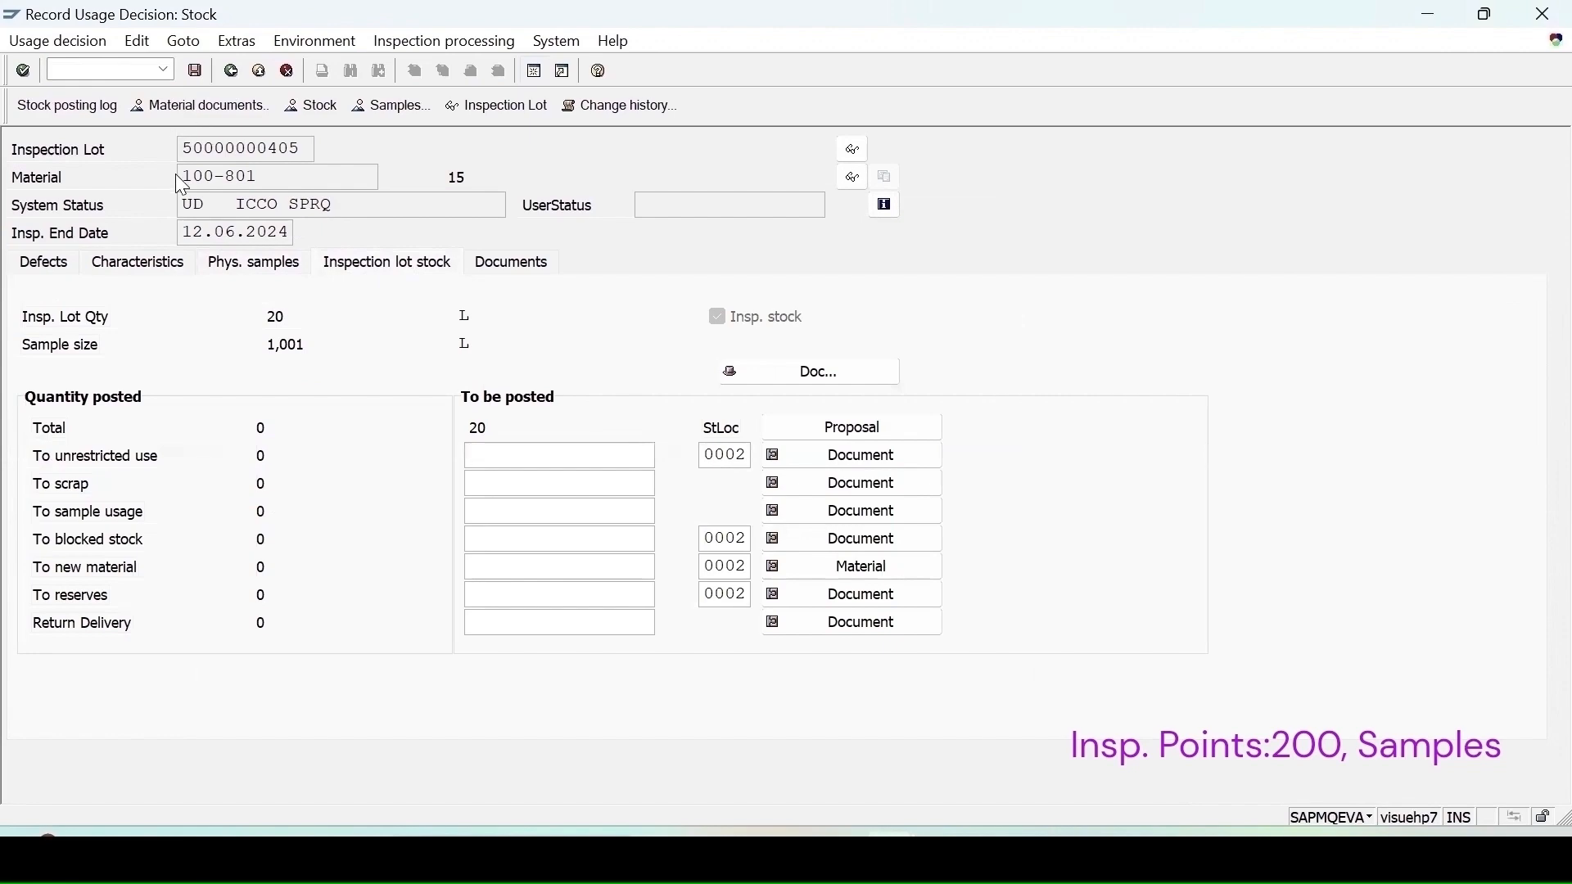
# Step: Open a new session and display the stock overview for material 100-801 in plant 1000
pyautogui.click(535, 71)
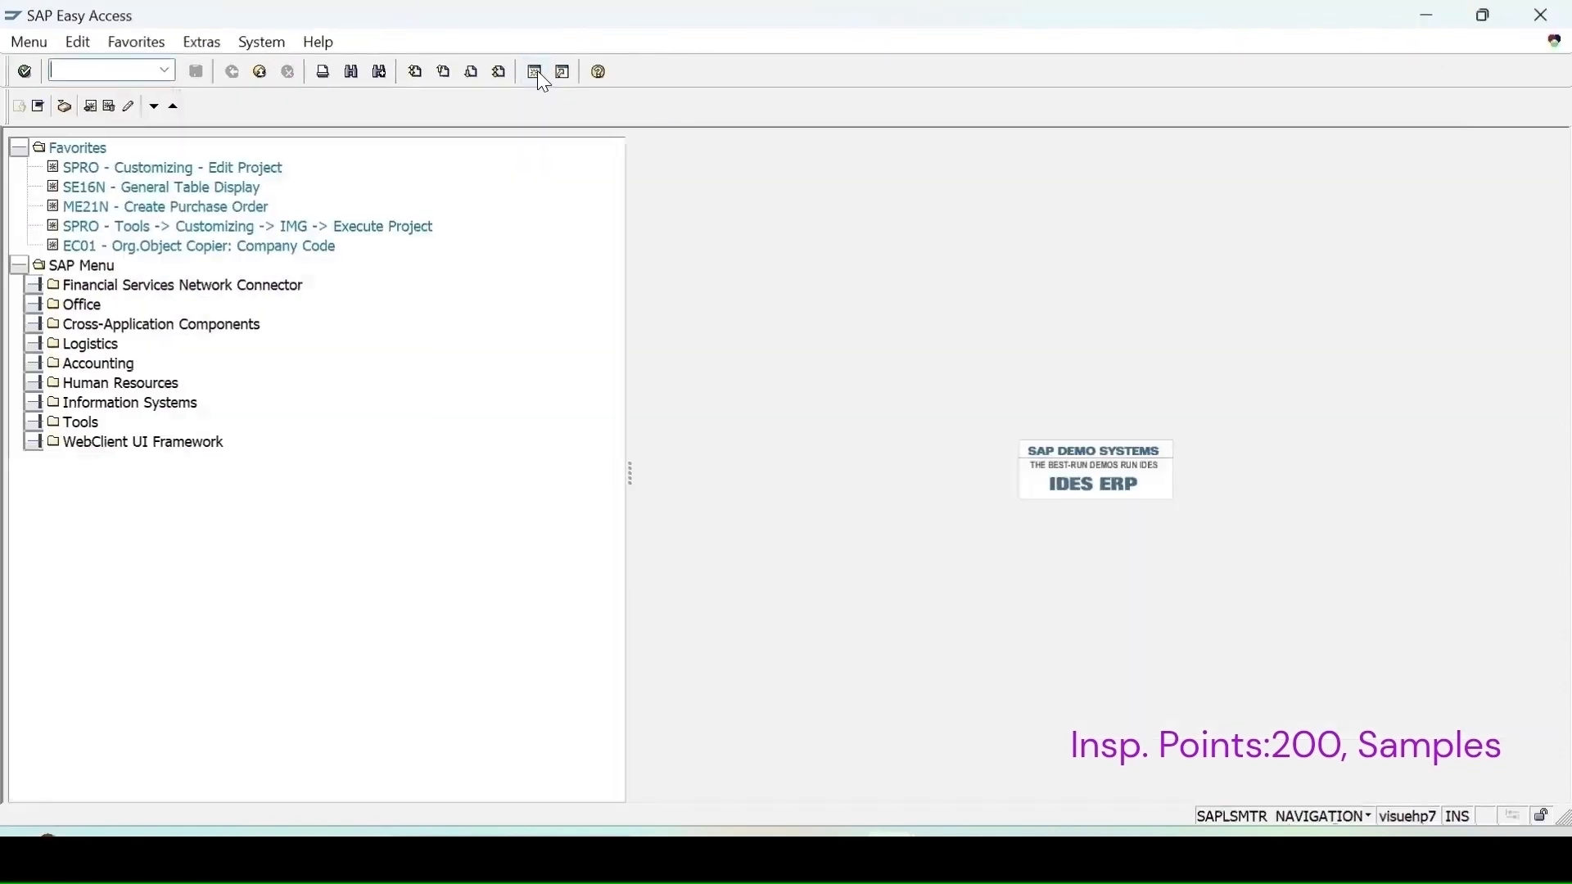
pyautogui.write('mmbe')
pyautogui.press('Return')
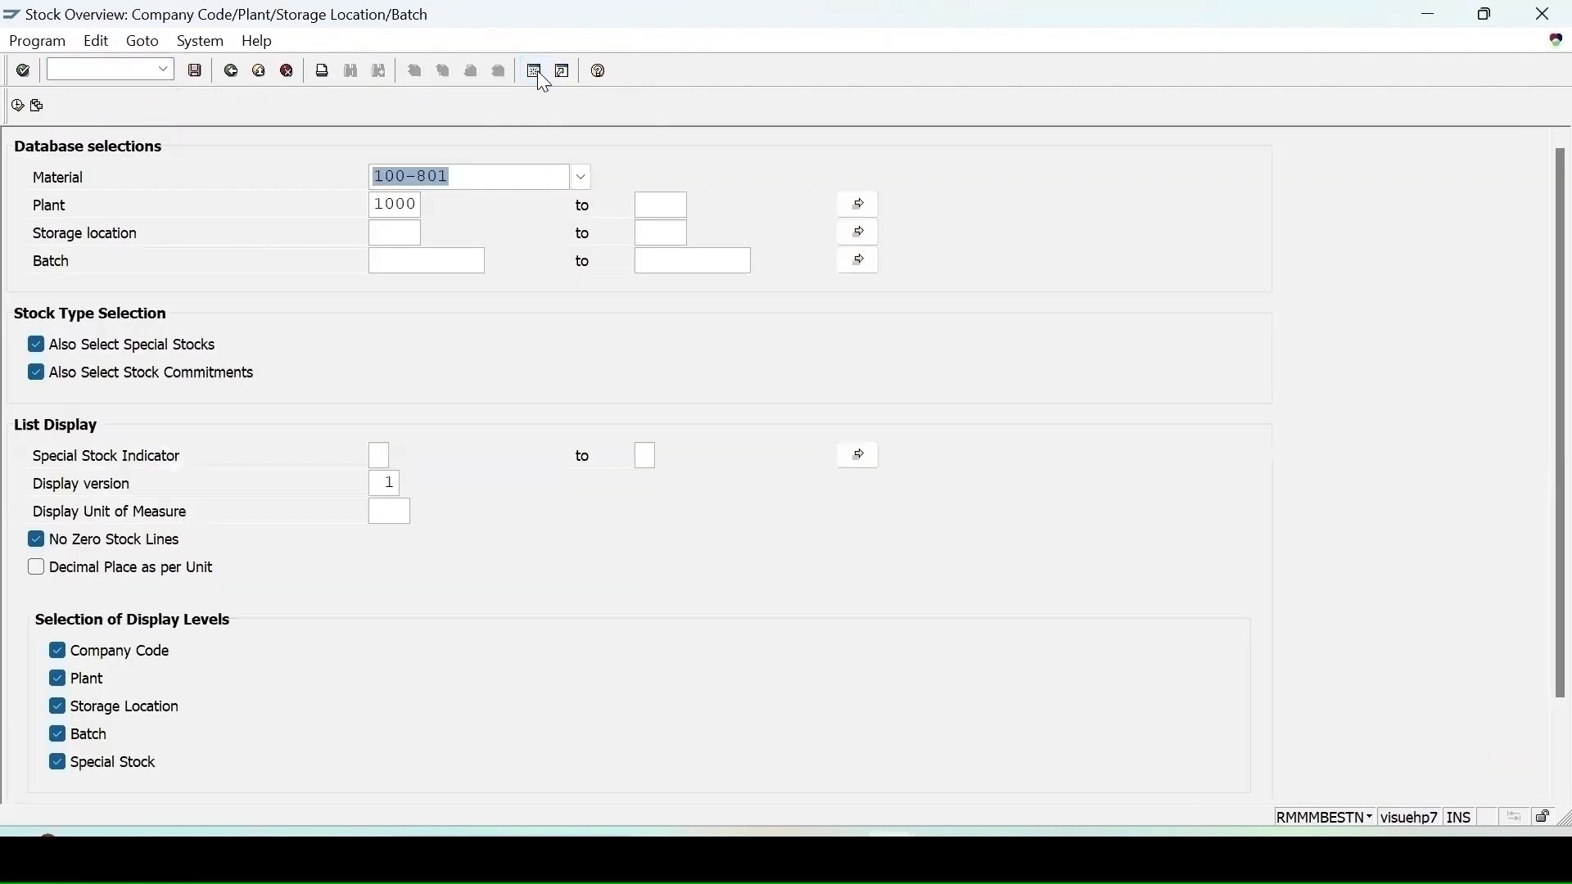
pyautogui.click(17, 106)
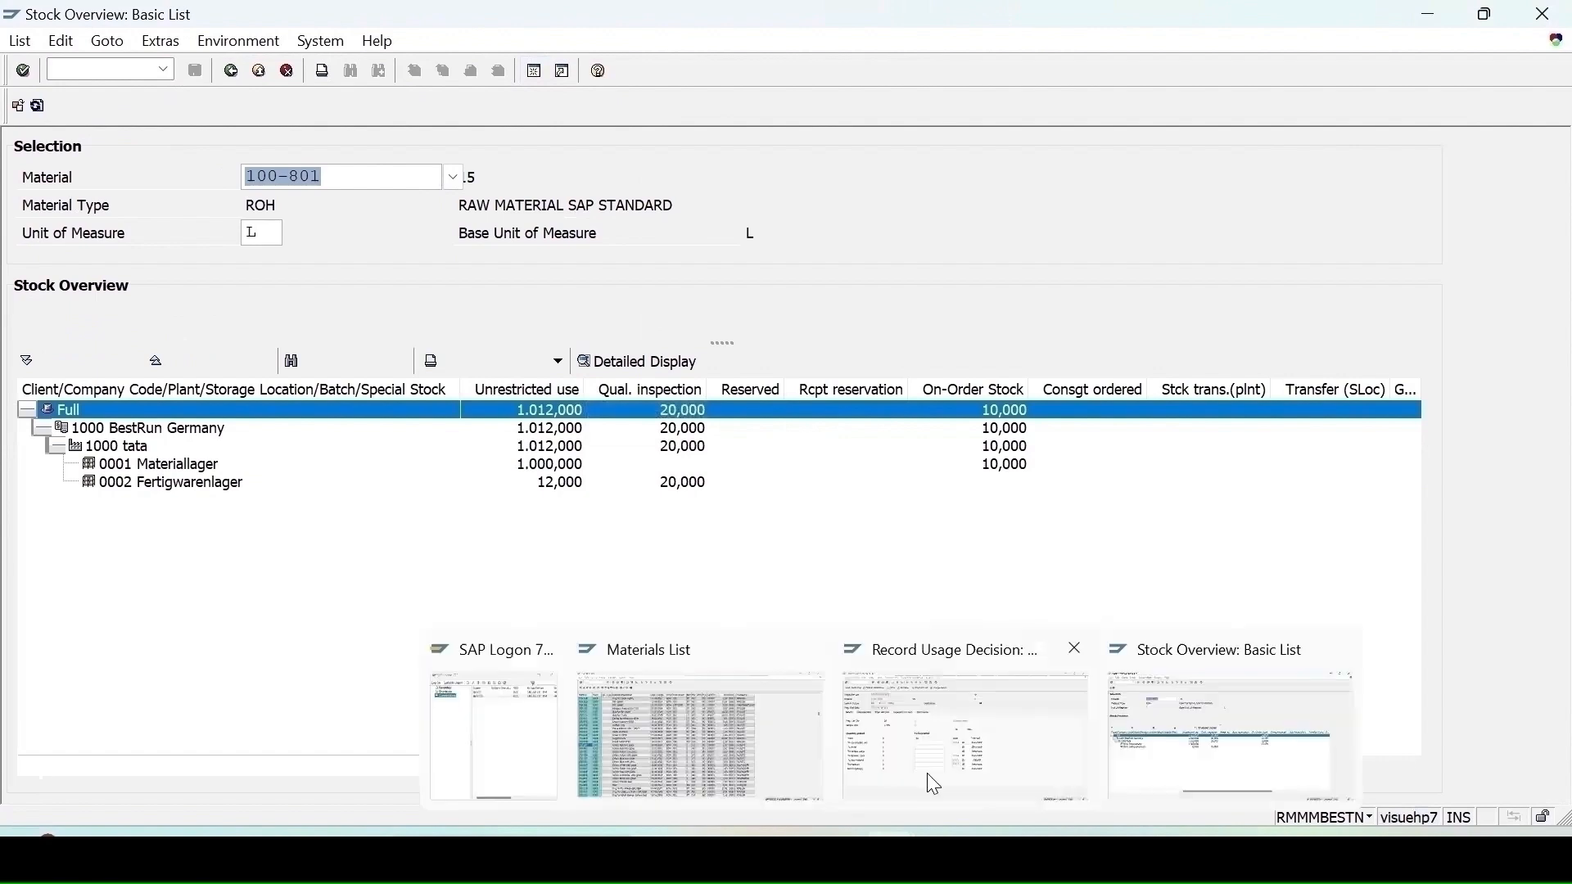
# Step: Return to the usage decision and save it with 20 posted to unrestricted use
pyautogui.click(927, 773)
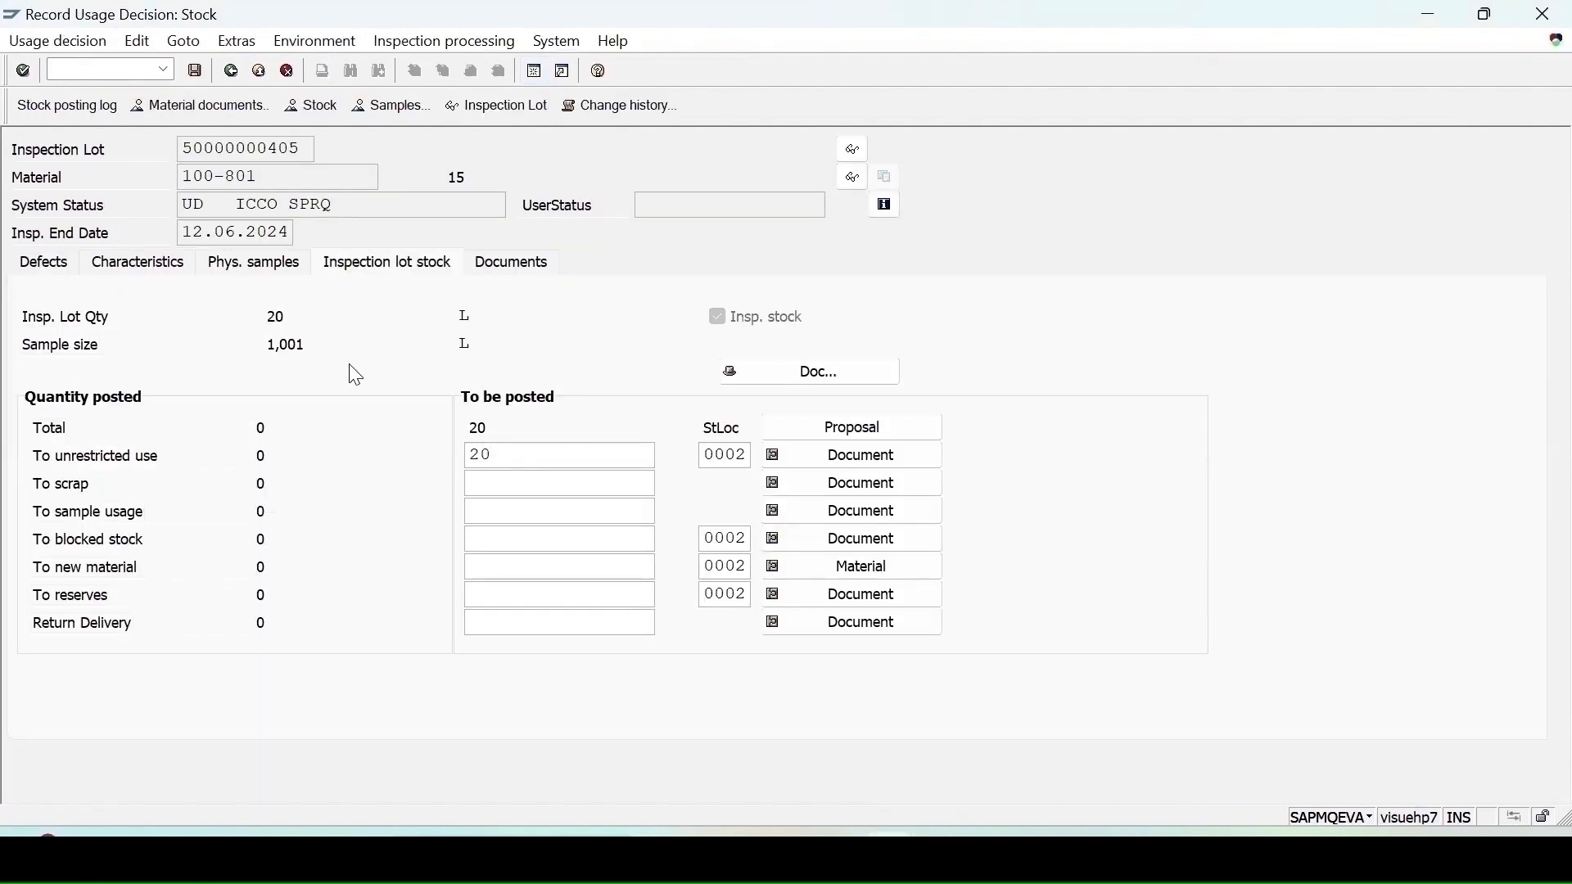
pyautogui.click(197, 72)
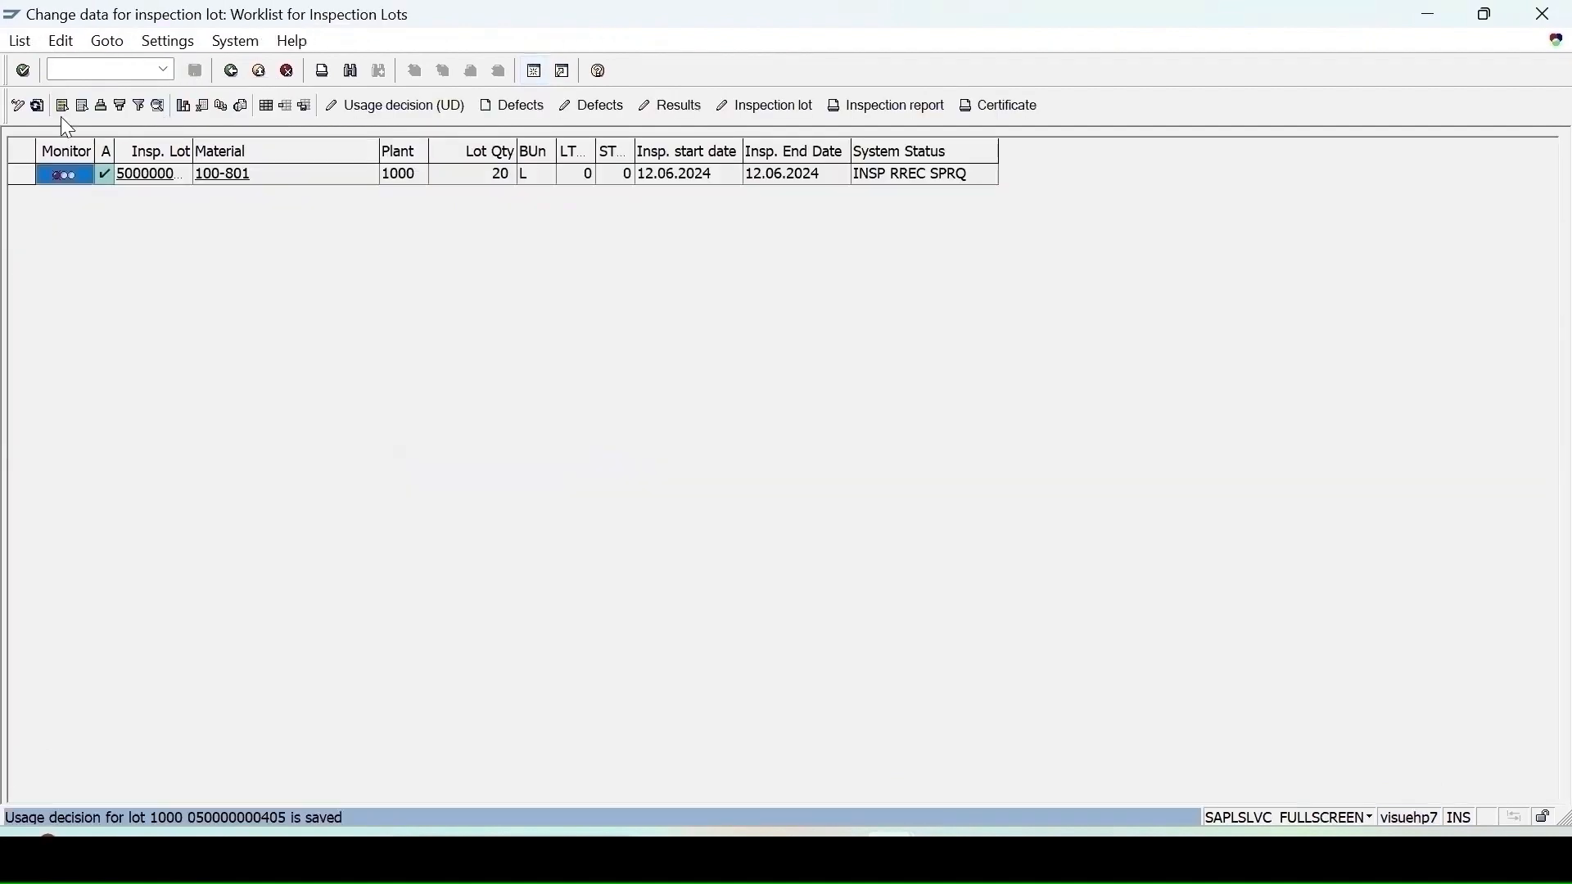
# Step: Switch back to the stock overview for material 100-801 and refresh it
pyautogui.click(41, 113)
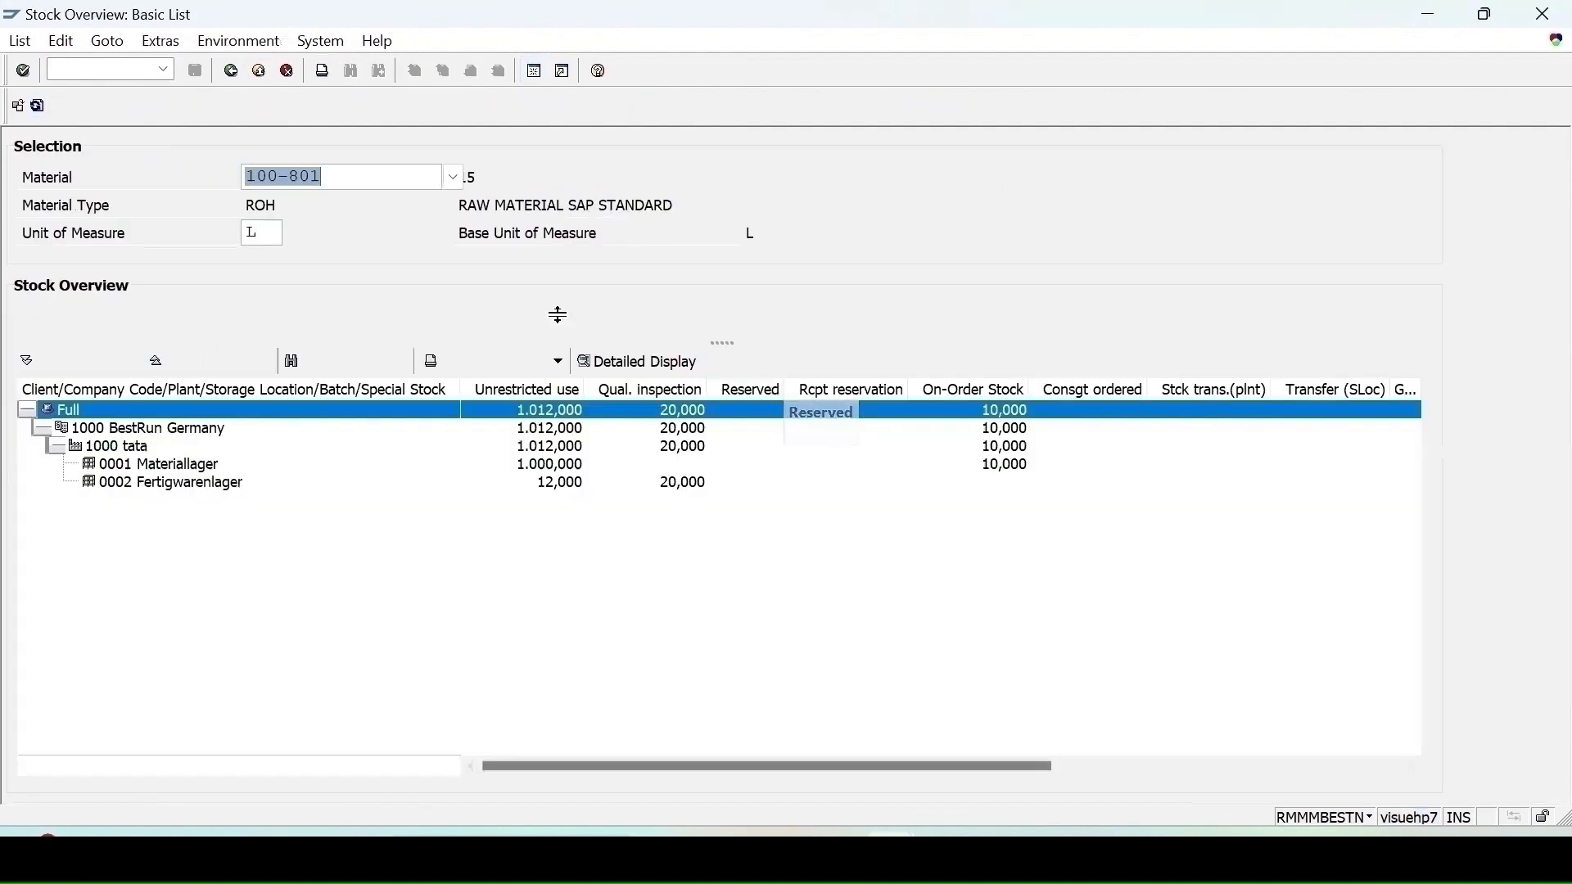
pyautogui.click(38, 107)
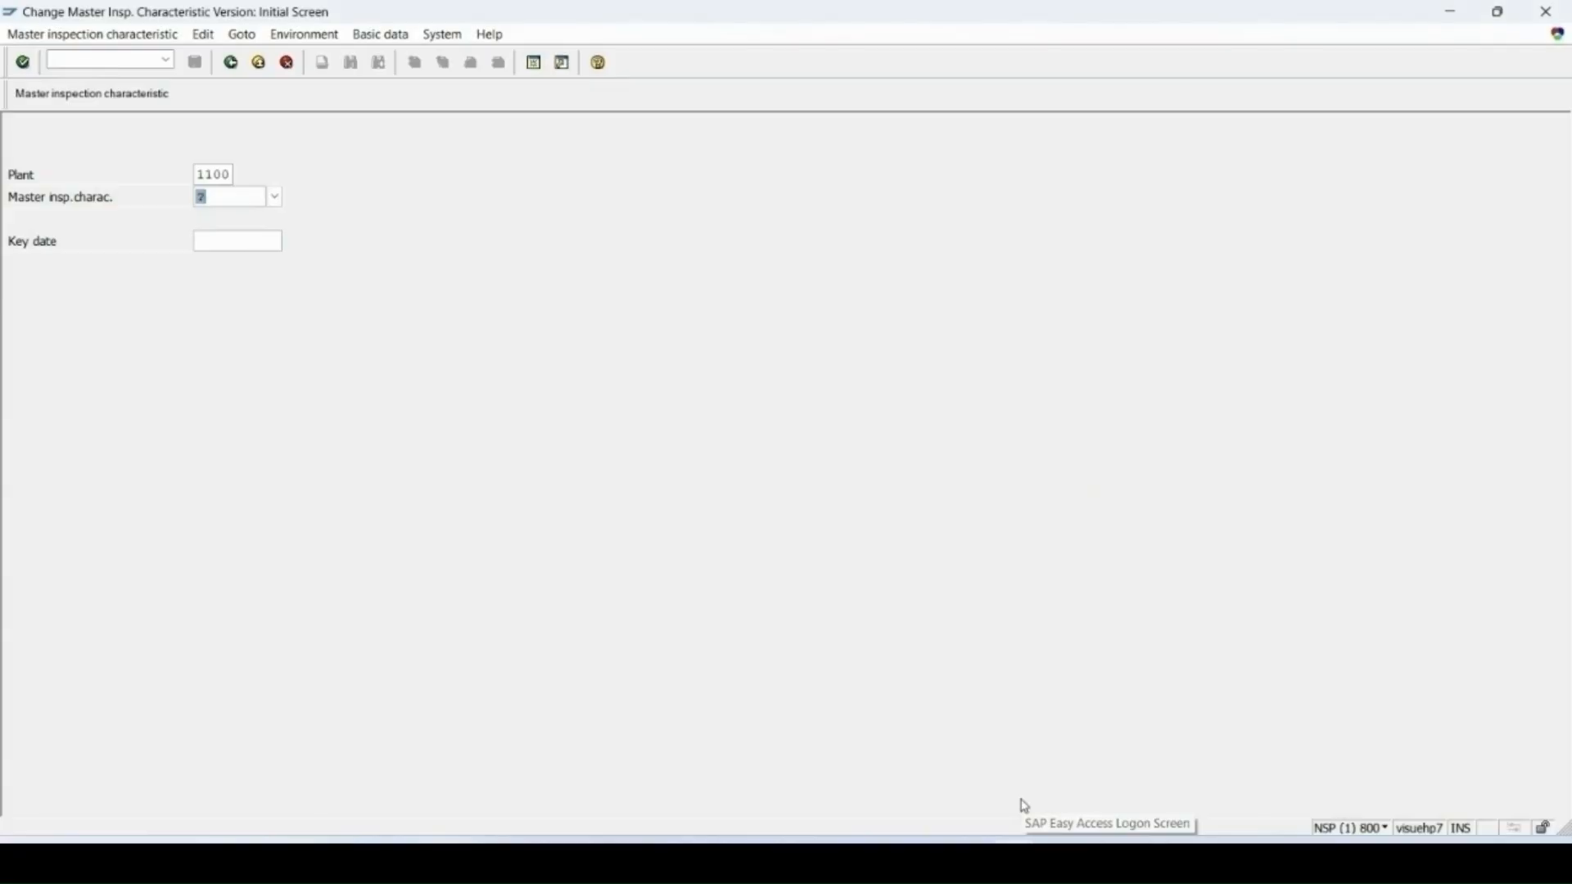
# Step: Open master inspection characteristic HEIGHT in plant 1100 and review its quantitative data and control indicators
pyautogui.write('height')
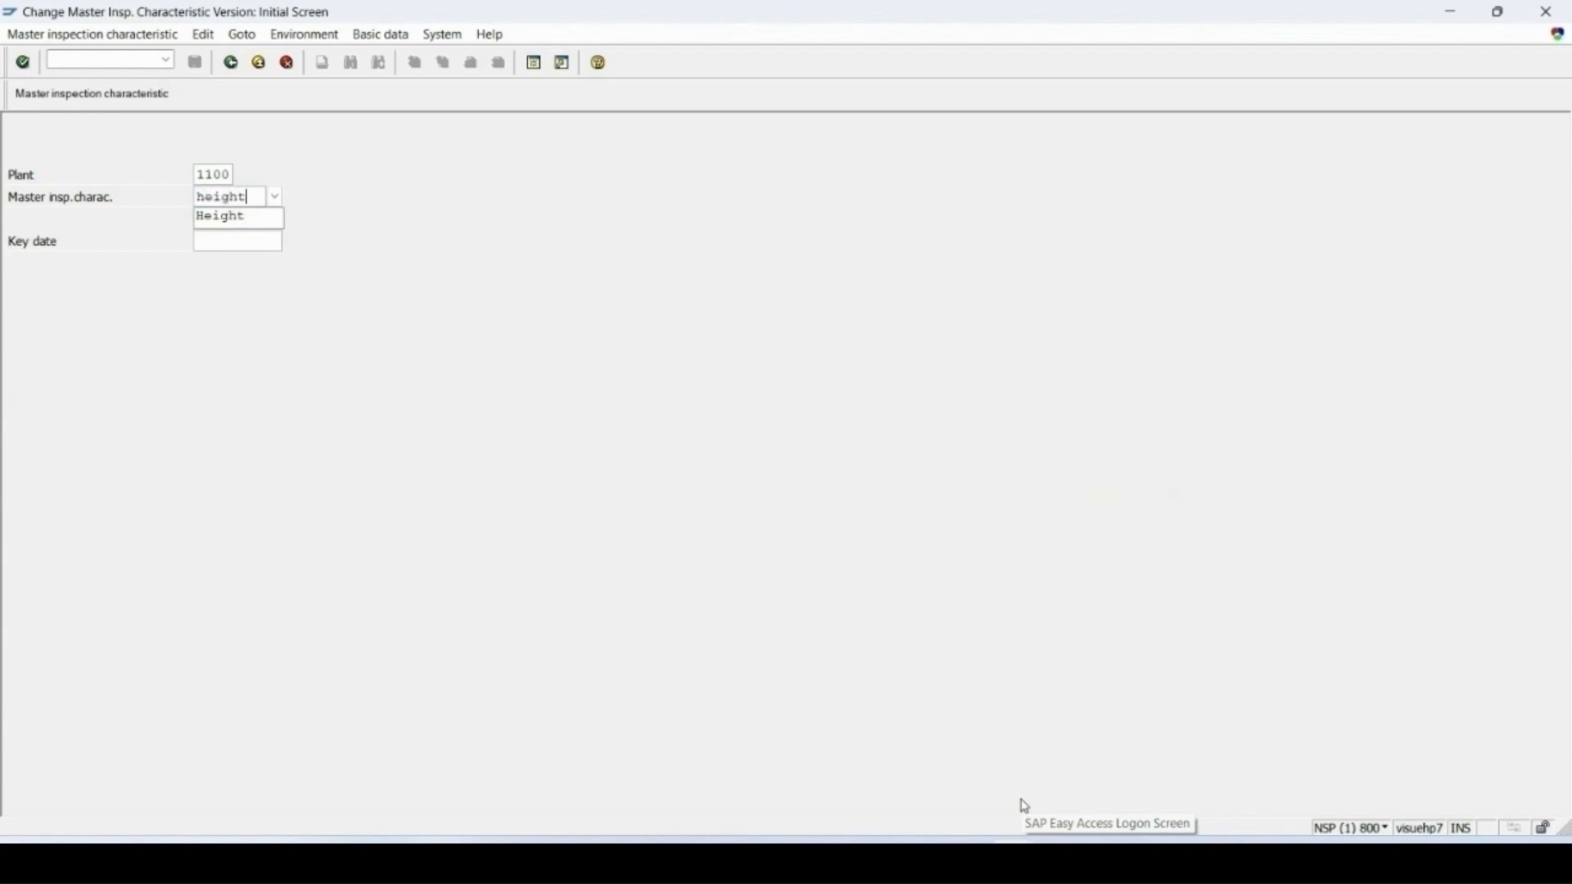
pyautogui.press('Return')
pyautogui.click(105, 447)
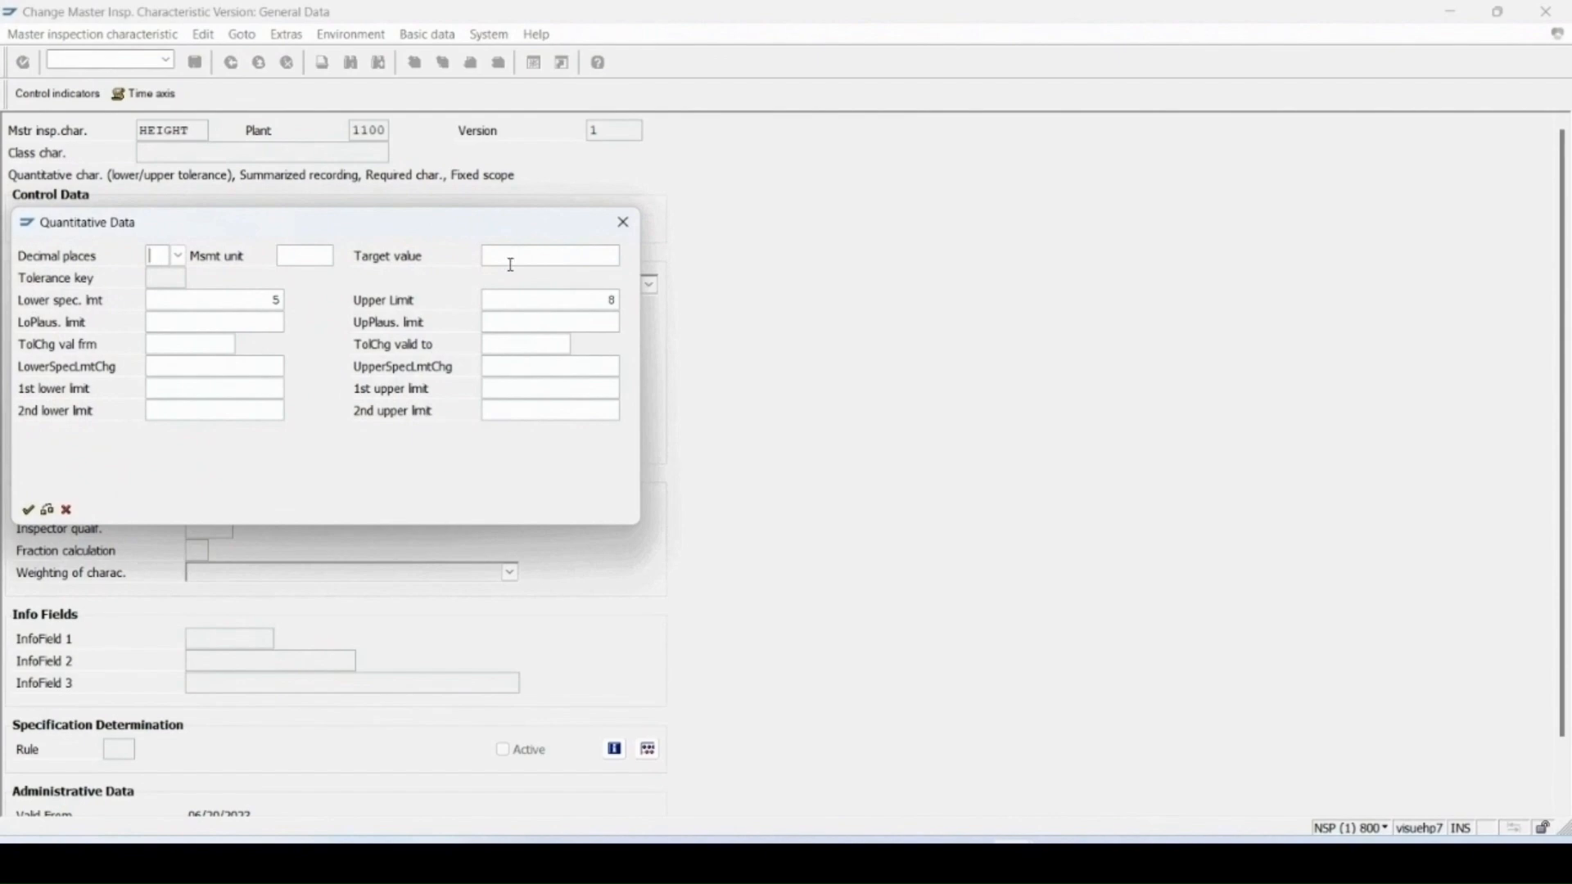
pyautogui.click(620, 228)
pyautogui.click(72, 96)
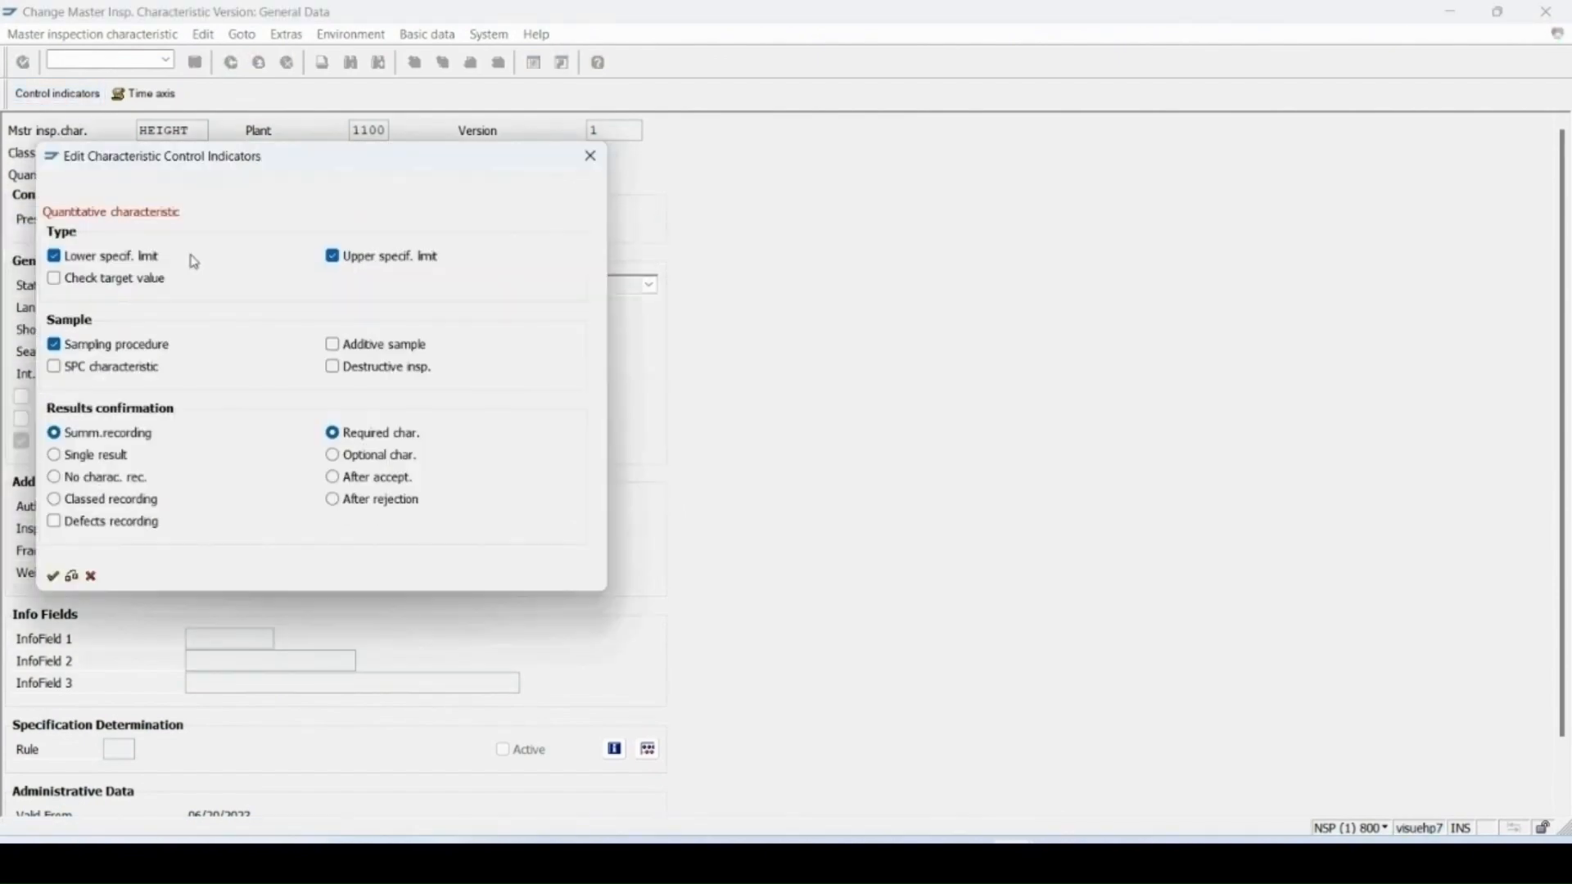
pyautogui.click(54, 577)
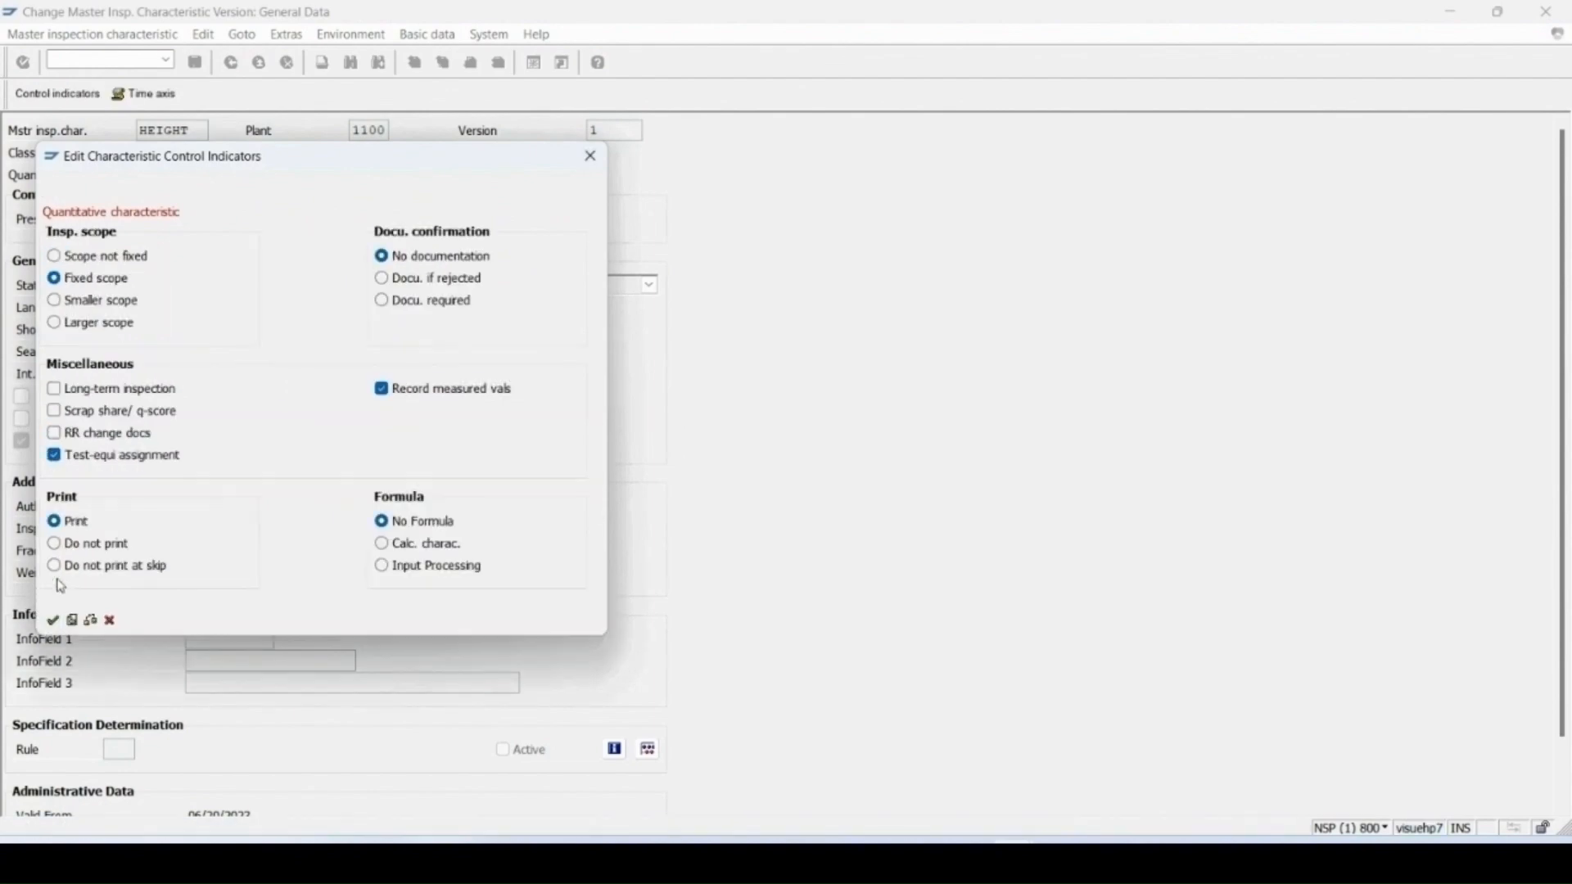
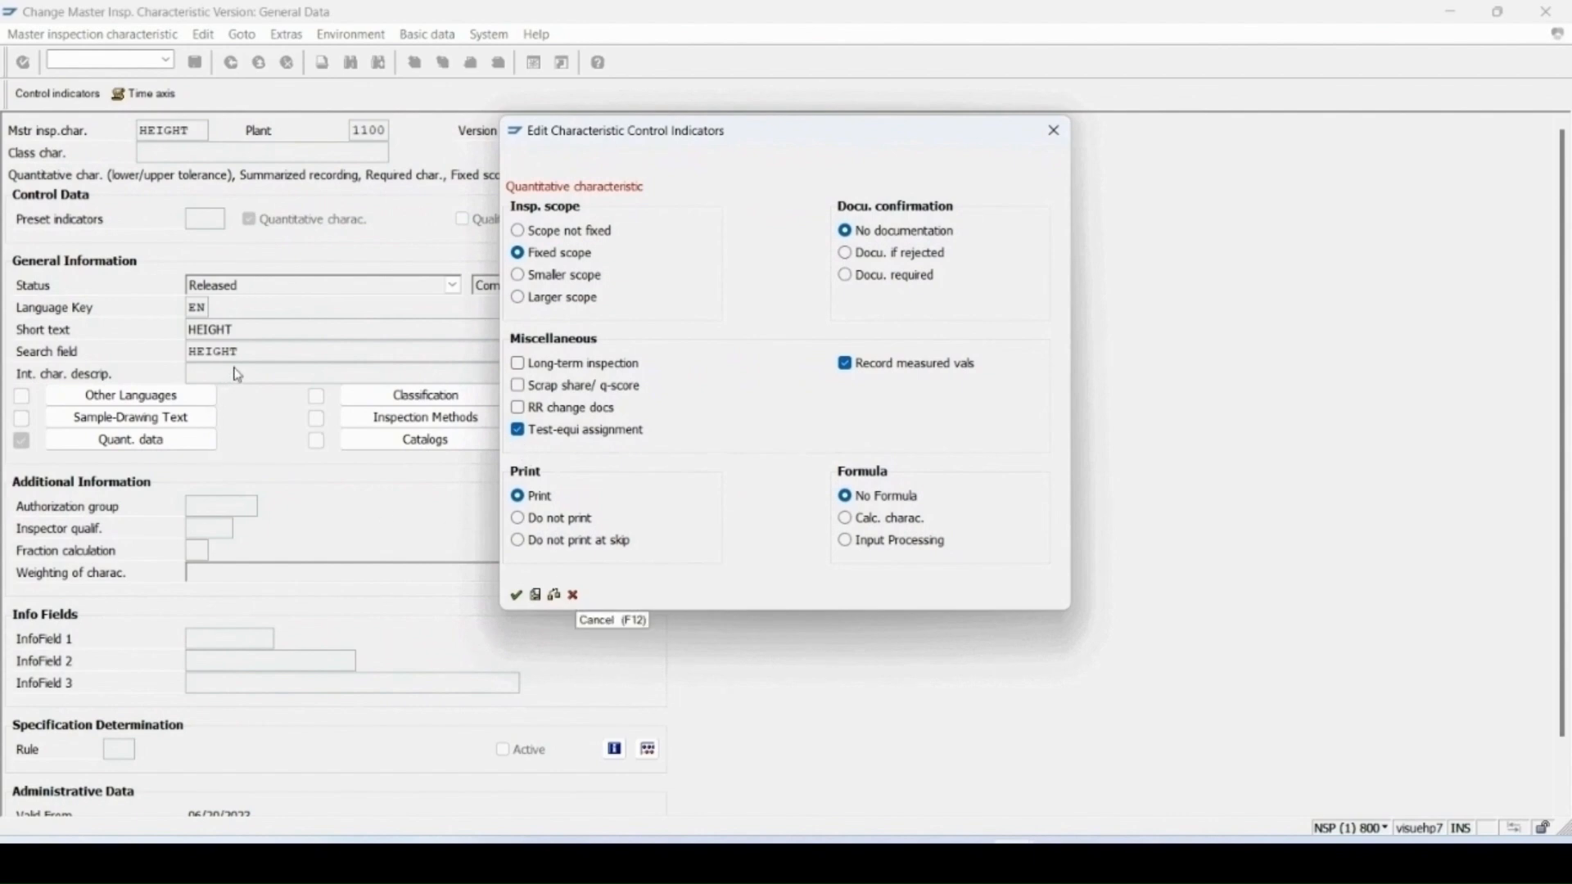
# Step: Start creating an equipment task list for equipment 10006965 with transaction IA01
pyautogui.press('Return')
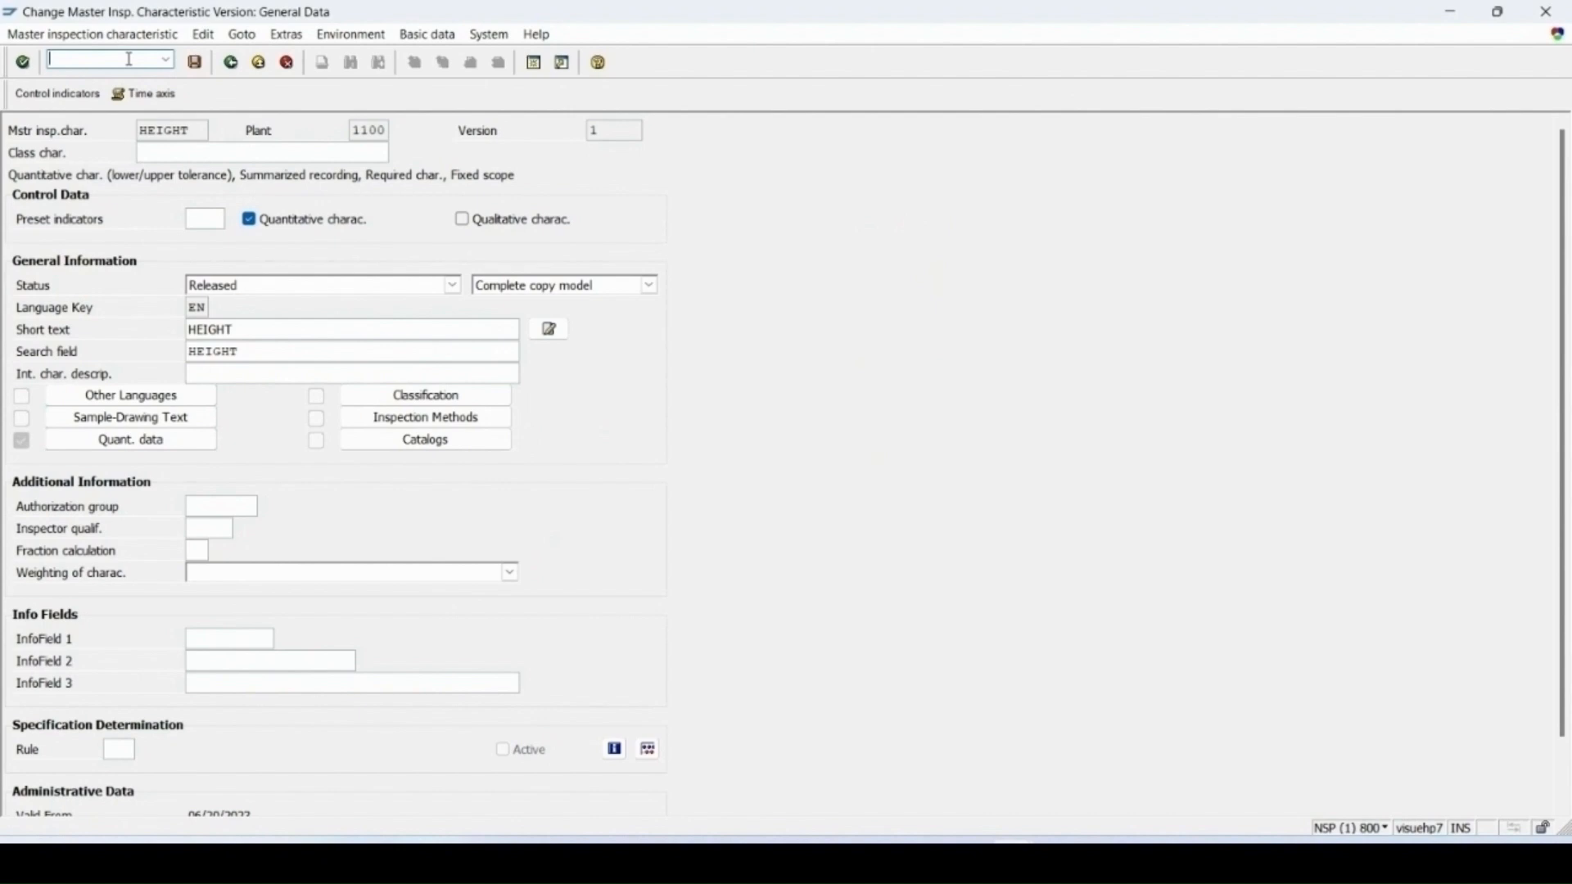
pyautogui.write('/nia01')
pyautogui.press('Return')
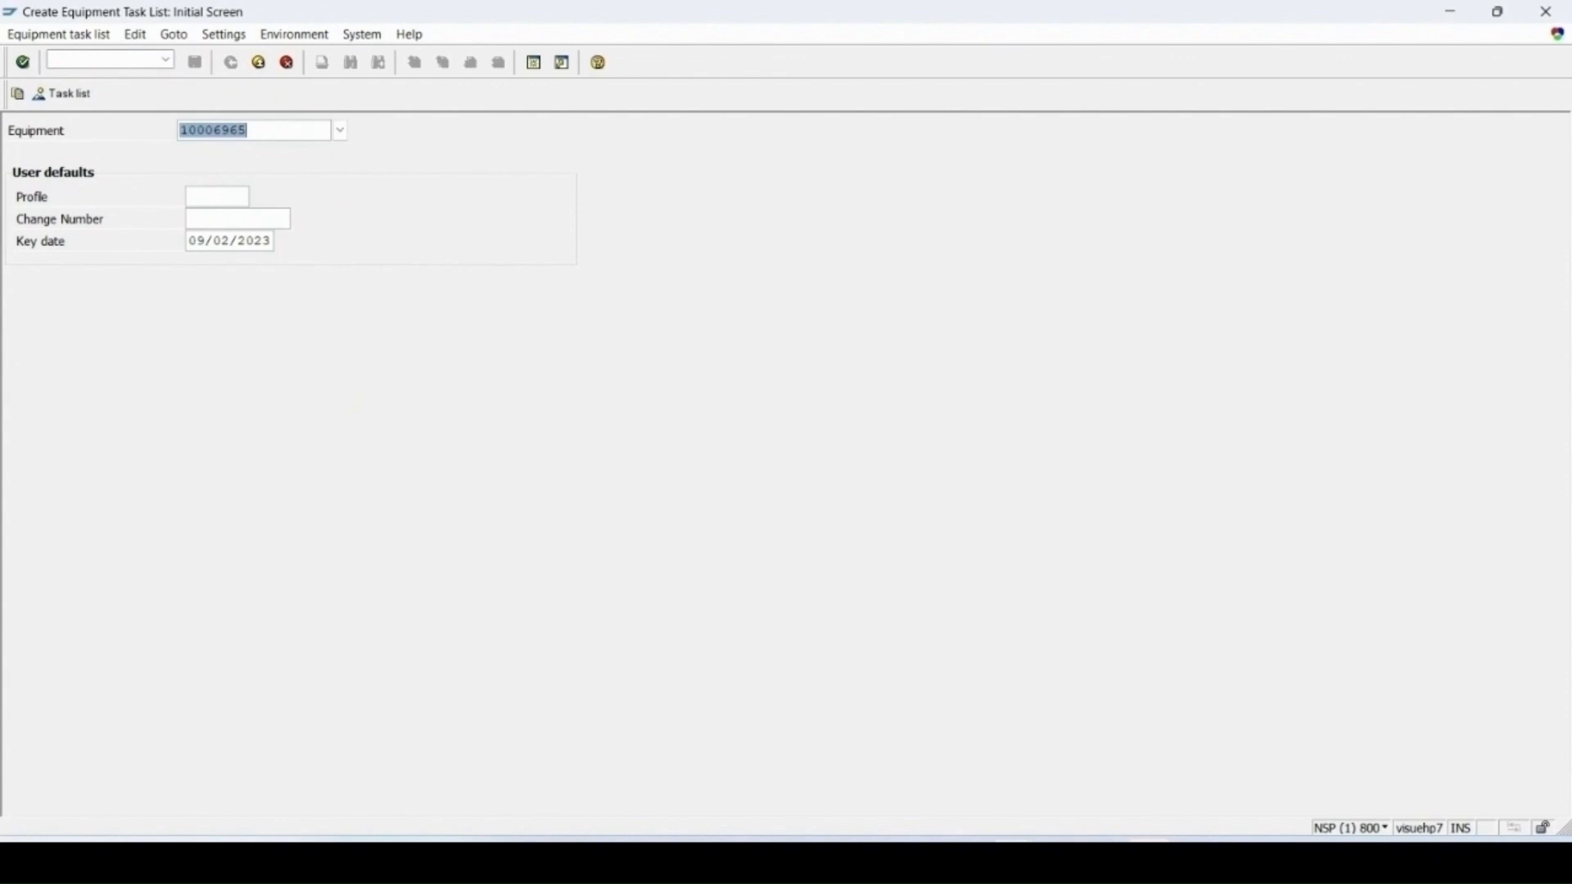
pyautogui.press('Return')
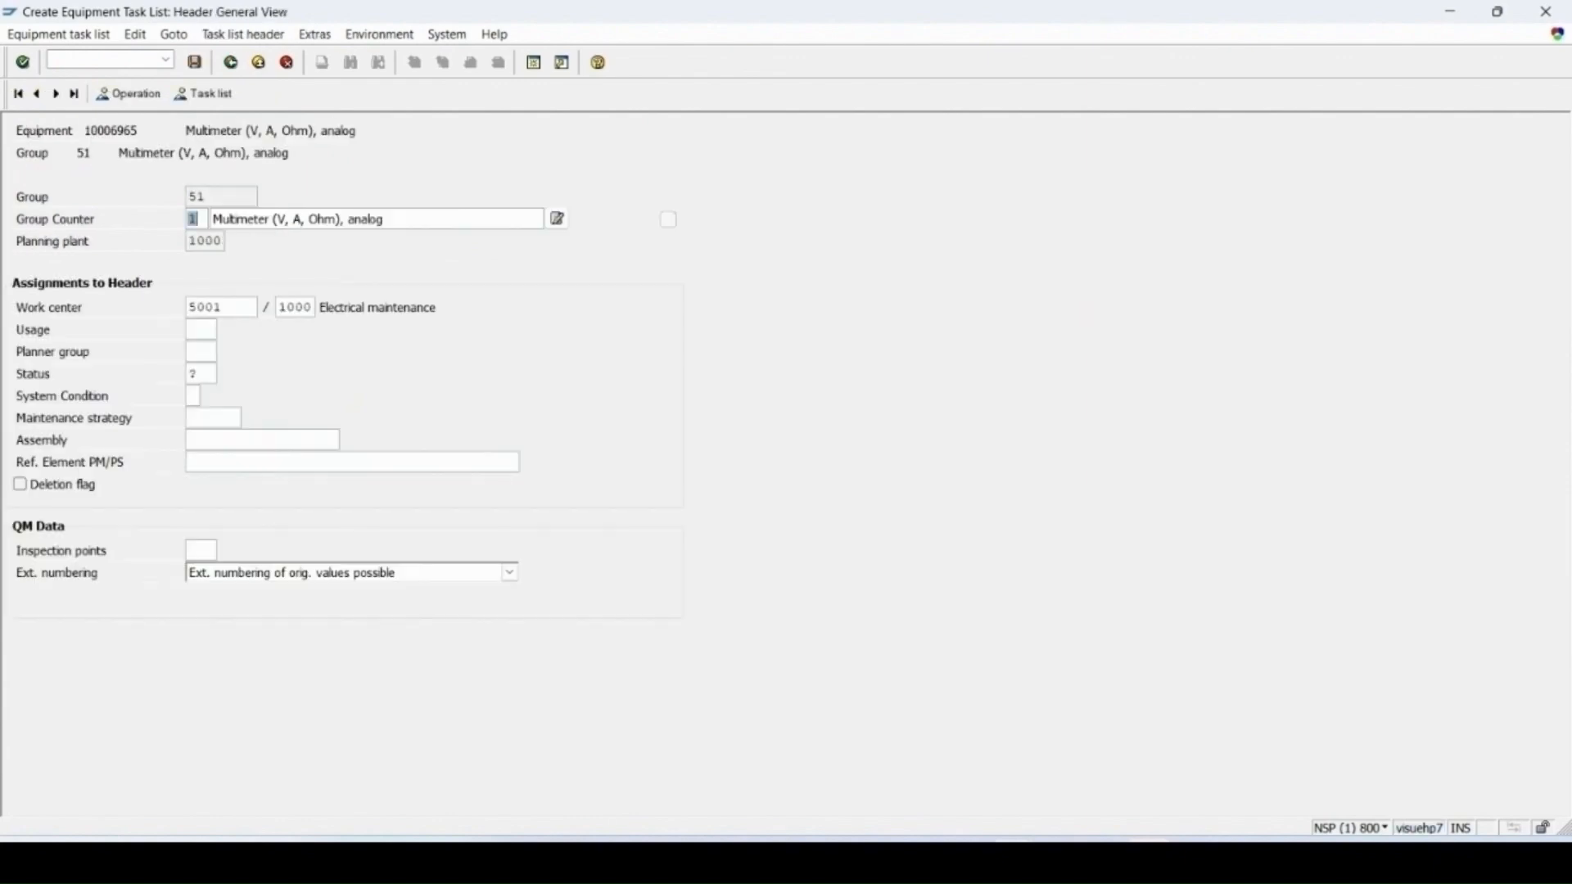
# Step: Set the task list header status to 4 and usage to 4 (Plant maintenance)
pyautogui.click(205, 374)
pyautogui.press('F4')
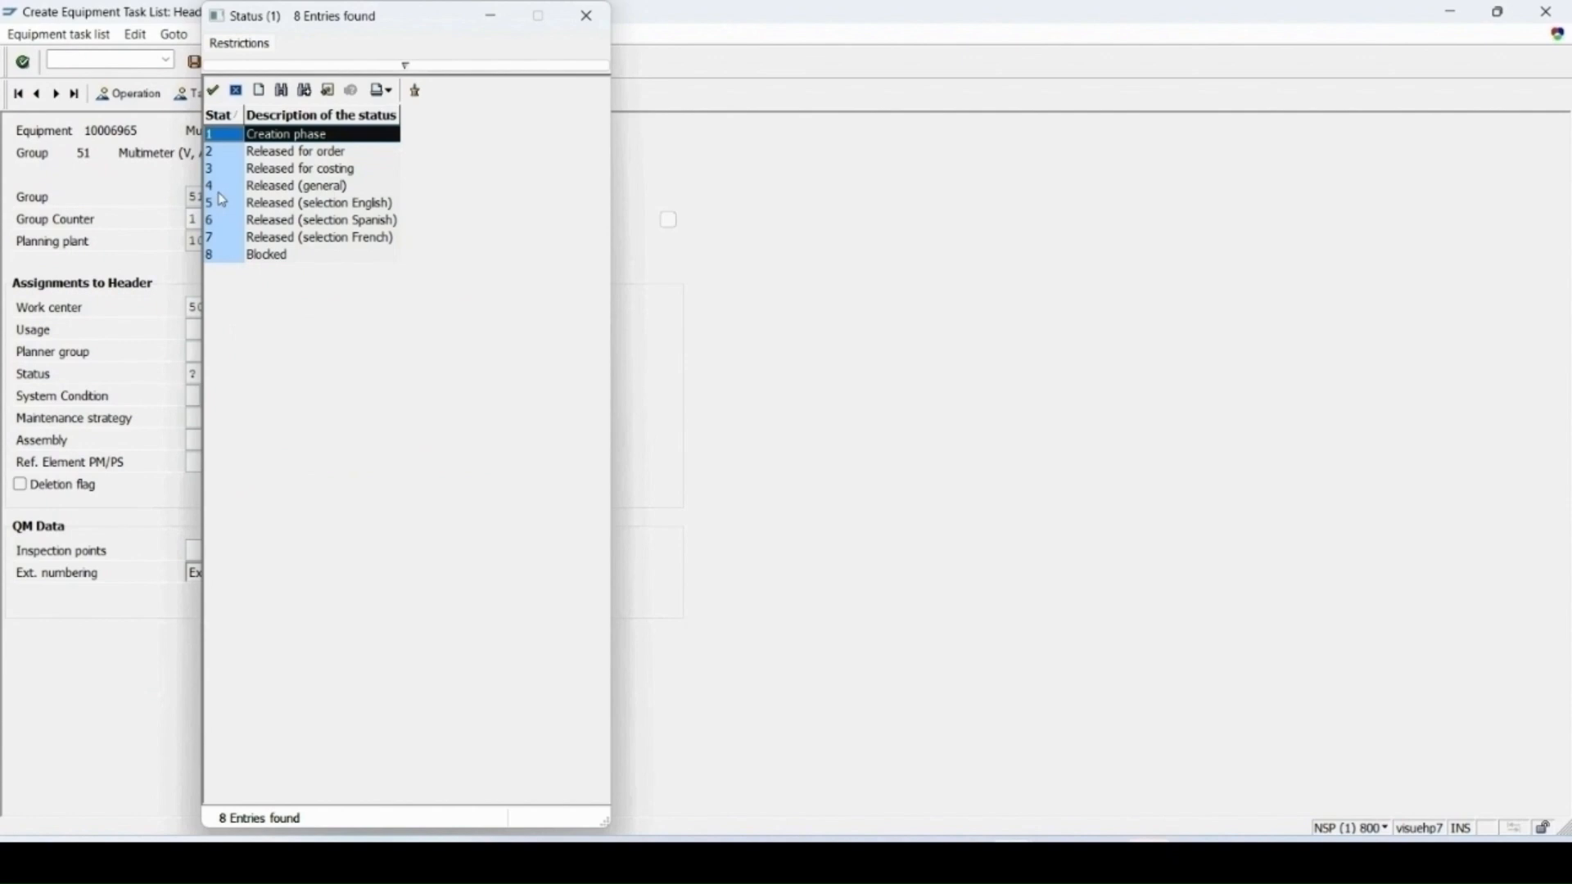
pyautogui.click(232, 187)
pyautogui.doubleClick(218, 193)
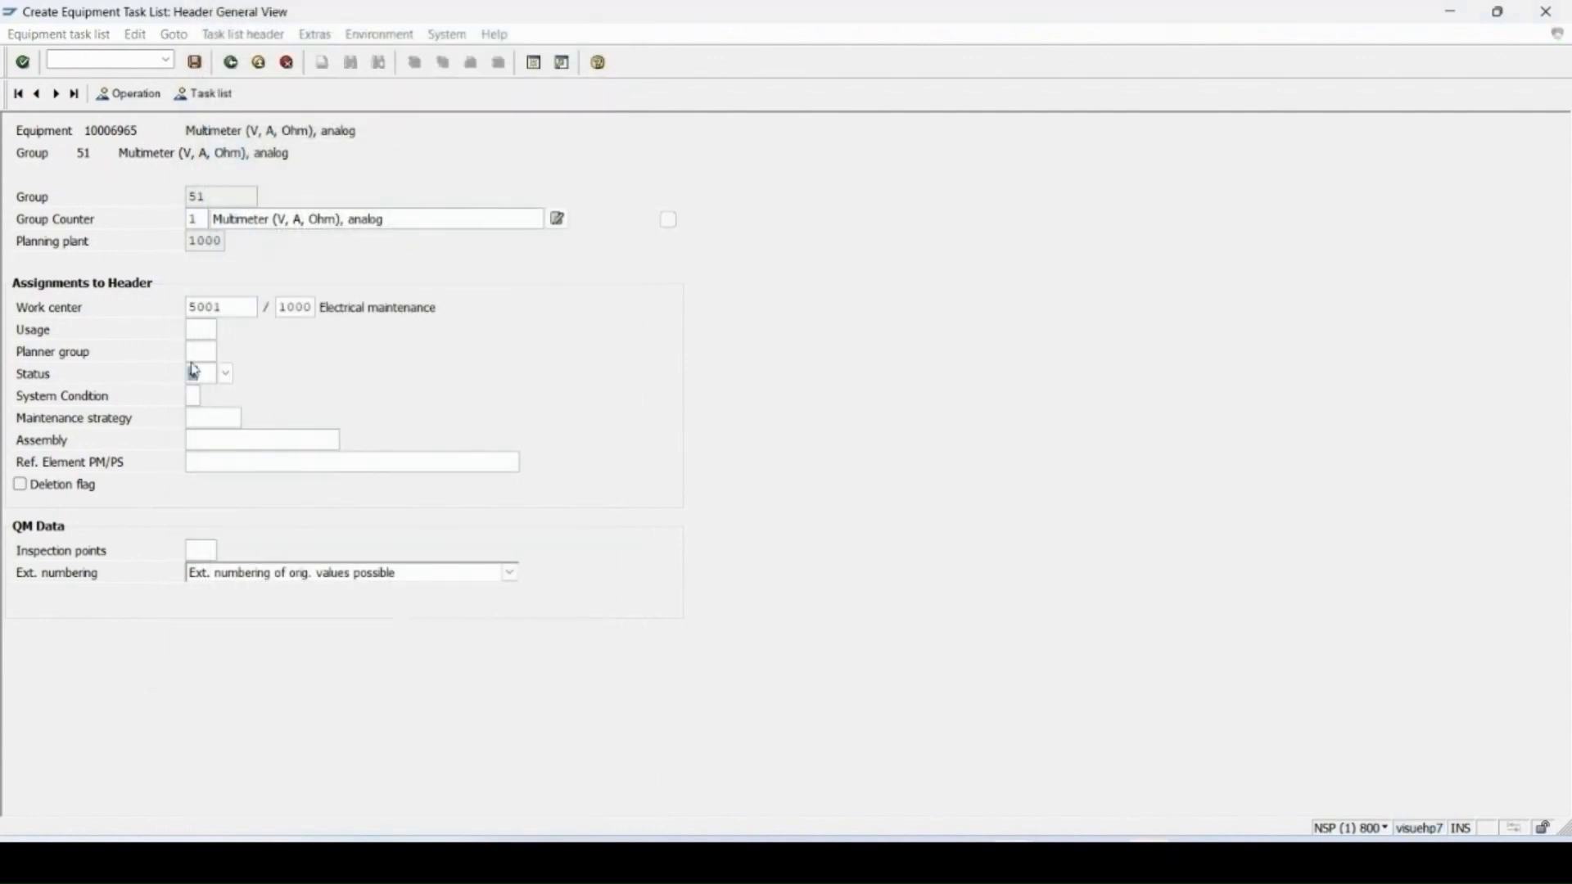
pyautogui.click(190, 330)
pyautogui.click(228, 331)
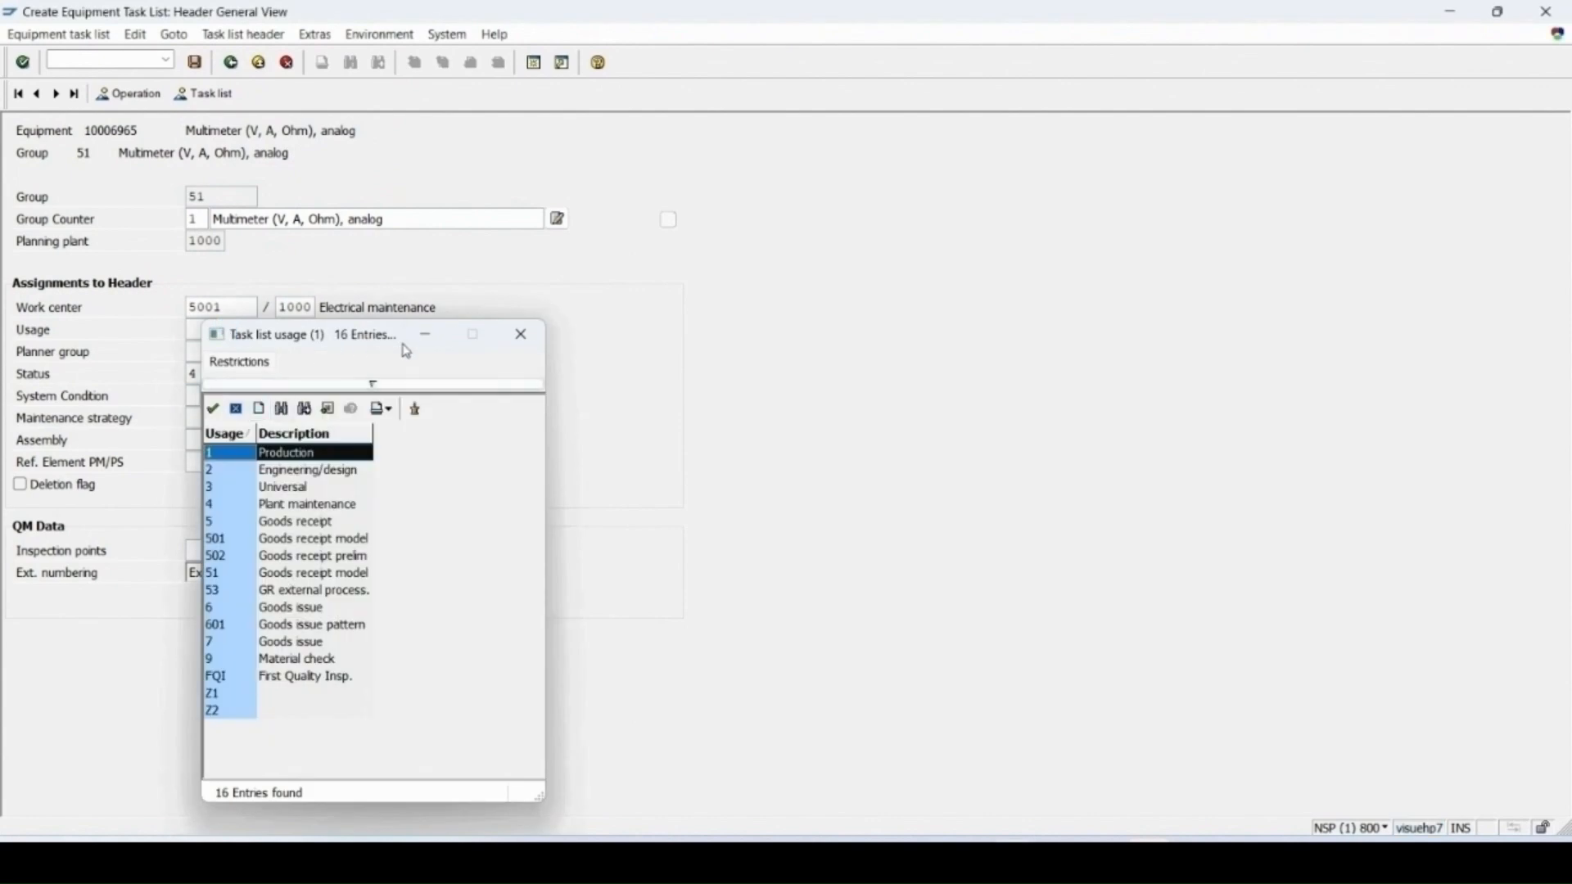
pyautogui.moveTo(386, 342); pyautogui.dragTo(577, 115)
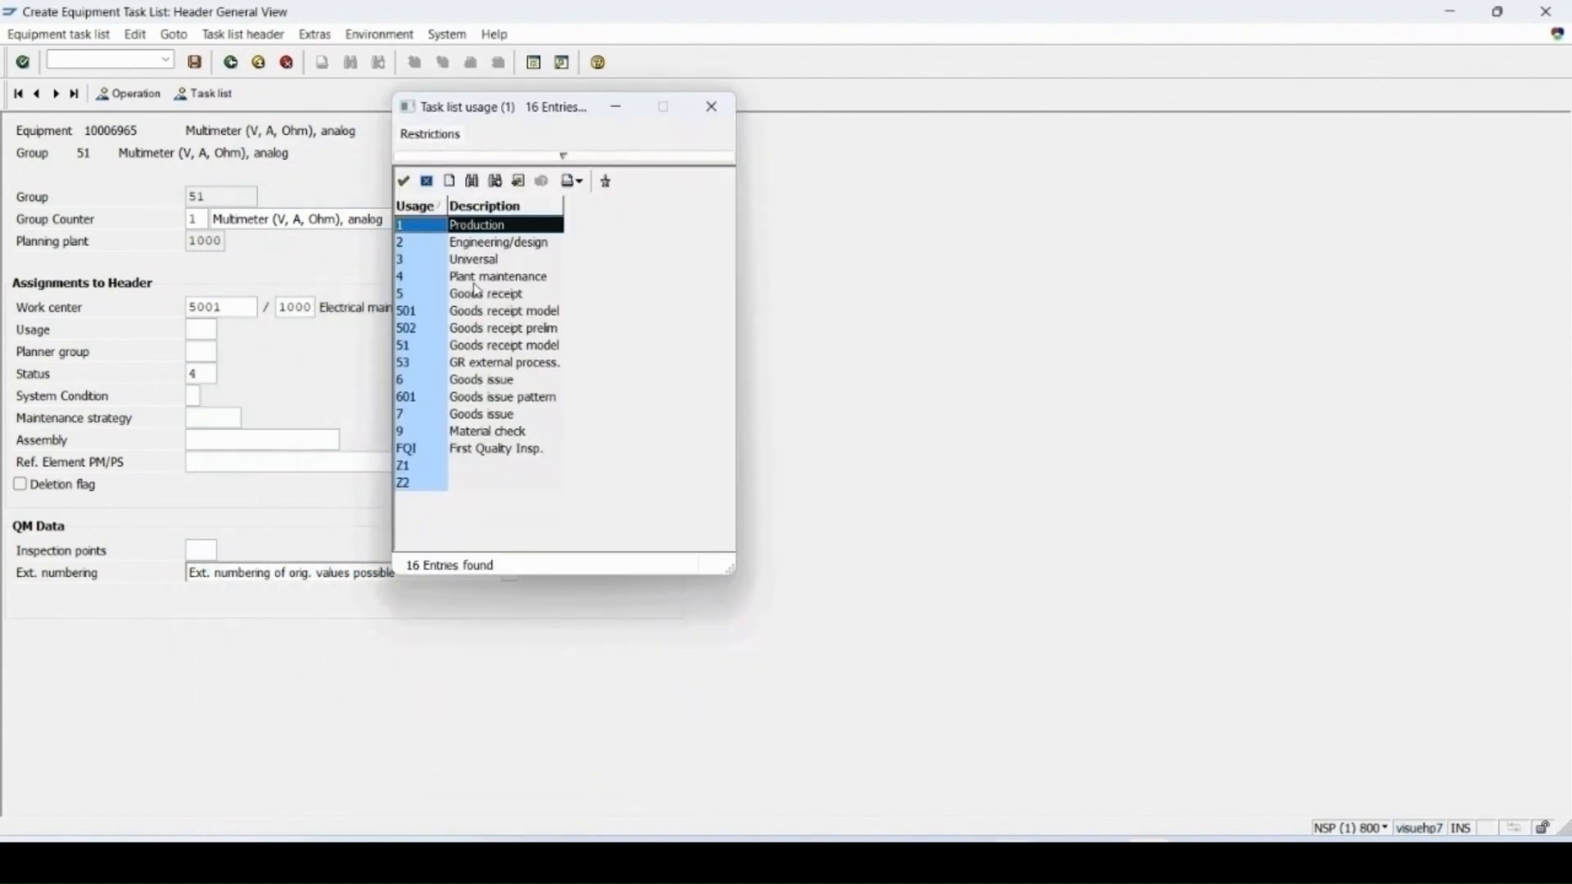
pyautogui.click(482, 281)
pyautogui.doubleClick(482, 281)
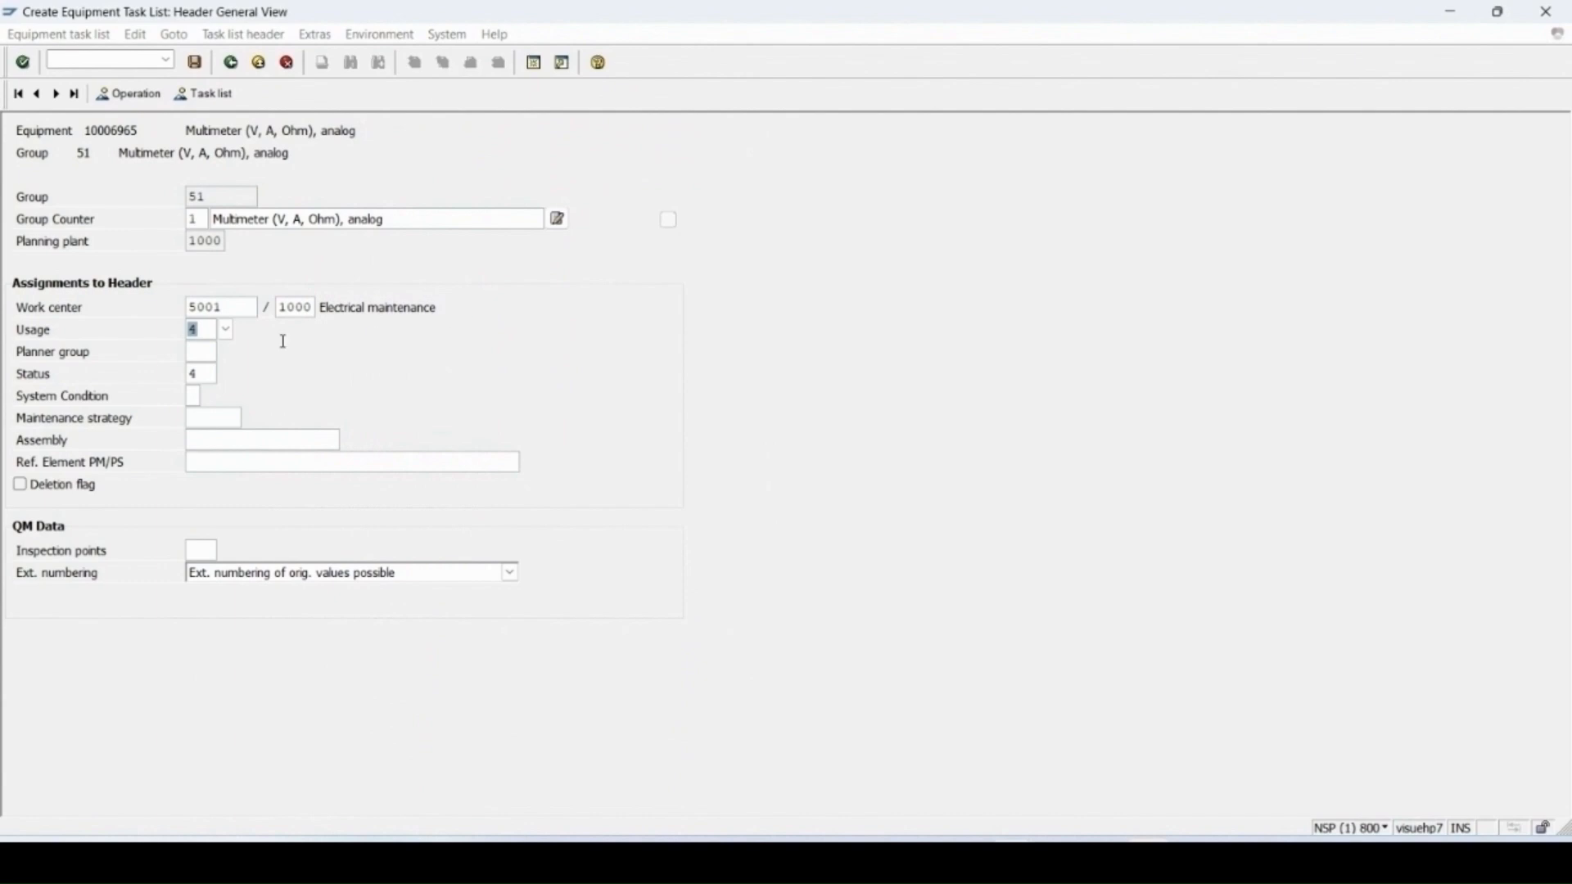
# Step: Set the header's inspection points to 300 (Inspection of equipment)
pyautogui.click(200, 554)
pyautogui.click(227, 551)
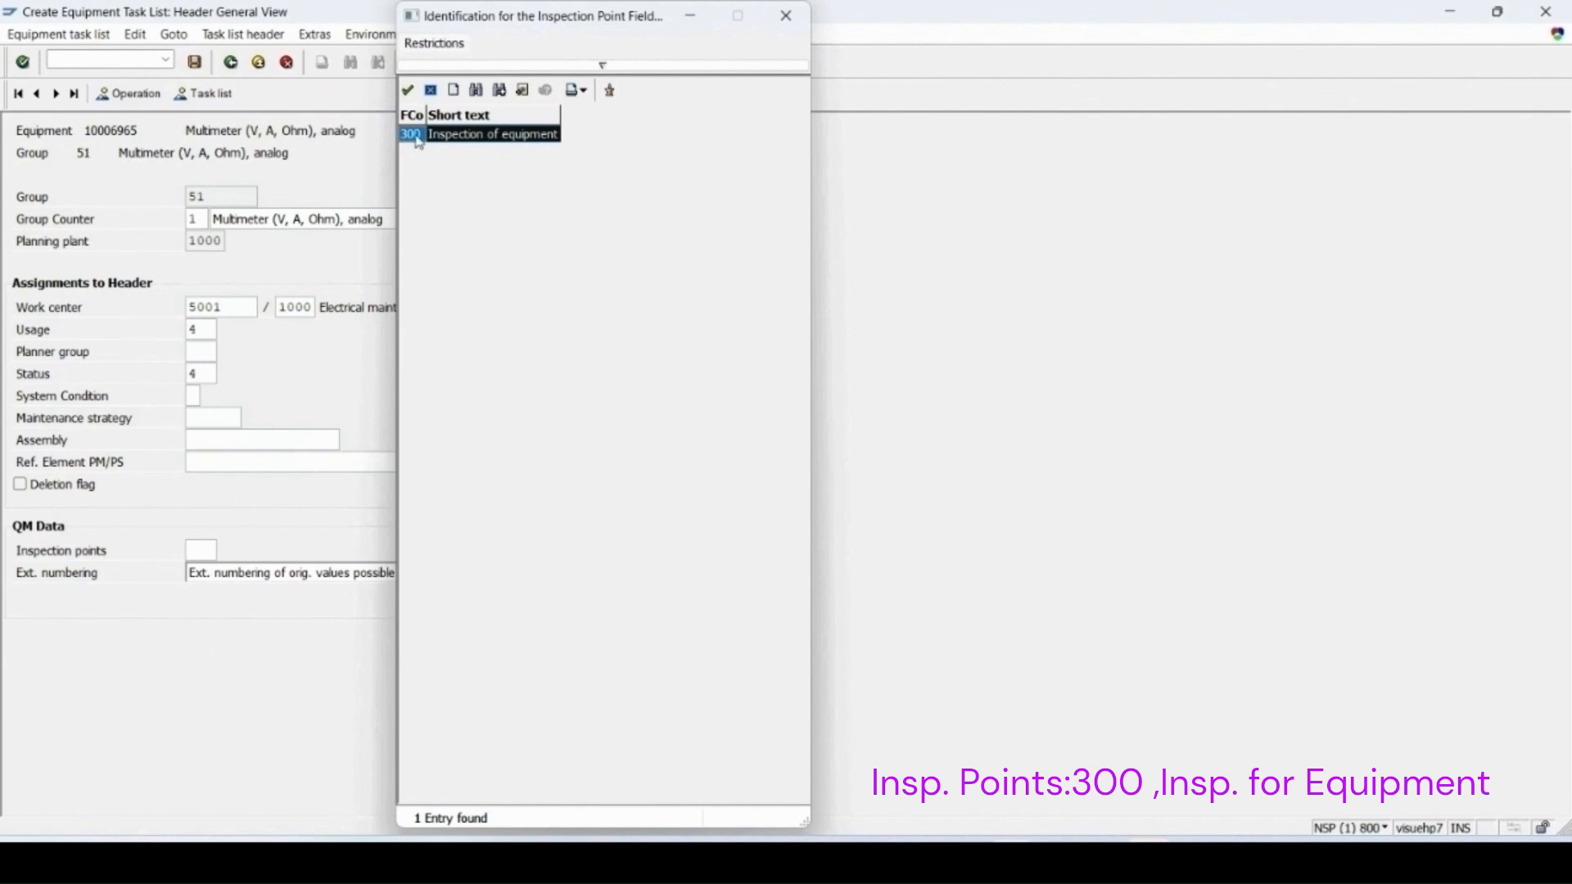
pyautogui.doubleClick(504, 141)
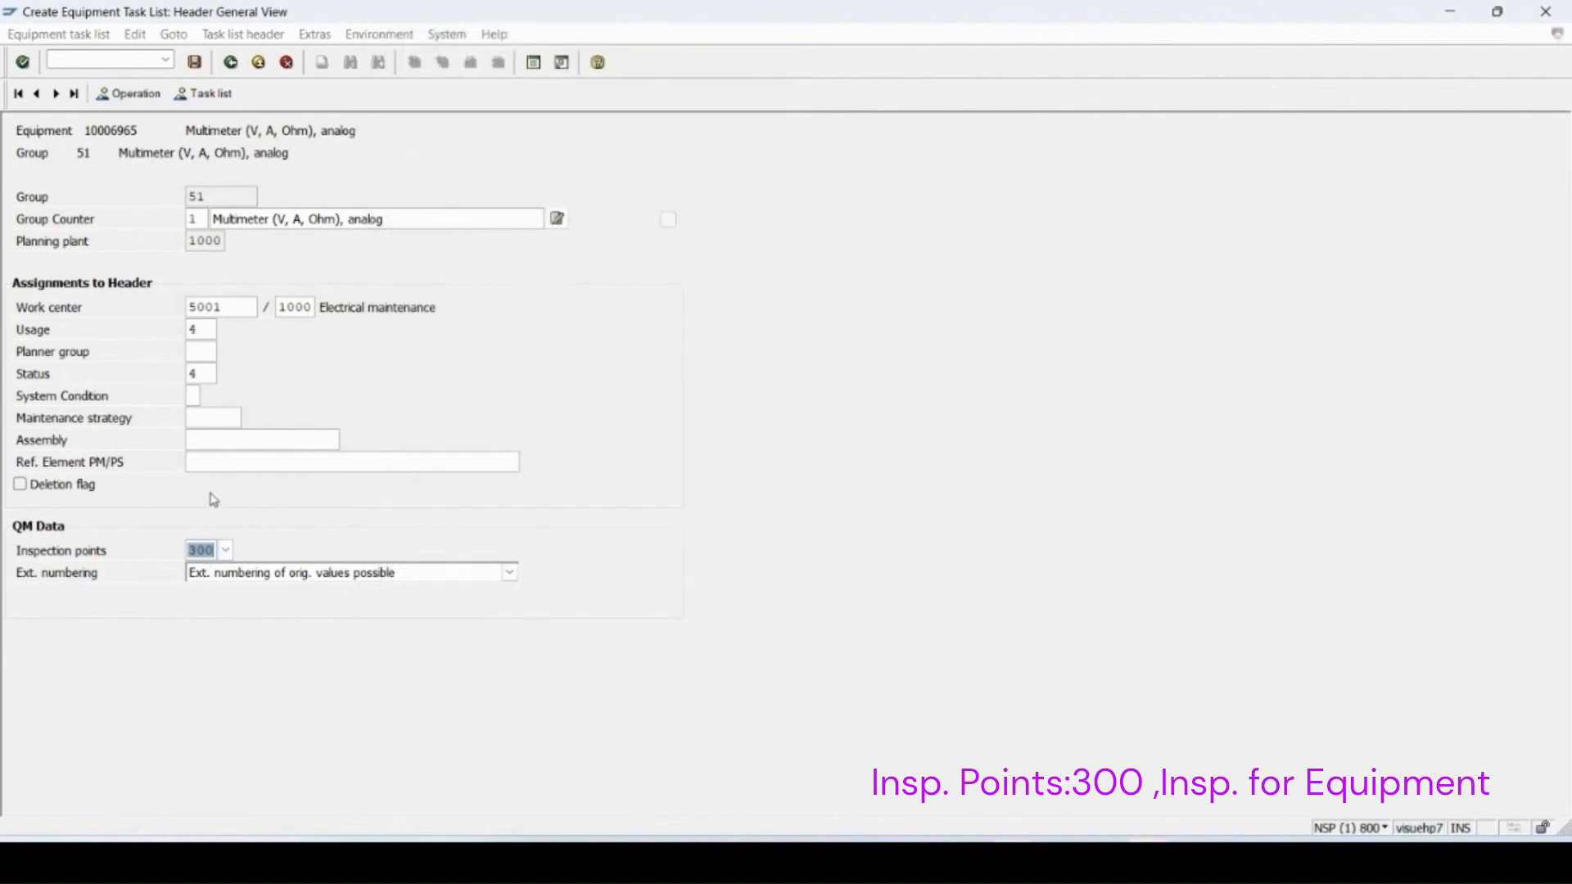
# Step: Pick a maintenance strategy for the header and open the operation overview
pyautogui.click(213, 419)
pyautogui.press('F4')
pyautogui.doubleClick(474, 141)
pyautogui.click(131, 93)
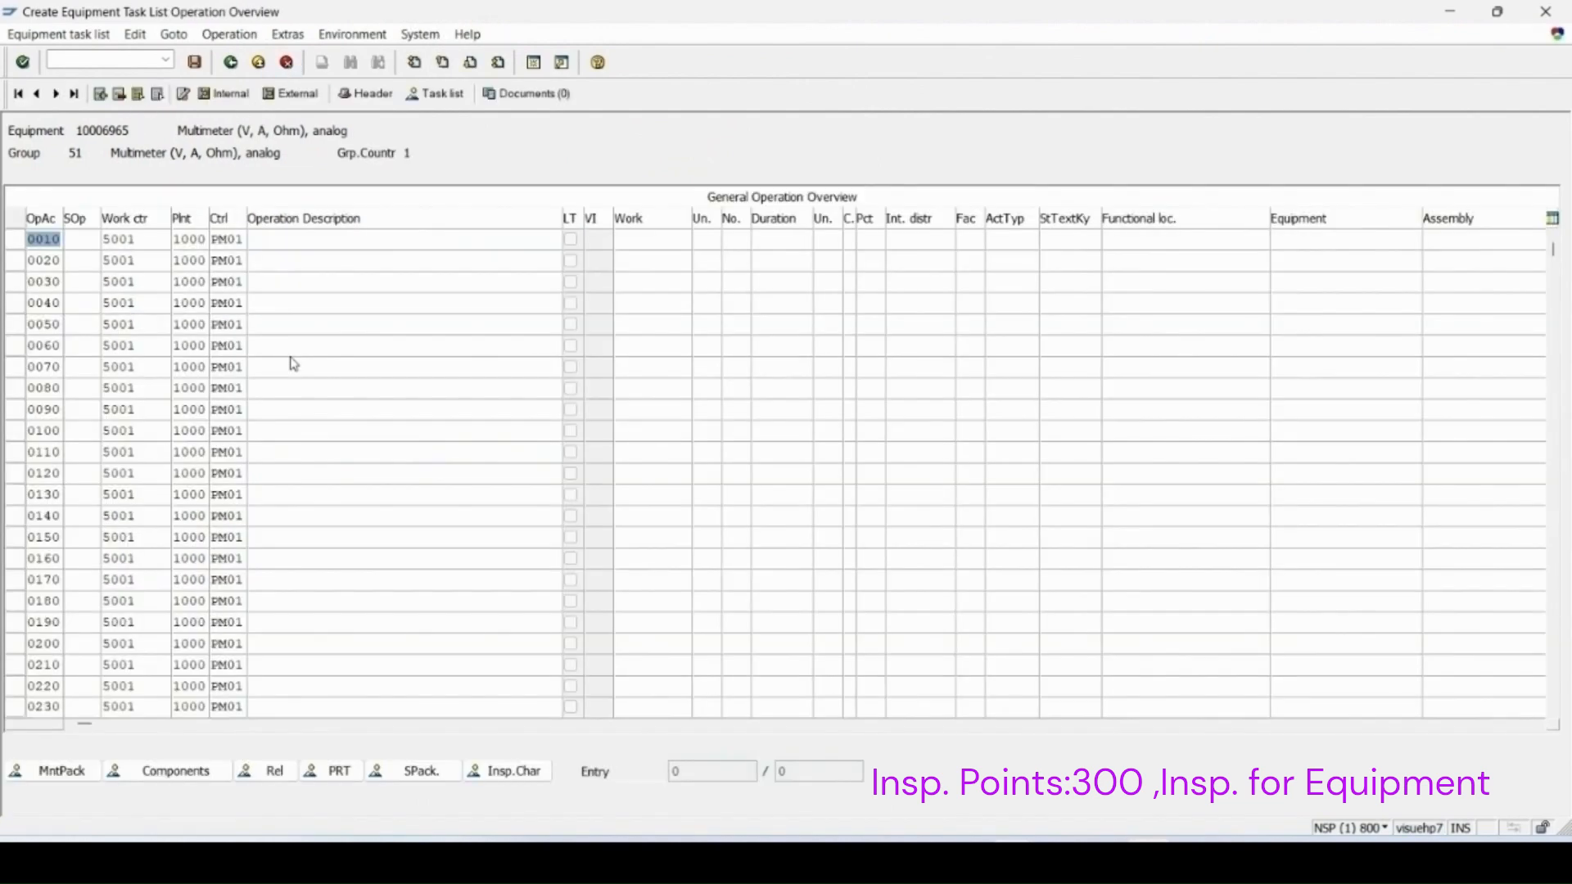
# Step: Add operation 0010 with control key QM01 and description Inspection, assigned to the 3M maintenance package
pyautogui.doubleClick(226, 239)
pyautogui.write('qm01')
pyautogui.press('Tab')
pyautogui.write('Inspection')
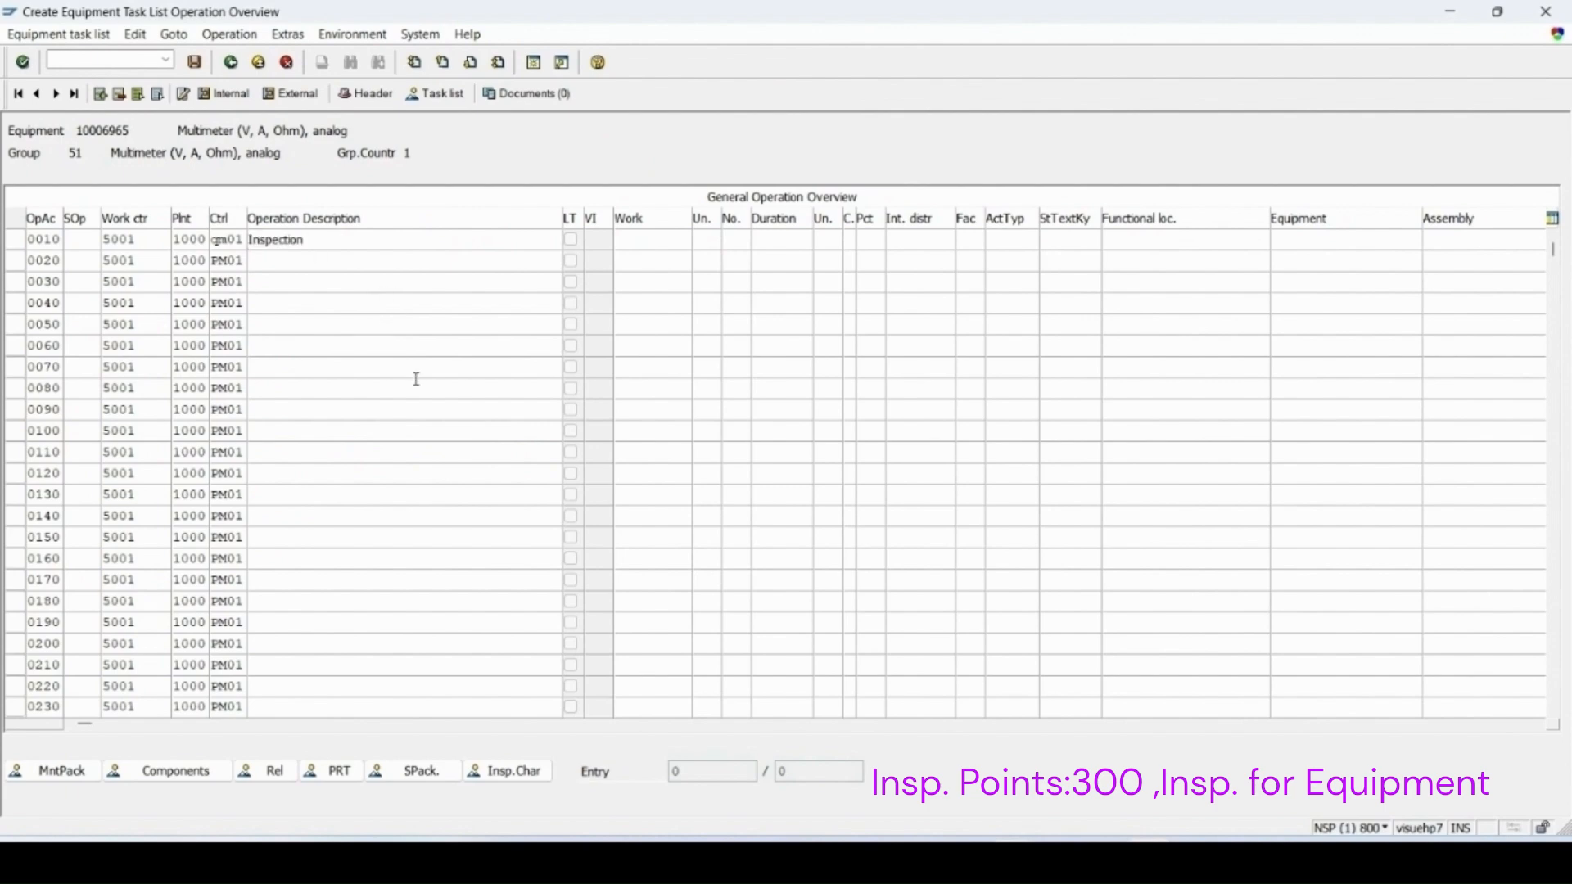
pyautogui.click(72, 781)
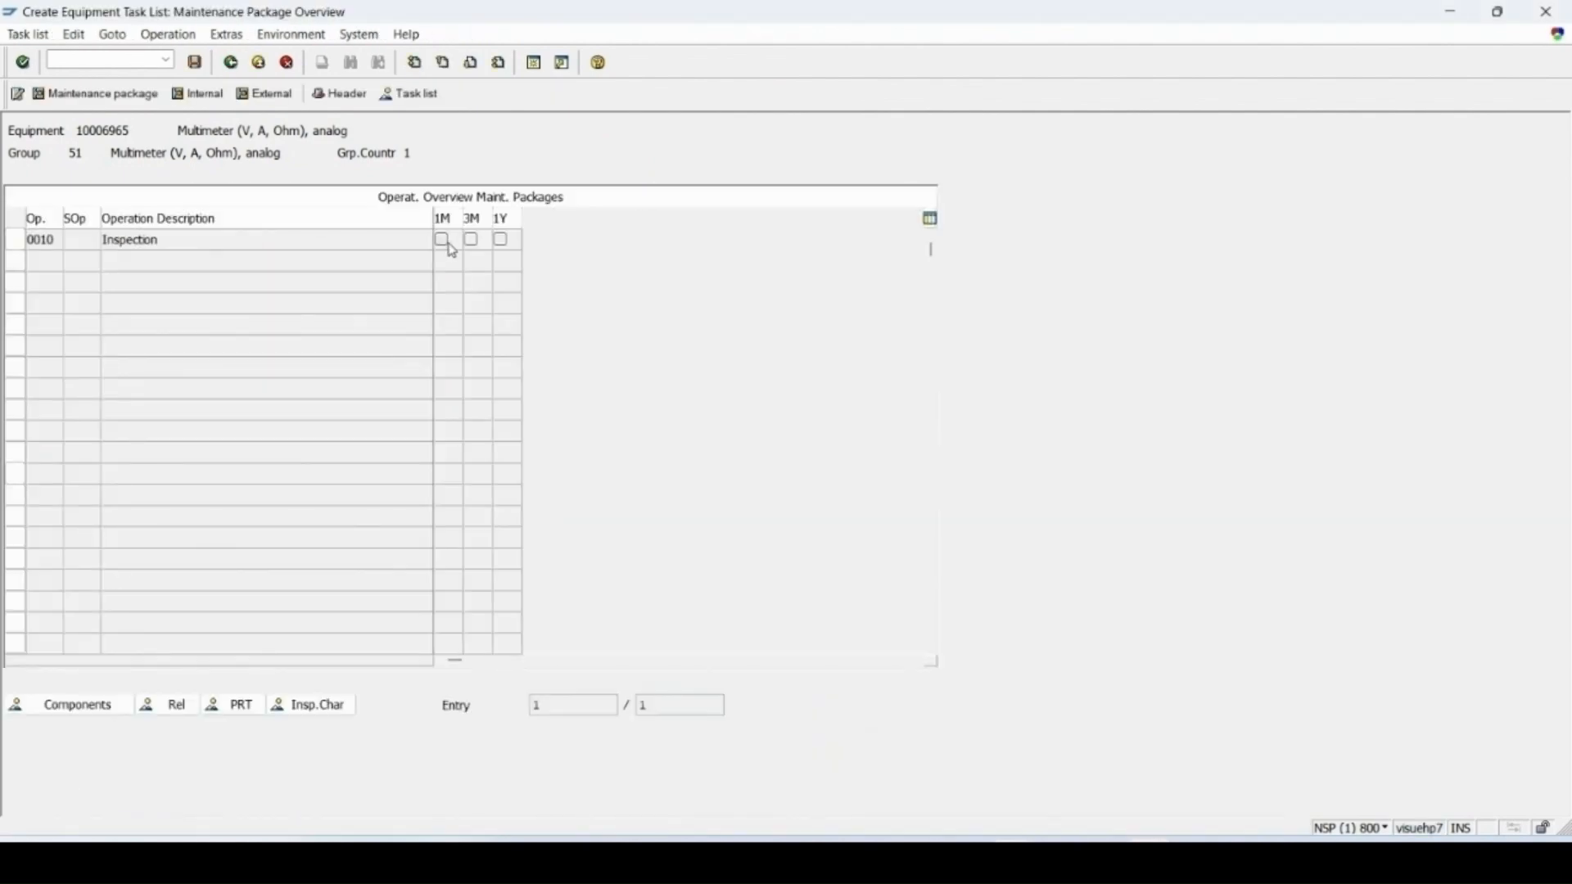
pyautogui.click(472, 240)
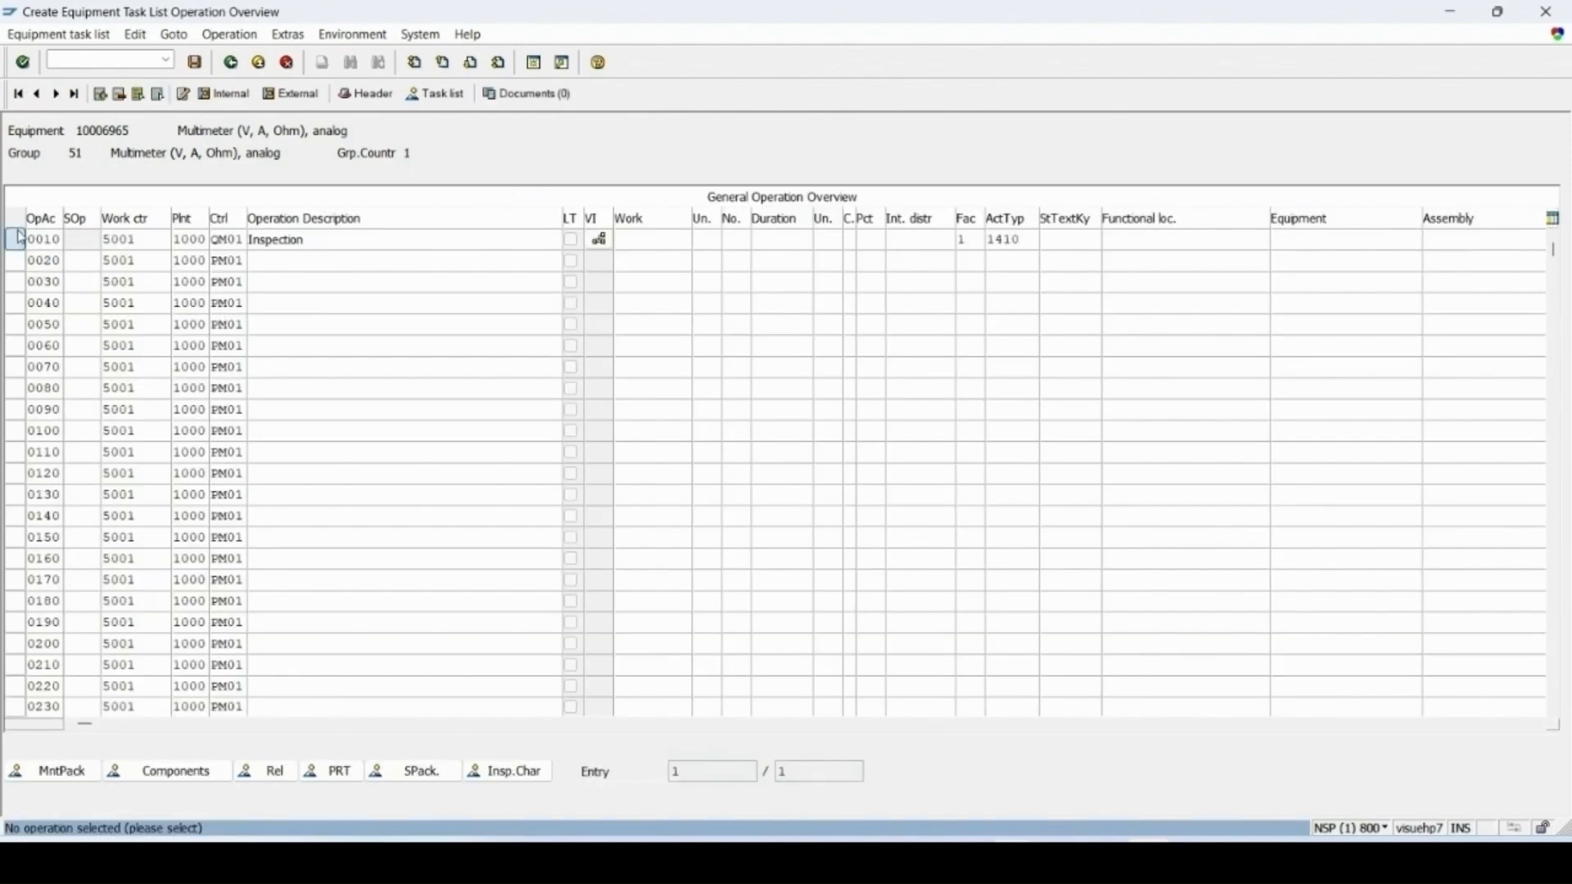
# Step: Open inspection characteristics for operation 0010 and add master inspection characteristic HEIGHT
pyautogui.click(15, 240)
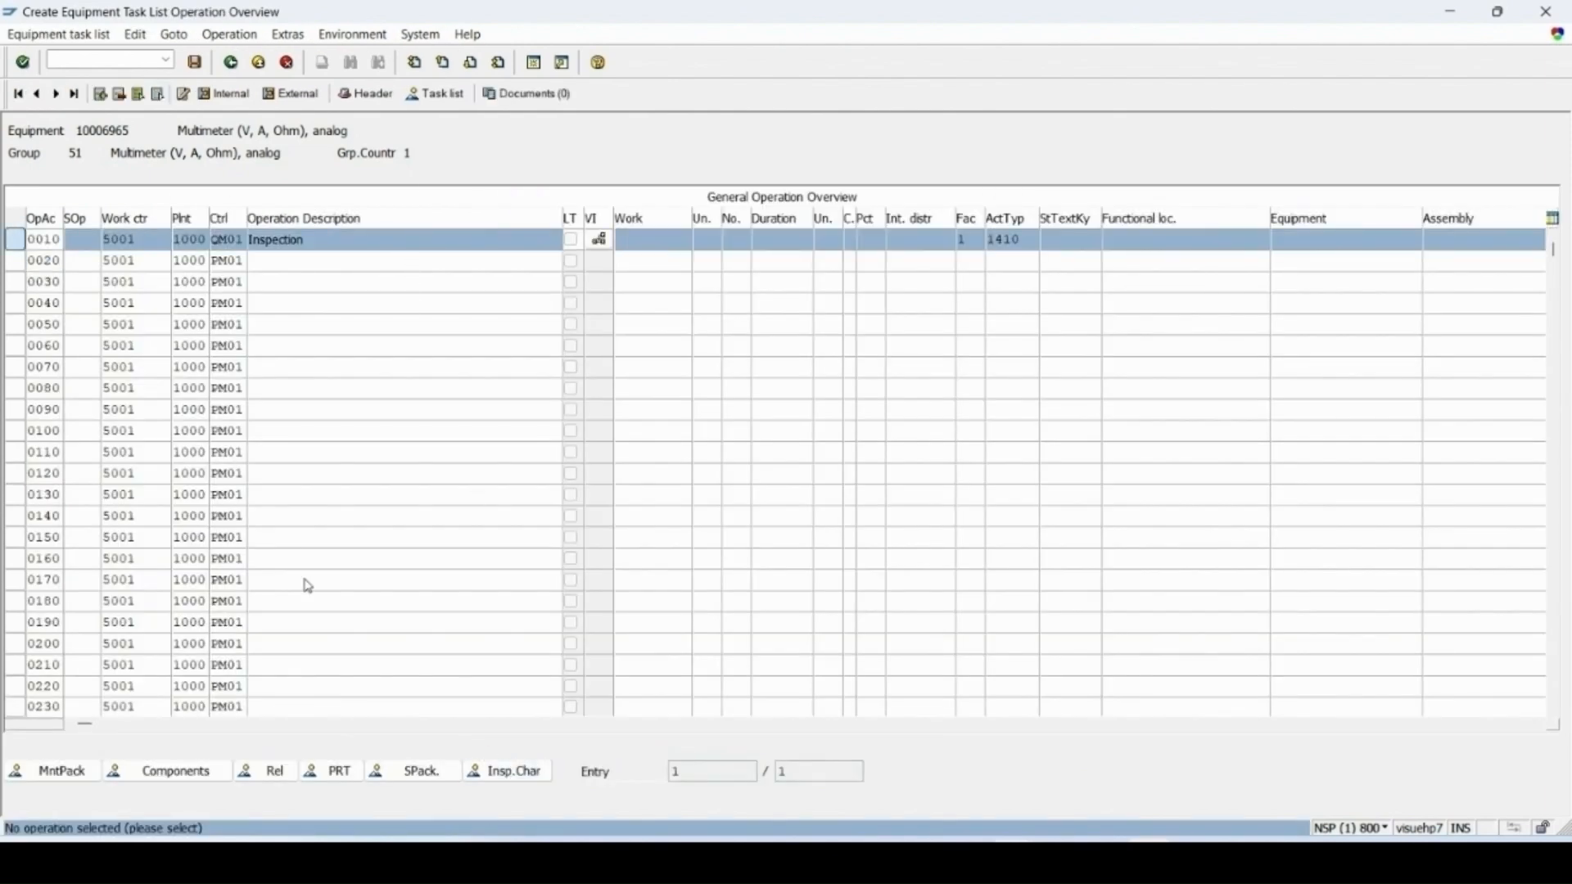
pyautogui.click(508, 776)
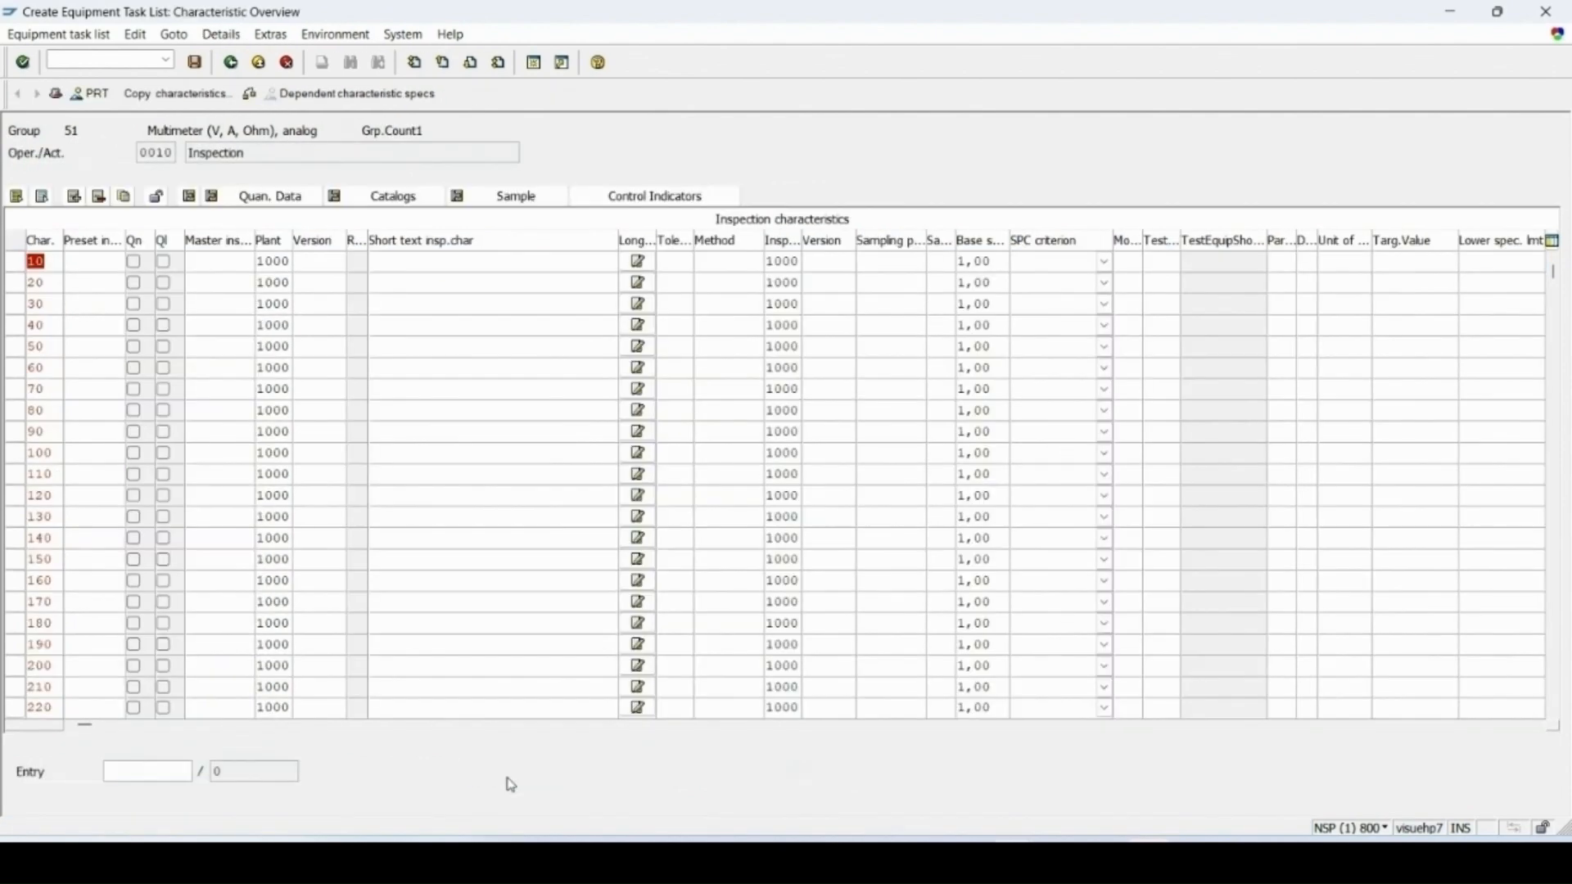
pyautogui.click(203, 262)
pyautogui.write('he')
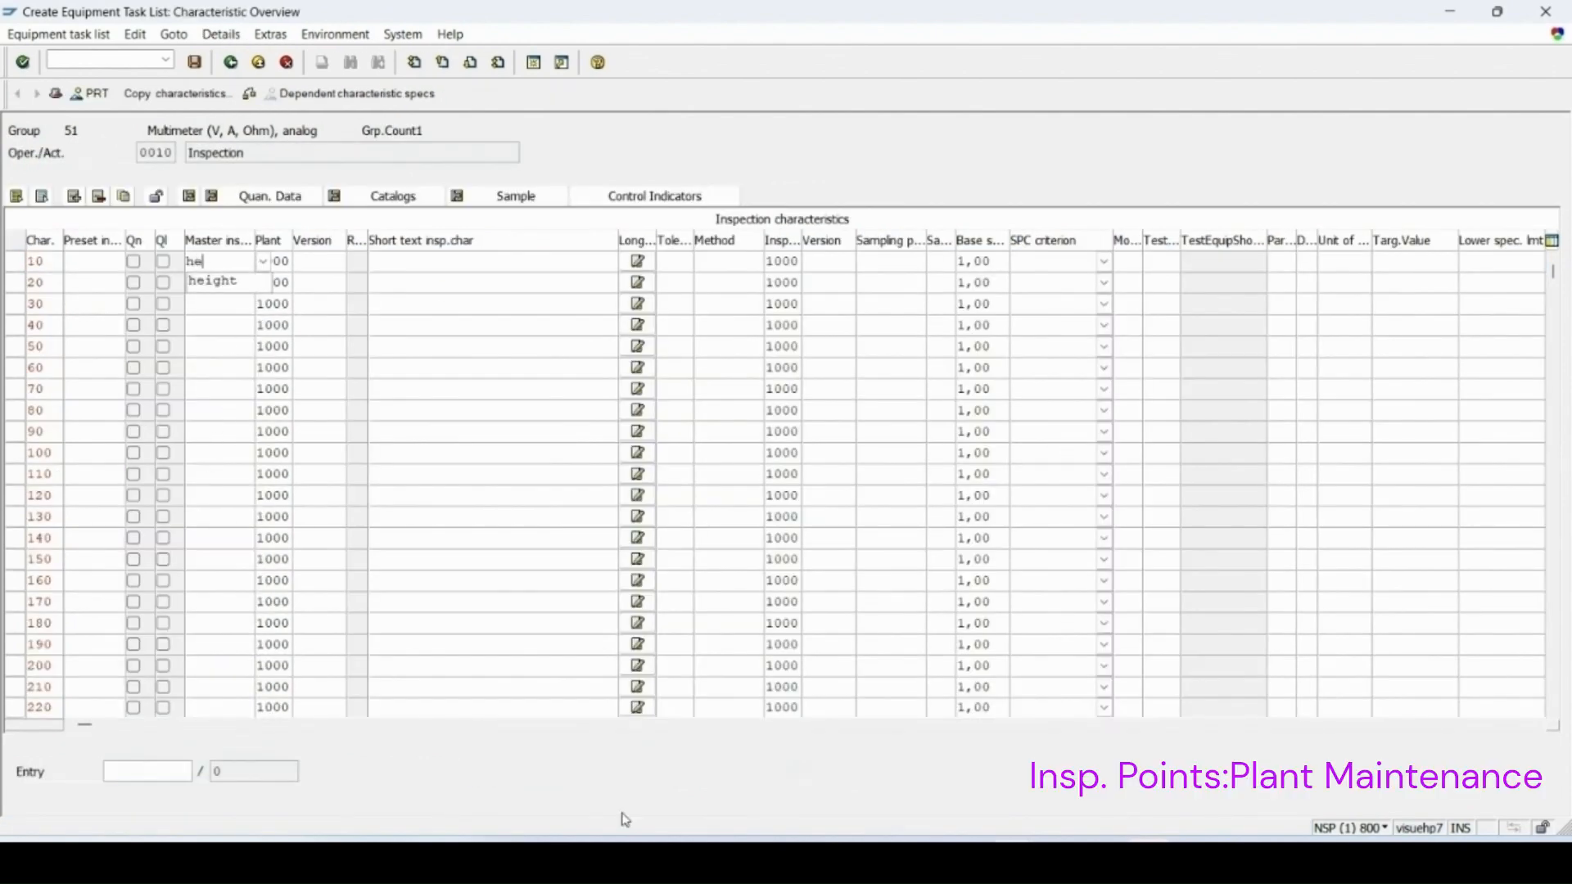
pyautogui.write('ight')
pyautogui.press('Return')
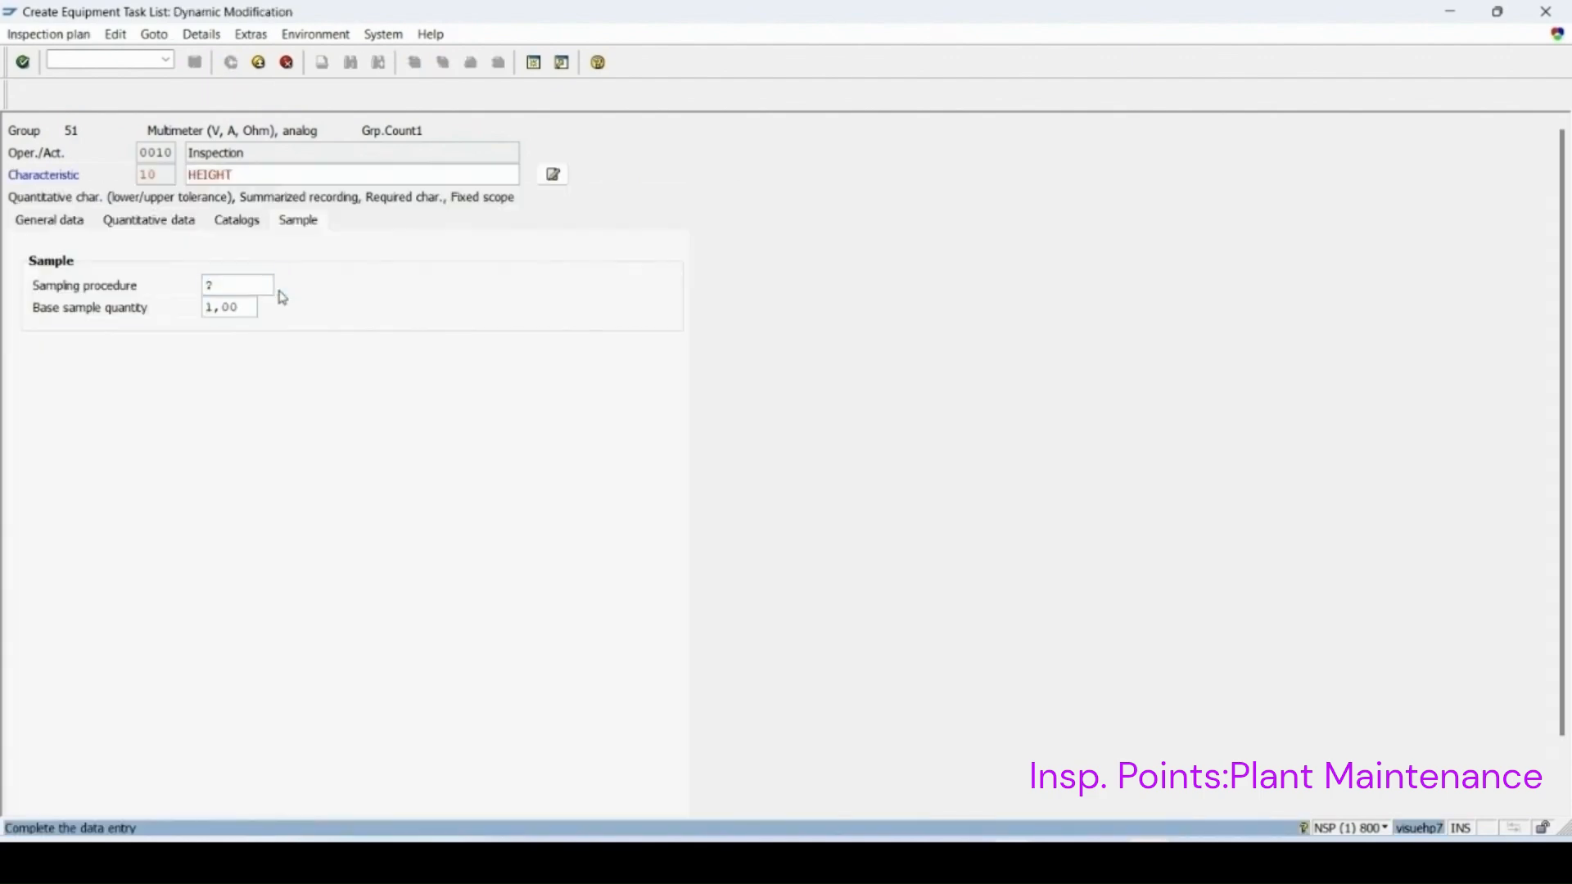
# Step: Set the HEIGHT characteristic's sampling procedure to CALISP
pyautogui.press('F4')
pyautogui.doubleClick(229, 151)
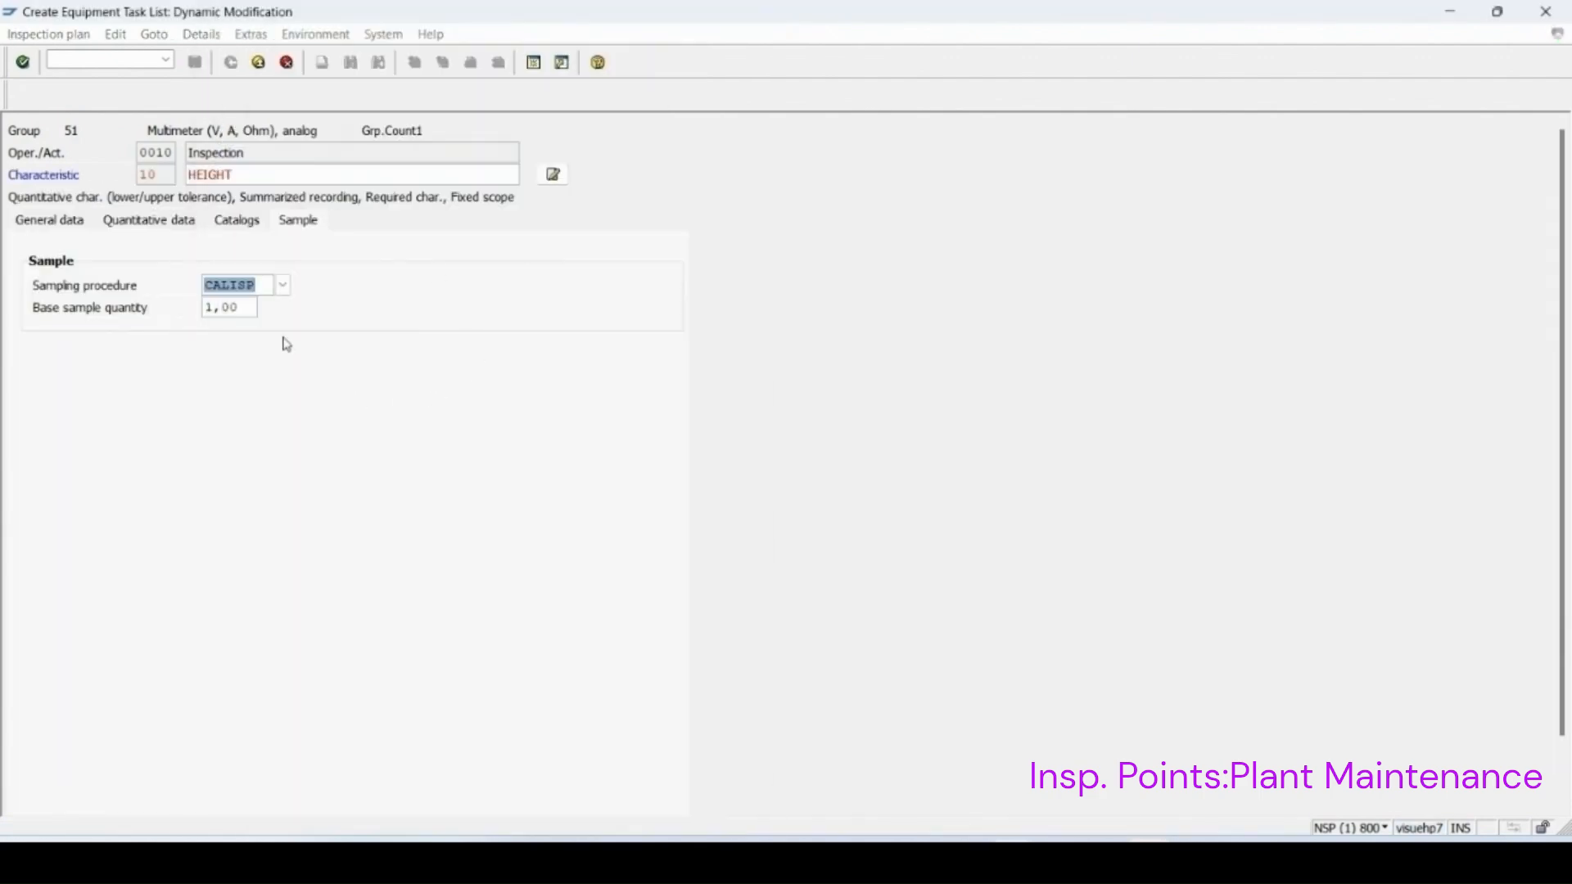
pyautogui.press('Return')
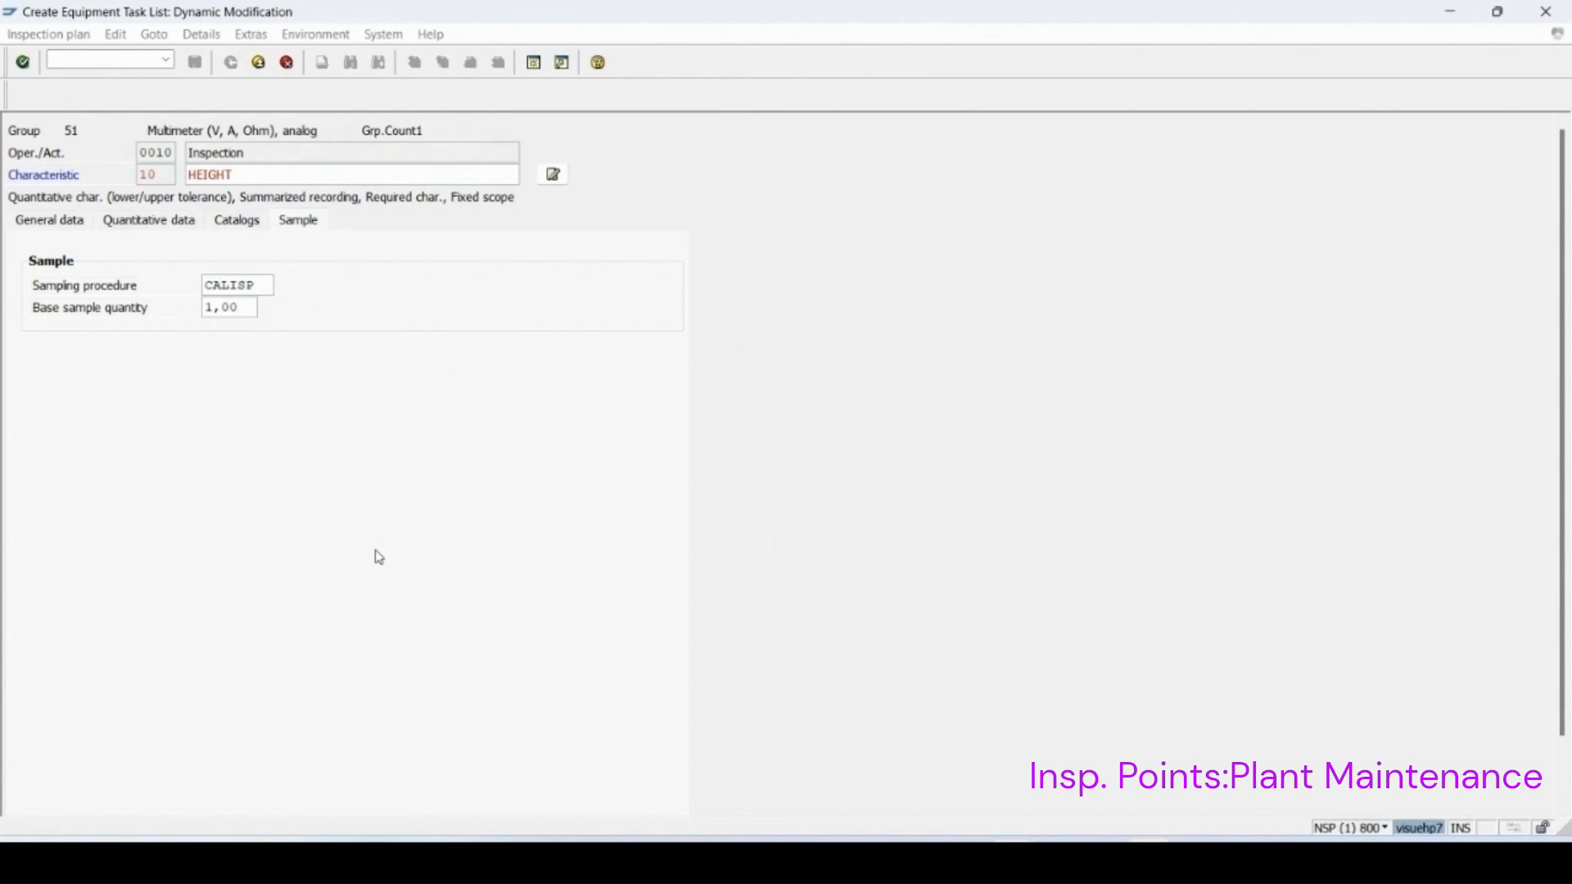
# Step: Review the characteristic's general data and the CALISP sampling procedure details
pyautogui.doubleClick(887, 270)
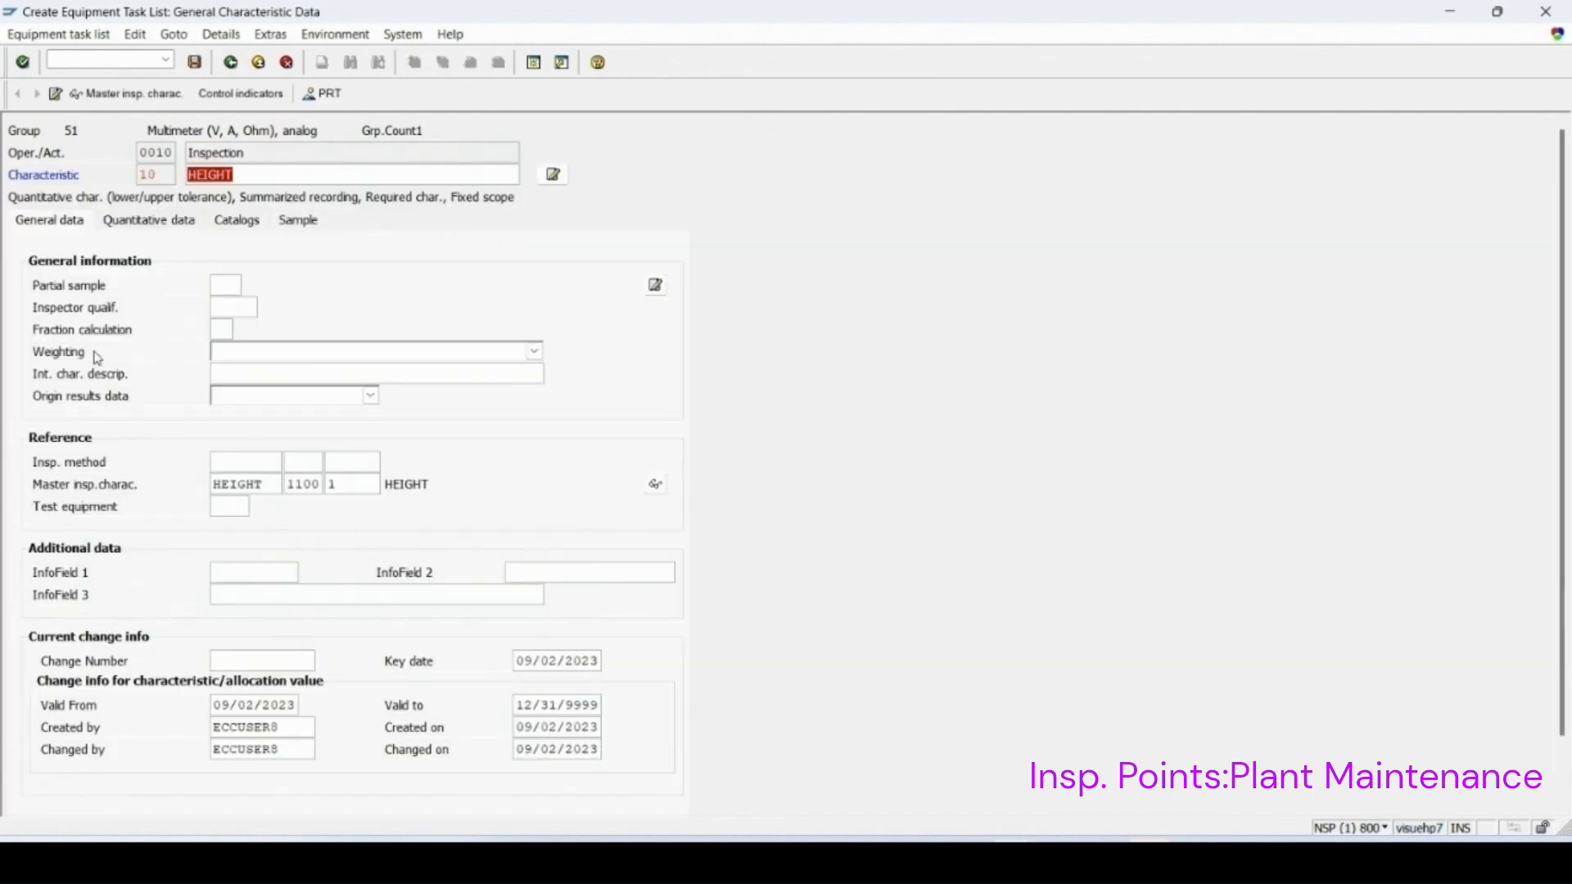
pyautogui.click(299, 223)
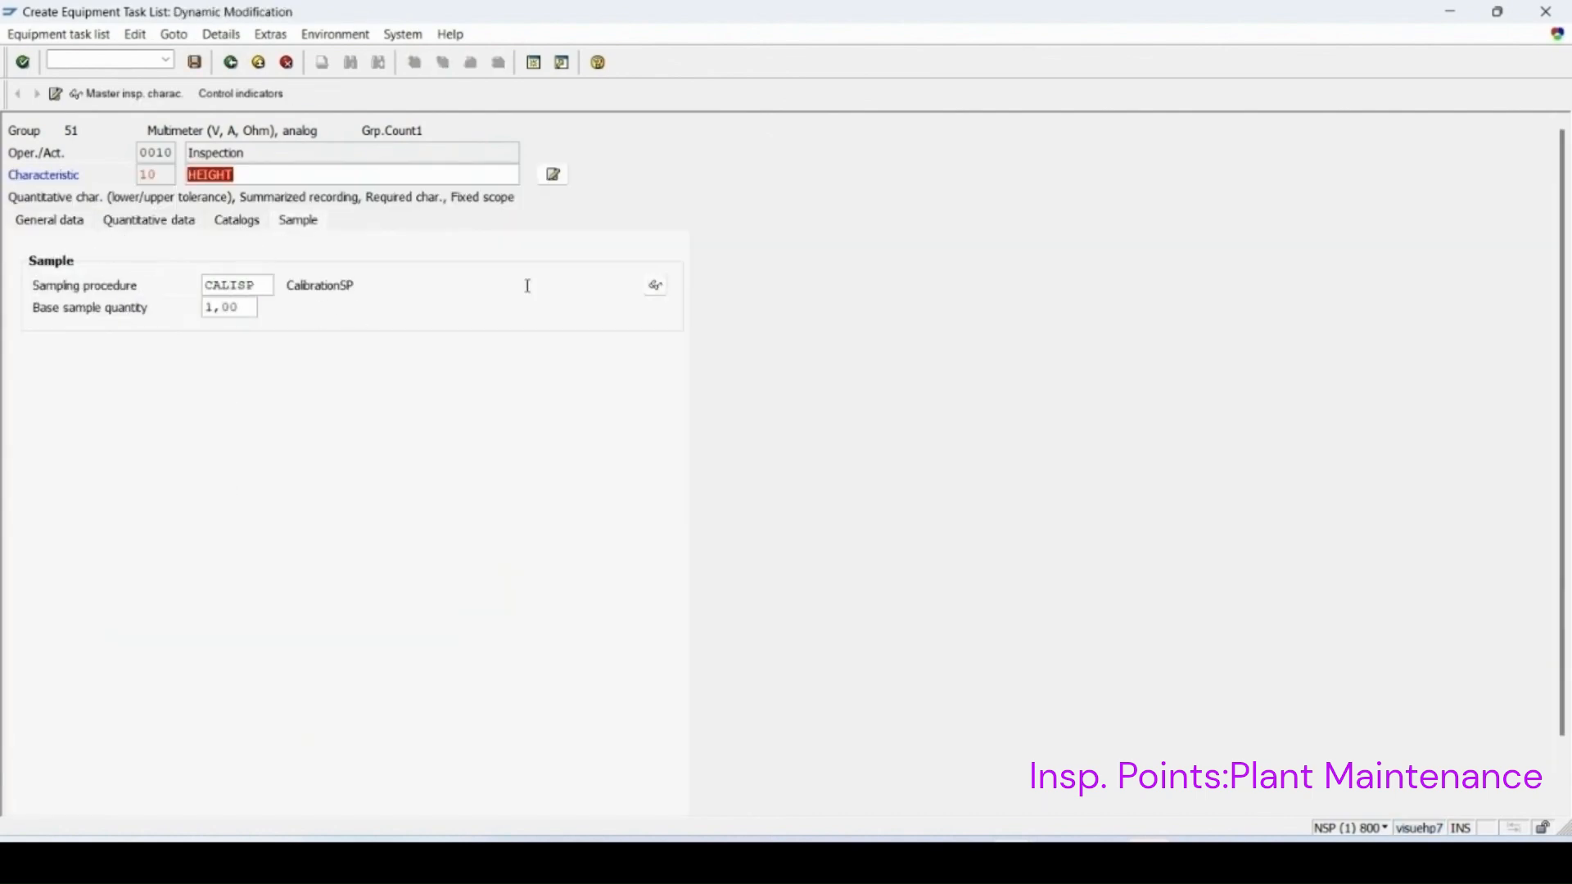
pyautogui.click(655, 285)
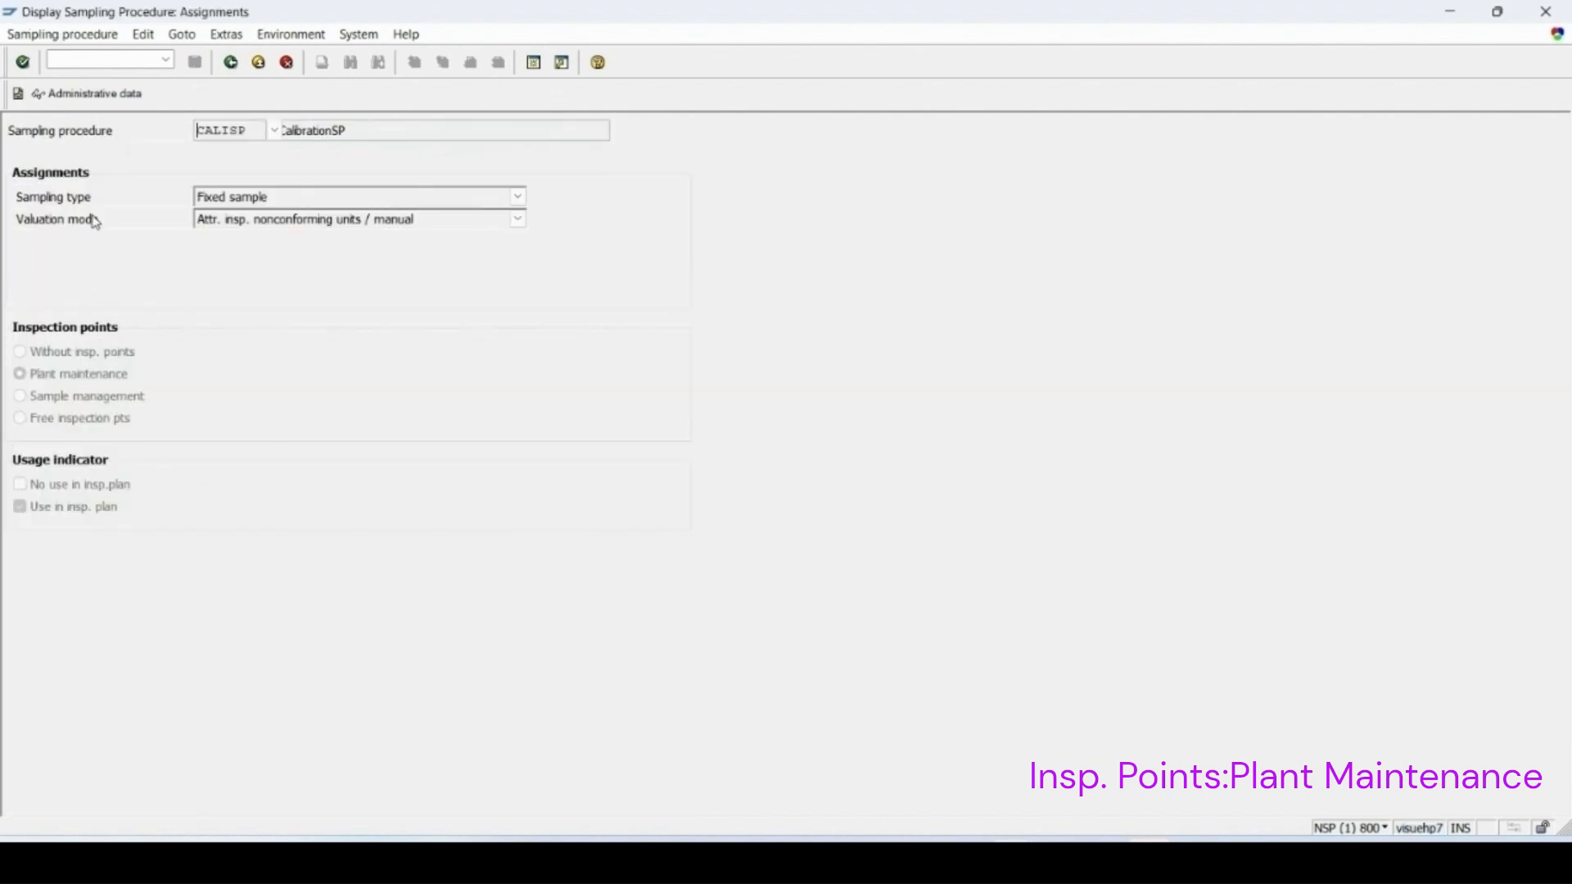
pyautogui.click(231, 63)
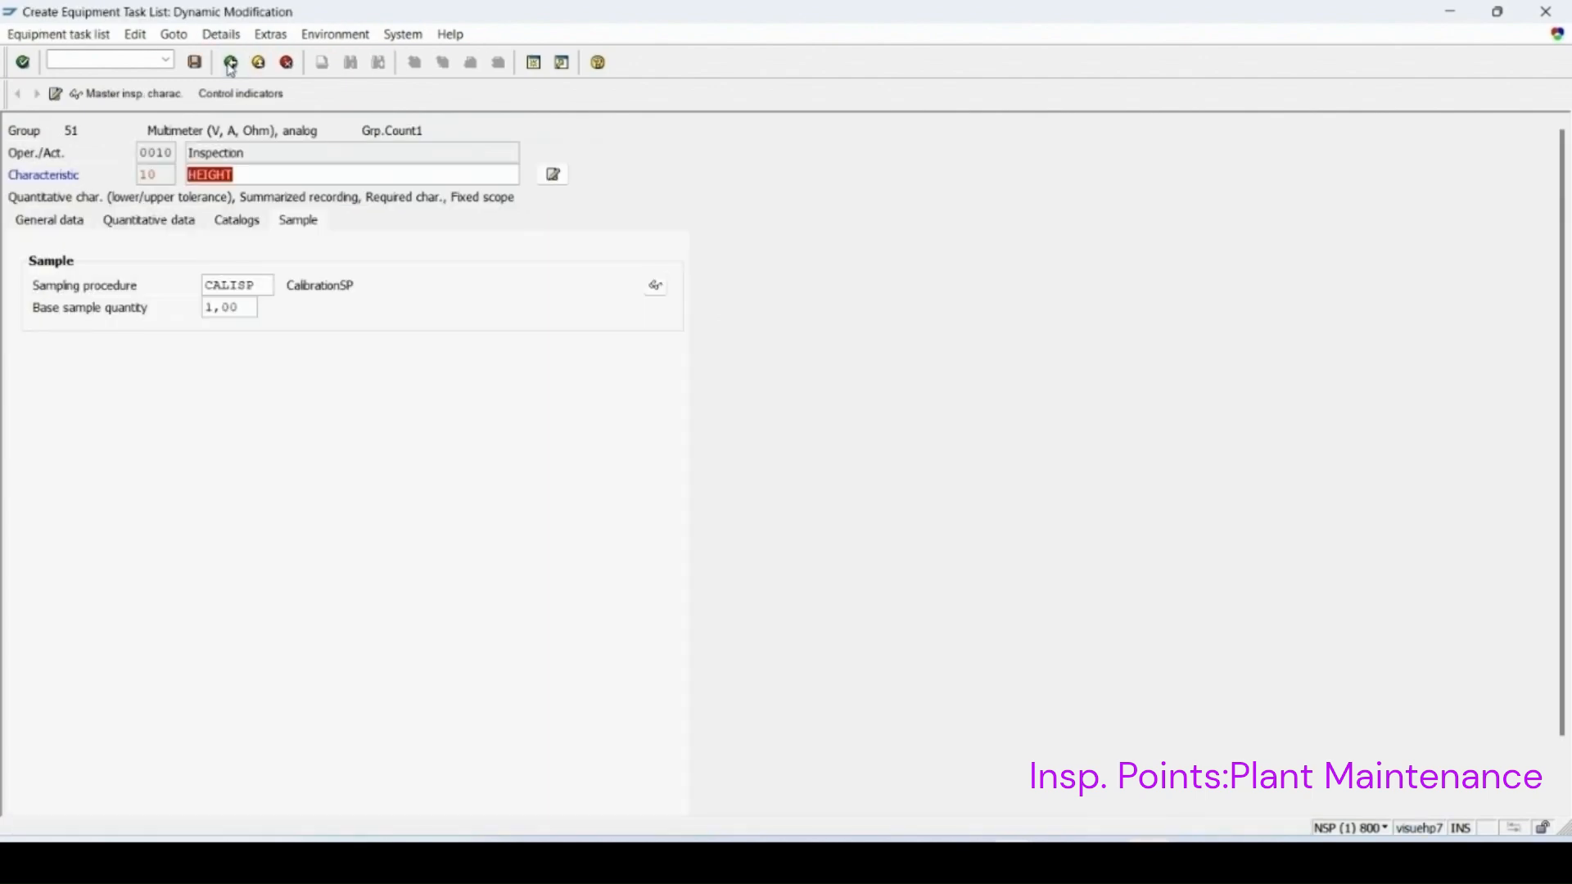
pyautogui.click(231, 63)
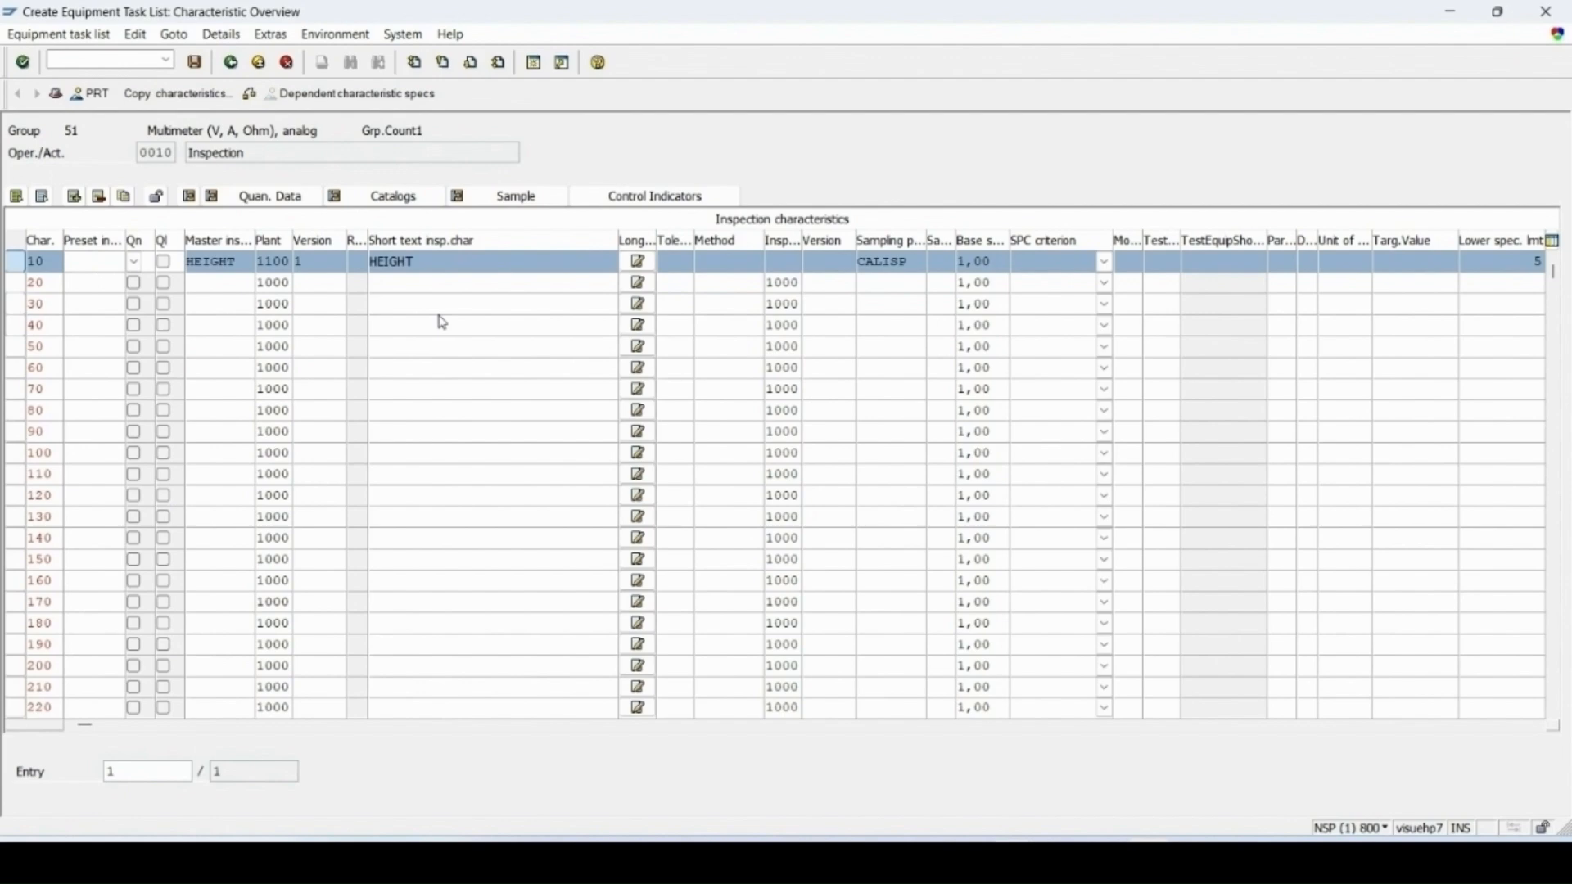
# Step: Save the equipment task list and start creating a maintenance plan with IP01
pyautogui.click(198, 65)
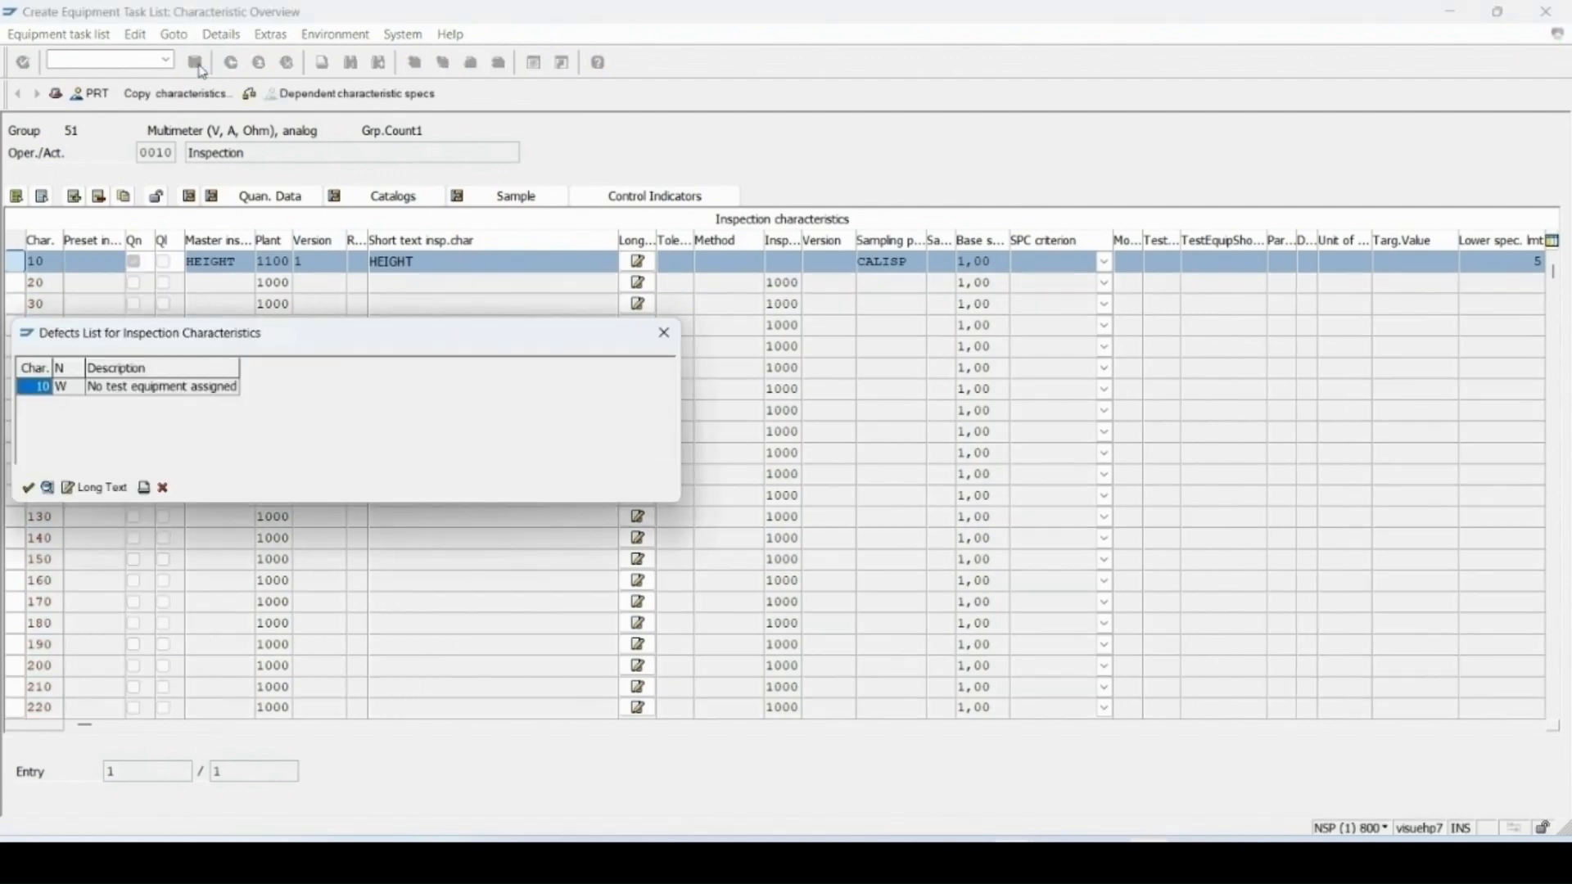
pyautogui.press('Return')
pyautogui.click(90, 56)
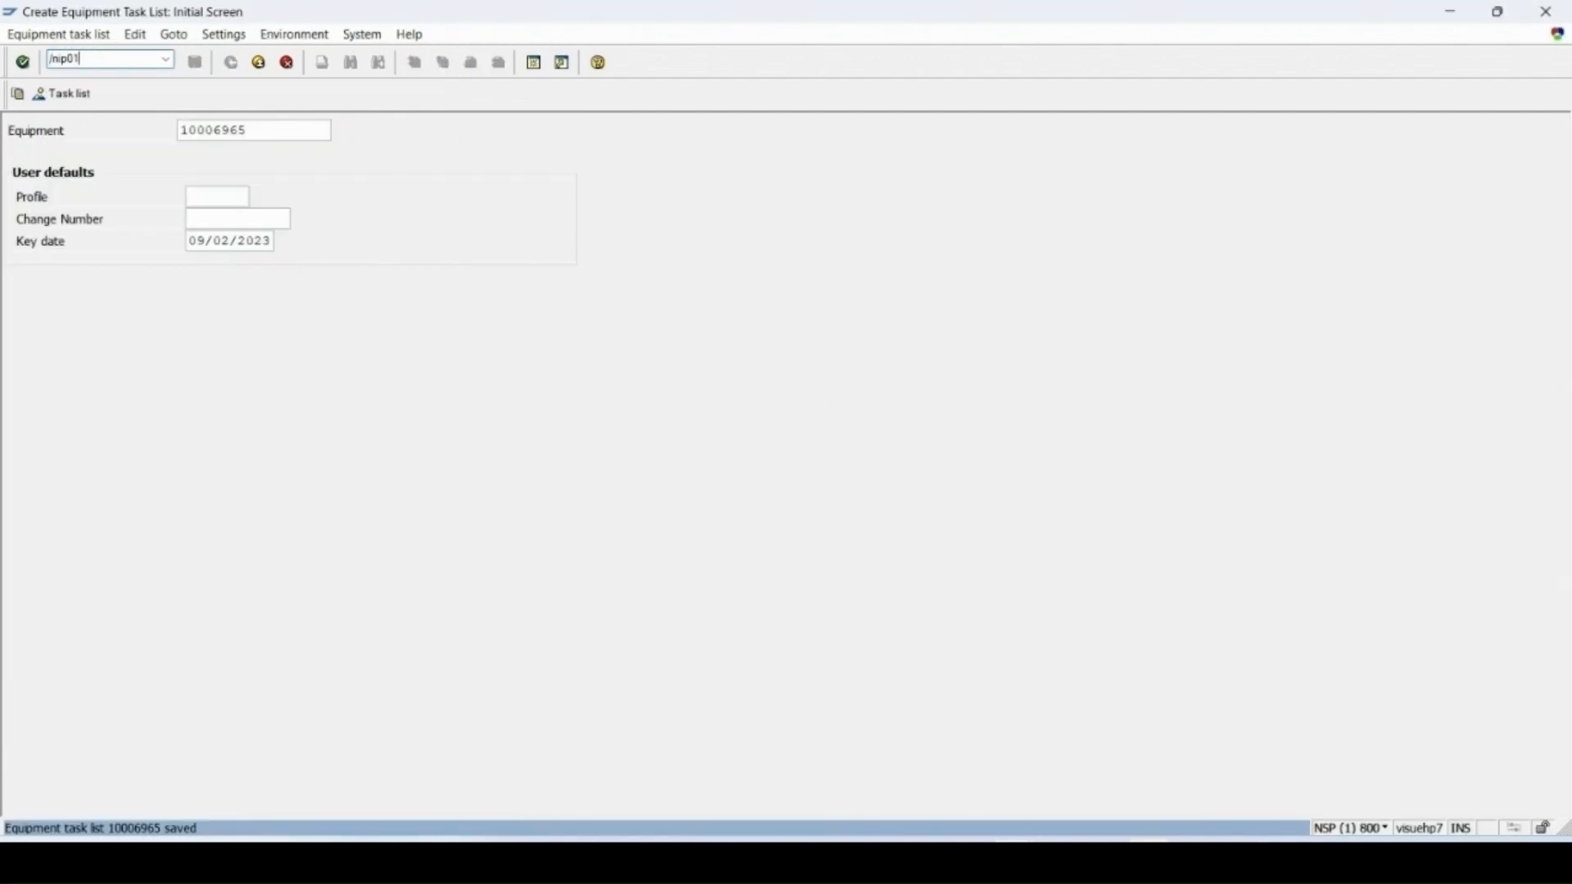
pyautogui.press('Return')
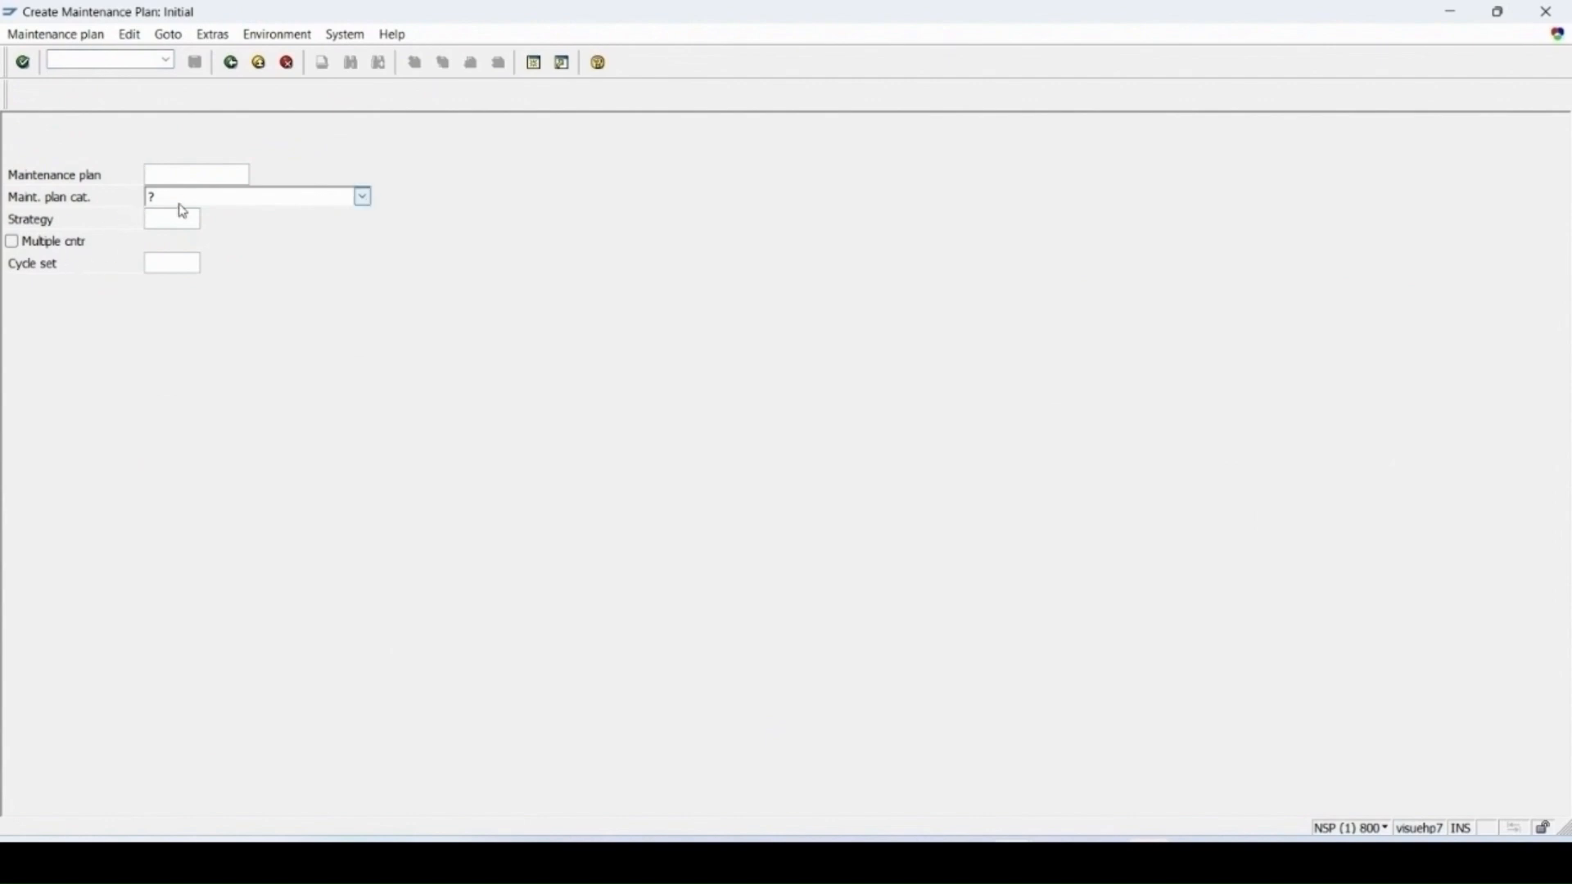
# Step: Choose maintenance plan category Calibration Plans and strategy A for the new plan
pyautogui.click(203, 200)
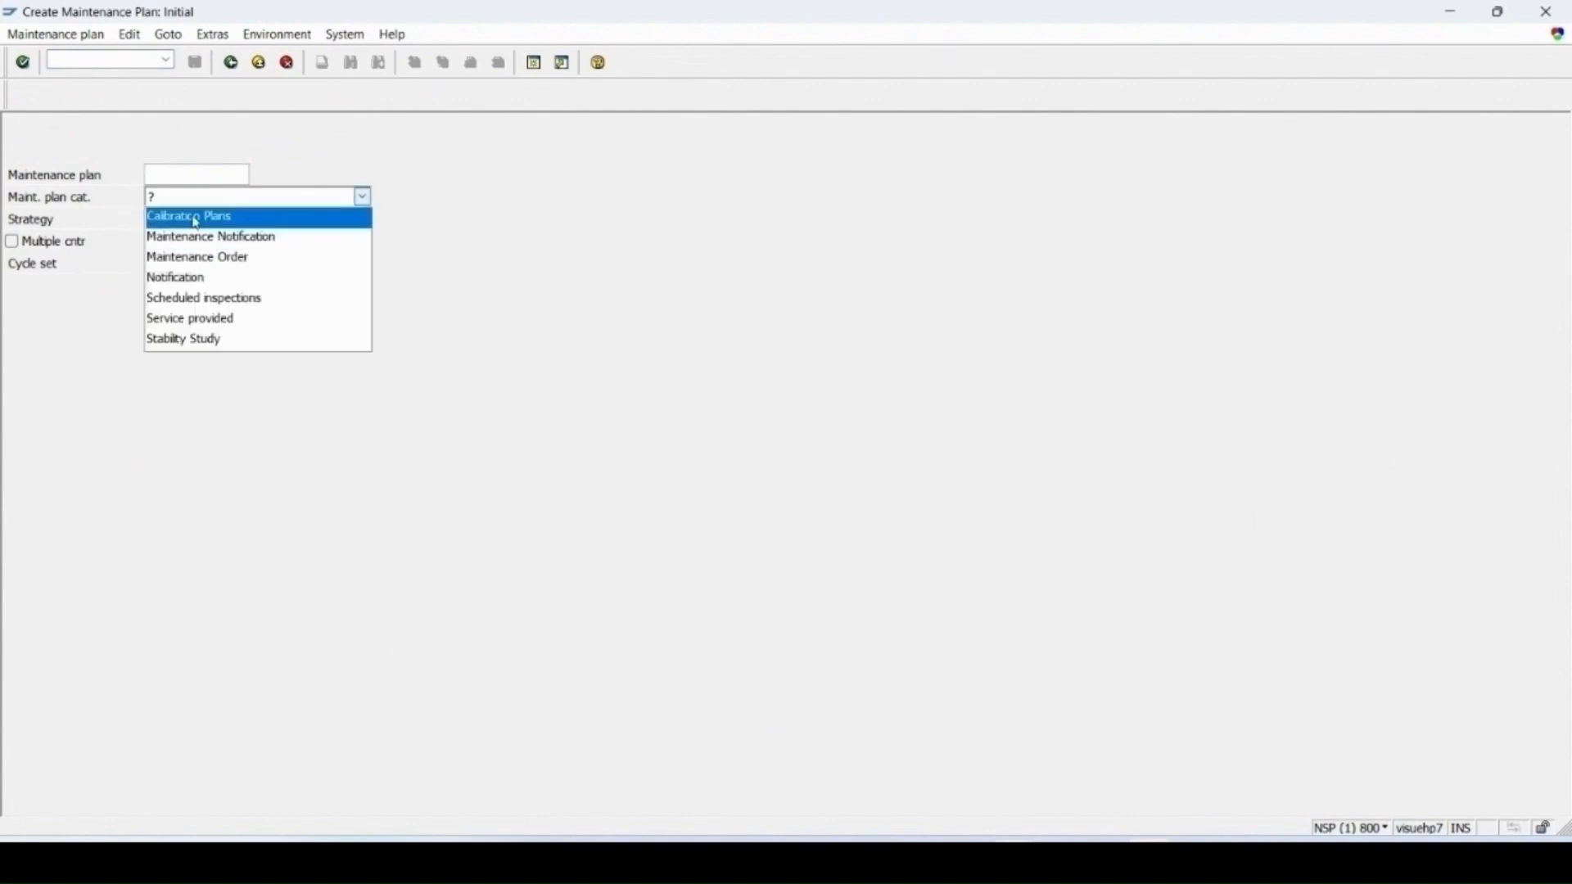
pyautogui.click(202, 218)
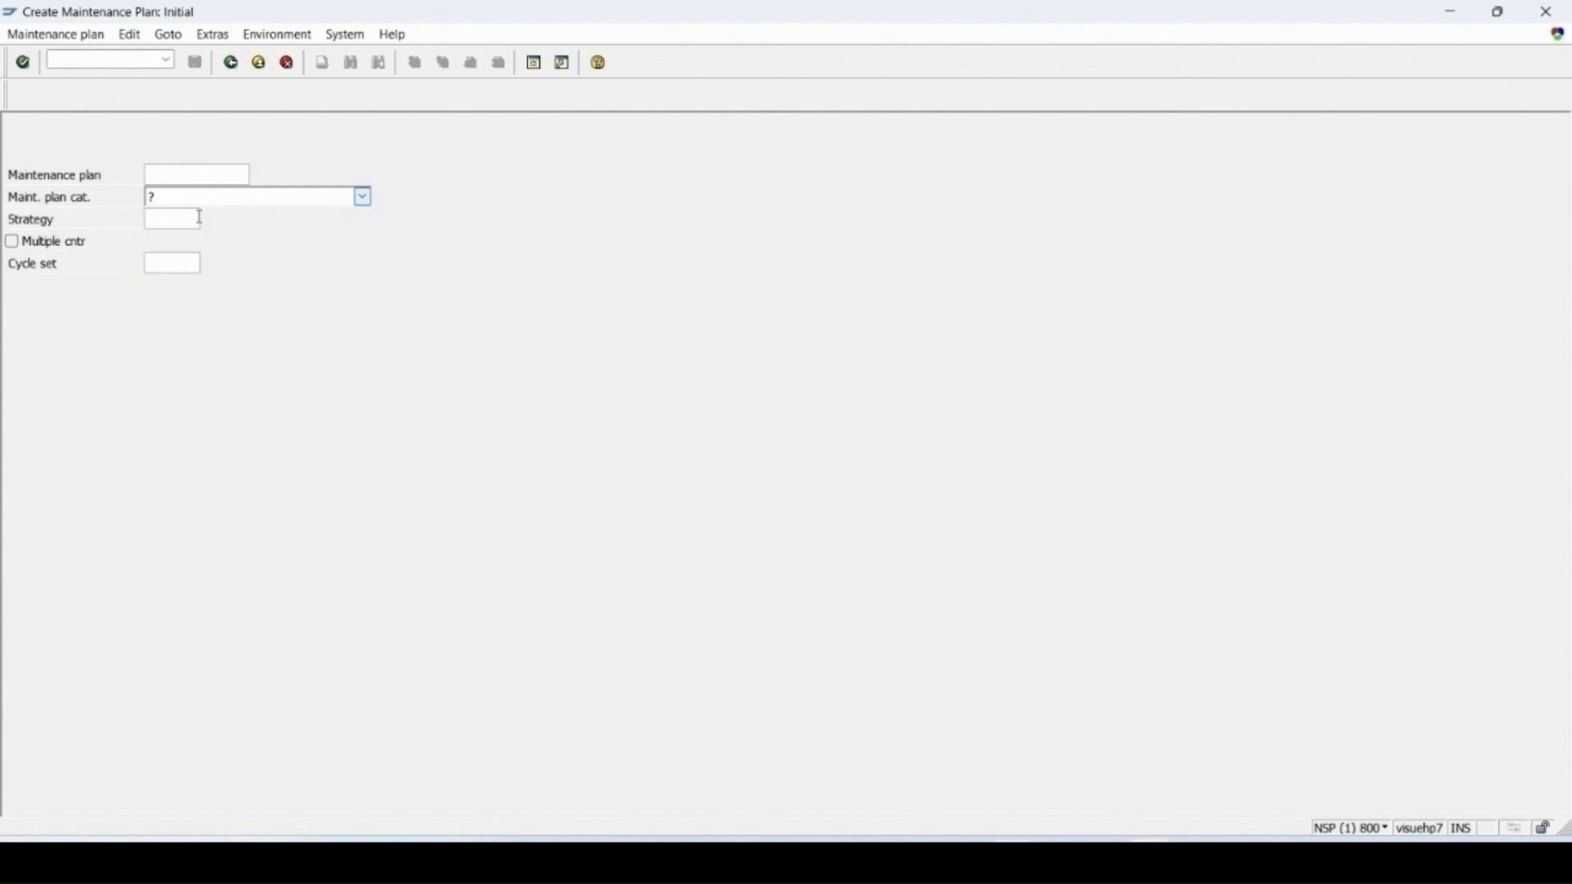
pyautogui.click(176, 222)
pyautogui.click(211, 219)
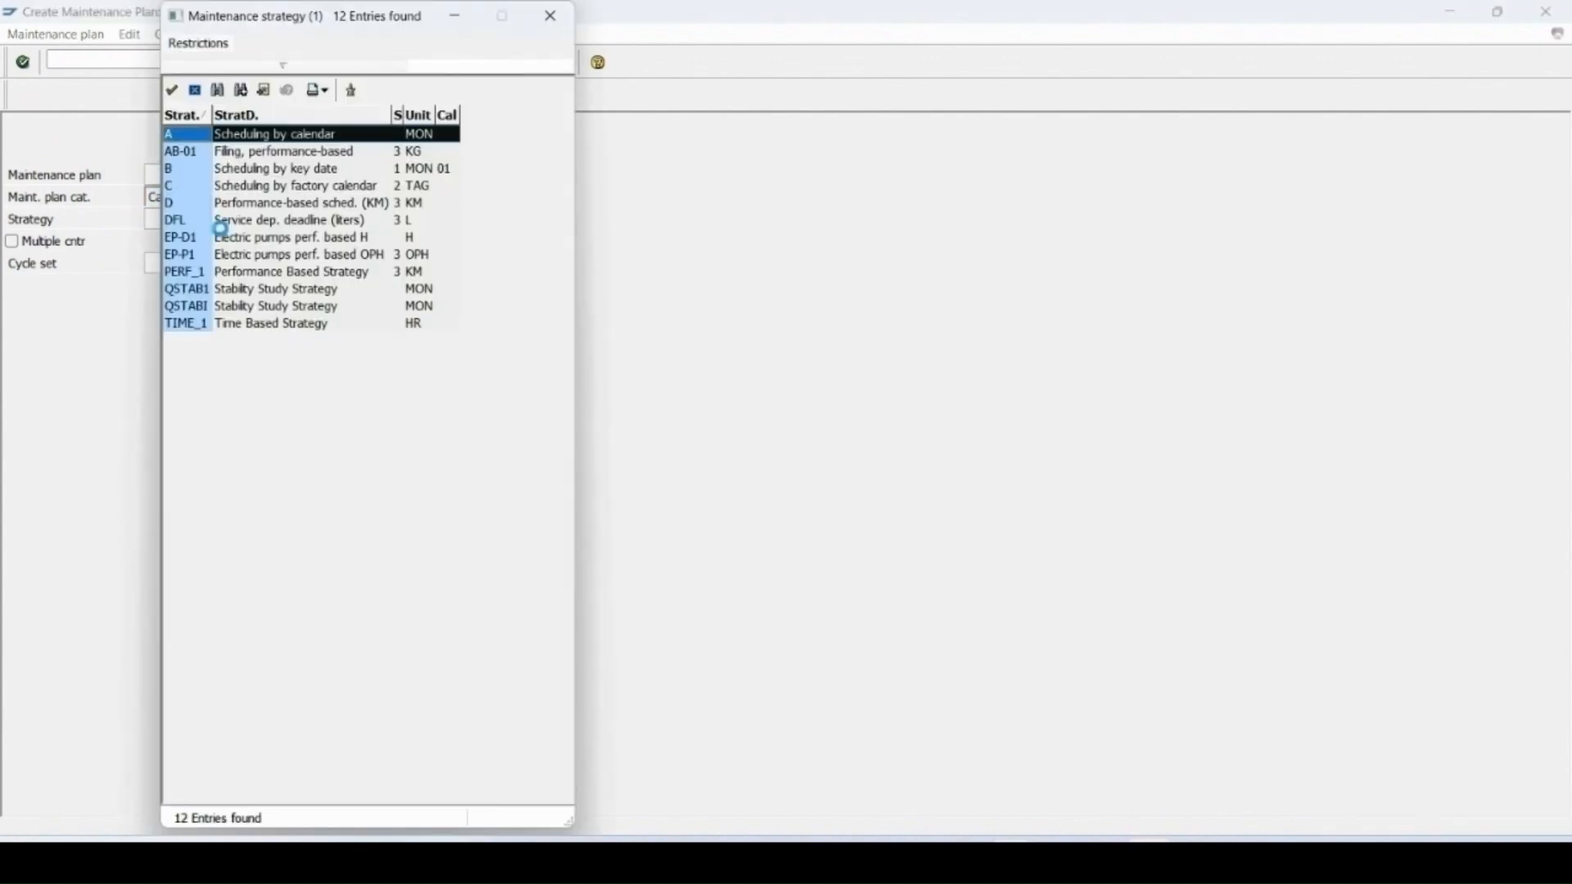
pyautogui.doubleClick(170, 134)
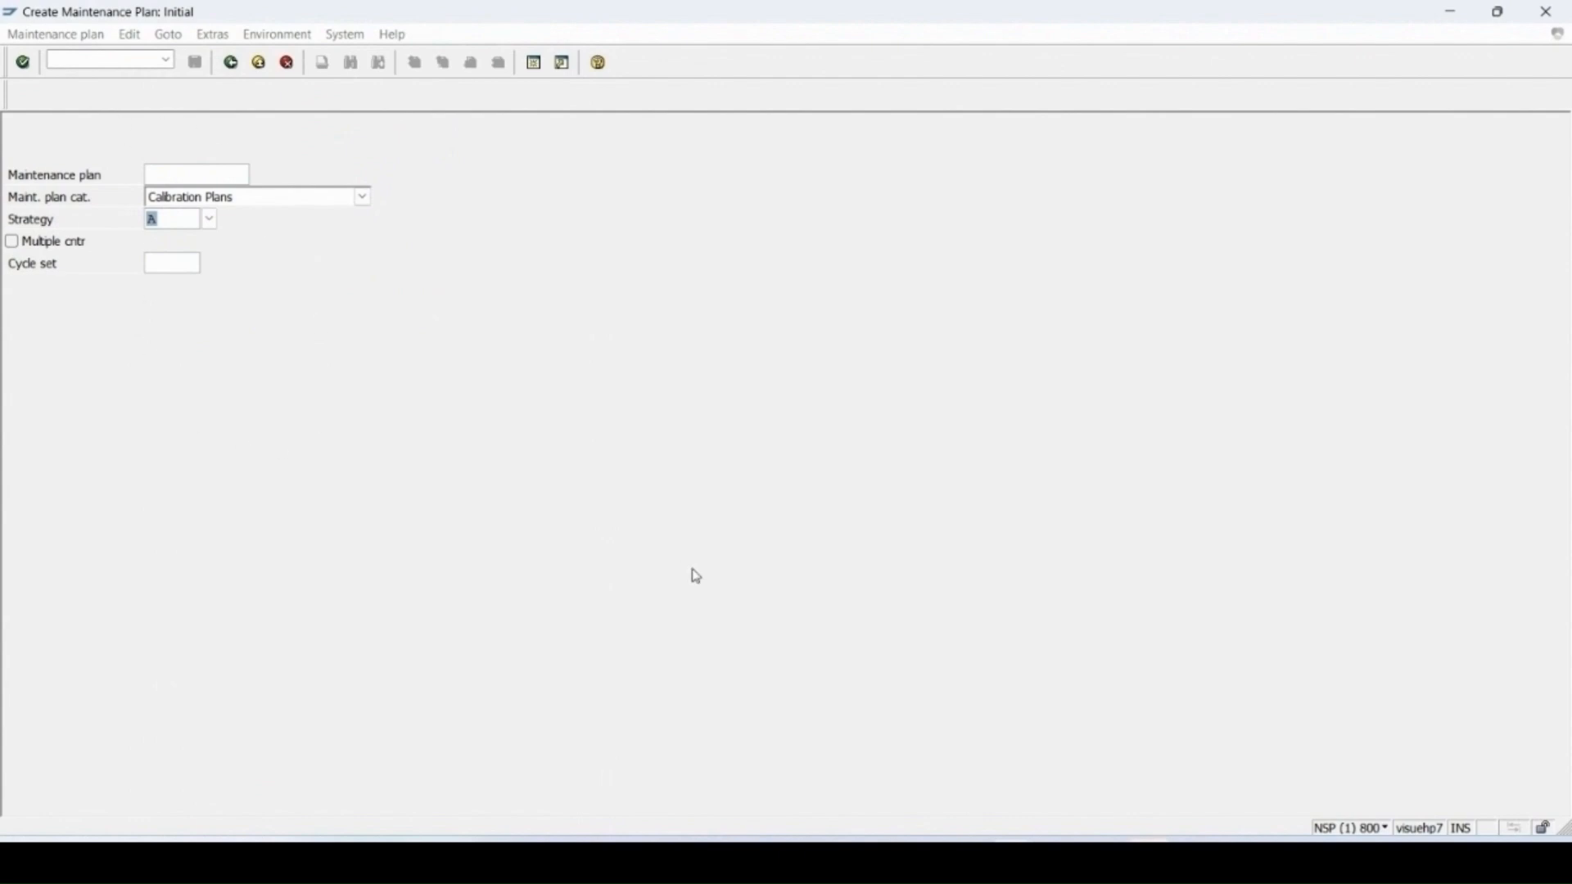
pyautogui.press('Return')
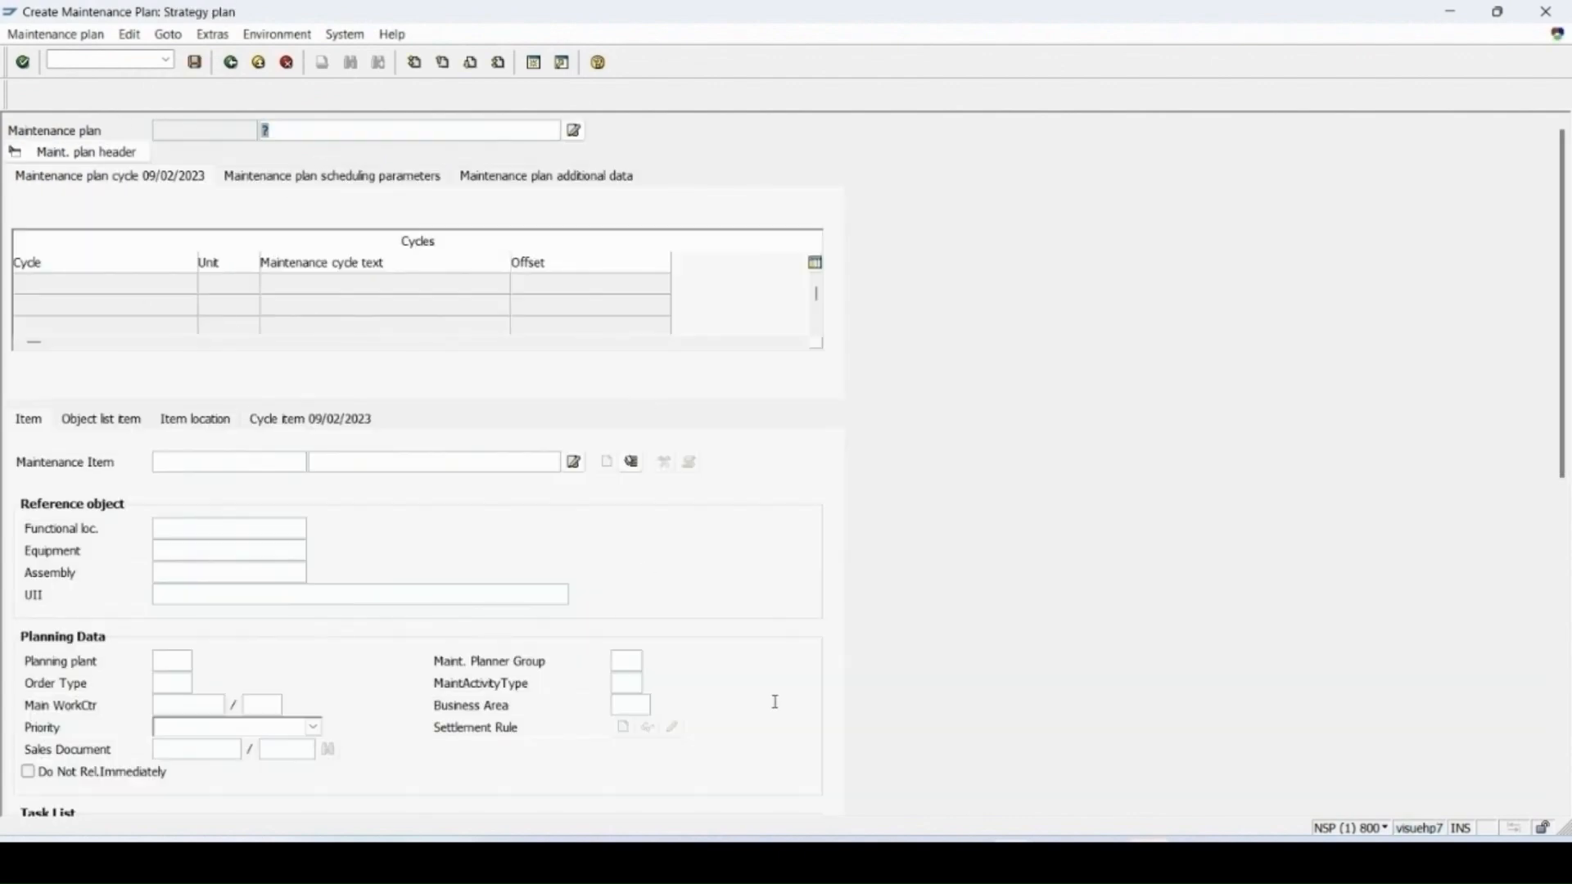
# Step: Name the maintenance plan calibrationMP1
pyautogui.press('BackSpace')
pyautogui.click(318, 151)
pyautogui.press('Return')
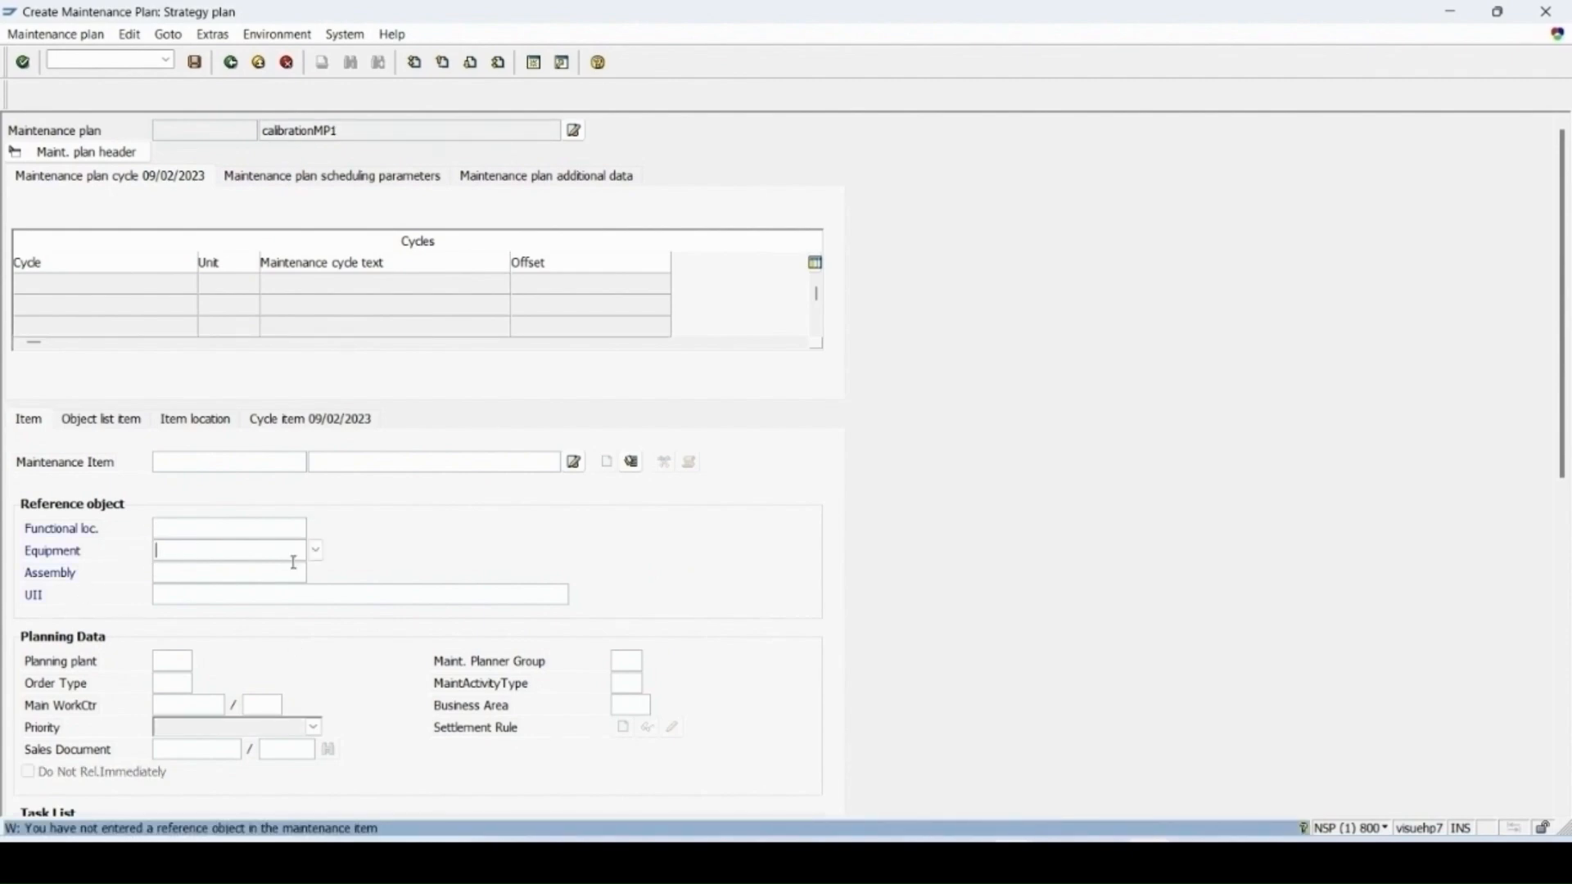
# Step: Assign equipment 10006965 as the maintenance item's reference object and set order type PM06 Calibration Order
pyautogui.write('10006965')
pyautogui.press('Return')
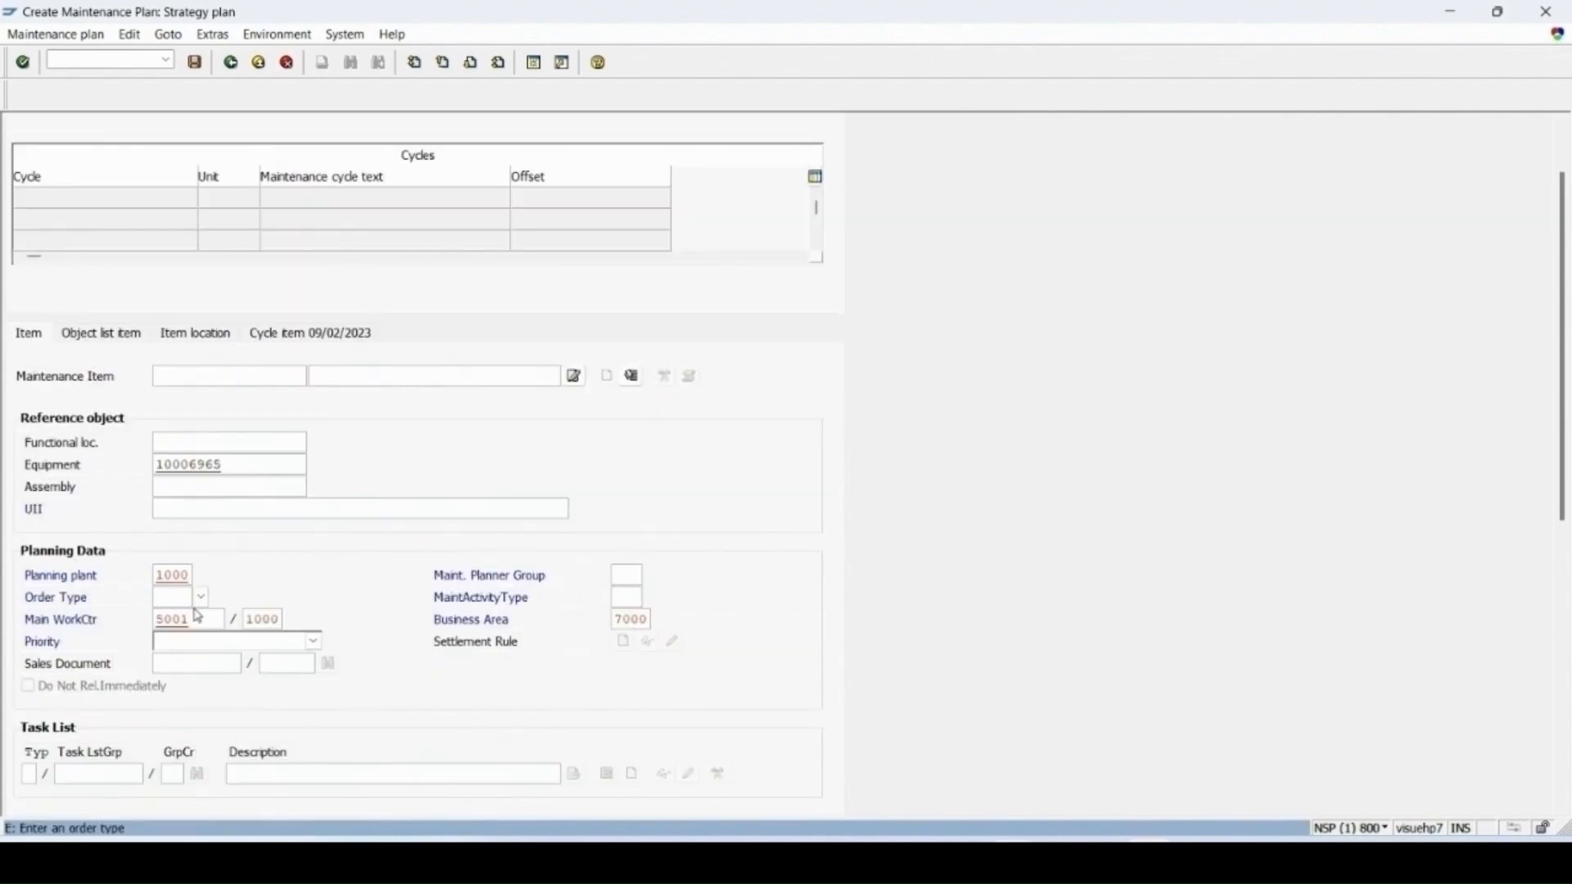
pyautogui.click(202, 601)
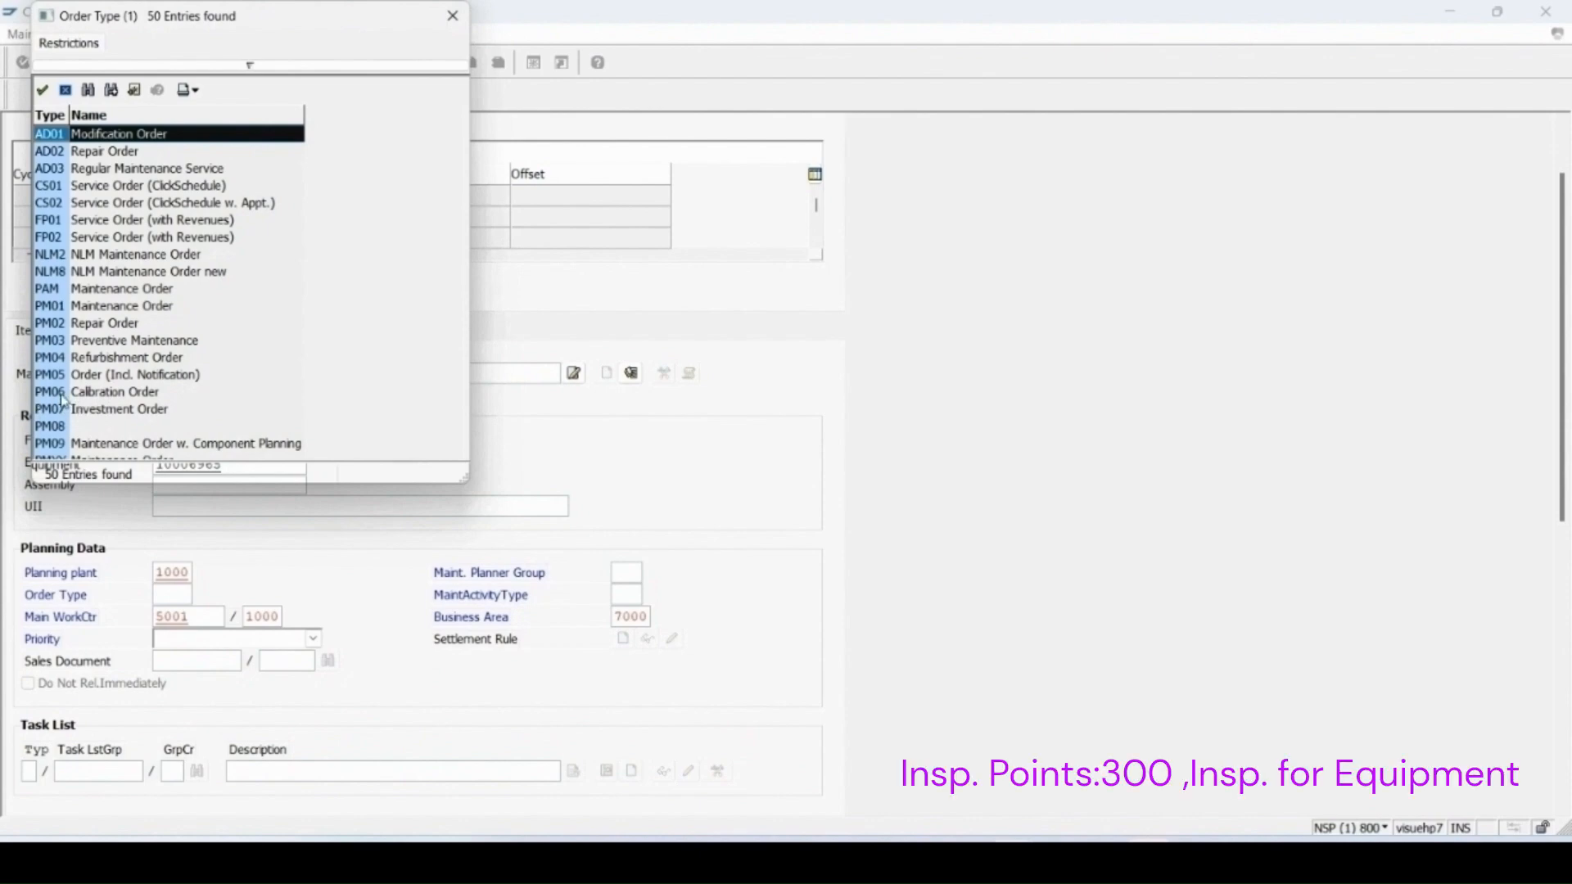
pyautogui.click(97, 394)
pyautogui.doubleClick(97, 393)
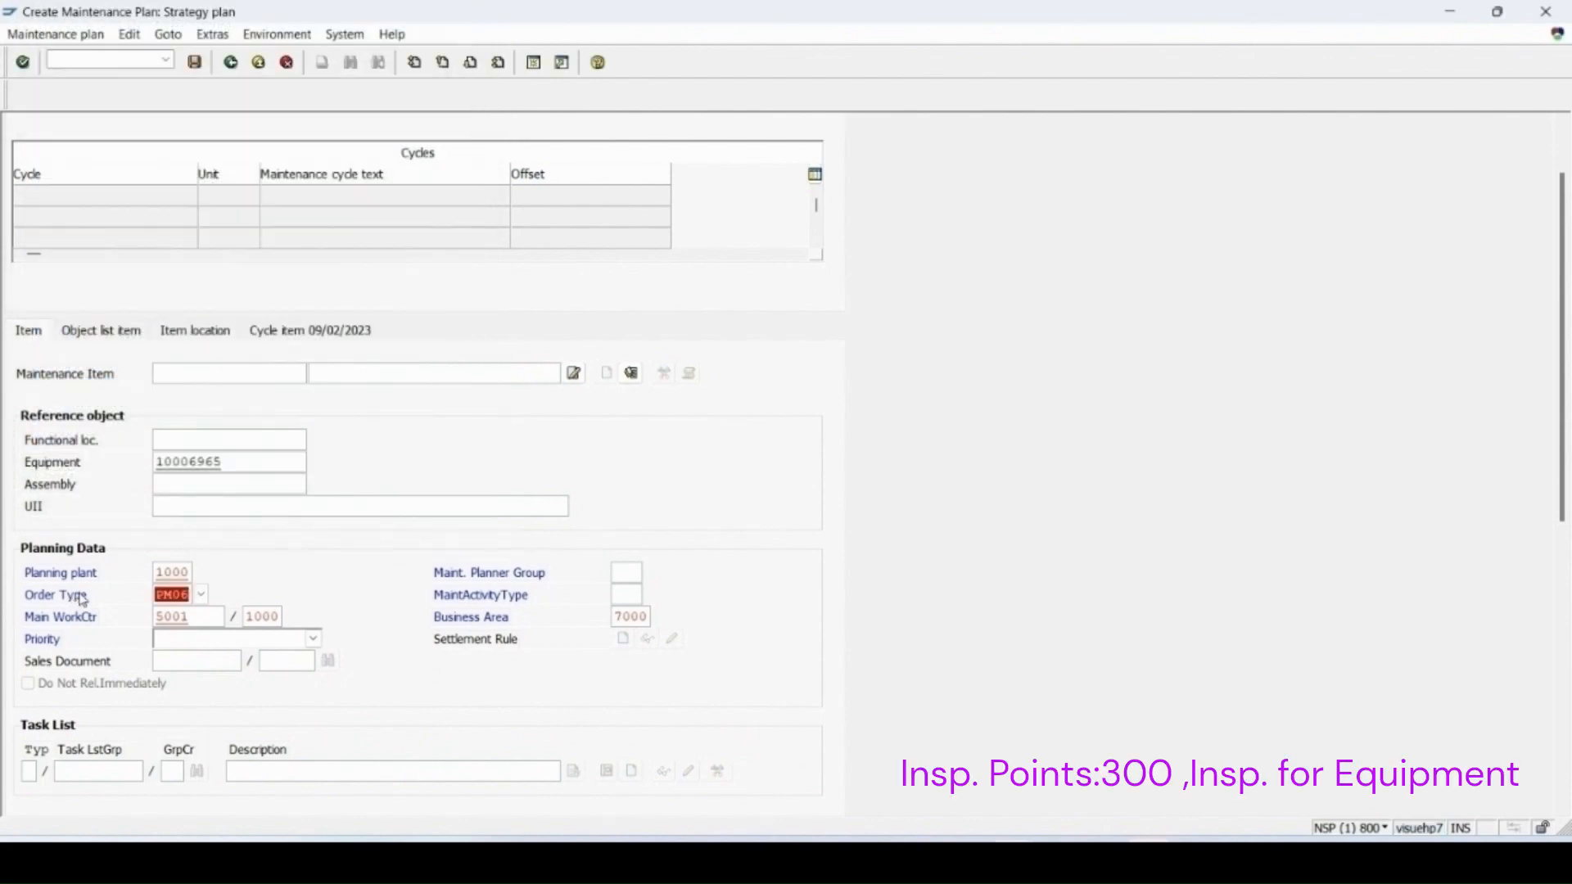
pyautogui.press('Return')
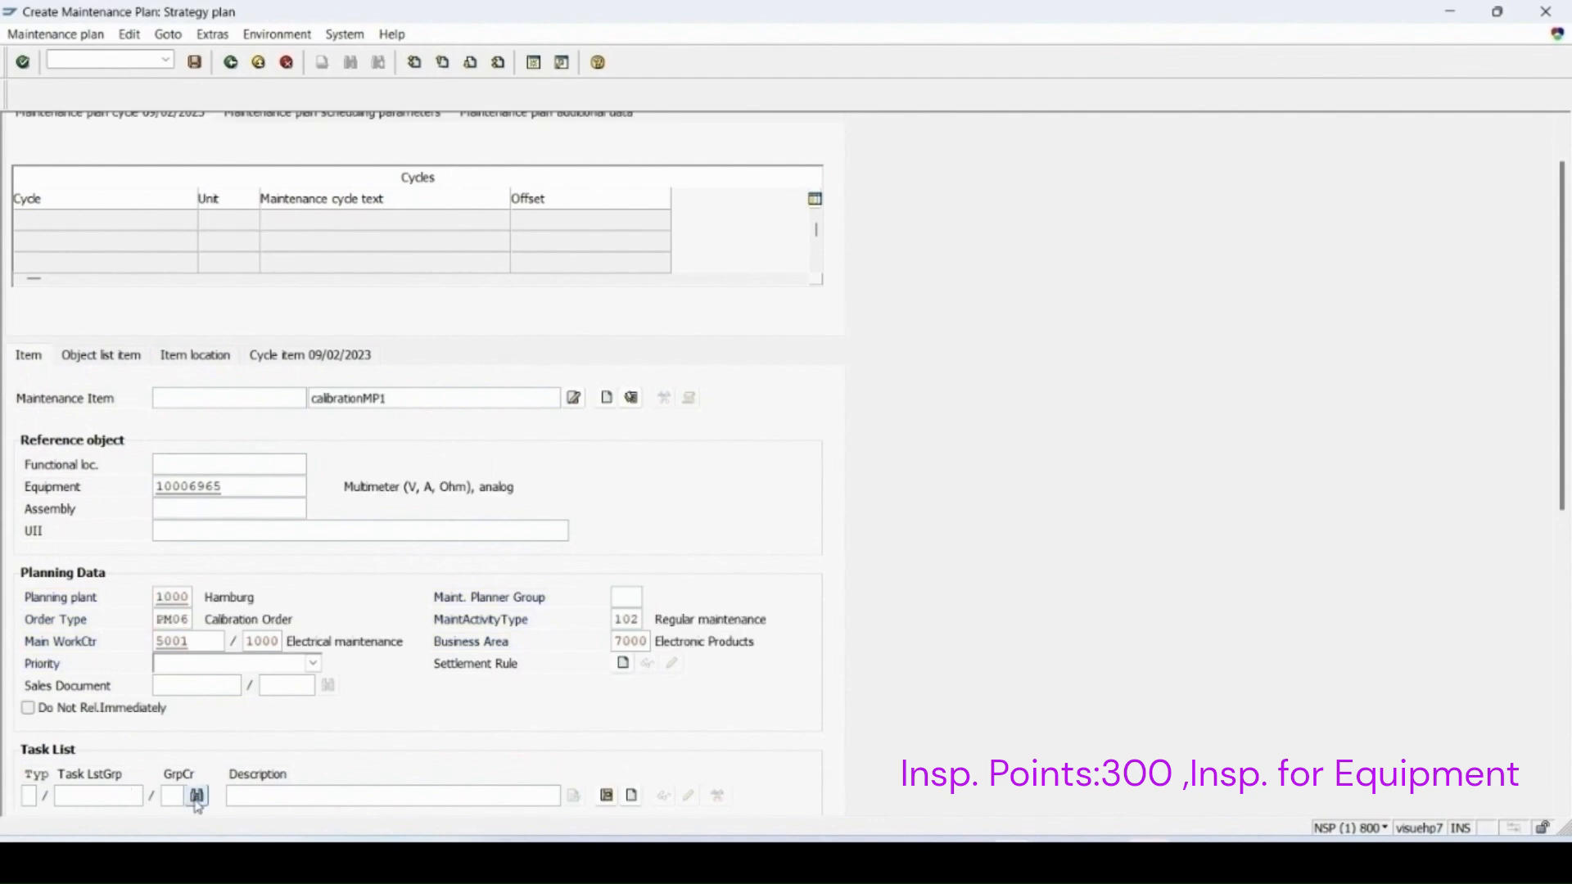
# Step: Find the task lists for equipment 10006965 and assign equipment task list group 51 to the maintenance item
pyautogui.click(197, 771)
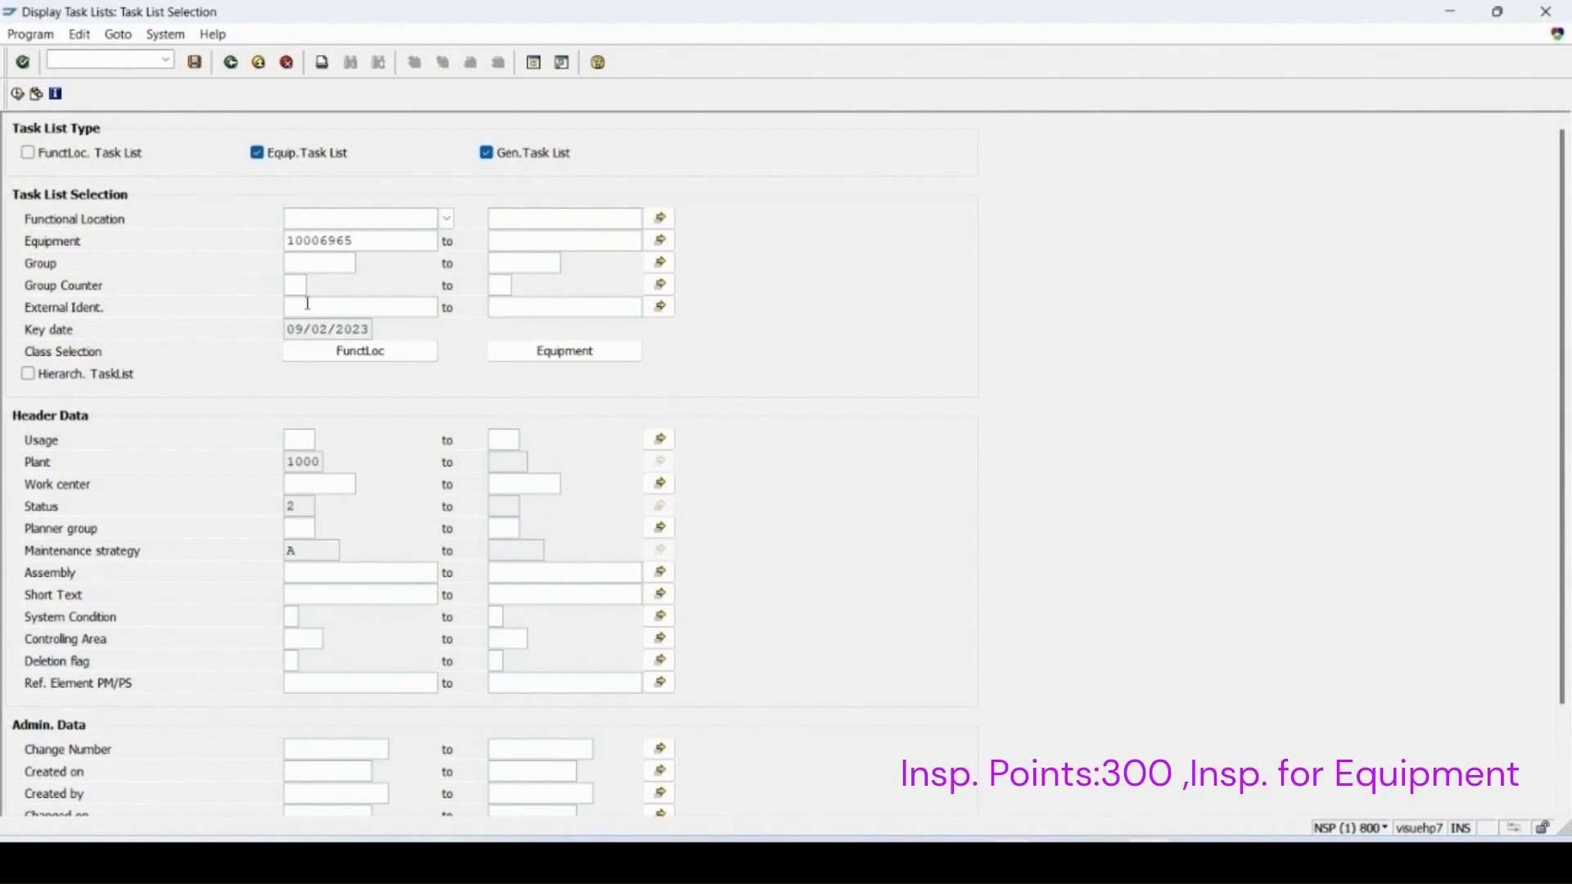
pyautogui.click(17, 93)
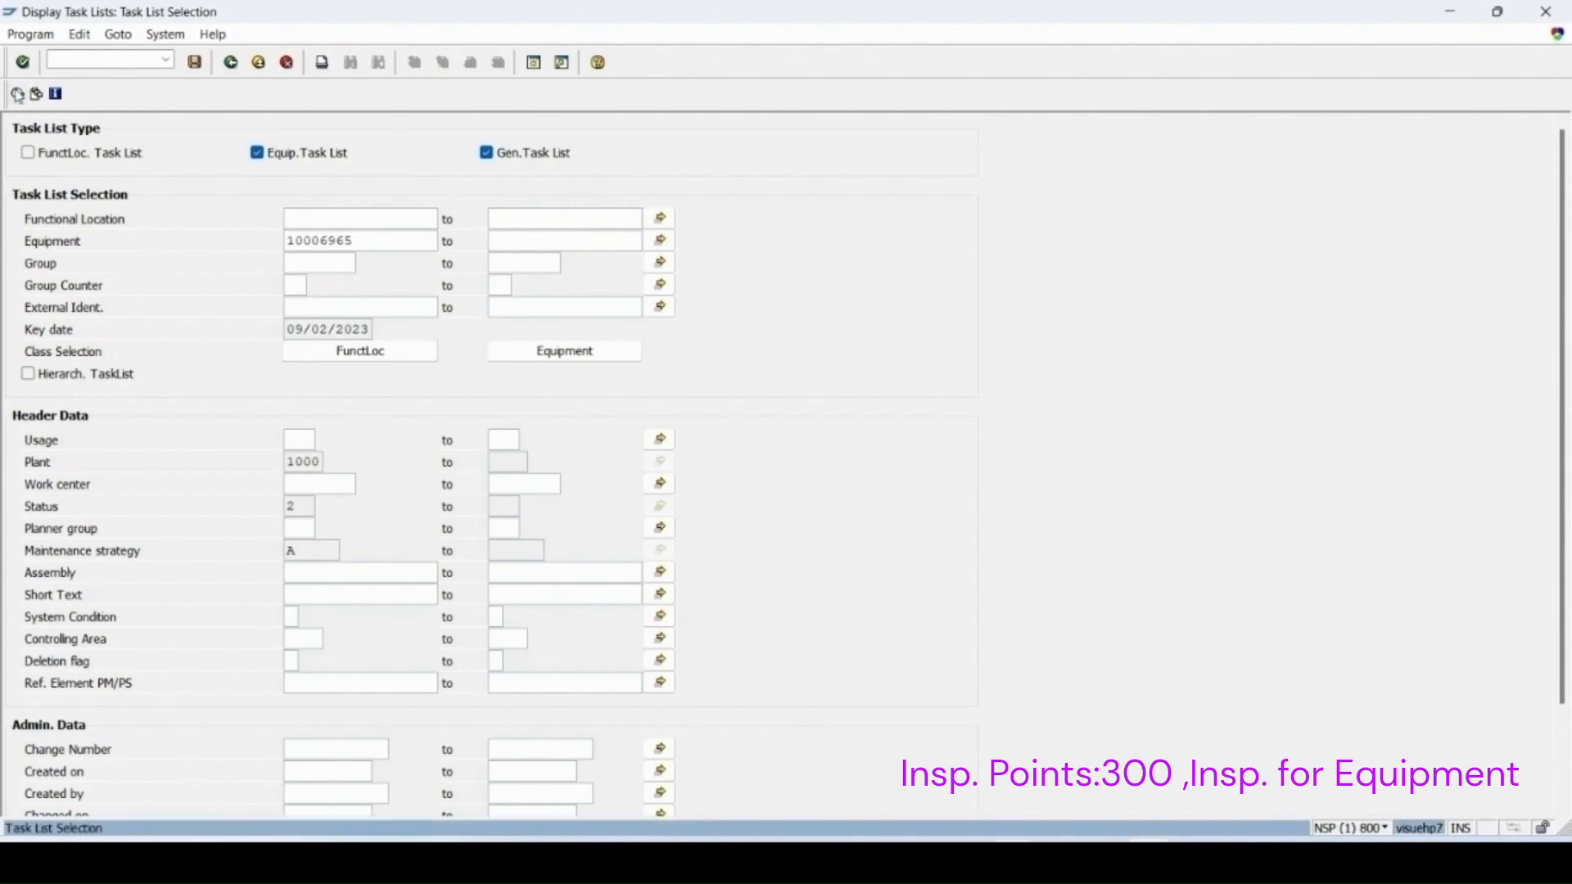
pyautogui.click(17, 236)
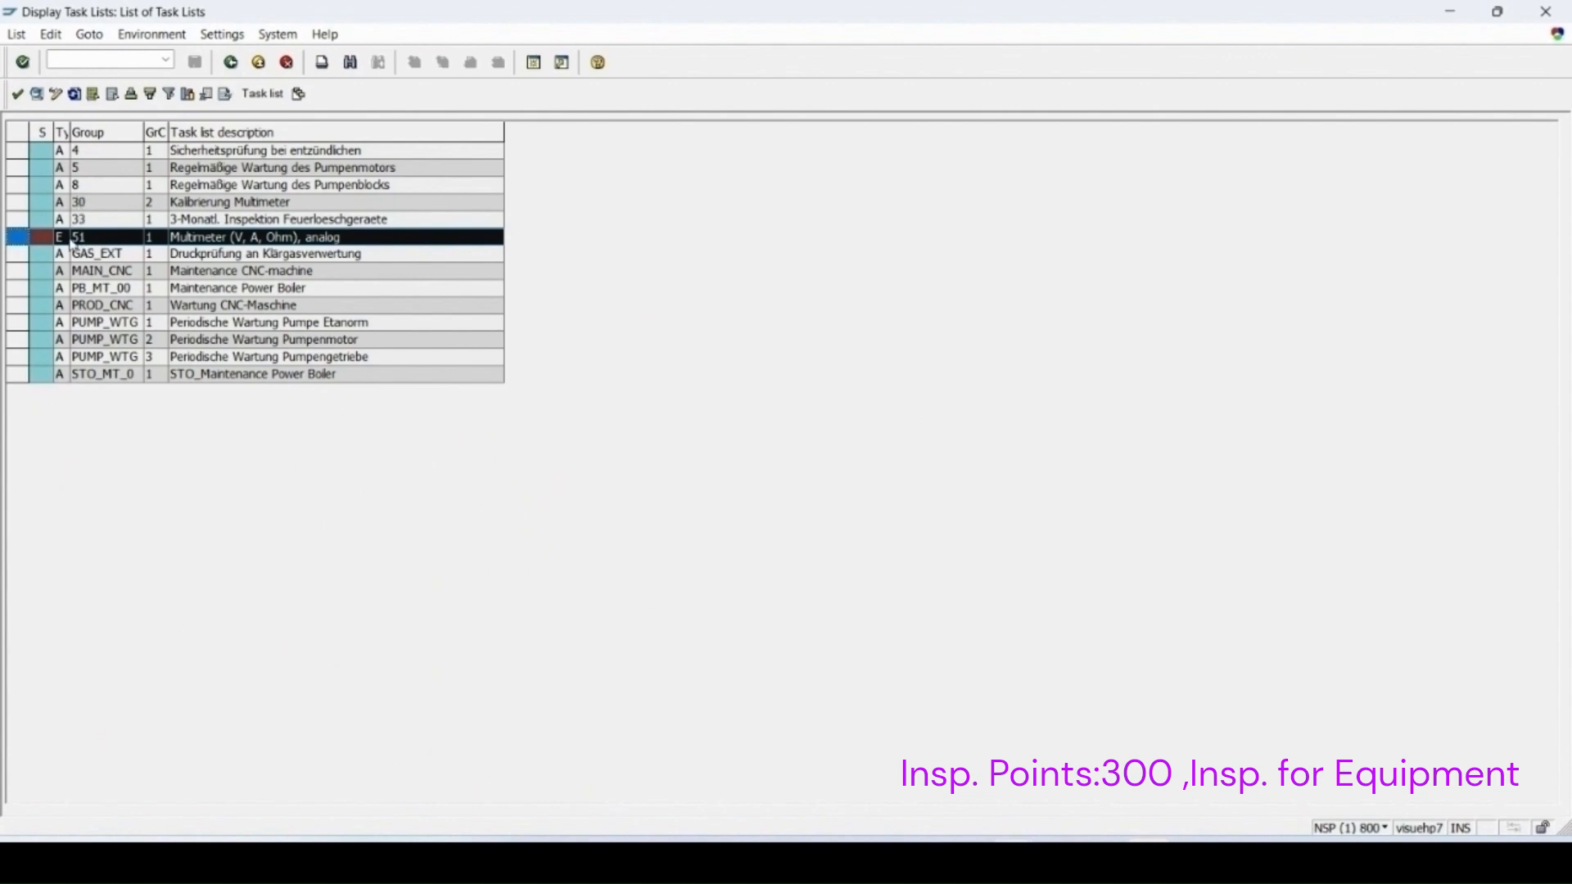
pyautogui.click(16, 94)
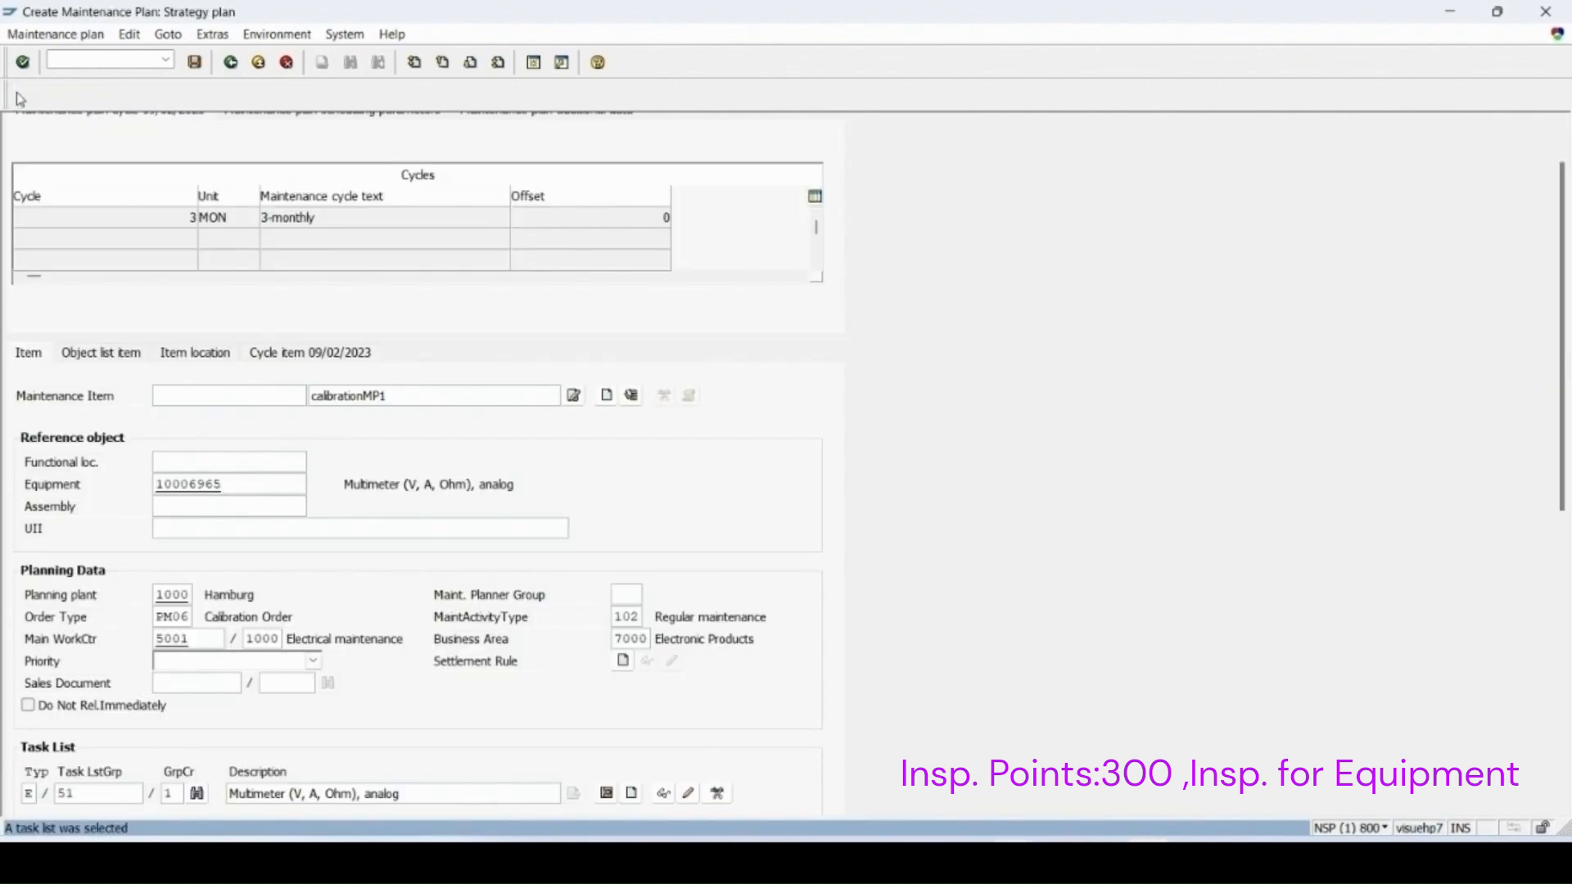
# Step: Display the assigned task list's operation and its inspection characteristics
pyautogui.scroll(-1, 480, 636)
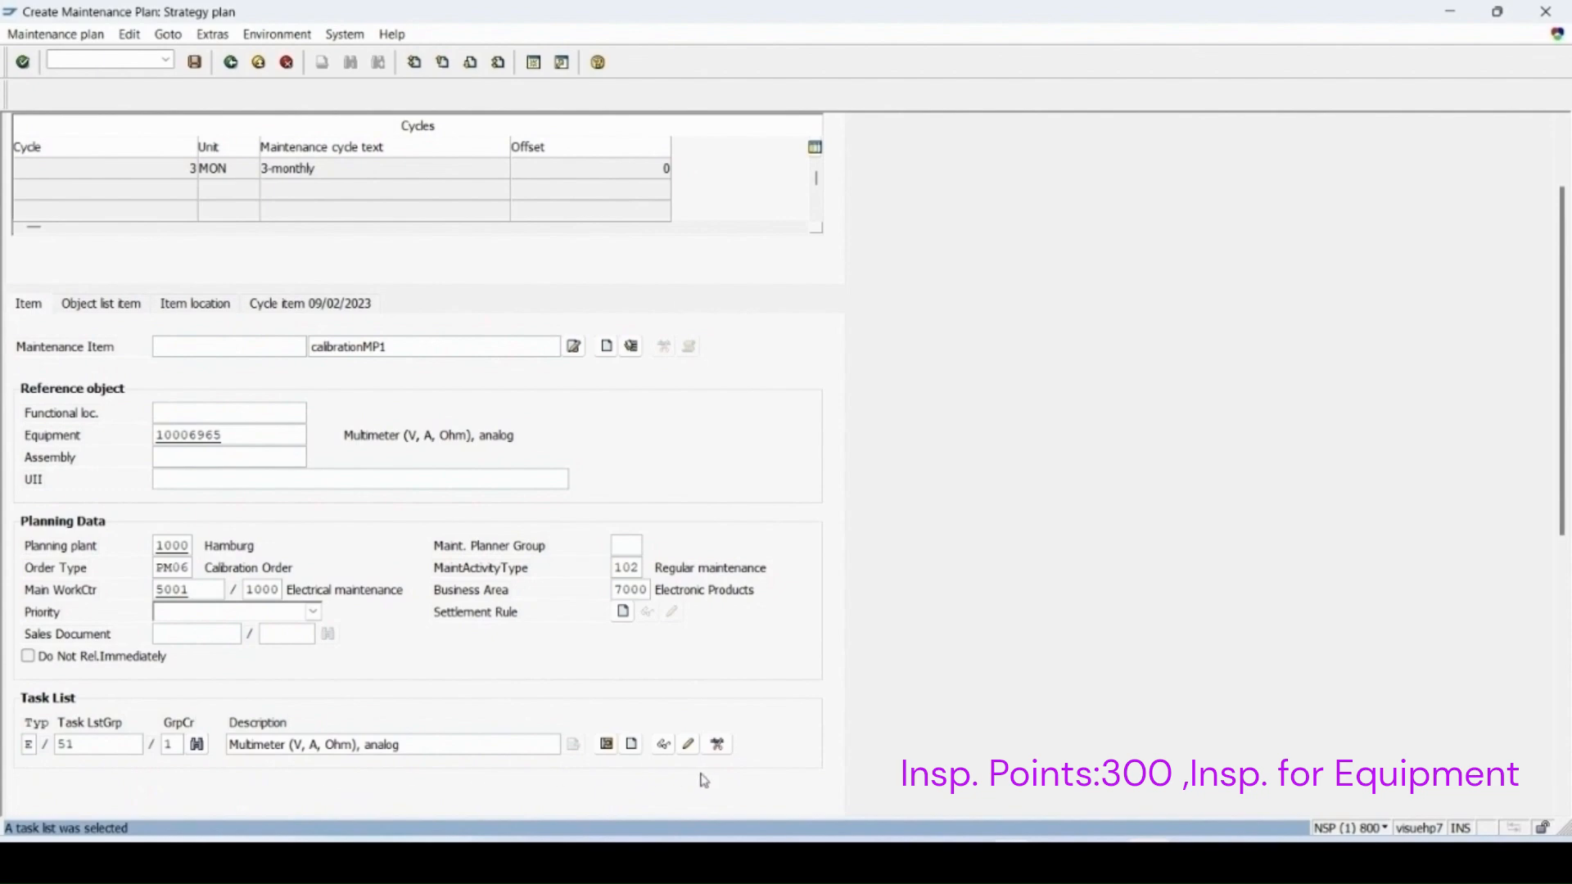
pyautogui.click(663, 744)
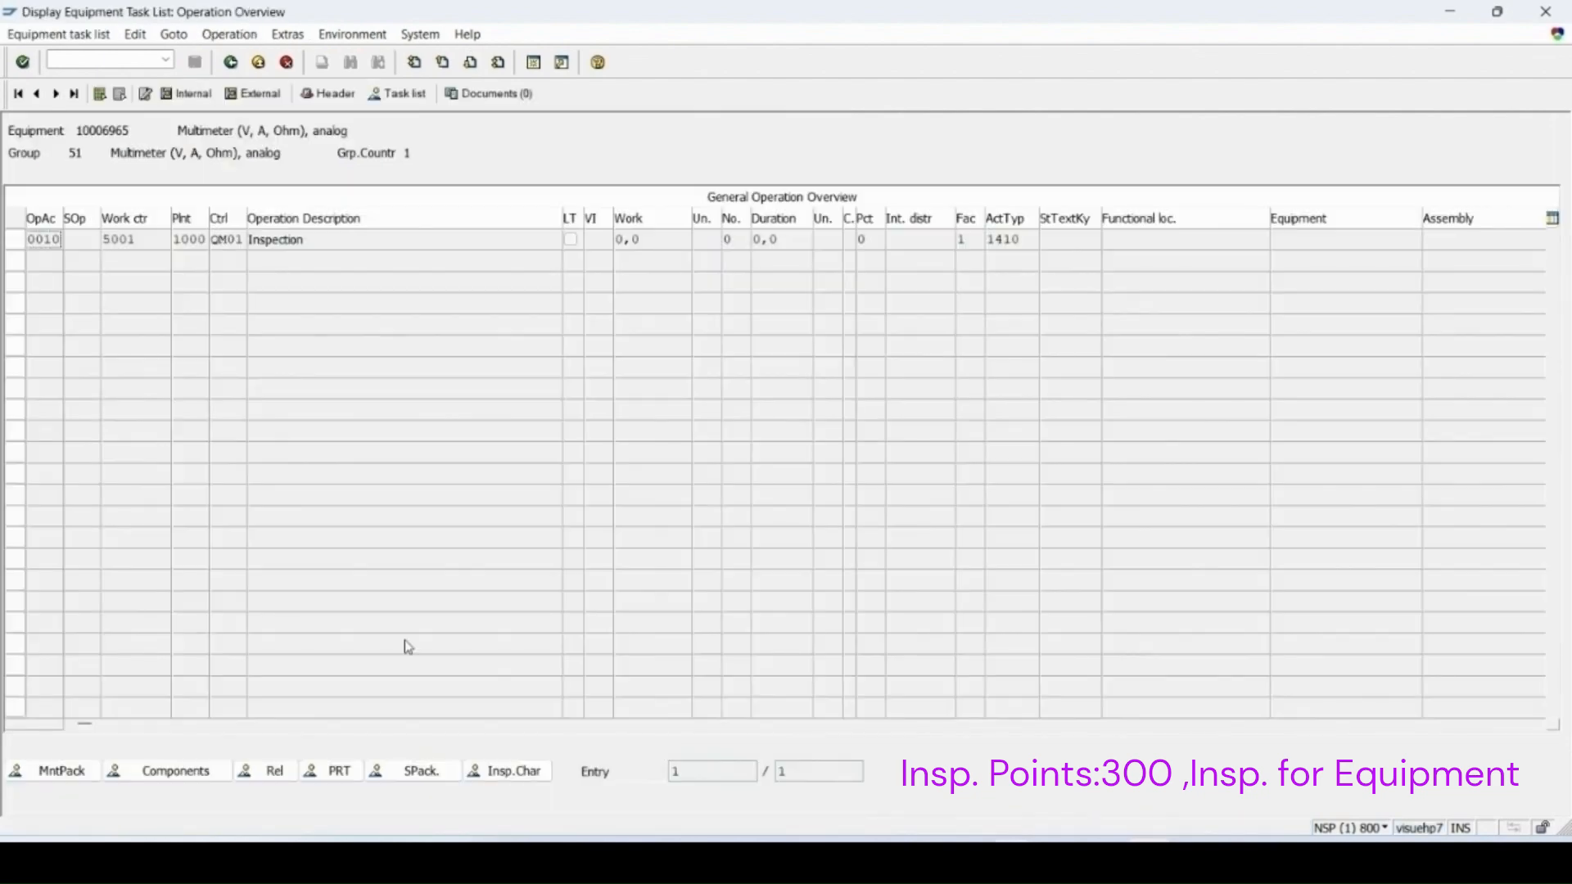
pyautogui.click(17, 239)
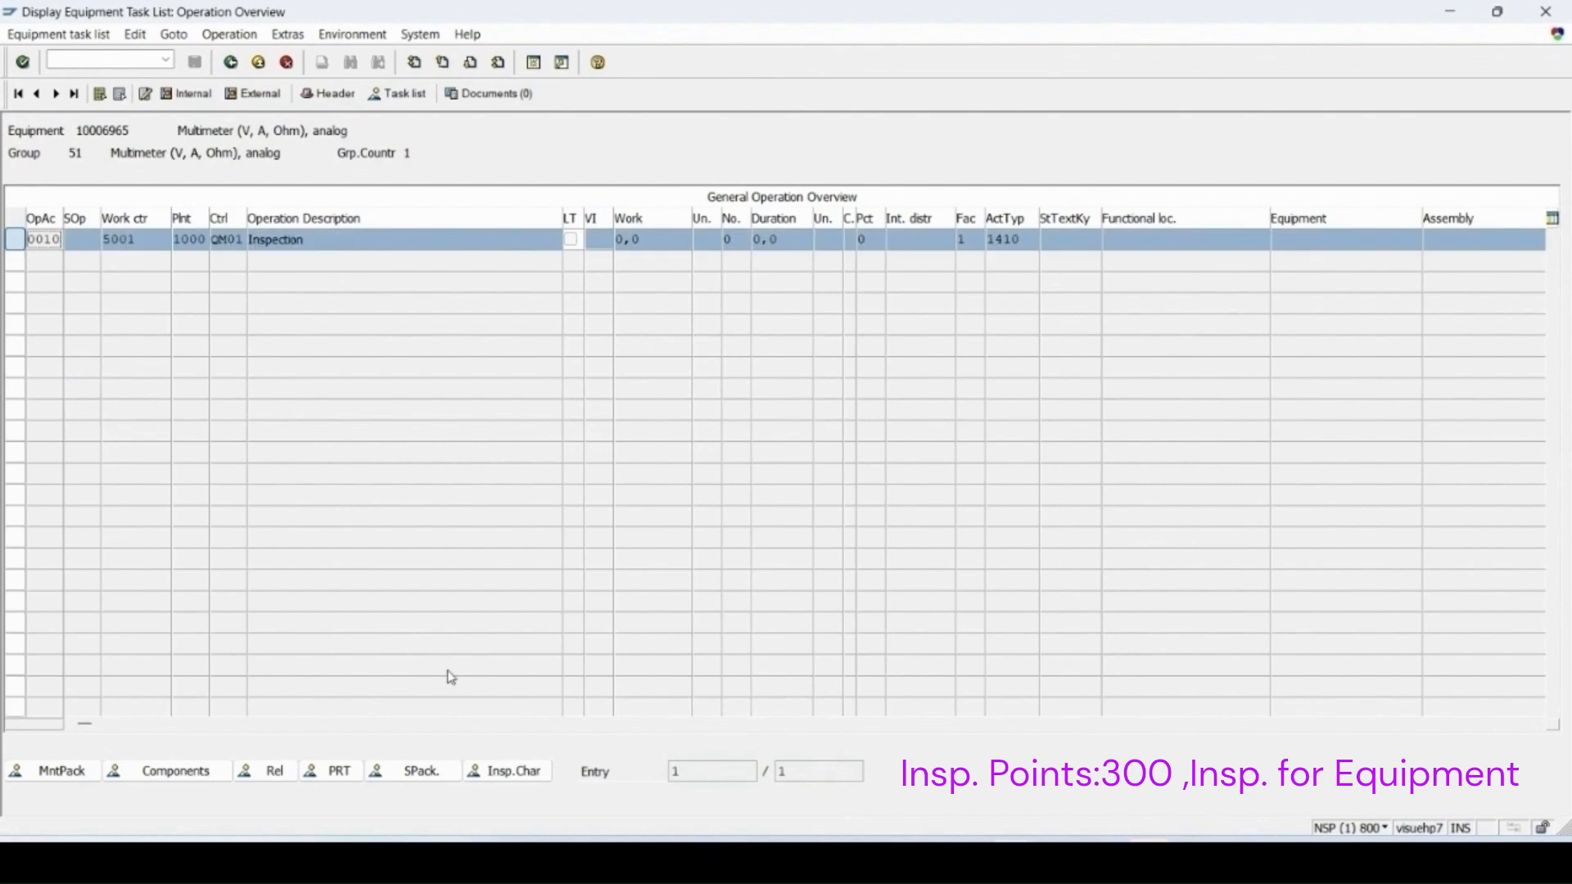
pyautogui.click(509, 776)
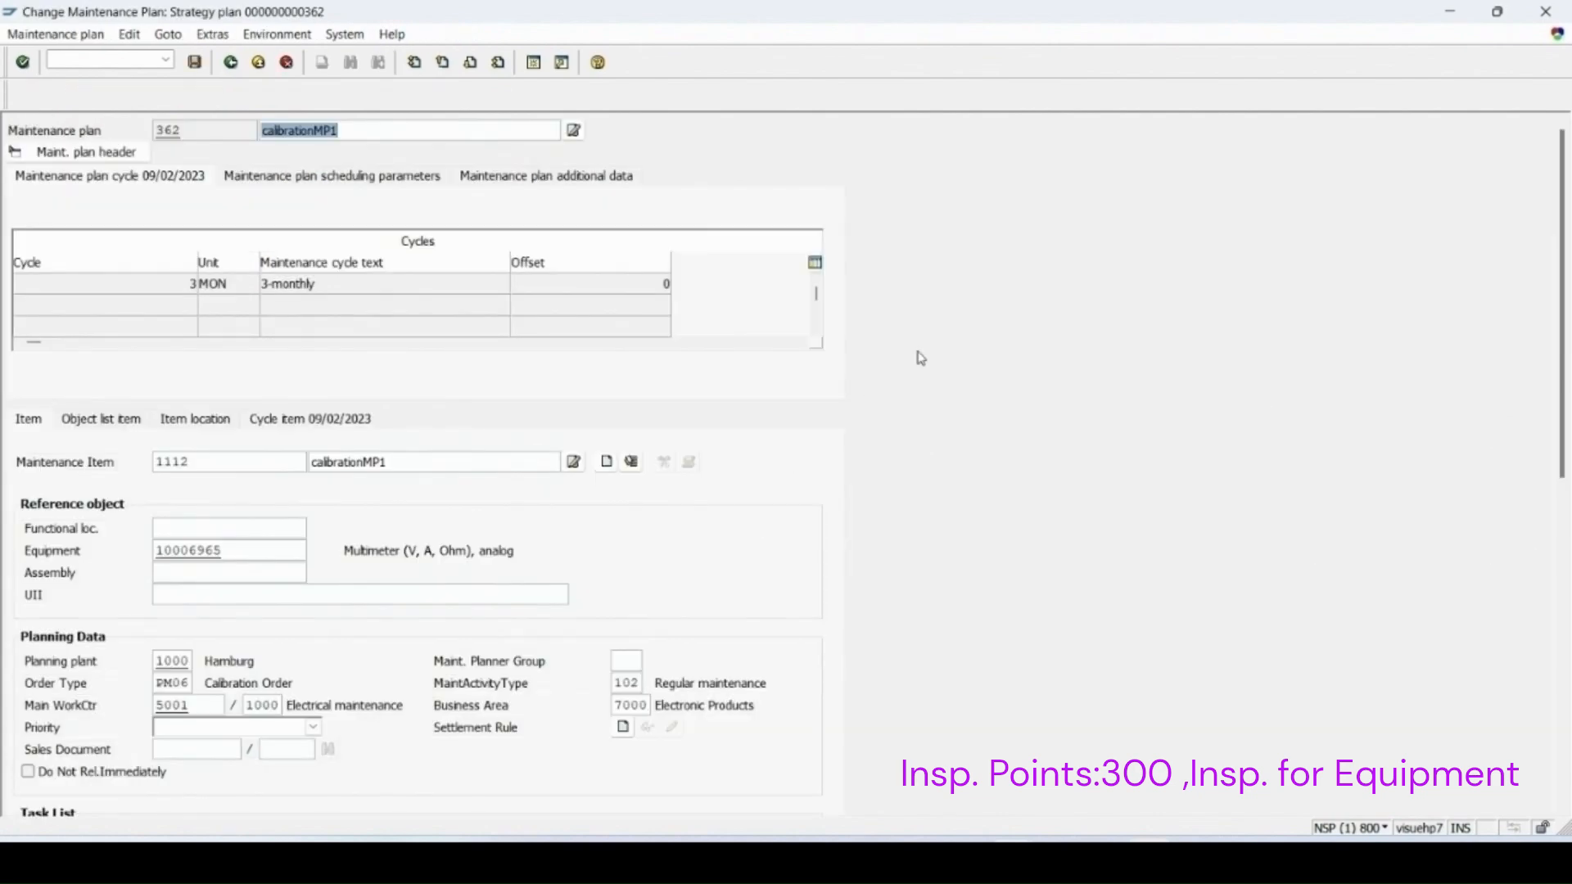
# Step: Set the plan's call horizon to 100% in the scheduling parameters and save, confirming cycle start 09/02/2023
pyautogui.click(325, 179)
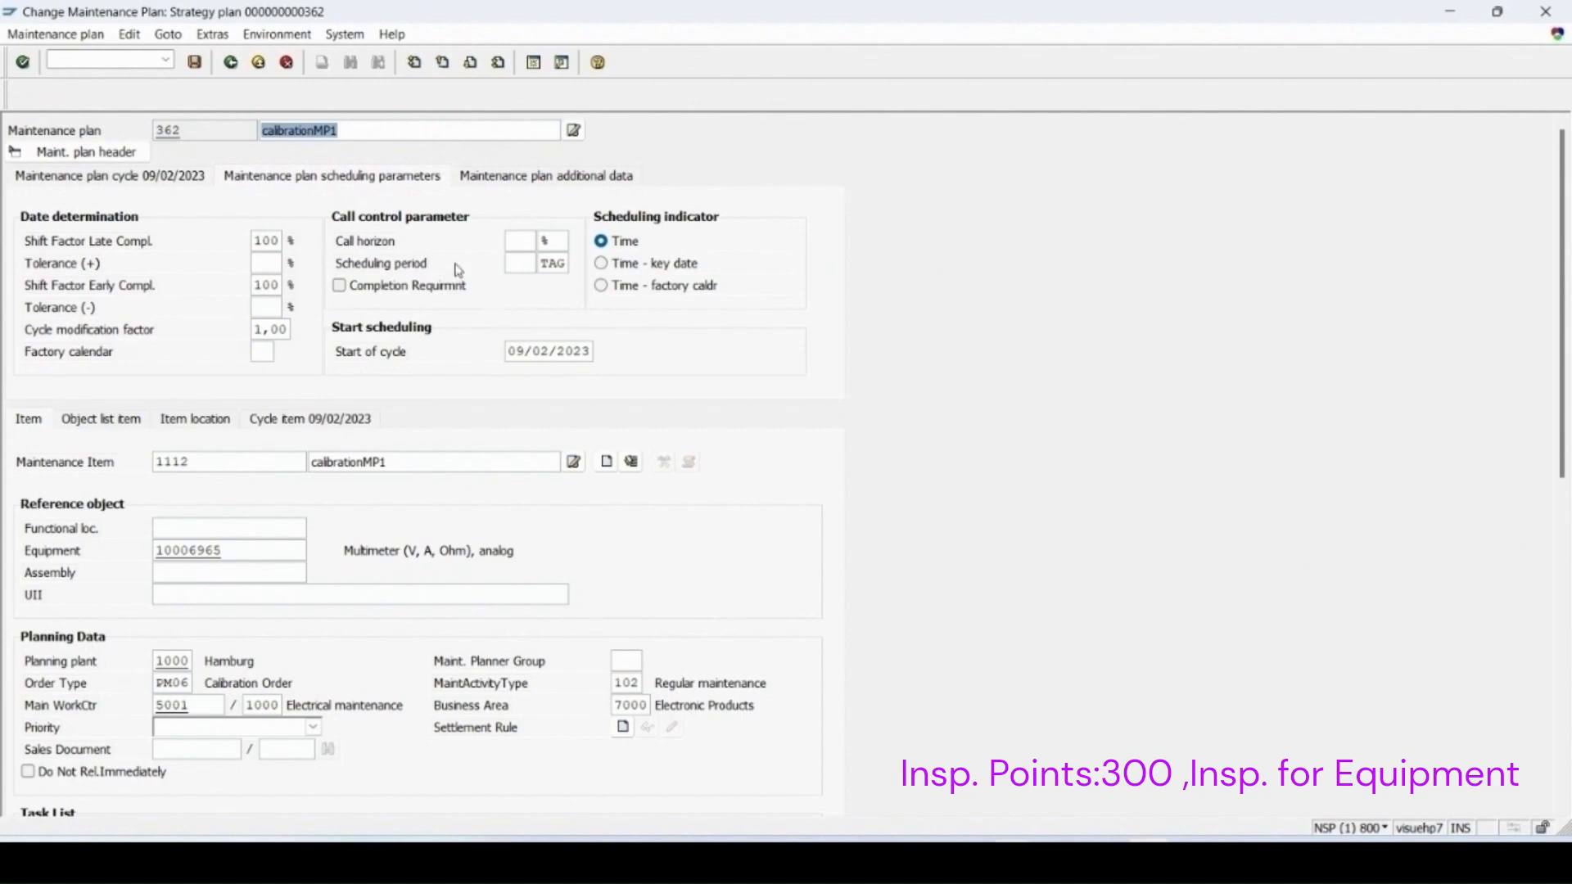
pyautogui.click(524, 249)
pyautogui.write('100')
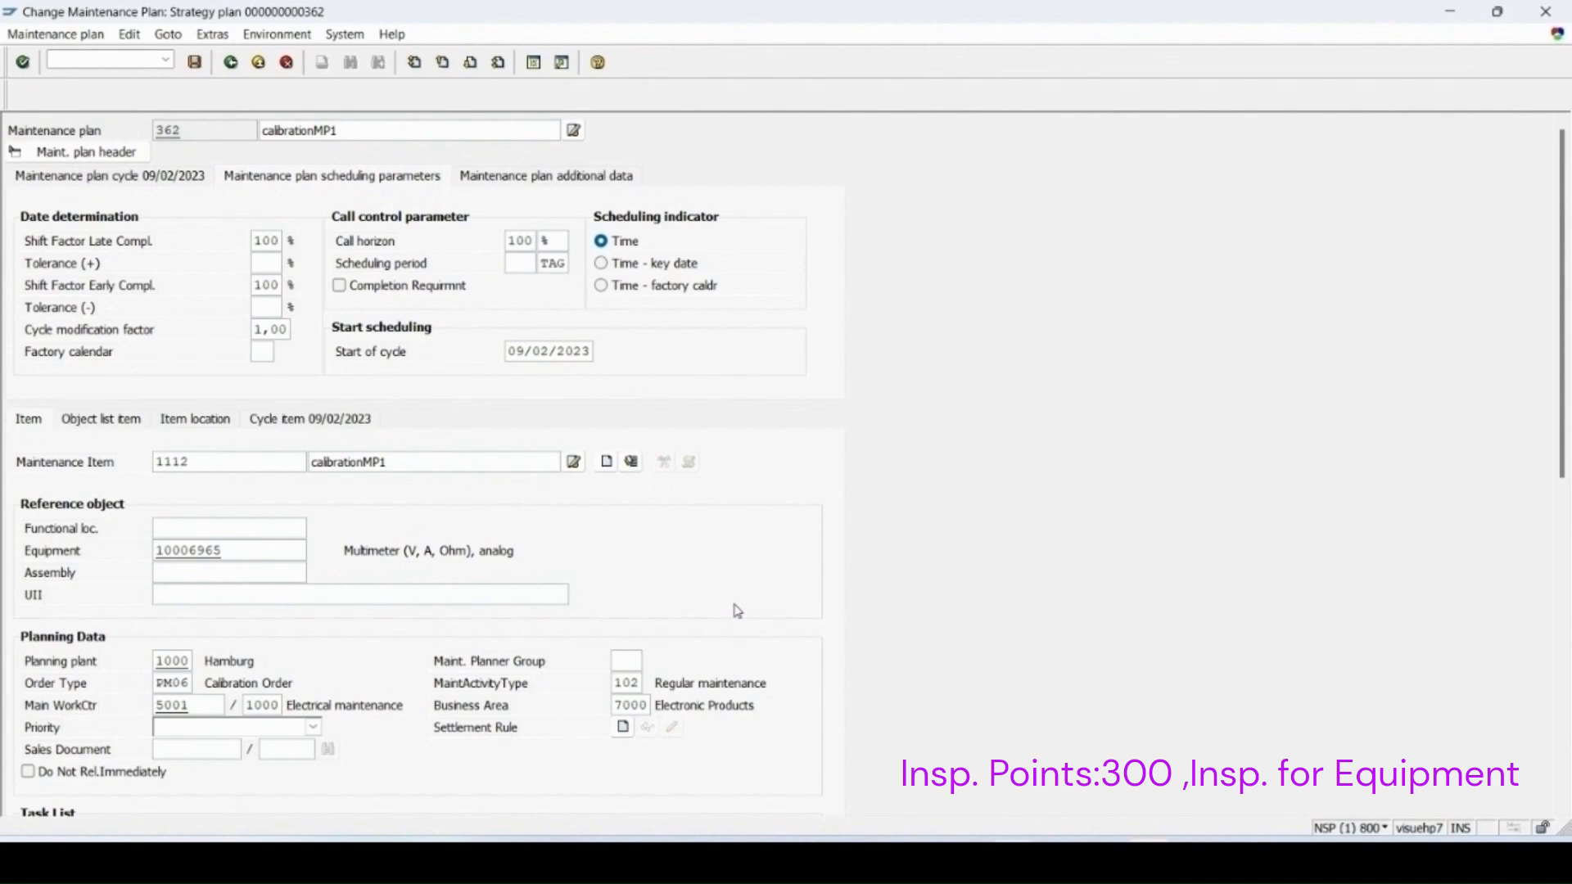
pyautogui.press('Return')
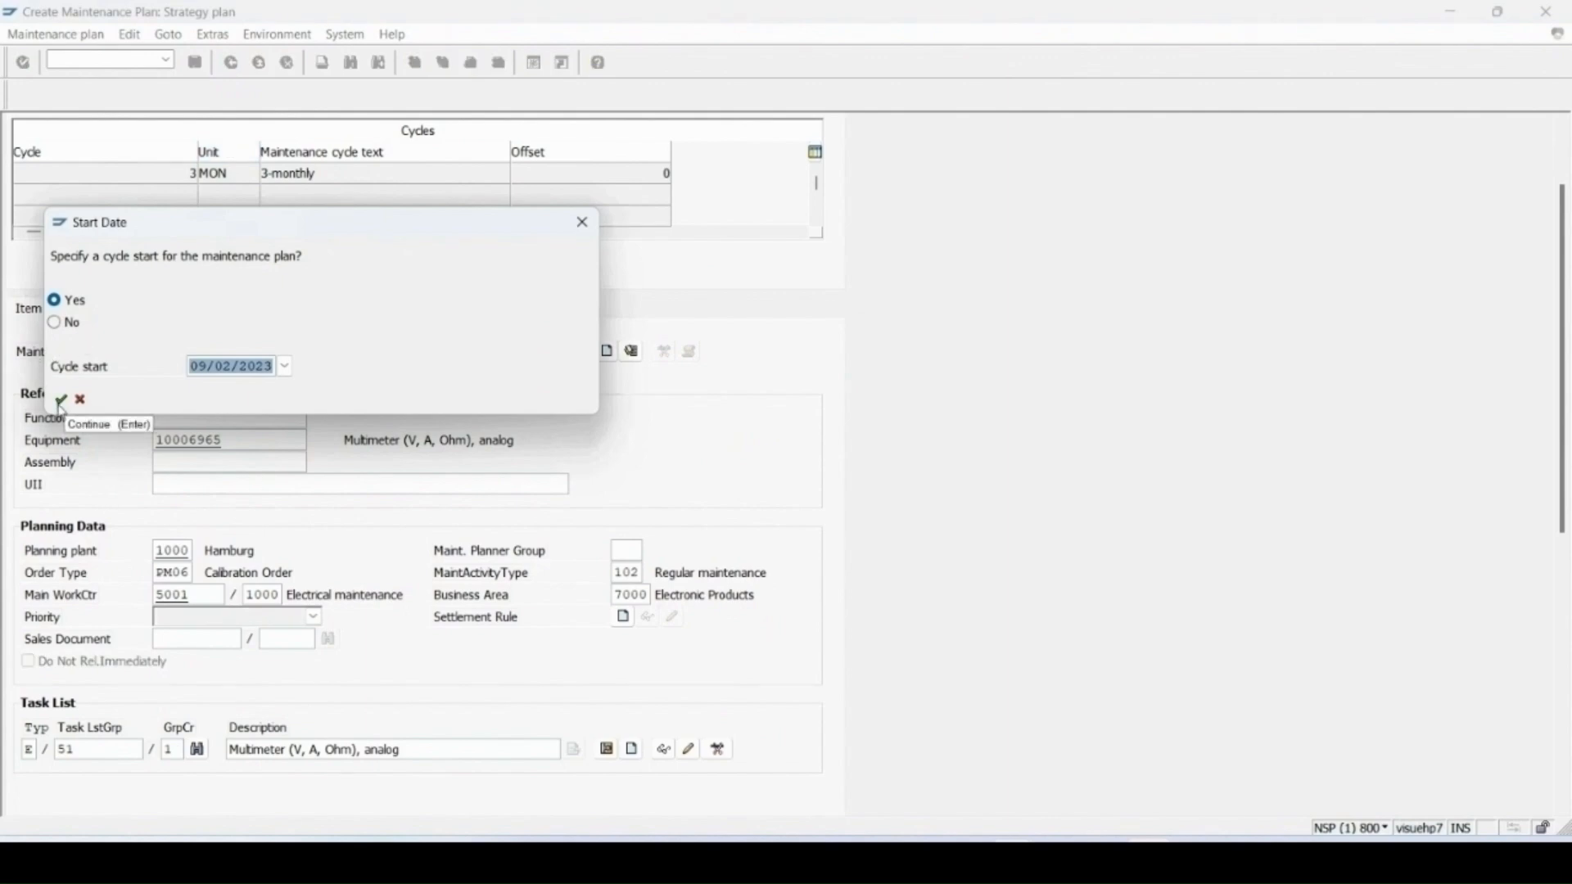
pyautogui.click(61, 401)
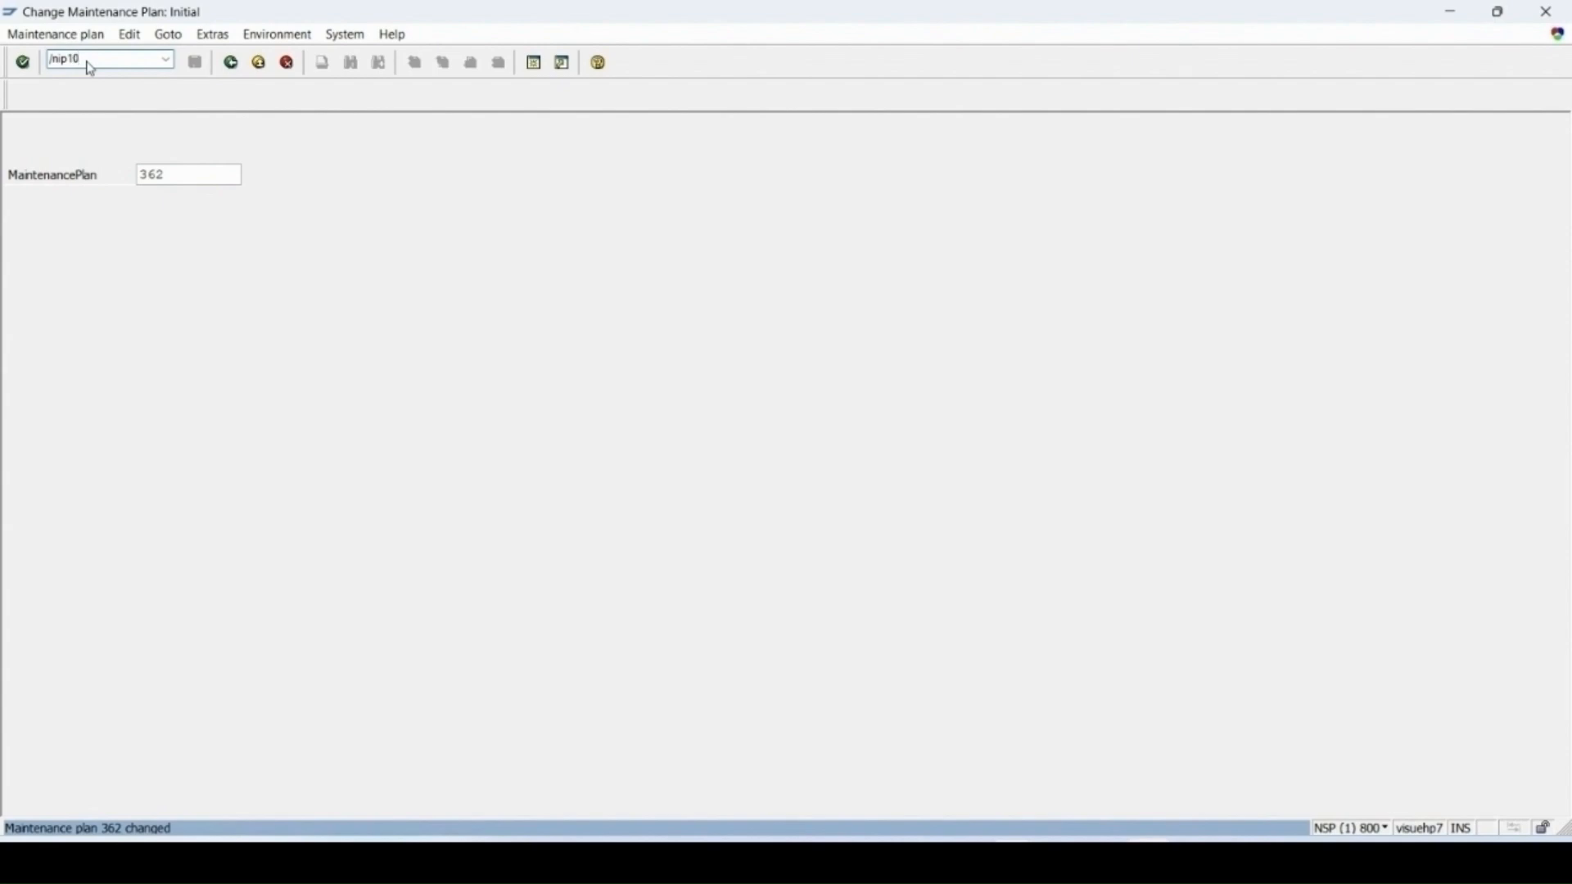
# Step: Open maintenance plan 362 for scheduling with IP10 and start it with cycle start 09/02/2023
pyautogui.press('Return')
pyautogui.press('Return')
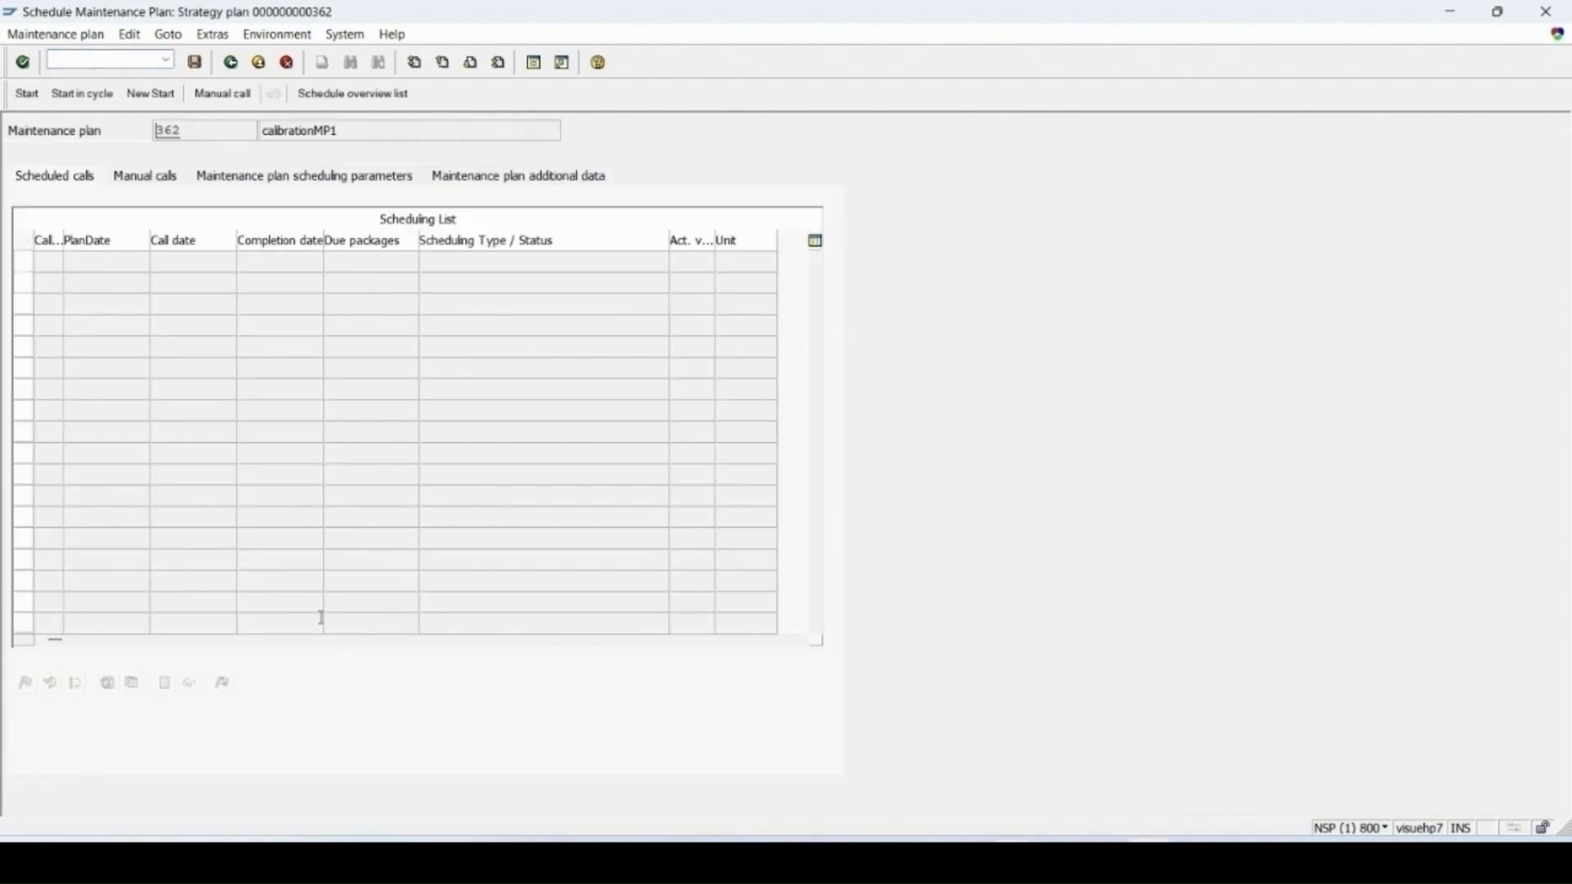
pyautogui.click(25, 95)
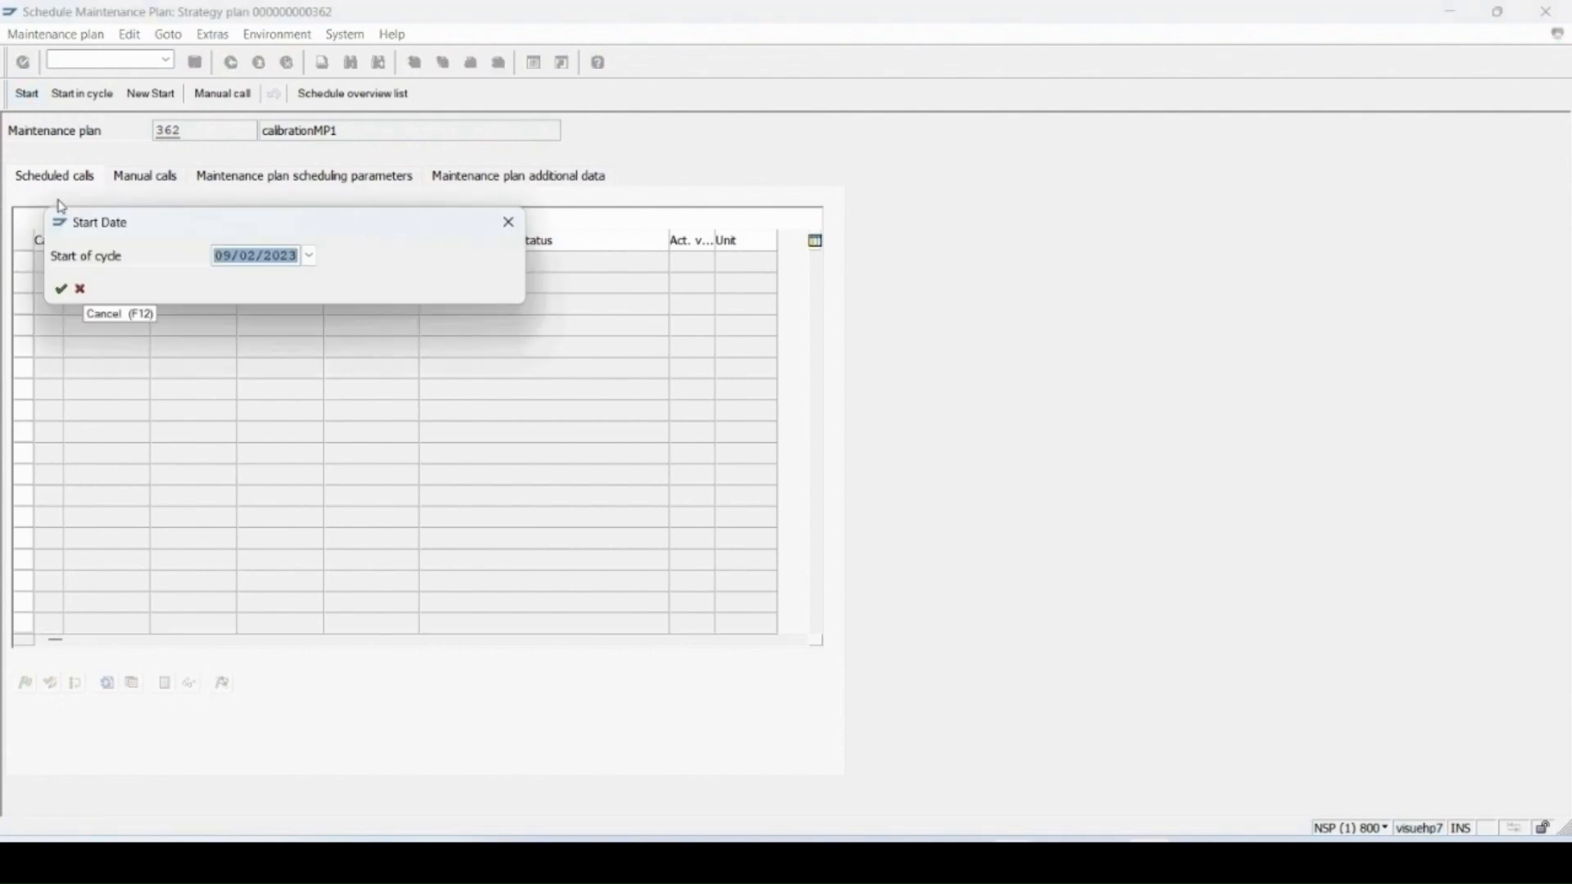
pyautogui.click(58, 290)
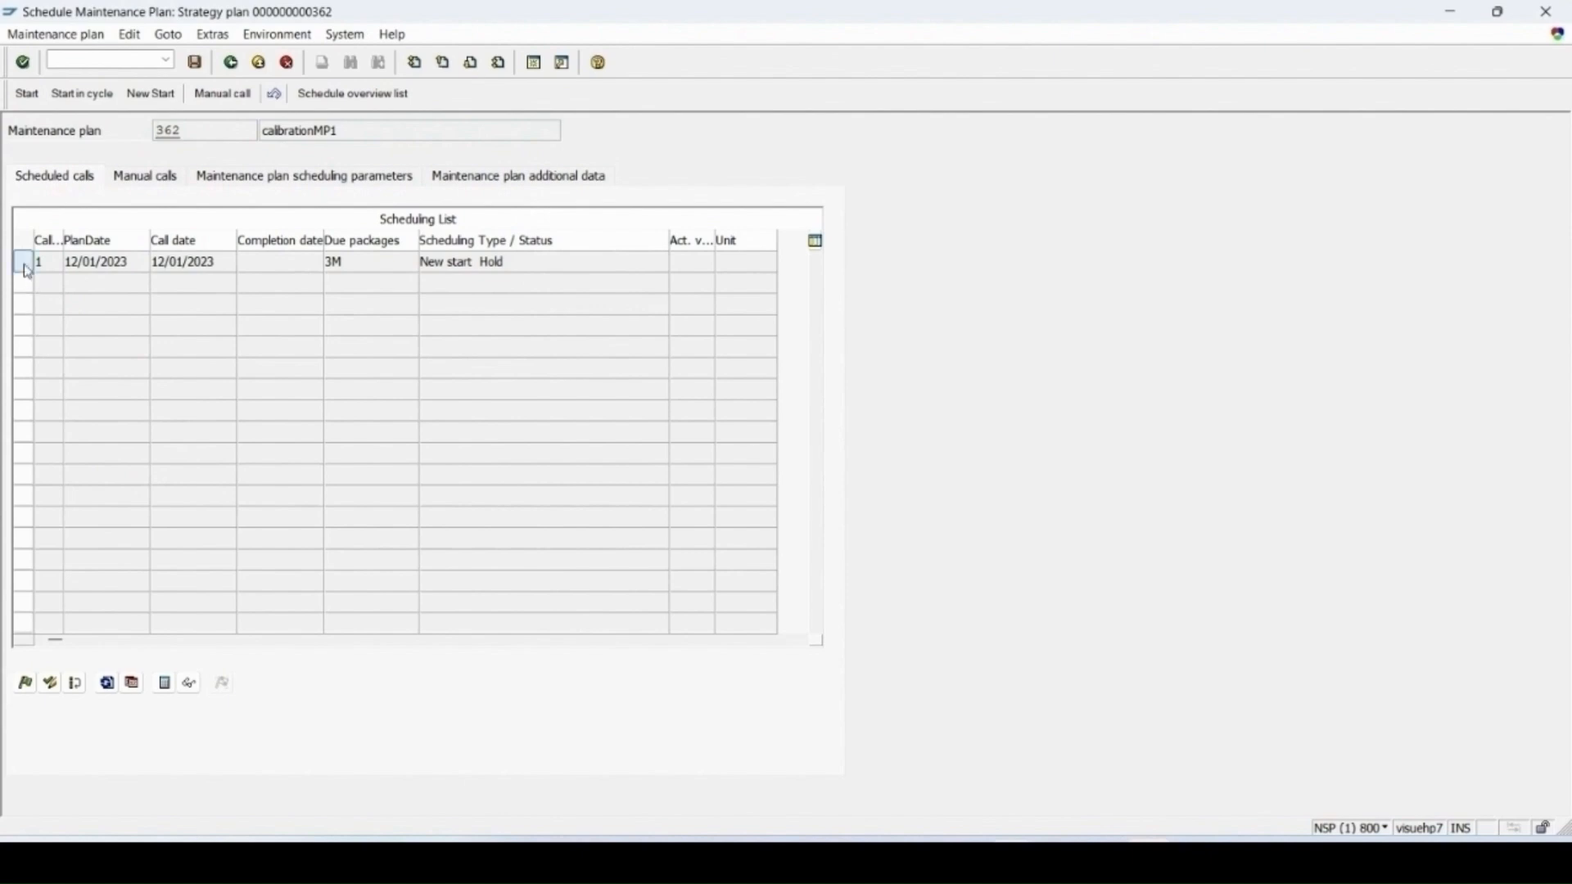
# Step: Release the first scheduled call and save the schedule, answering Yes to the cost calculation prompt
pyautogui.click(23, 262)
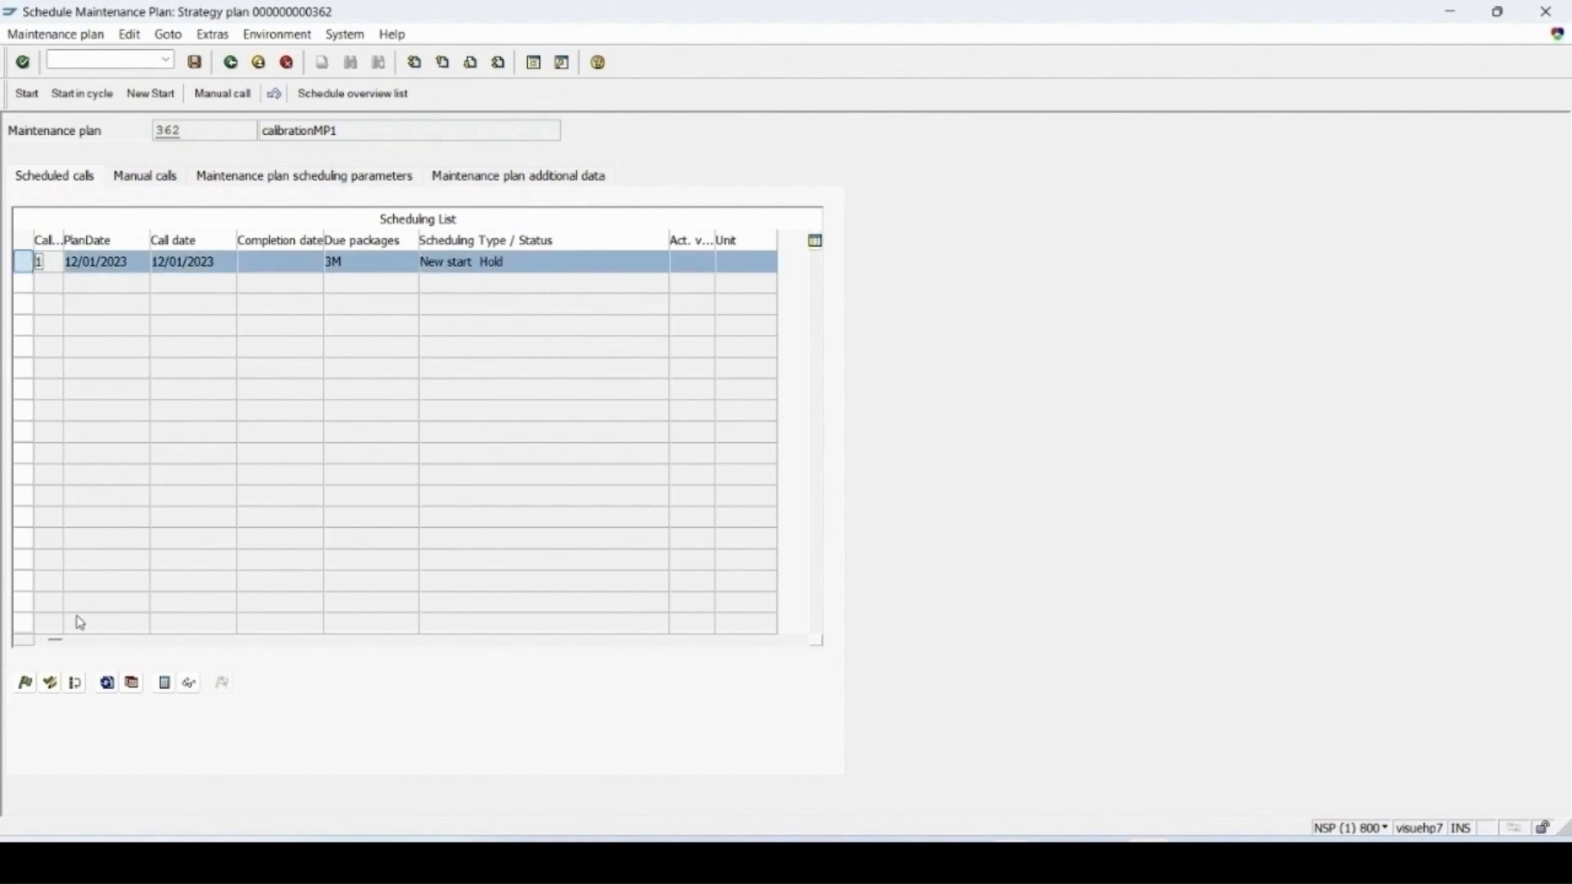
pyautogui.click(26, 684)
pyautogui.click(195, 64)
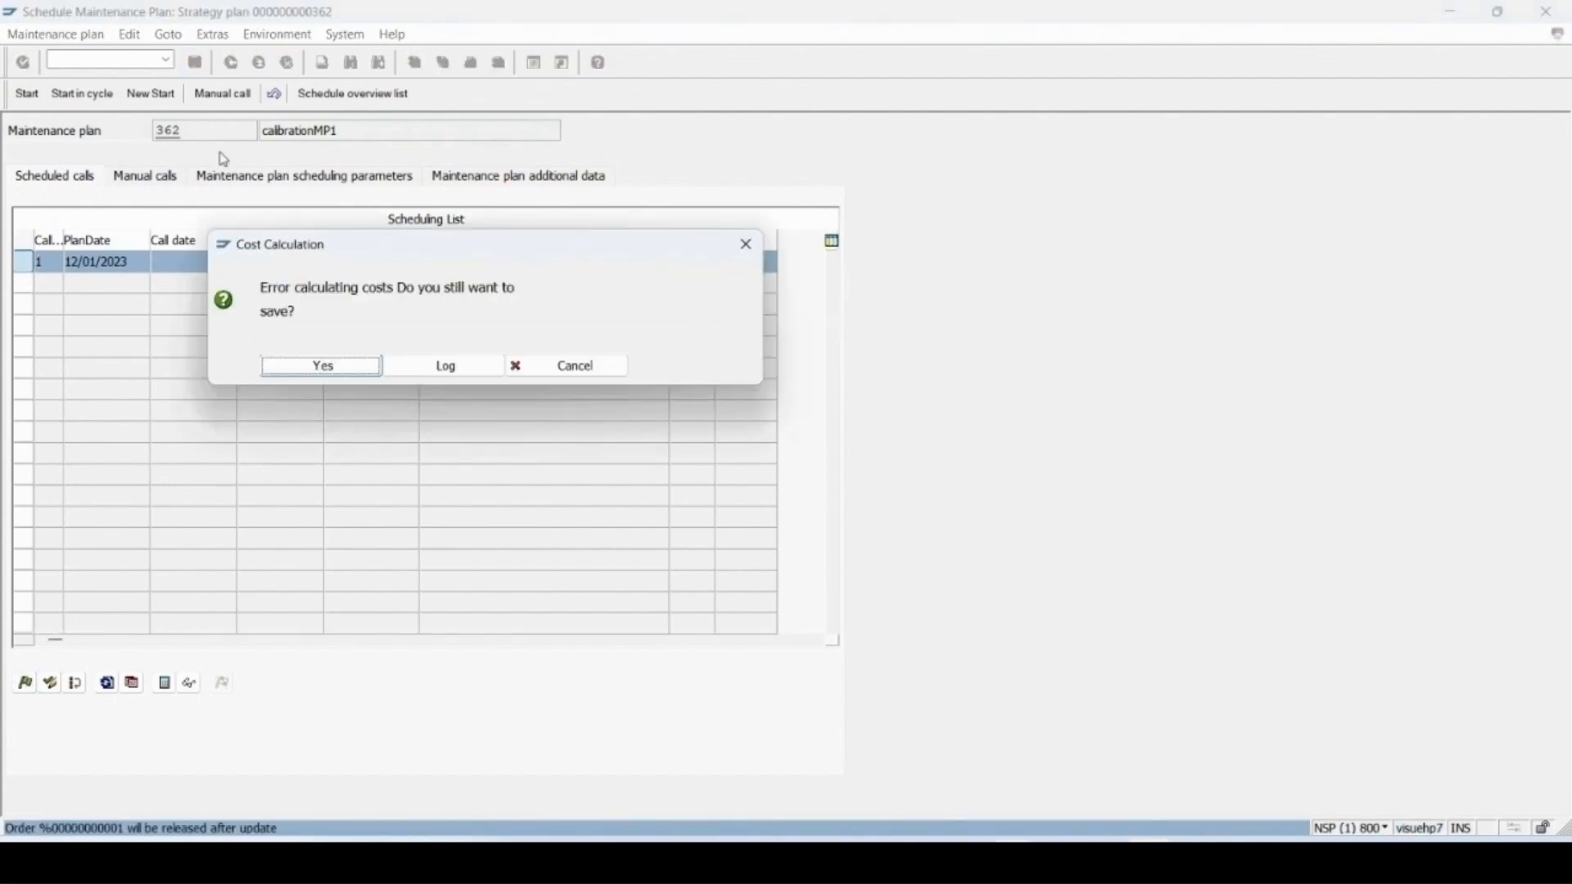
pyautogui.click(323, 366)
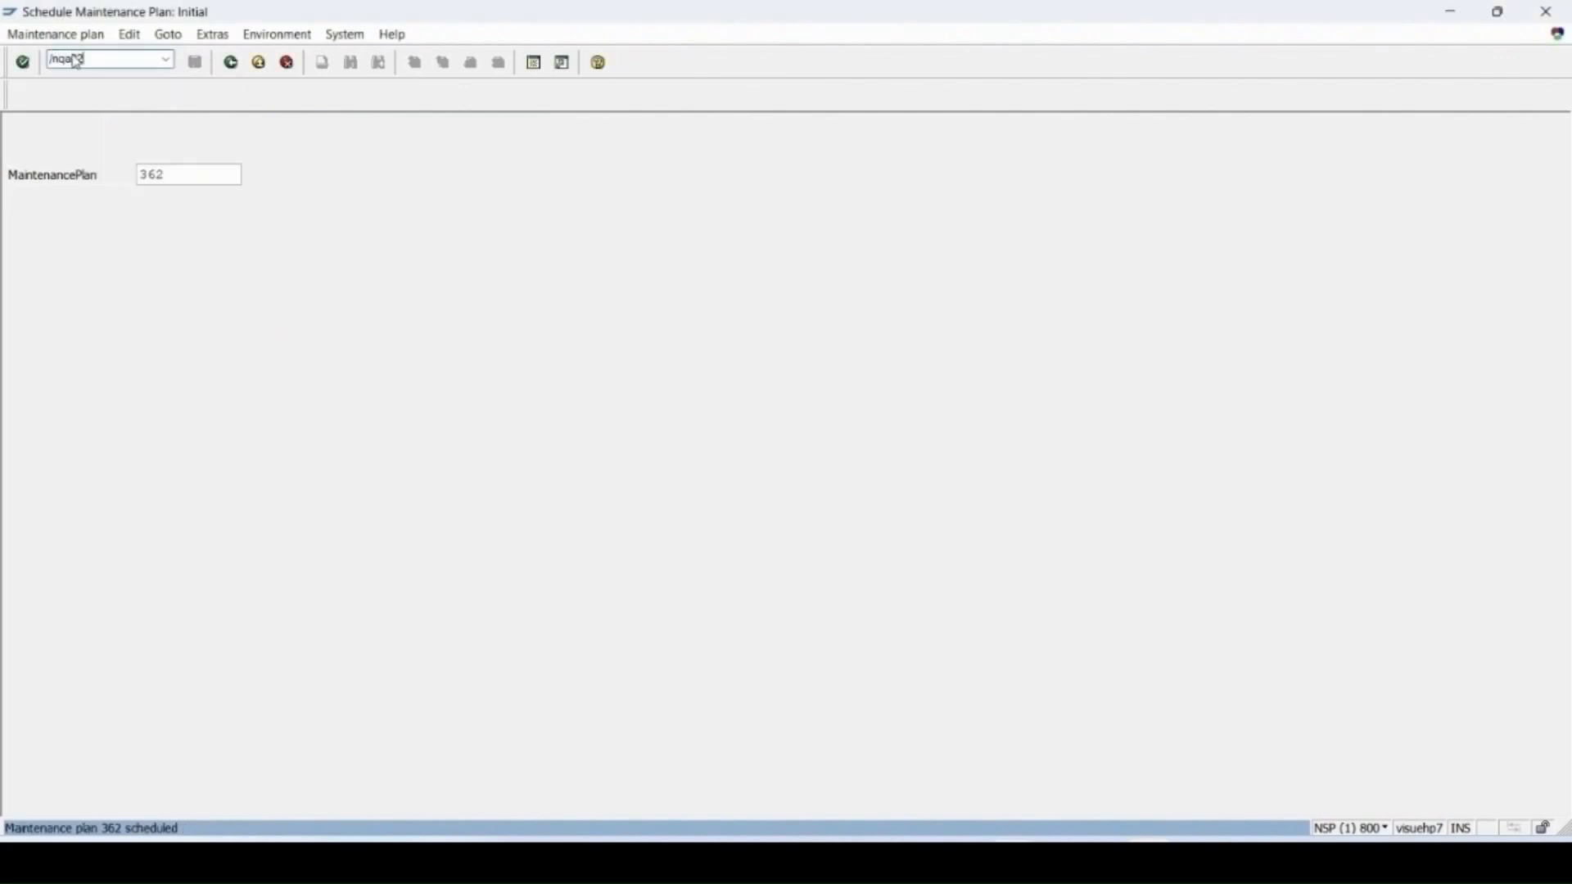
# Step: Open QA32 and list inspection lots without a usage decision
pyautogui.press('Return')
pyautogui.click(172, 507)
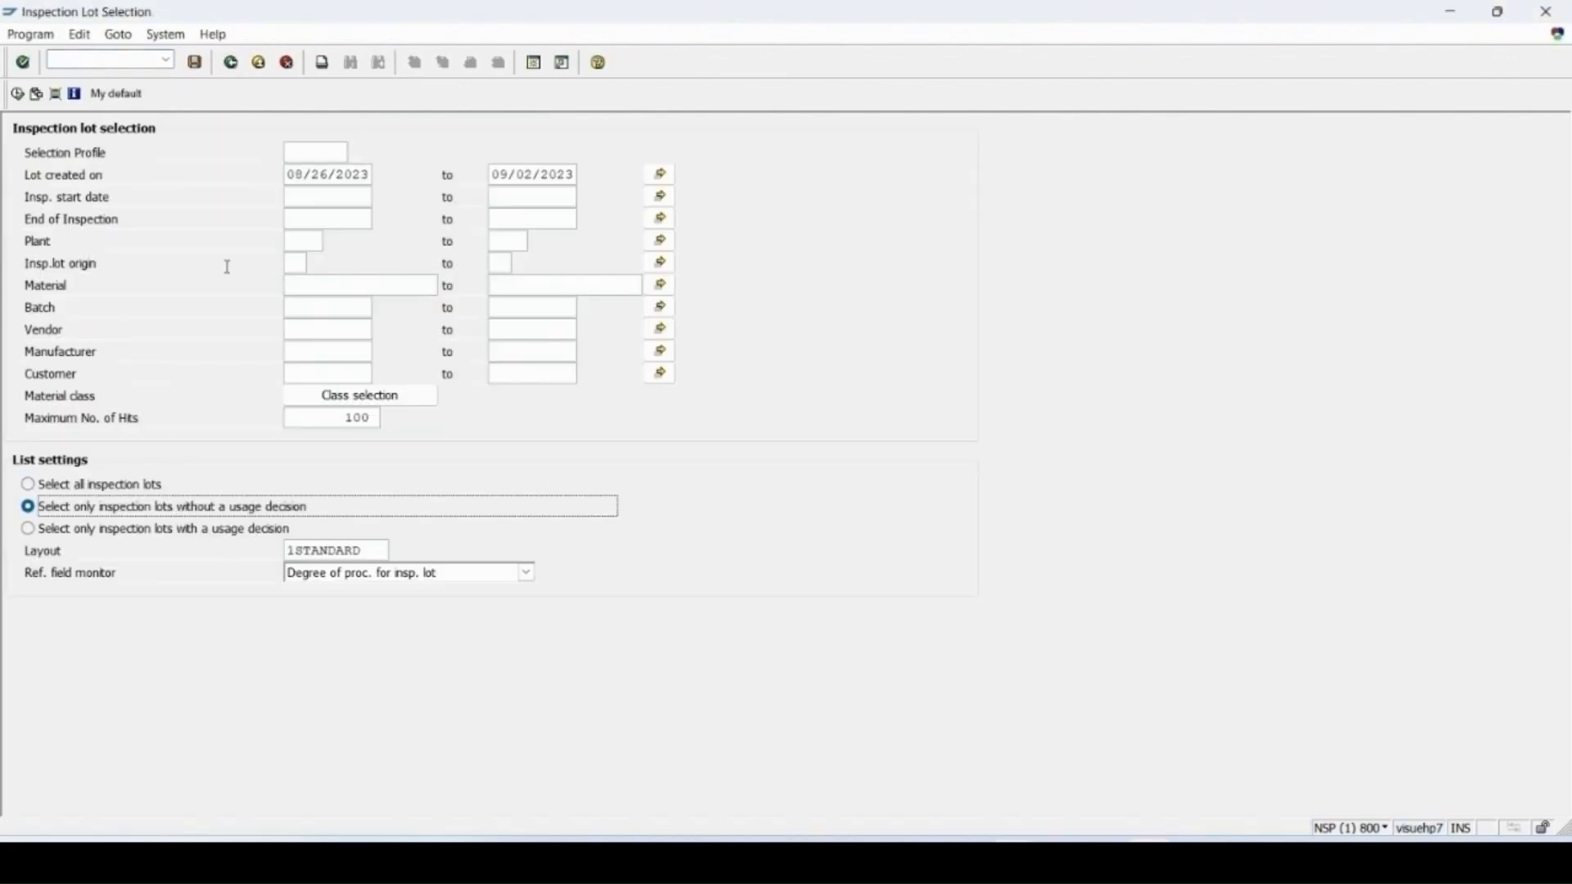
pyautogui.click(17, 95)
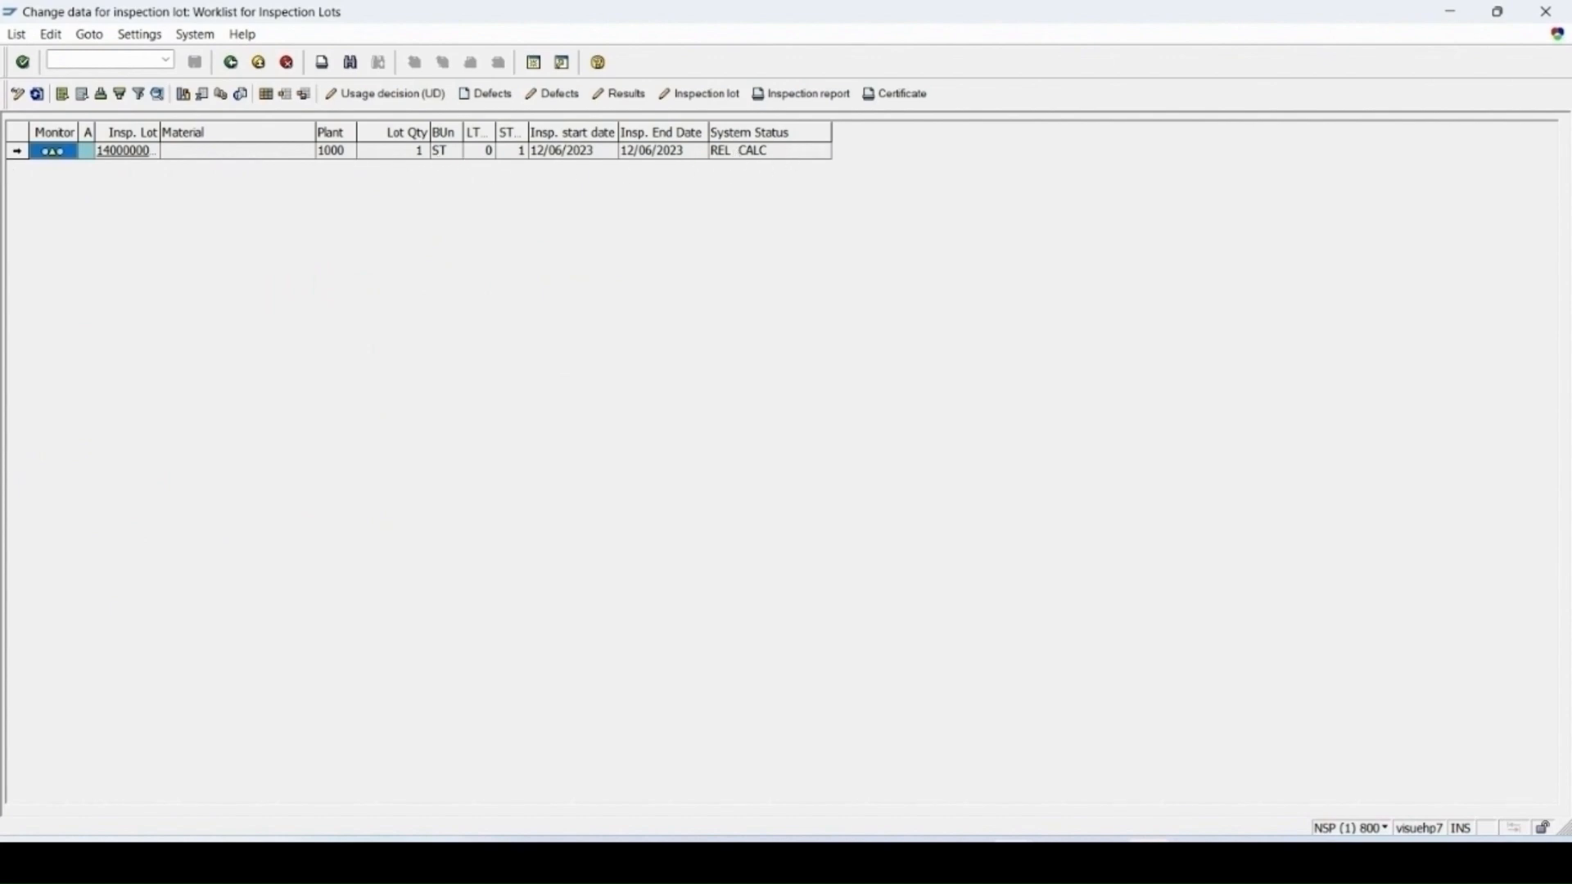
# Step: Record result 7 for the HEIGHT characteristic of the lot at inspection point equipment 10006965
pyautogui.click(16, 152)
pyautogui.click(620, 94)
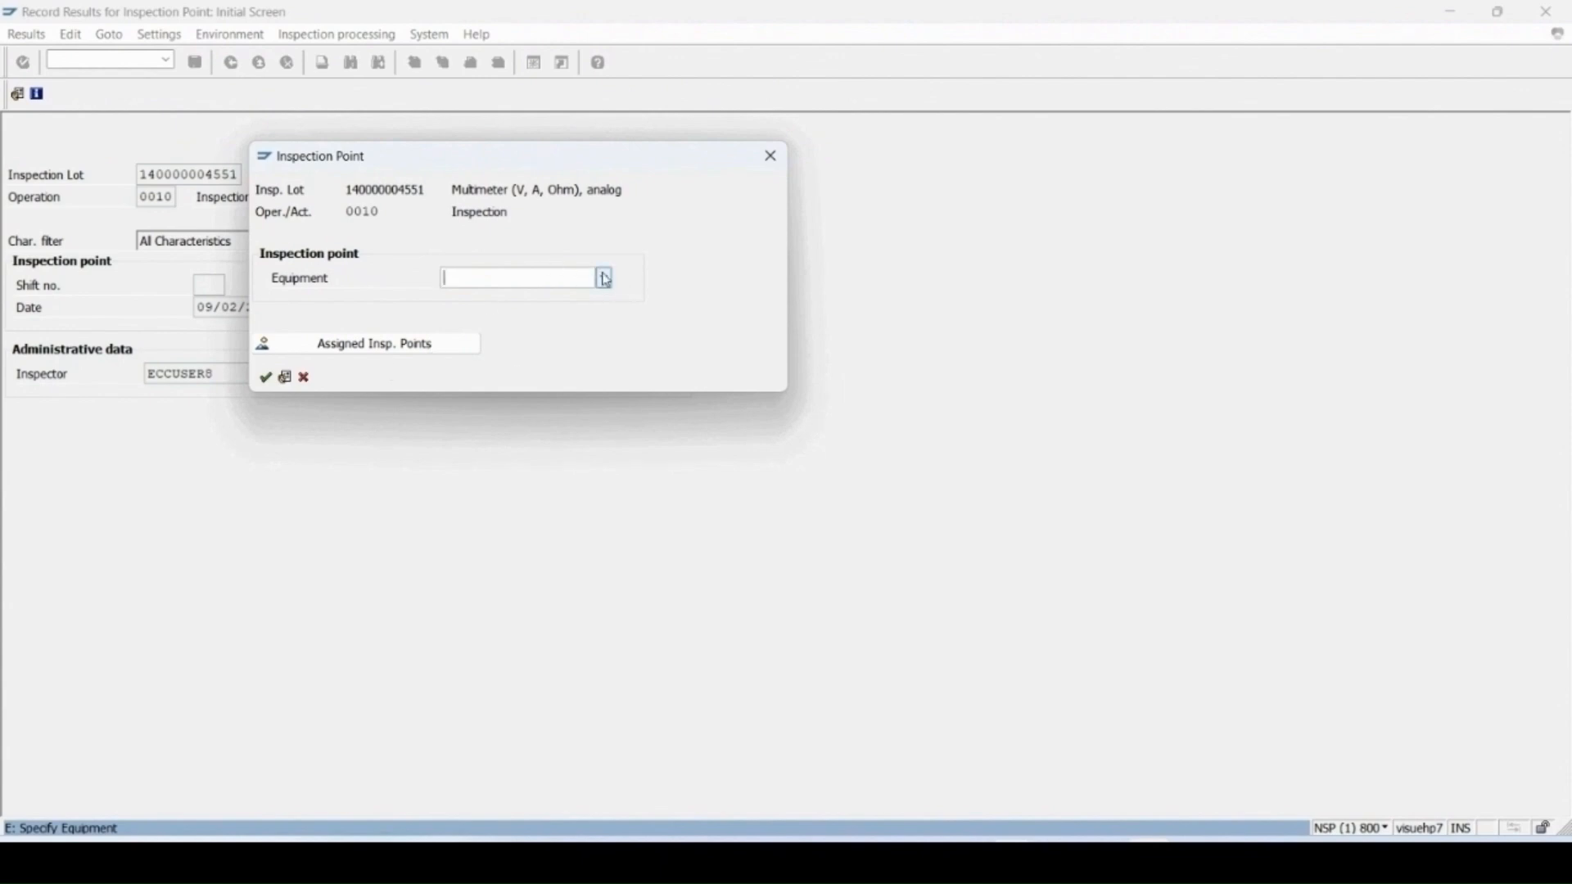
pyautogui.click(606, 279)
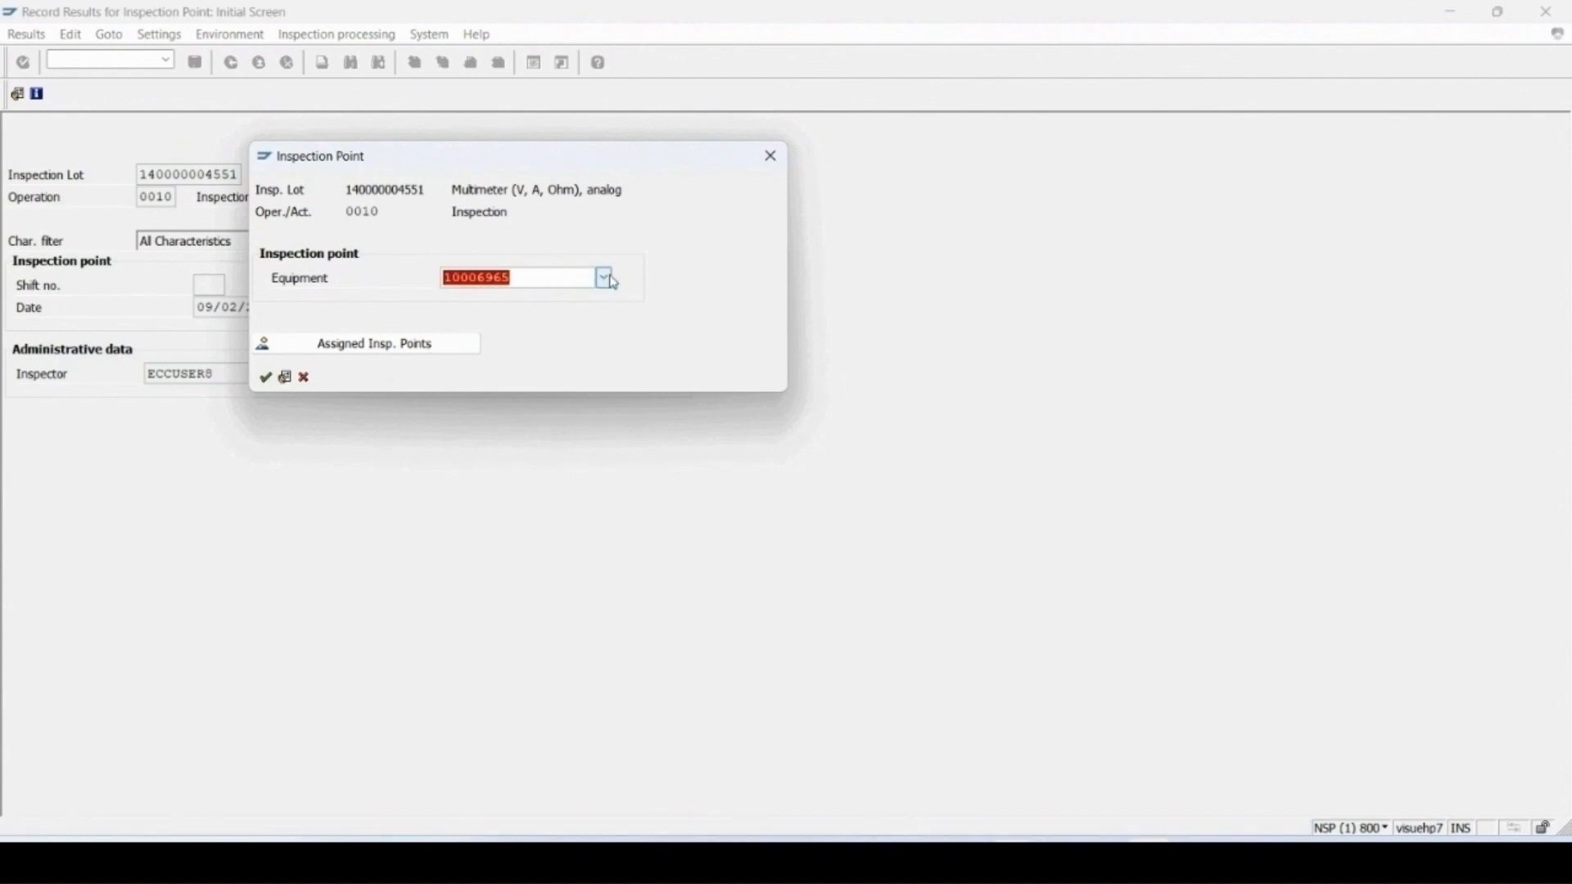
pyautogui.press('Return')
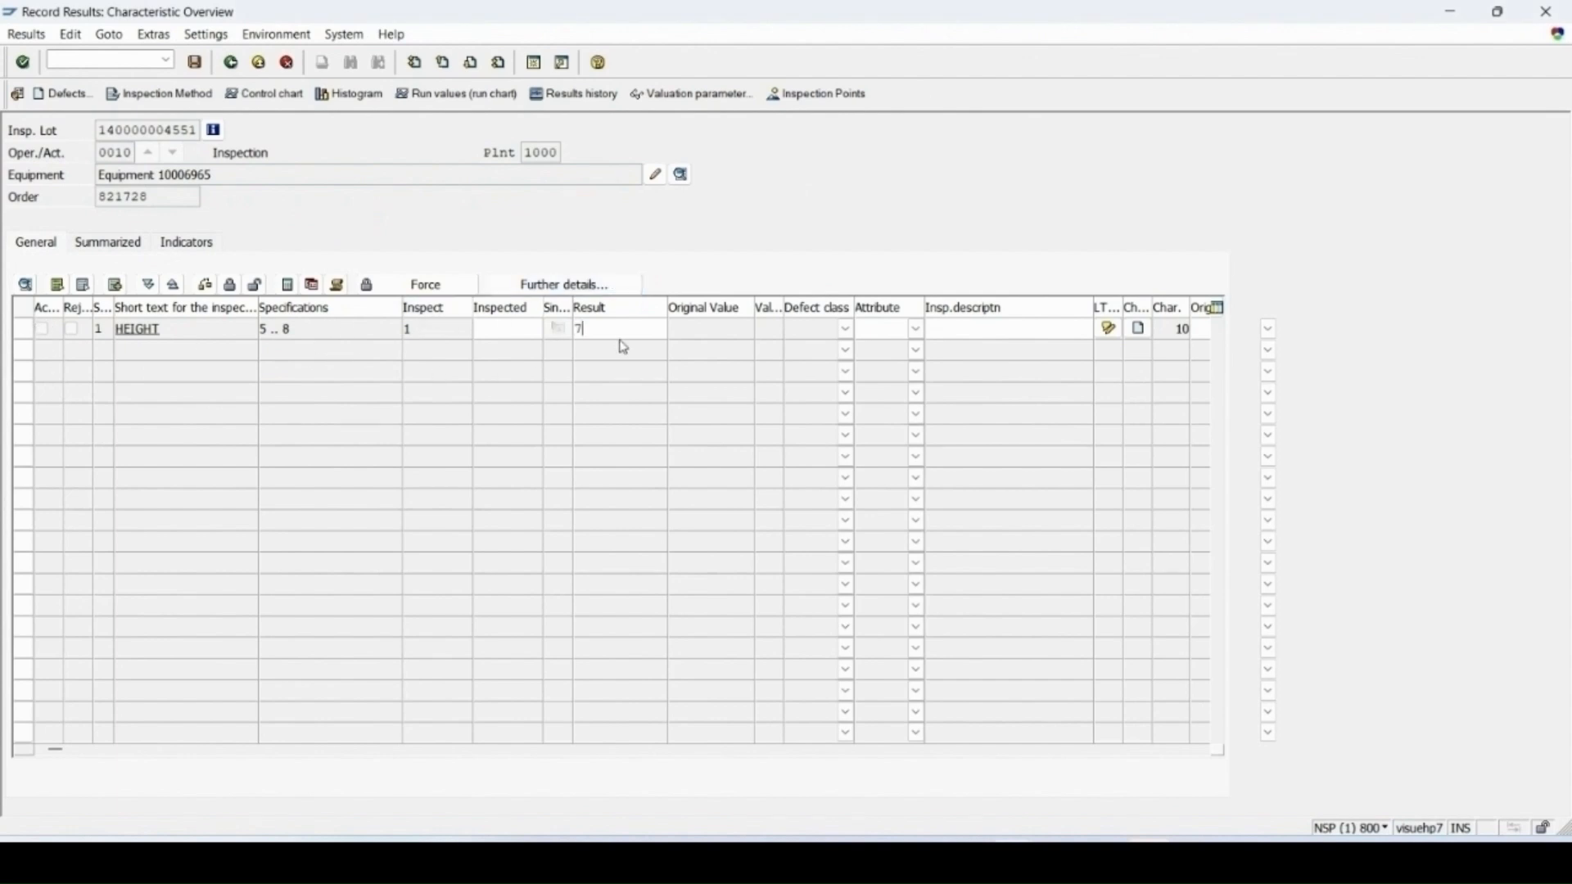
pyautogui.write('7')
pyautogui.press('Return')
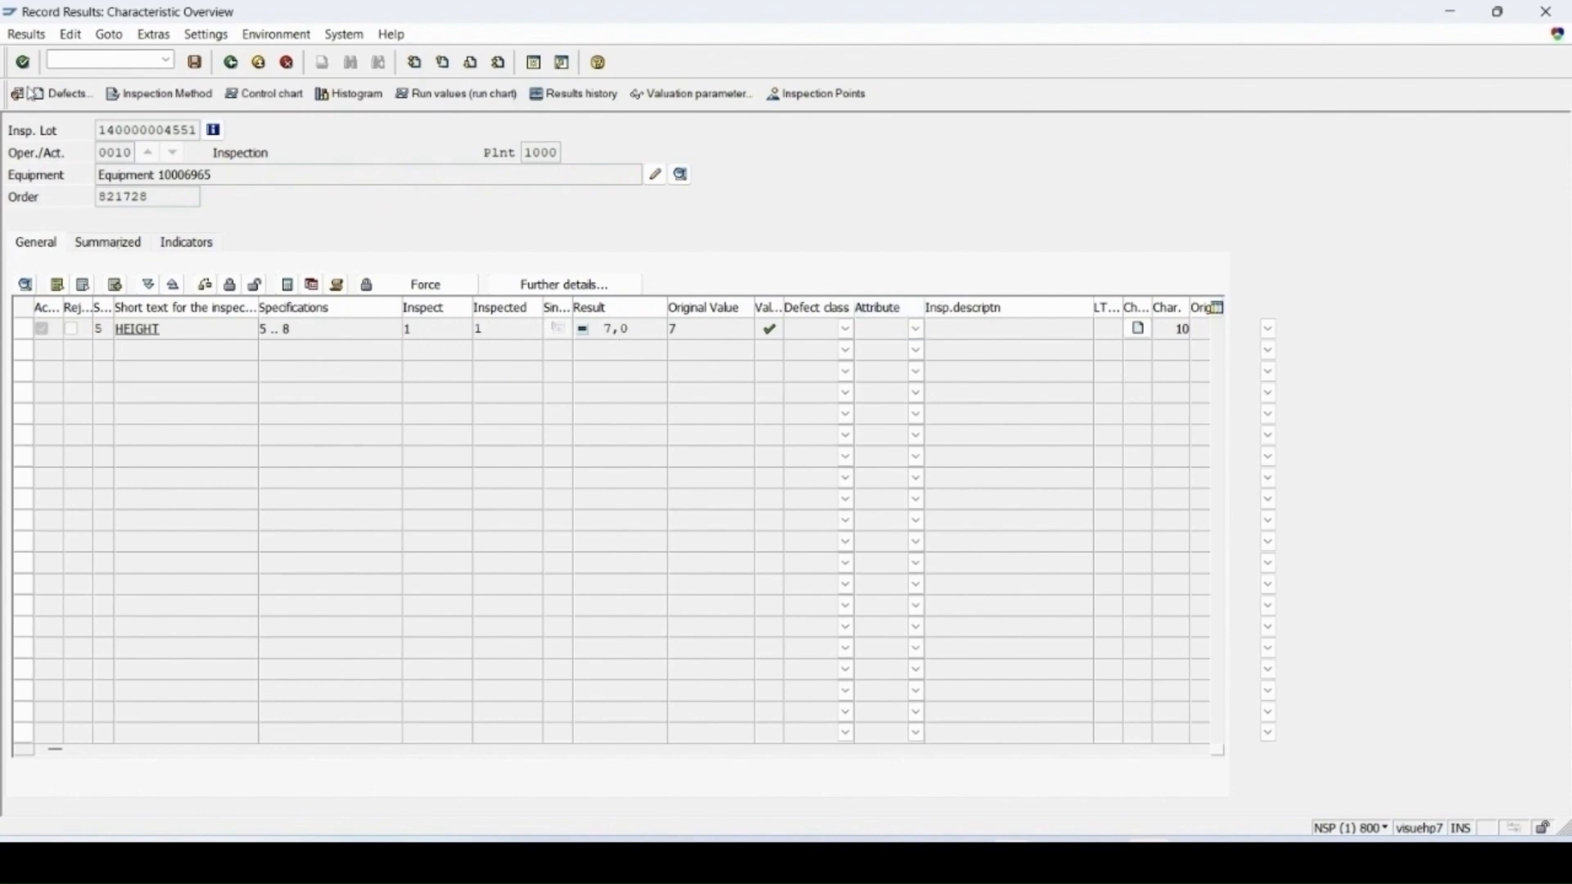
# Step: Save the results and valuate the inspection point with decision A Usable
pyautogui.click(200, 66)
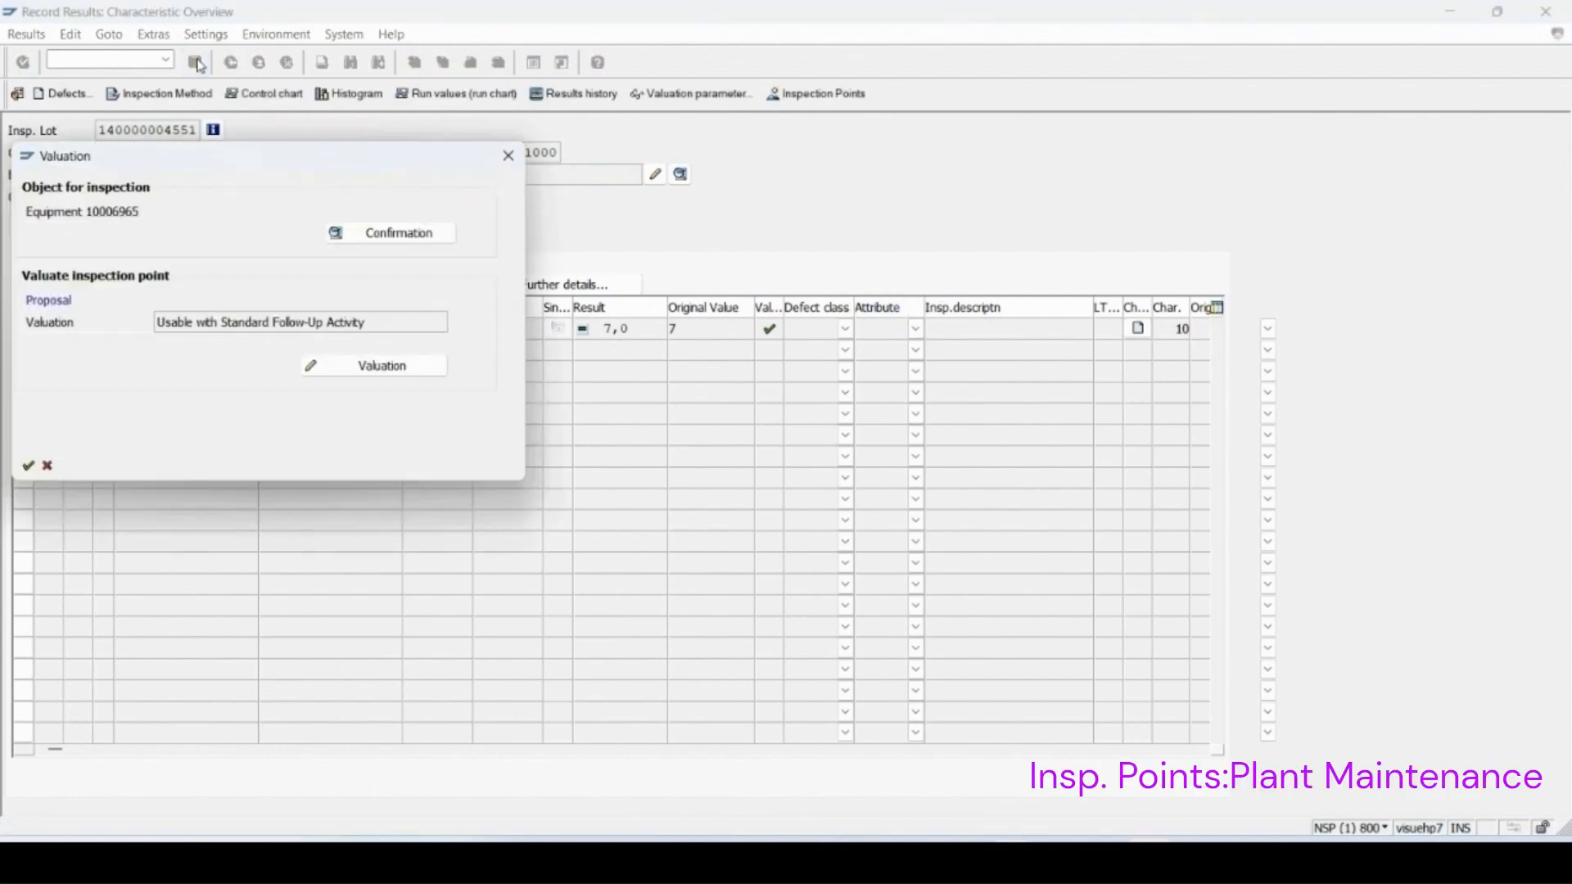
pyautogui.click(360, 378)
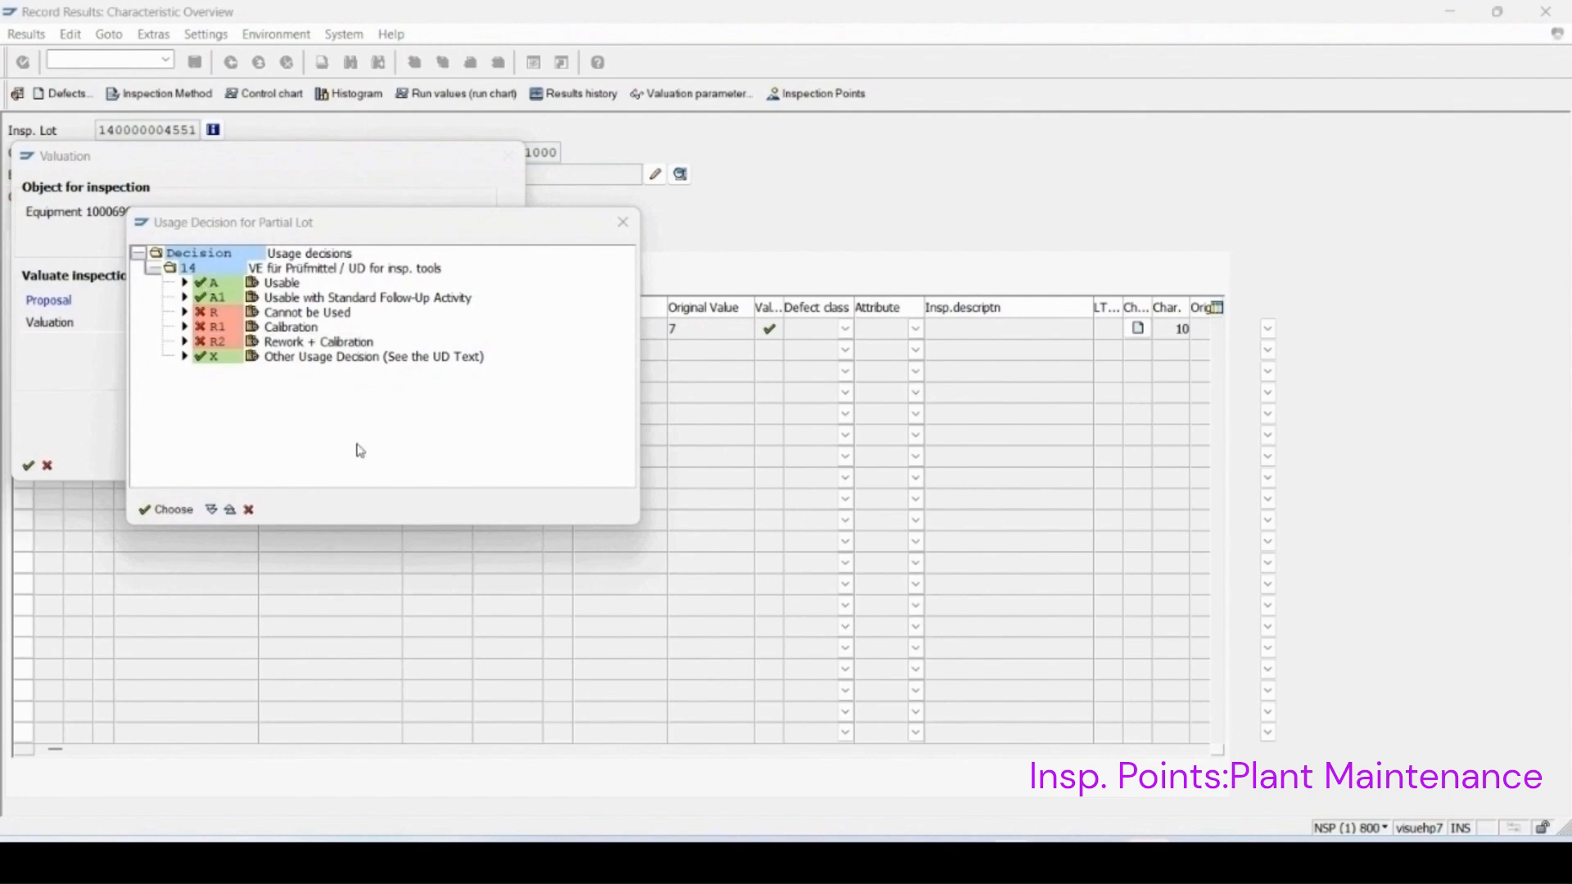
pyautogui.doubleClick(206, 282)
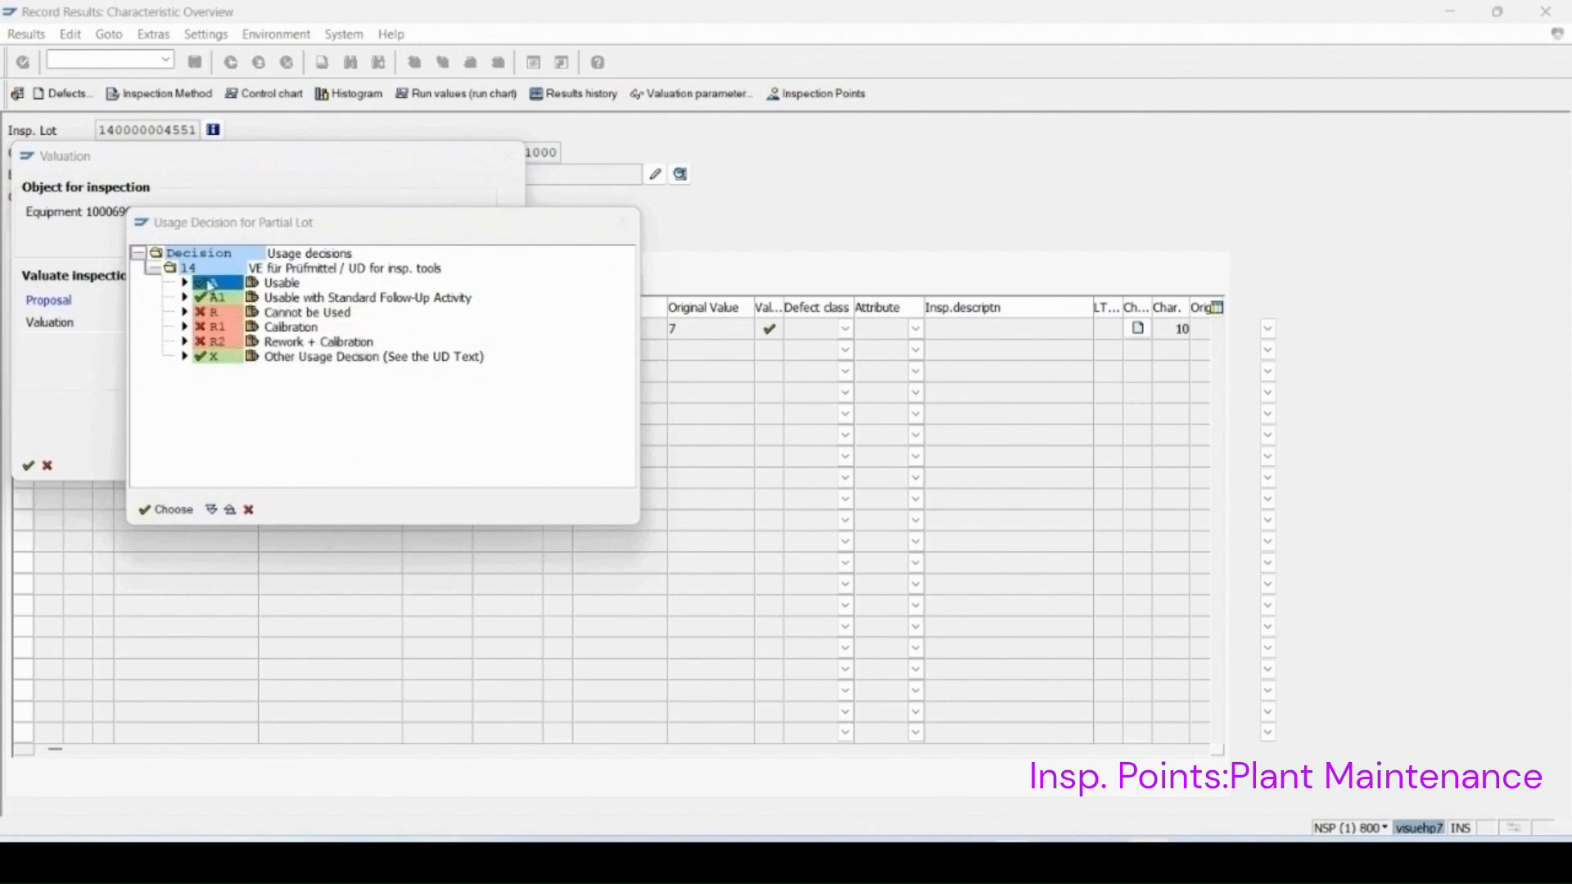
pyautogui.click(27, 445)
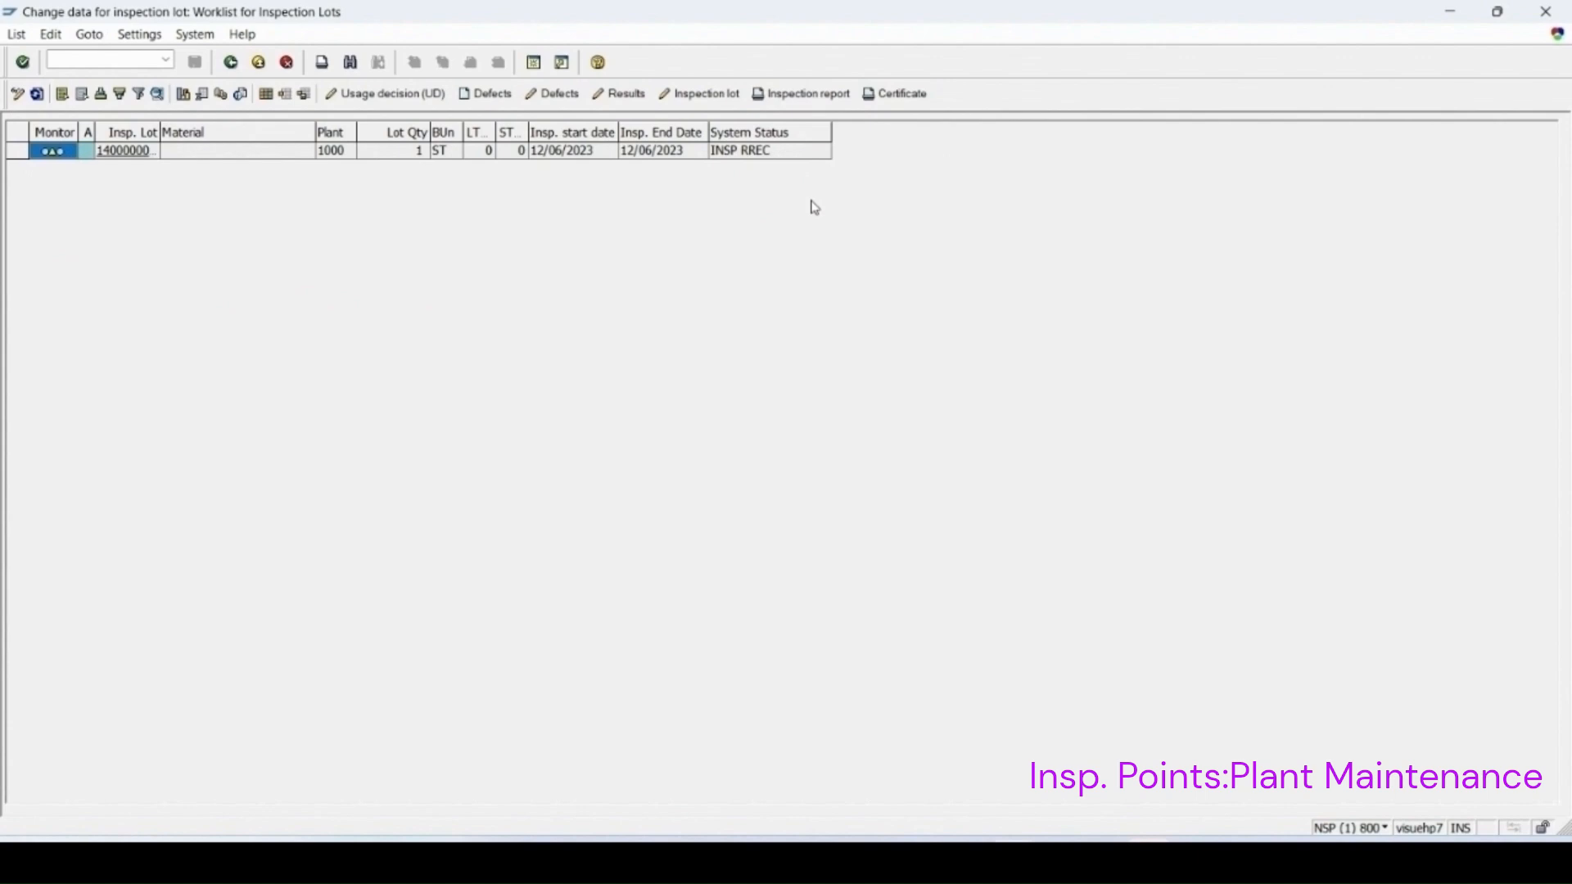
# Step: Record usage decision A Usable for the inspection lot and save, confirming the equipment status change dialog
pyautogui.click(16, 151)
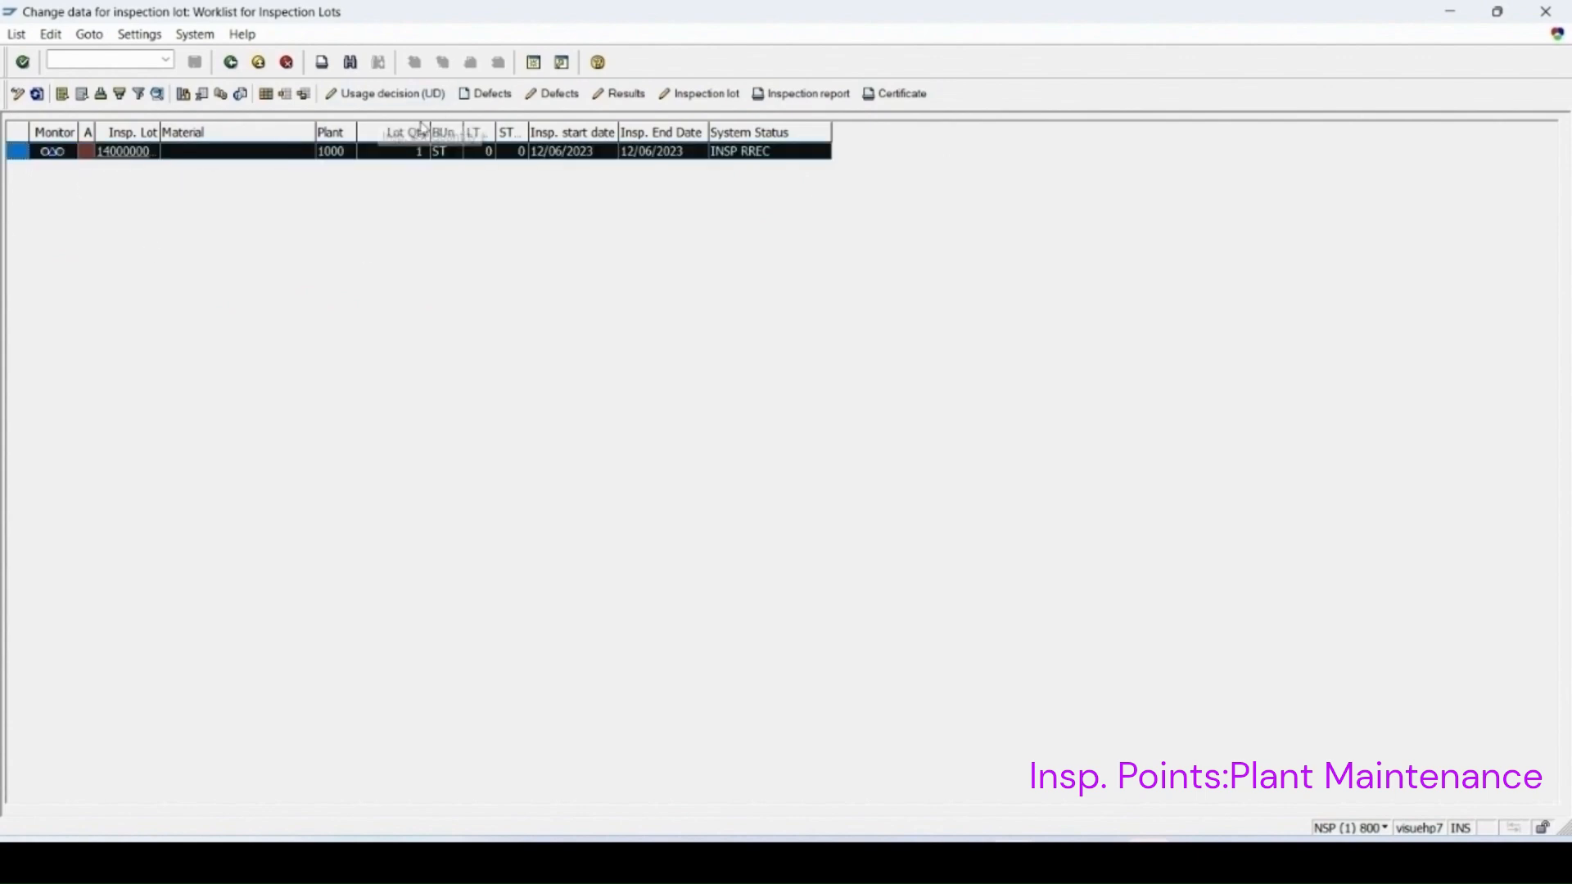
pyautogui.click(392, 94)
pyautogui.click(200, 660)
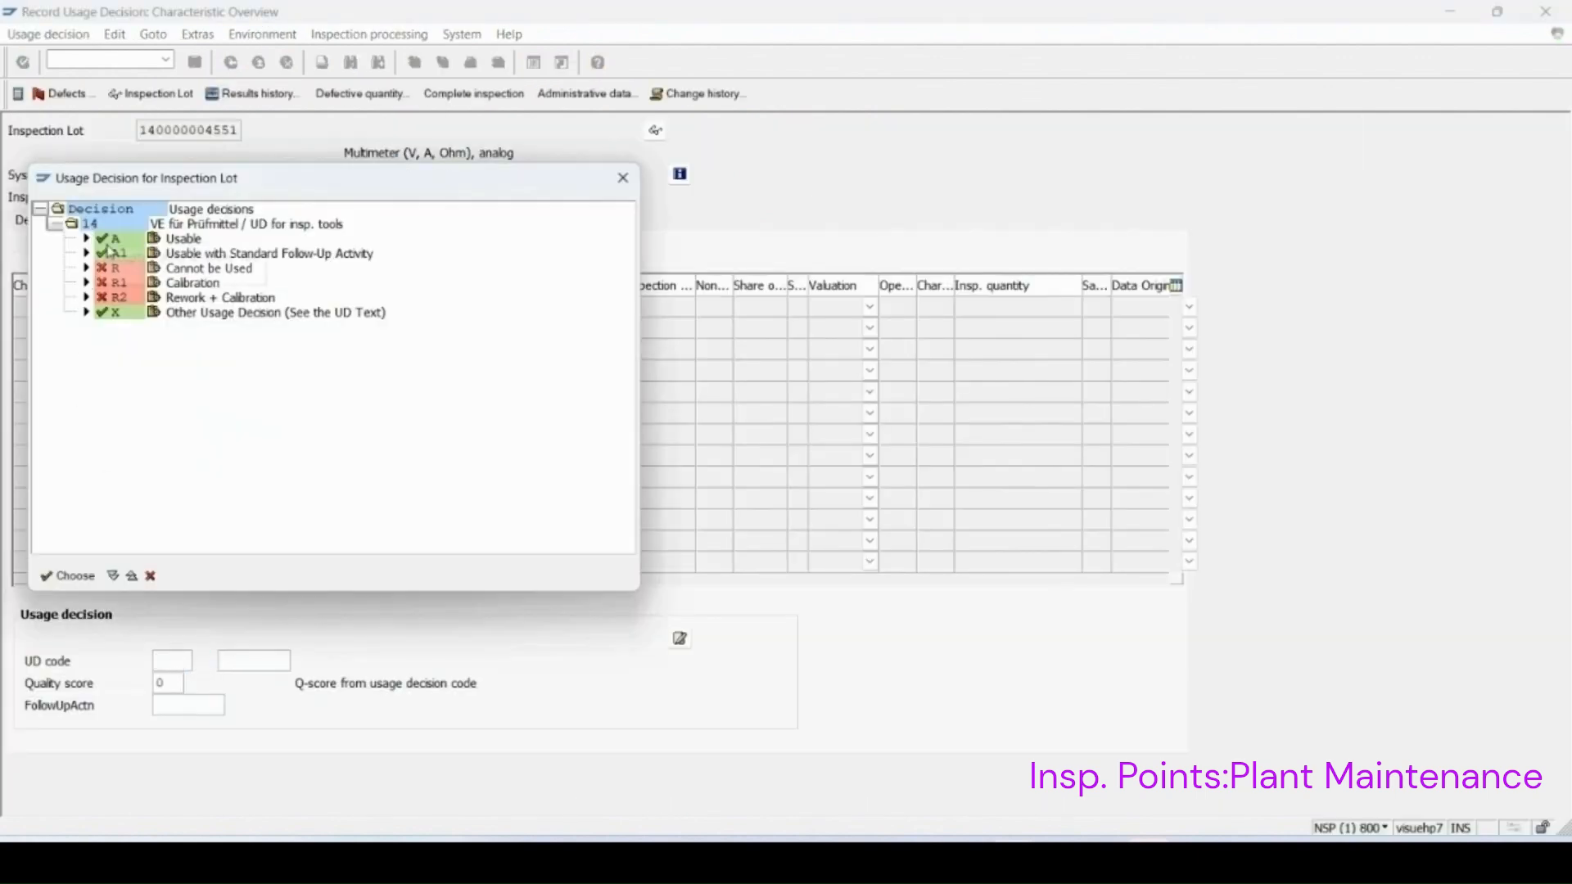
pyautogui.doubleClick(113, 244)
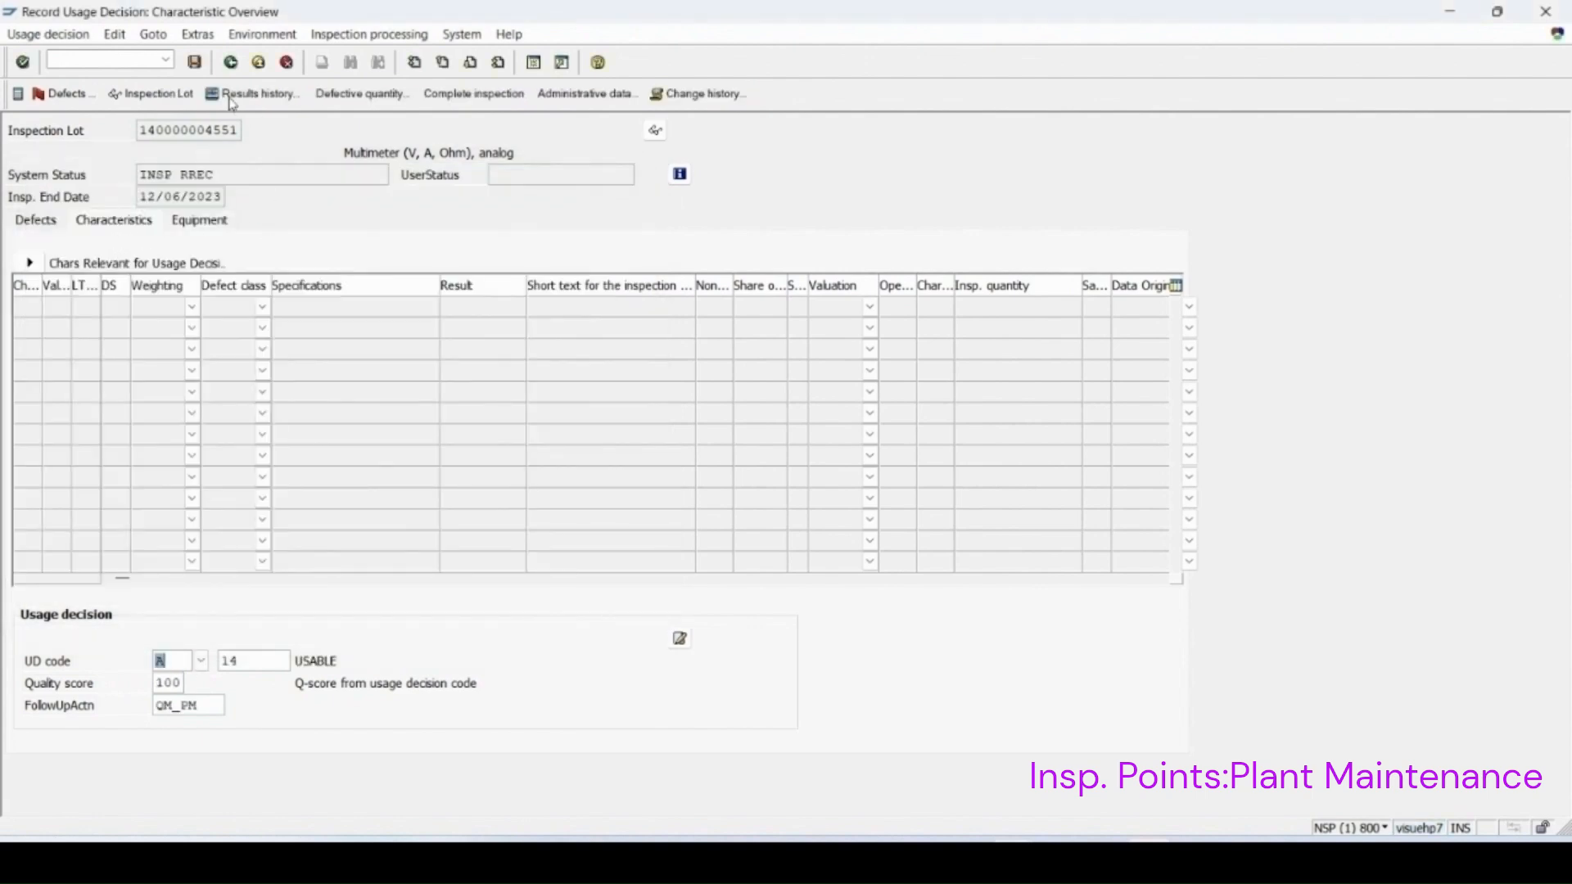
pyautogui.click(195, 63)
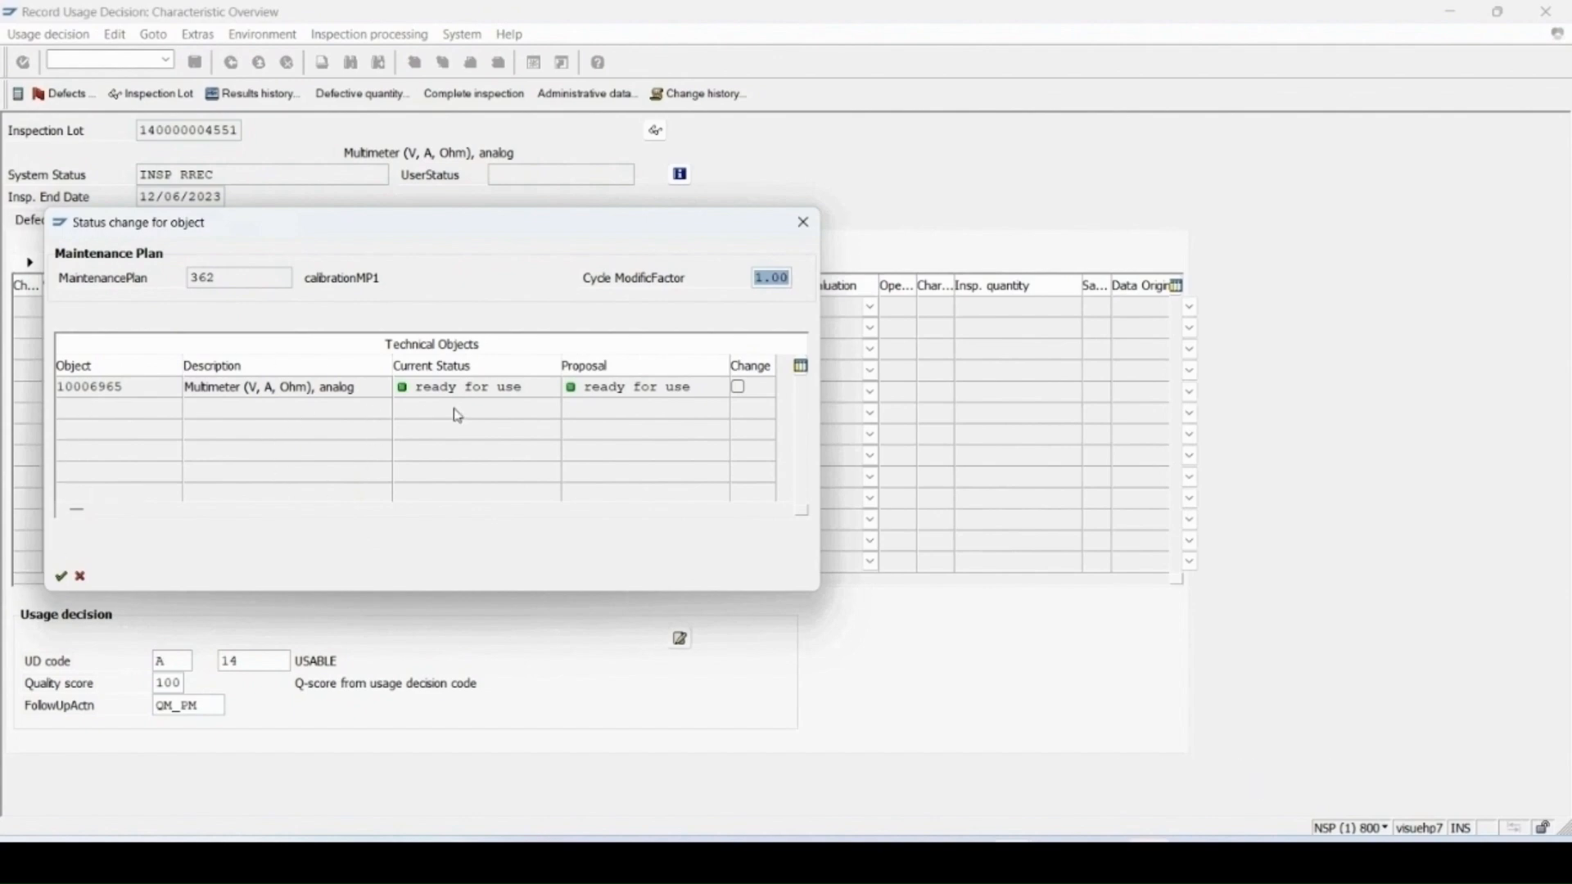
pyautogui.click(60, 576)
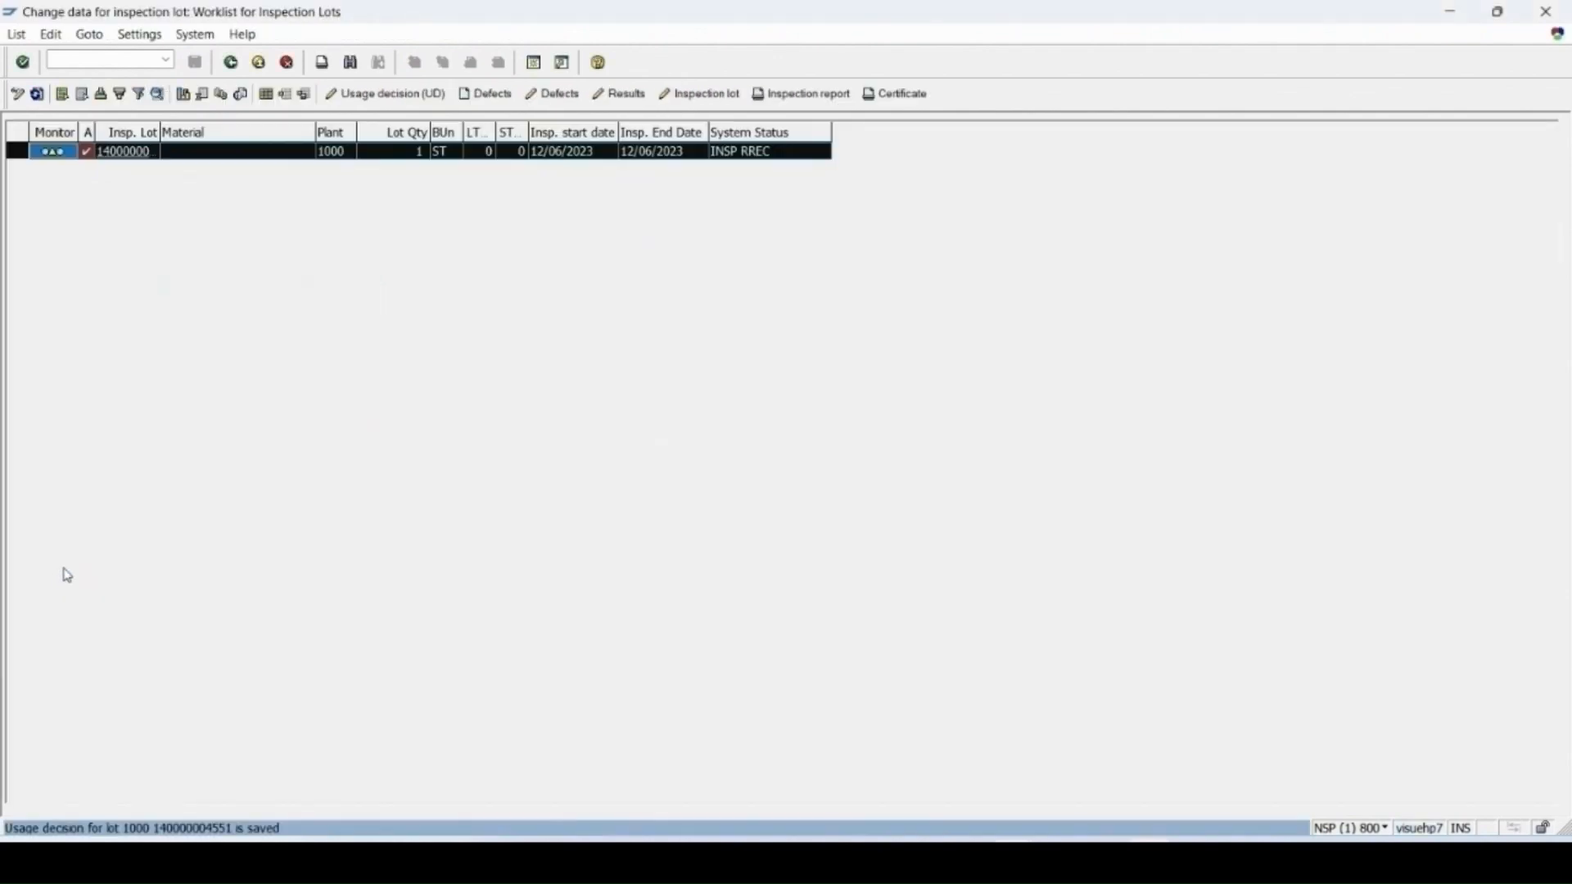